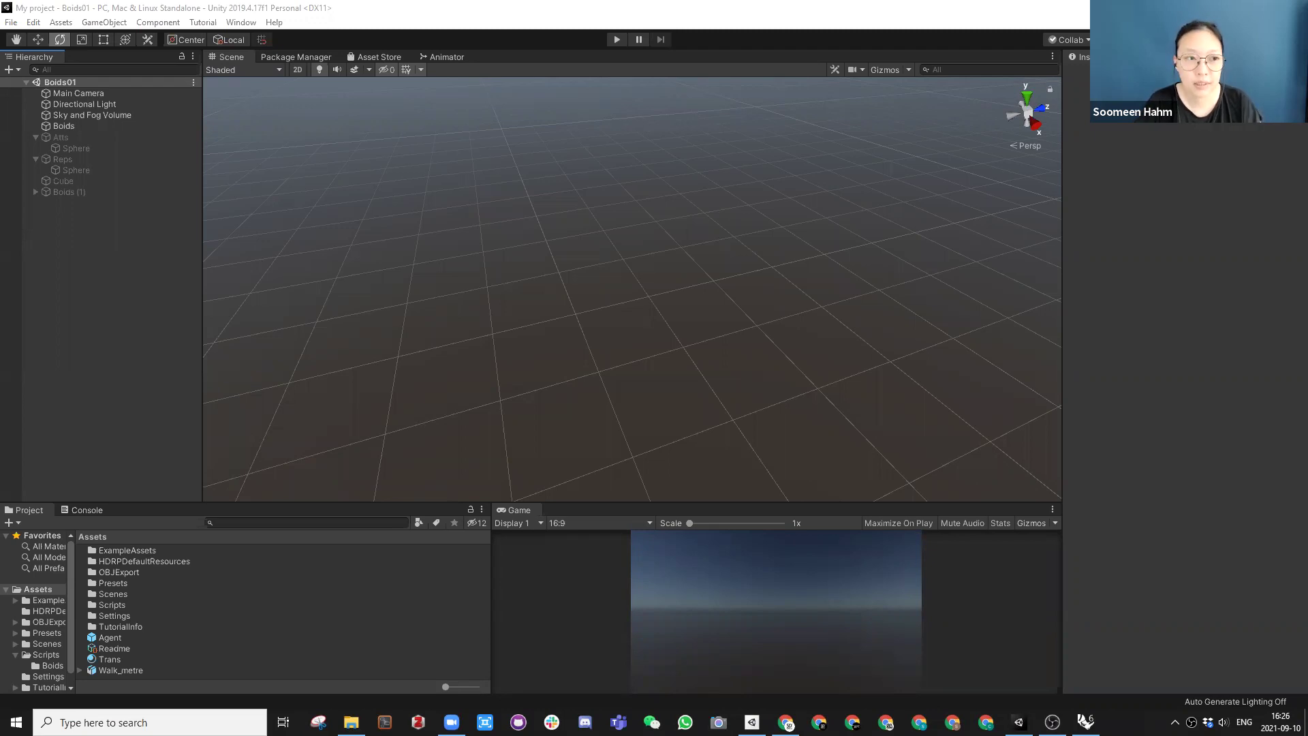
Step: Run the boids simulation in the Boids01 scene and pause it once the human figures have swarmed
left_click(611, 39)
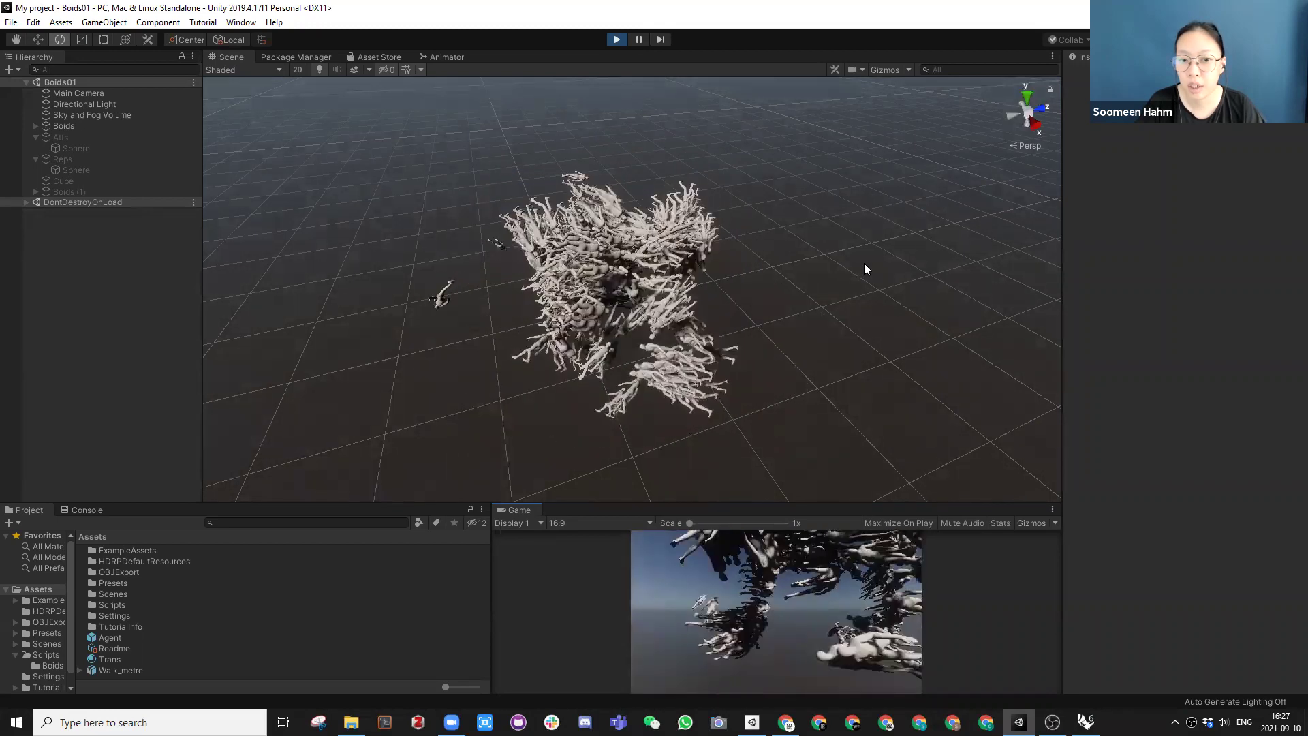
left_click(639, 40)
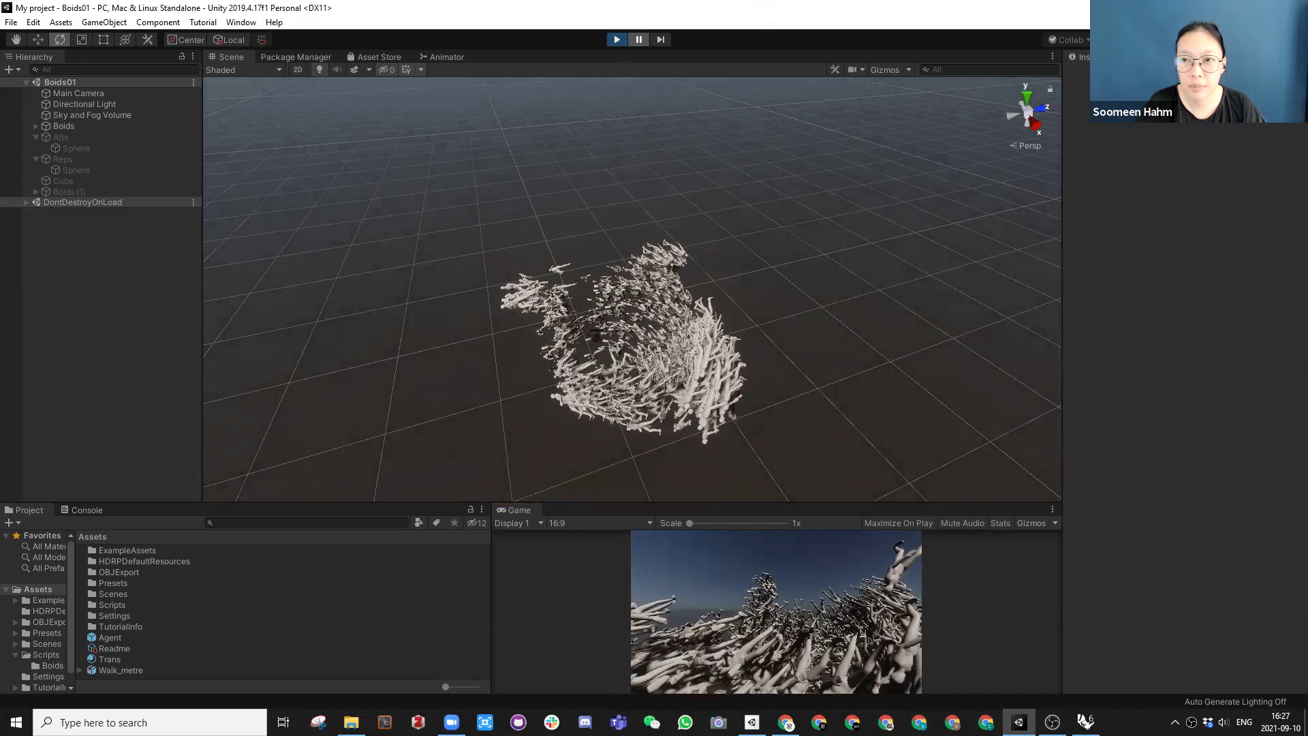
left_click(1230, 8)
Step: Switch to Rhinoceros and examine the imported aggregation of human-figure meshes from close up and as a whole
left_click(1086, 722)
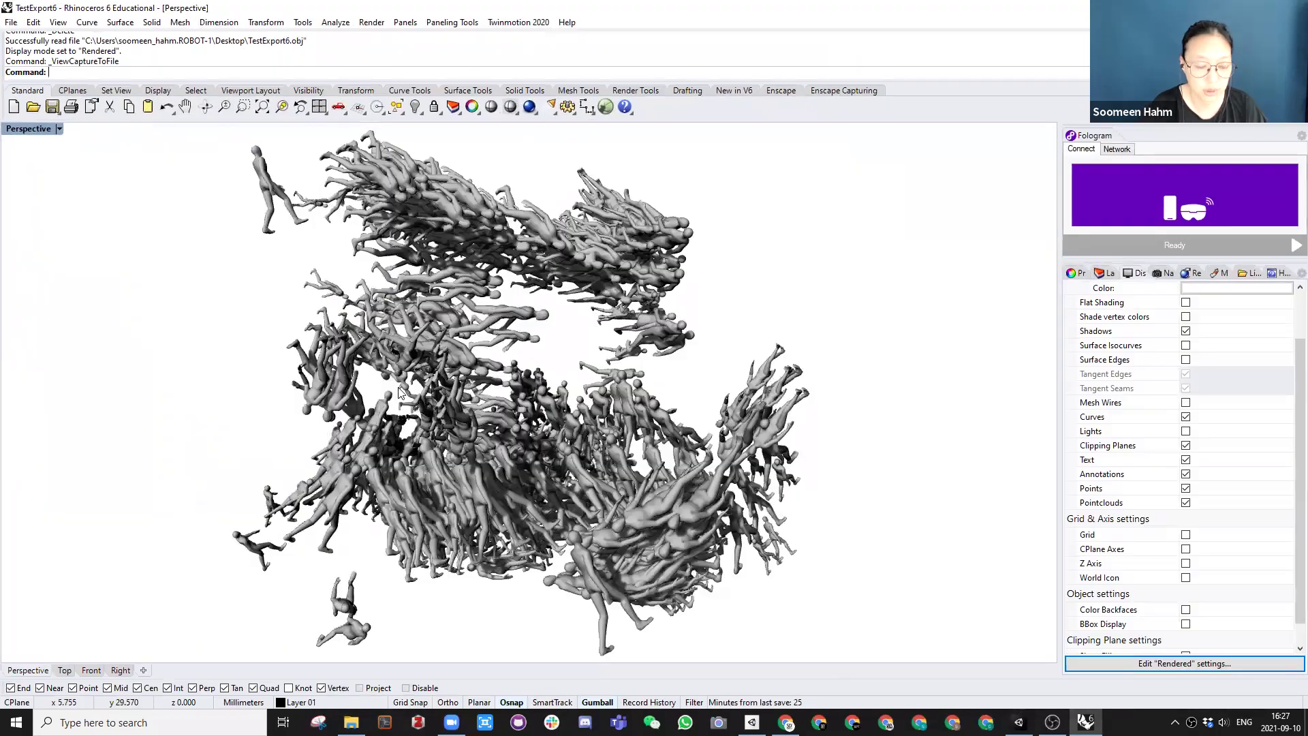
right_click_drag(337, 412, 221, 481)
scroll(580, 441, "up", 8)
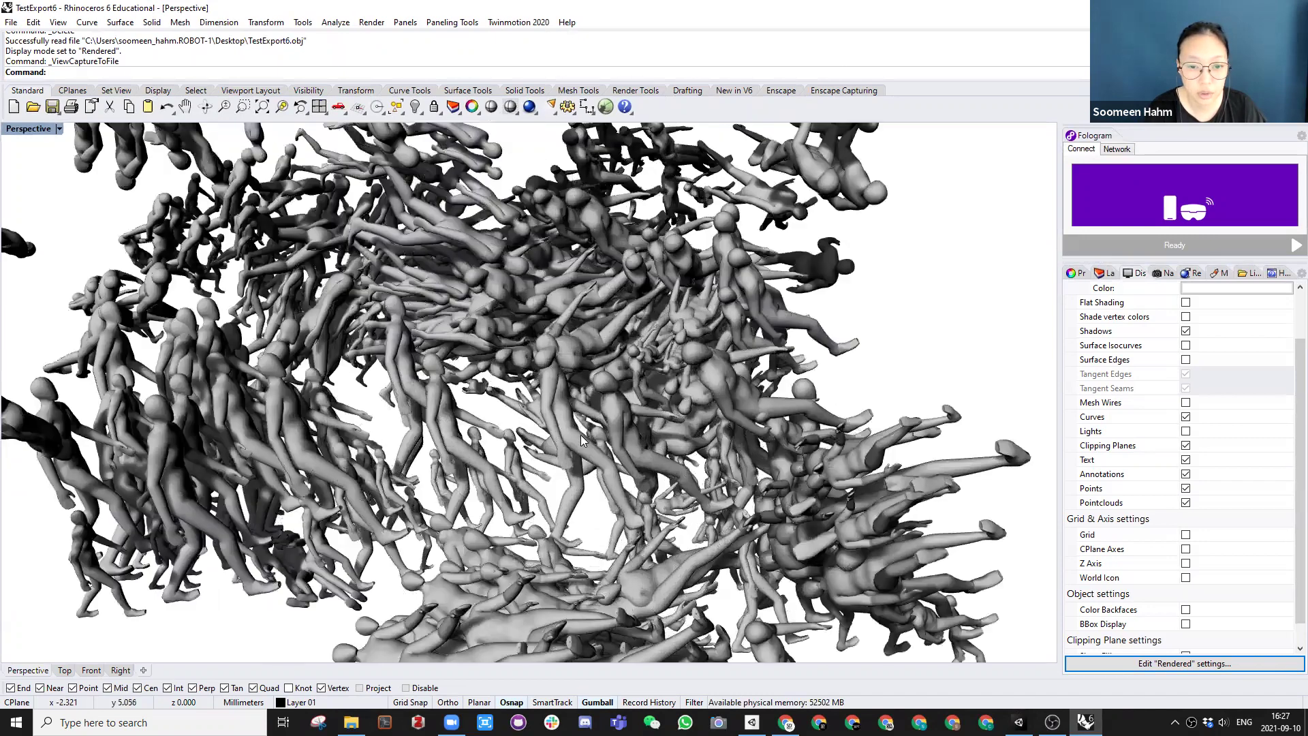
left_click(580, 440)
scroll(611, 368, "down", 5)
mouse_move(611, 368)
right_mouse_down()
mouse_move(631, 400)
mouse_move(680, 373)
mouse_move(624, 366)
right_mouse_up()
key("Escape")
scroll(623, 361, "down", 4)
scroll(537, 311, "up", 2)
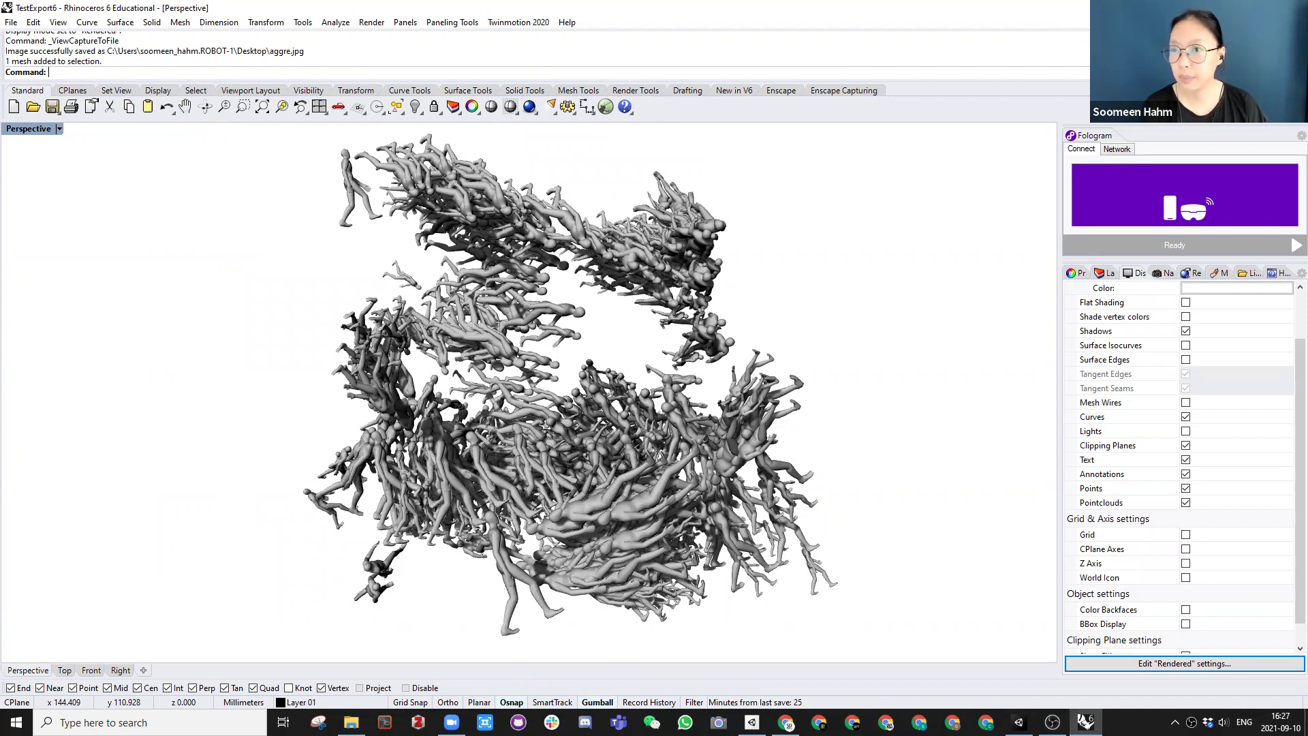
Step: Switch to Unity Hub and show the installed editor versions
key("super+d")
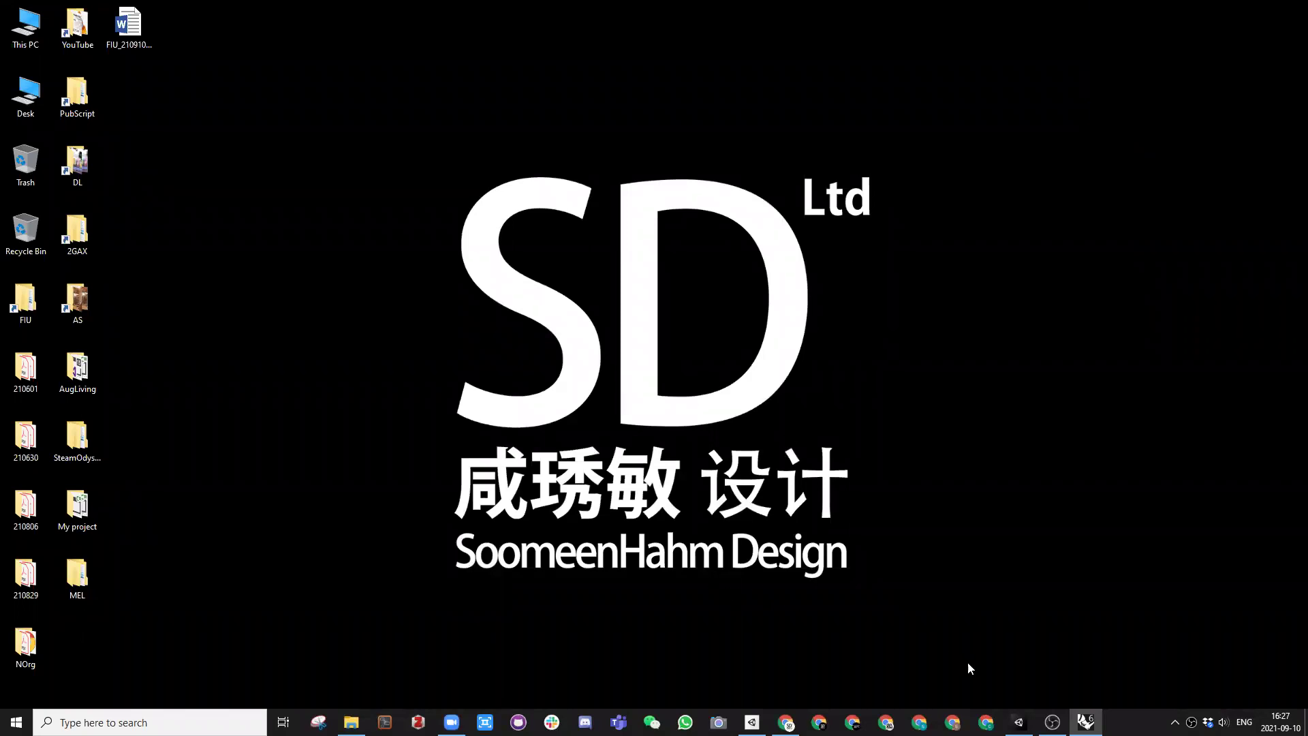
mouse_move(752, 722)
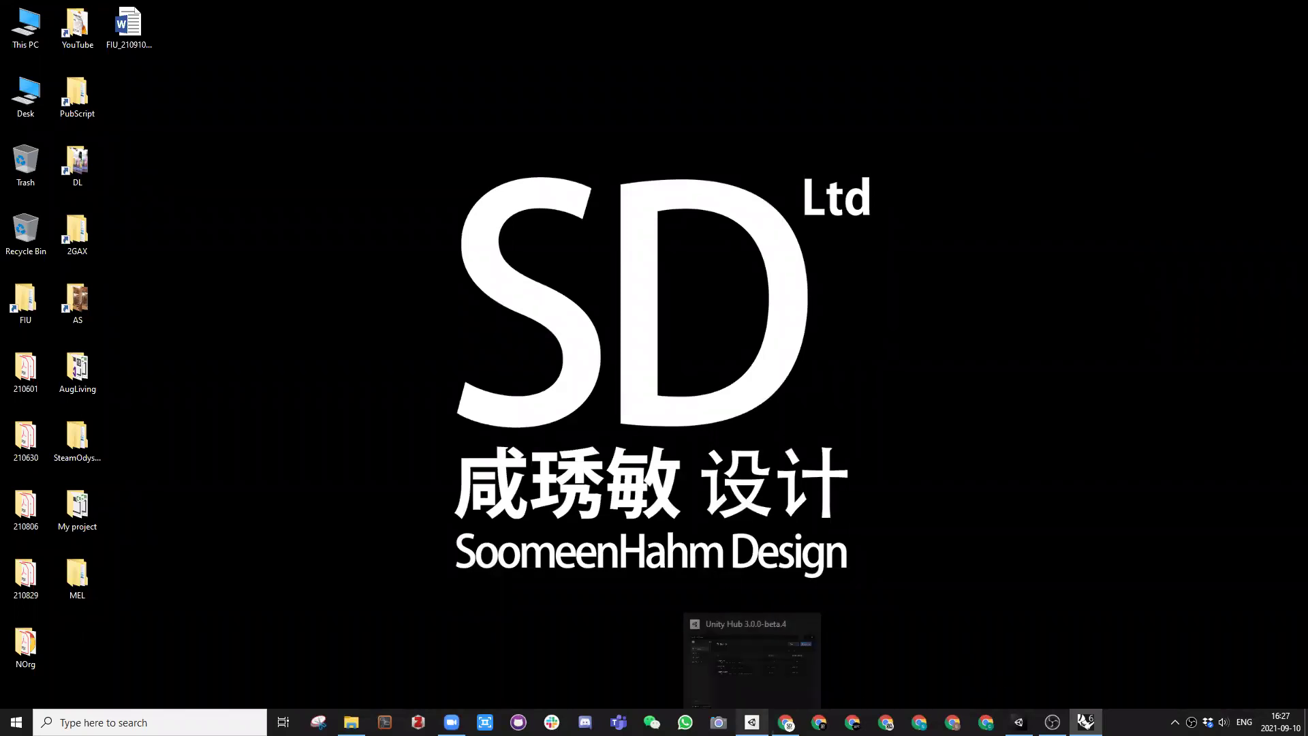
left_click(752, 664)
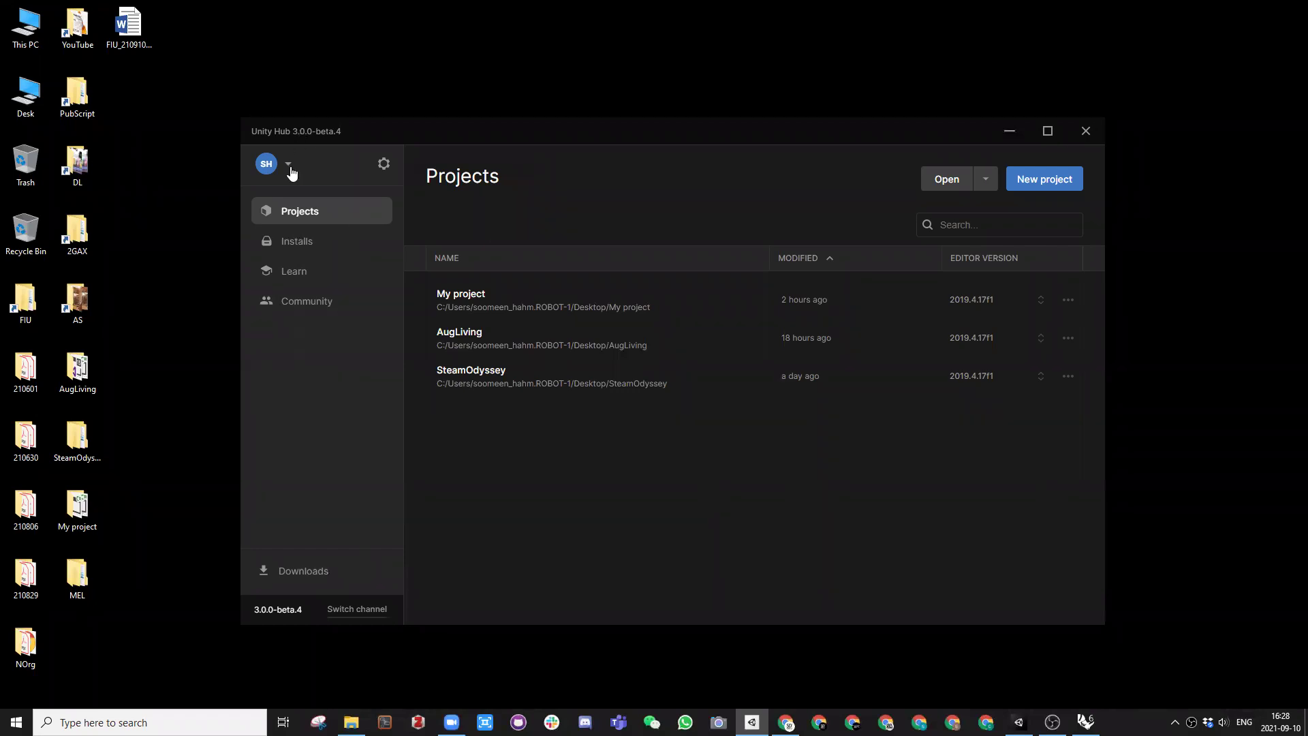
left_click(297, 249)
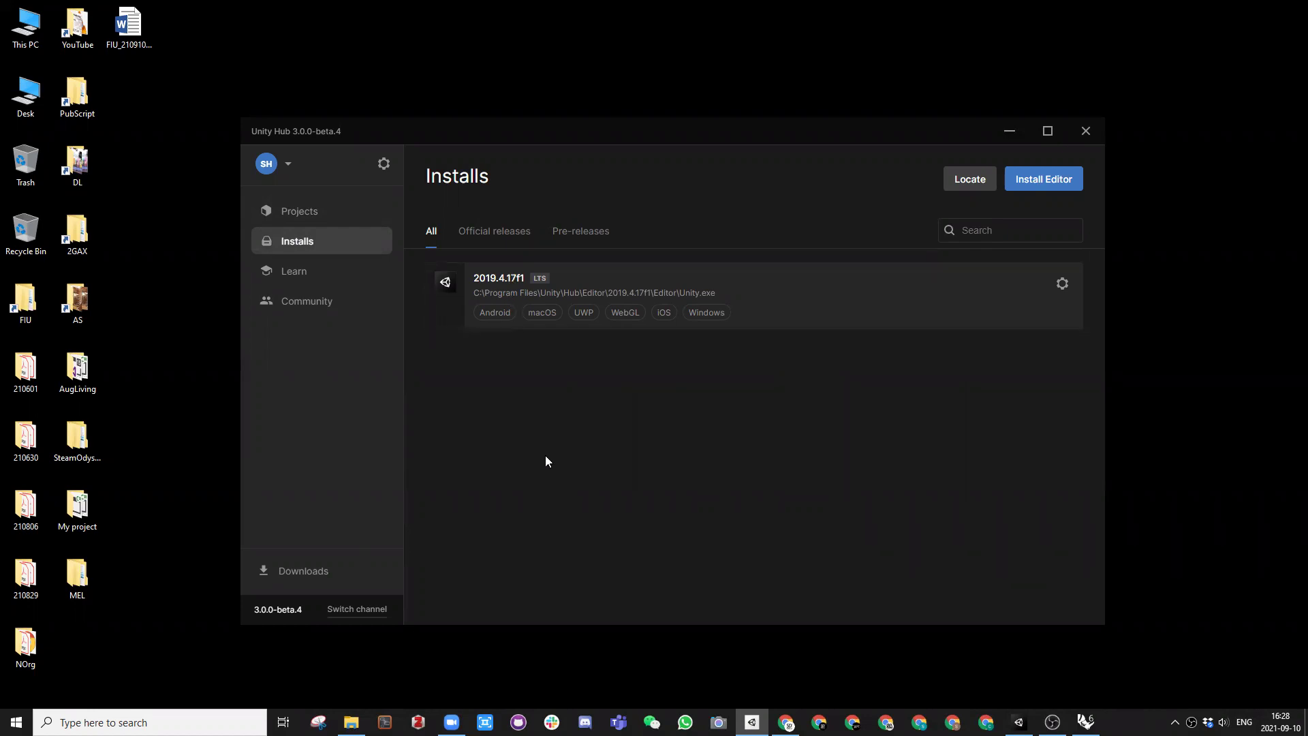
Step: Review the official and pre-release Unity Editor versions offered for installation, then return to the installed editors
left_click(1032, 188)
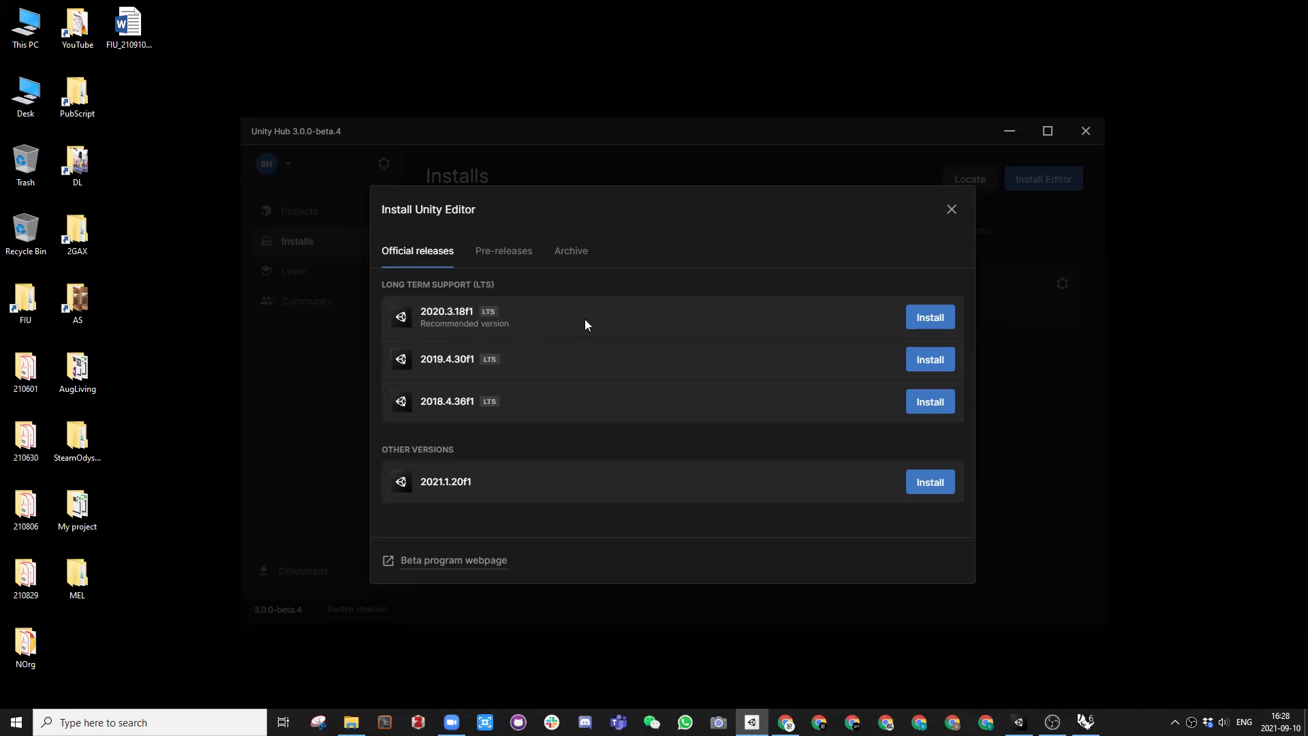
left_click(503, 252)
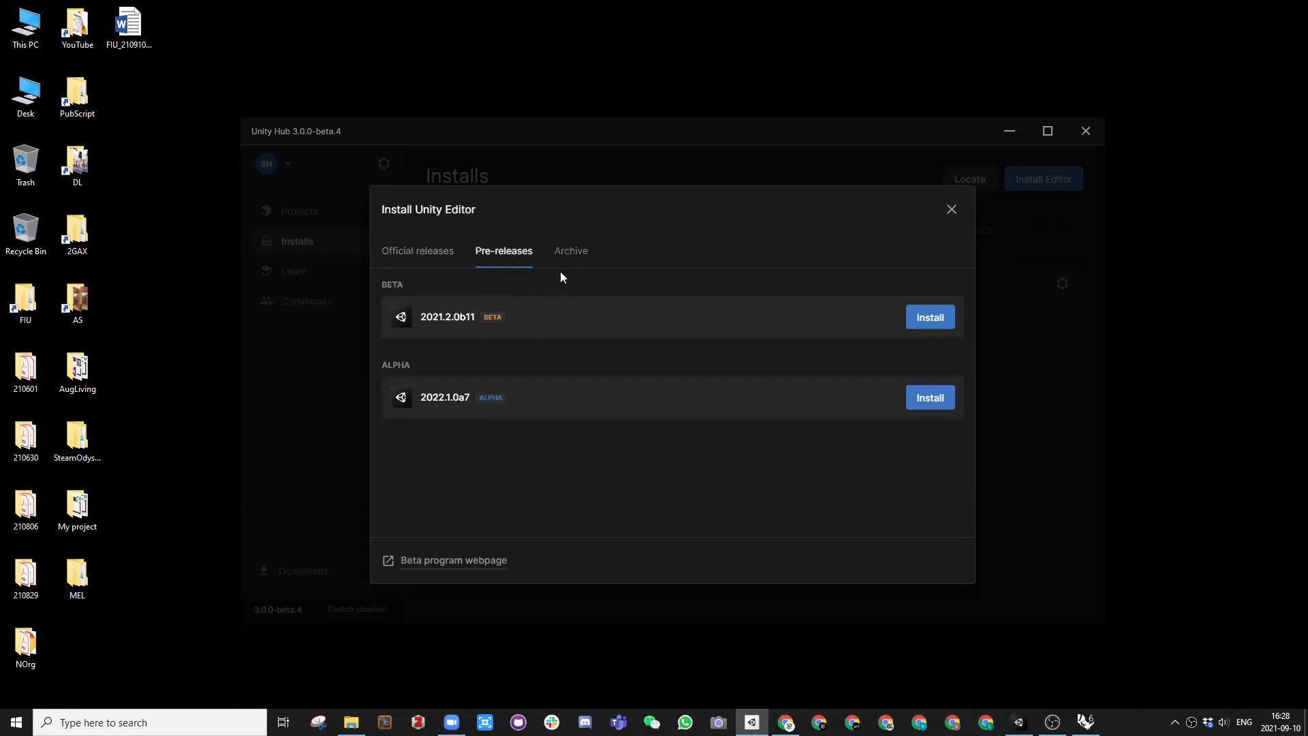
left_click(429, 253)
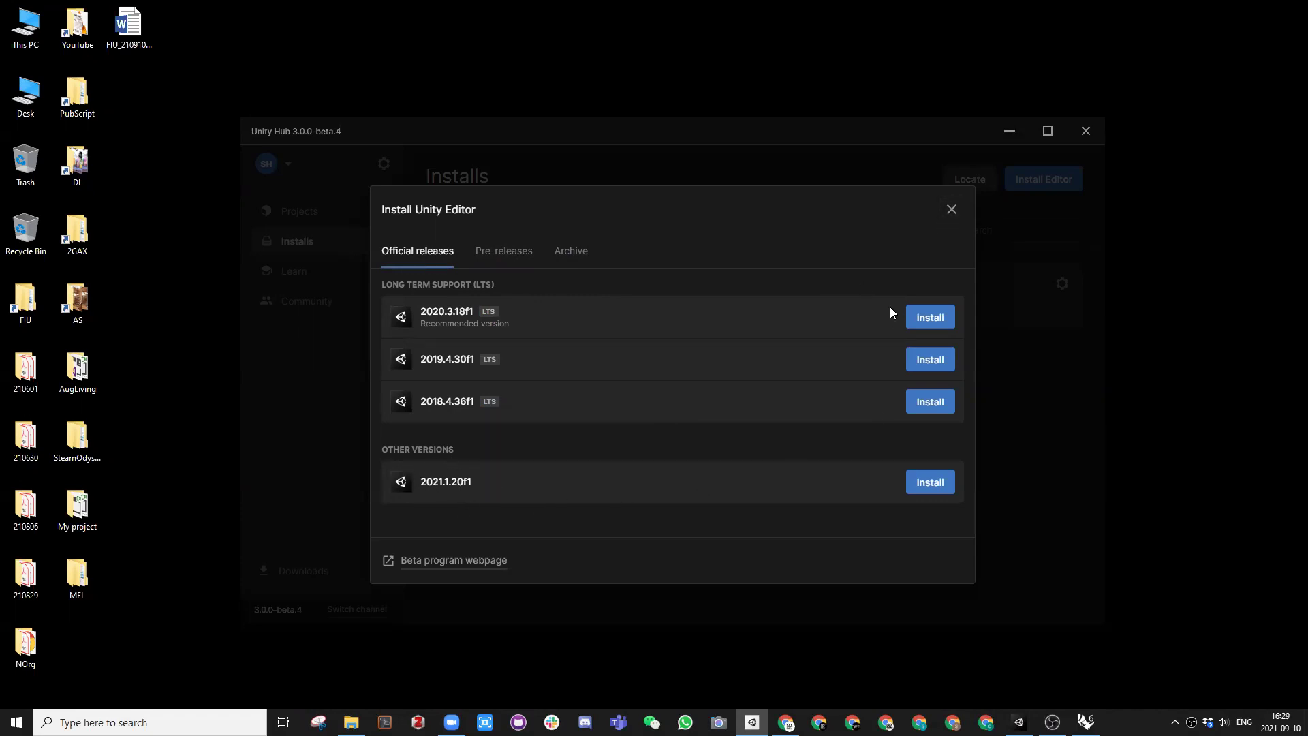
left_click(951, 211)
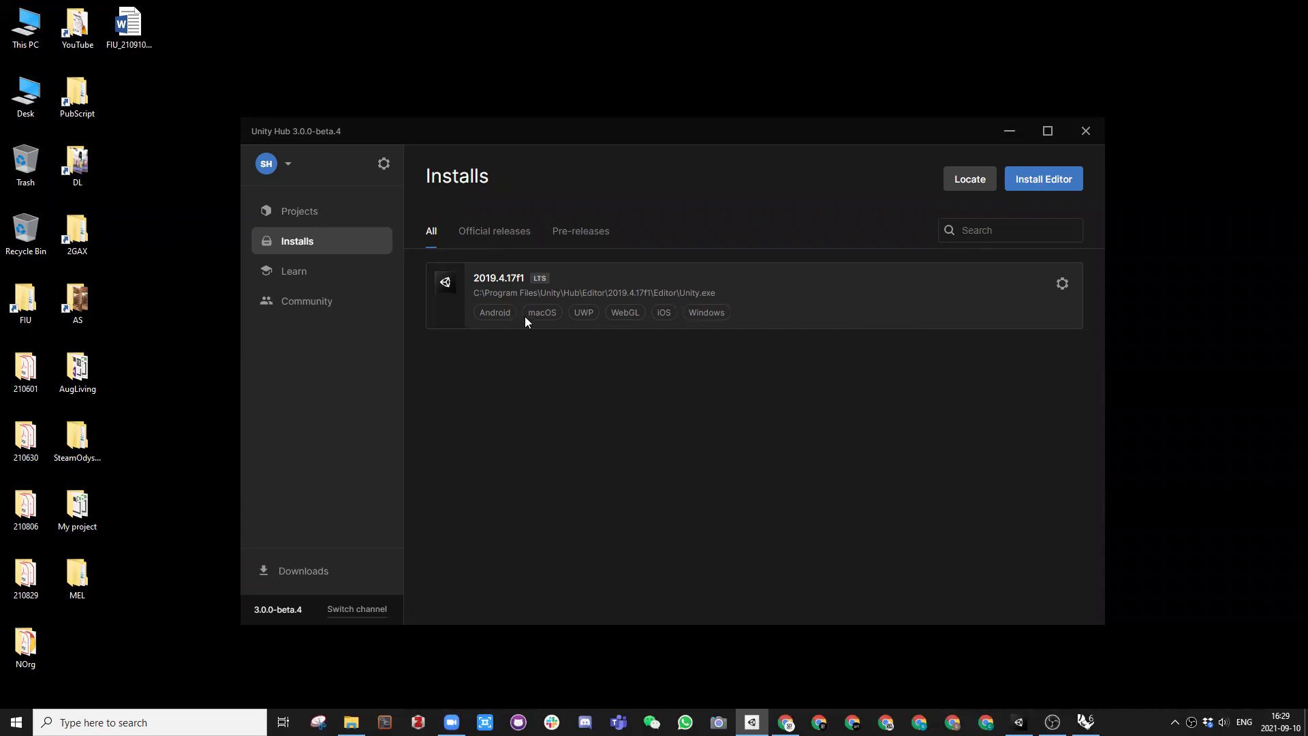
Step: Examine the platform, documentation and language modules selectable for the installed Unity 2019.4.17f1 editor
left_click(1062, 285)
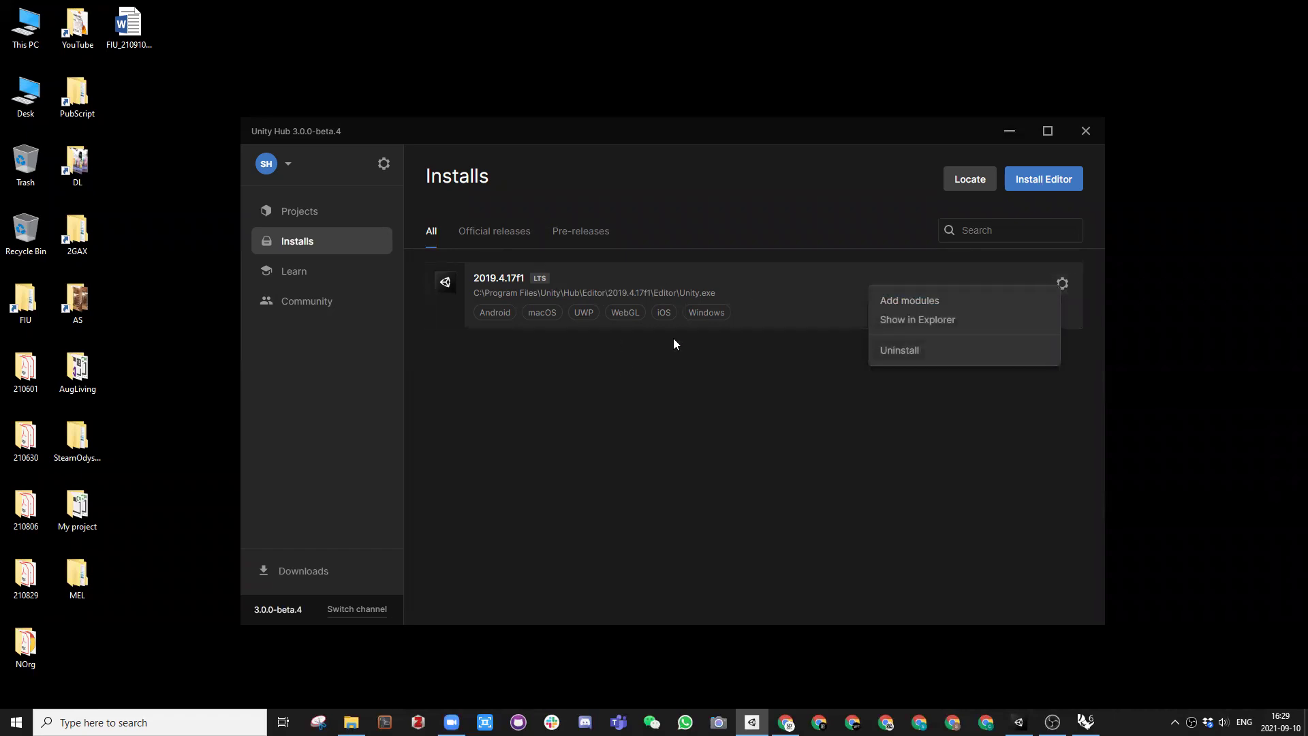
left_click(890, 305)
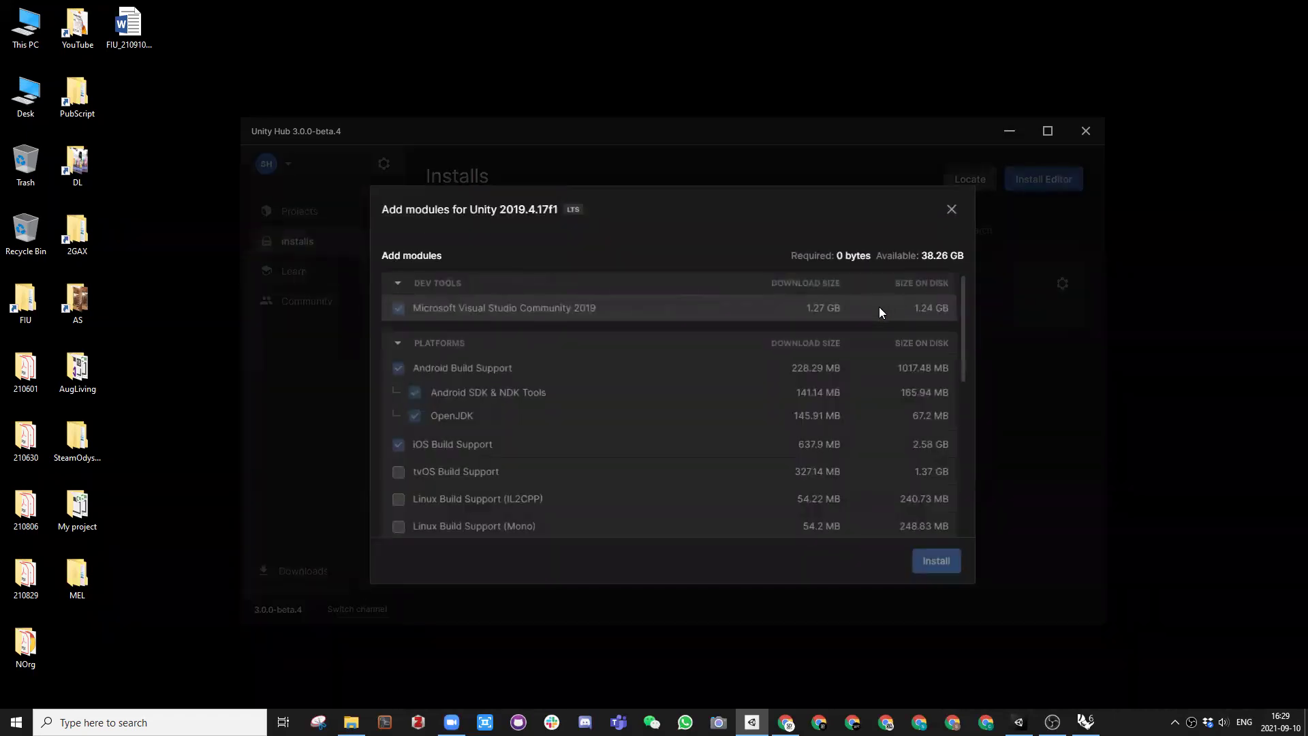
scroll(674, 368, "down", 3)
scroll(671, 386, "up", 3)
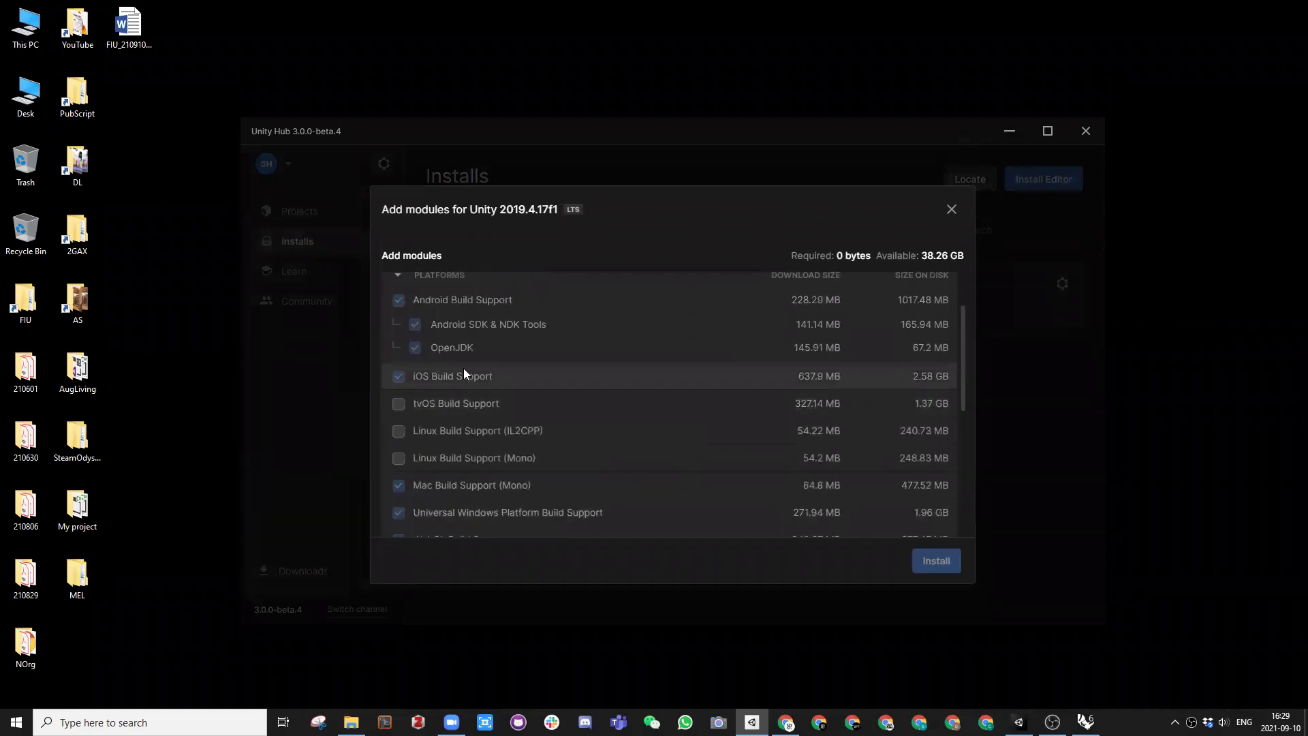
scroll(432, 356, "up", 1)
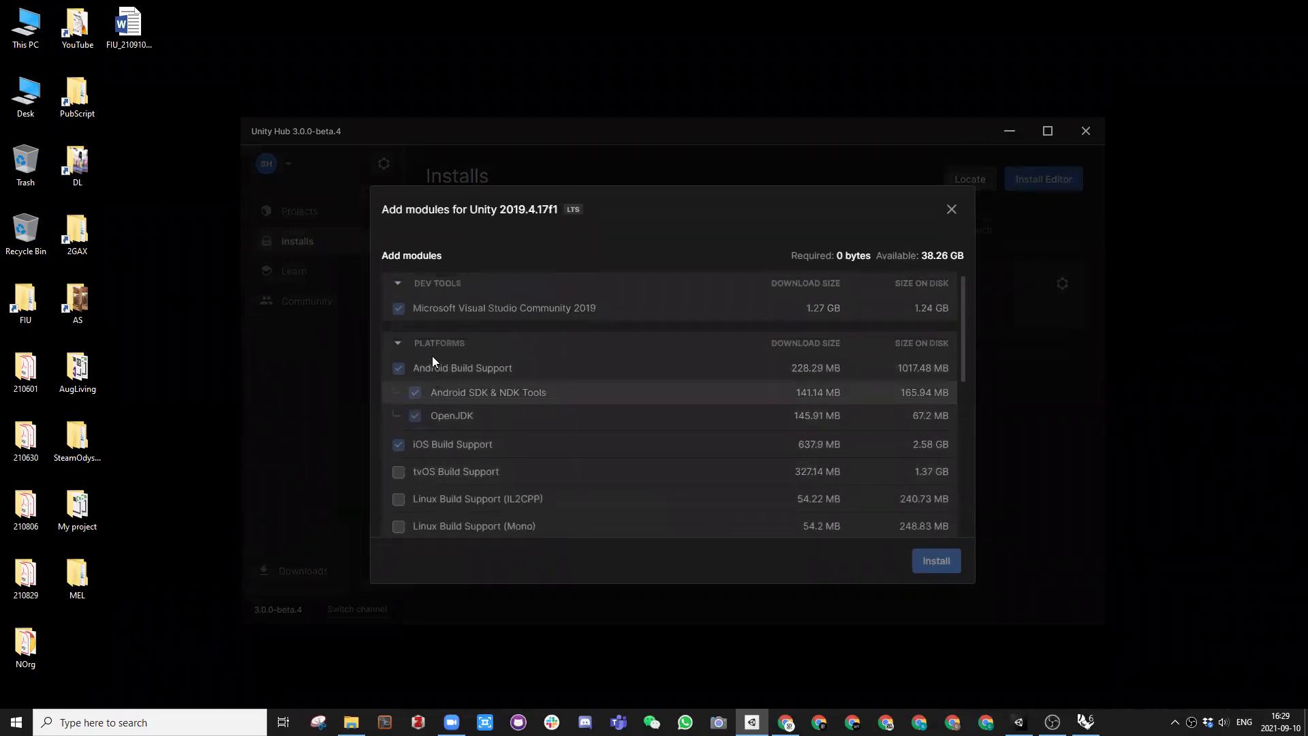
scroll(412, 436, "down", 4)
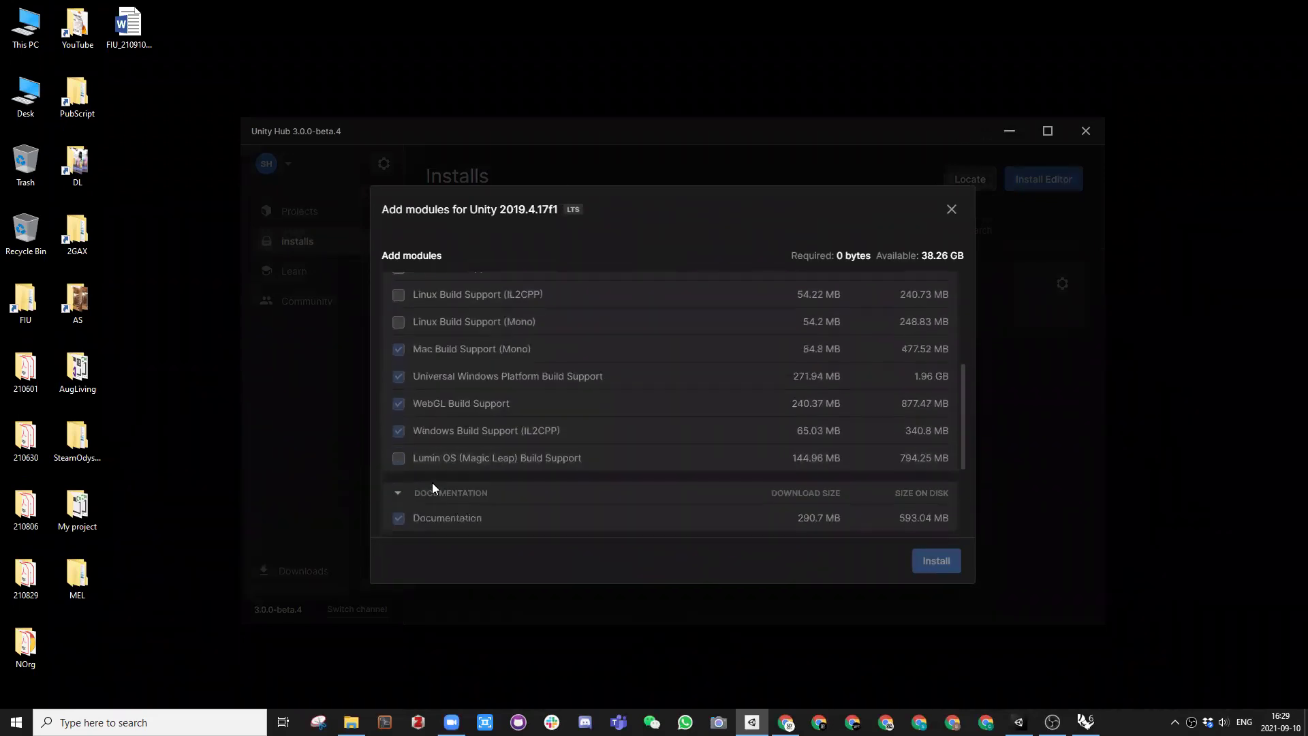
scroll(482, 447, "up", 5)
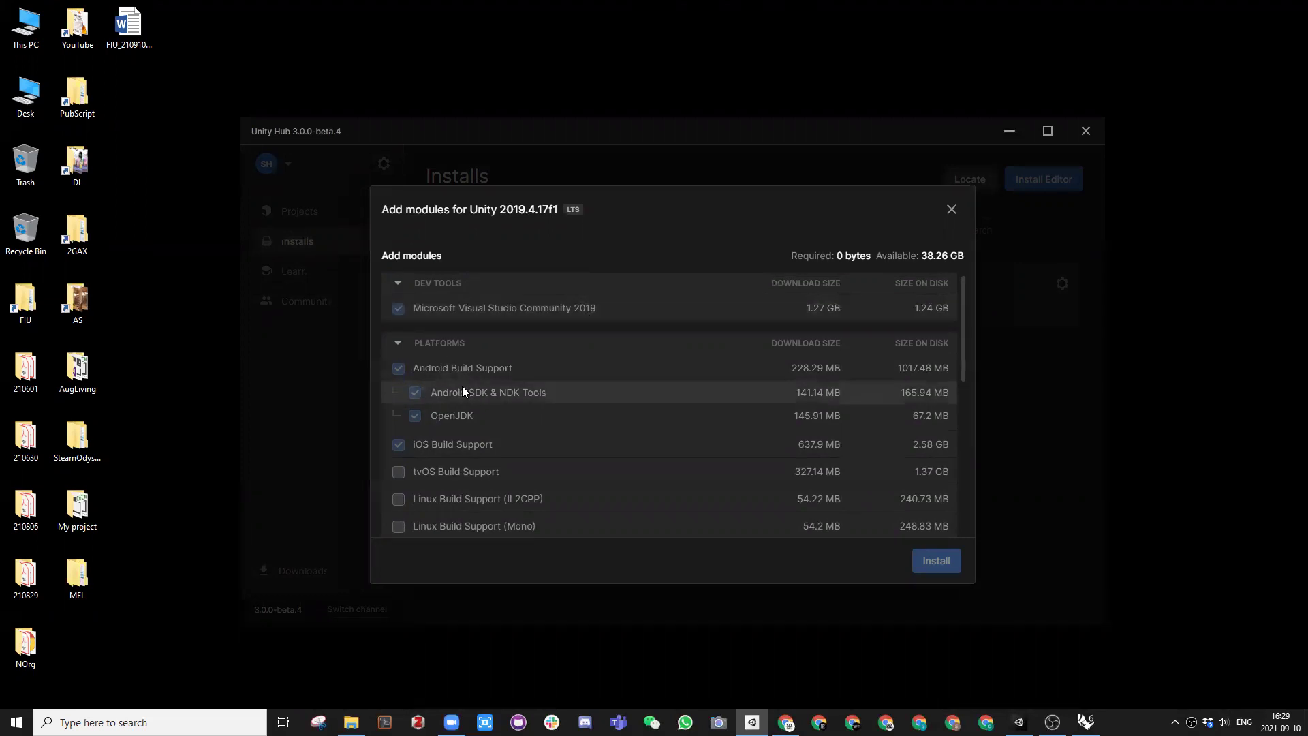
scroll(454, 364, "down", 1)
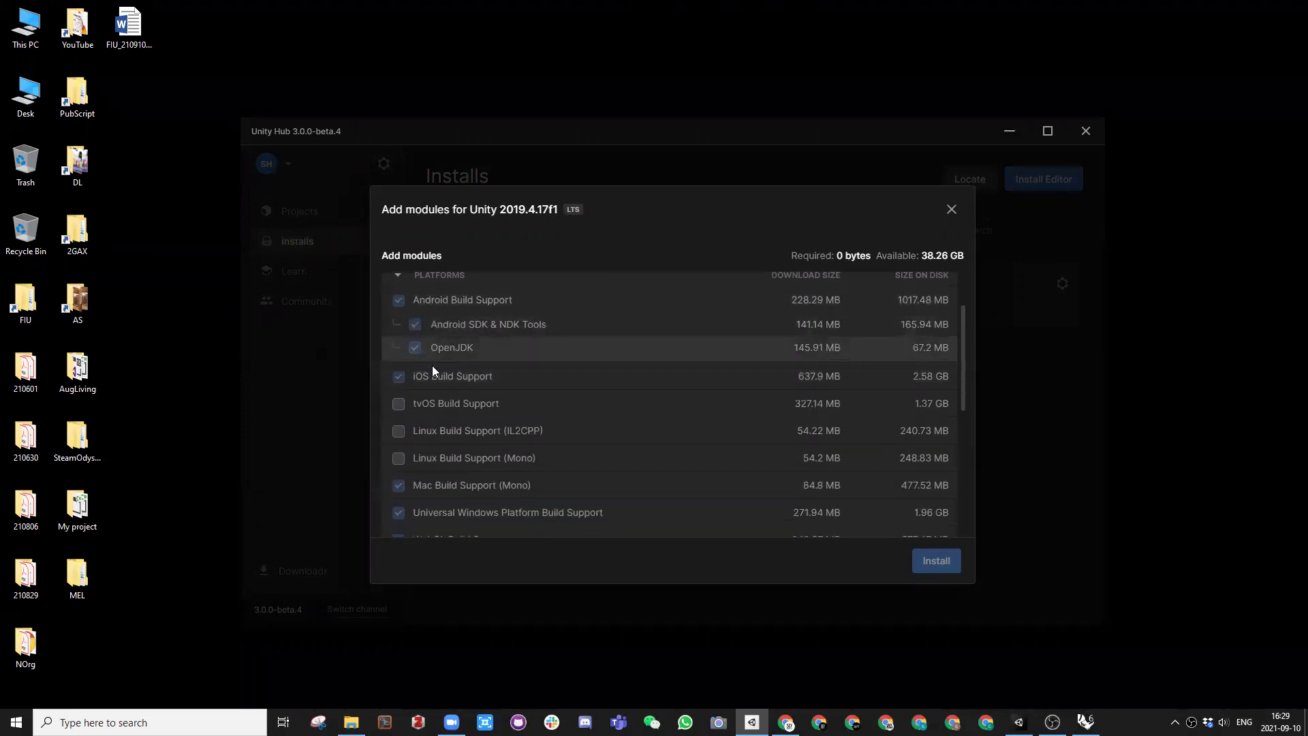
scroll(505, 340, "down", 1)
scroll(490, 334, "down", 1)
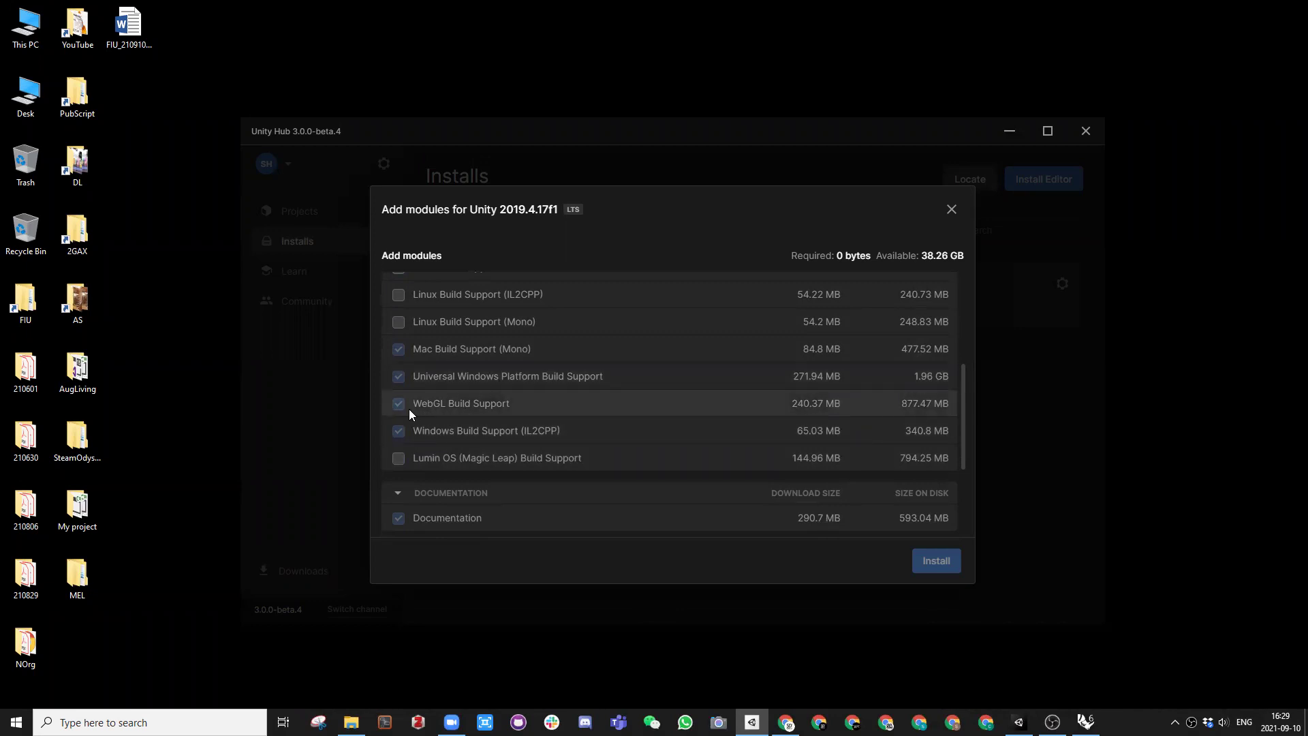
scroll(460, 430, "down", 1)
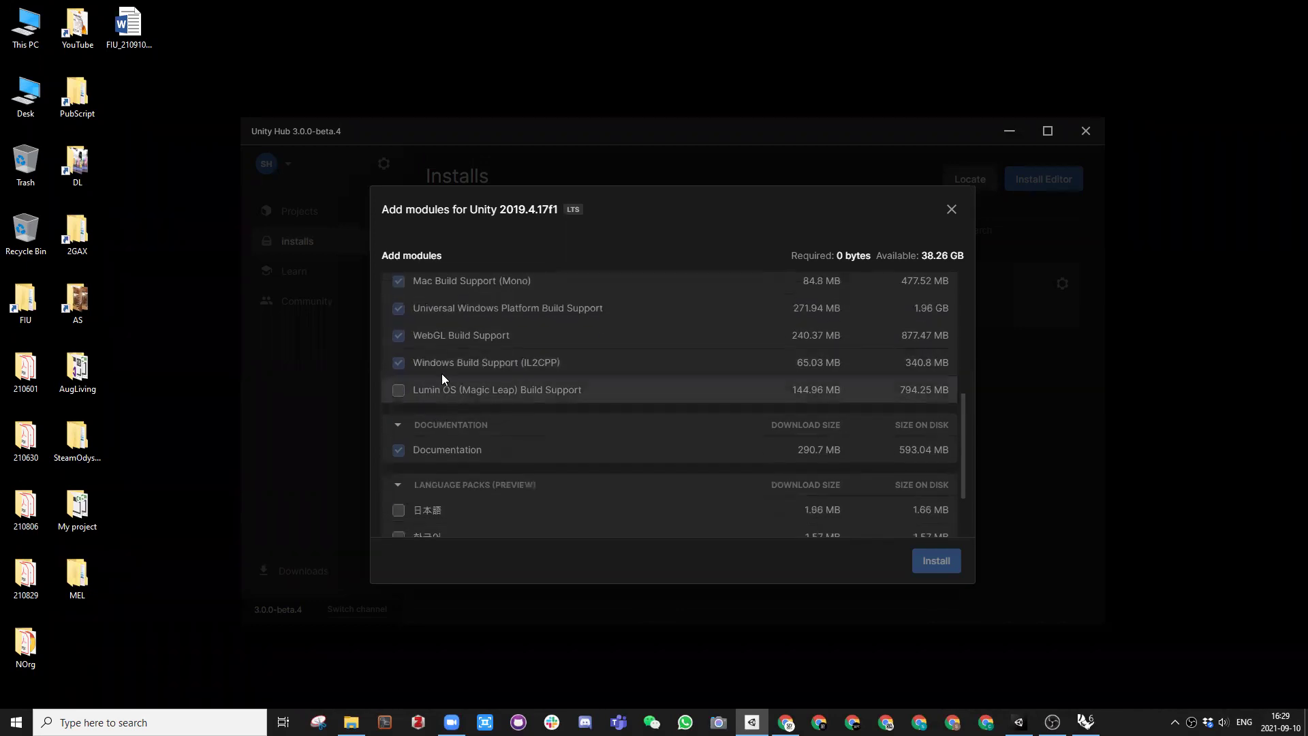
scroll(469, 429, "down", 1)
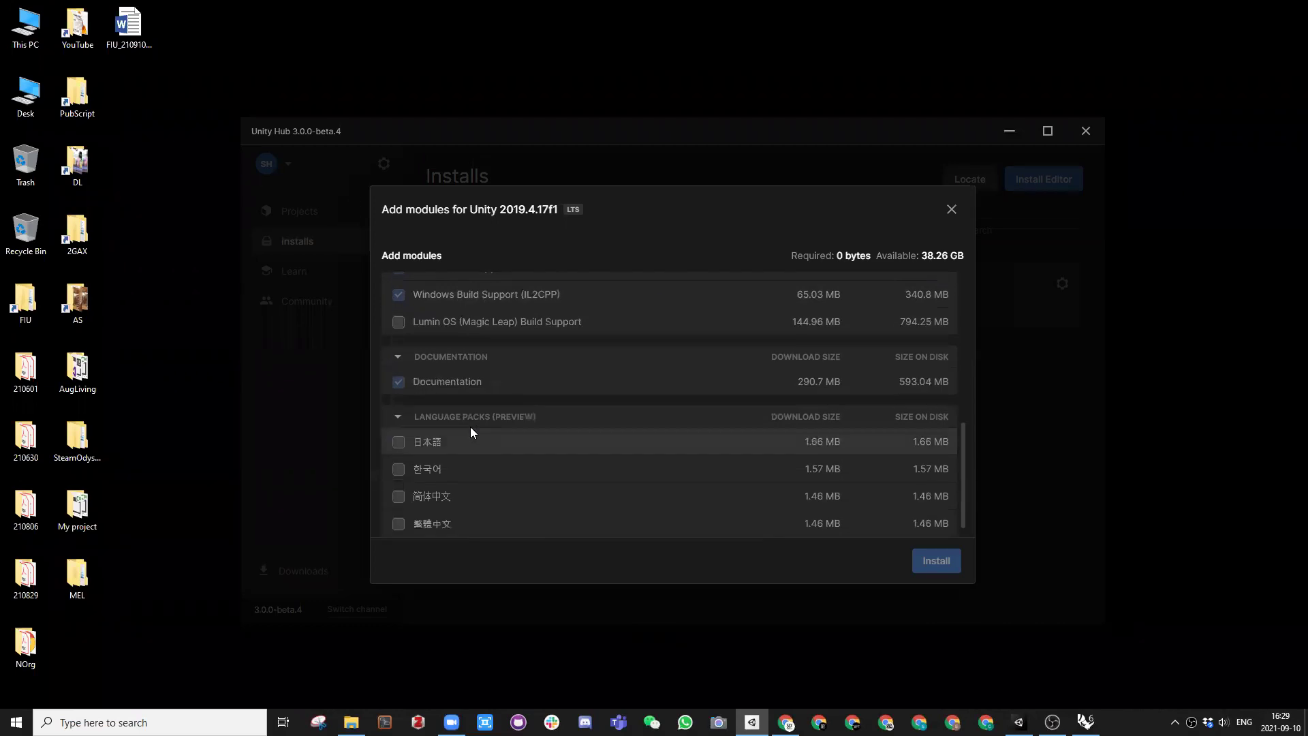
scroll(513, 387, "up", 2)
scroll(527, 426, "up", 3)
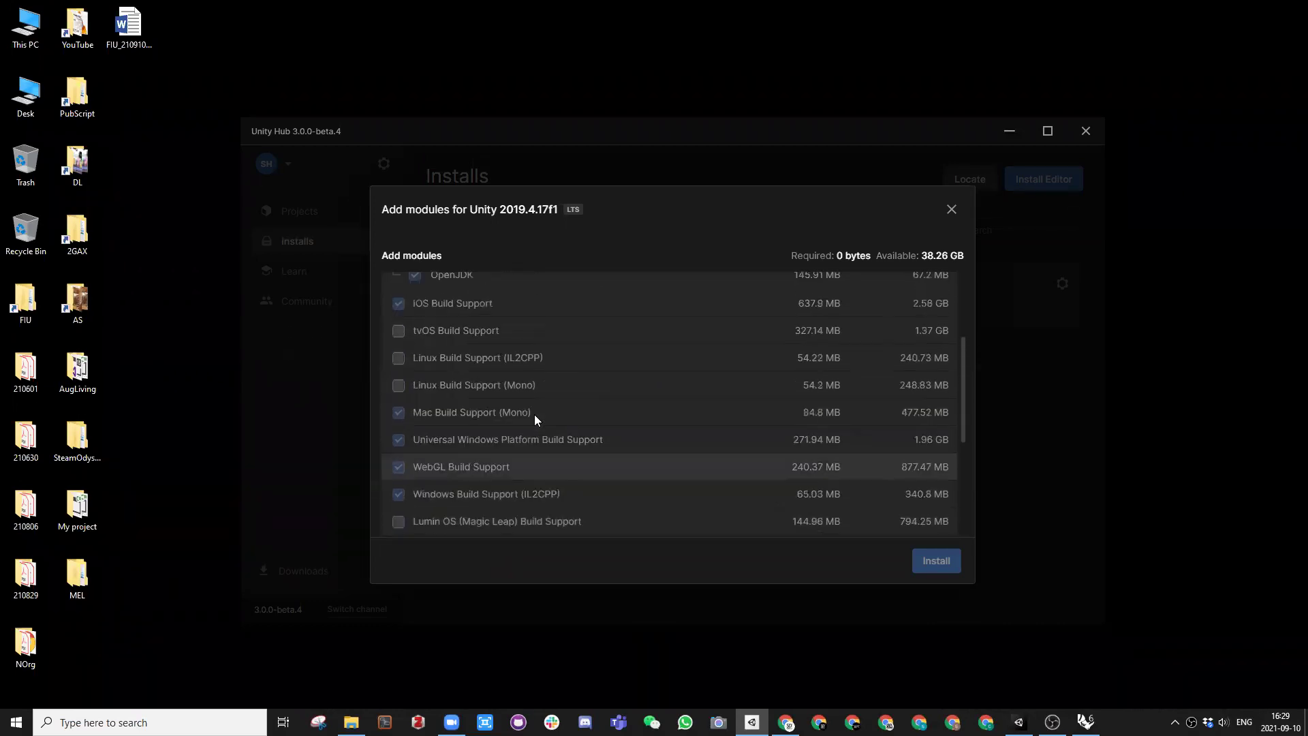
scroll(520, 438, "down", 4)
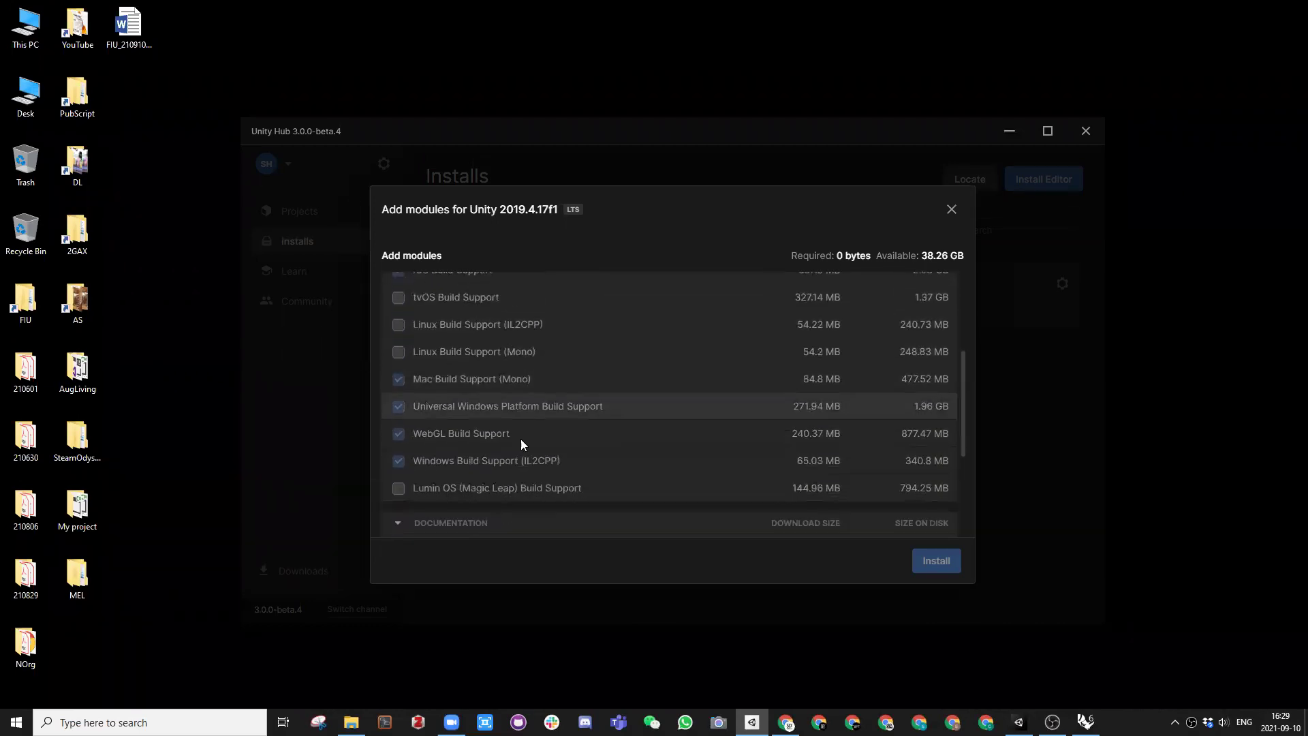
scroll(613, 422, "up", 4)
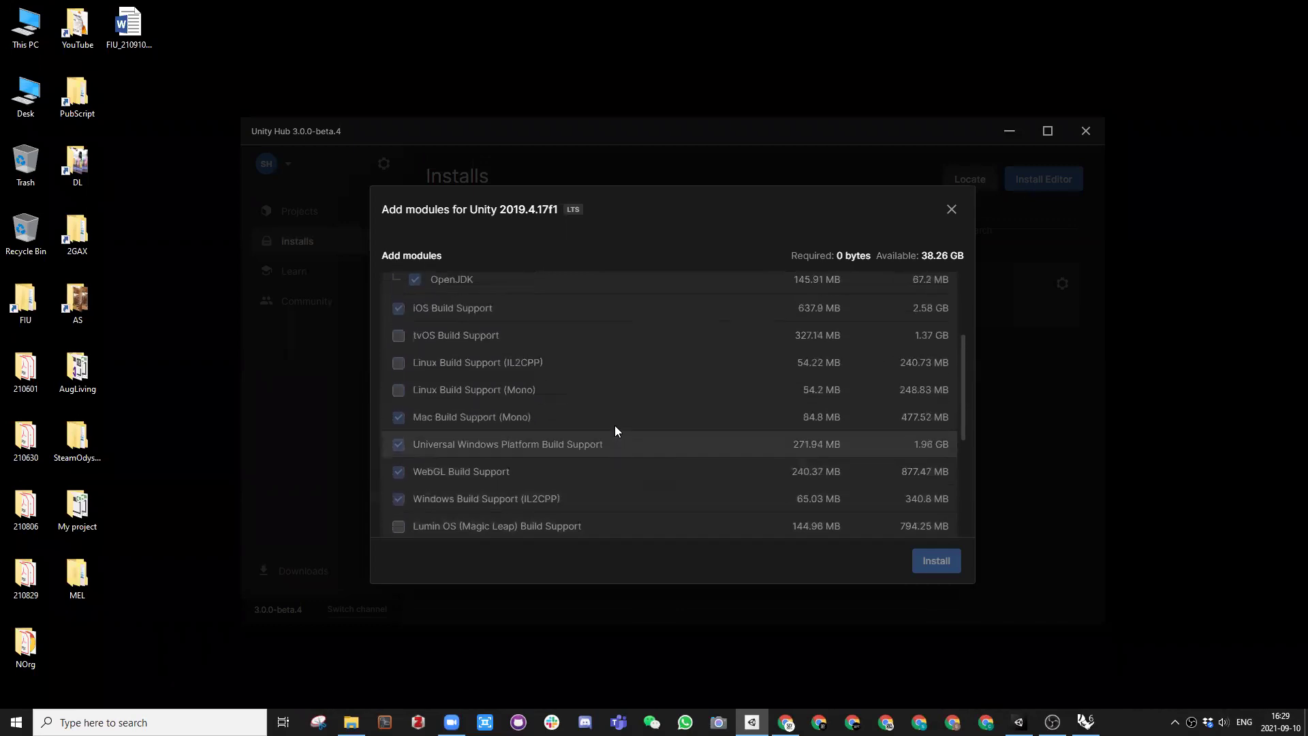
scroll(610, 378, "down", 1)
scroll(613, 447, "down", 2)
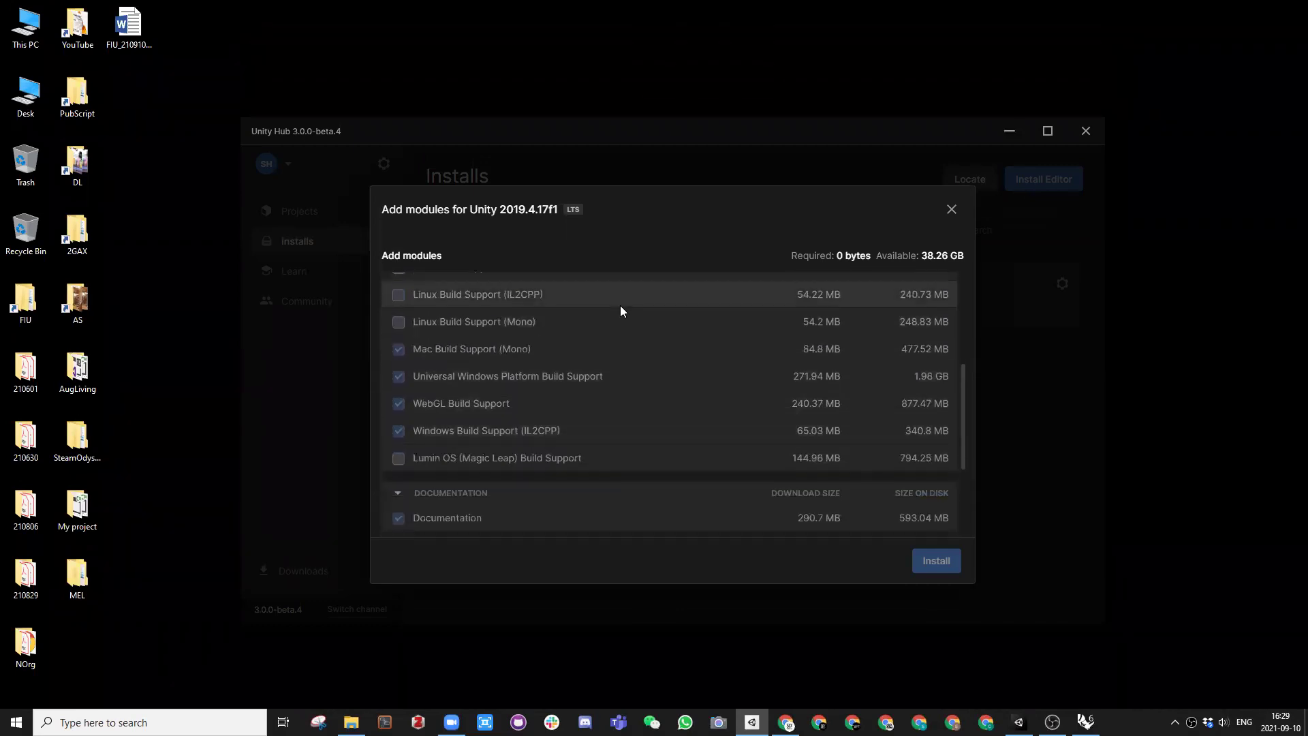
left_click(952, 210)
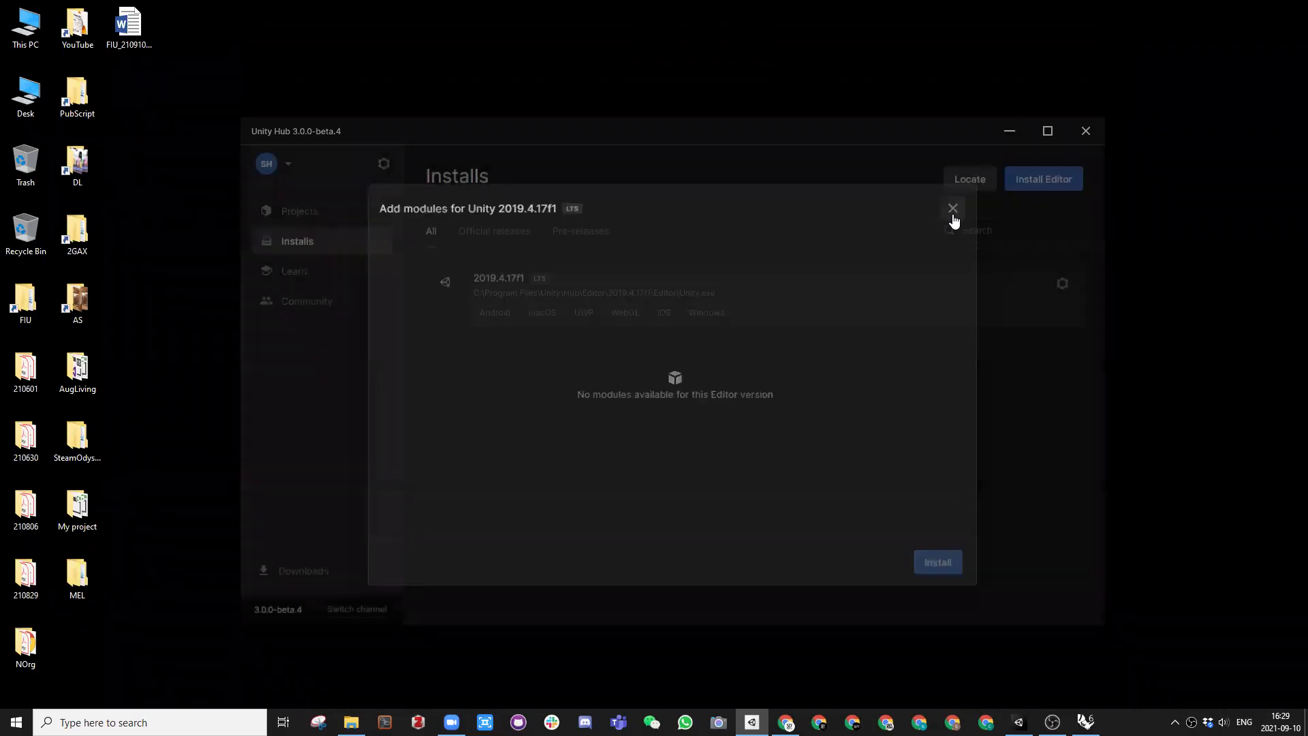
Step: Start a new project with editor version 2019.4.17f1 and choose the 3D Sample Scene (HDRP) template
left_click(298, 213)
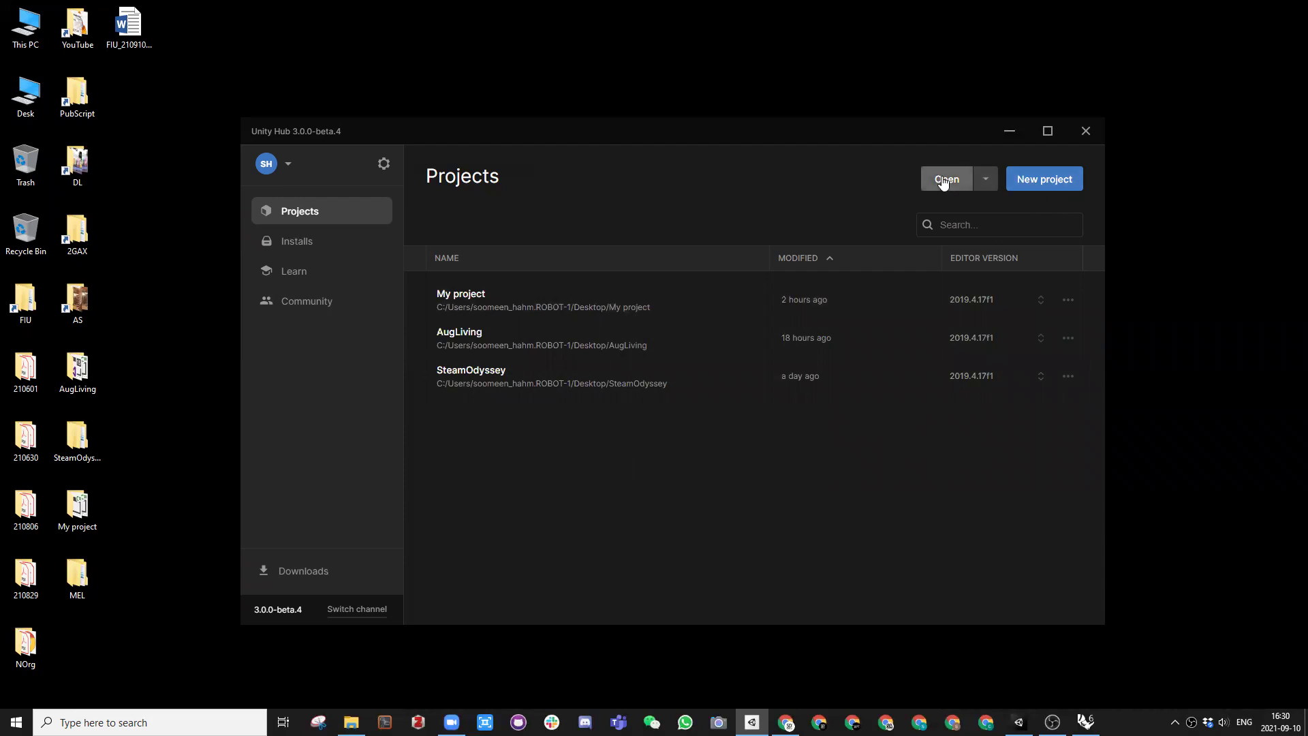
left_click(1044, 184)
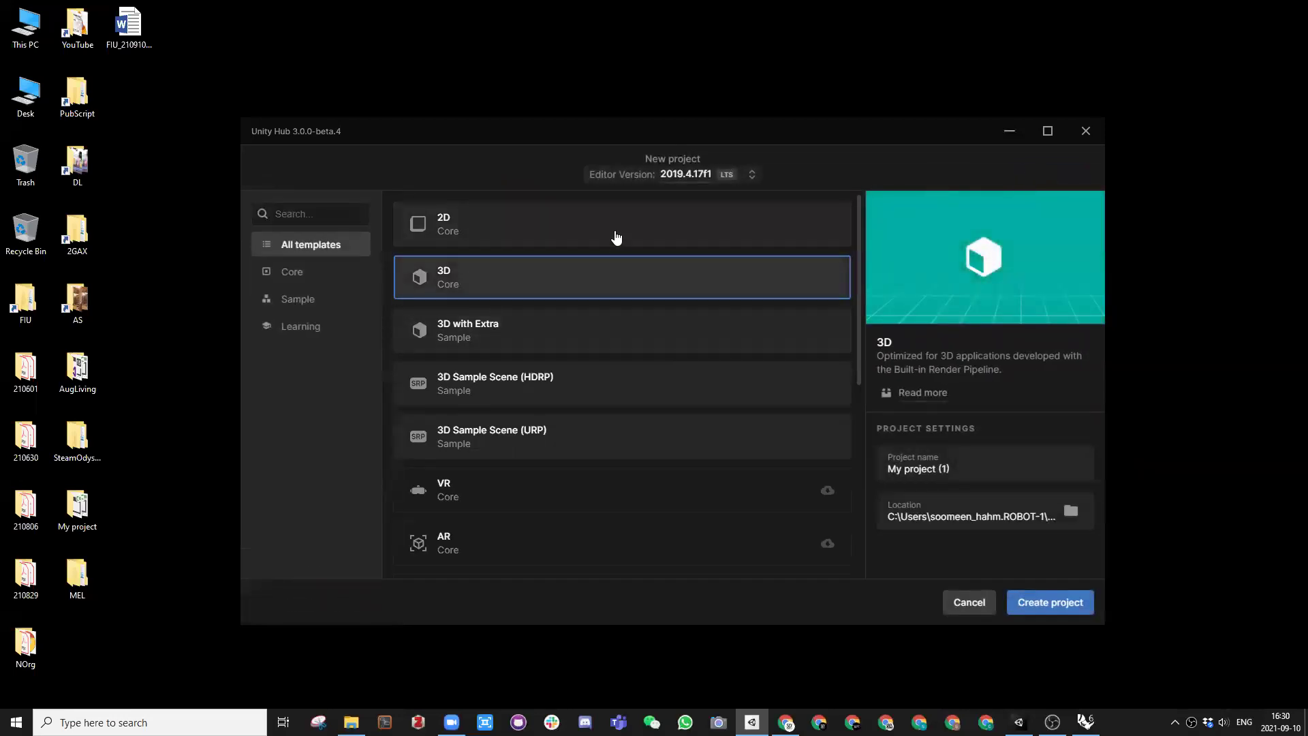
scroll(620, 498, "down", 4)
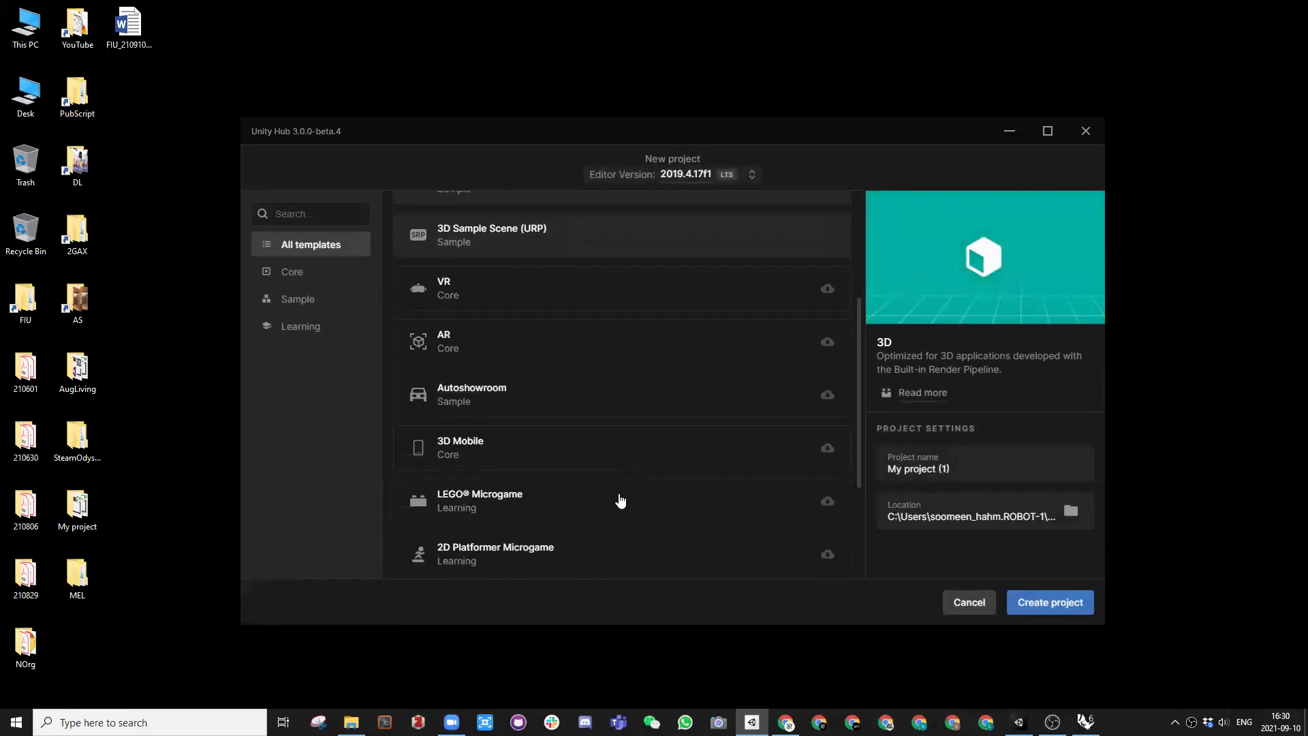
scroll(620, 501, "up", 4)
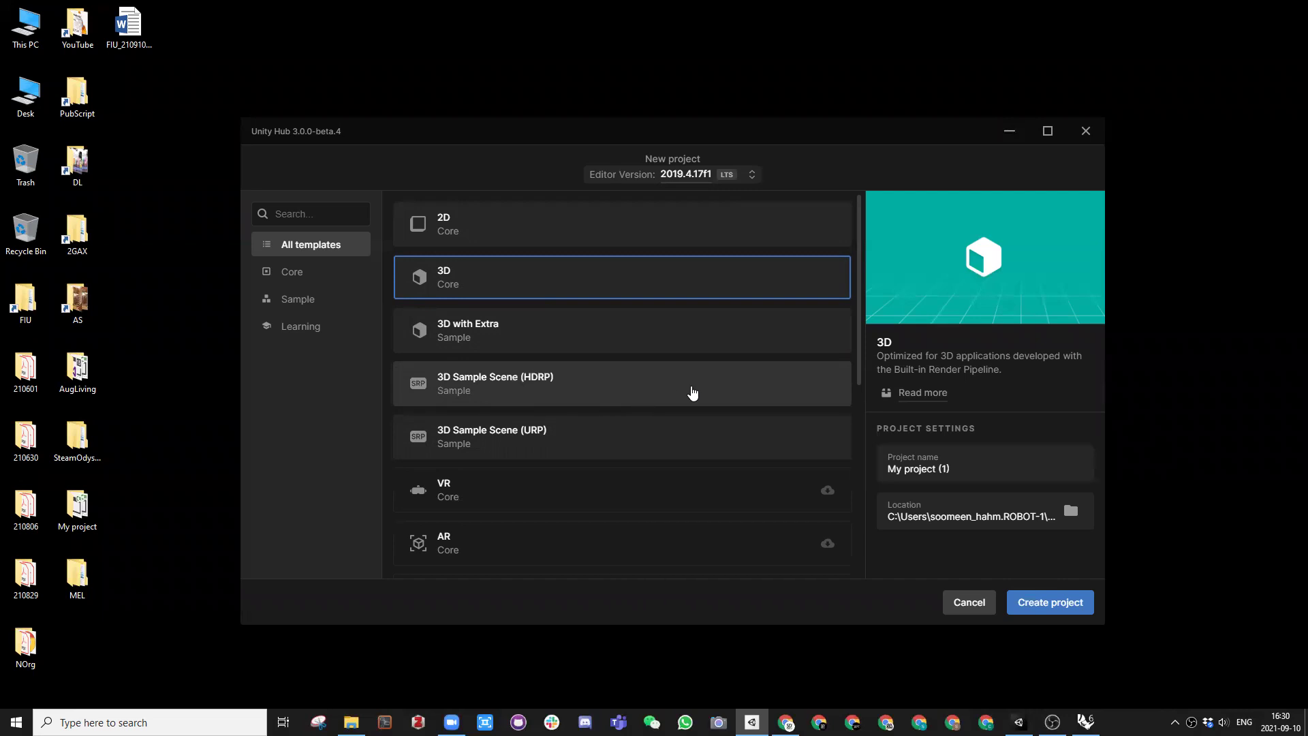
left_click(692, 392)
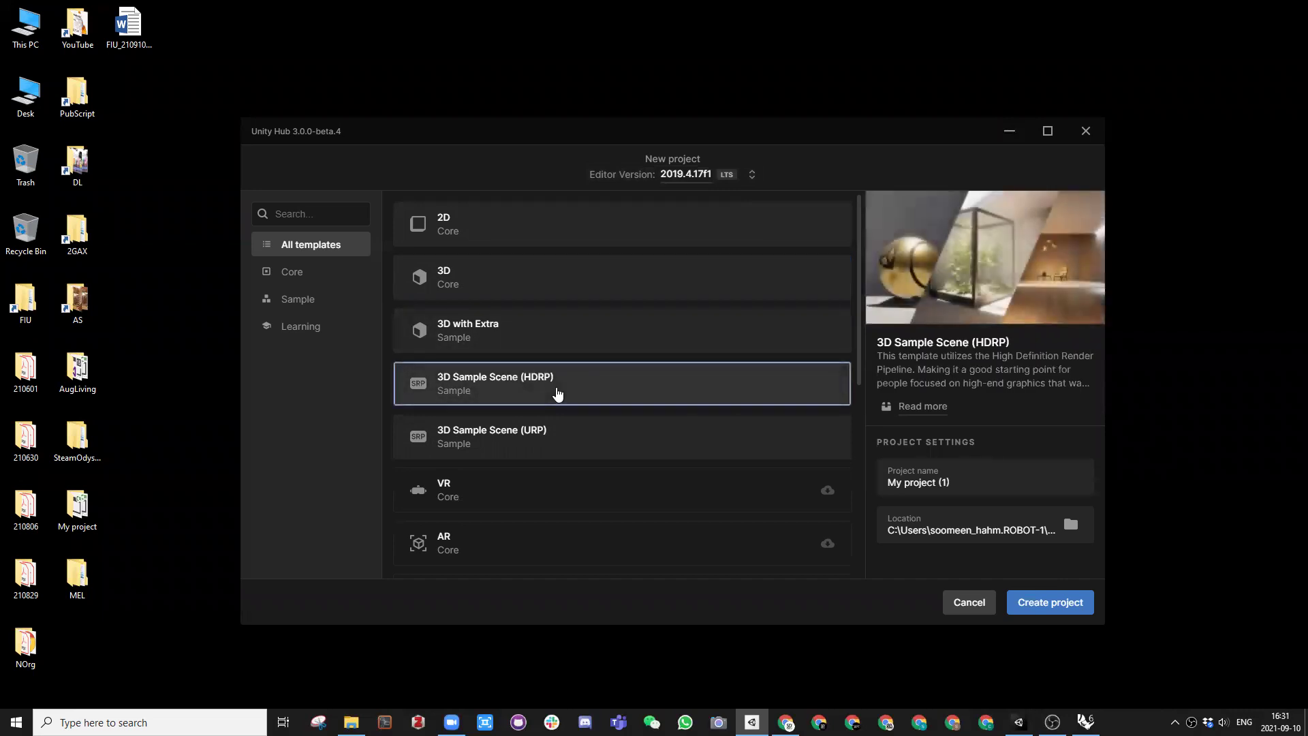
Step: Name the new project CompMorph, keep its current location, and create it
left_click(963, 524)
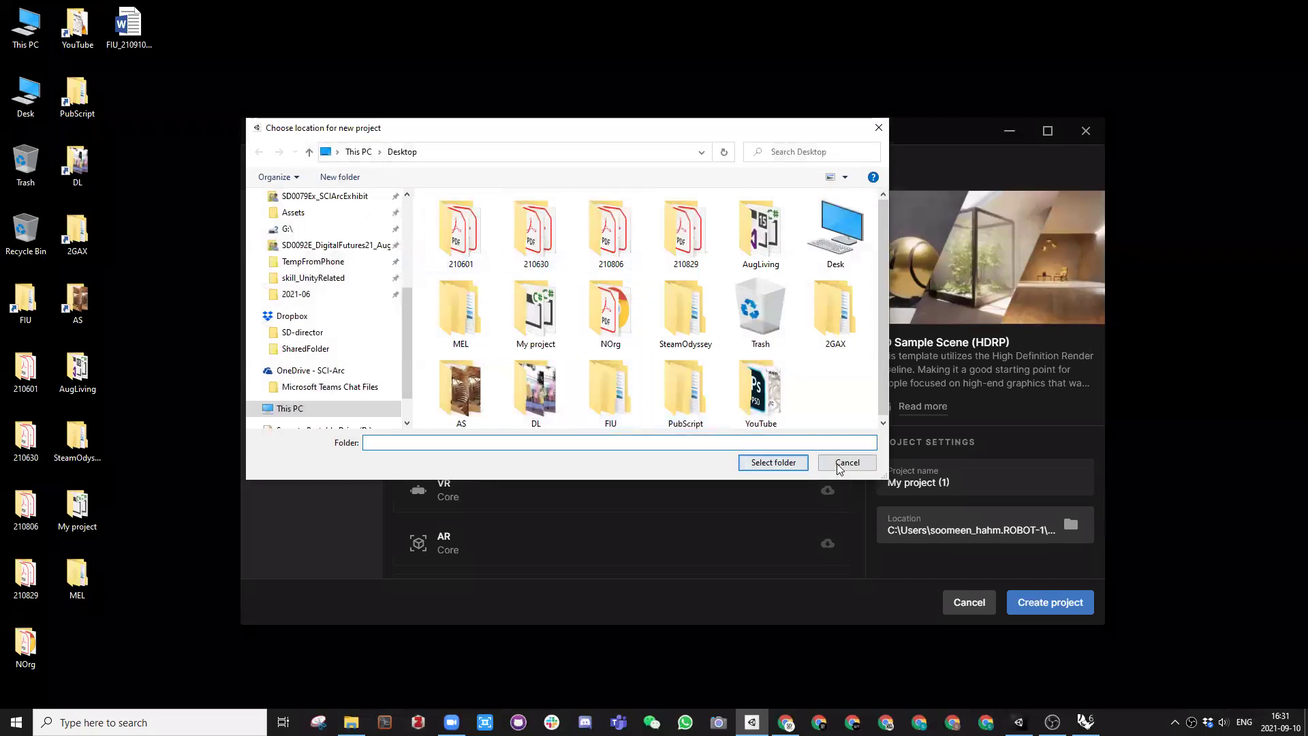
left_click(847, 464)
left_click_drag(955, 484, 853, 481)
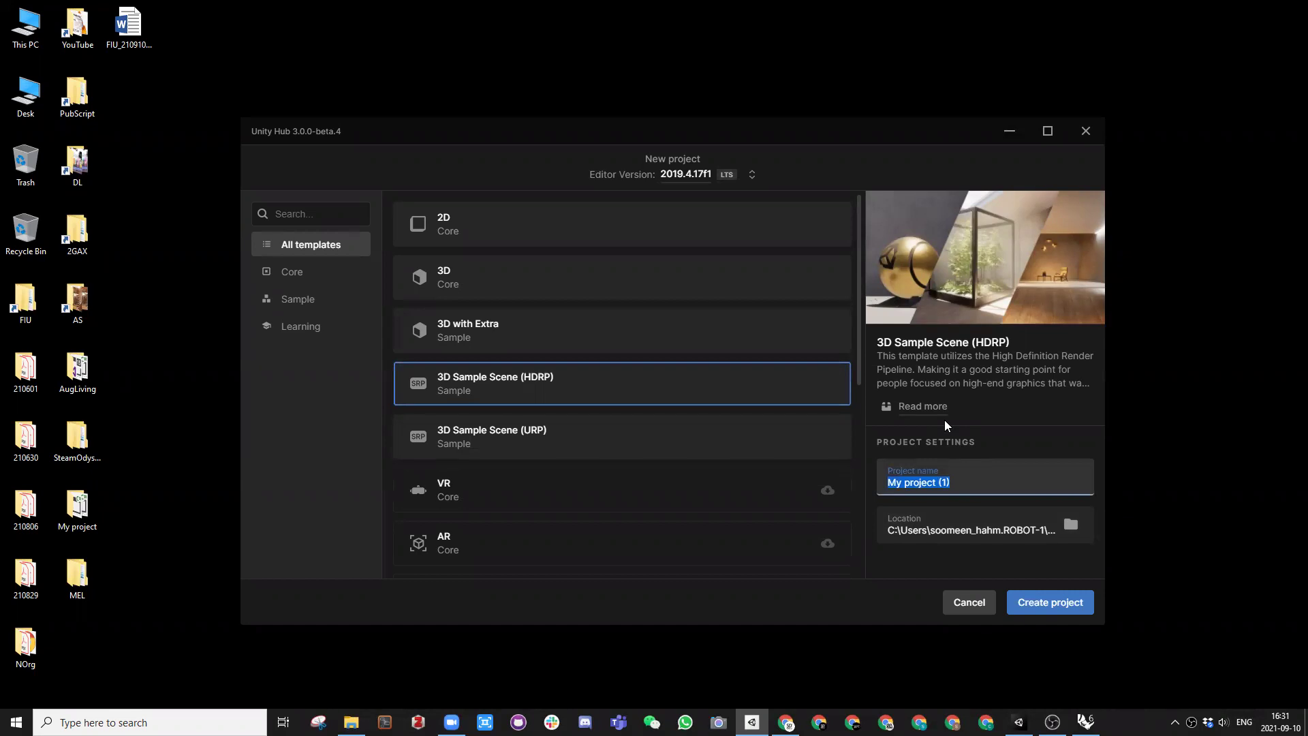
type("CompMorph")
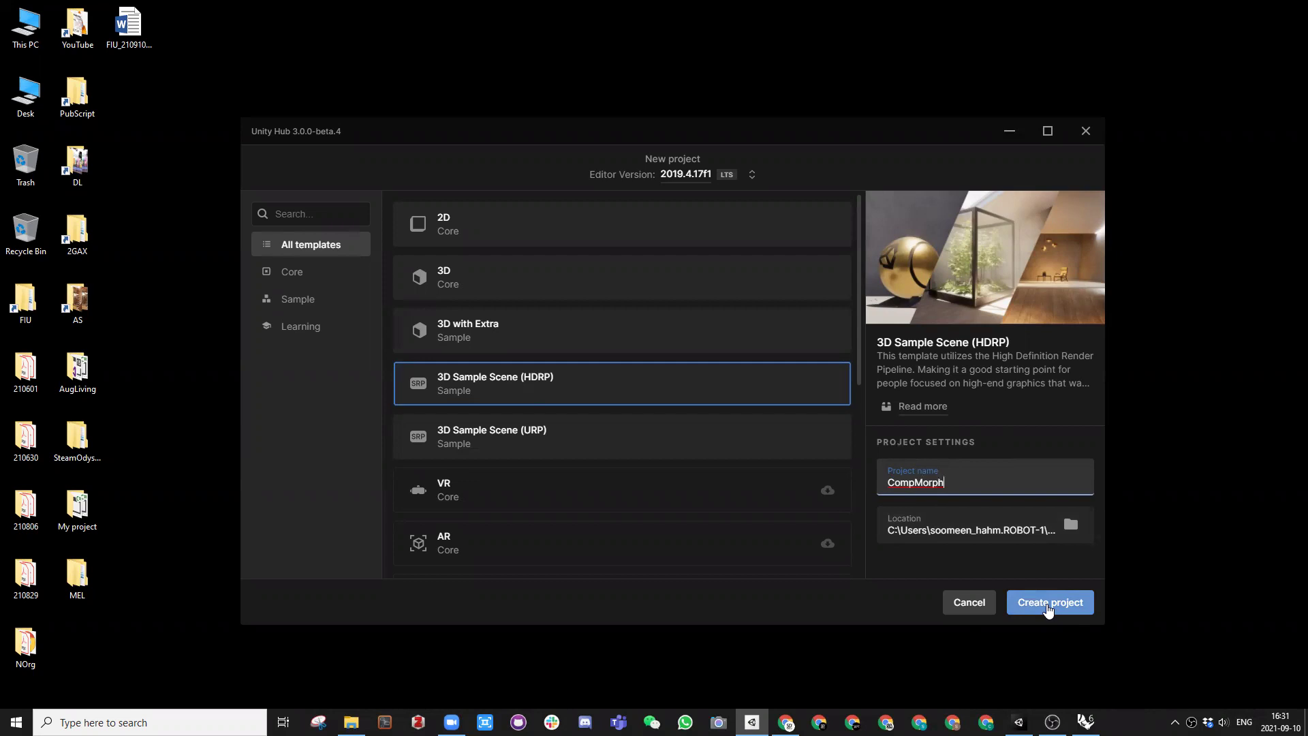
left_click(1048, 603)
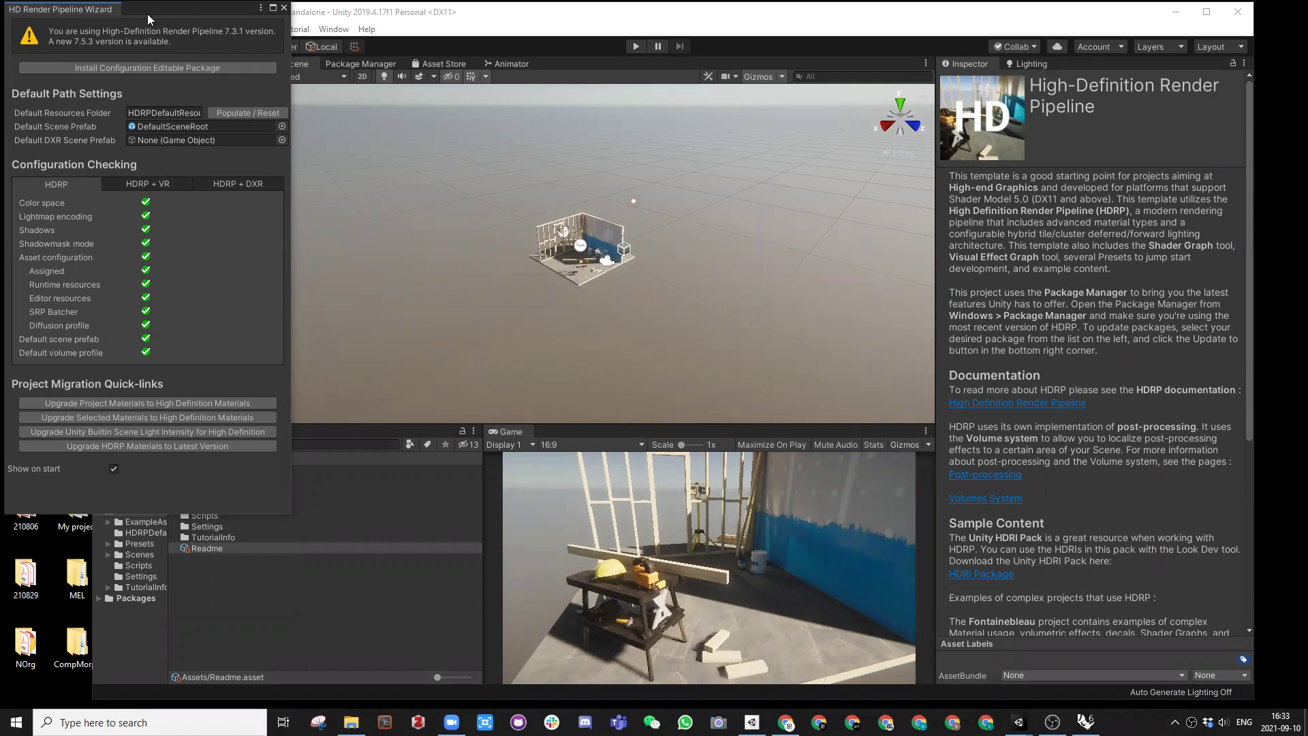
Step: Close the HD Render Pipeline Wizard and maximise the editor window
left_click_drag(169, 5, 291, 96)
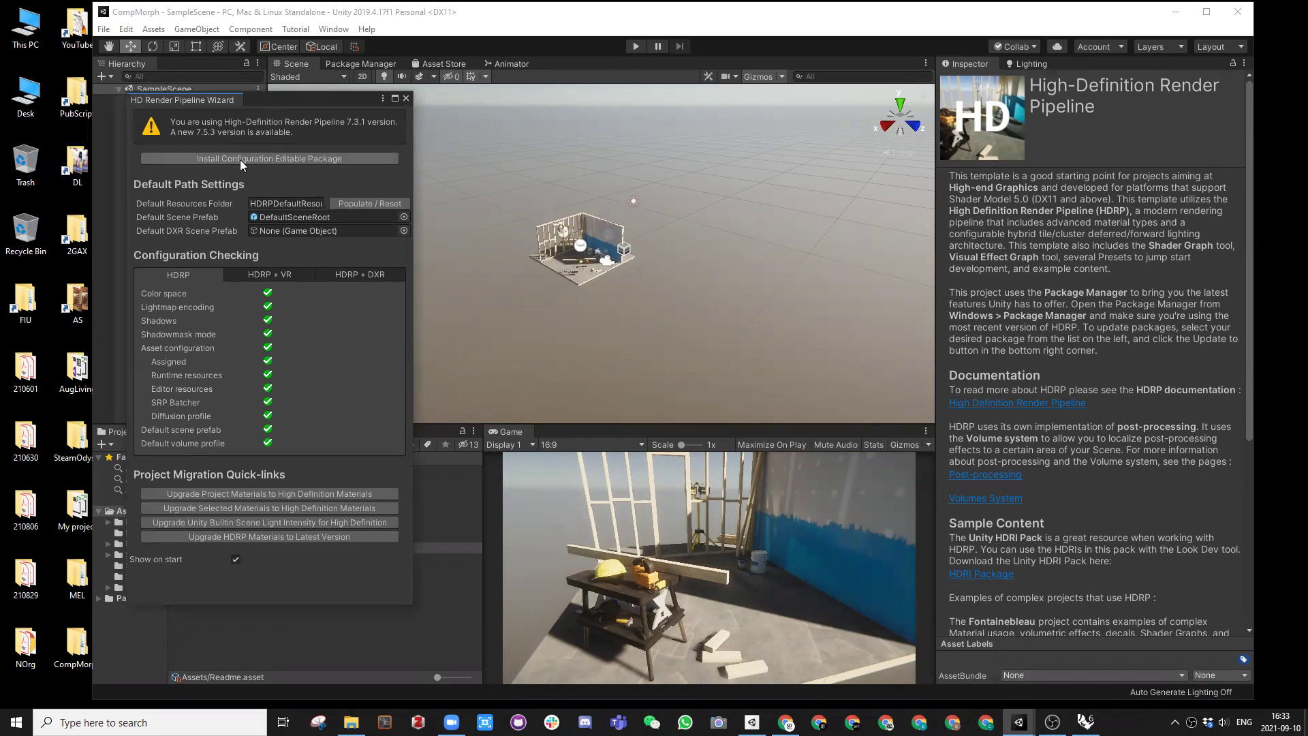
left_click(406, 98)
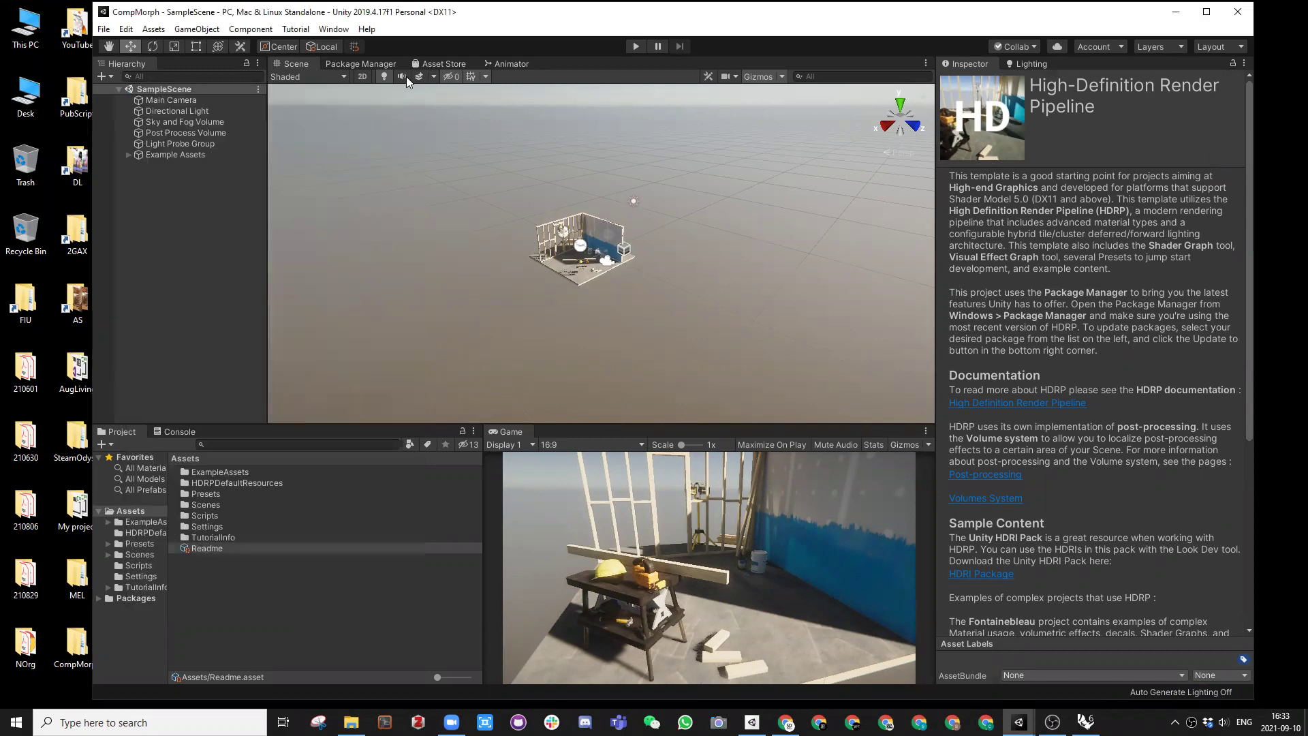
double_click(398, 8)
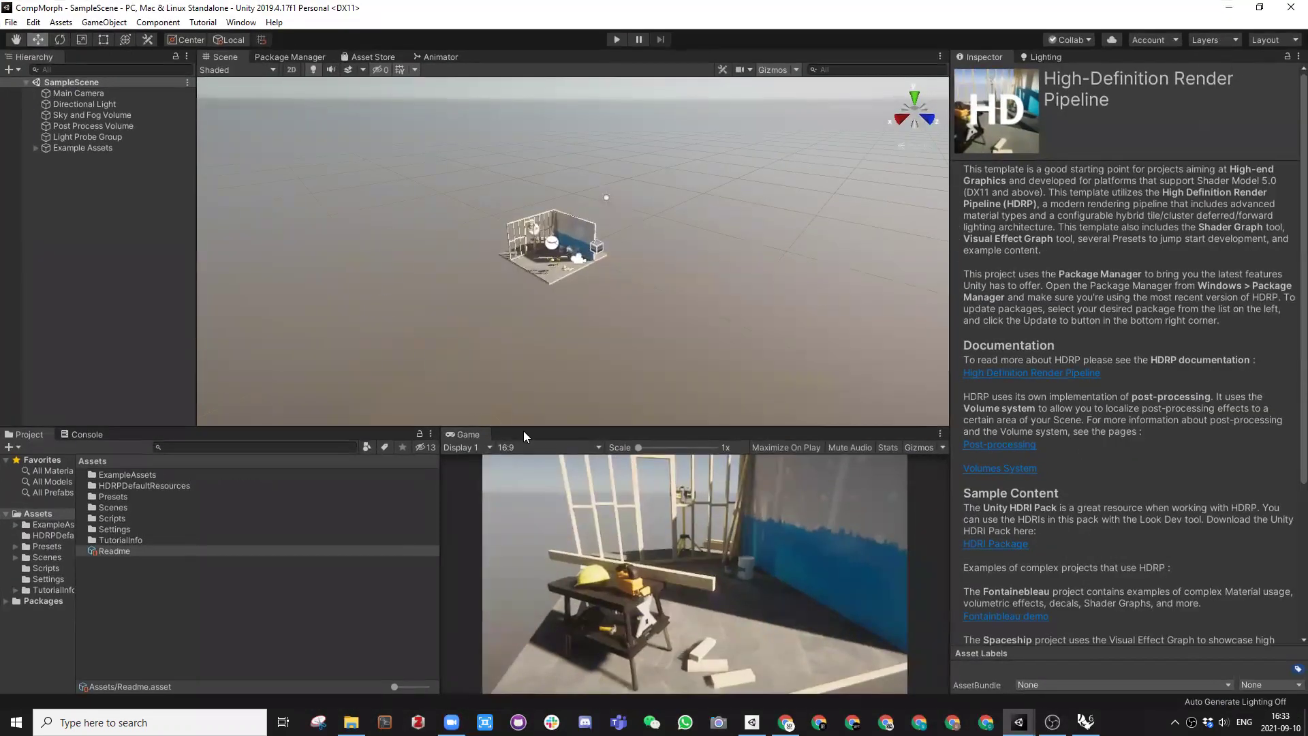
Step: Examine the sample scene, the Package Manager, Asset Store and Animator views, and the editor windows available to open
scroll(525, 239, "up", 10)
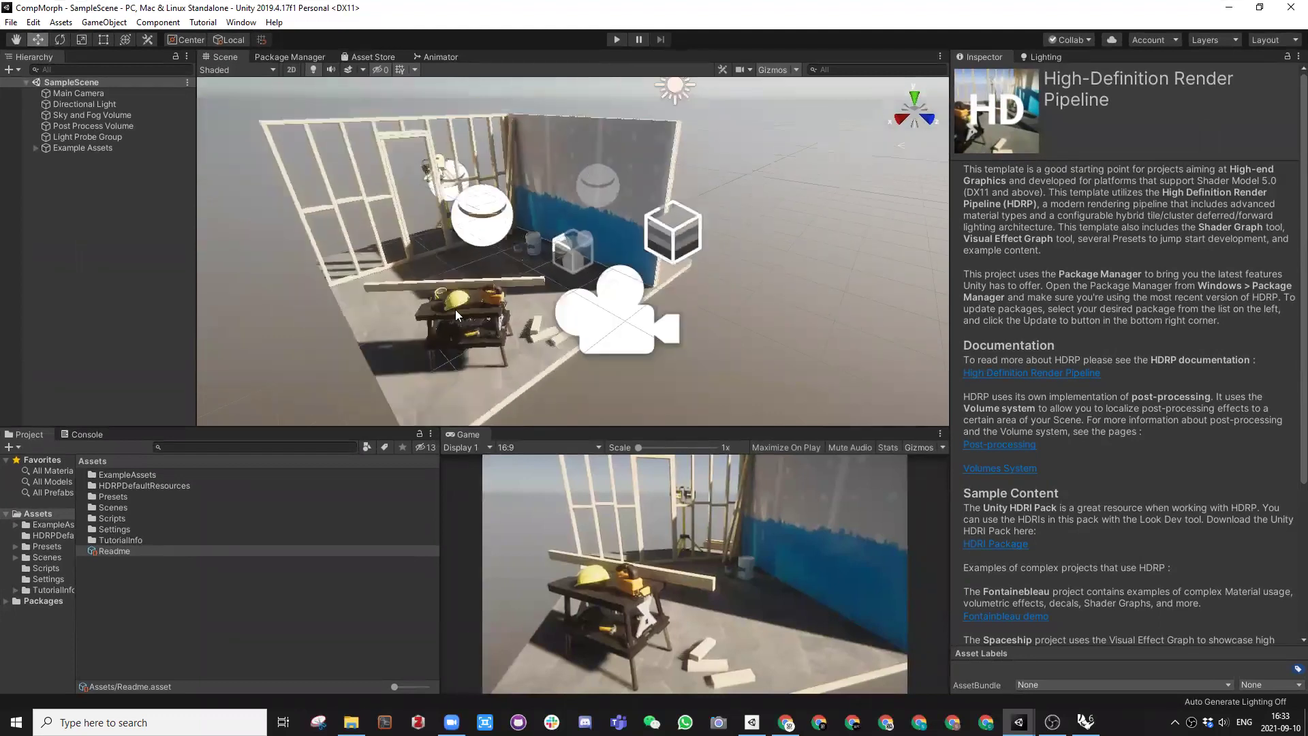
scroll(566, 340, "down", 5)
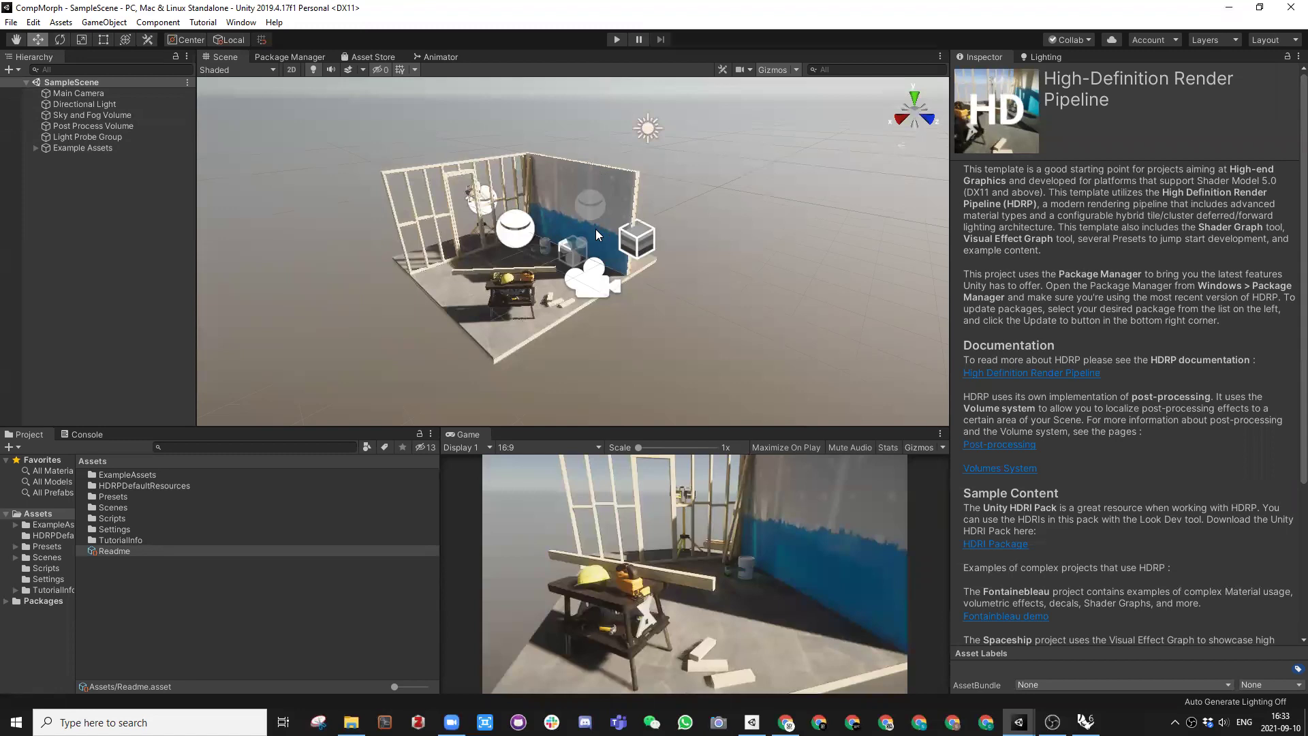
scroll(629, 277, "down", 1)
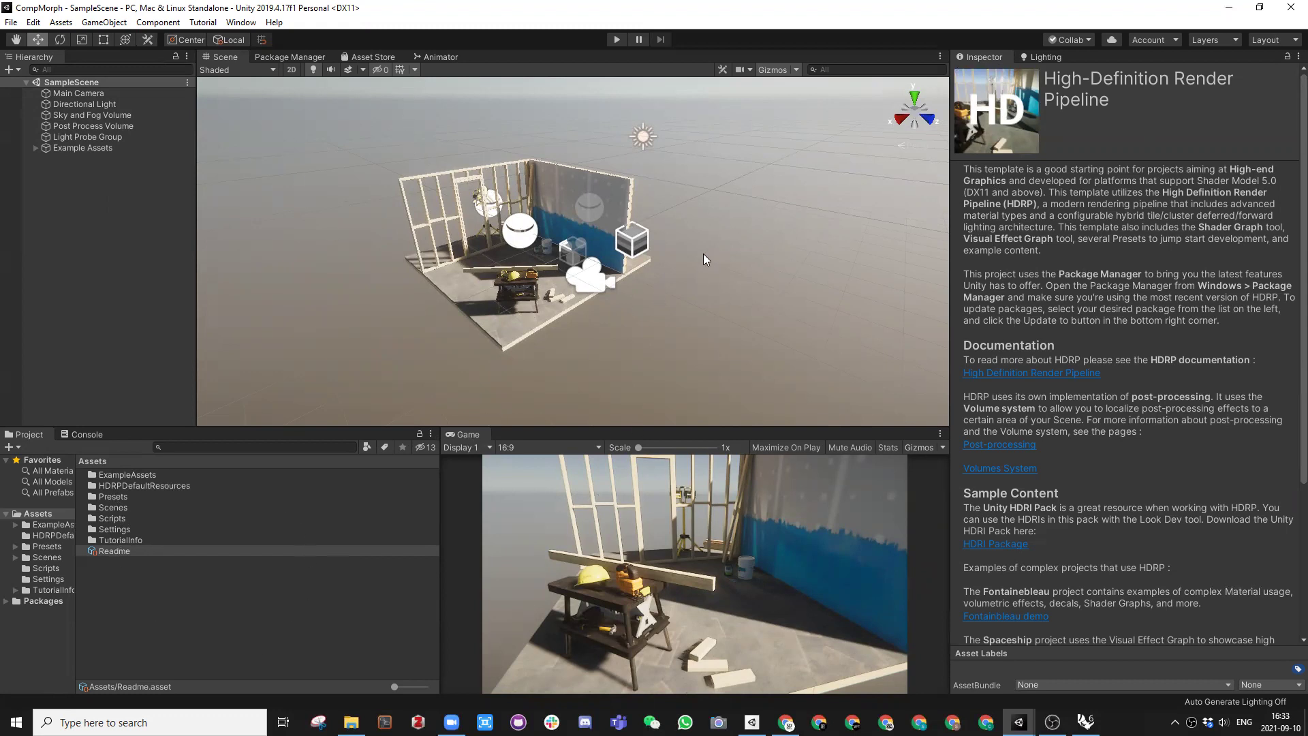
left_click(292, 57)
left_click(370, 56)
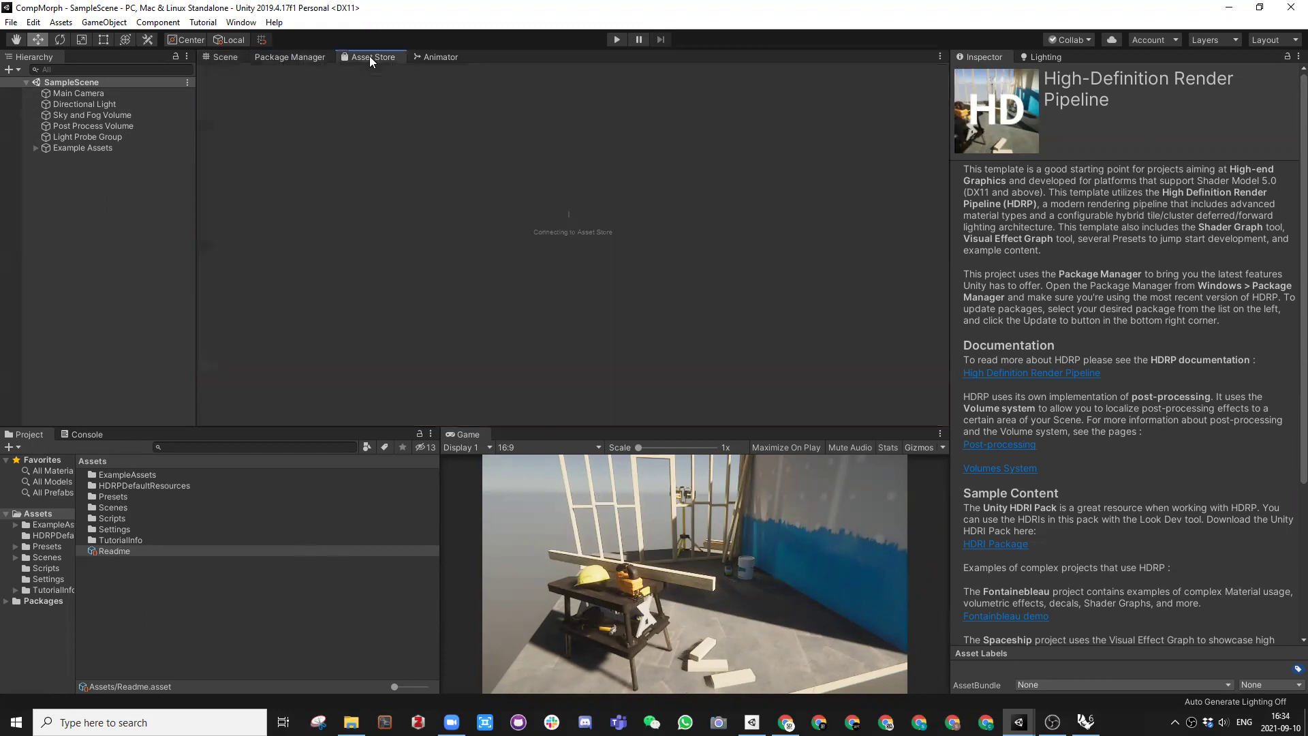
left_click(435, 57)
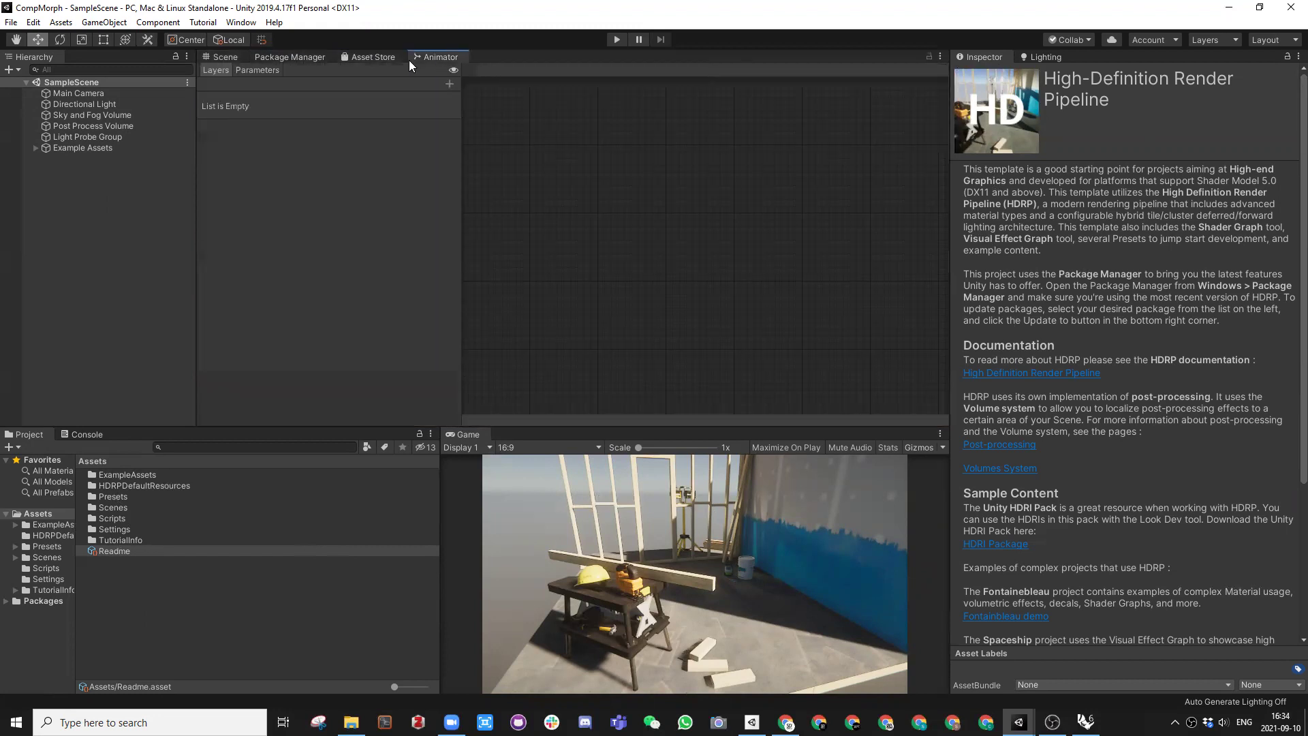
left_click(223, 57)
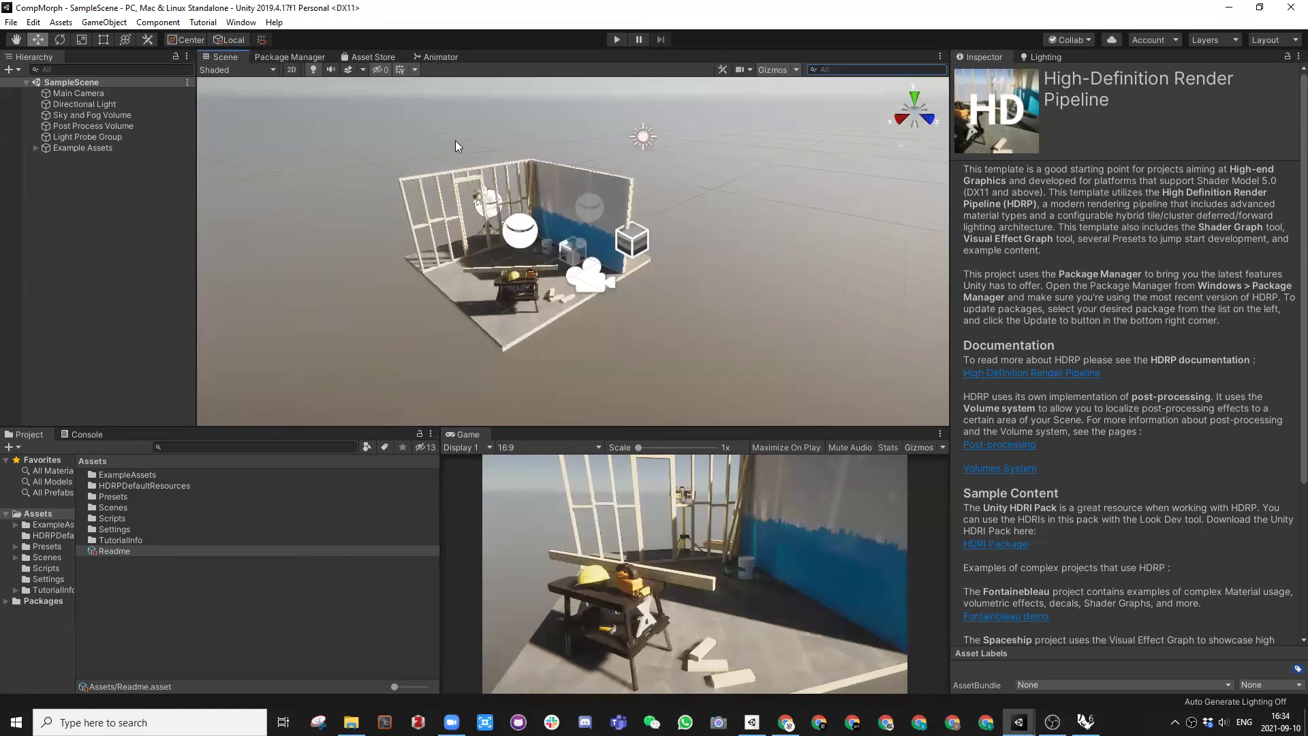
left_click(242, 25)
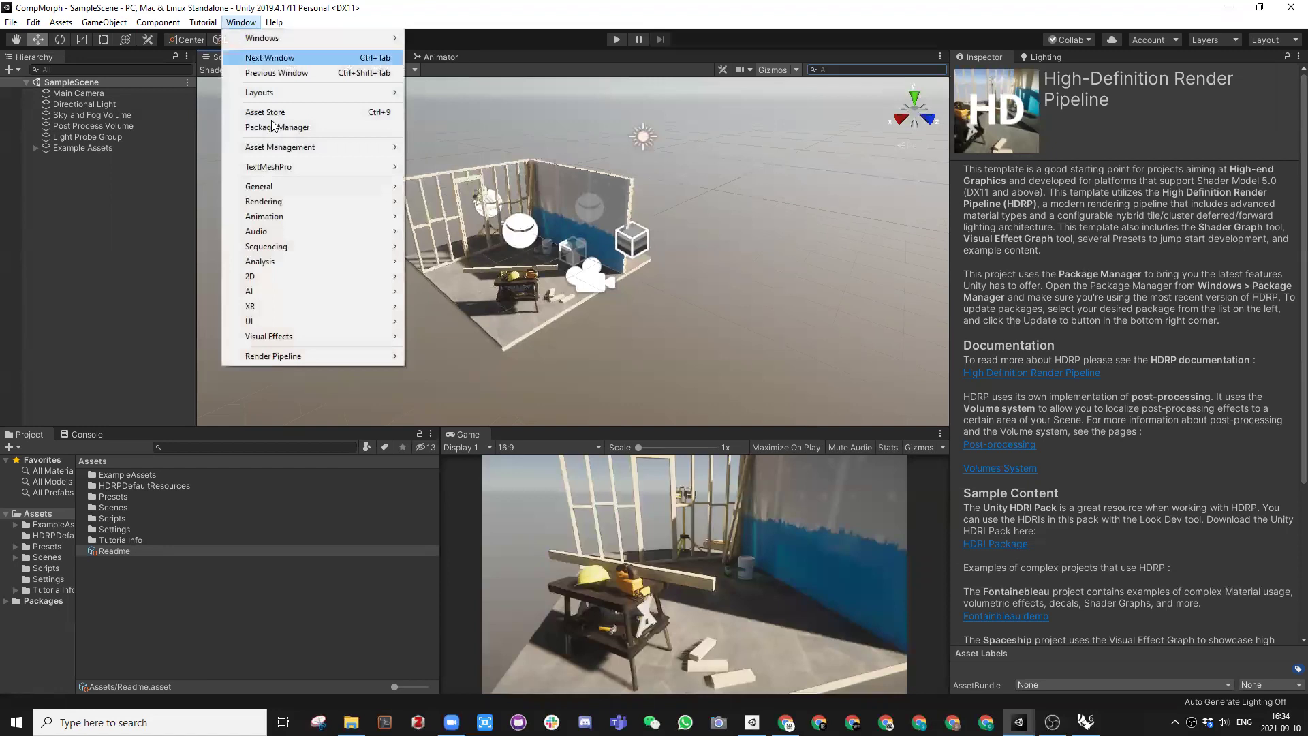
mouse_move(289, 189)
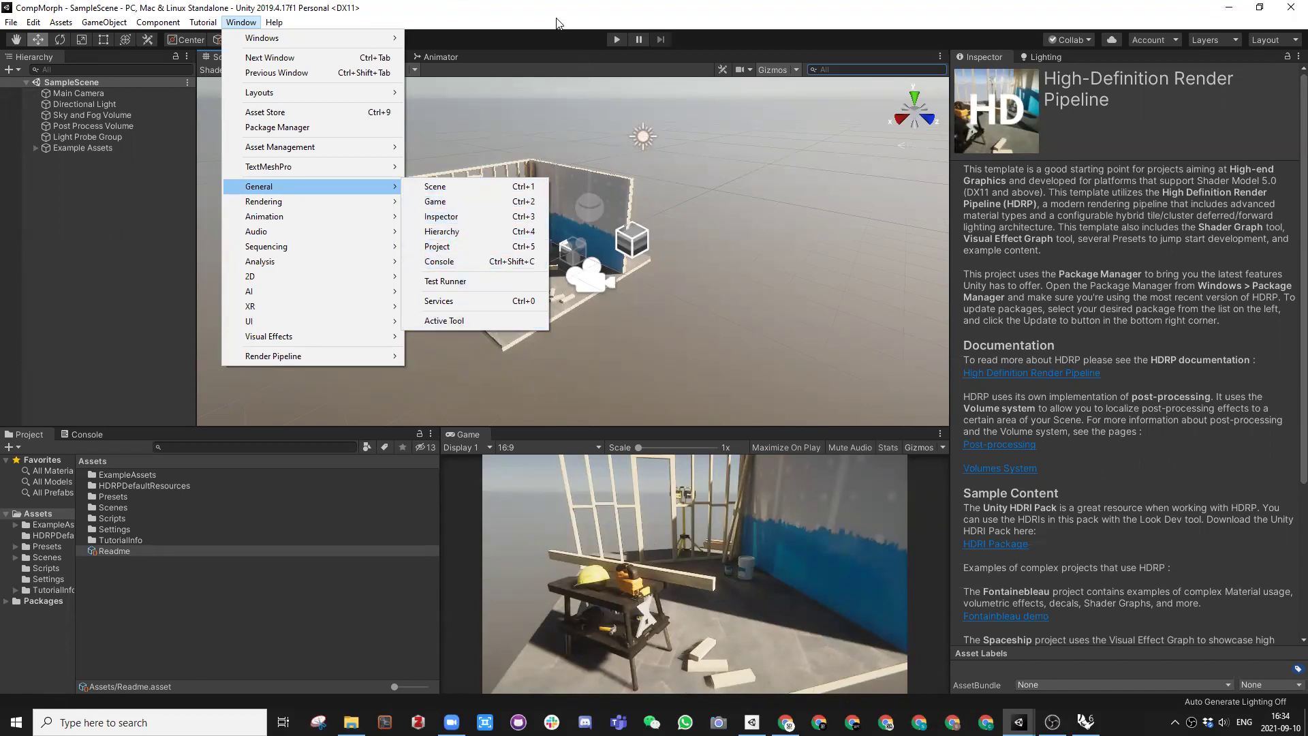
left_click(509, 15)
Step: Narrow the Inspector and move the Main Camera sideways to about X 2.01, Y 1.44, Z 2.98
left_click_drag(947, 303, 1076, 303)
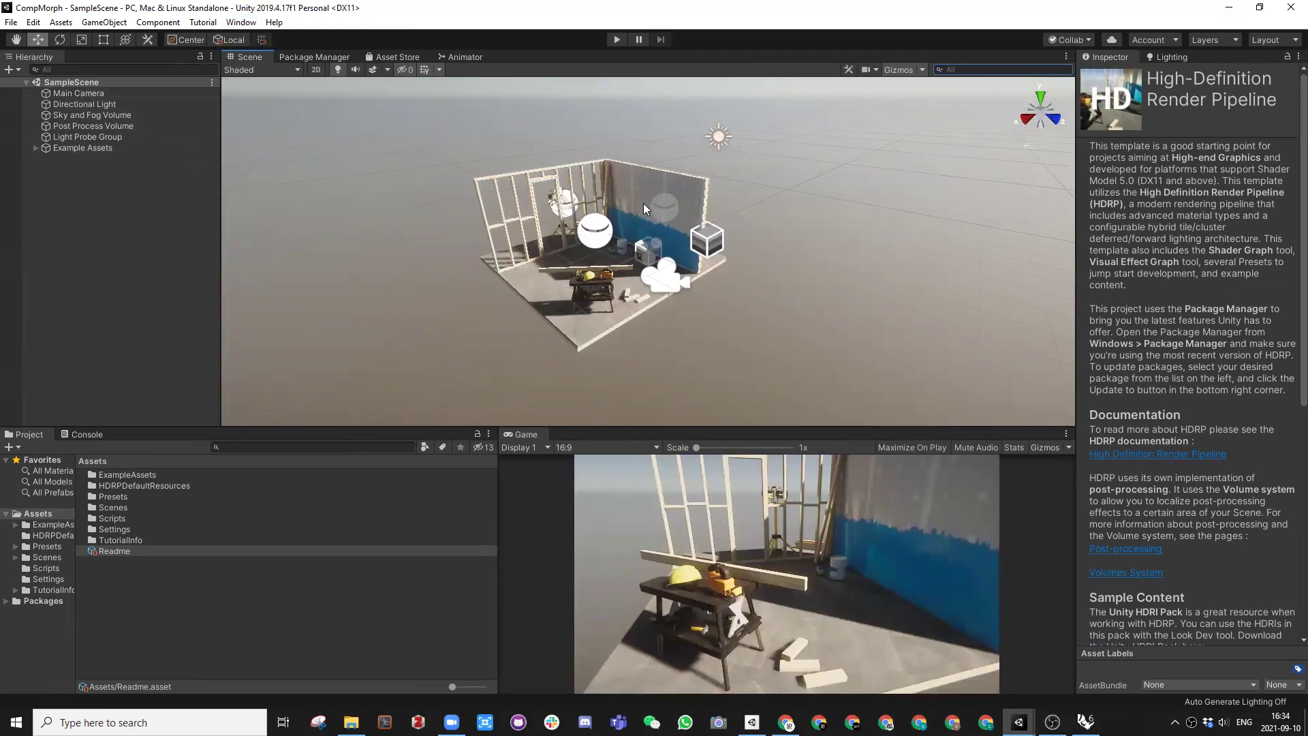
left_click_drag(618, 197, 613, 225, "alt")
left_click(87, 94)
left_click_drag(707, 303, 632, 321, "alt")
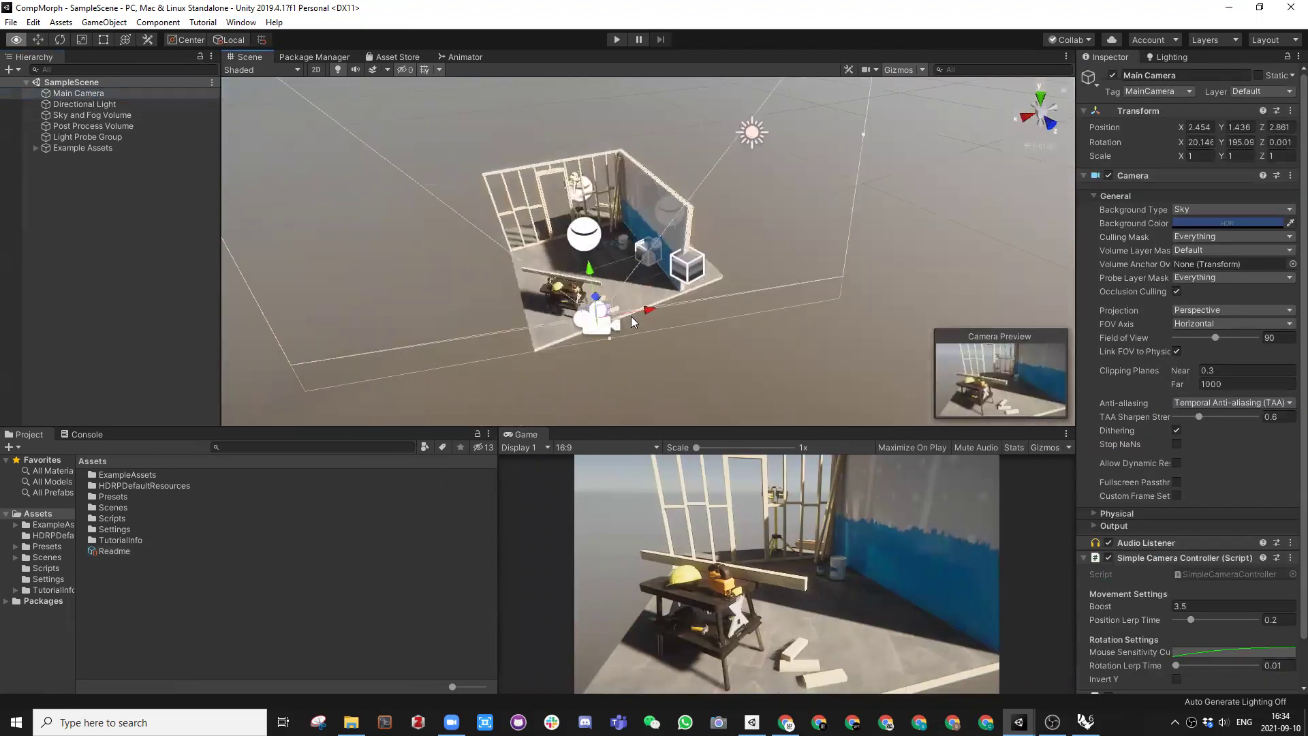
left_click_drag(645, 314, 675, 322)
Step: Adjust the height of the Game view and move the Main Camera back to about X 2.14, Y 1.62, Z 3.46
left_click_drag(771, 426, 758, 309)
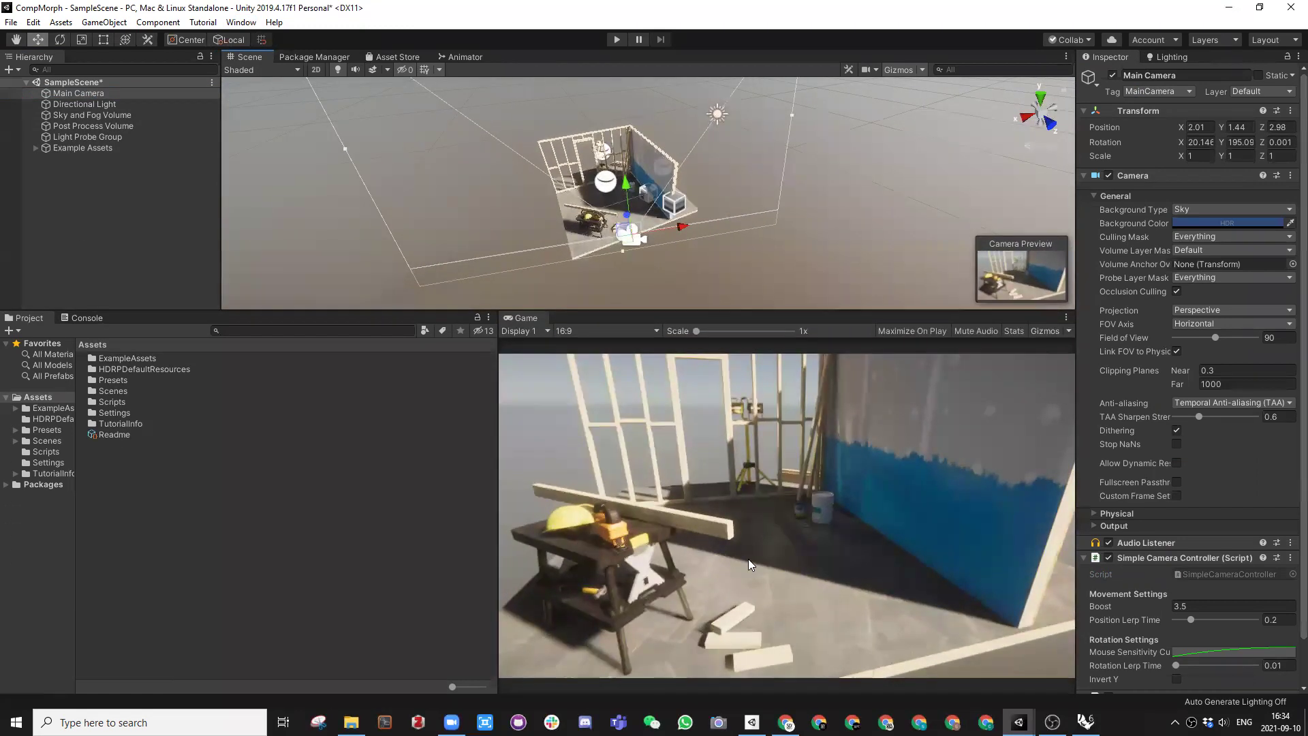
left_click_drag(620, 253, 685, 226, "alt")
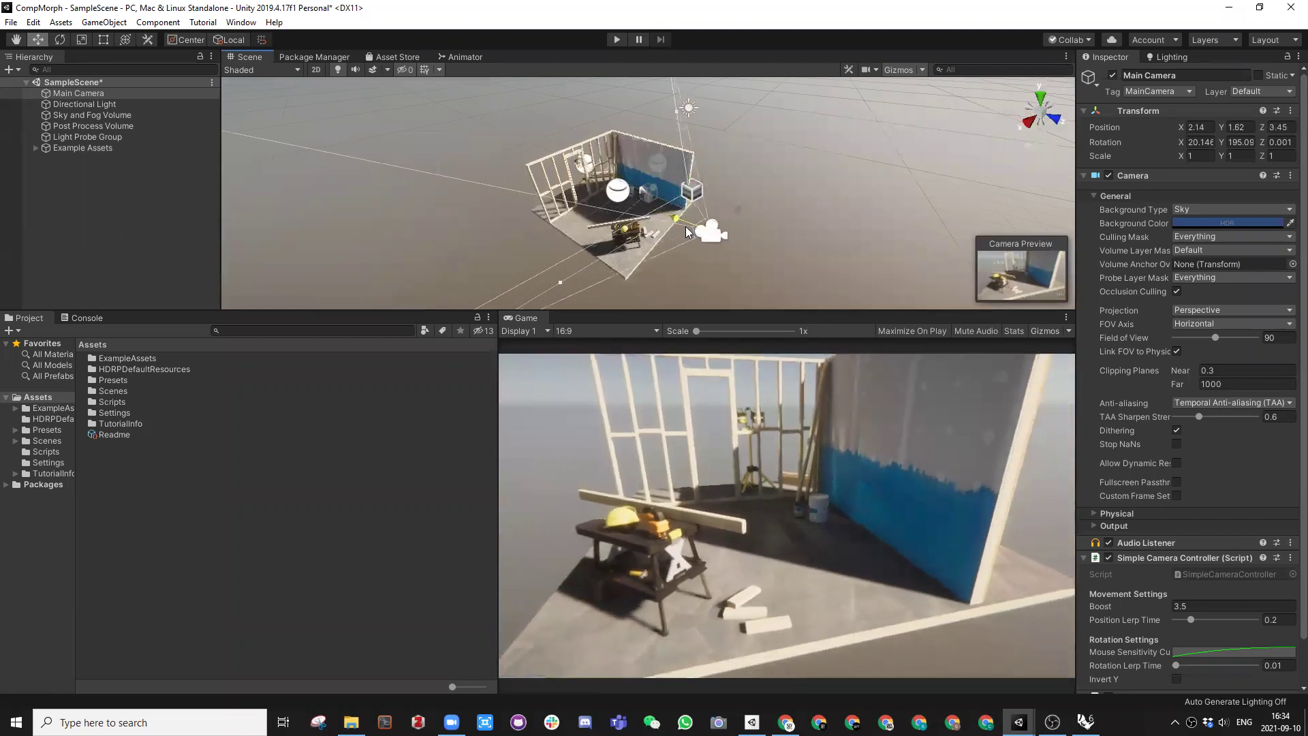
left_click_drag(713, 319, 709, 411)
left_click_drag(684, 314, 651, 328, "alt")
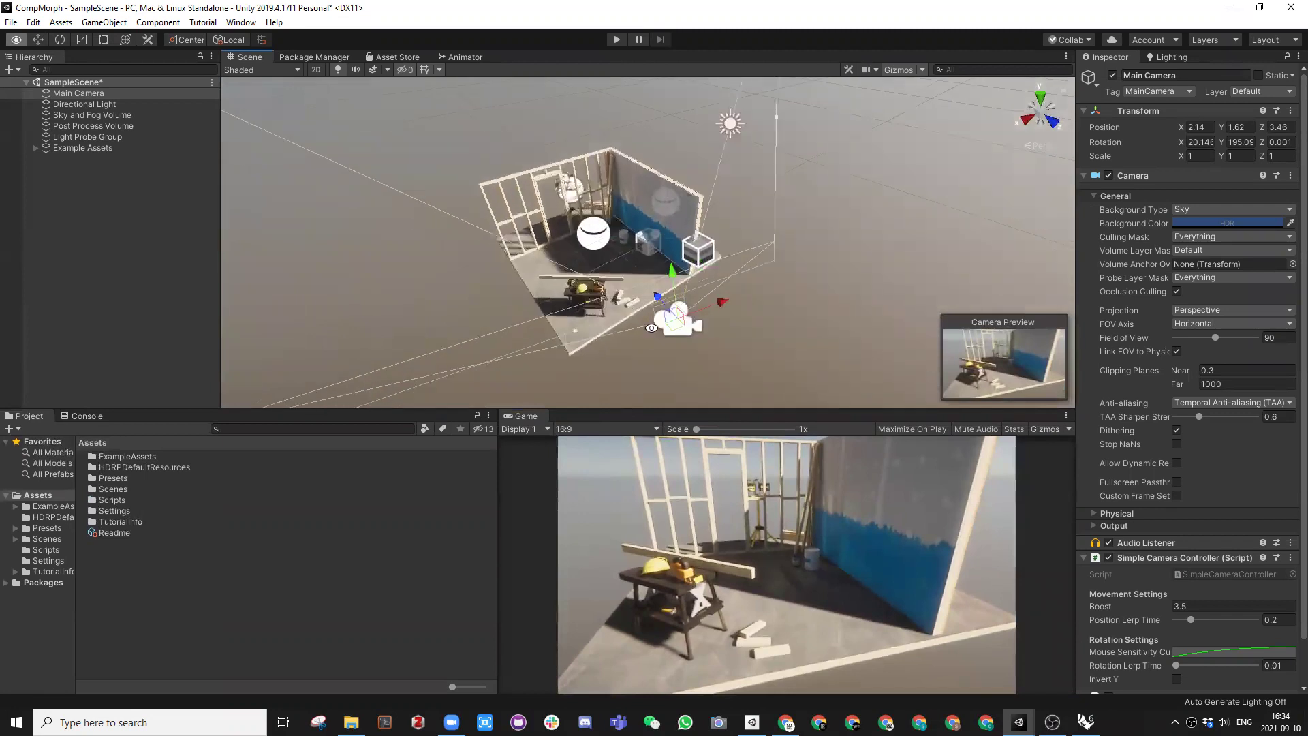
Step: Rotate the Directional Light to about 14.6, 136.4, 102.7 and move it to about X -2.96, Y 2.92, Z -0.1
left_click(96, 103)
left_click_drag(382, 120, 504, 116, "alt")
key("e")
left_click_drag(782, 157, 834, 119)
key("w")
left_click_drag(790, 176, 811, 130)
mouse_move(699, 149)
left_mouse_down()
mouse_move(752, 137)
mouse_move(687, 147)
mouse_move(706, 173)
left_mouse_up()
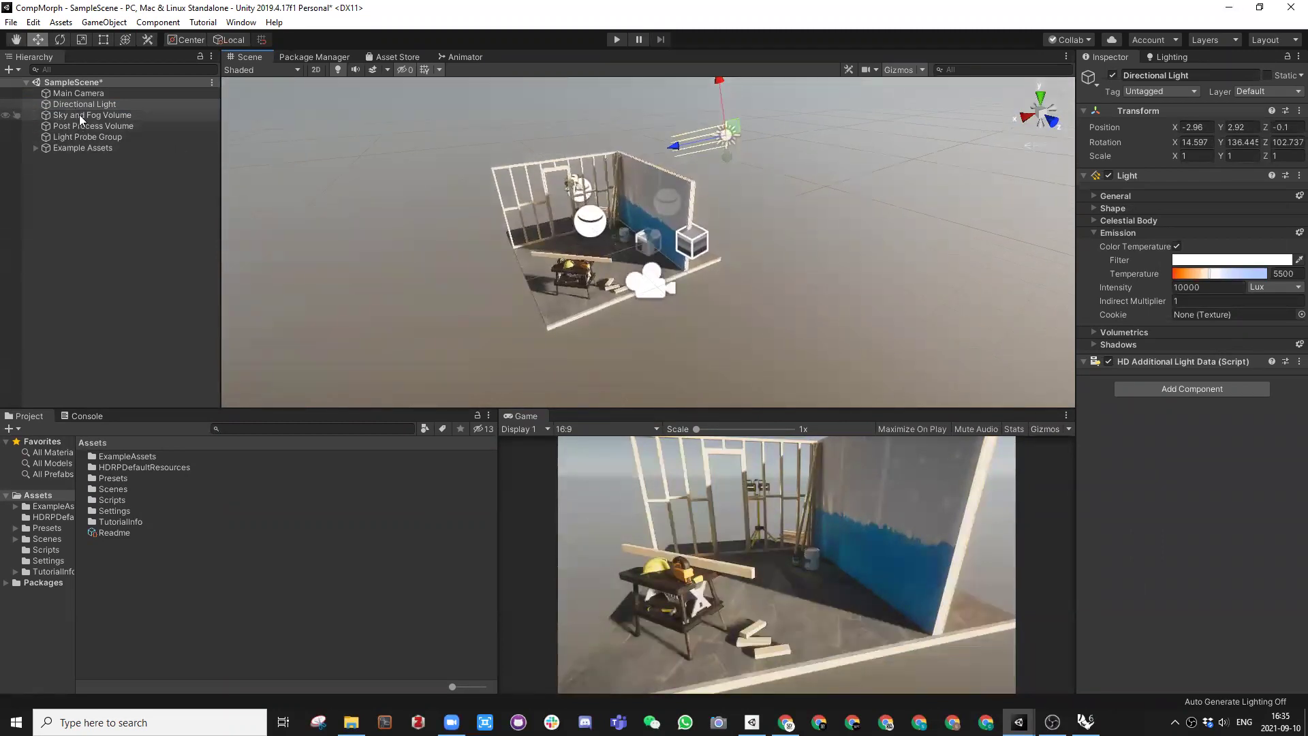
Step: Examine the Sky and Fog Volume, Post Process Volume, Light Probe Group and Directional Light objects and their components
left_click(83, 116)
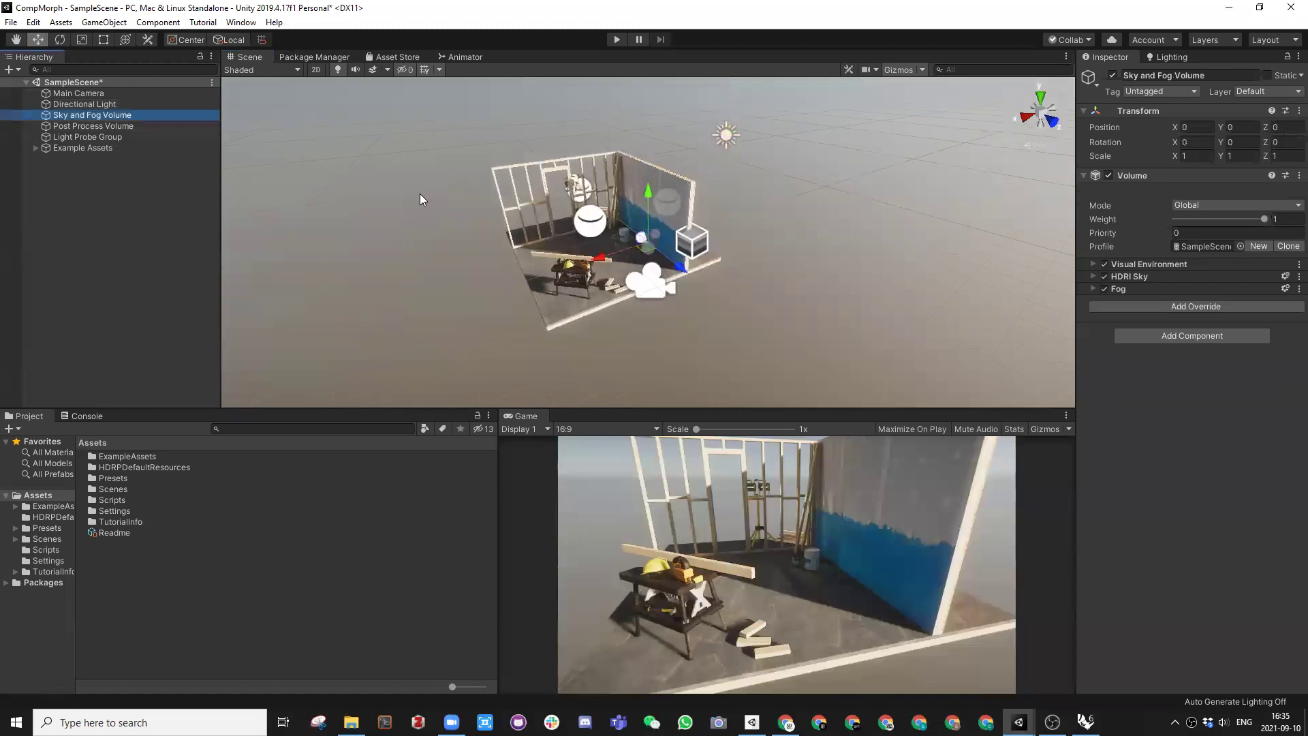
key("alt")
mouse_move(508, 187)
left_mouse_down("alt")
mouse_move(770, 194)
mouse_move(486, 181)
left_mouse_up("alt")
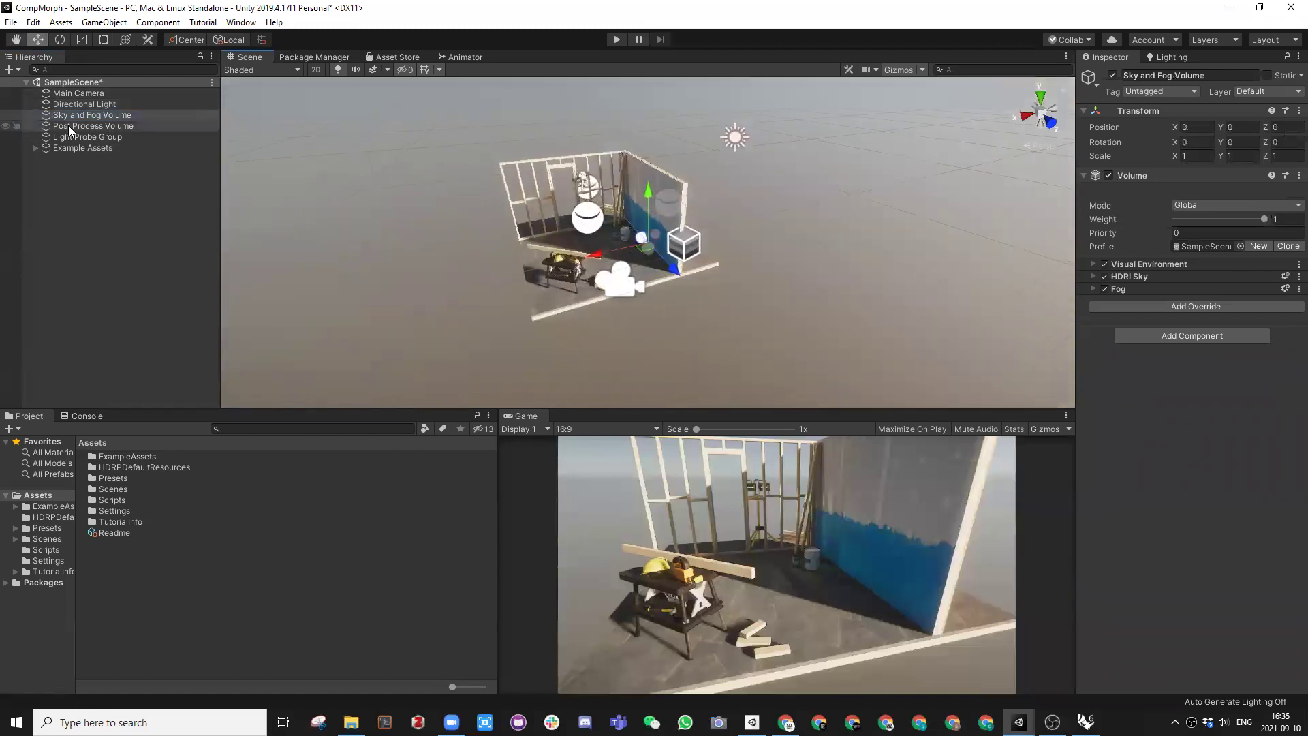
left_click(68, 128)
left_click(69, 138)
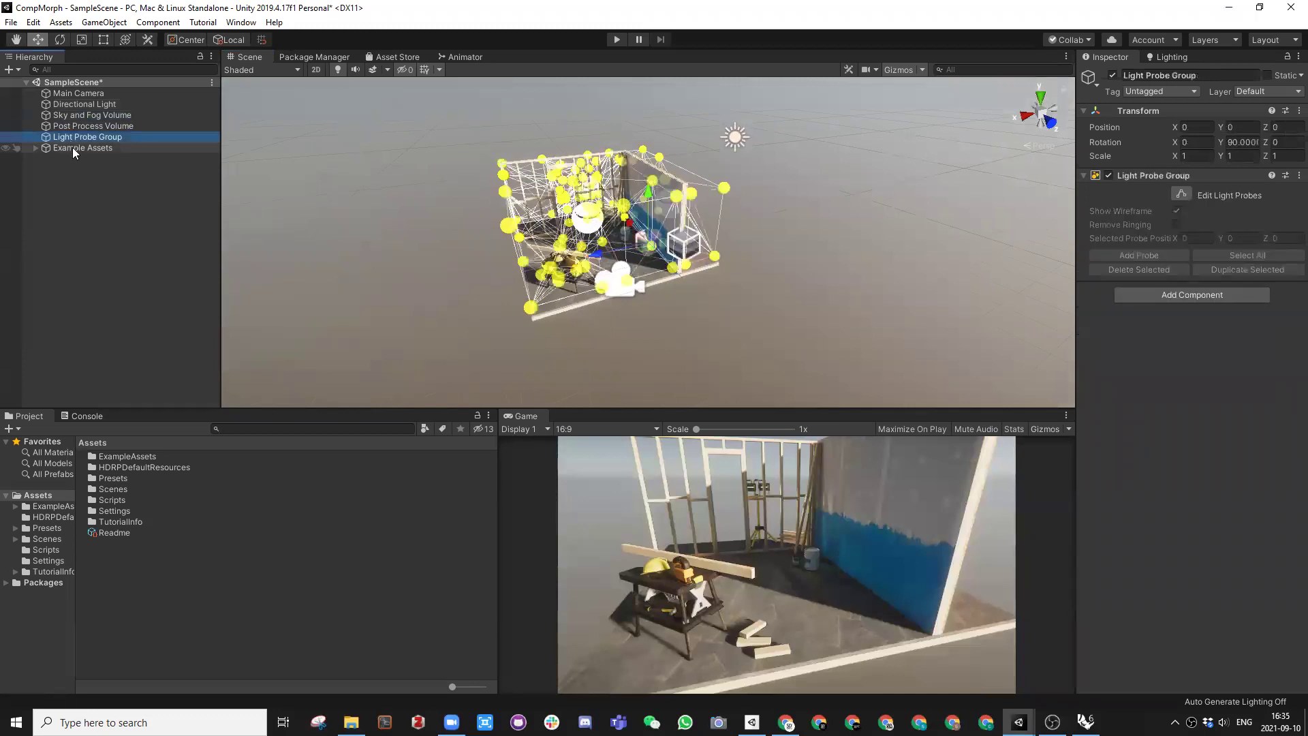
left_click(73, 152)
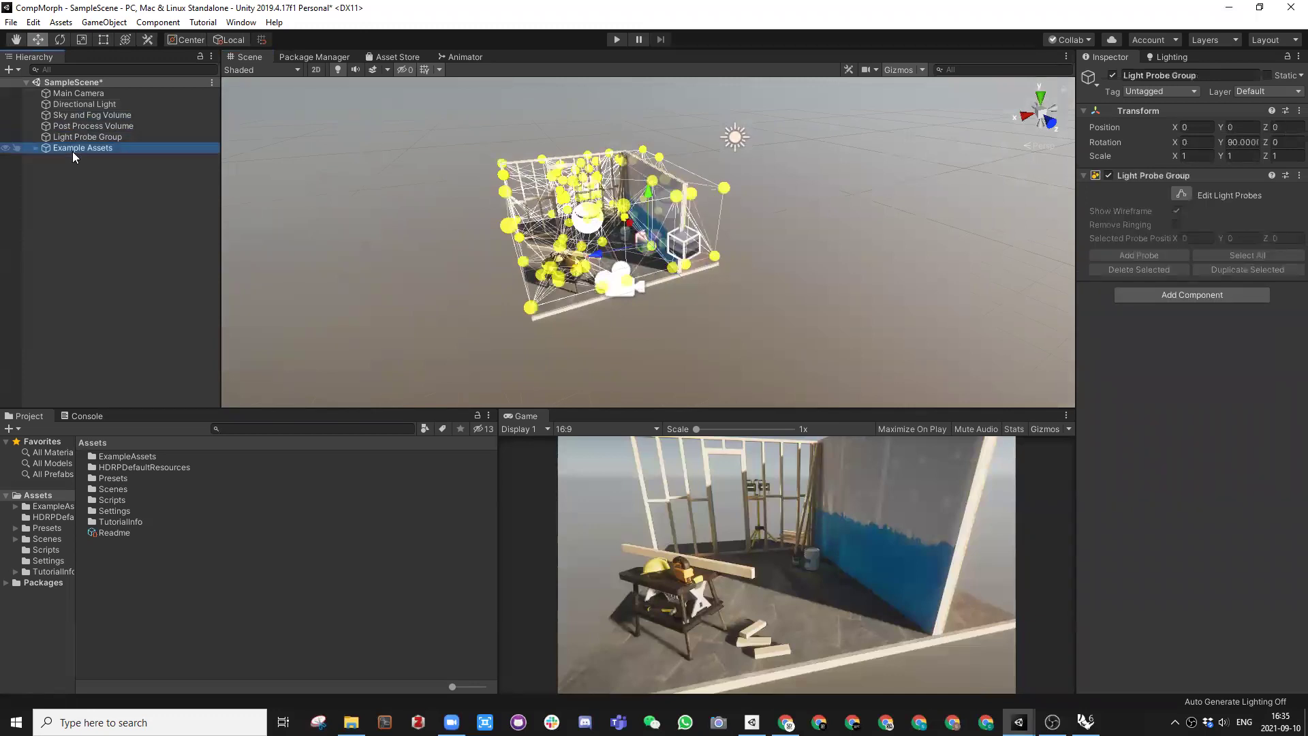
left_click(83, 105)
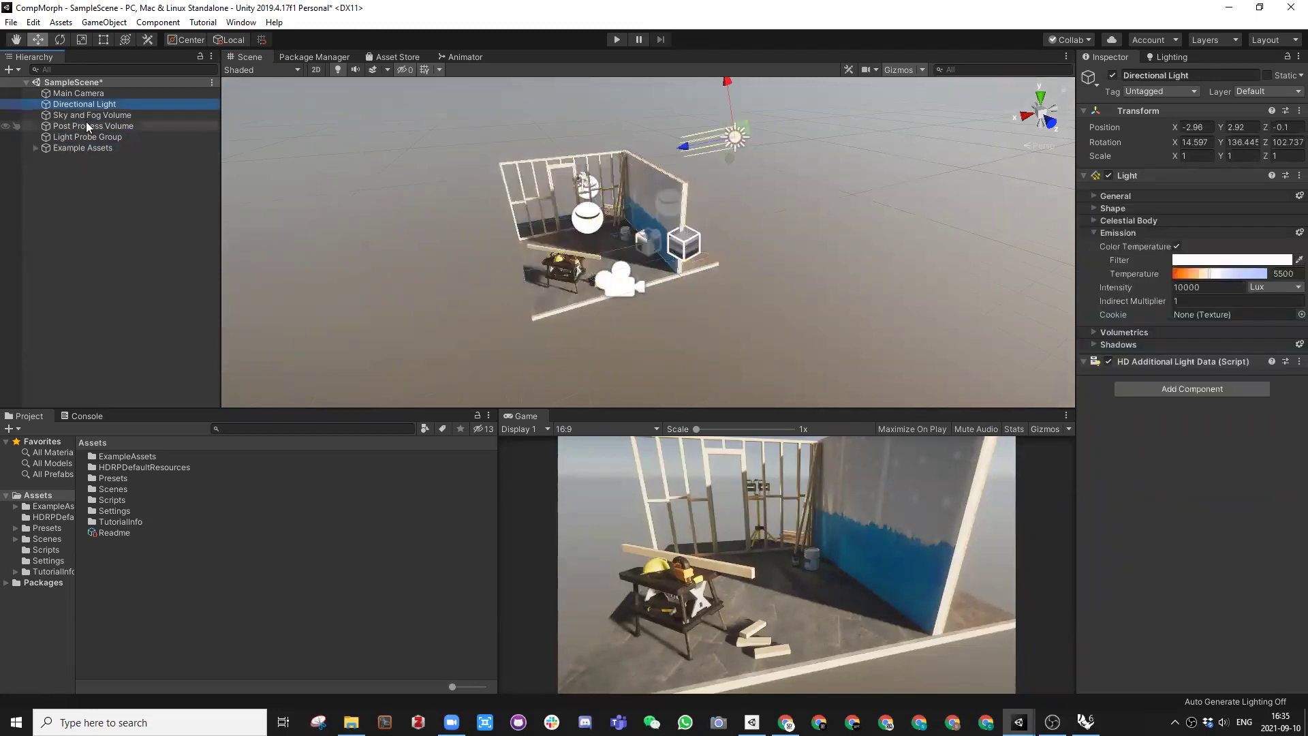
left_click(96, 179)
Step: Deactivate the Example Assets object so the sample room is hidden
left_click(91, 148)
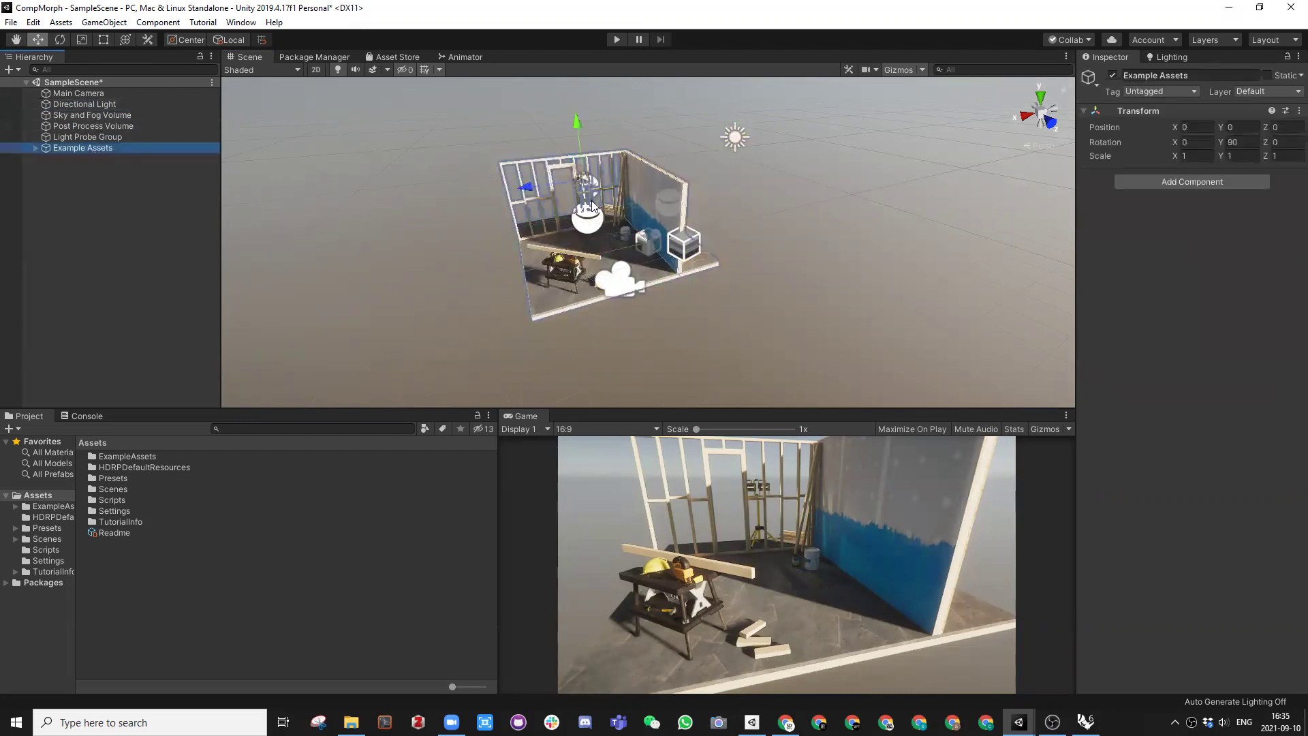
scroll(631, 207, "up", 6)
left_click_drag(599, 225, 648, 150, "alt")
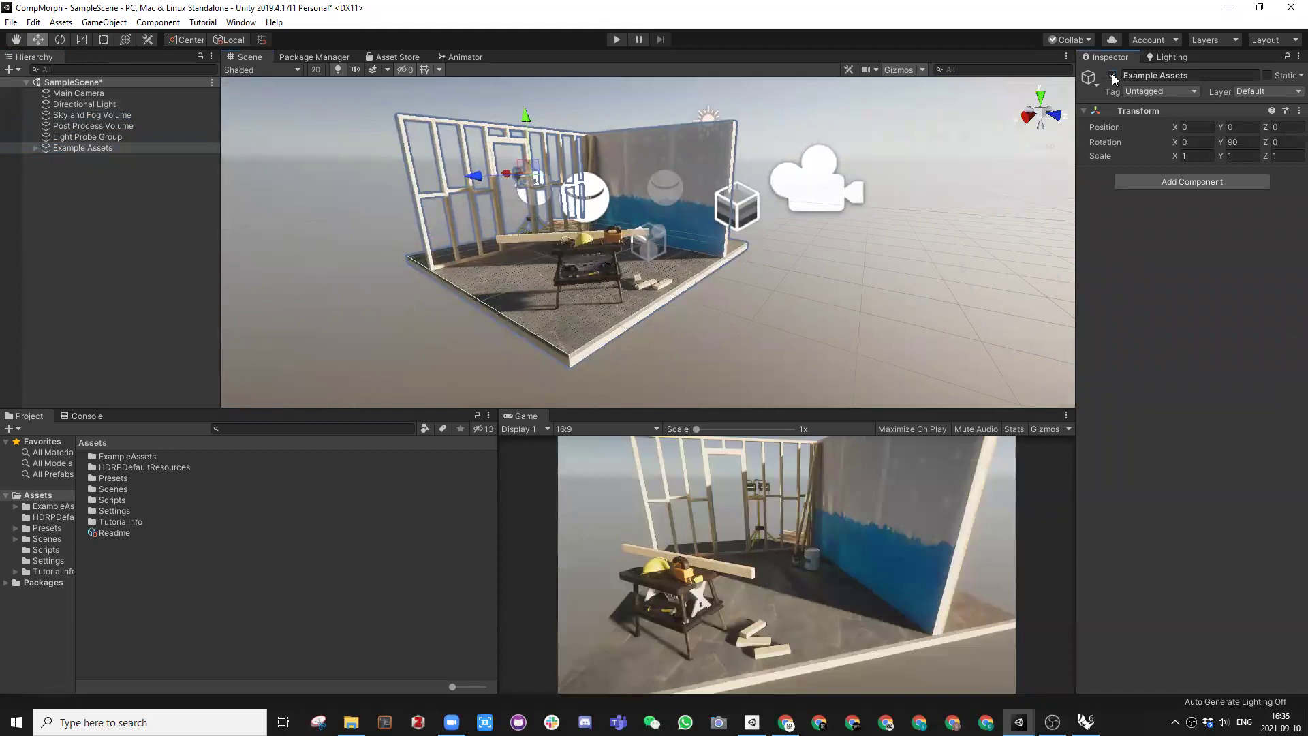
left_click(1113, 76)
left_click(1114, 76)
left_click(1113, 75)
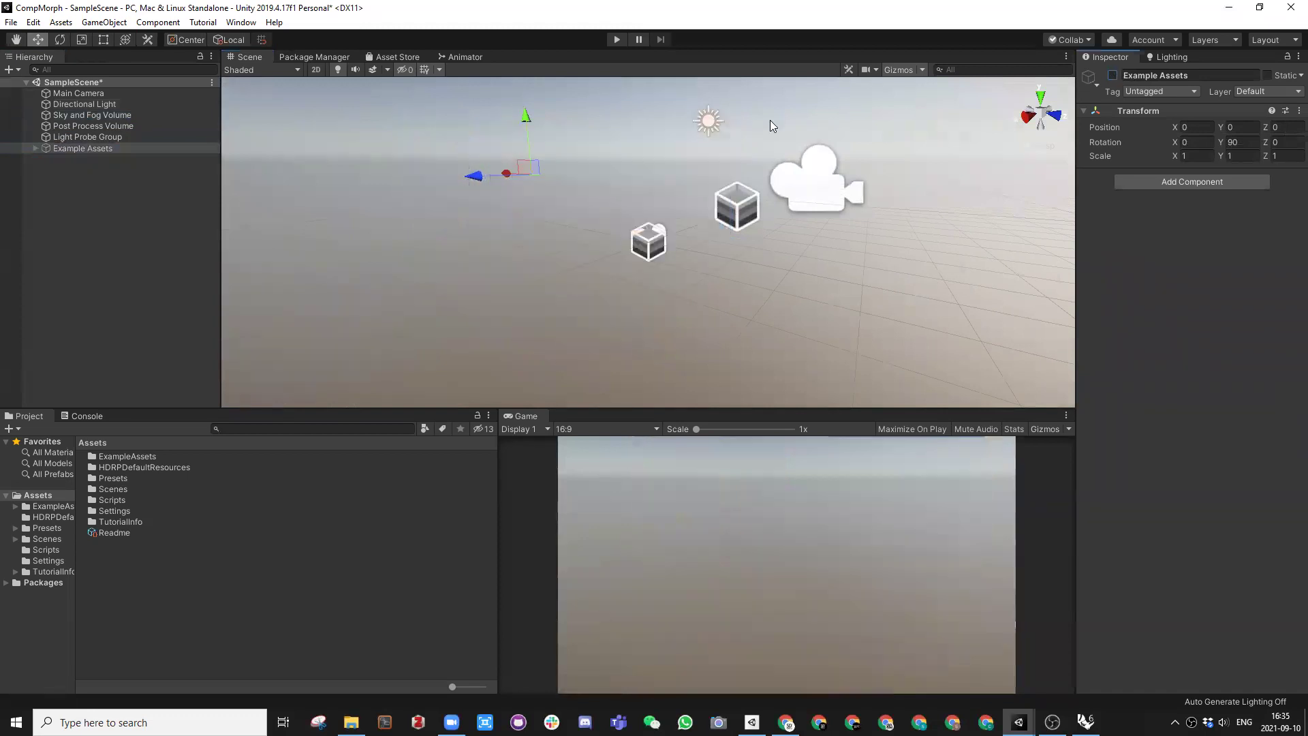
Step: Deactivate the Light Probe Group object
left_click(120, 136)
left_click_drag(491, 224, 447, 217, "alt")
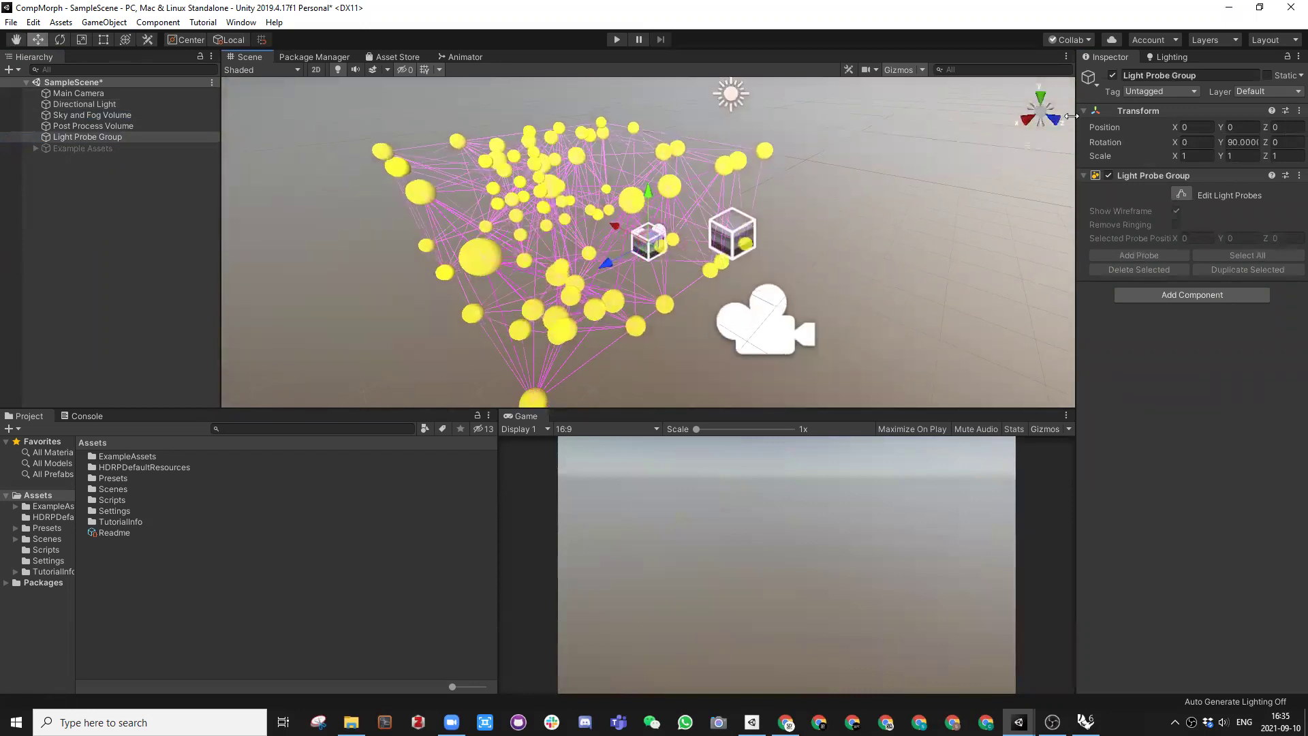
left_click(1113, 76)
left_click(1114, 76)
left_click(1113, 76)
Step: Toggle the Post Process Volume off and on to compare the scene with and without it, leaving it active
left_click(76, 124)
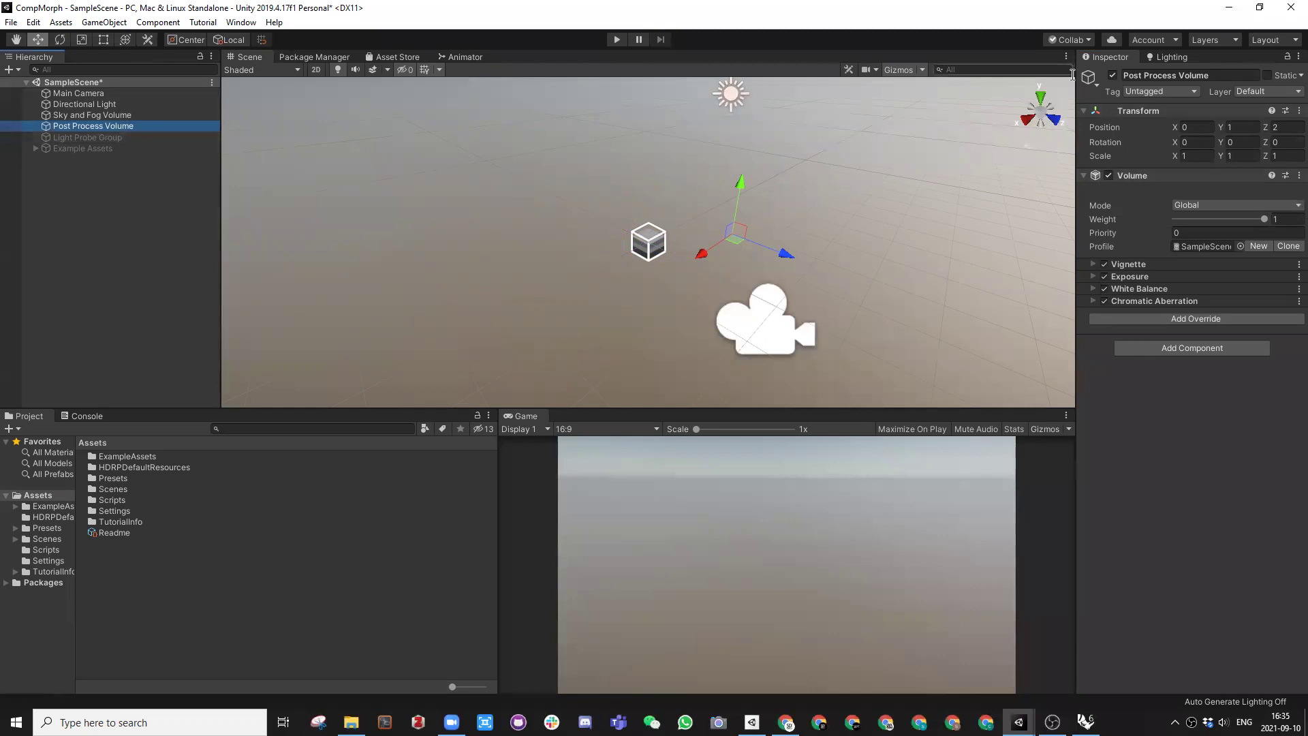
left_click(1113, 76)
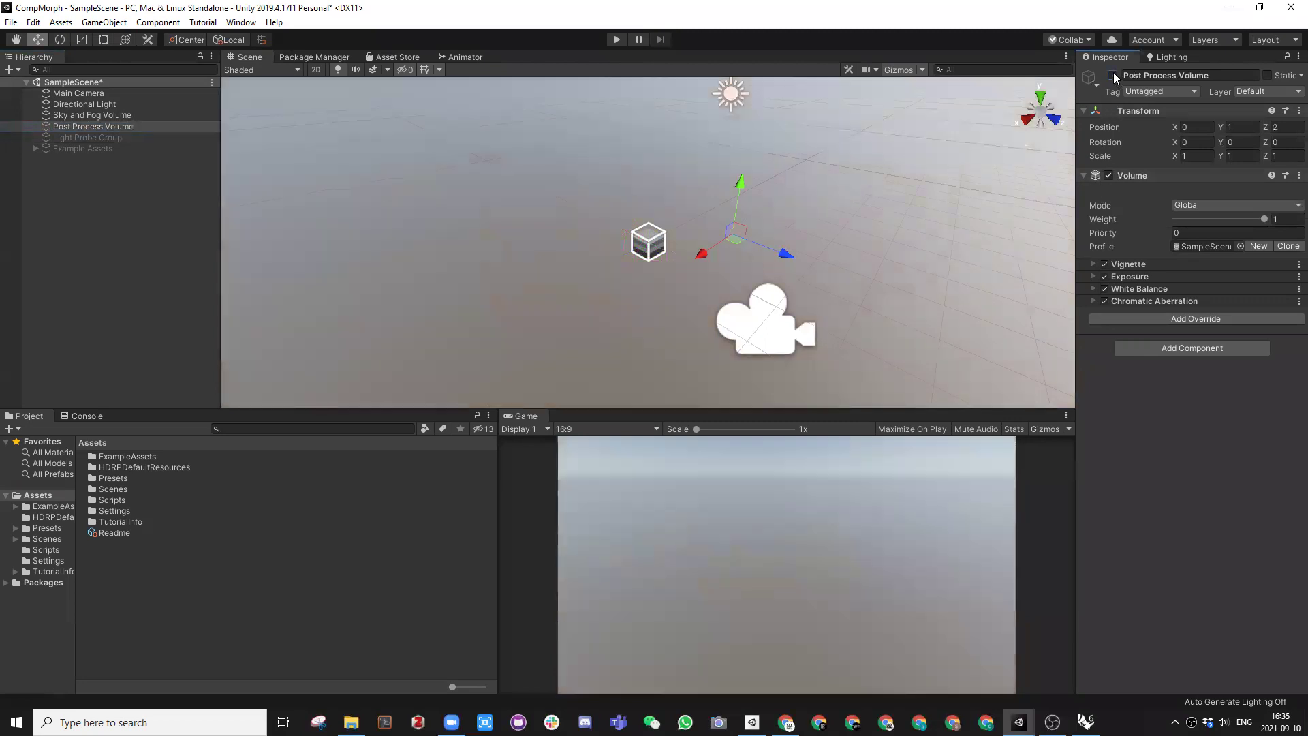
left_click(1114, 76)
left_click(1114, 77)
left_click(1114, 76)
left_click(1114, 77)
left_click(1114, 76)
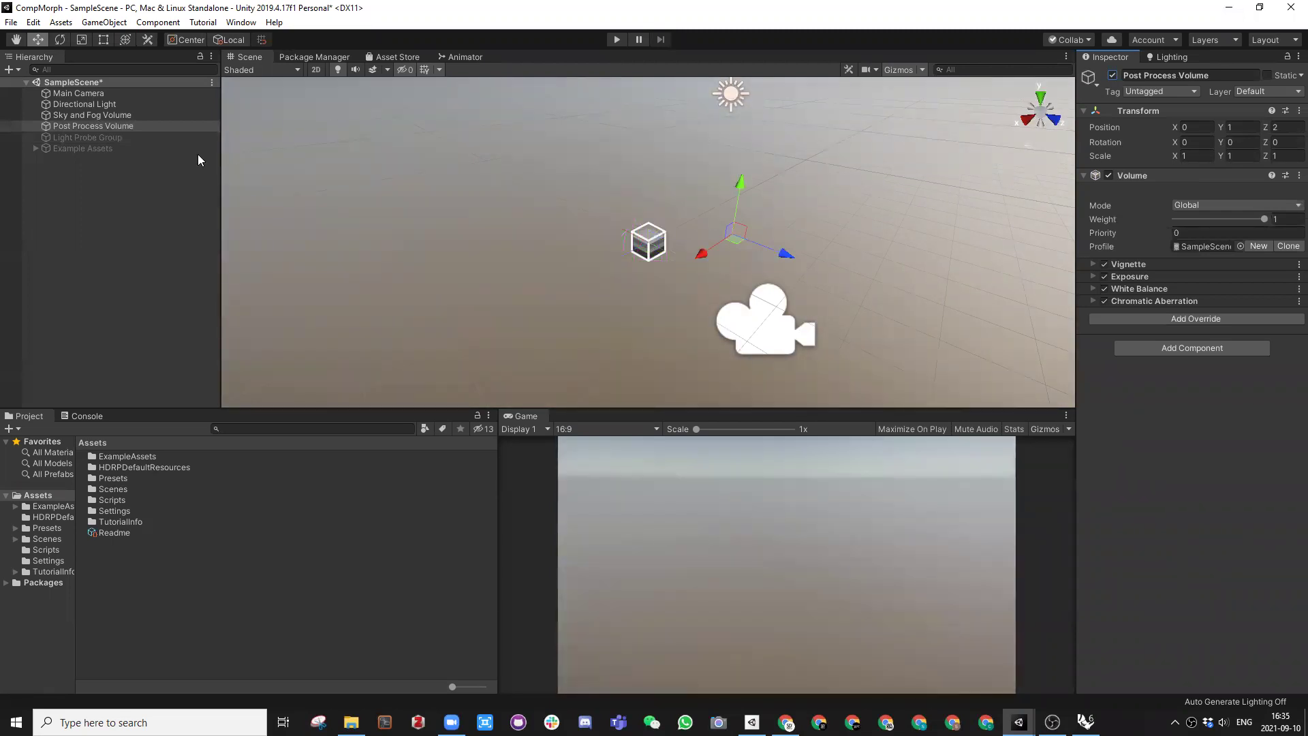
Step: Toggle the Sky and Fog Volume off and back on to compare its effect on the scene
left_click(129, 116)
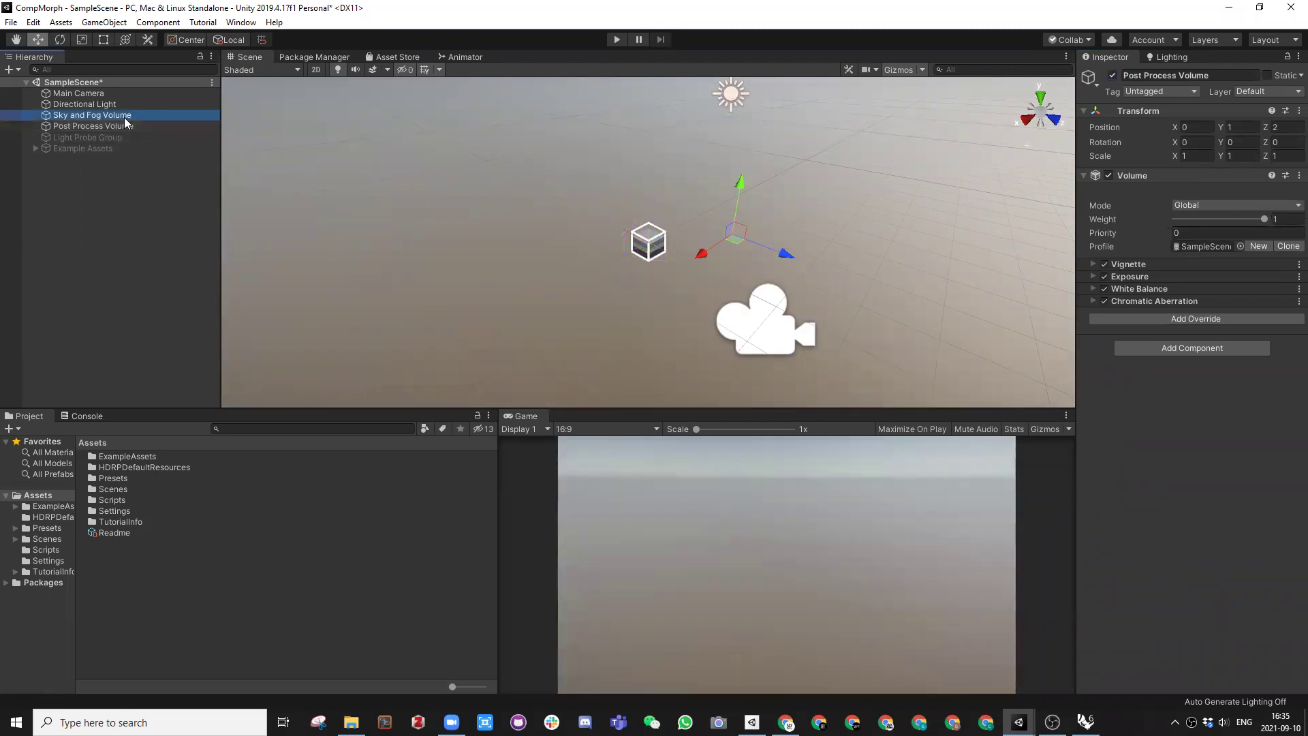
left_click(1114, 76)
left_click(1112, 76)
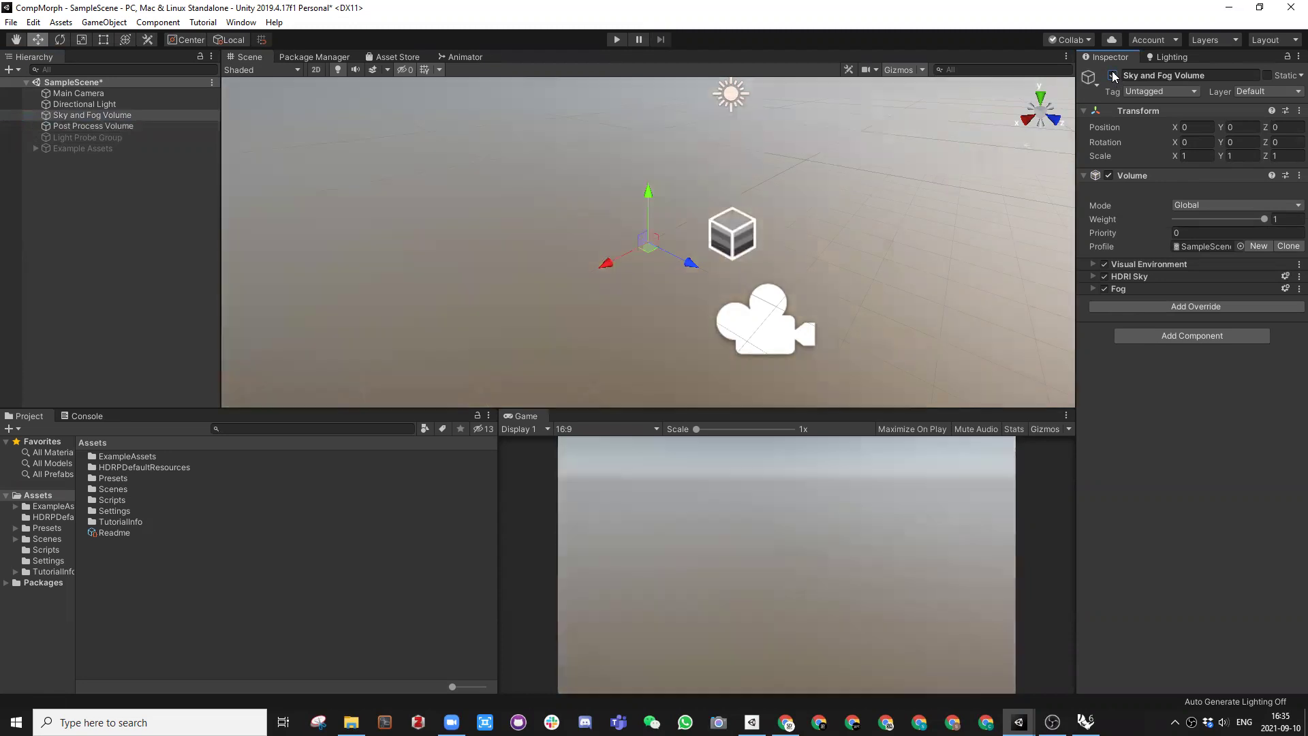
Step: Switch the Sky and Fog Volume off and on again repeatedly, leaving it active, and inspect the volume icons in the scene
left_click(1114, 77)
left_click(1114, 76)
left_click(1114, 76)
left_click(1114, 76)
left_click_drag(711, 295, 604, 309, "alt")
left_click(628, 265)
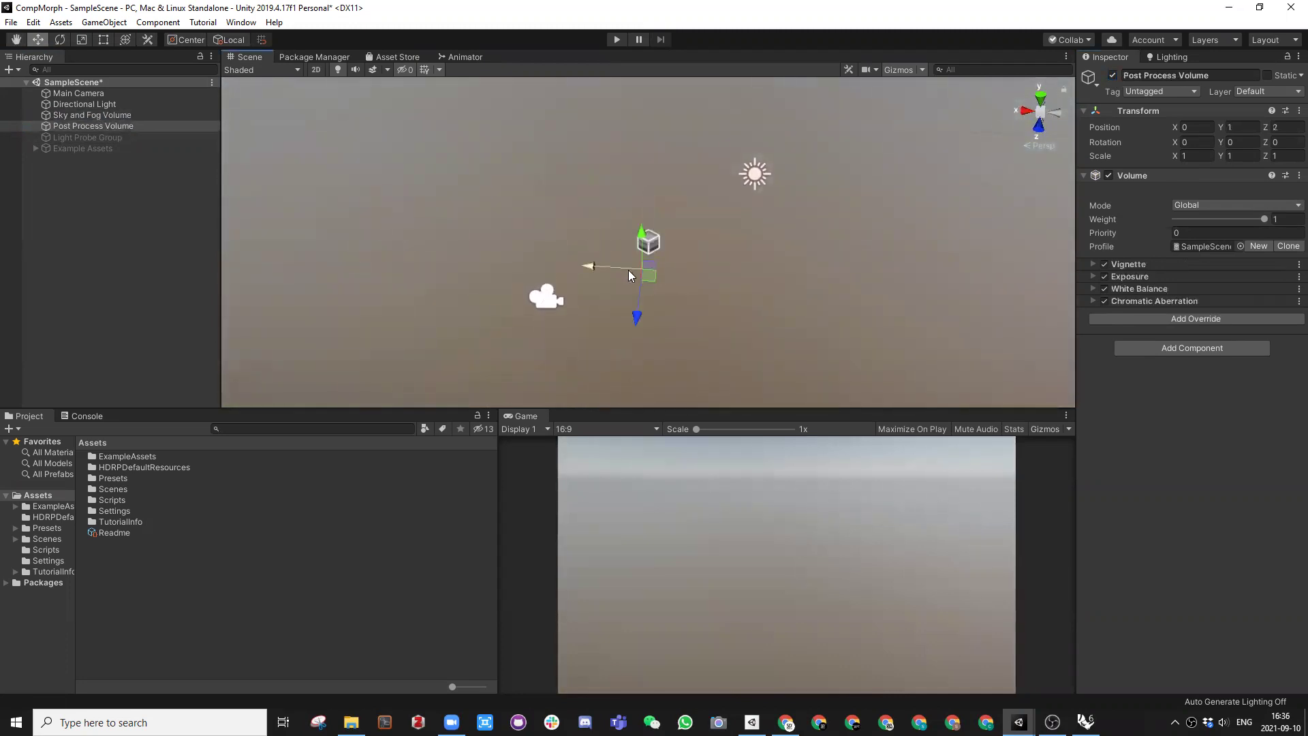
left_click(742, 320)
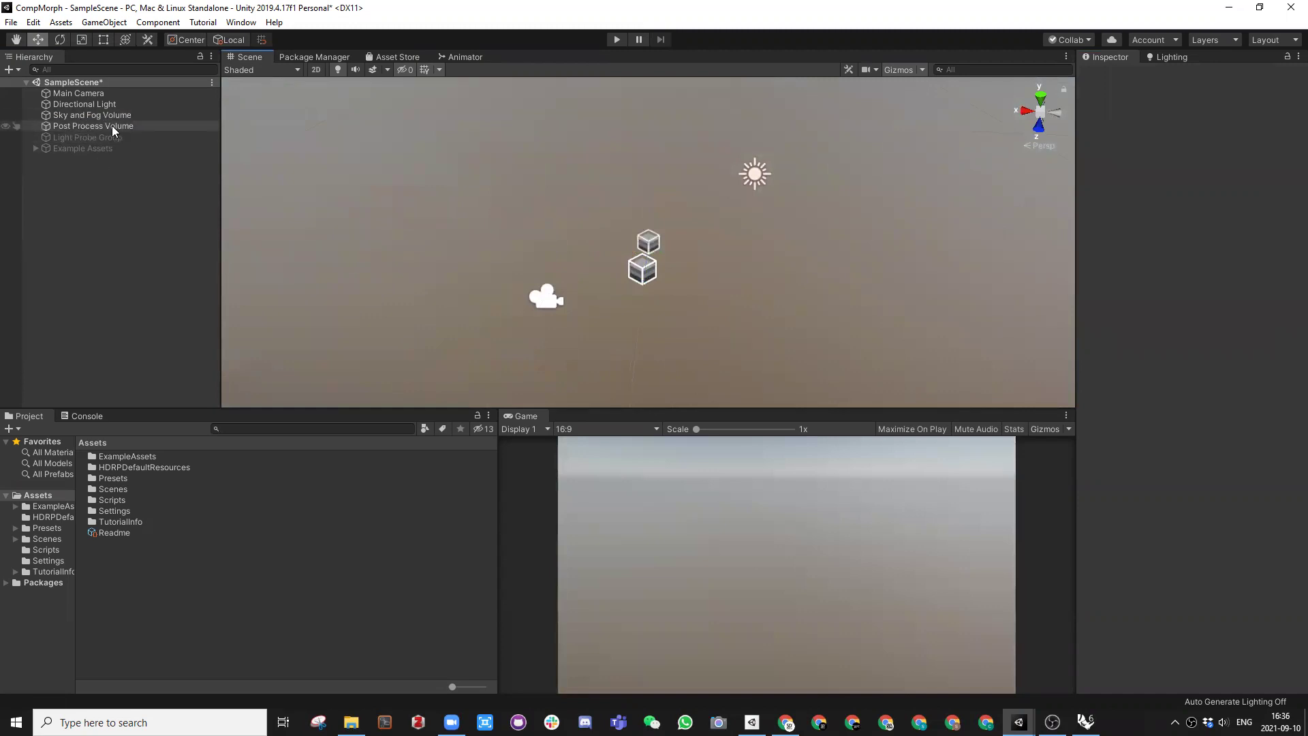
Step: Toggle the Scene view gizmos off and on, and slightly reduce the size of the 3D icons
left_click_drag(628, 210, 893, 100, "alt")
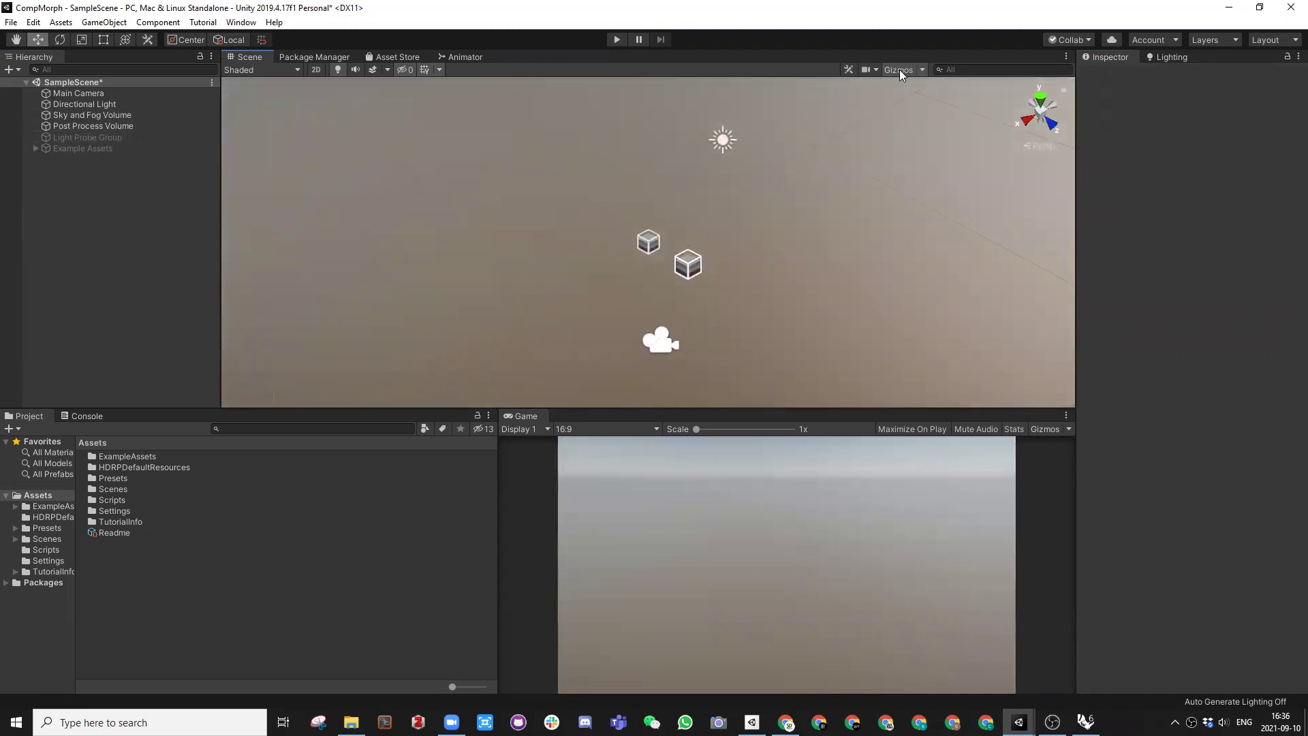
left_click(901, 69)
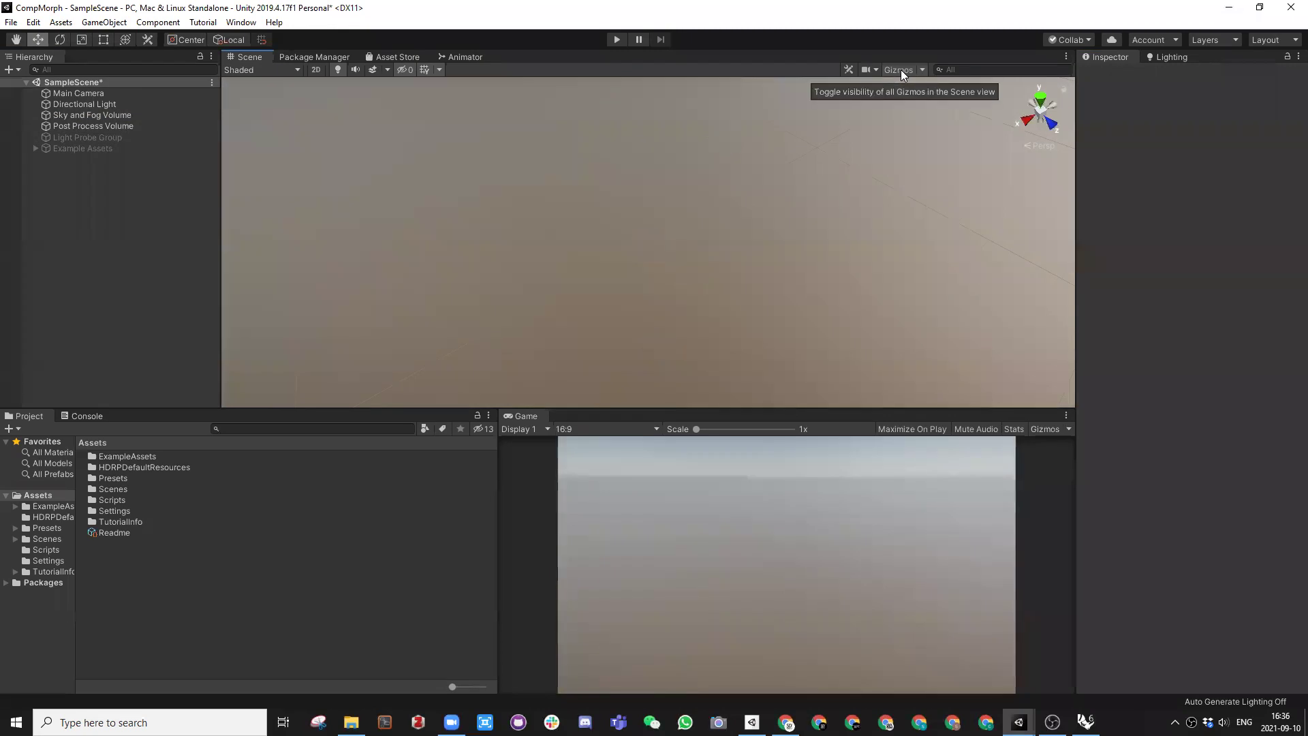
left_click(911, 70)
left_click(921, 70)
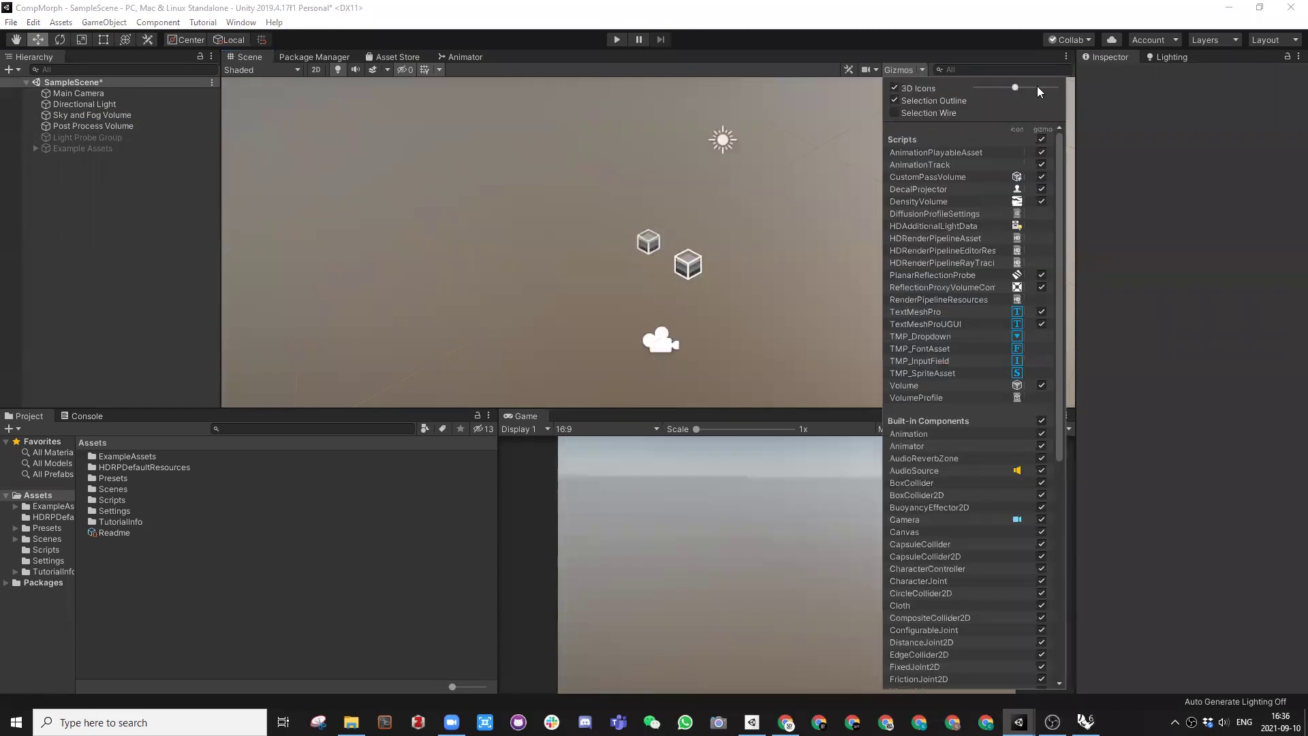
mouse_move(1015, 86)
left_mouse_down()
mouse_move(997, 84)
mouse_move(1009, 86)
left_mouse_up()
left_click(921, 69)
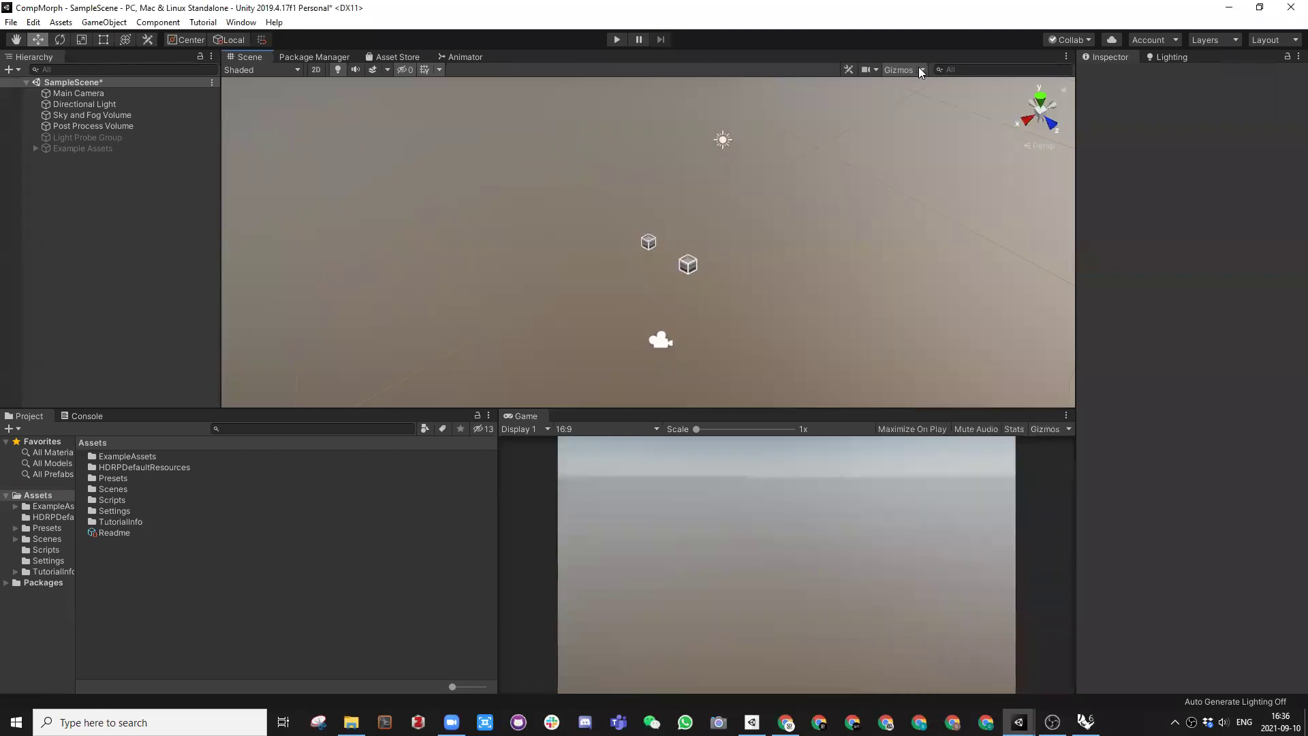
Step: Save the SampleScene with its sample objects deactivated
left_click_drag(675, 231, 456, 225, "alt")
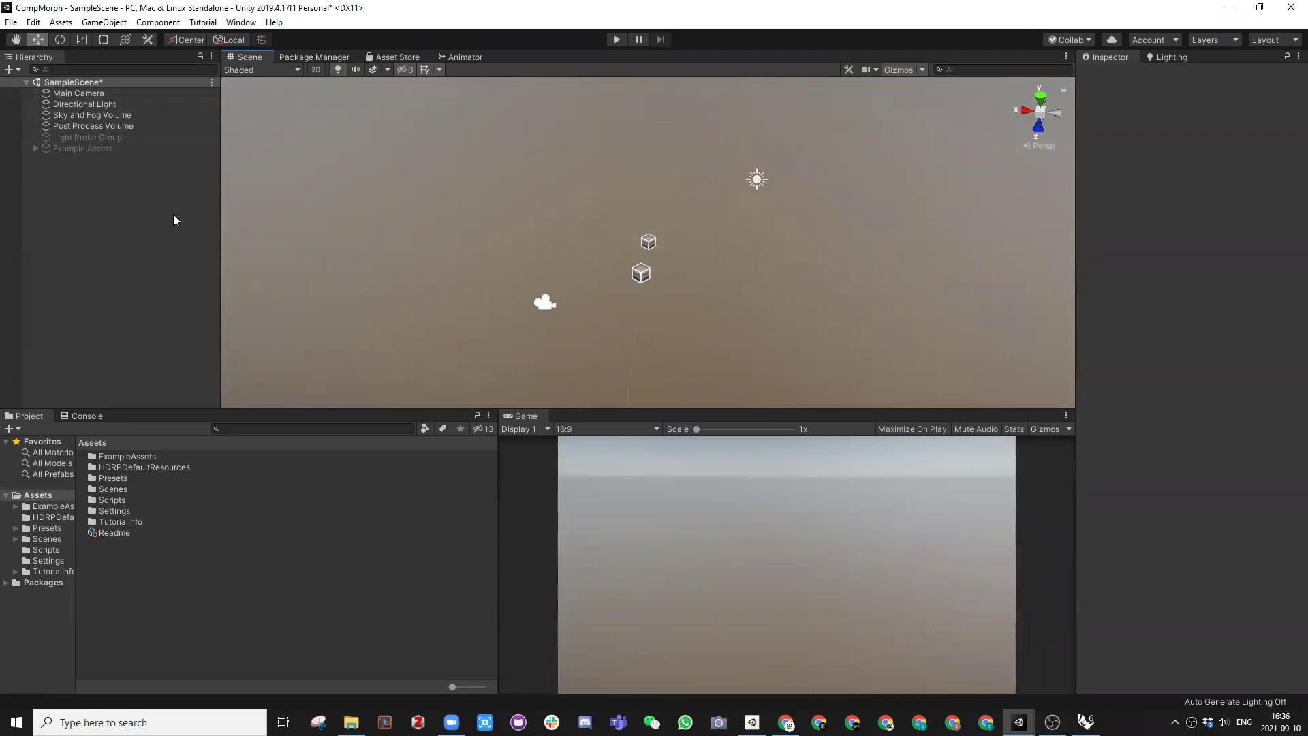
left_click(88, 190)
key("ctrl+s")
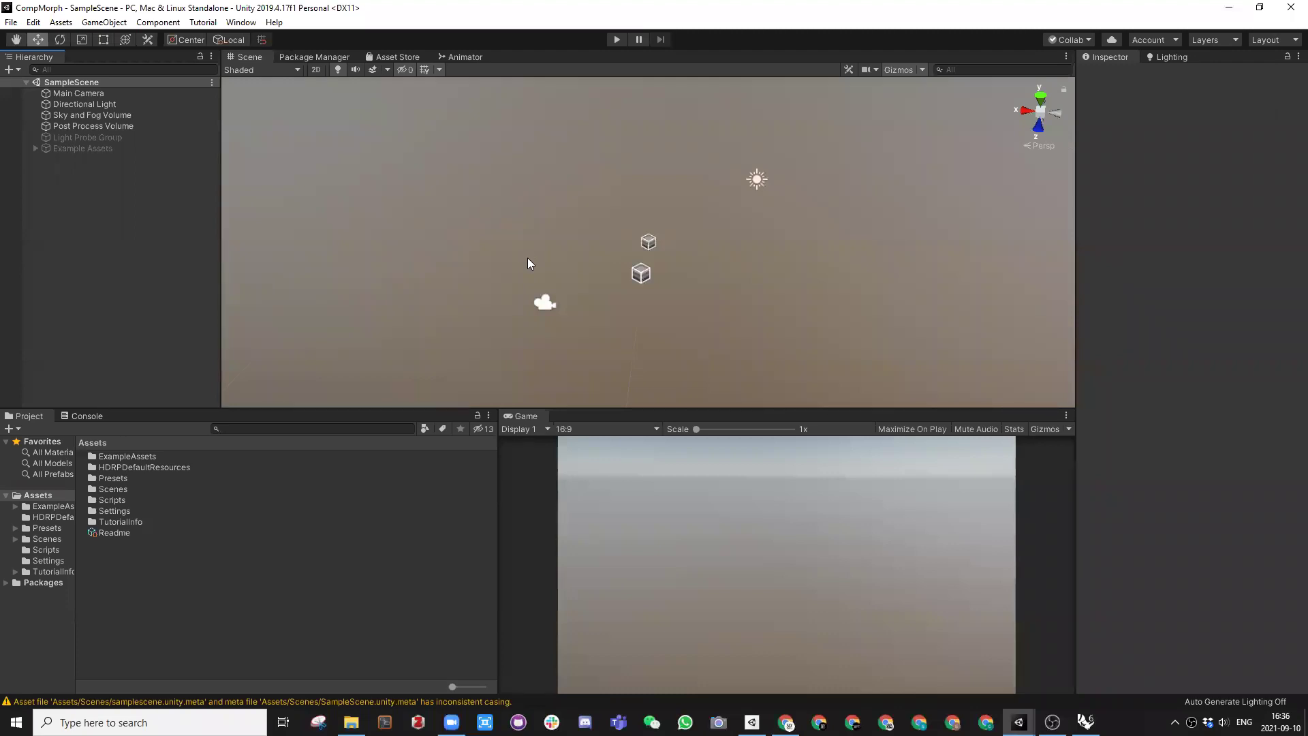
Step: Read the details of the meta file casing warning in the Console
key("alt")
left_click_drag(541, 274, 572, 239, "alt")
right_click_drag(572, 239, 698, 259, "alt")
mouse_move(698, 260)
left_mouse_down("alt")
mouse_move(652, 222)
mouse_move(797, 254)
mouse_move(703, 248)
mouse_move(724, 246)
mouse_move(722, 257)
left_mouse_up("alt")
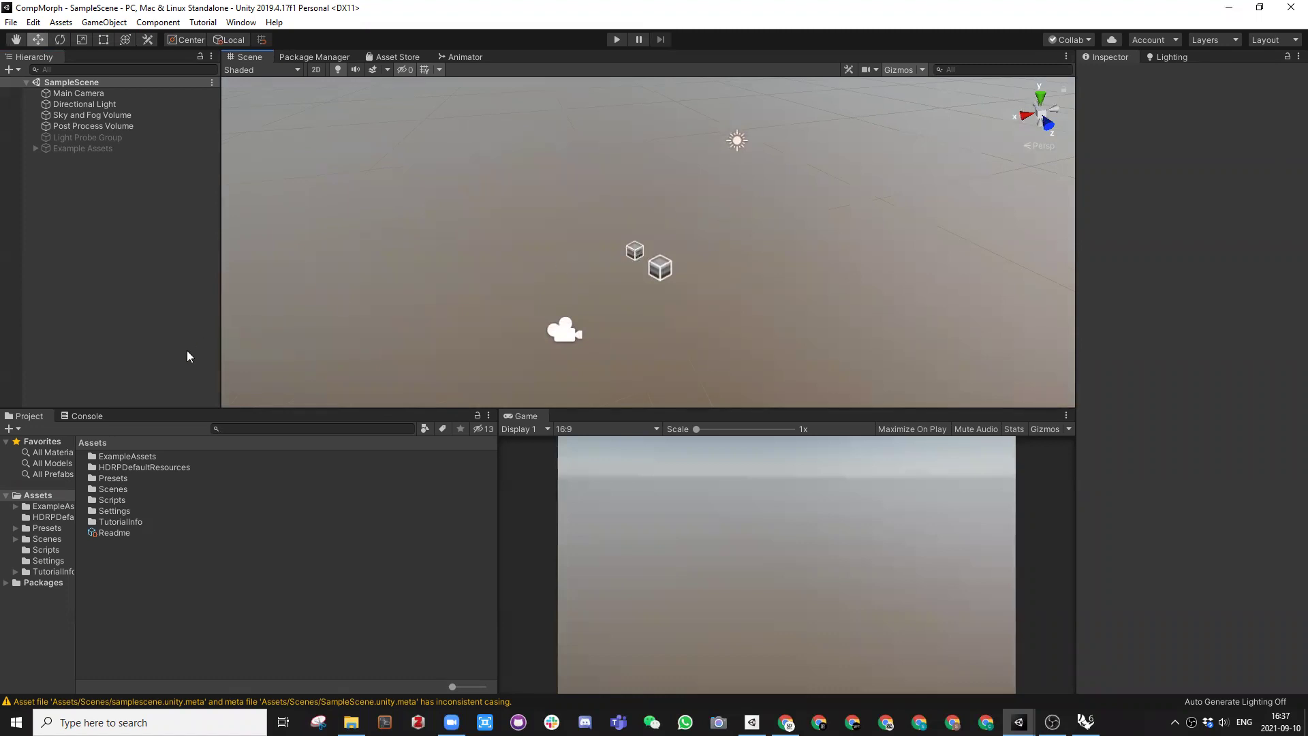
left_click(83, 415)
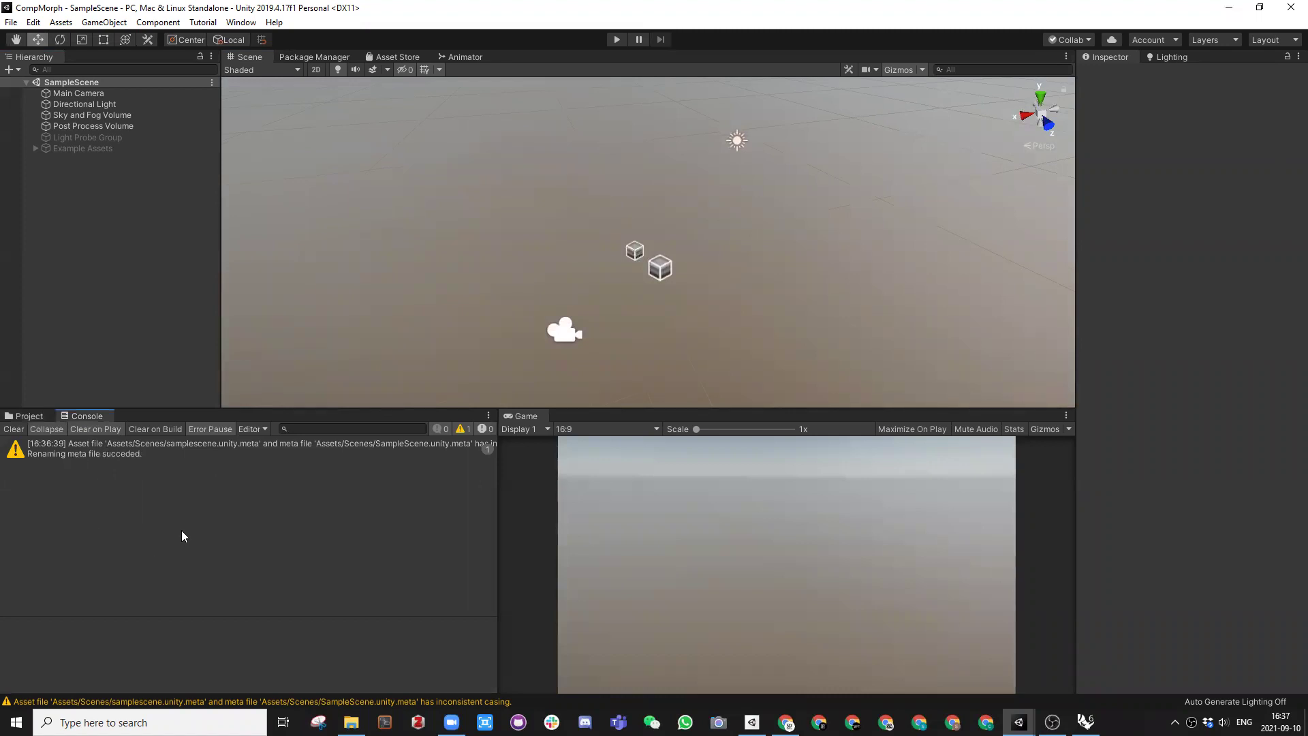
left_click(110, 452)
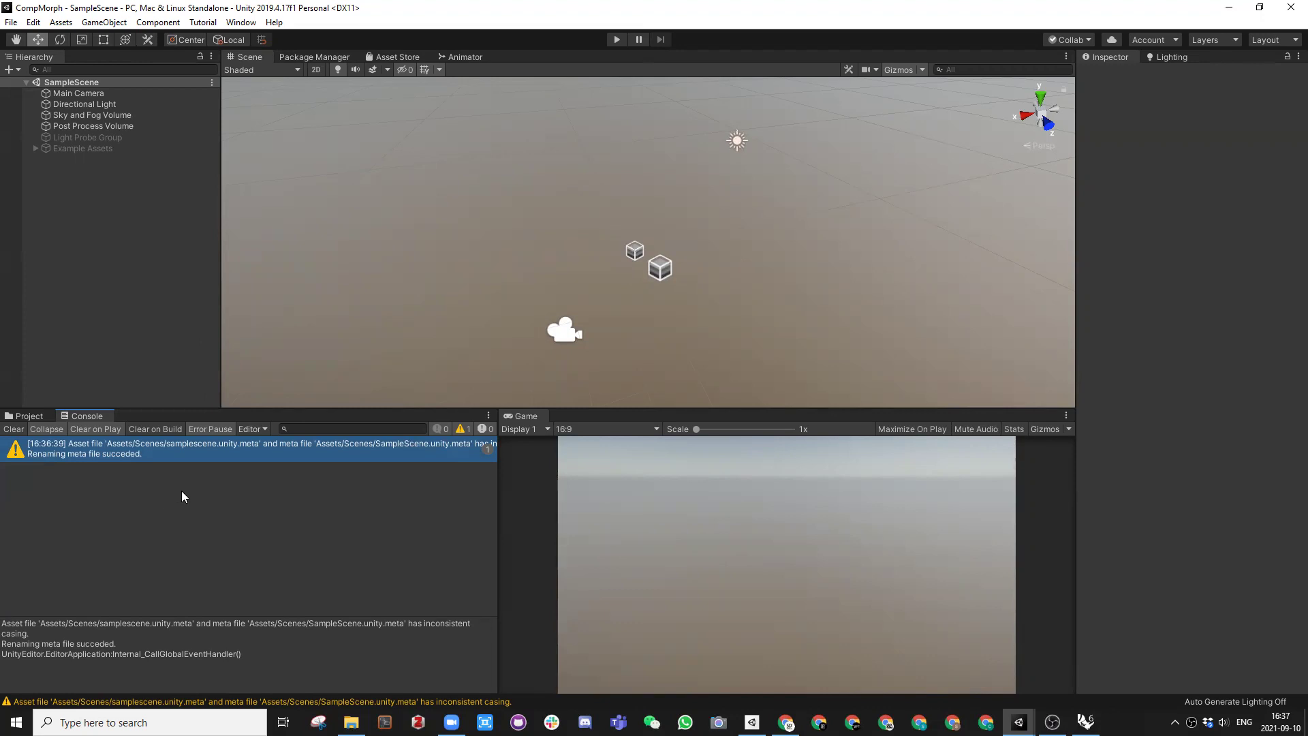
left_click(27, 415)
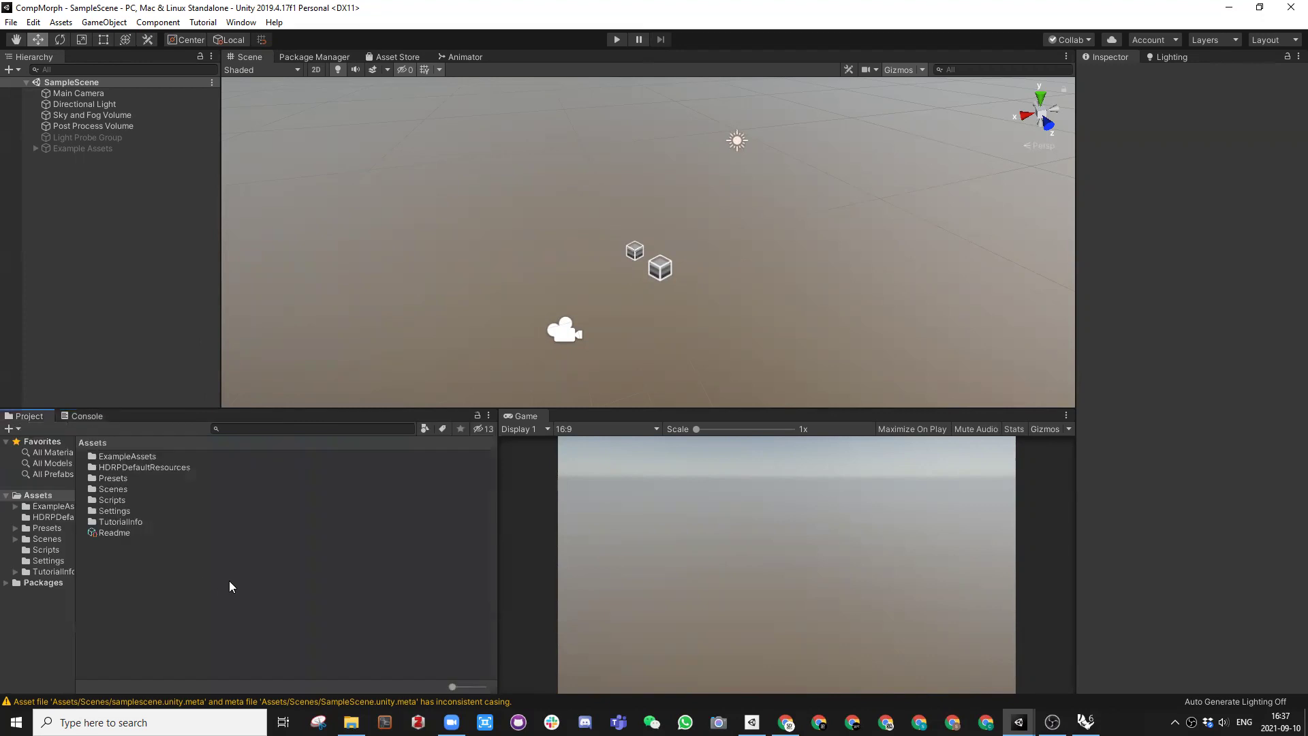
left_click(84, 417)
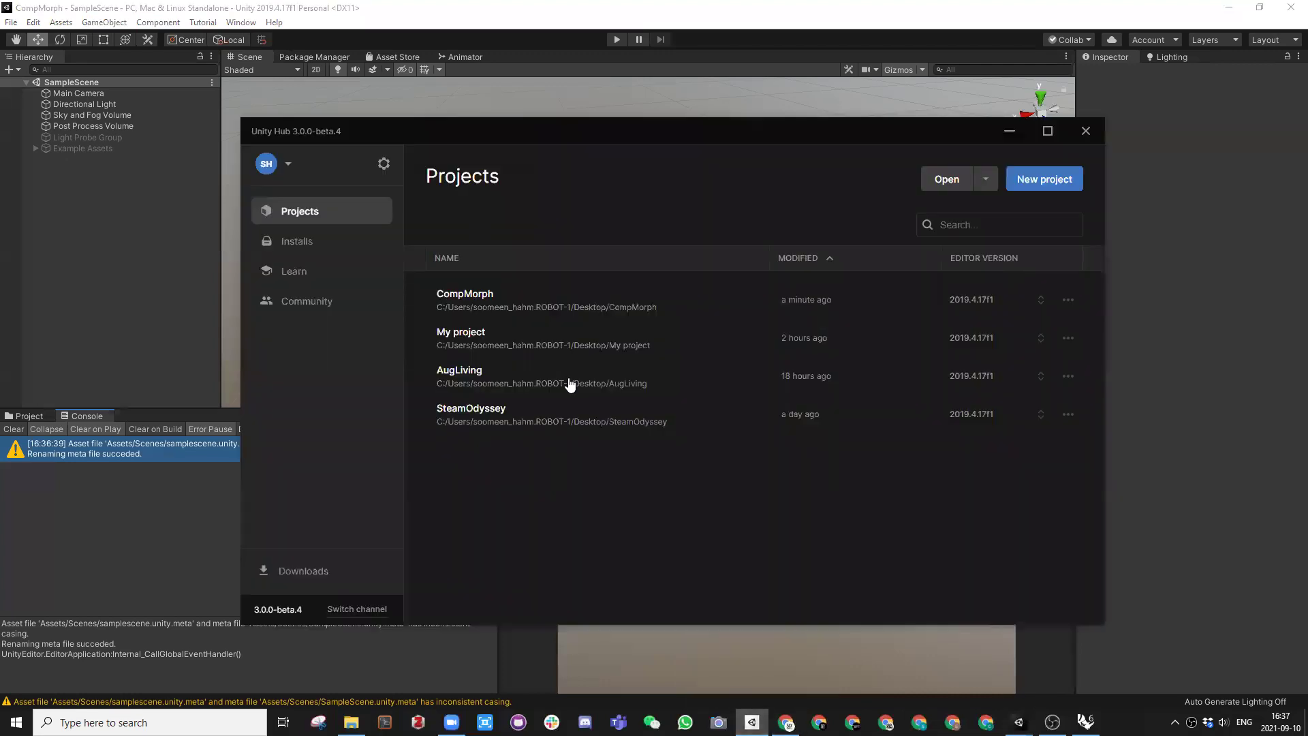
Step: Review the installed editor and the official releases available to install in Unity Hub, then return to the CompMorph project
left_click(299, 244)
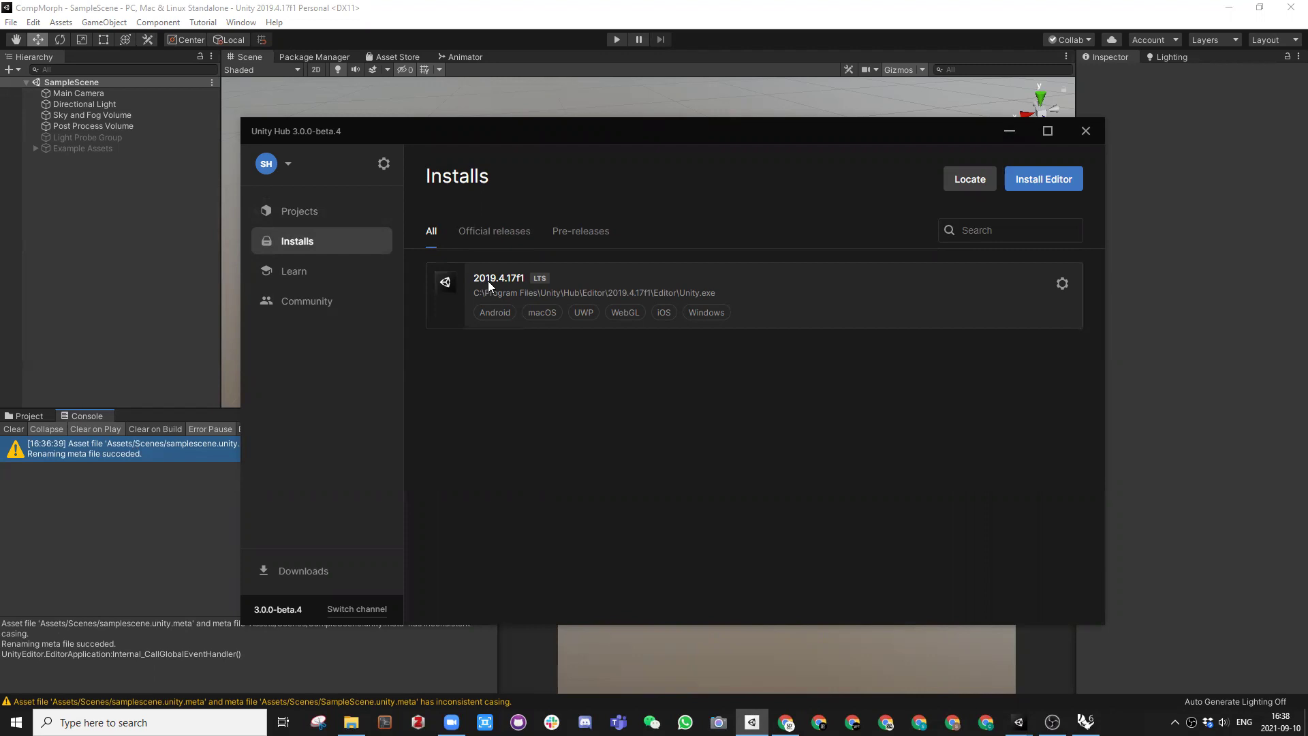
left_click(497, 232)
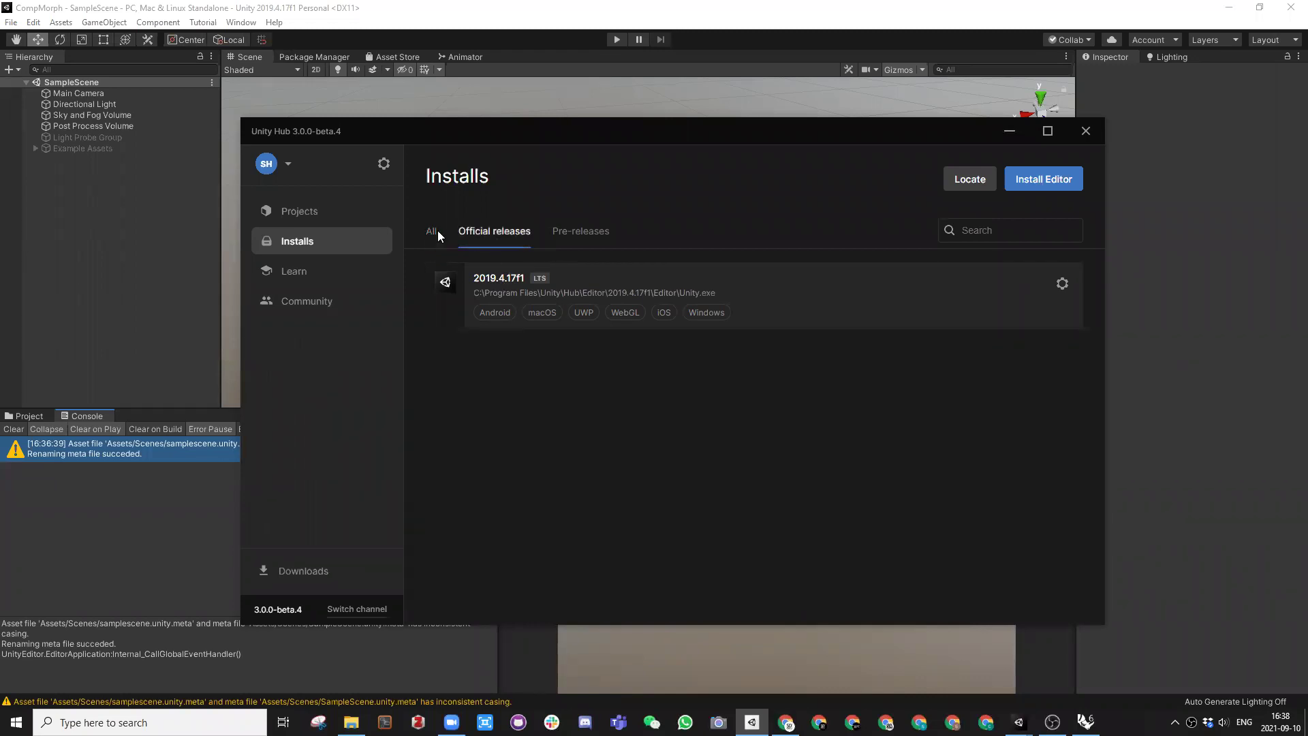
left_click(1017, 182)
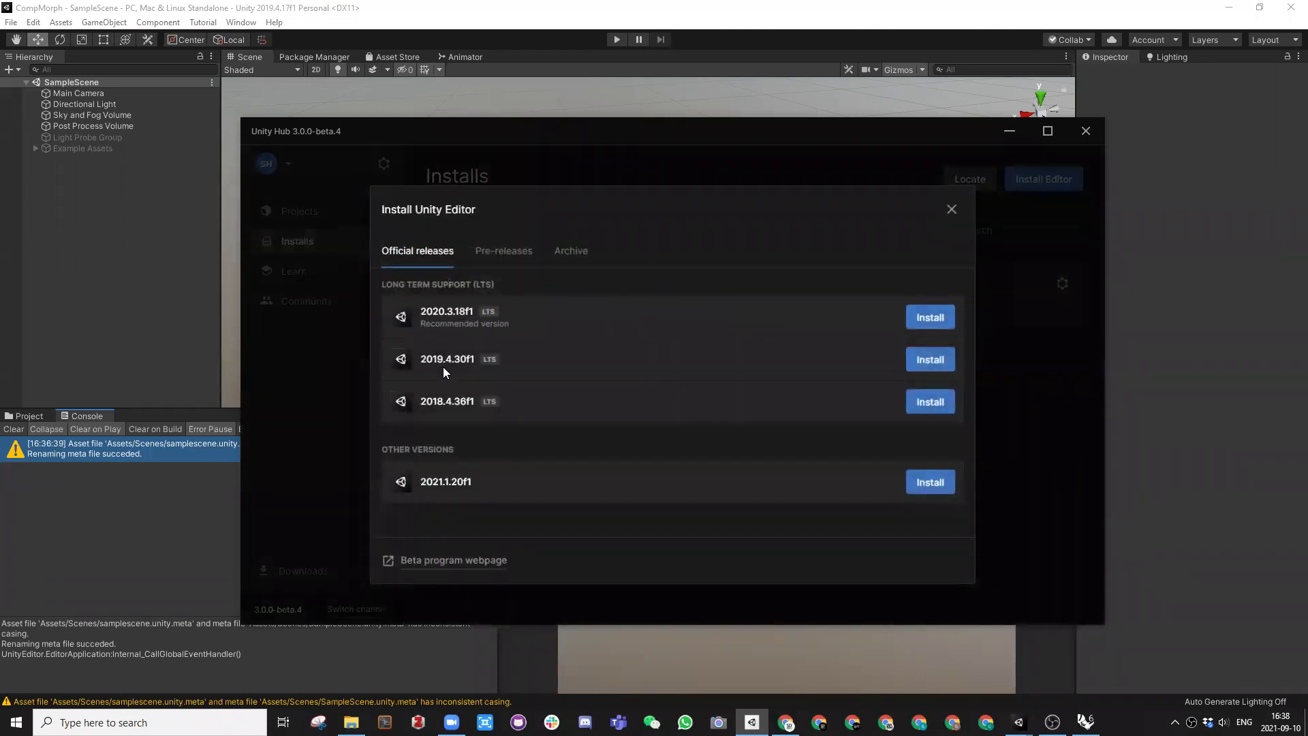
left_click(953, 209)
left_click(1009, 134)
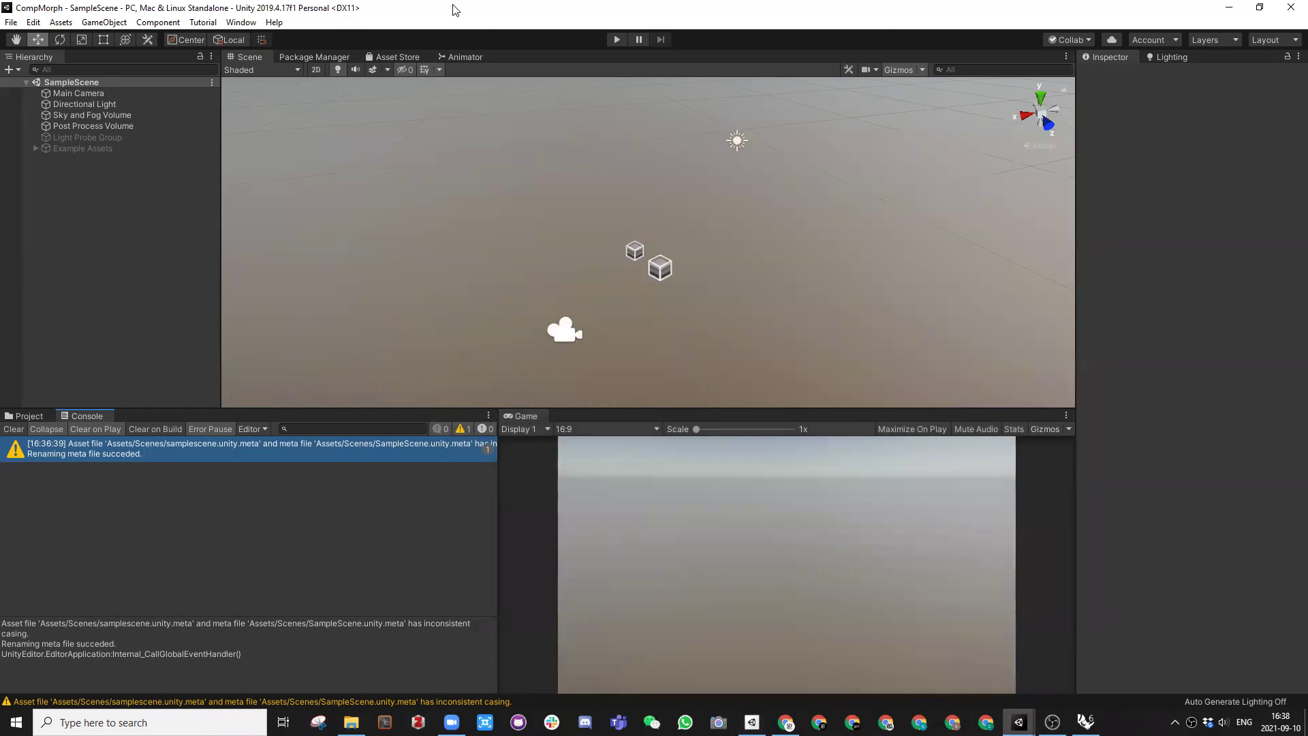
Step: Enlarge the Scene view by shrinking the area beneath it, and show the project's Assets again instead of the Console
left_click_drag(703, 413, 713, 472)
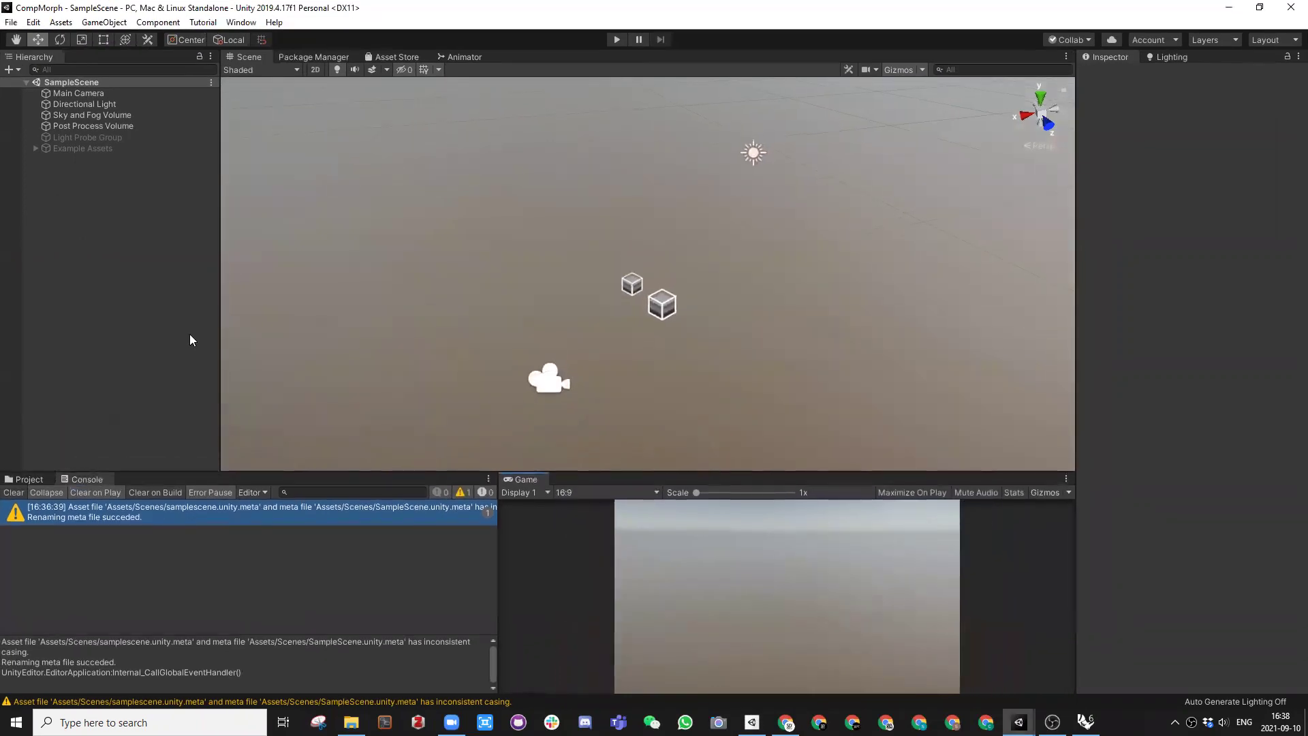
left_click(34, 480)
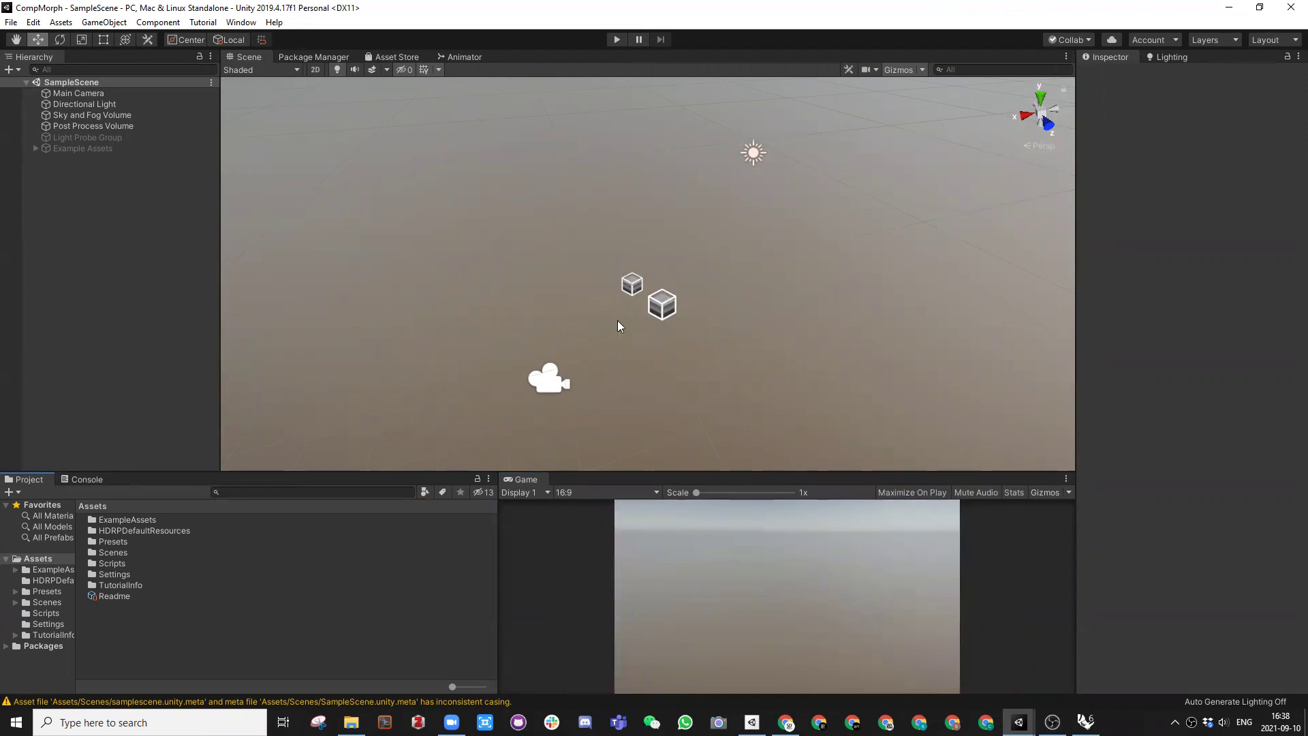
left_click_drag(742, 291, 695, 263, "alt")
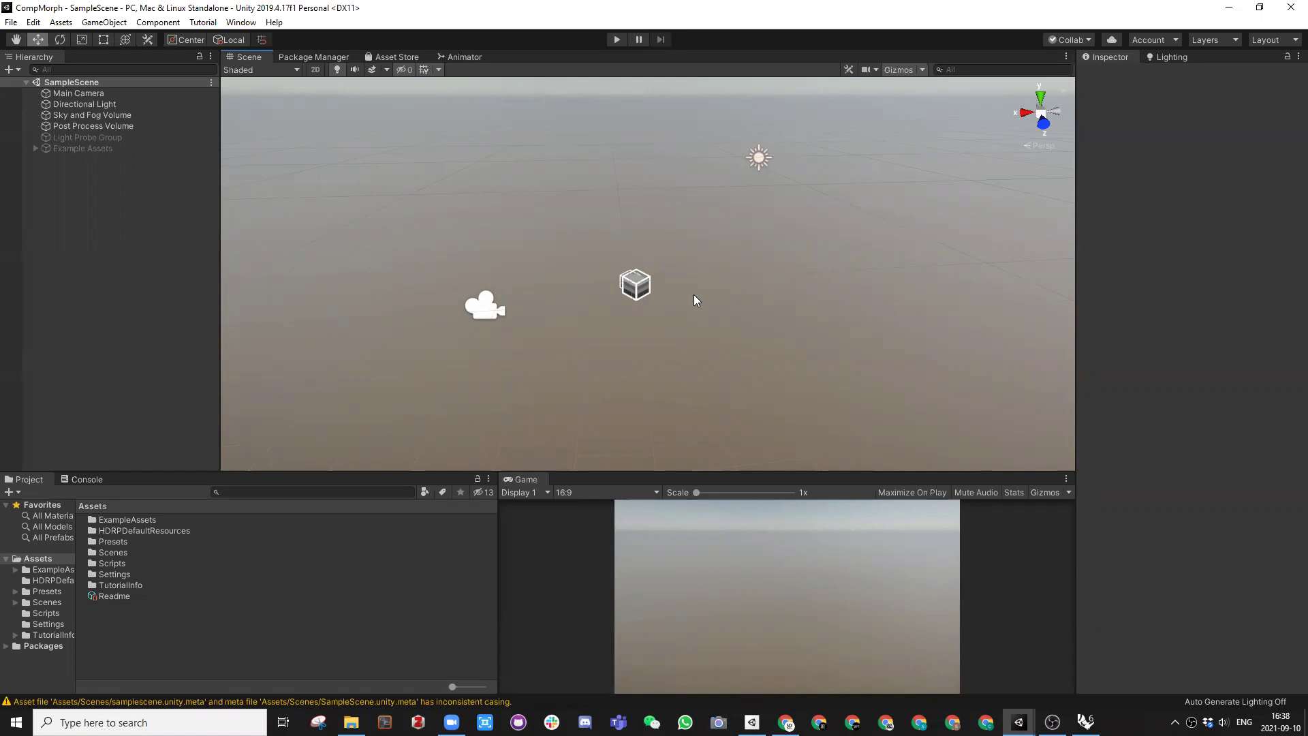
left_click_drag(686, 298, 558, 274, "alt")
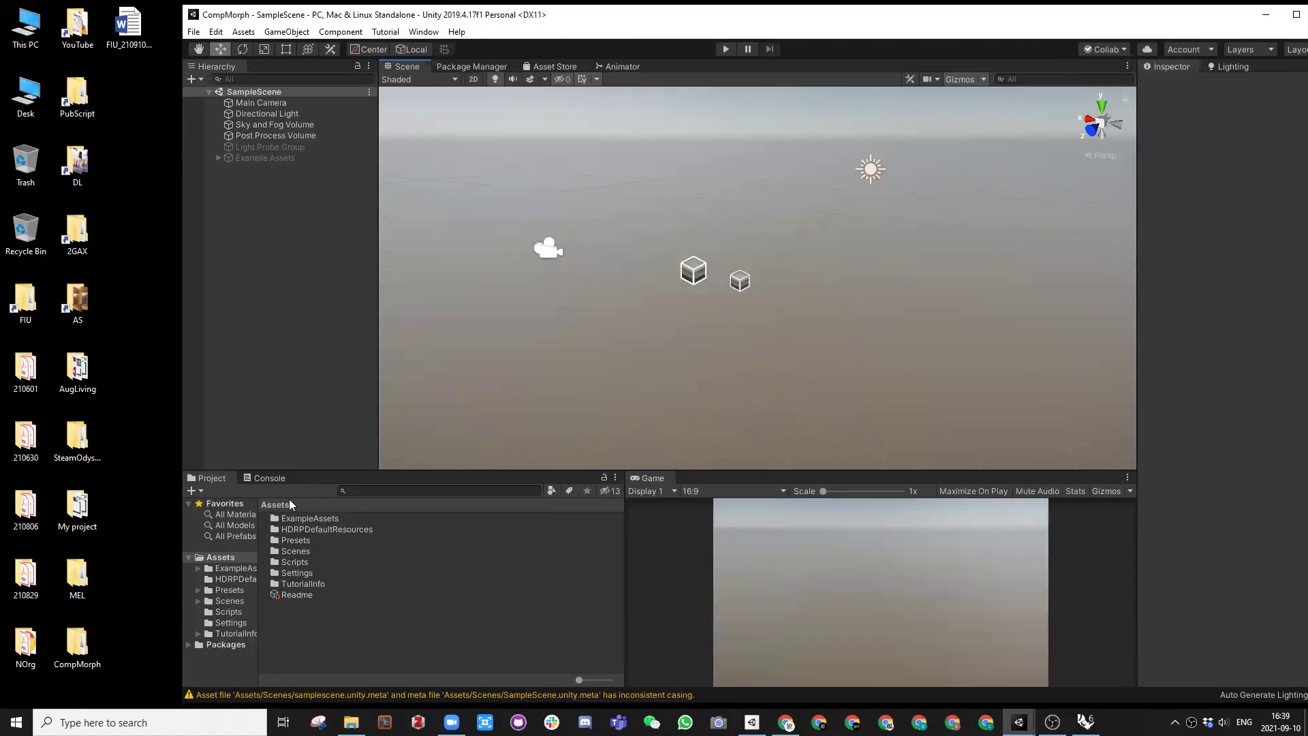
Step: Open the CompMorph project folder from the desktop and go into its Assets folder in File Explorer
left_click(78, 651)
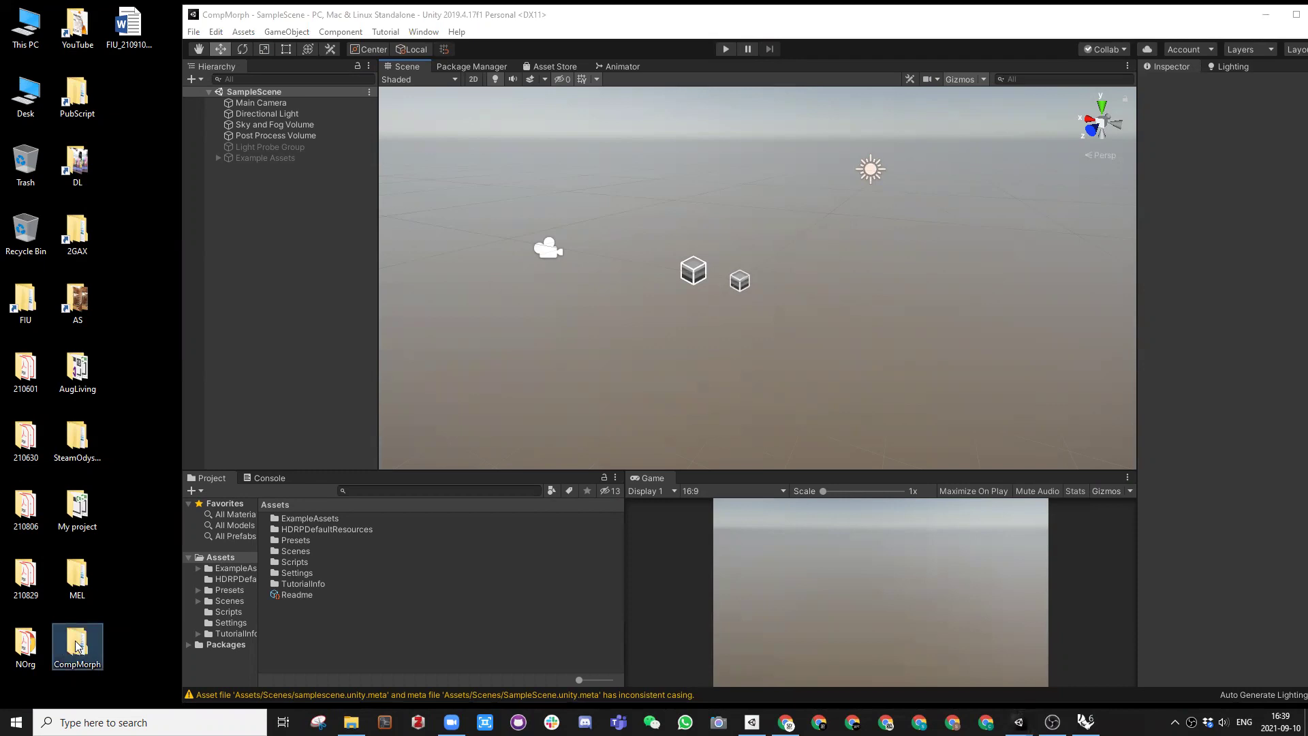
double_click(77, 646)
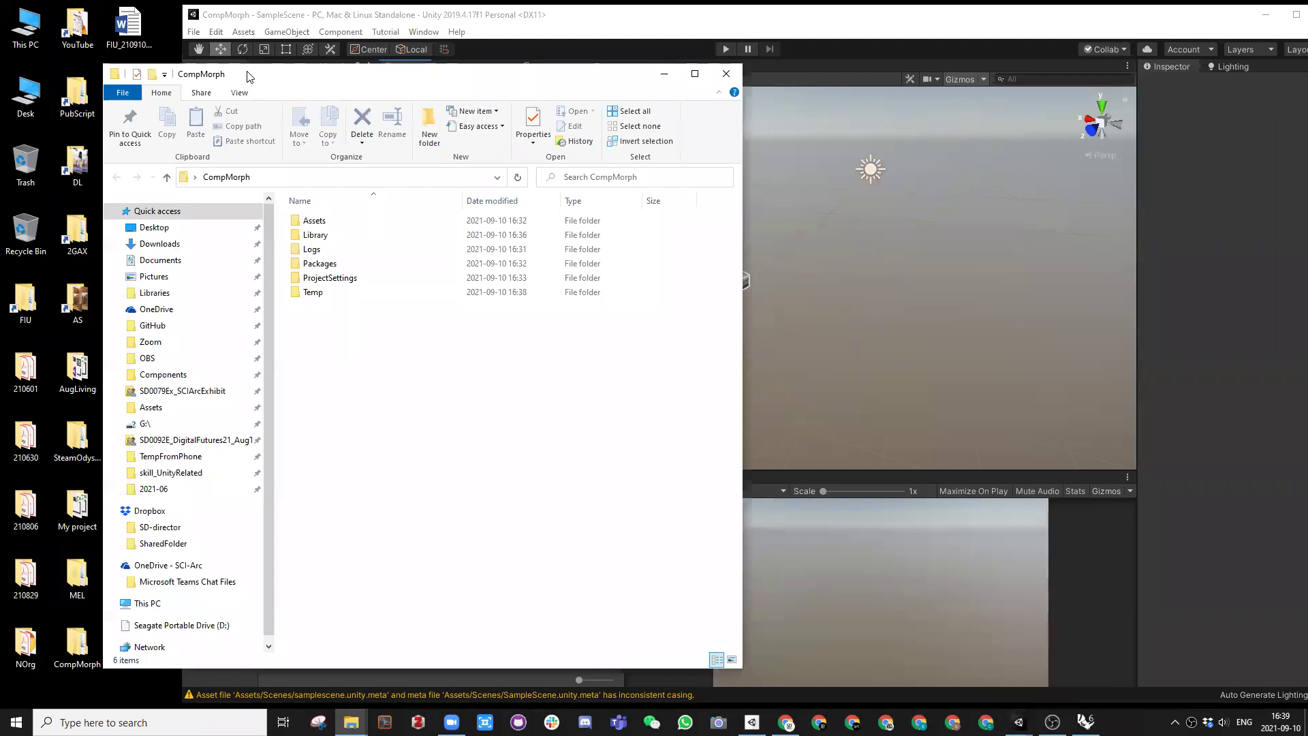
left_click_drag(247, 72, 850, 86)
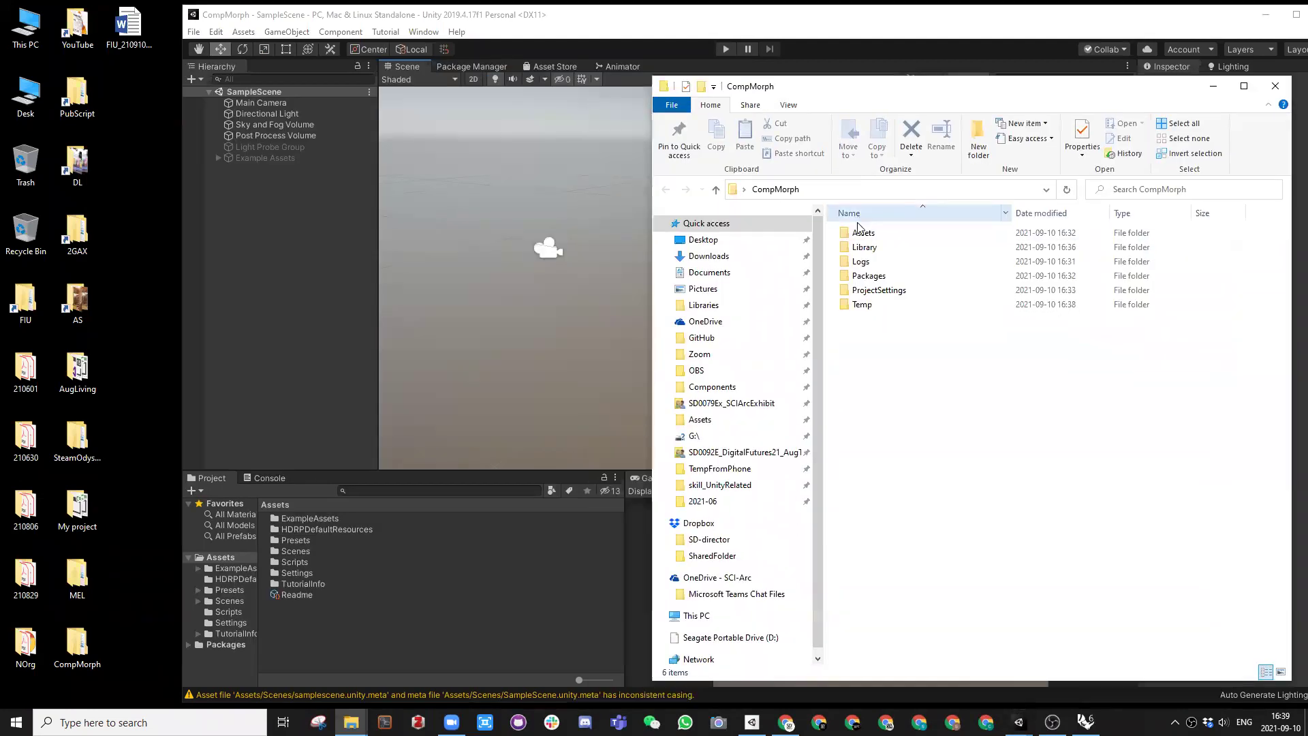
double_click(857, 234)
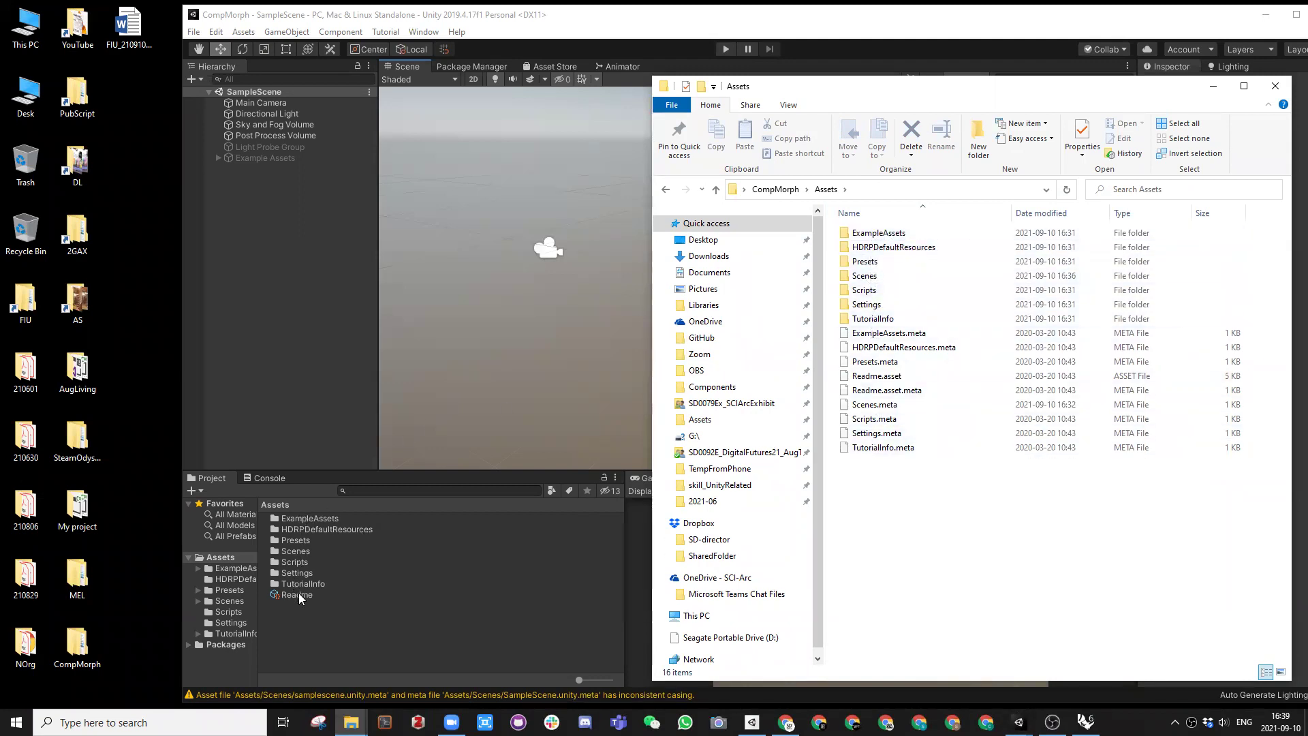
Step: Narrow the Unity window to compare its Assets with the folder on disk, view the Scripts folder's contents, and minimize File Explorer
left_click_drag(627, 16, 481, 12)
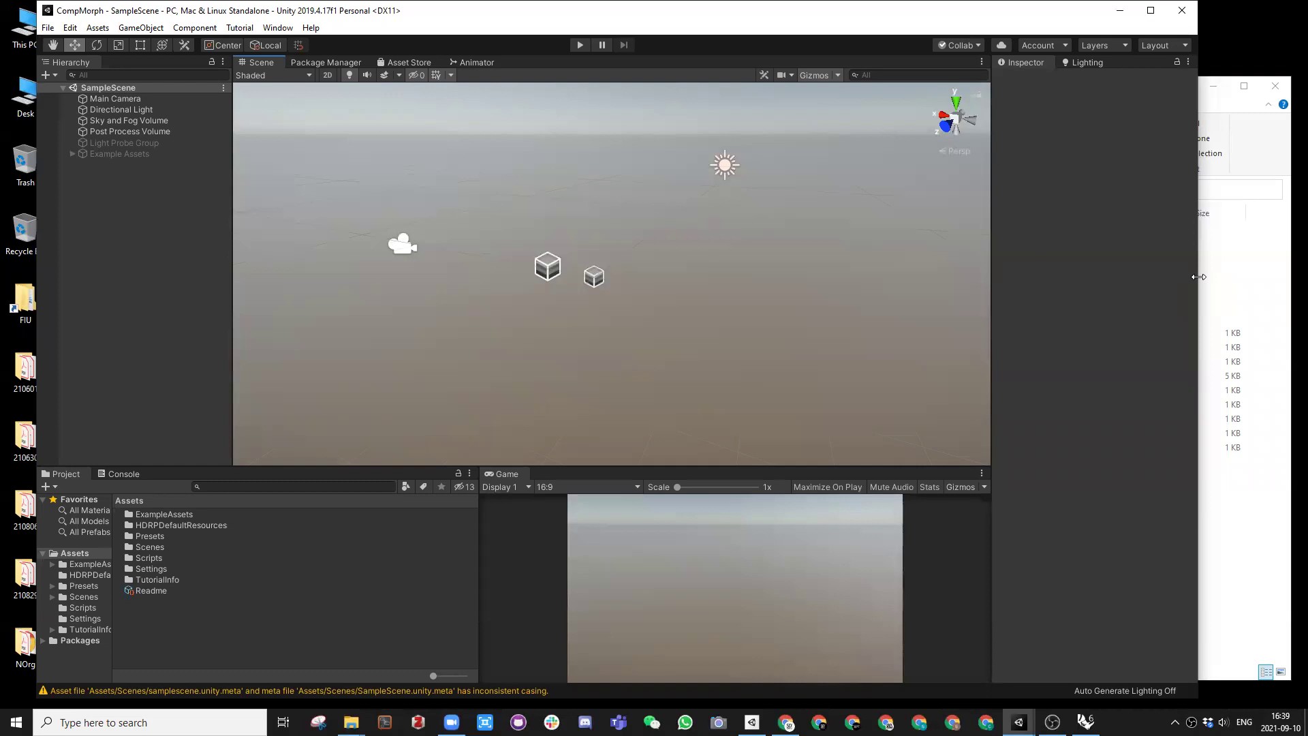
left_click_drag(1199, 276, 827, 277)
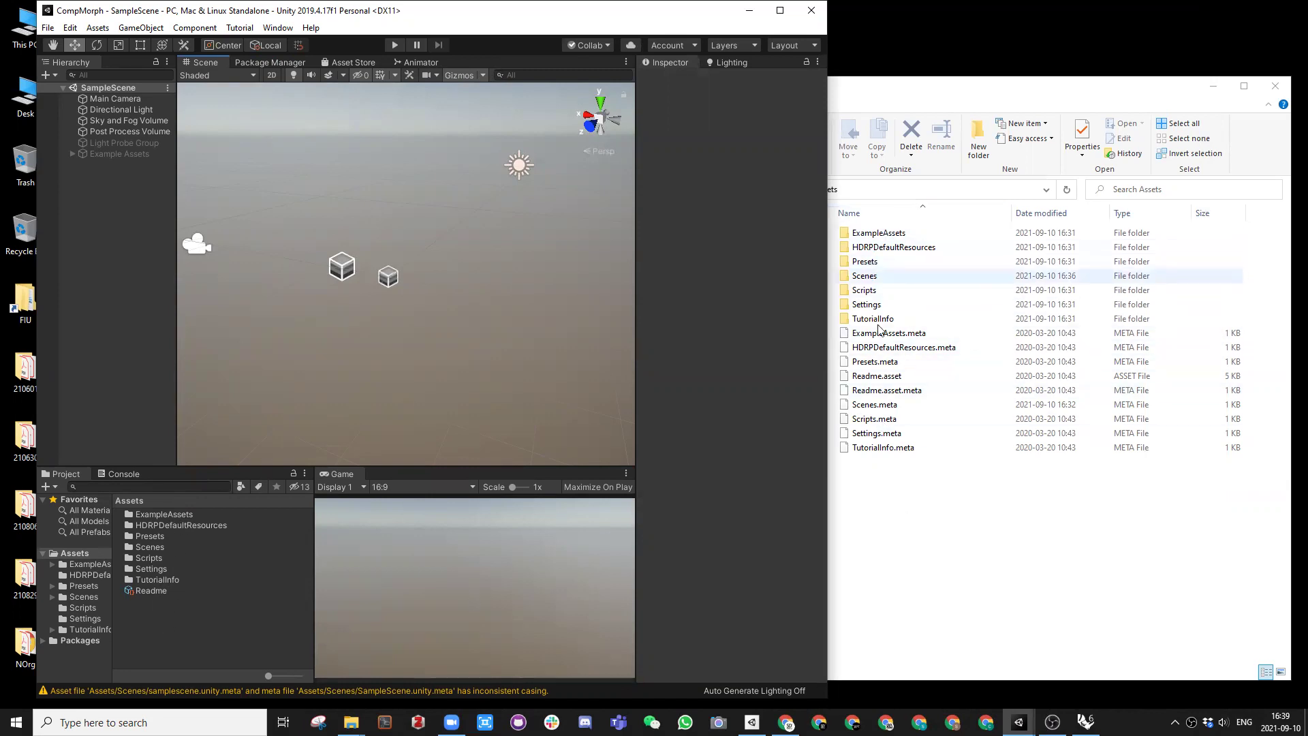
left_click(871, 292)
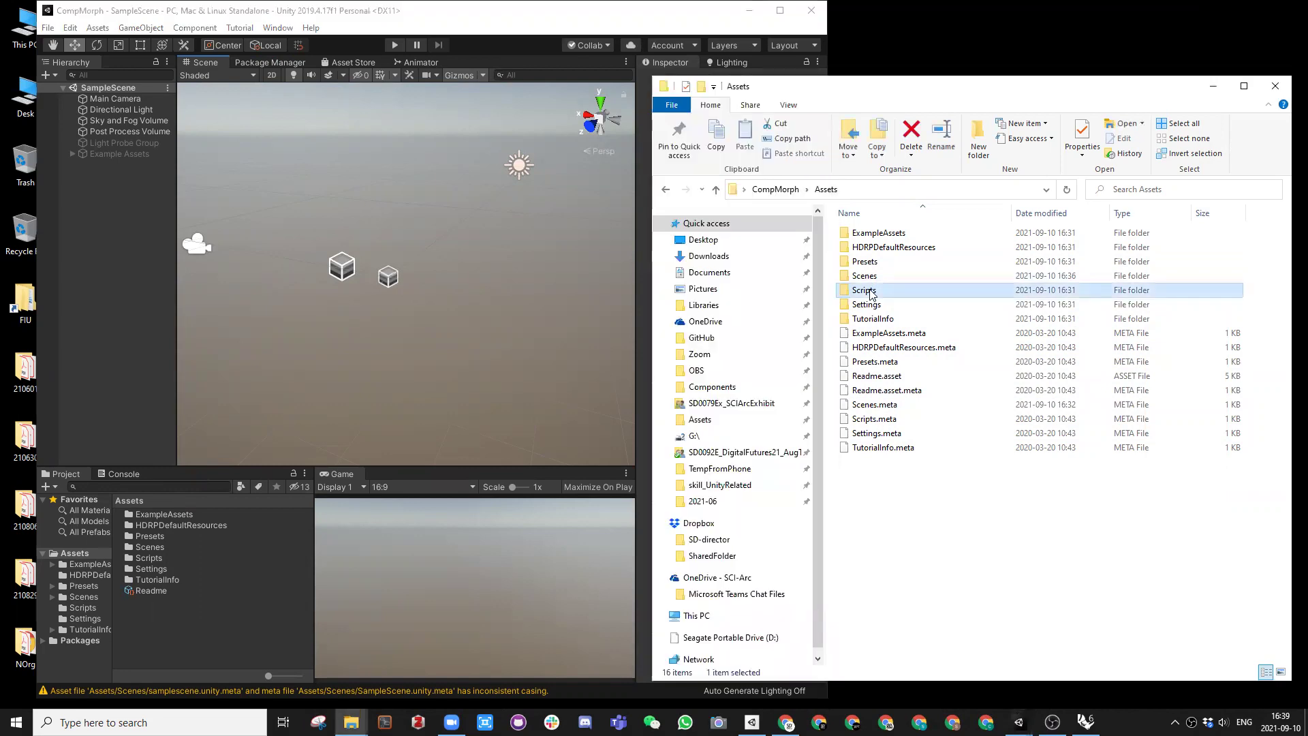
double_click(871, 293)
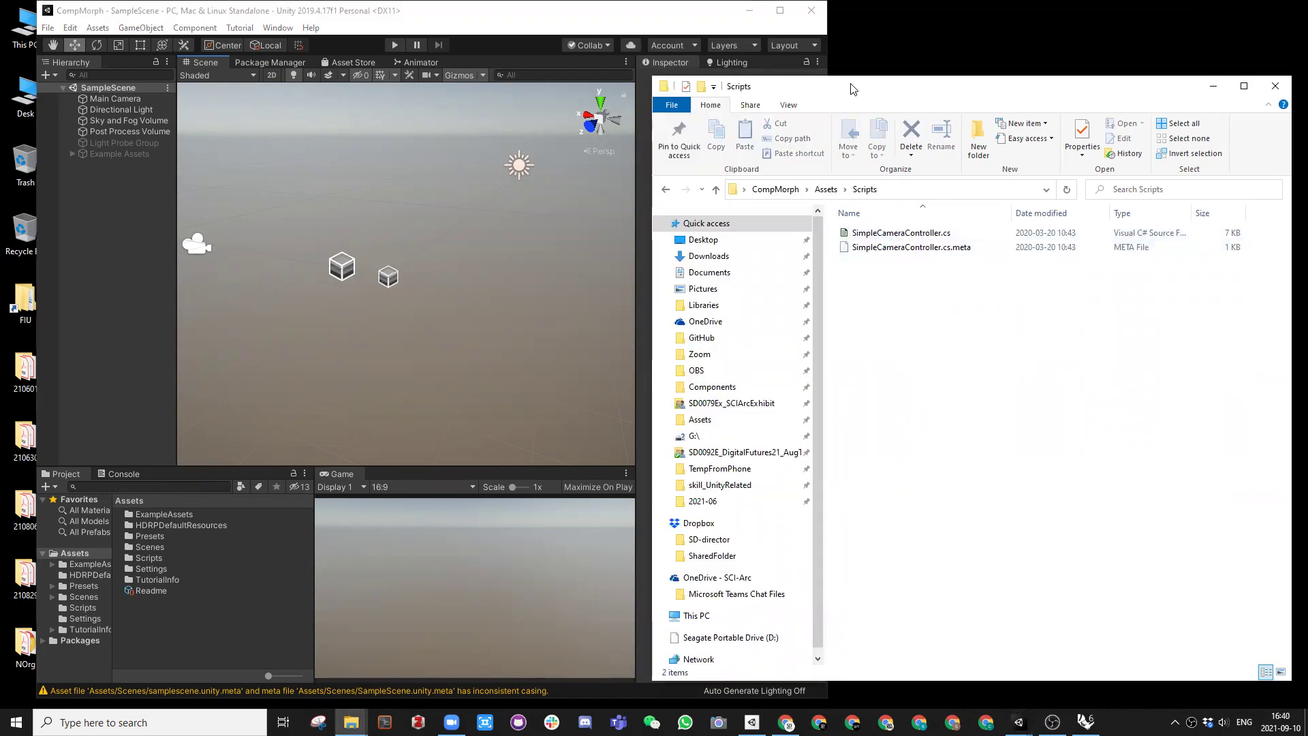
left_click(1213, 86)
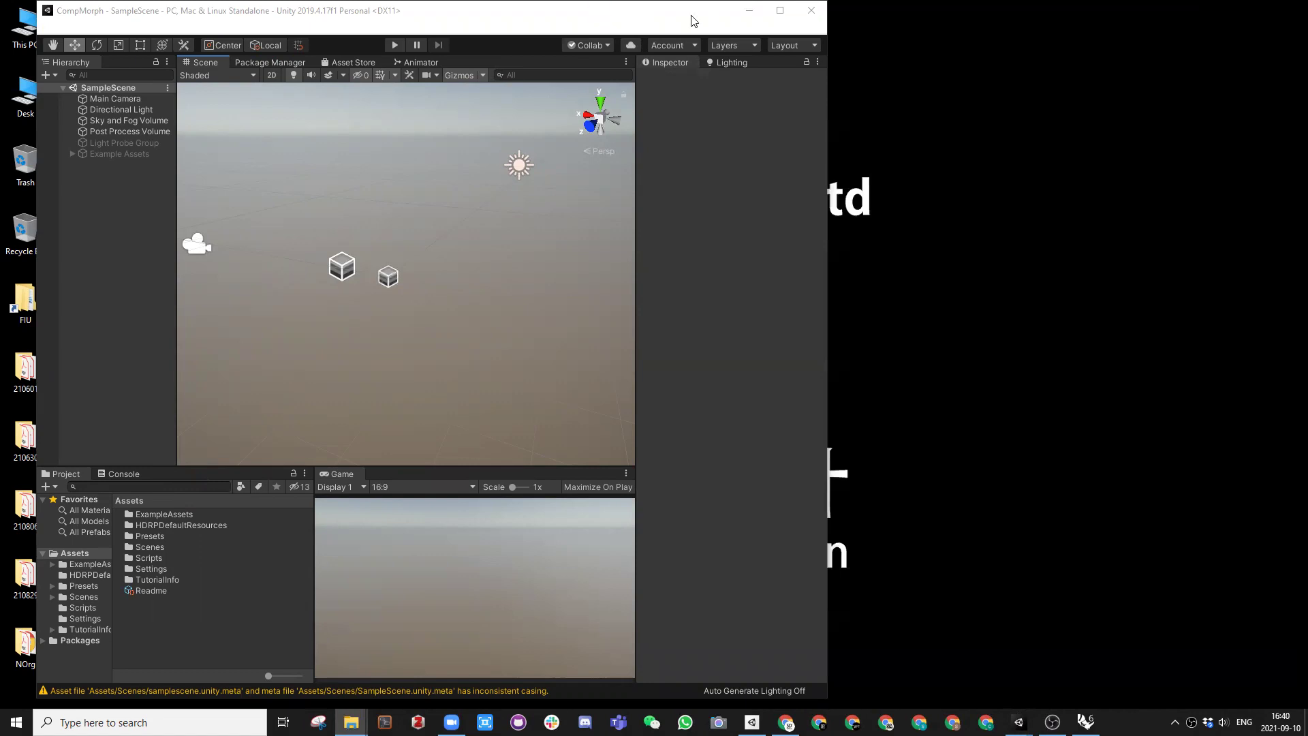
Step: Move and widen the Unity window, open the Boids_210910 folder in File Explorer, and shift that window aside
left_click_drag(693, 21, 826, 27)
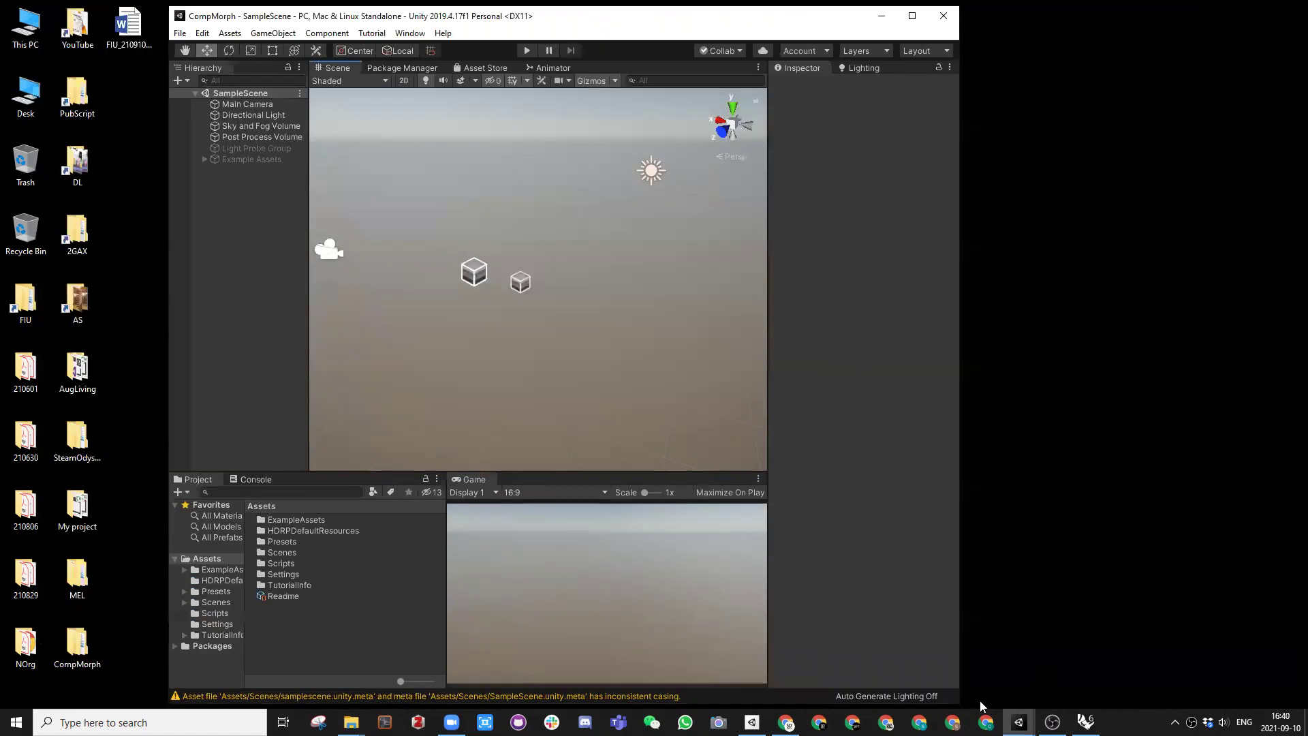
left_click_drag(960, 703, 1290, 703)
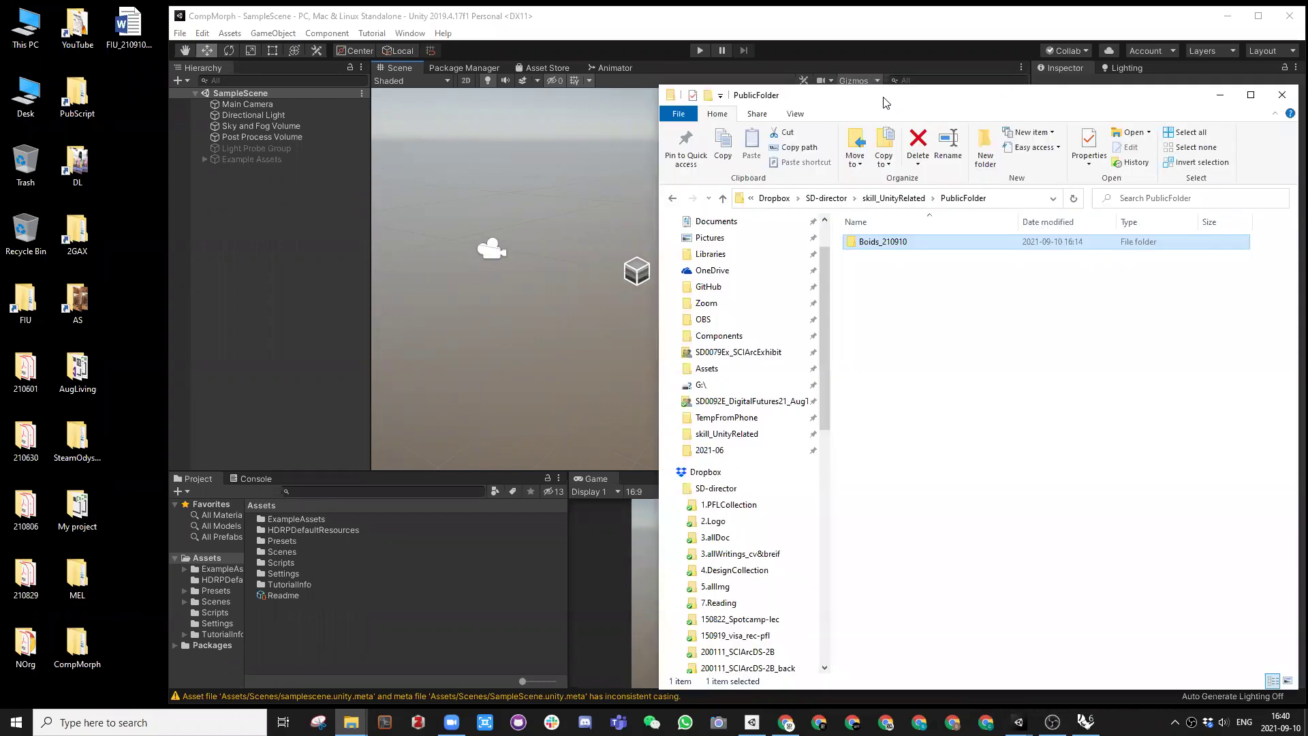
double_click(872, 243)
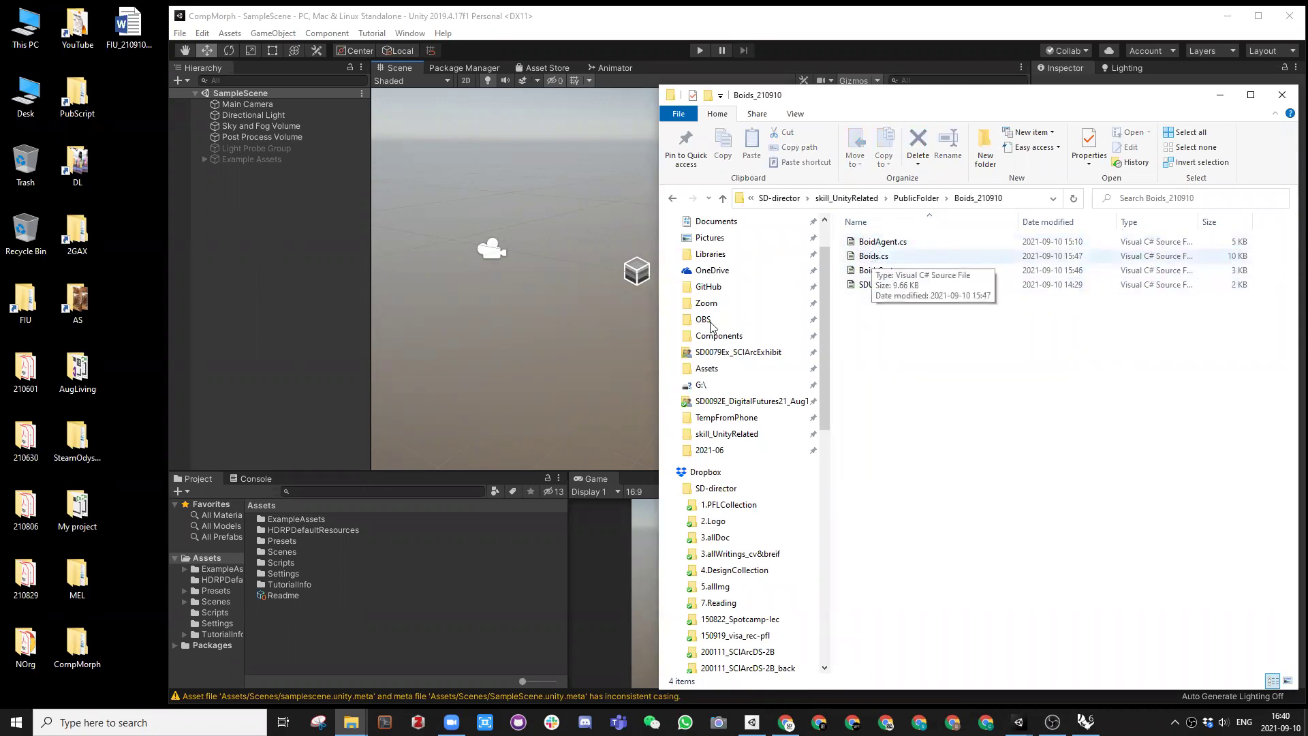
left_click_drag(917, 100, 1029, 100)
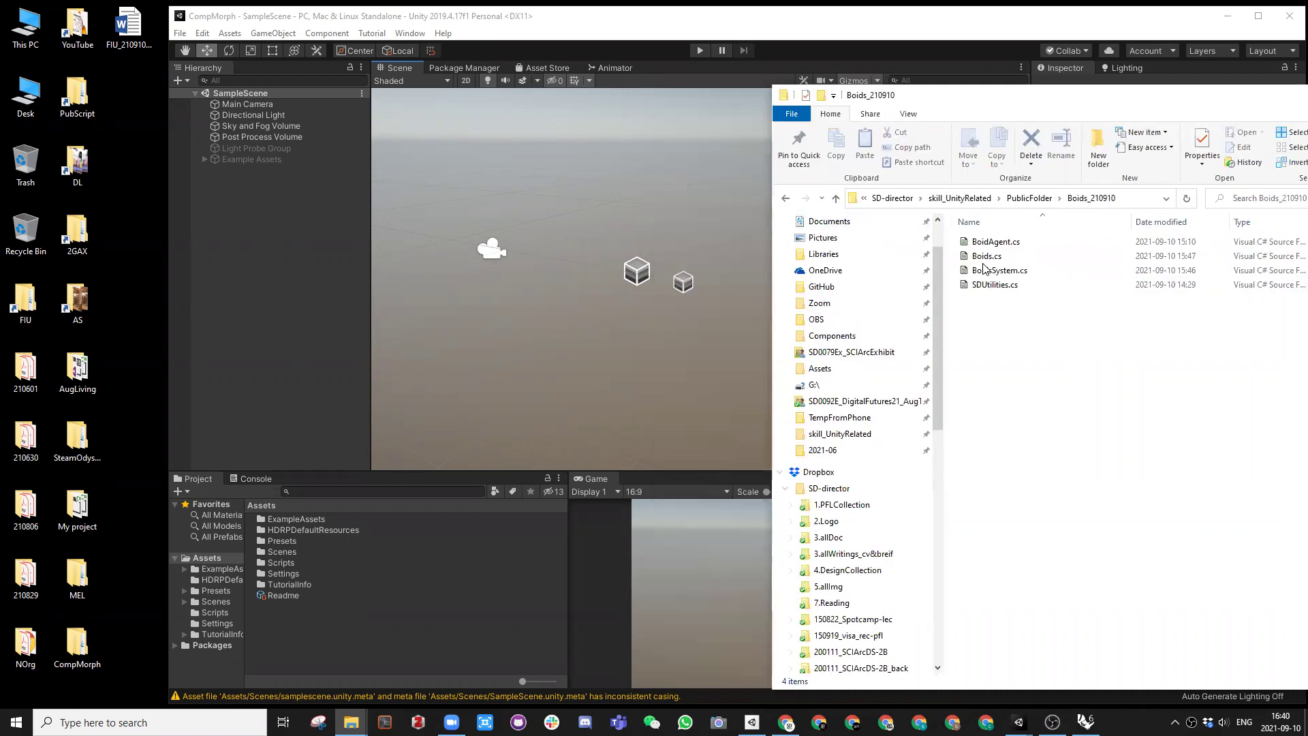
Step: Open the project's Scripts folder in Unity and create a folder named Boids inside it
left_click(278, 563)
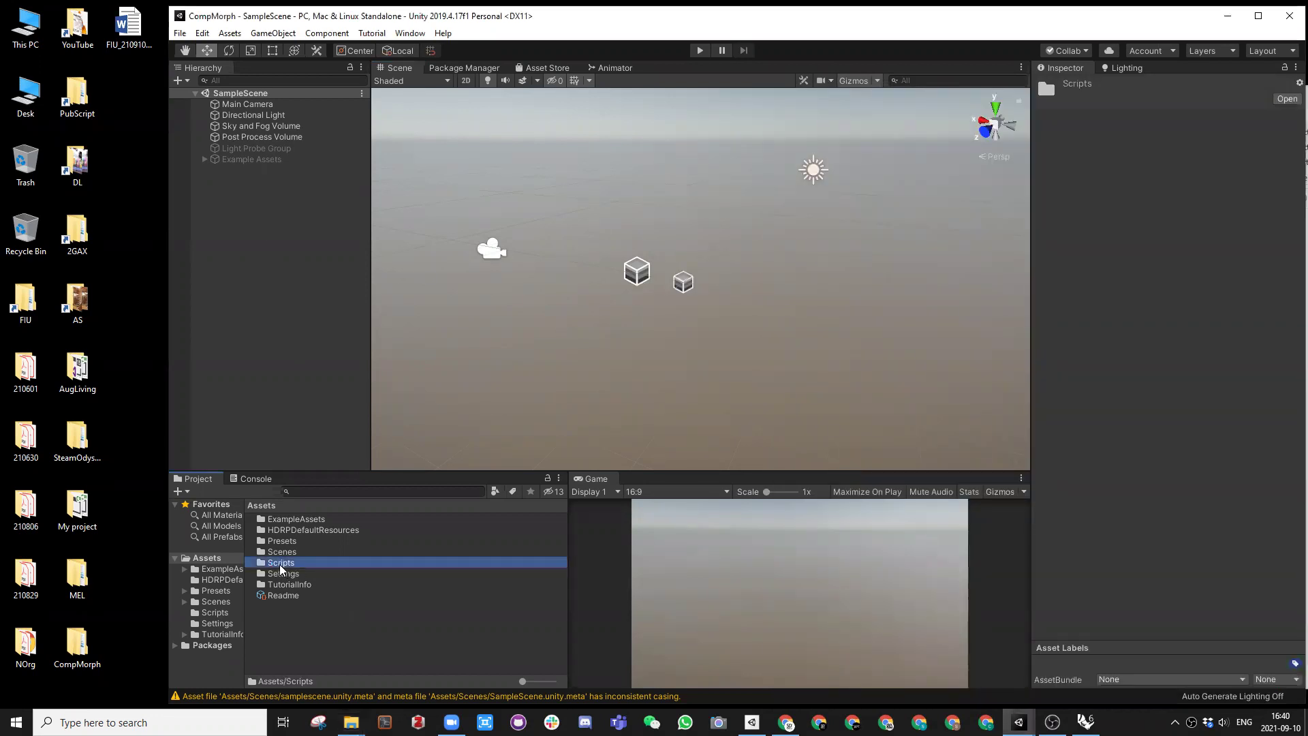
double_click(280, 570)
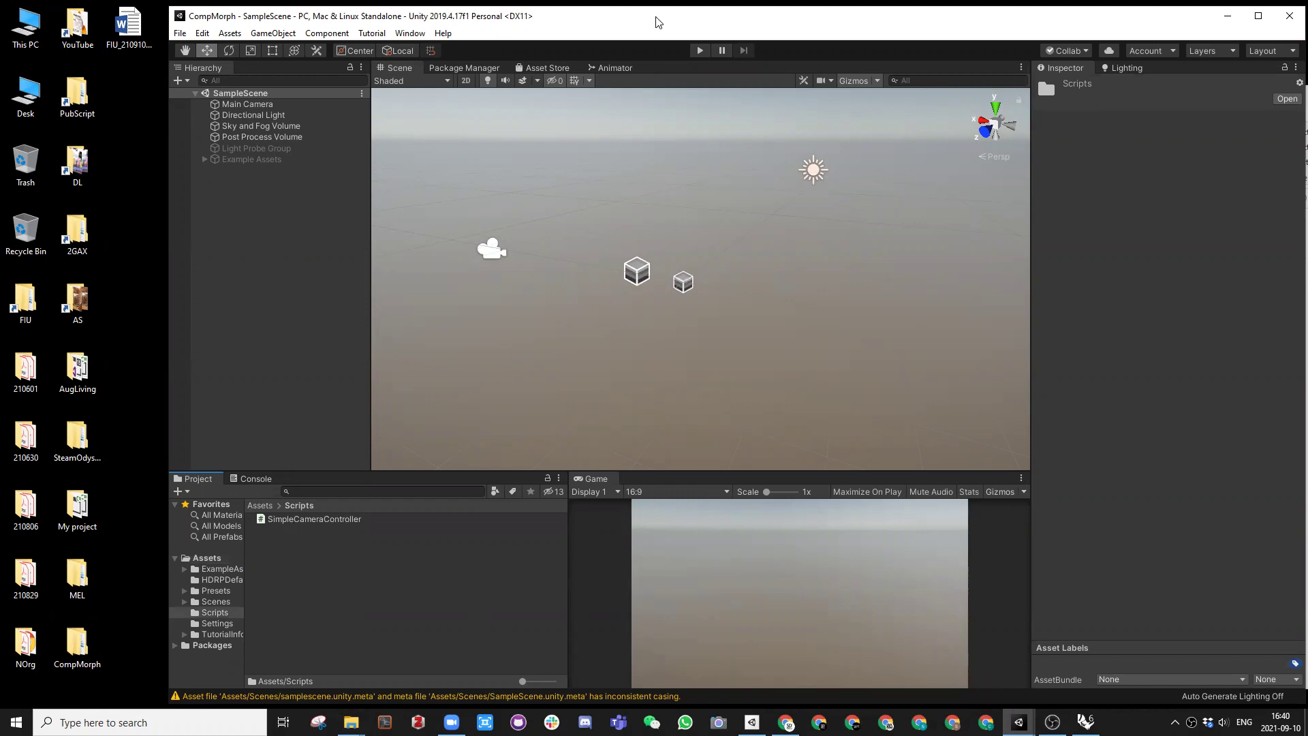
left_click_drag(656, 22, 497, 17)
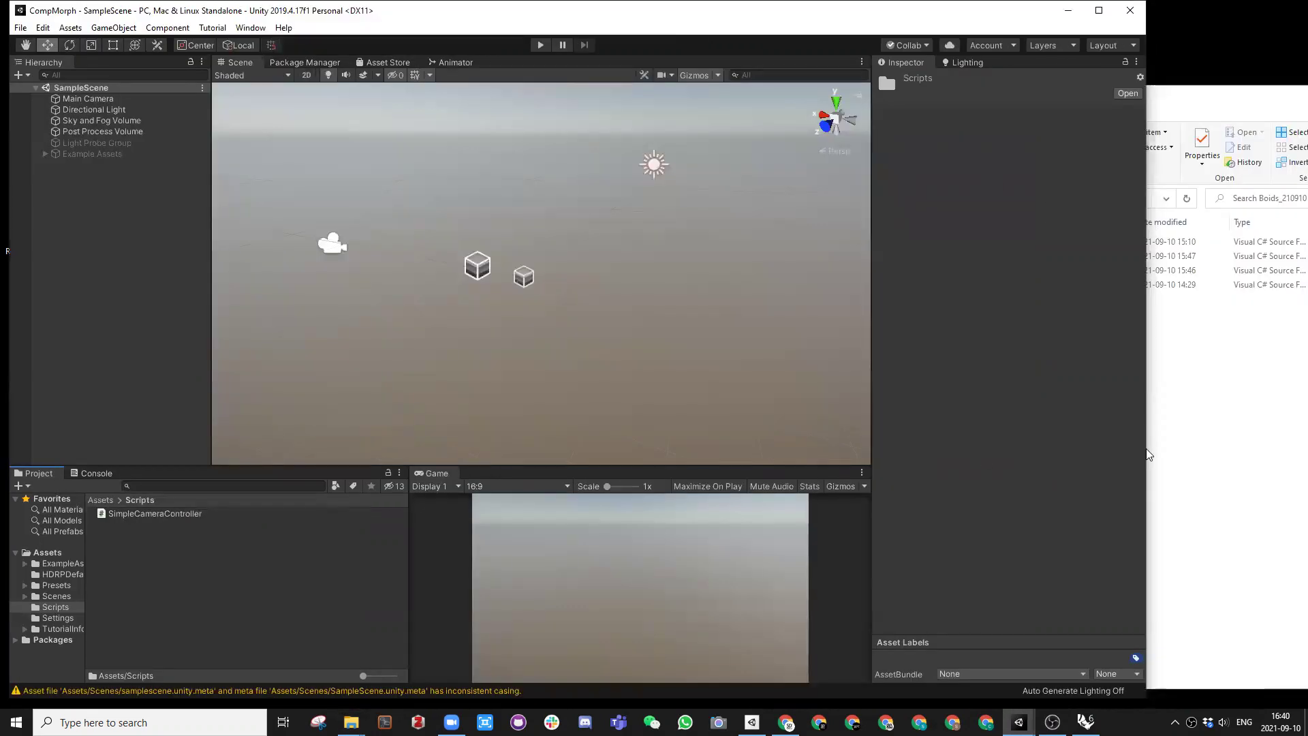
right_click(126, 546)
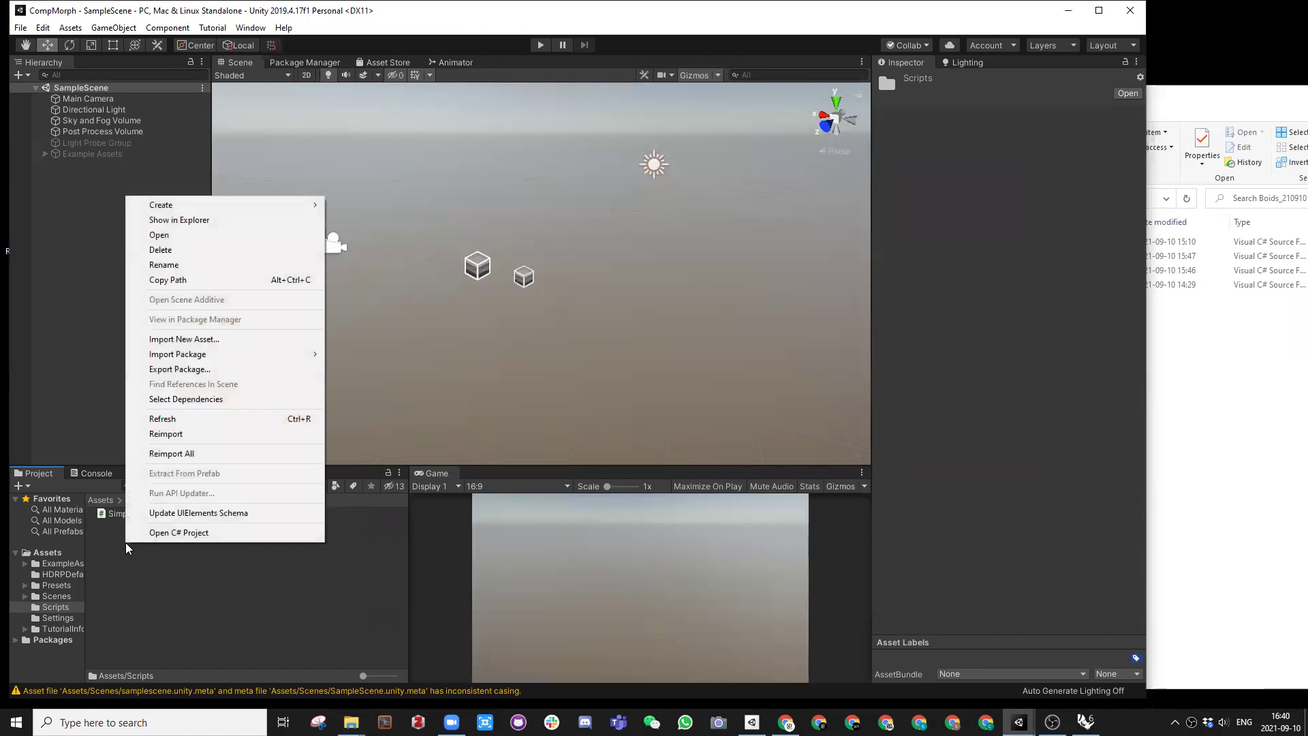
mouse_move(165, 208)
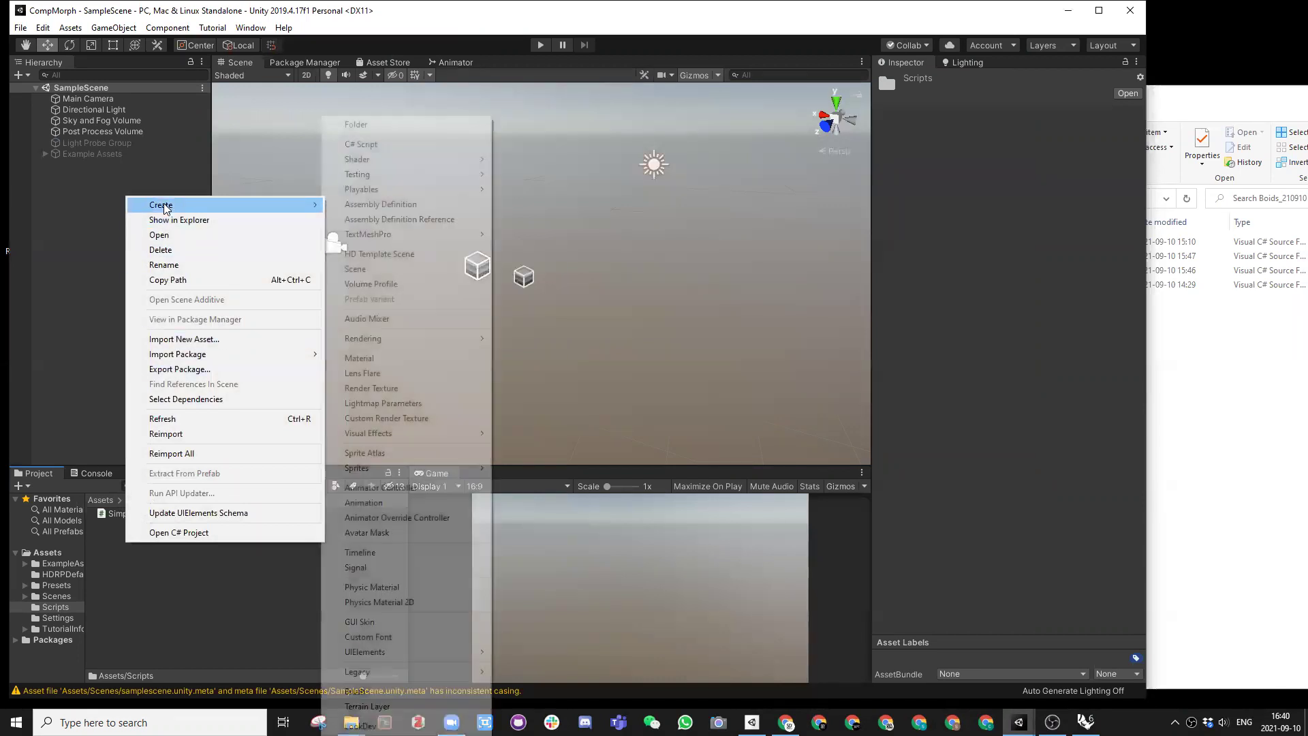
left_click(356, 126)
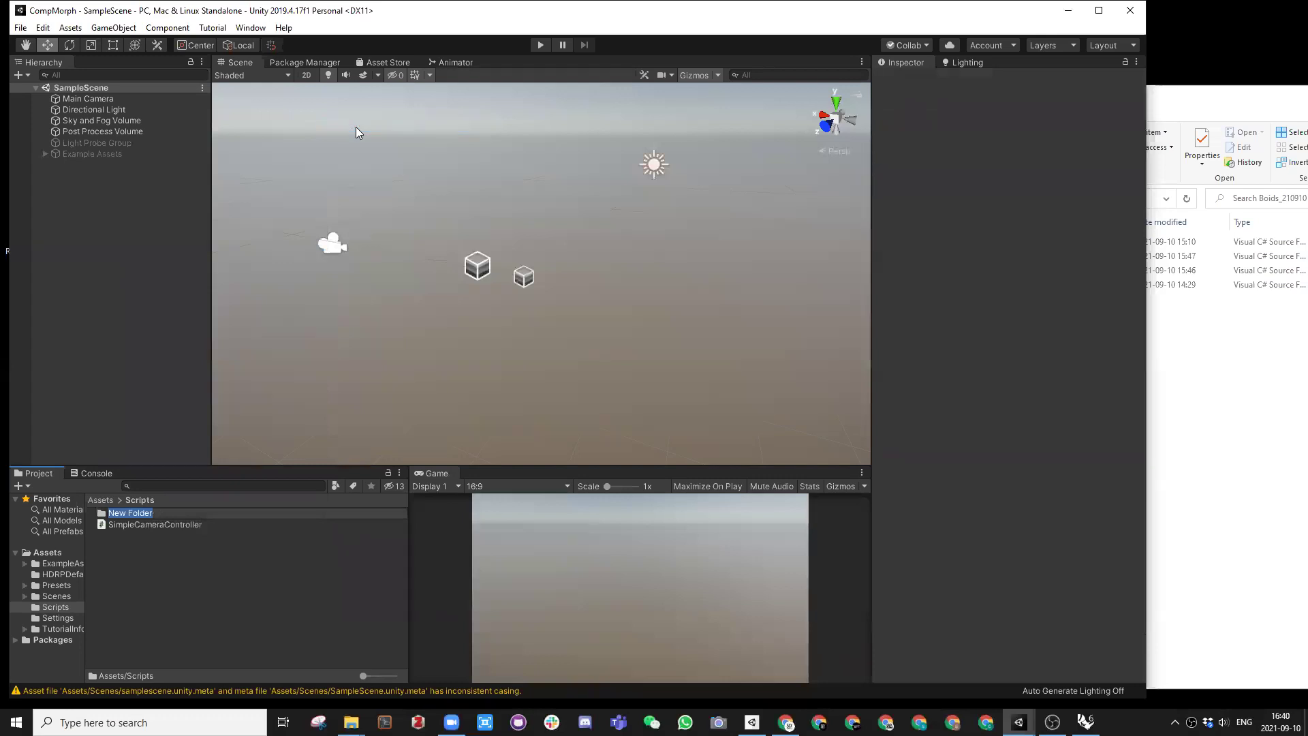
type("Boids")
key("Return")
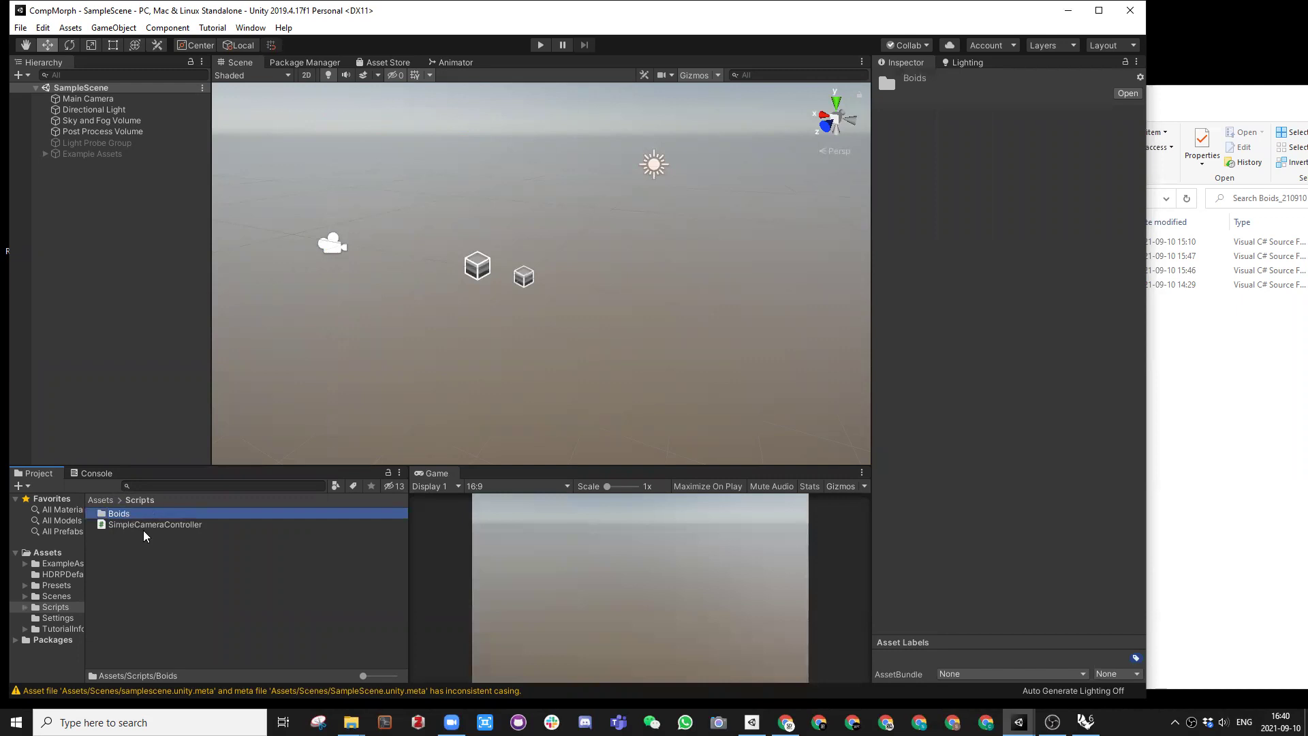
Step: Switch to Chrome, search the web for boids, and look through the Wikipedia article on Boids
left_click(786, 722)
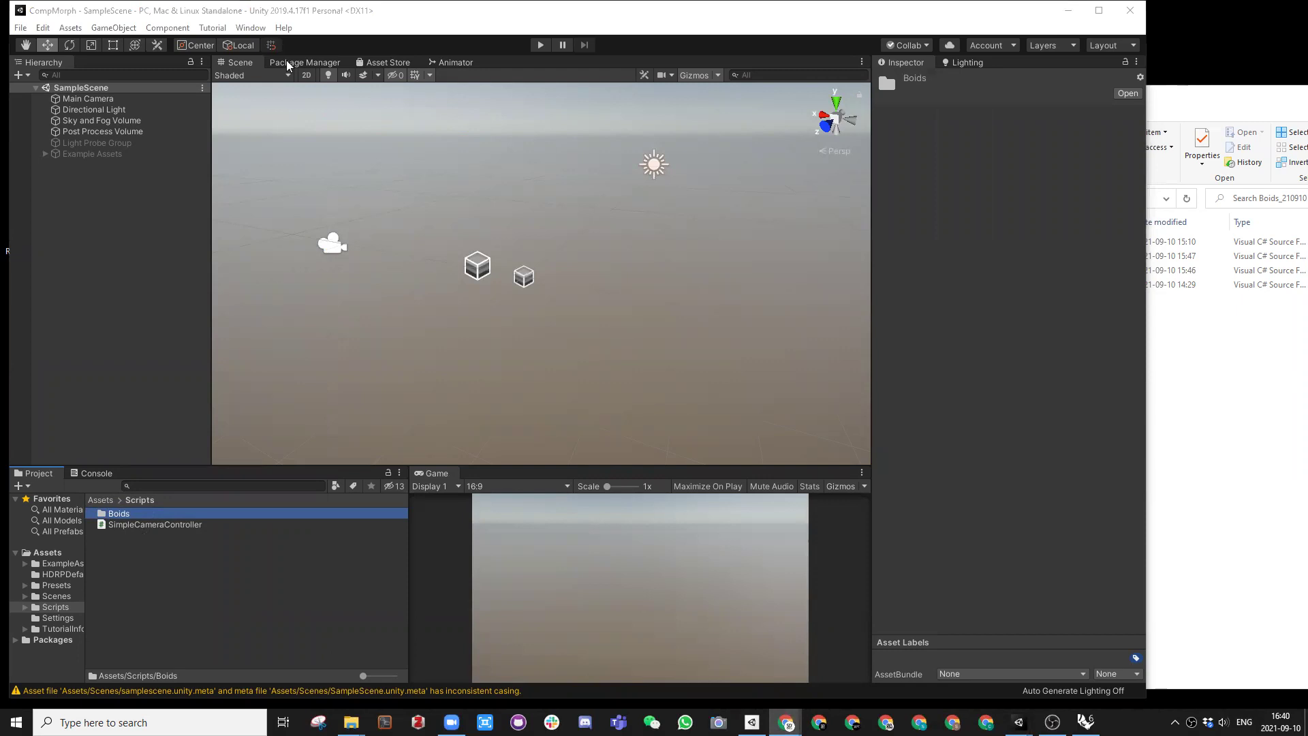
type("boids")
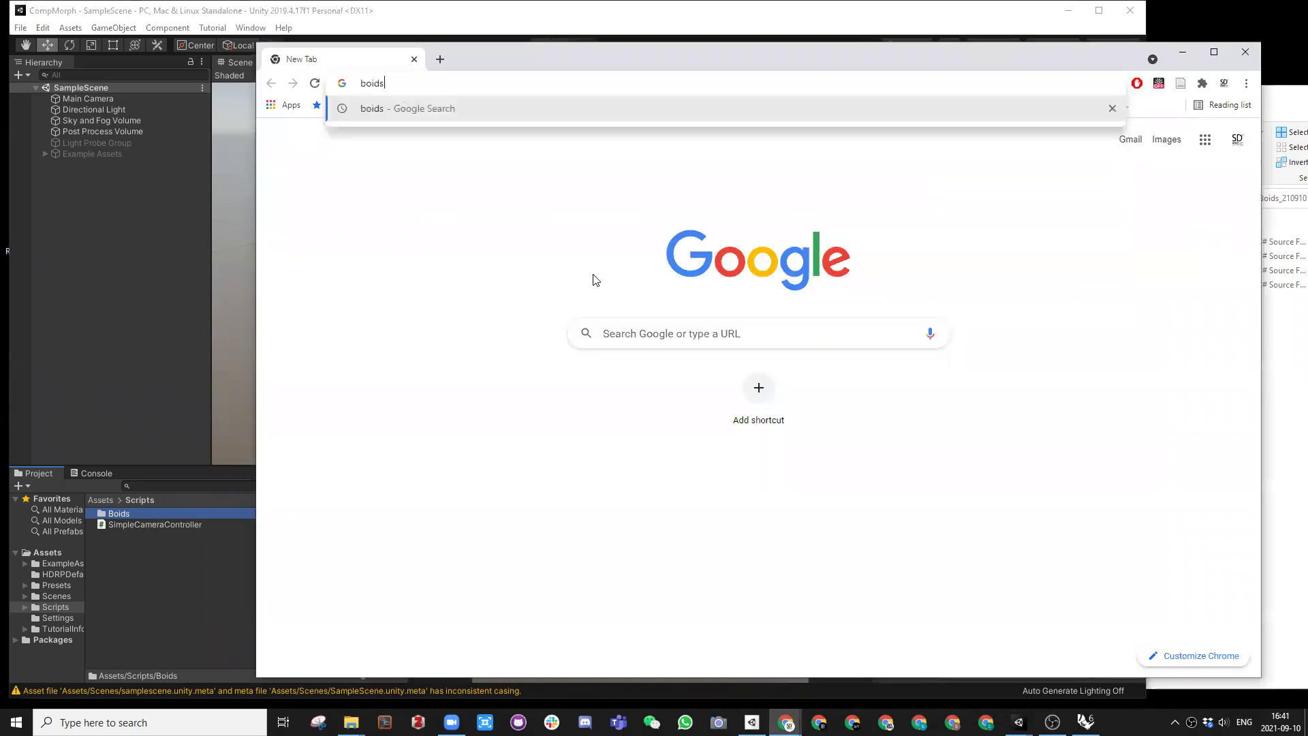
key("Return")
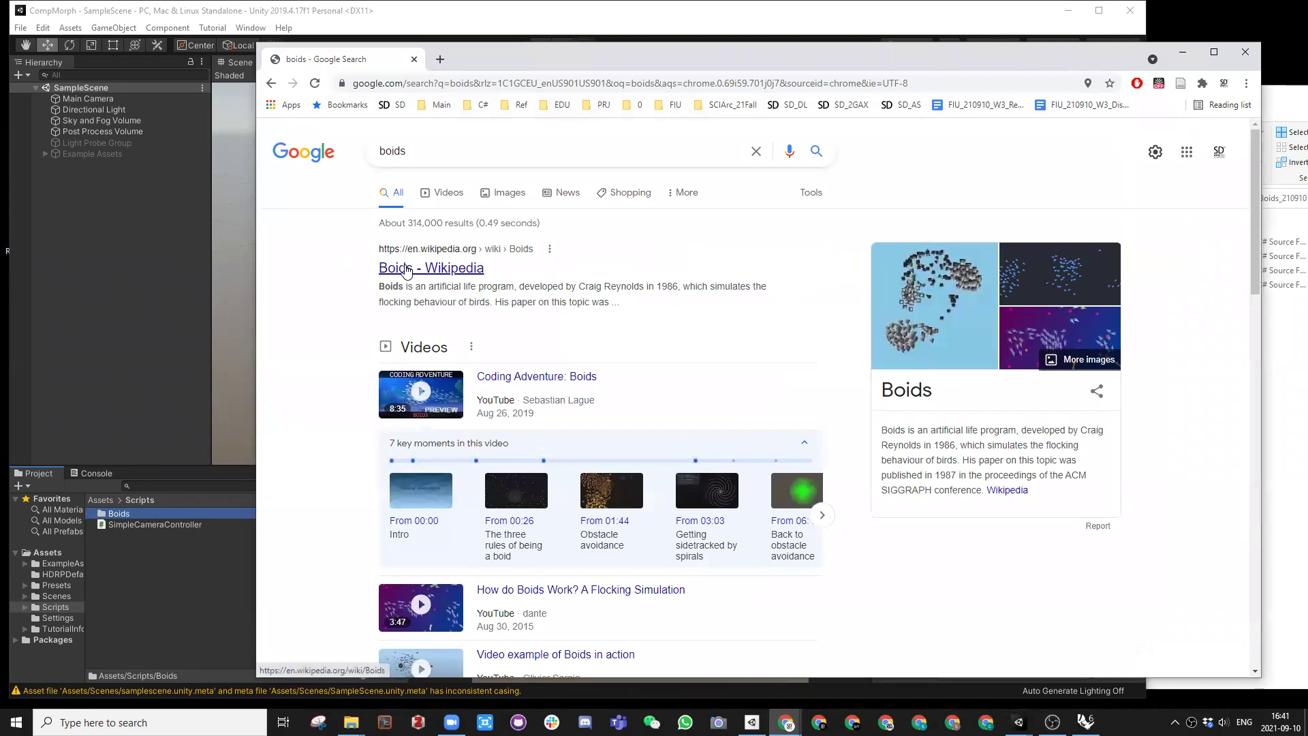
left_click(406, 270)
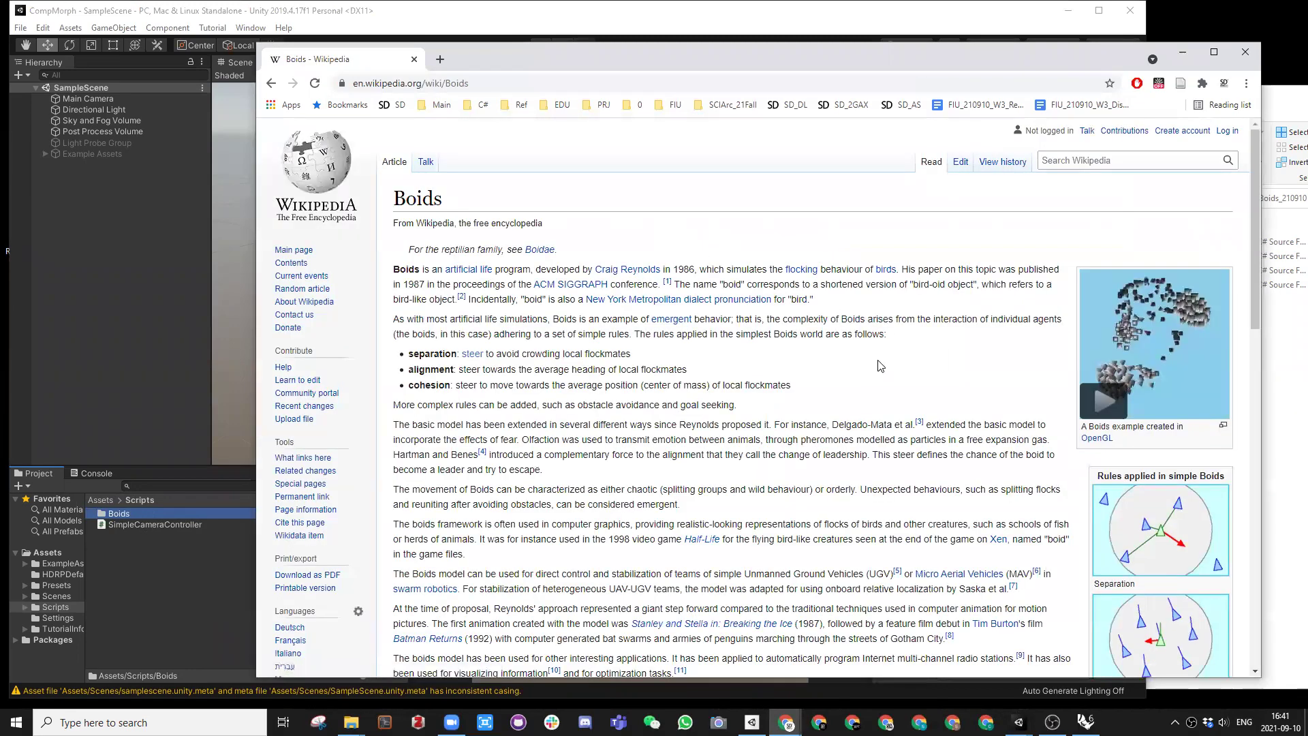
scroll(872, 395, "down", 4)
scroll(1022, 361, "down", 8)
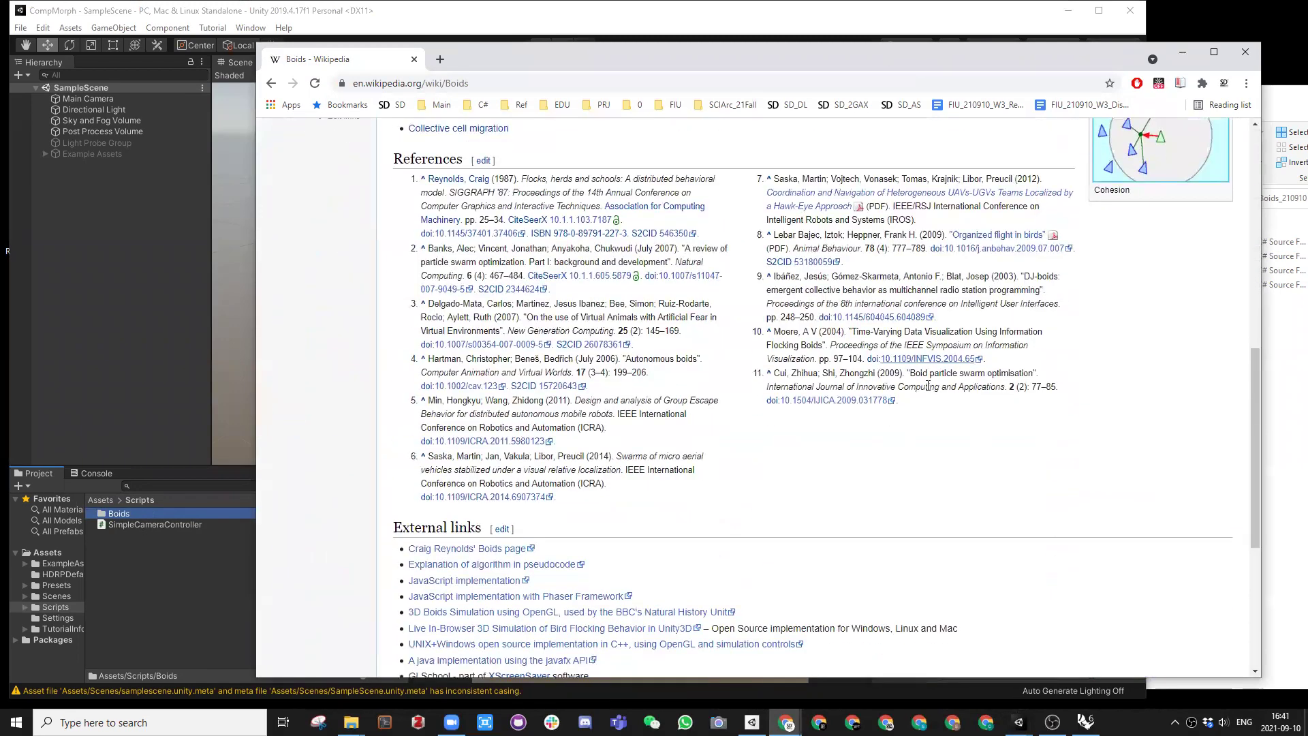
scroll(900, 417, "up", 5)
scroll(898, 417, "up", 6)
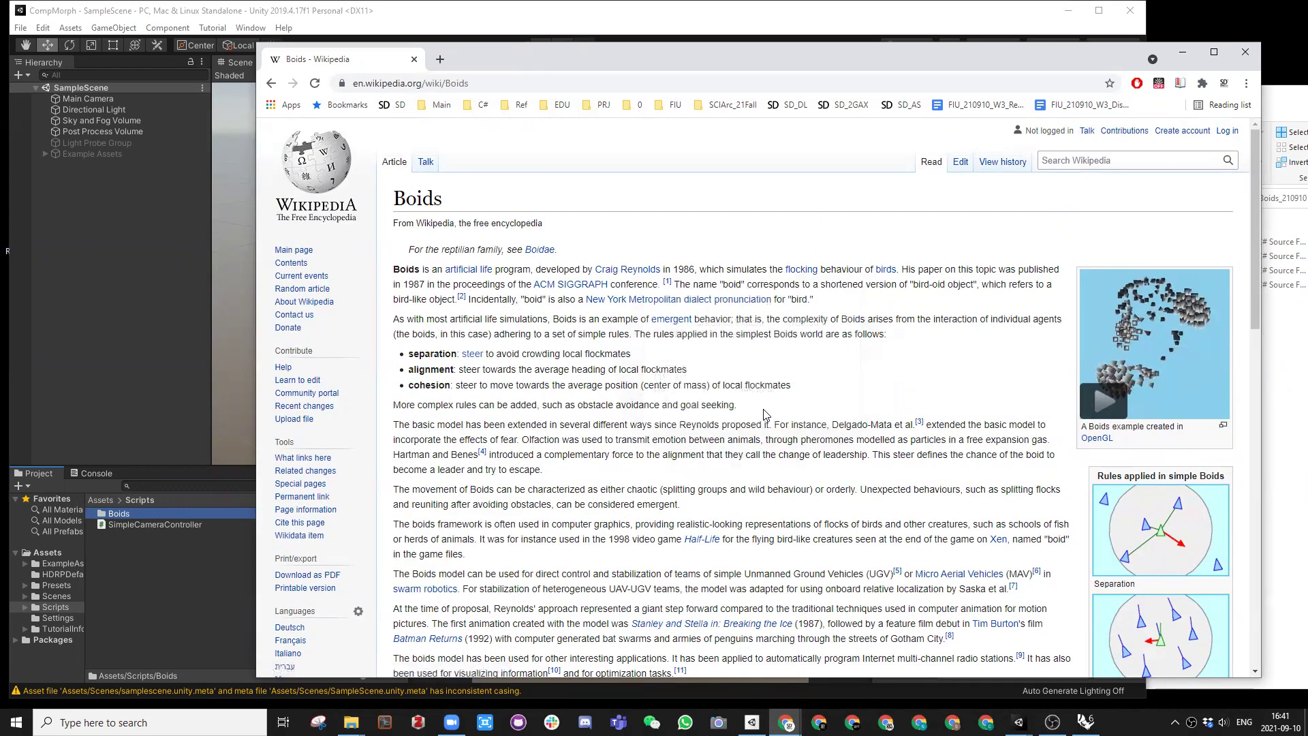
Step: Watch the article's OpenGL Boids example video, review the separation, alignment and cohesion rules, and move the browser out of the way
left_click(1103, 403)
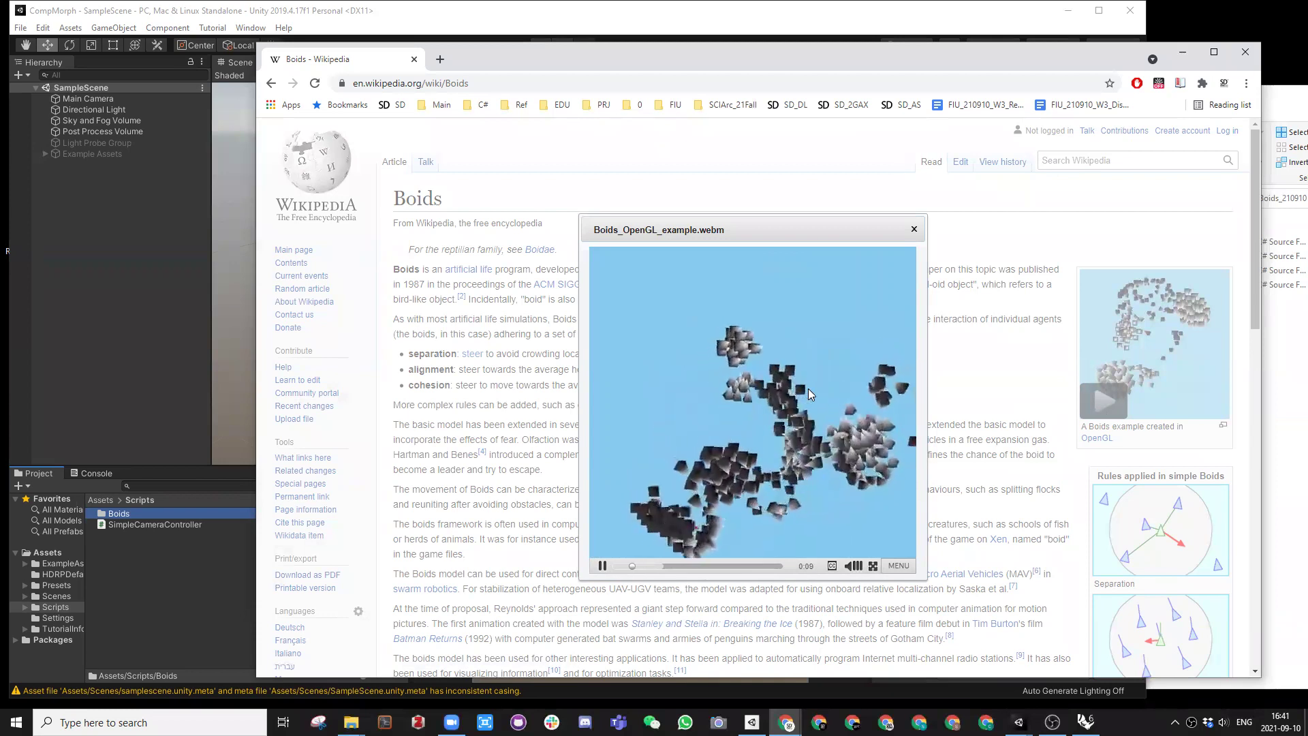
left_click(914, 229)
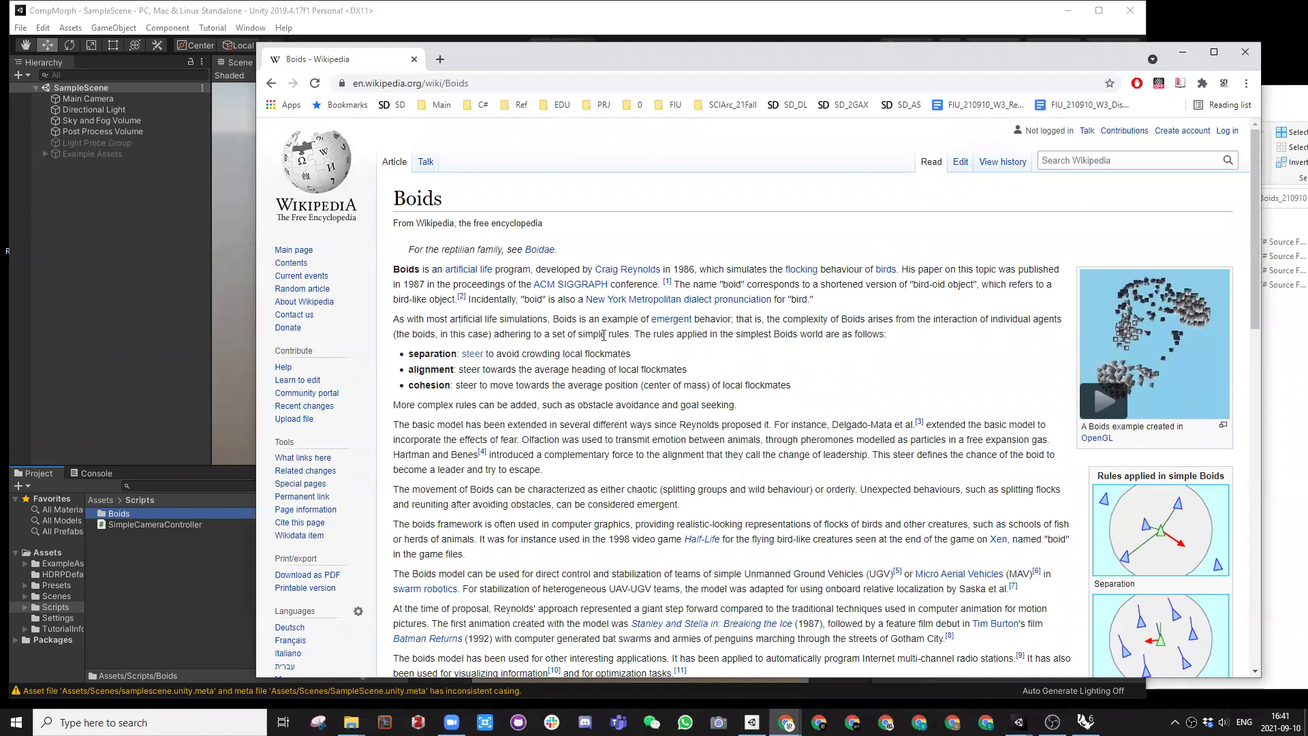
scroll(604, 335, "down", 1)
scroll(726, 357, "up", 1)
mouse_move(627, 272)
left_click_drag(617, 53, 607, 0)
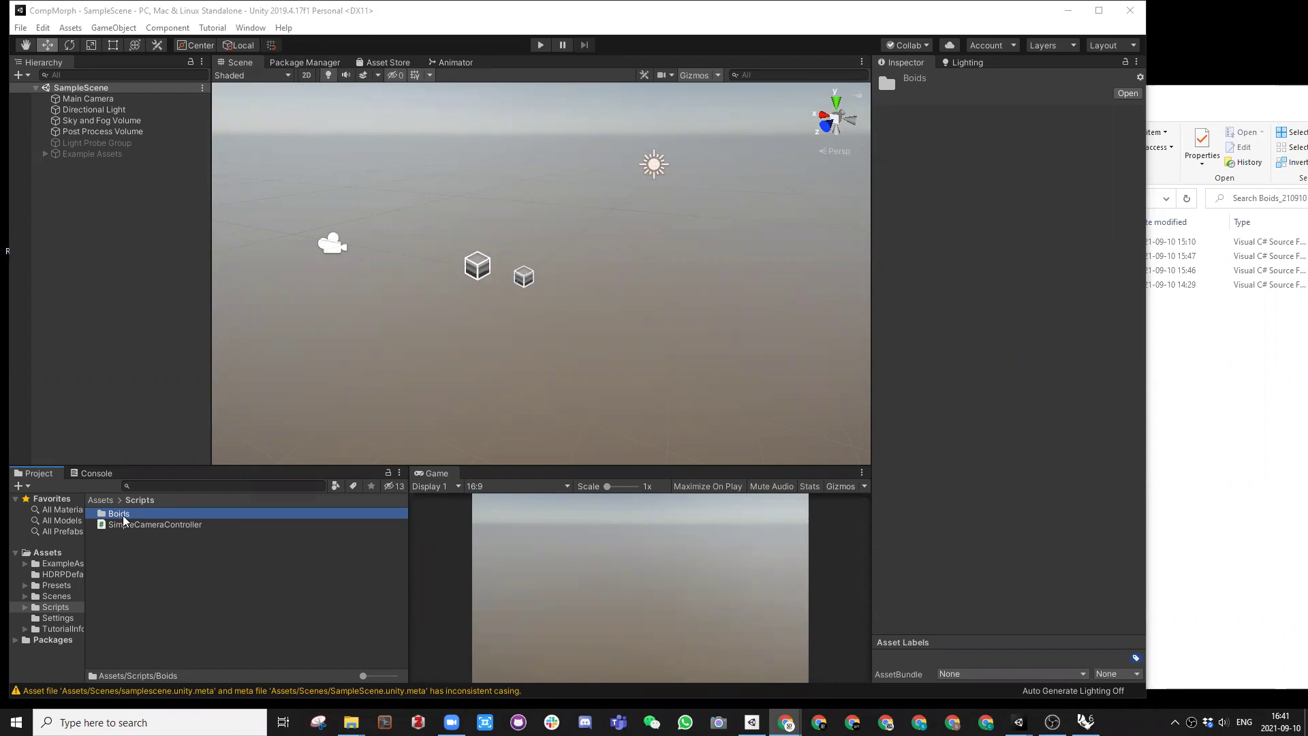
Step: Open the new Boids folder in Unity and place the Boids_210910 File Explorer window beside the project
left_click(122, 515)
left_click(131, 543)
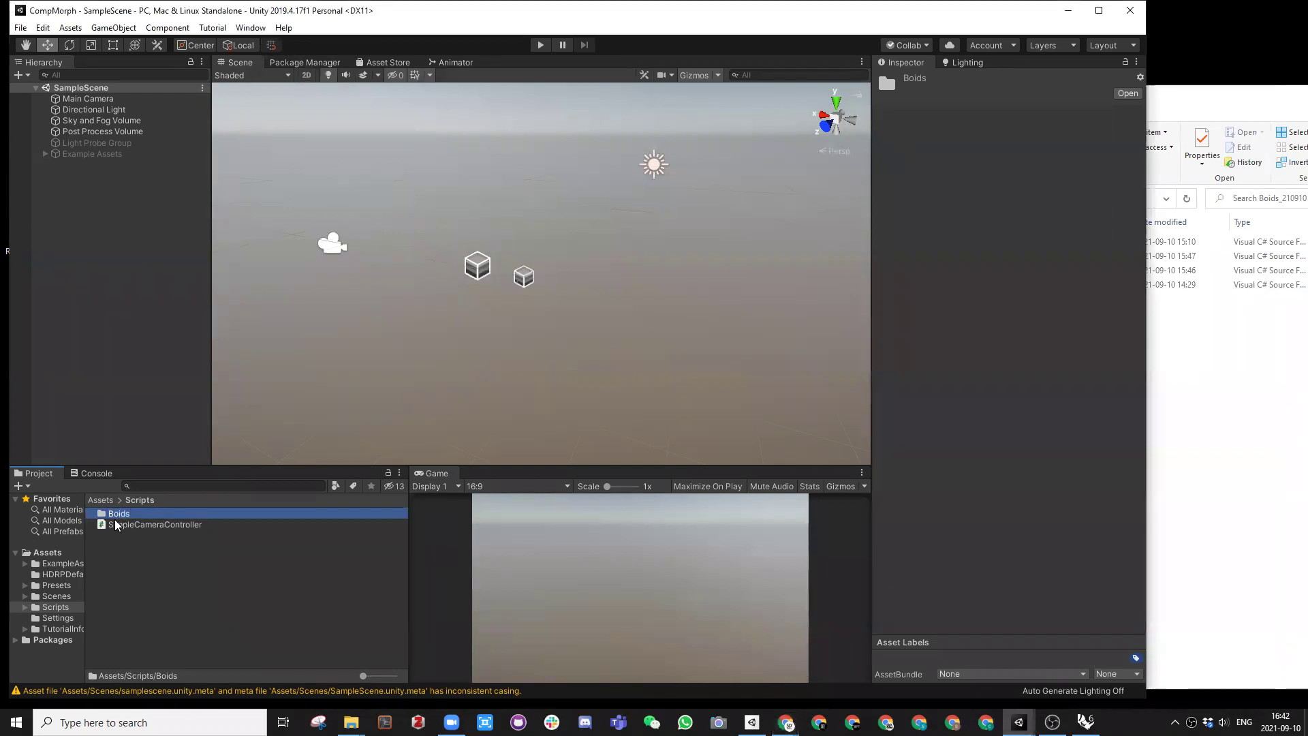
double_click(114, 514)
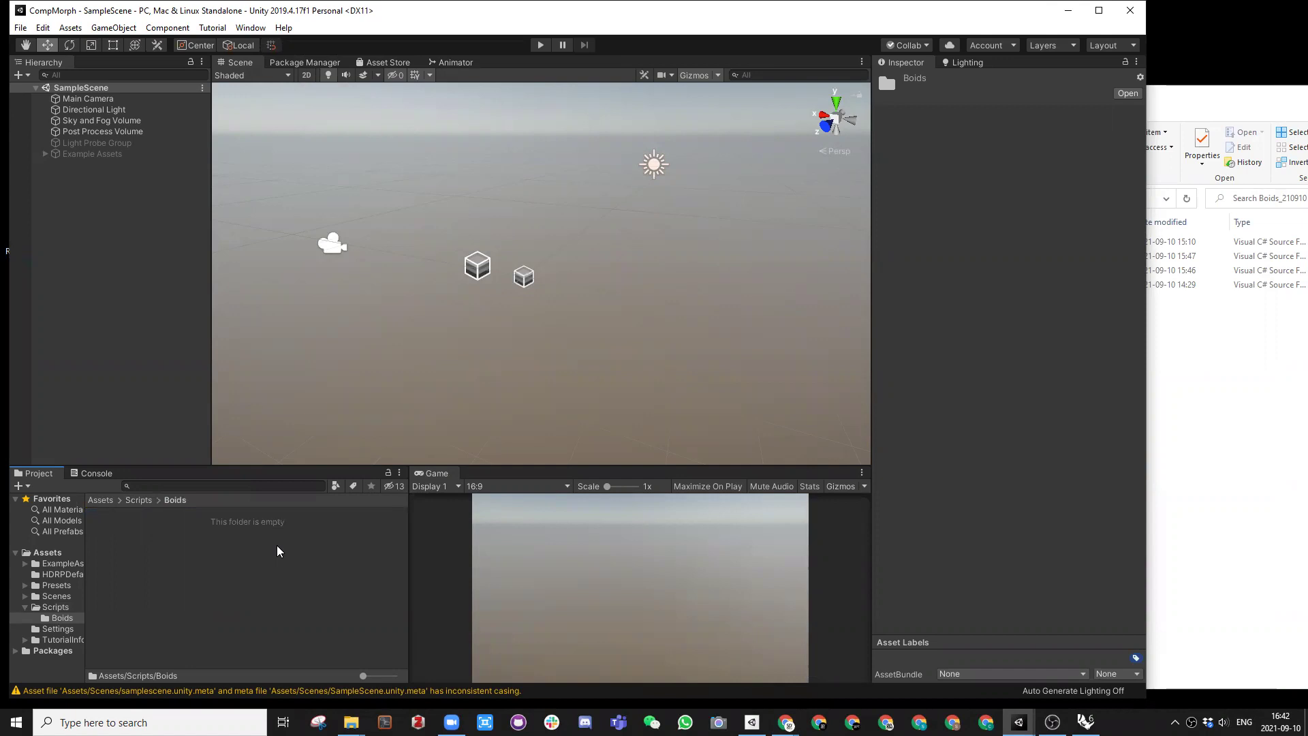
left_click(1207, 373)
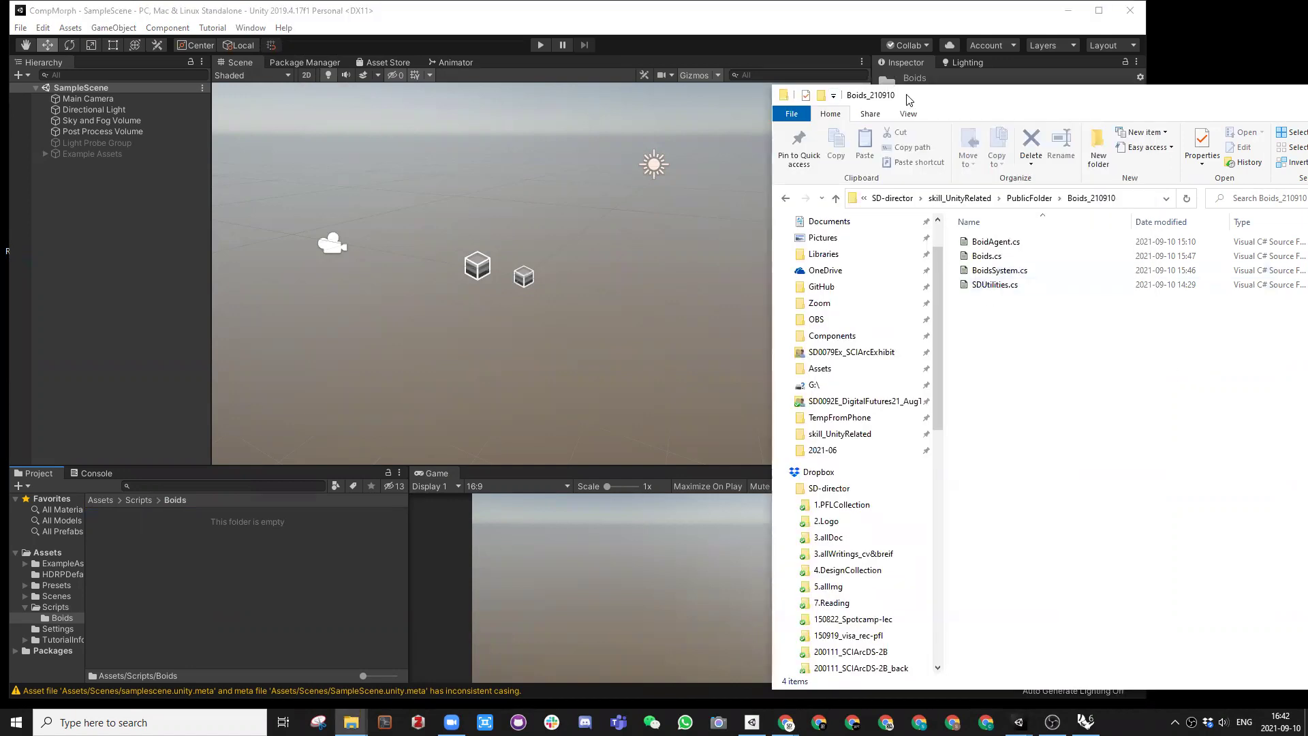
left_click_drag(910, 100, 1158, 91)
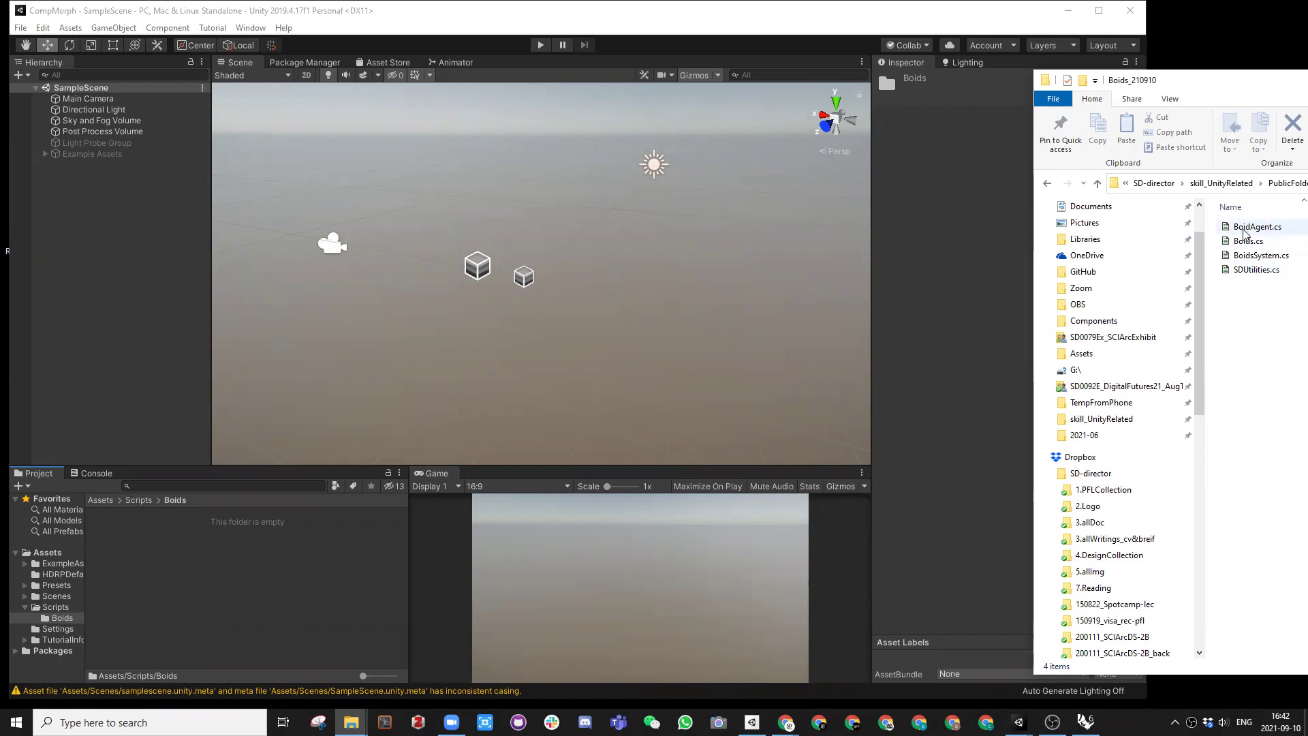
left_click_drag(1246, 86, 1212, 90)
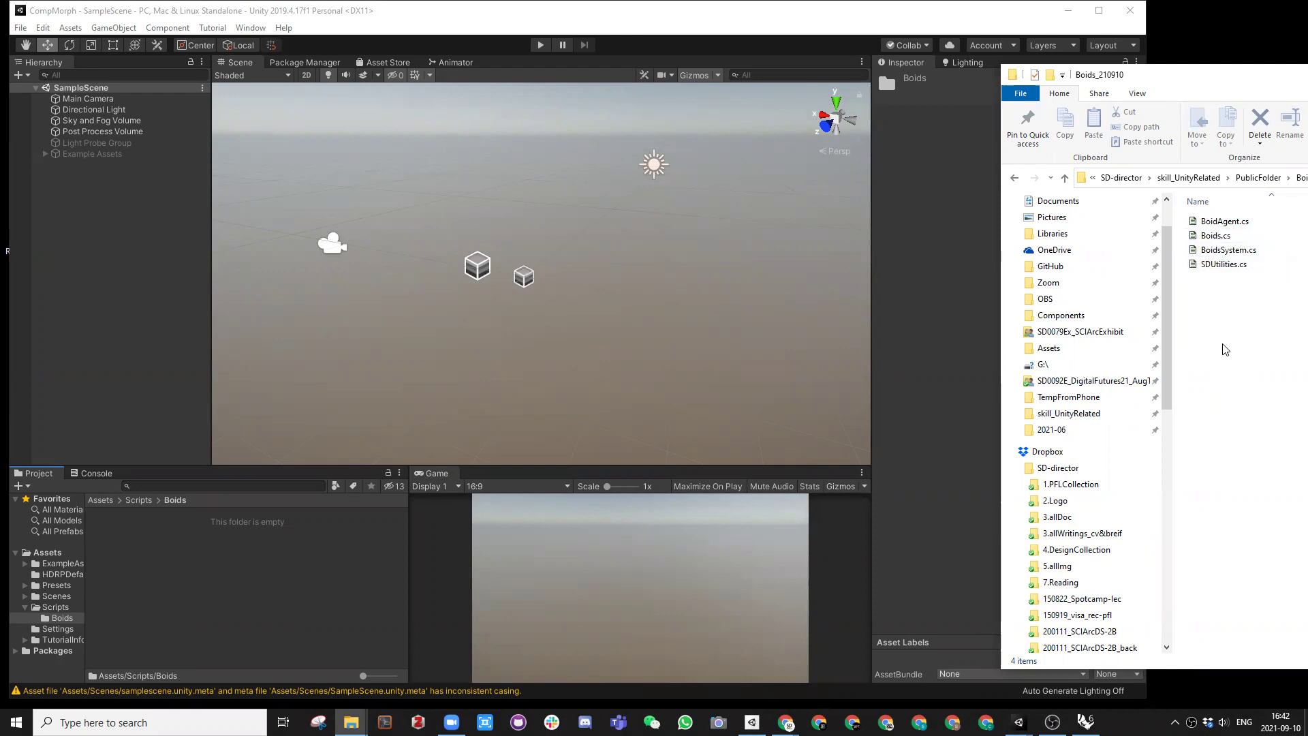
Step: Import BoidAgent.cs, Boids.cs, BoidsSystem.cs and SDUtilities.cs from Boids_210910 into the project's Scripts/Boids folder
left_click(1219, 225)
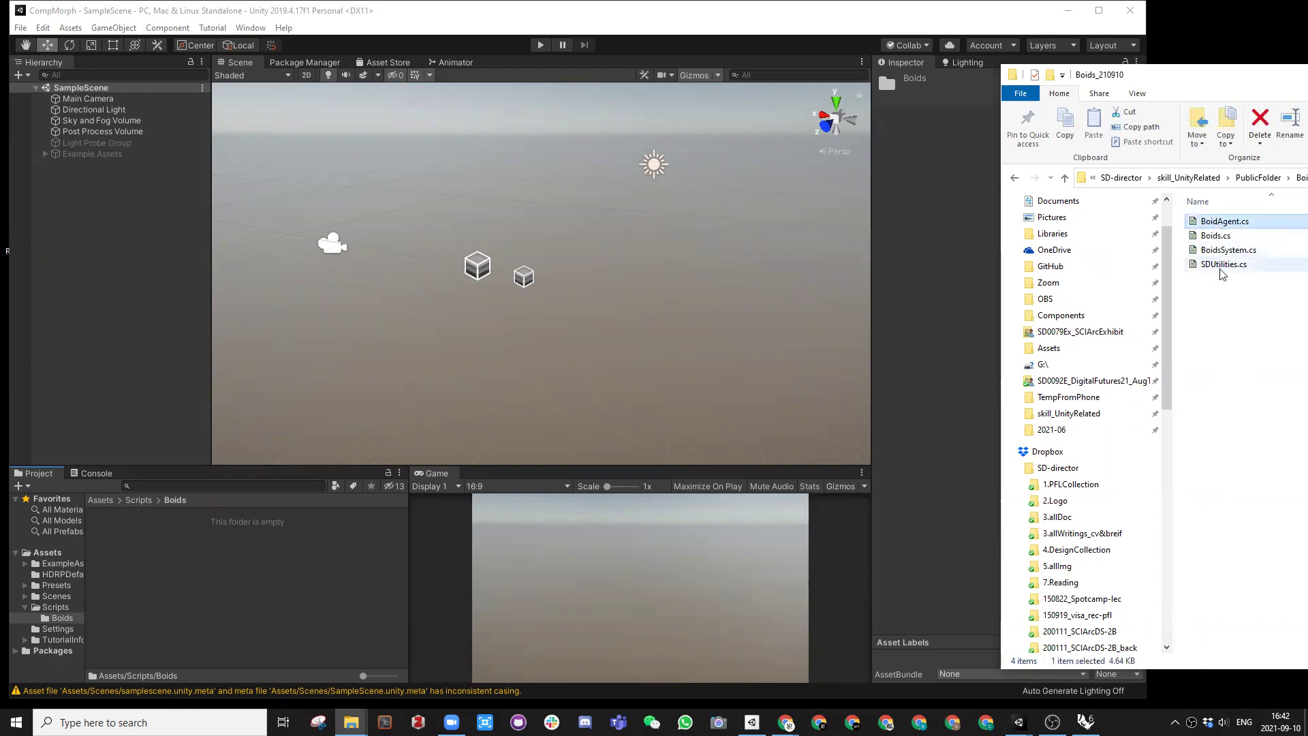
left_click(1220, 268, "shift")
left_click_drag(1199, 82, 699, 99)
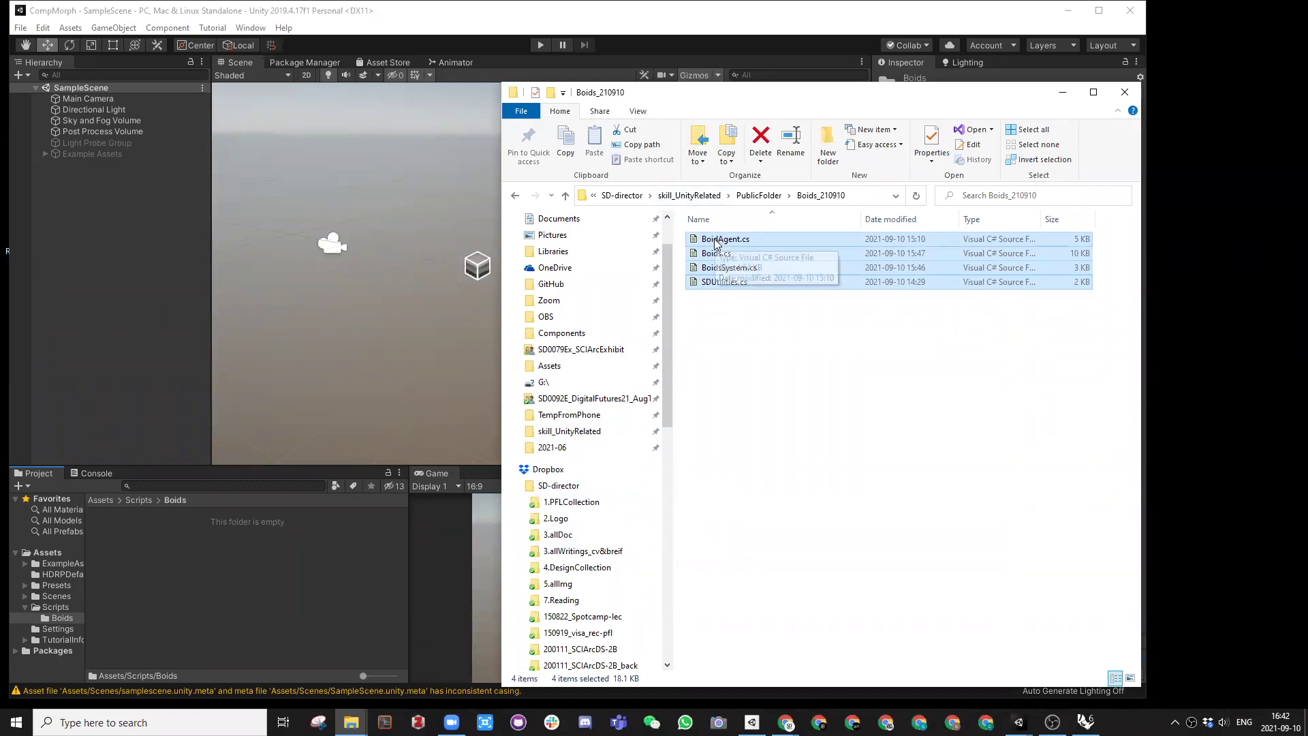
left_click_drag(715, 243, 144, 533)
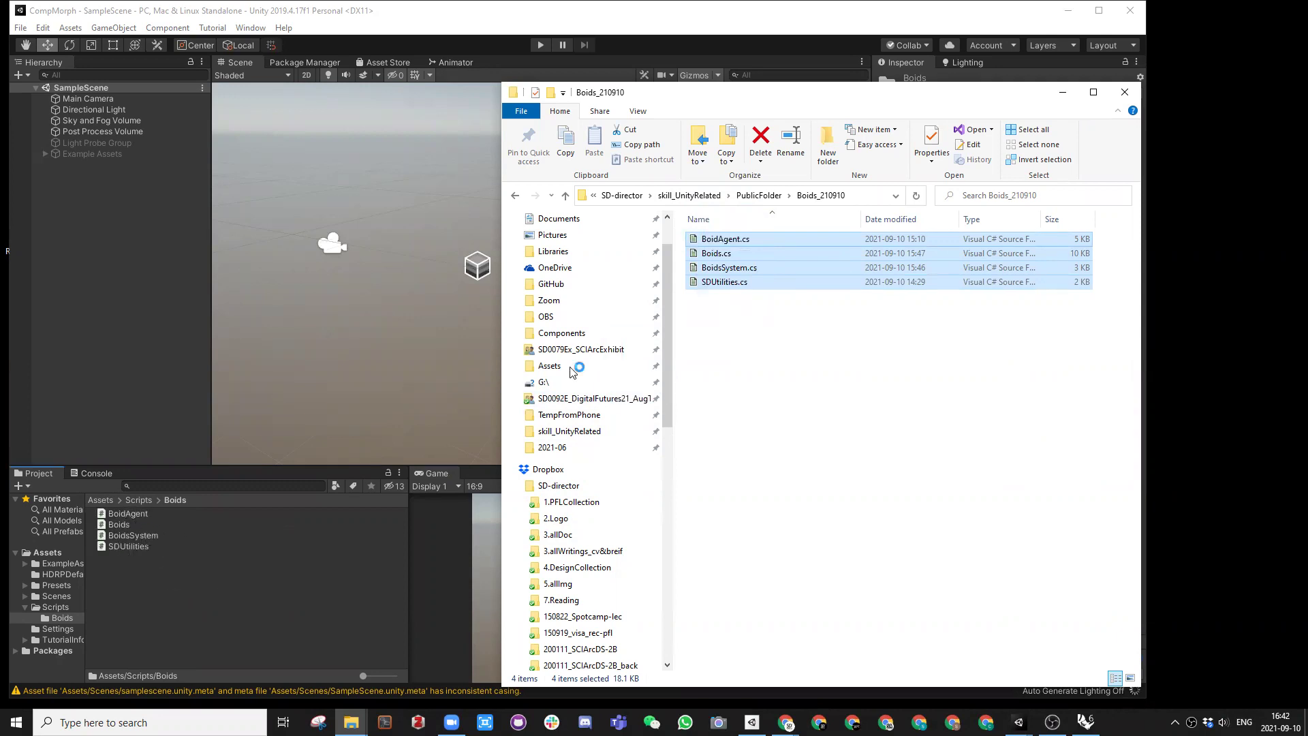
Step: Return to Unity, maximize its window, and check the Boids folder's contents from the Scripts folder
left_click(385, 236)
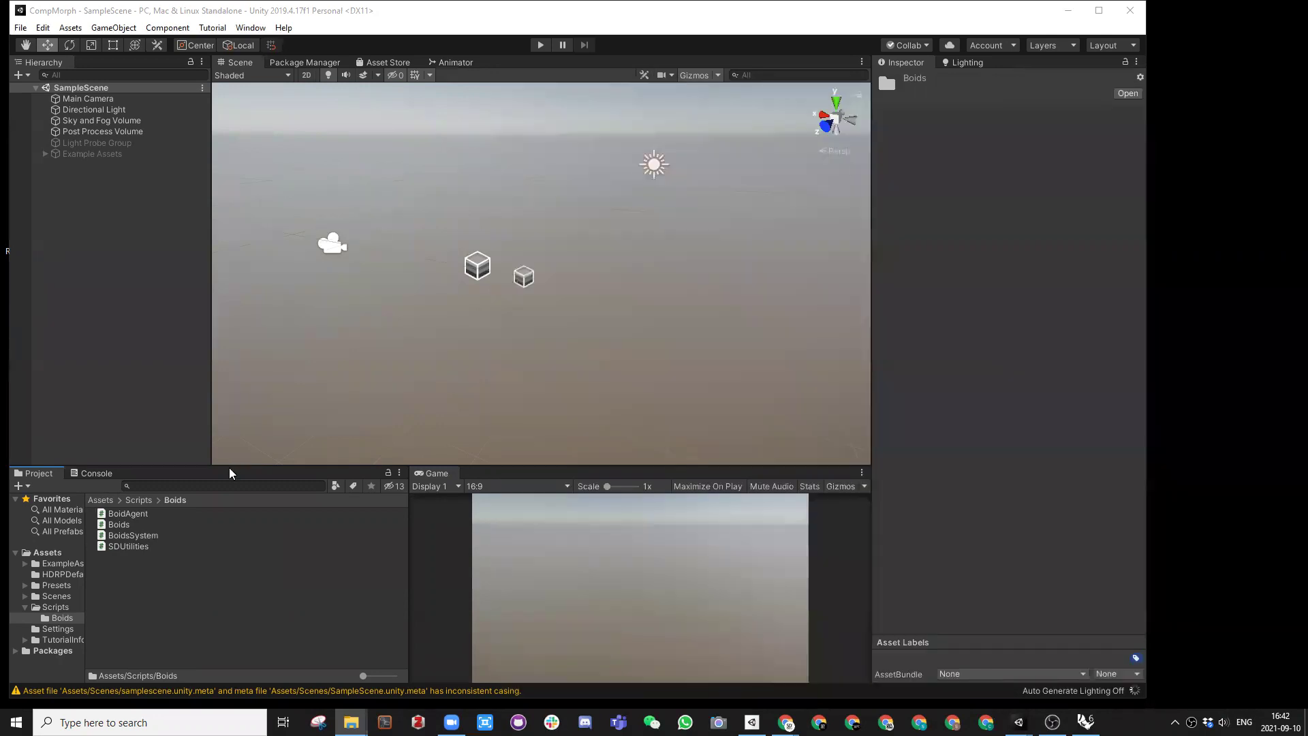
double_click(341, 17)
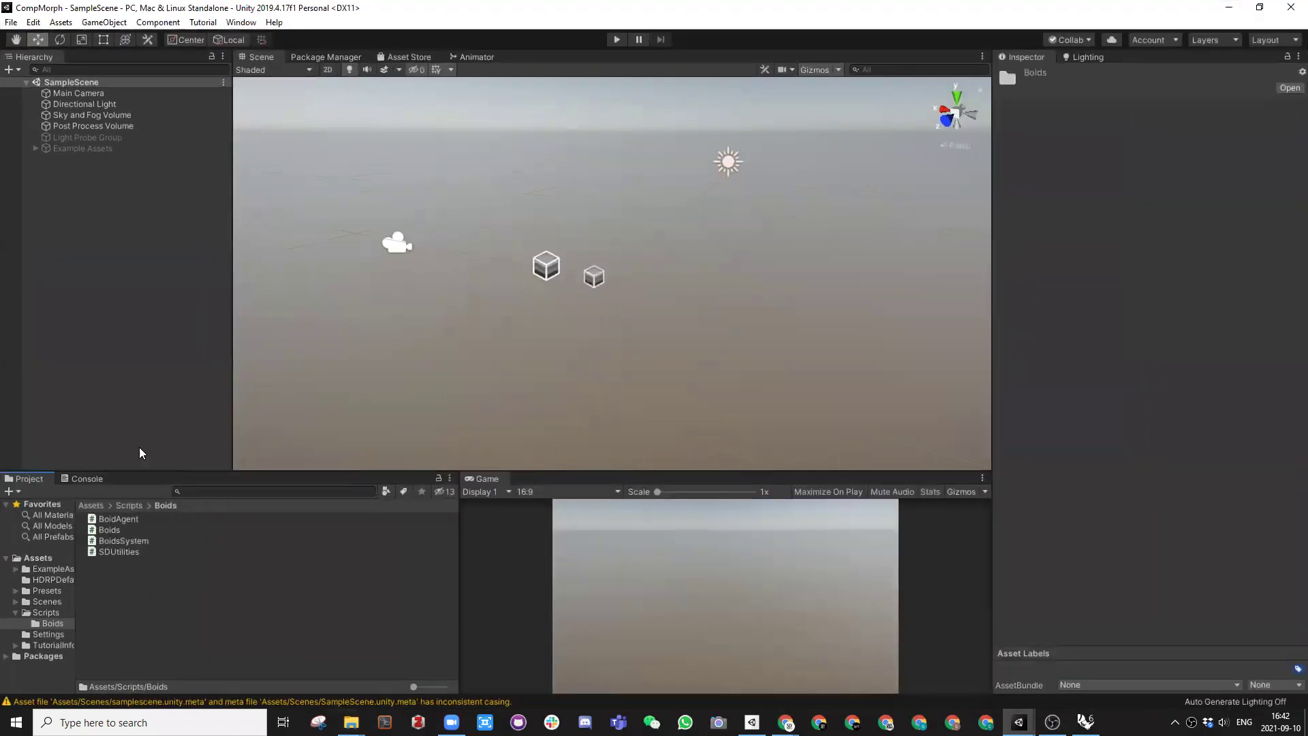
left_click(130, 505)
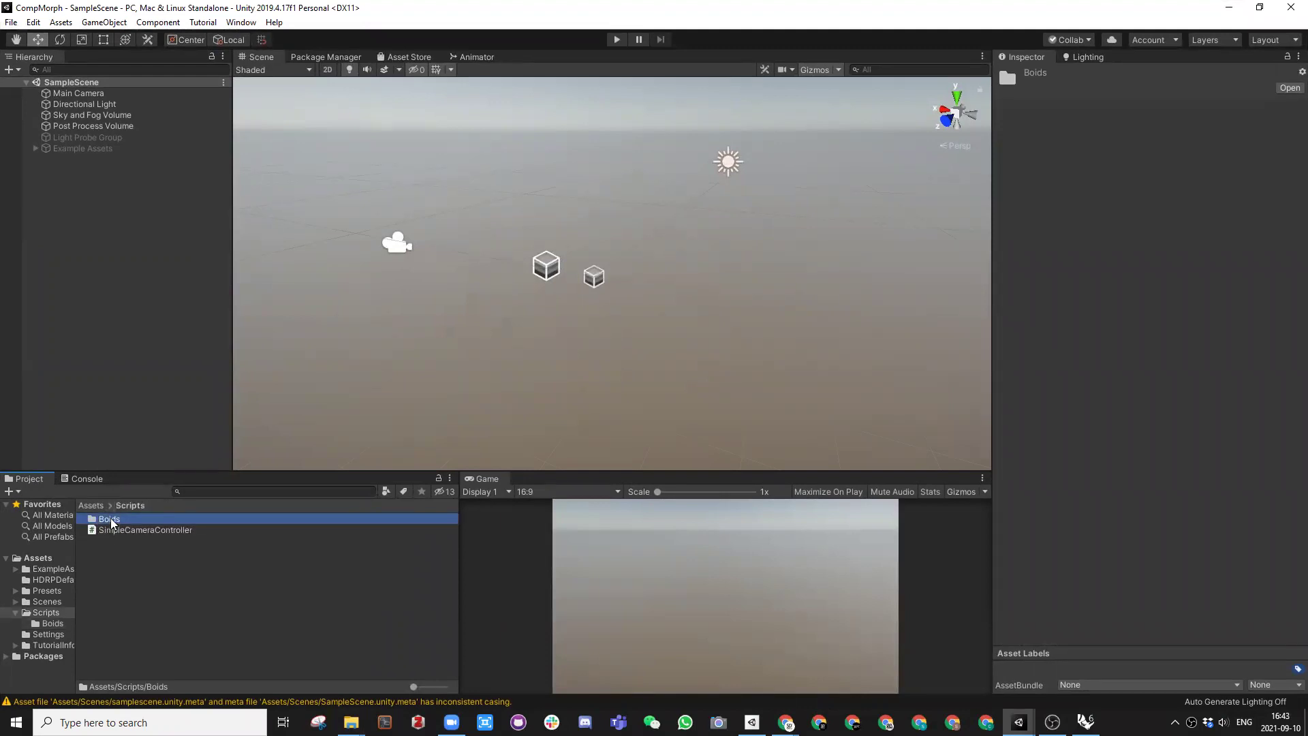
double_click(111, 521)
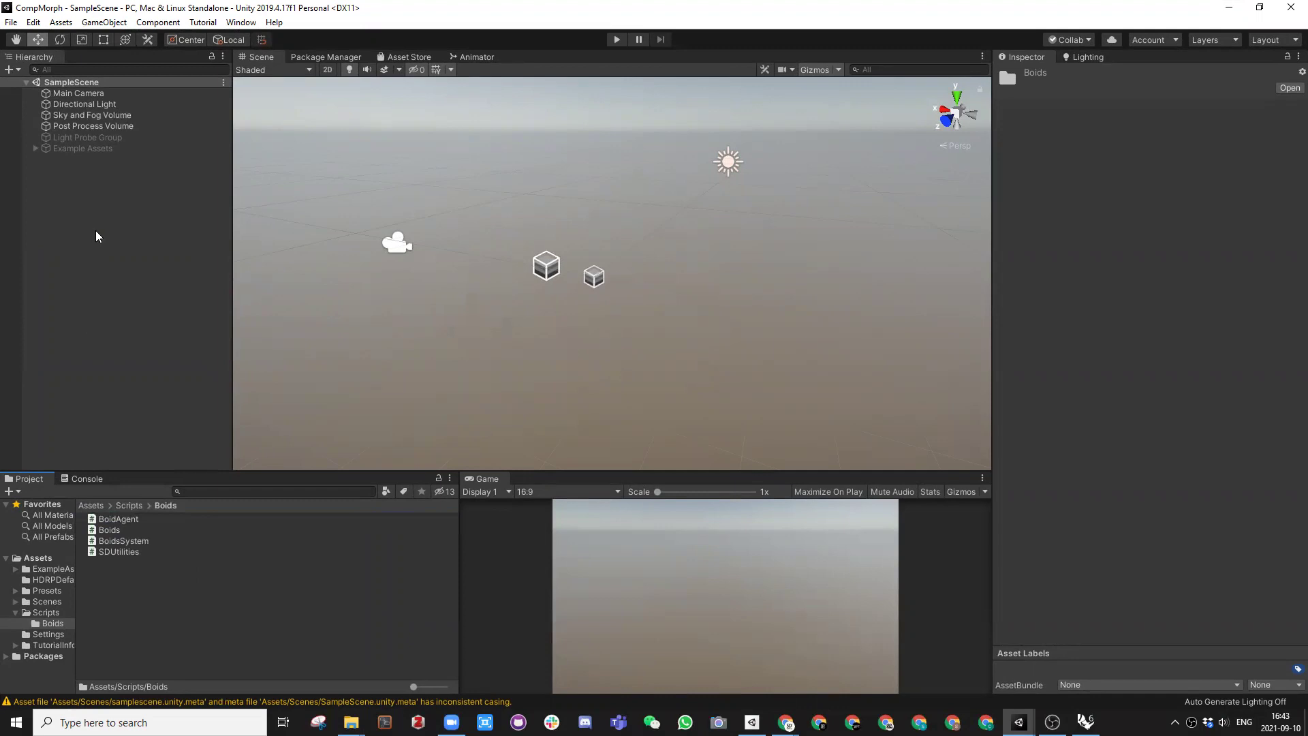
Step: Add a 3D cube object to SampleScene
left_click_drag(496, 247, 491, 304, "alt")
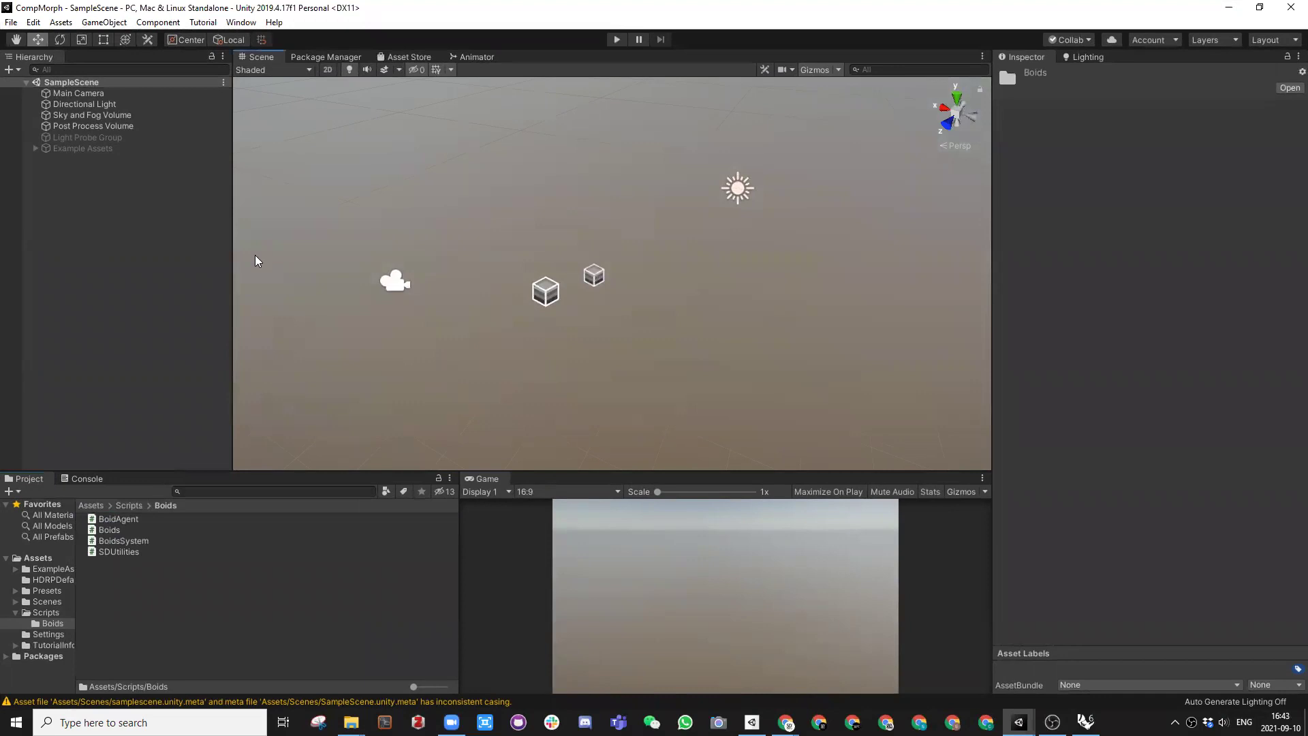
right_click(66, 197)
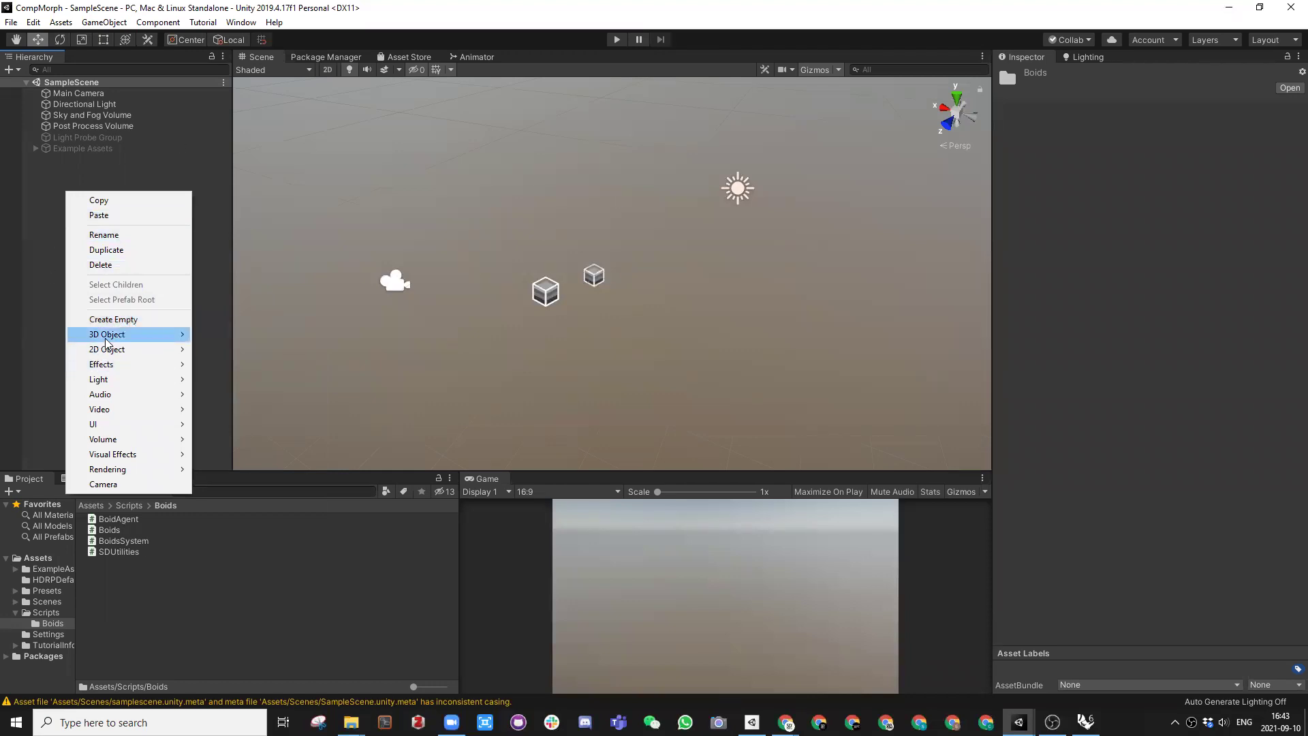
mouse_move(124, 340)
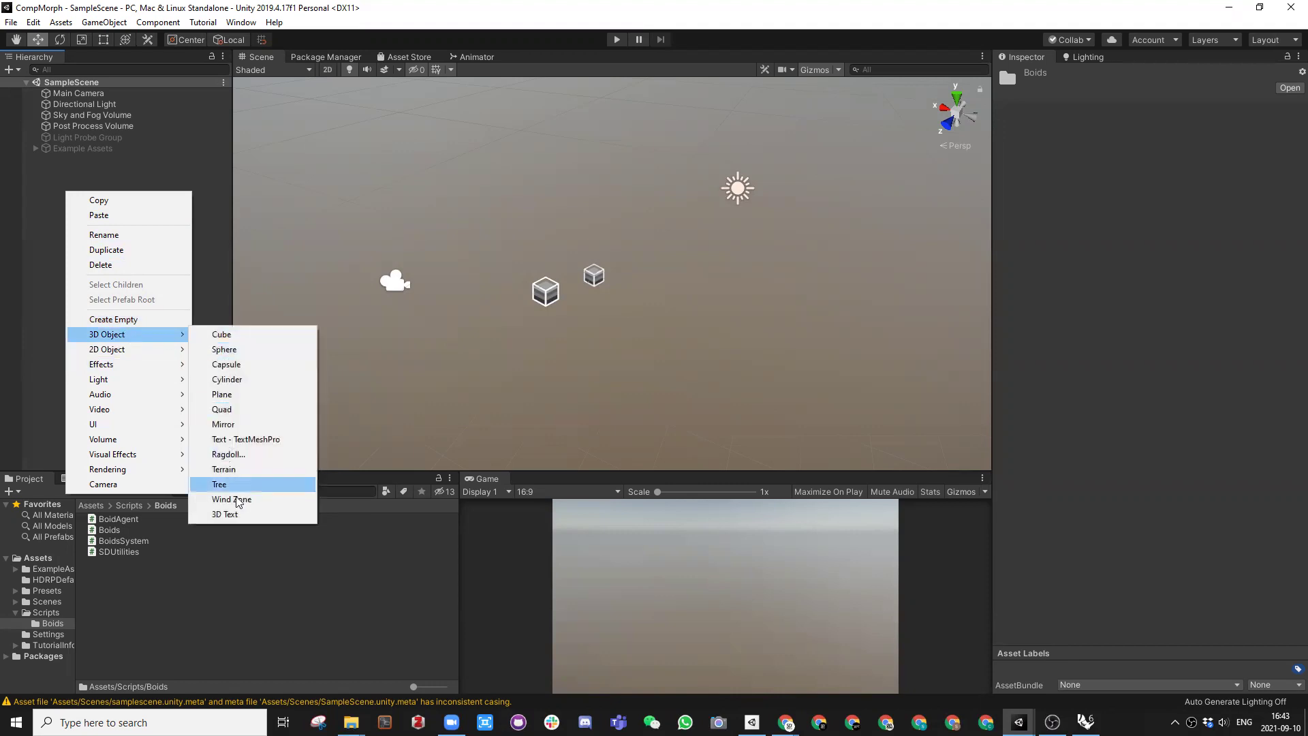
left_click(43, 282)
right_click(113, 258)
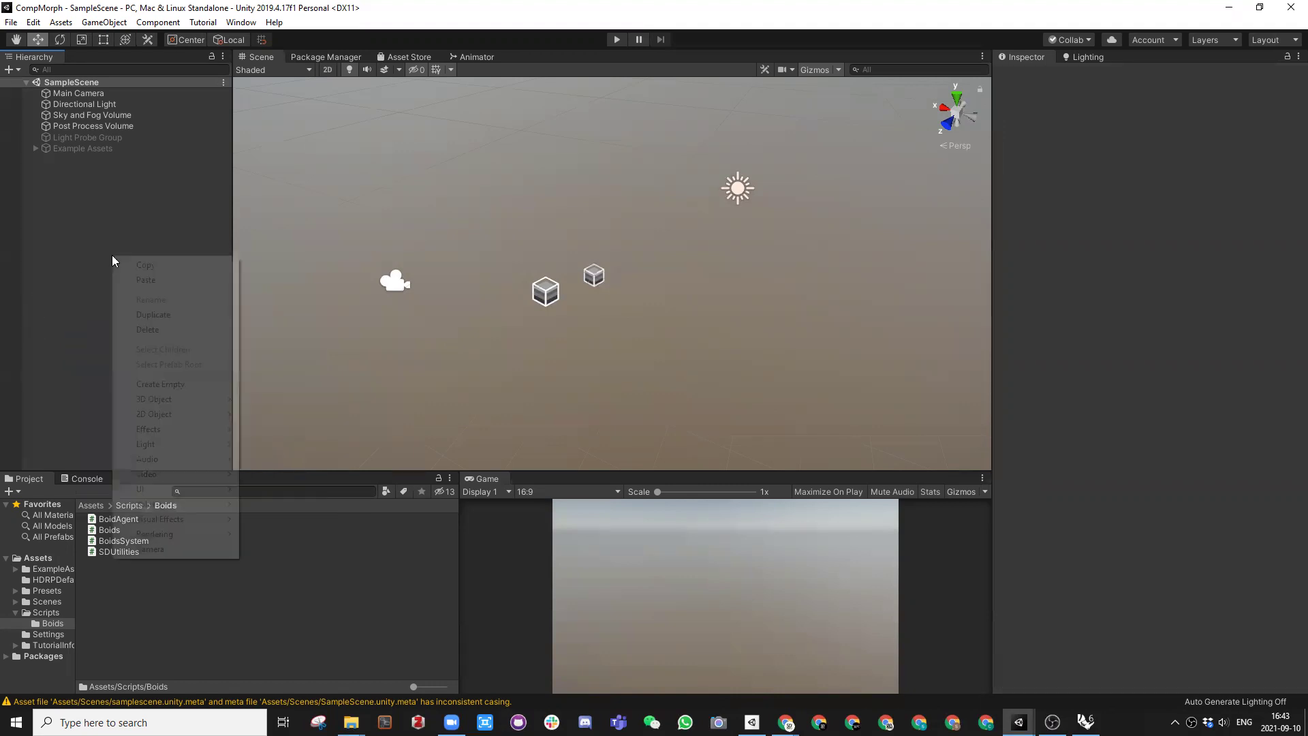
left_click(105, 22)
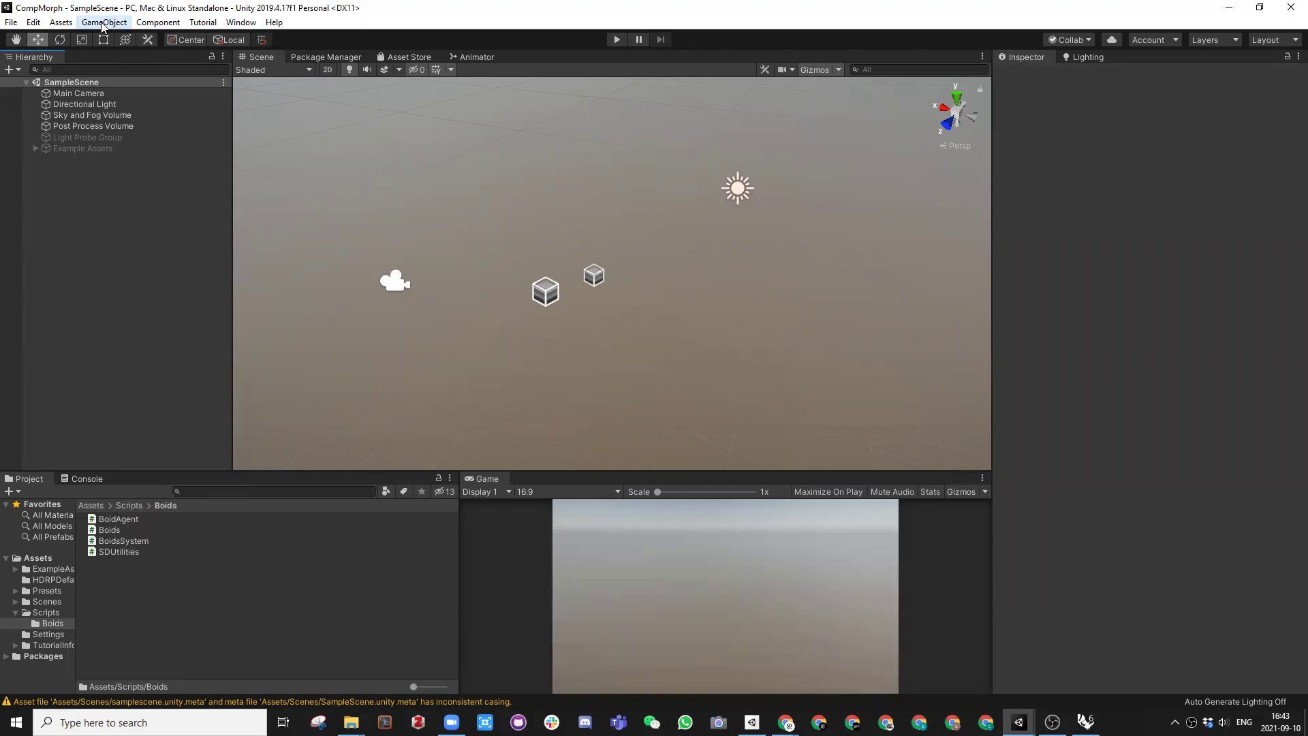
mouse_move(133, 71)
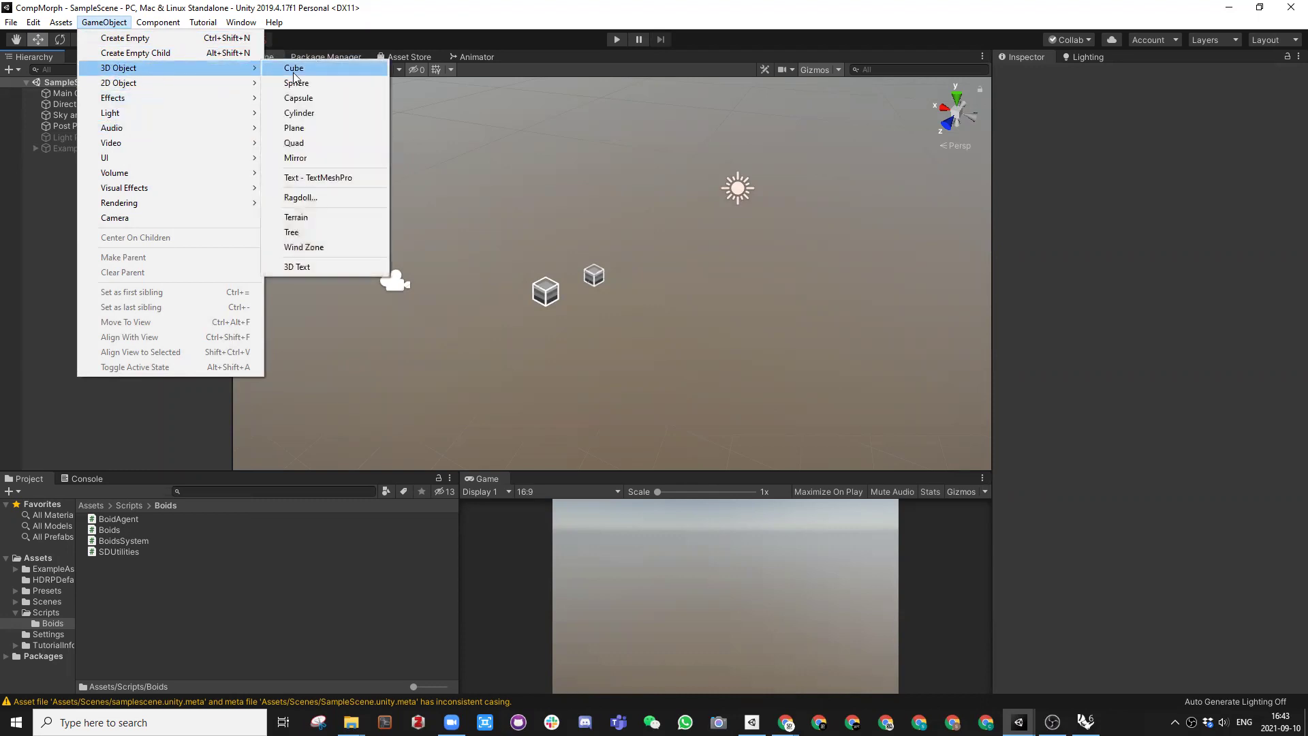
left_click(294, 71)
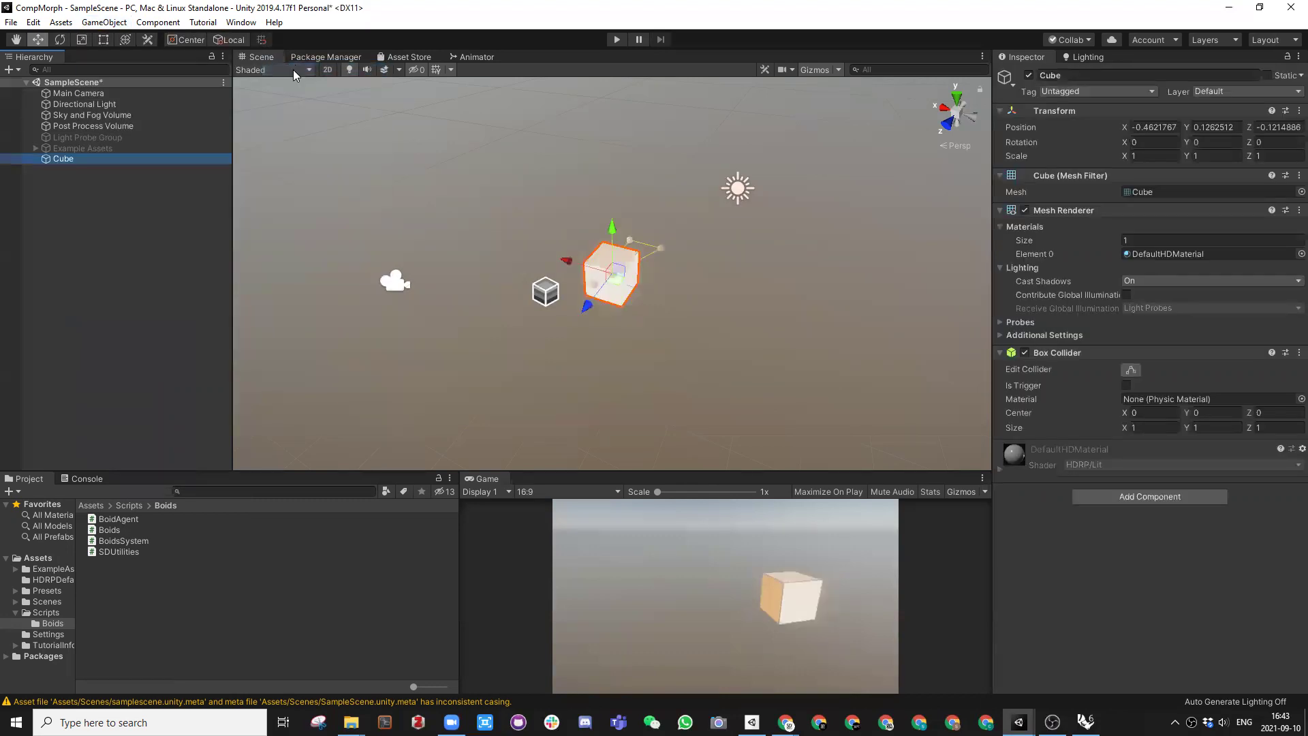
Step: Reset the position of the cube so that it sits at the world origin (0, 0, 0)
left_click_drag(466, 306, 525, 418, "alt")
left_click_drag(624, 285, 603, 331, "alt")
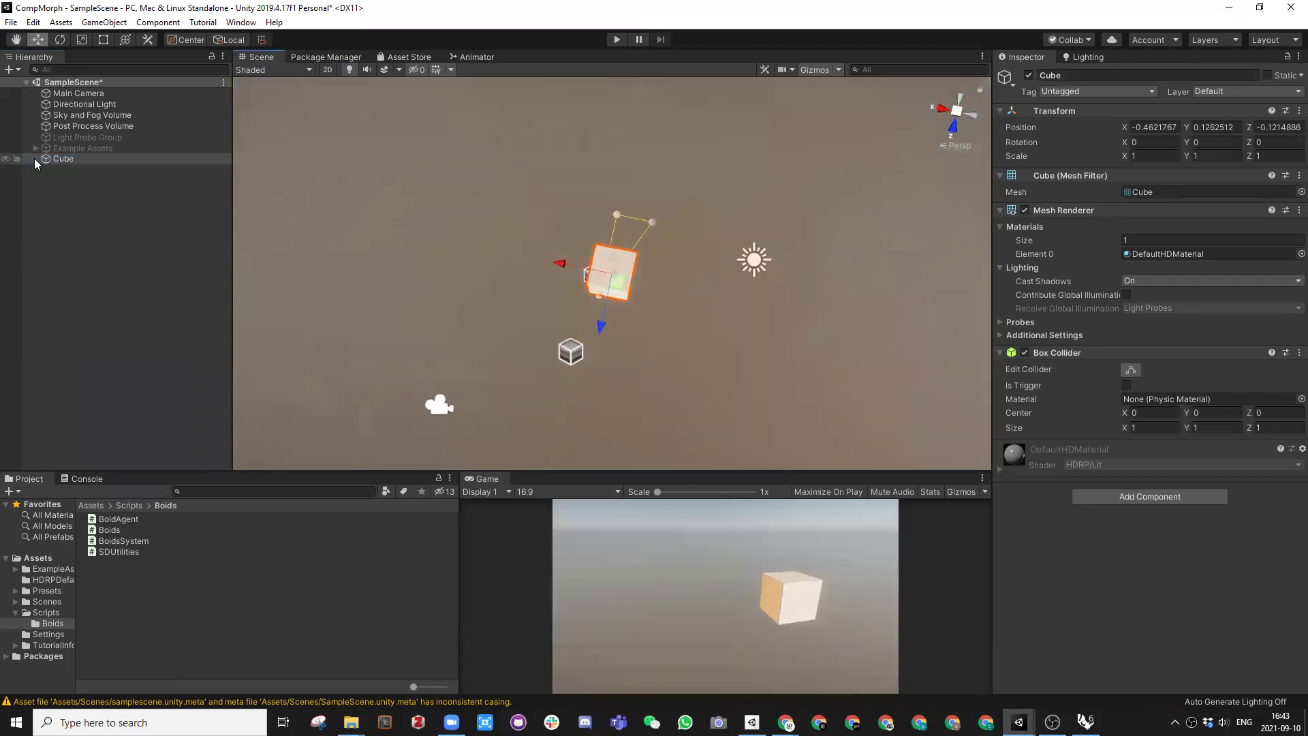
left_click(46, 176)
left_click(65, 159)
mouse_move(409, 287)
left_mouse_down("alt")
mouse_move(293, 104)
mouse_move(852, 259)
mouse_move(768, 266)
mouse_move(783, 202)
mouse_move(422, 293)
left_mouse_up("alt")
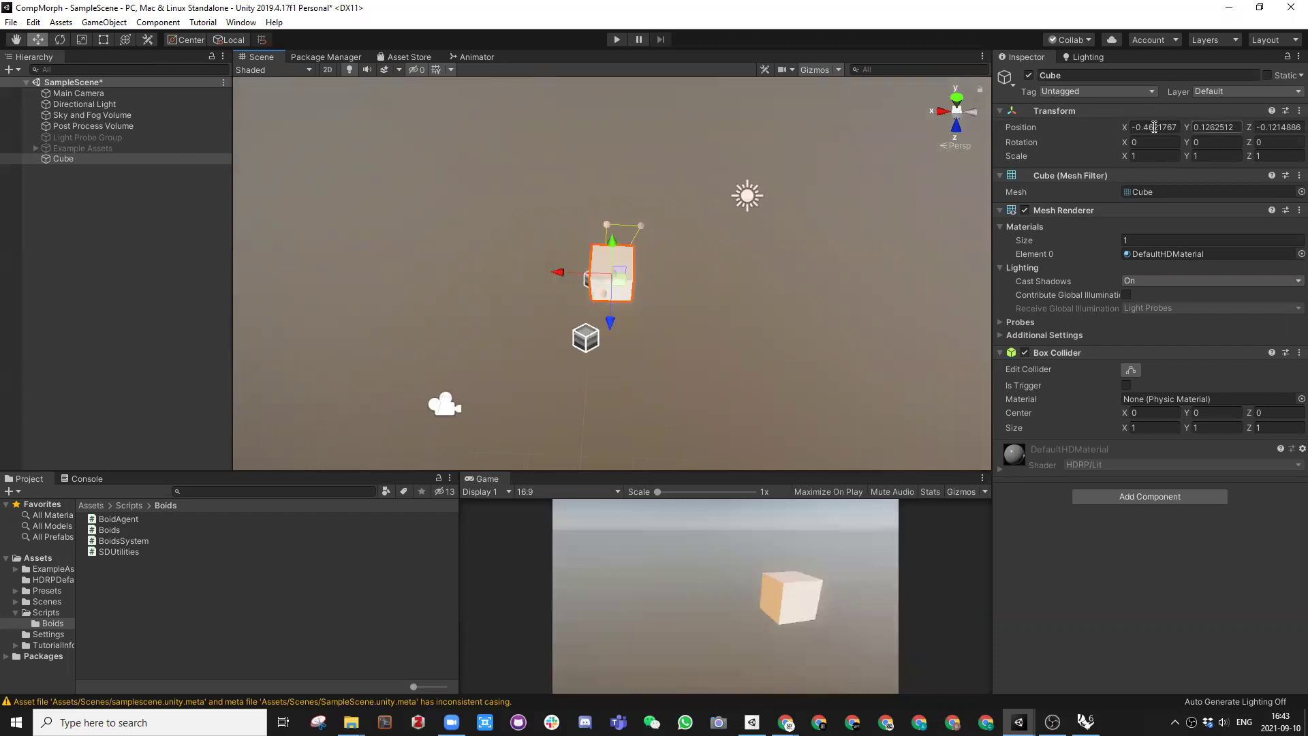
right_click(1059, 117)
left_click(1086, 126)
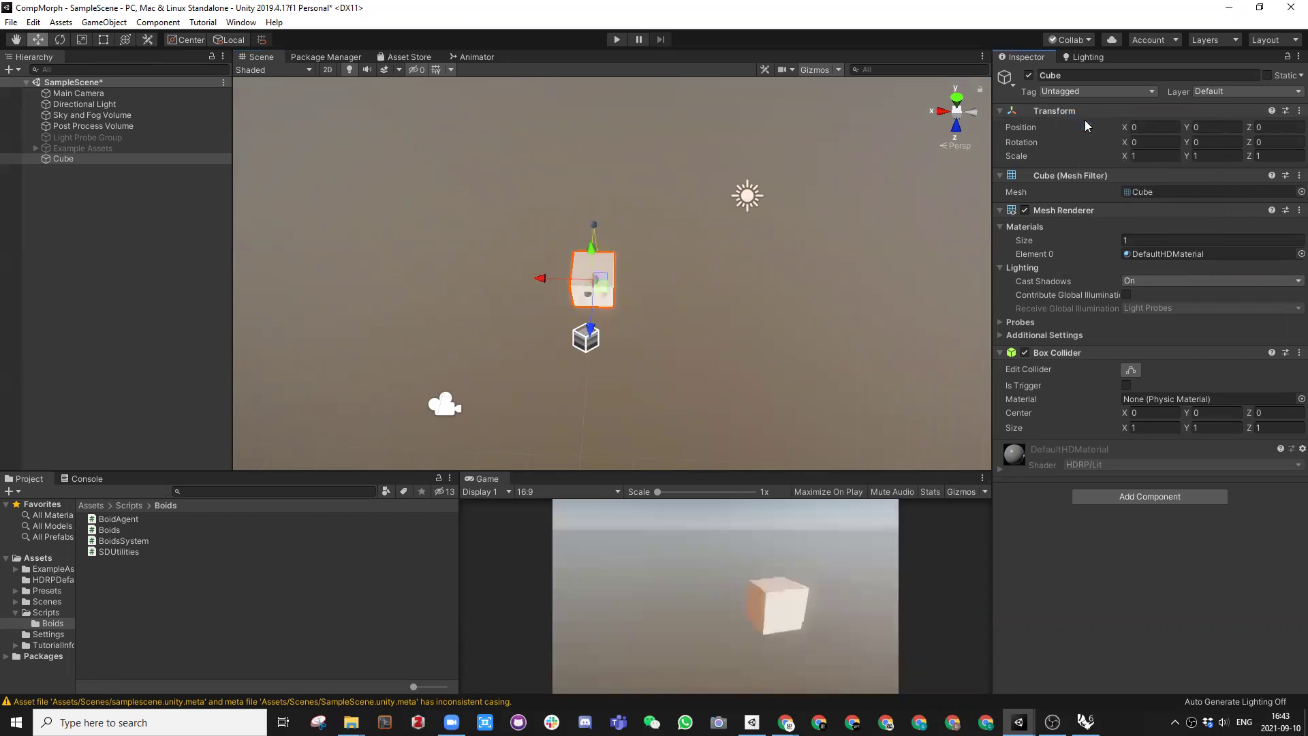
Step: Examine the cube at the origin from several sides, near and far, along with its axis handles
key("alt")
left_click_drag(540, 280, 716, 249, "alt")
scroll(605, 307, "up", 8)
left_click_drag(604, 307, 543, 200, "alt")
scroll(553, 226, "down", 5)
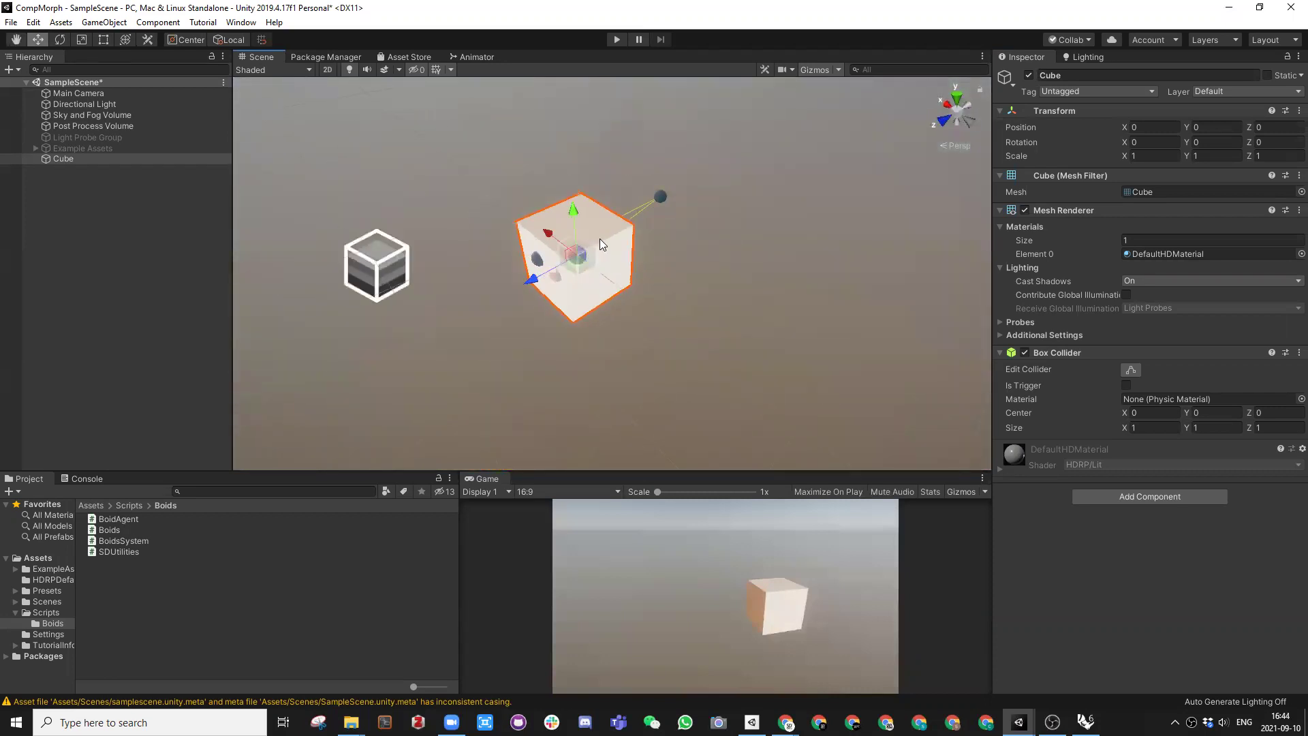
left_click_drag(615, 248, 675, 277, "alt")
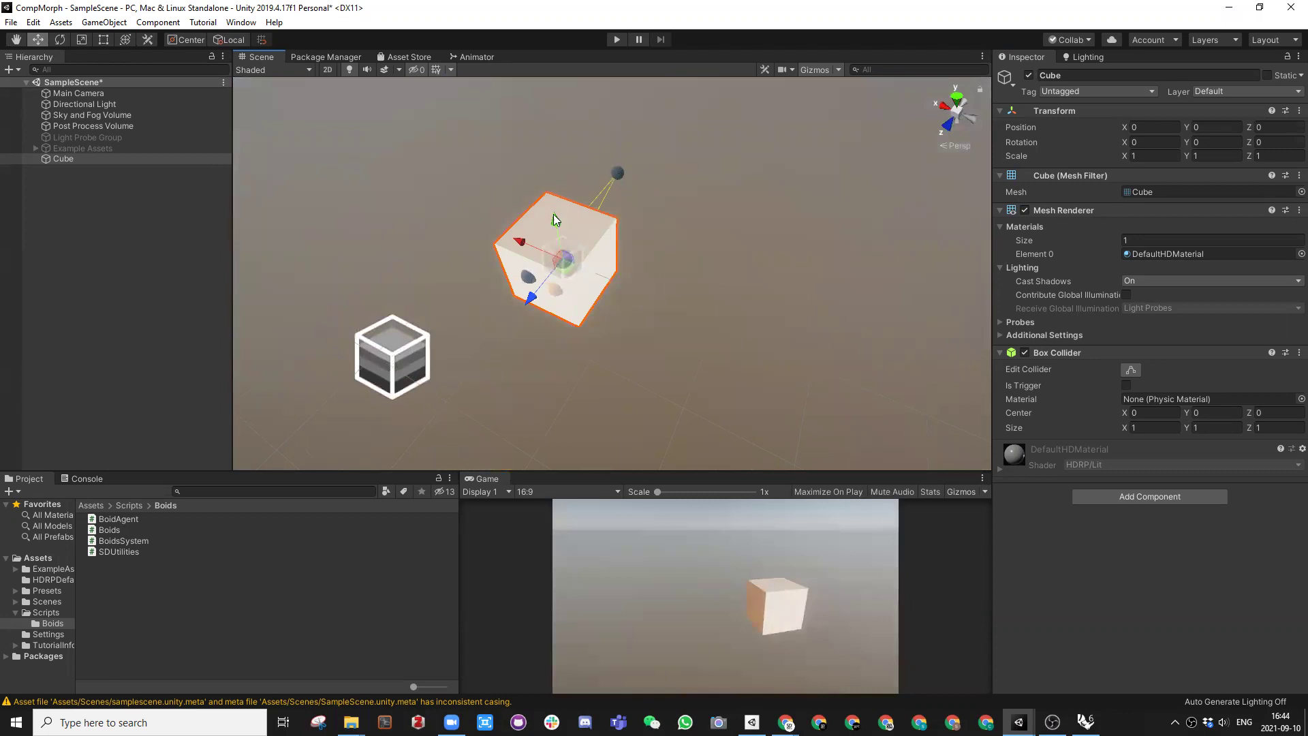
left_click(613, 250)
left_click(558, 239)
left_click_drag(605, 184, 605, 211, "alt")
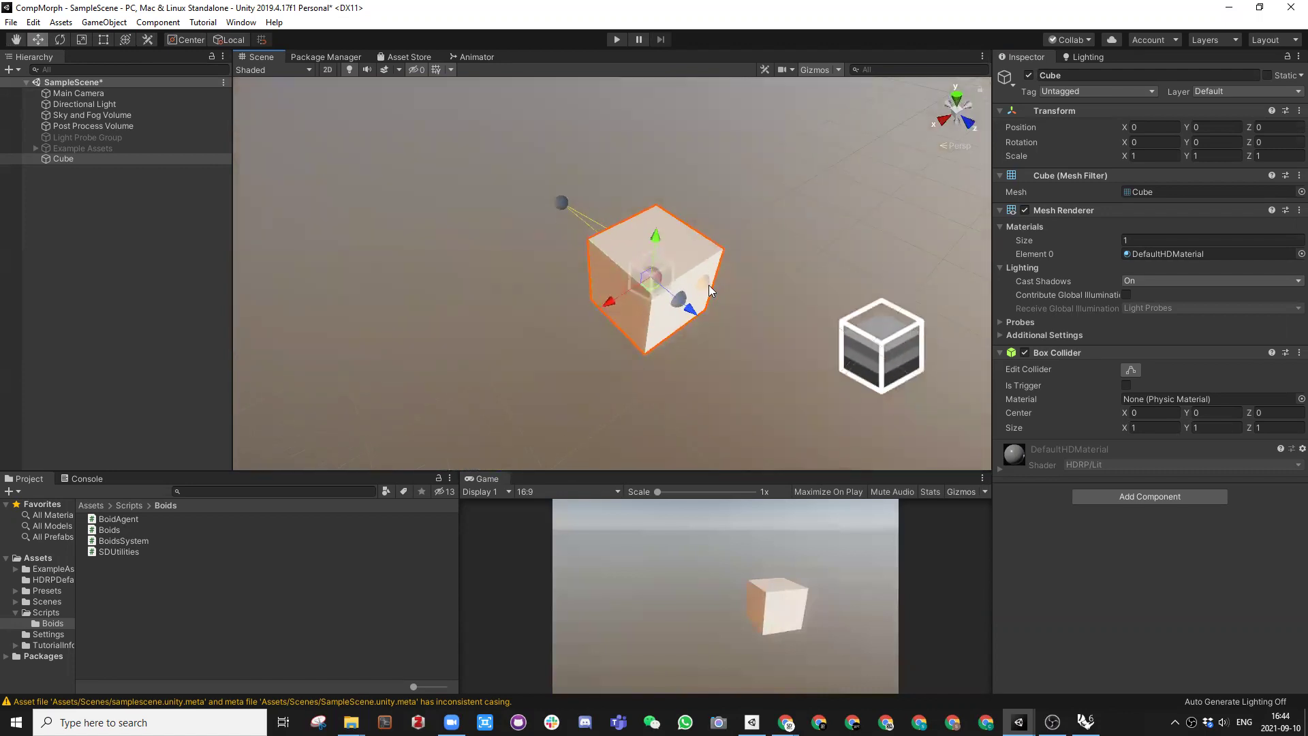
left_click_drag(768, 289, 540, 297, "alt")
scroll(667, 279, "down", 2)
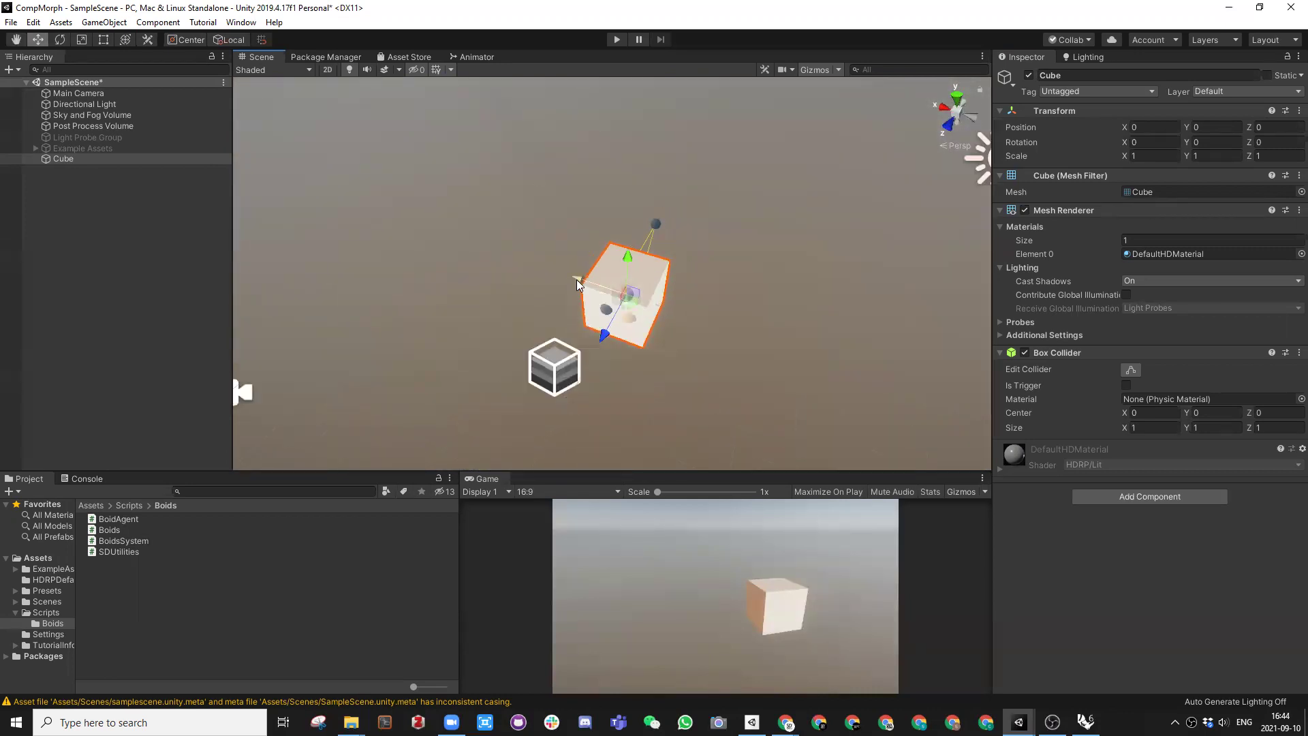
scroll(666, 346, "up", 3)
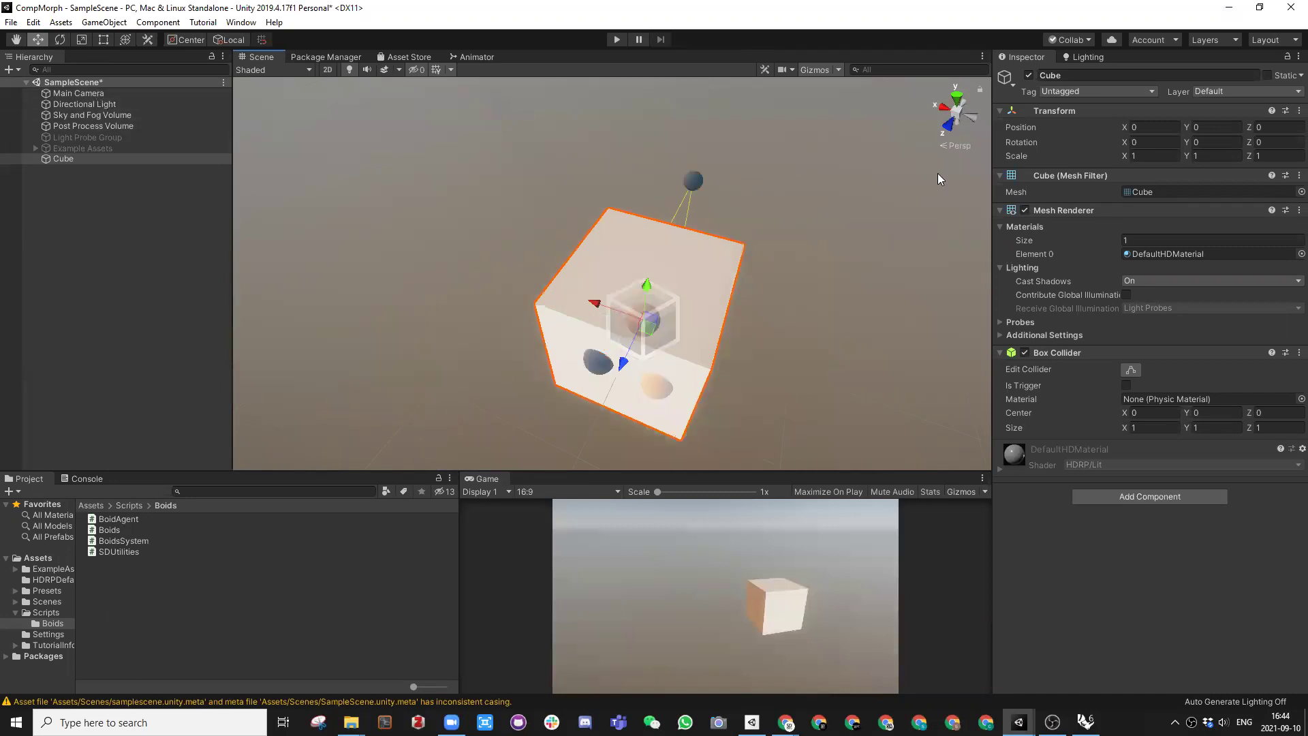
left_click_drag(663, 230, 475, 266, "alt")
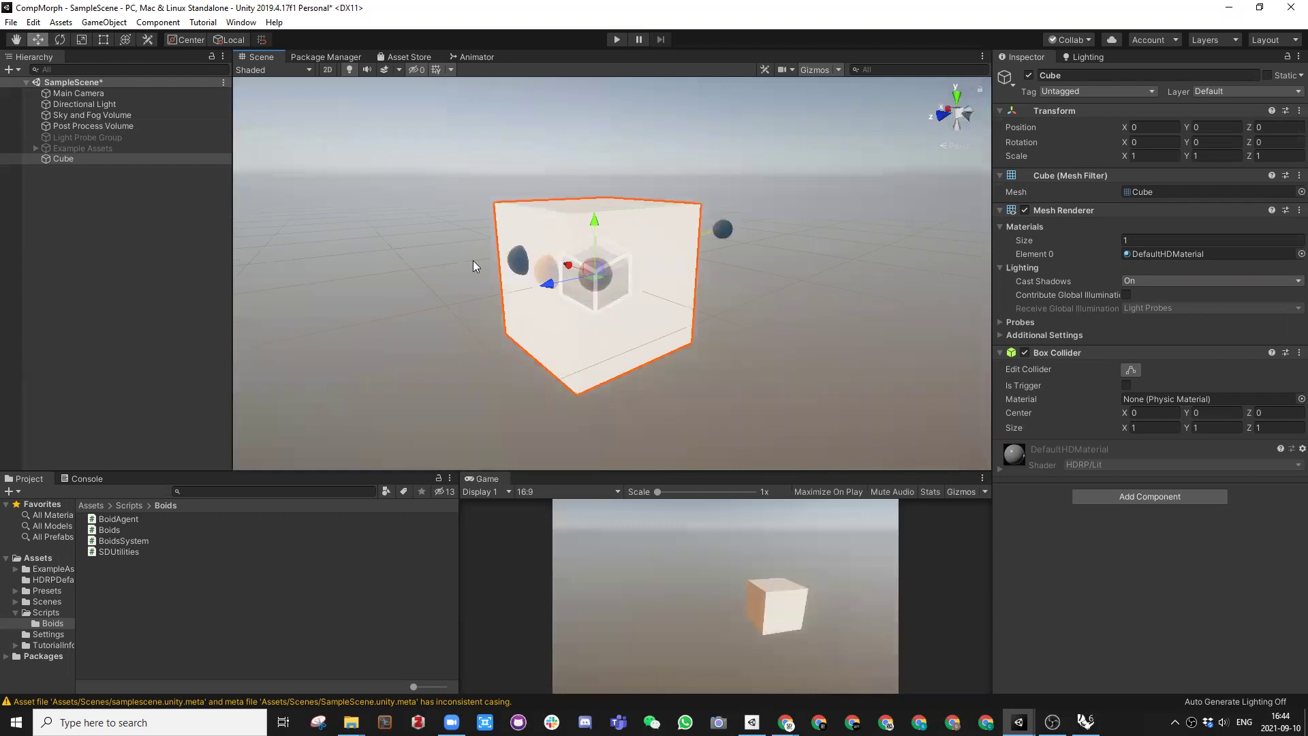
Step: Hide all gizmo icons in the Scene view so that only the cube shows
scroll(598, 264, "down", 10)
left_click_drag(607, 263, 675, 272, "alt")
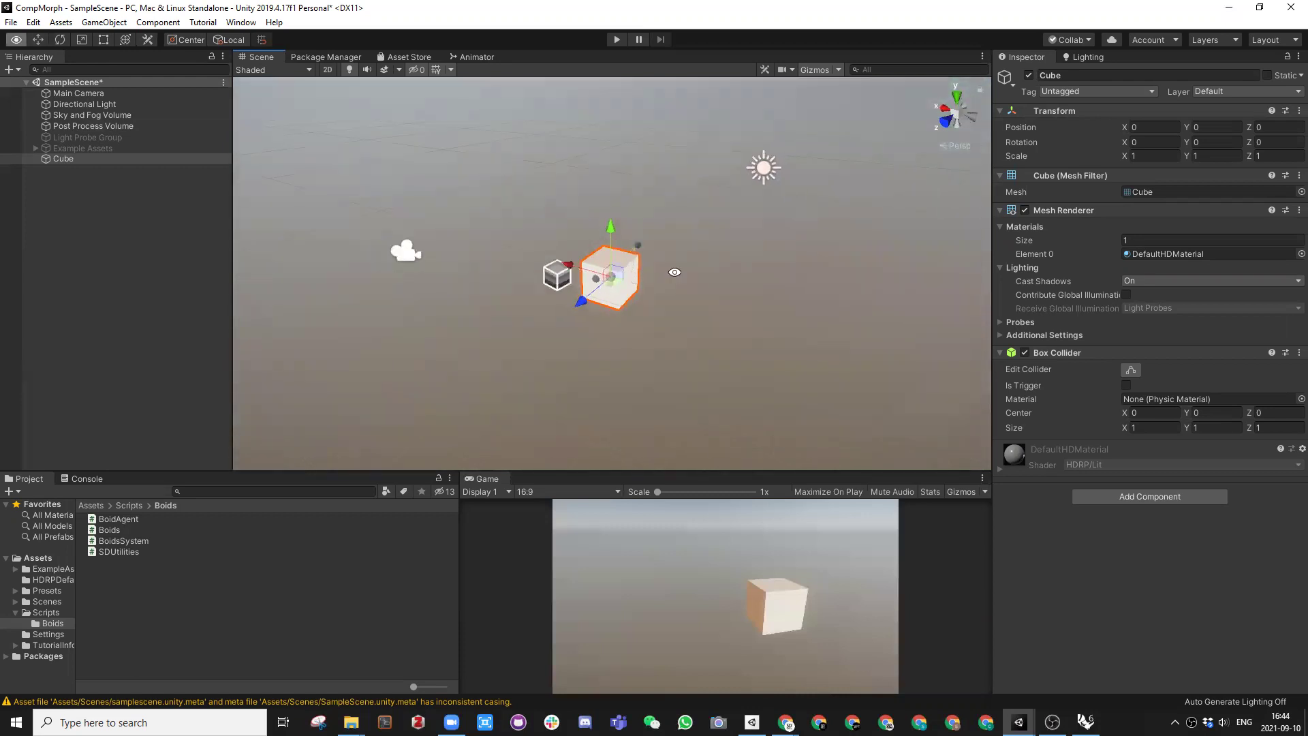
left_click(813, 69)
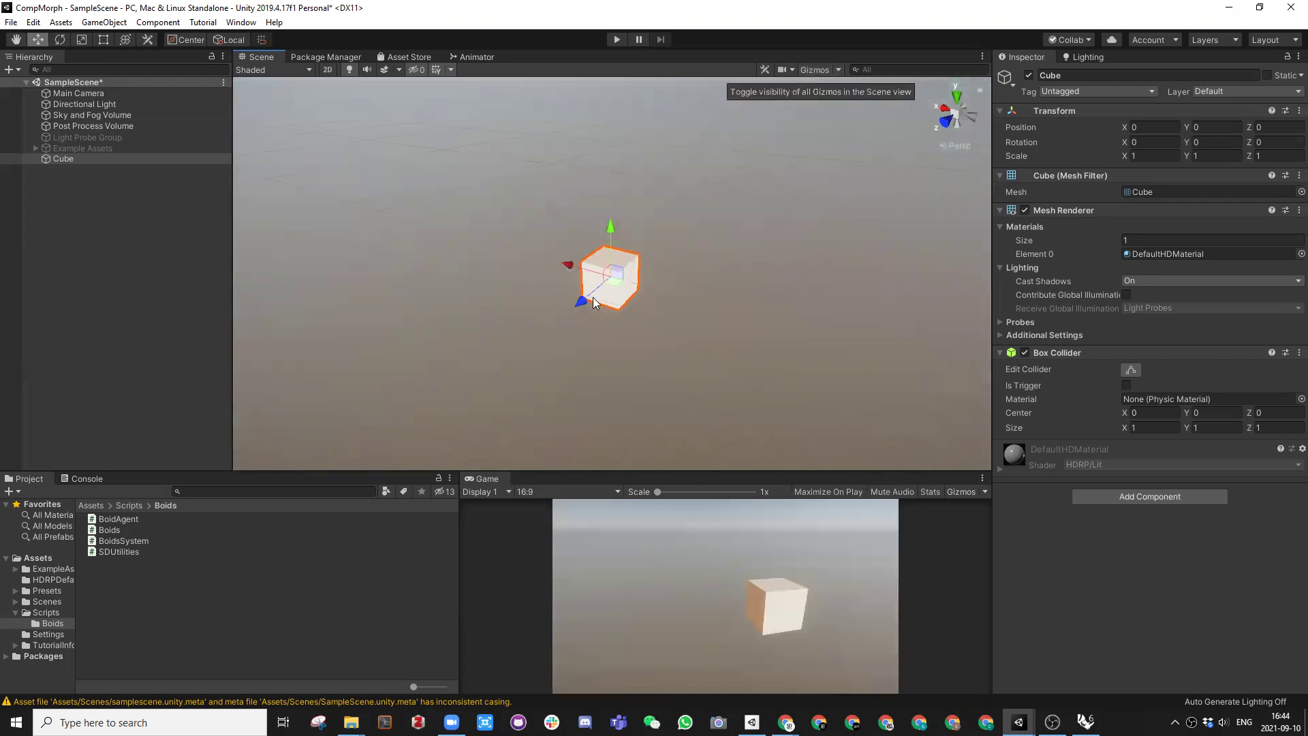
mouse_move(594, 303)
left_mouse_down("alt")
mouse_move(761, 312)
mouse_move(640, 196)
mouse_move(602, 282)
left_mouse_up("alt")
left_click(762, 312)
left_click(603, 281)
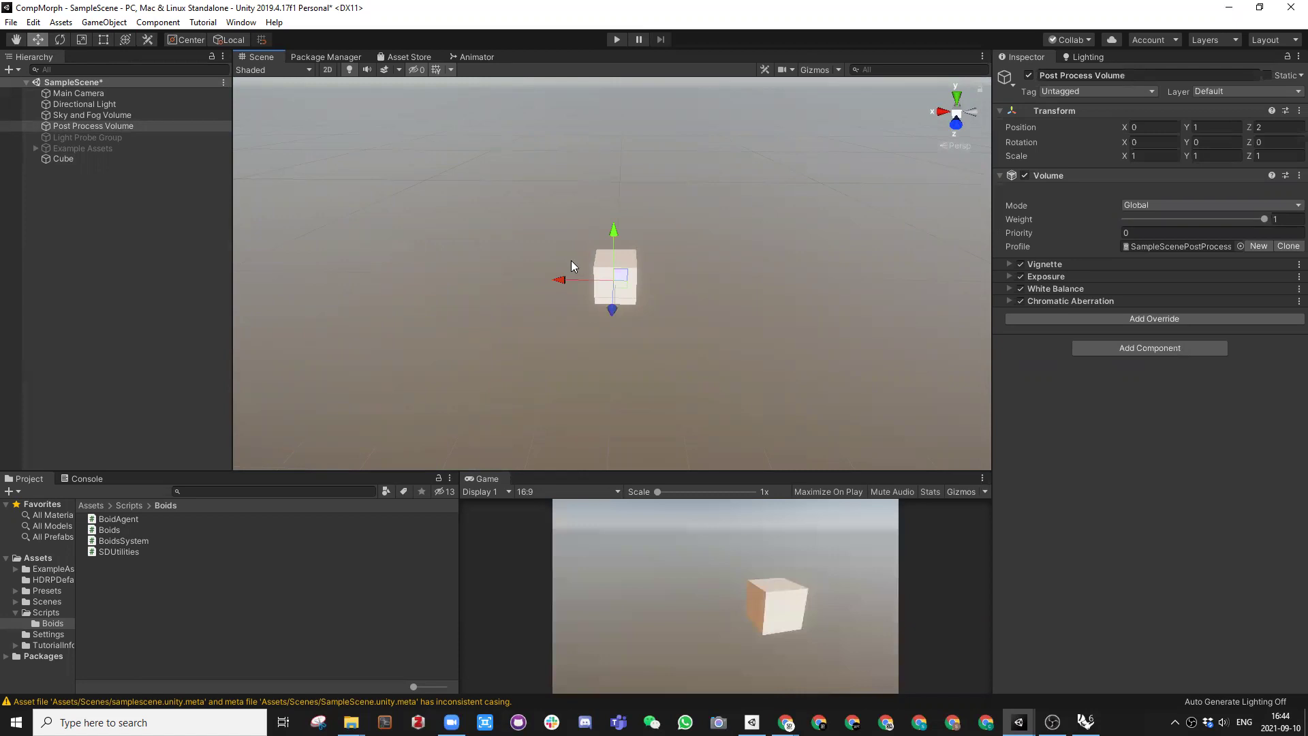
Step: Examine the orientation of the X, Y and Z axes around the cube from different viewing angles
left_click_drag(682, 258, 595, 275, "alt")
left_click_drag(653, 283, 482, 283, "alt")
left_click_drag(721, 272, 500, 217, "alt")
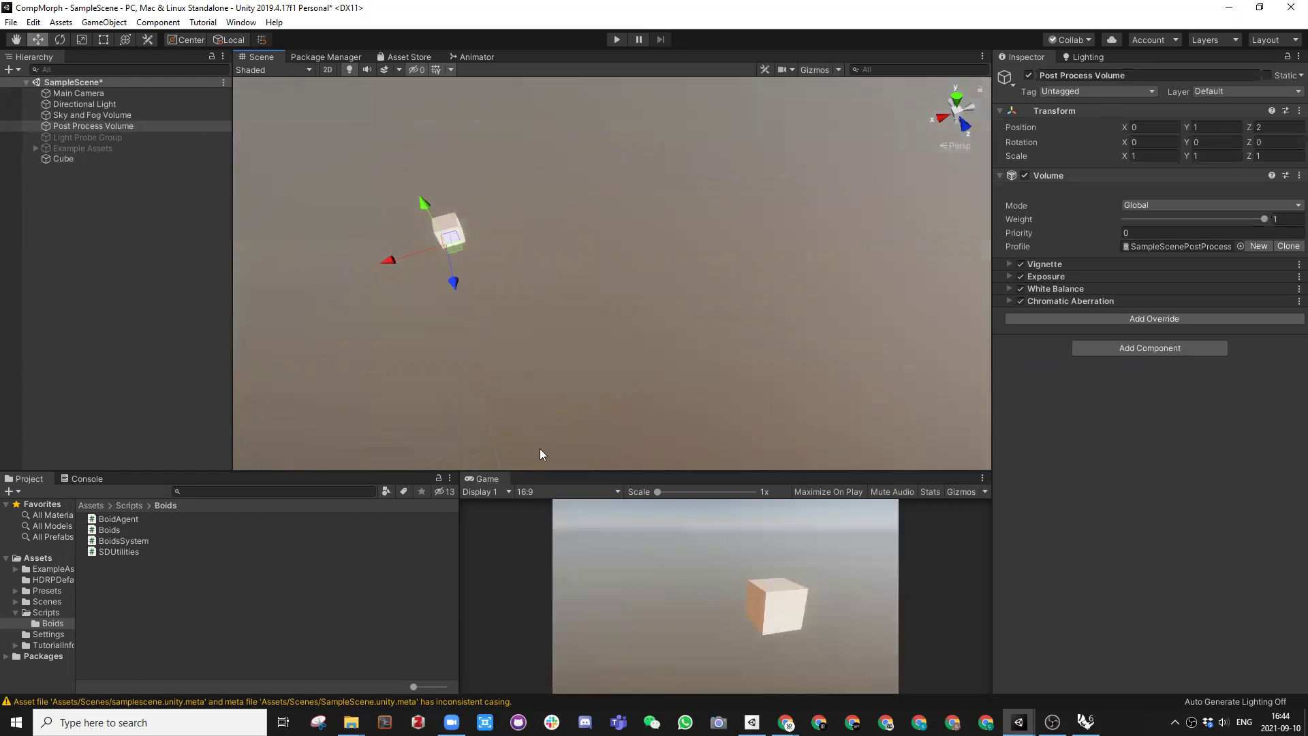
mouse_move(657, 273)
left_mouse_down("alt")
mouse_move(631, 280)
mouse_move(643, 269)
left_mouse_up("alt")
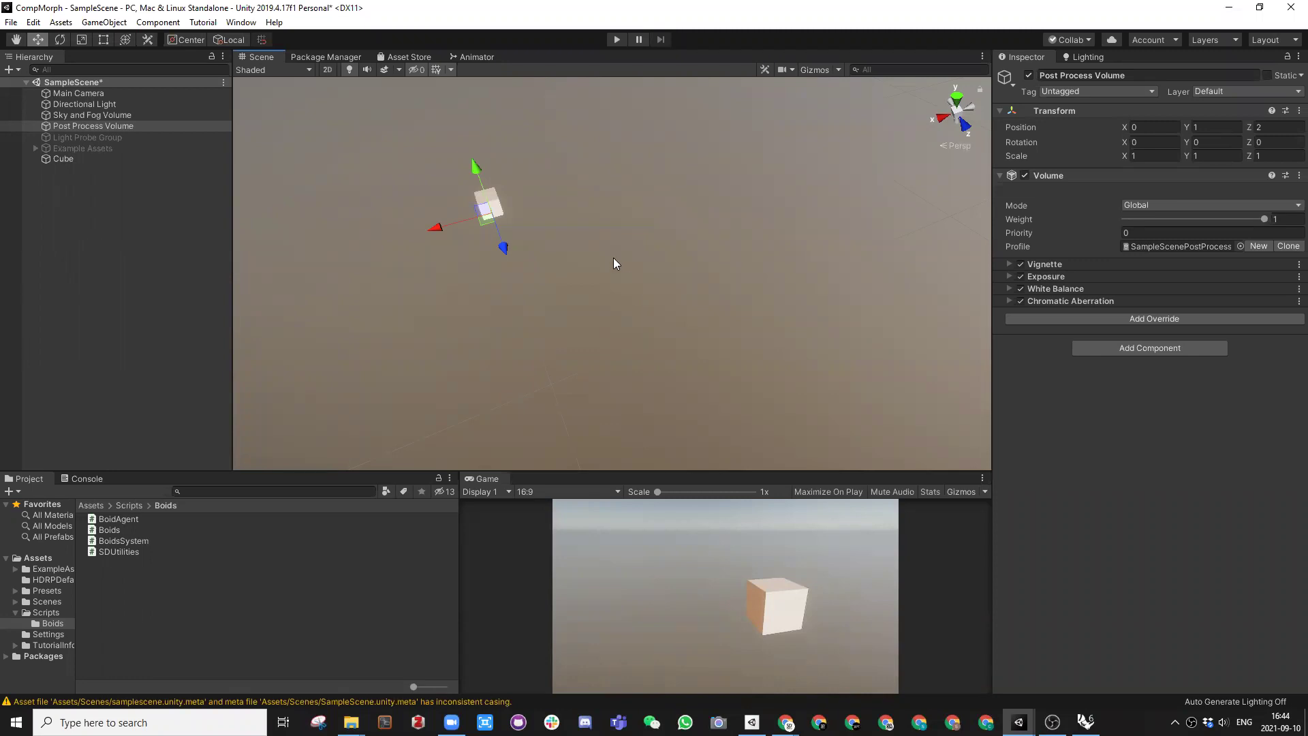
right_click_drag(604, 252, 611, 306)
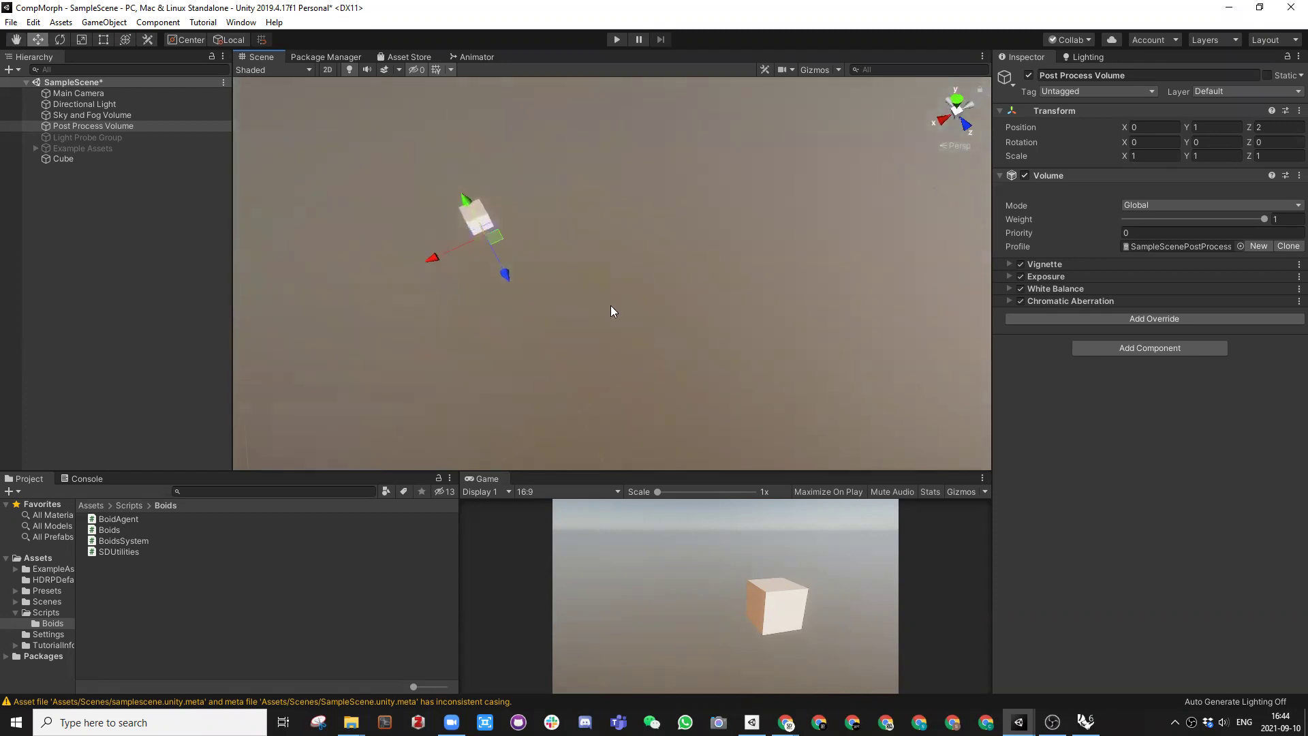
middle_click_drag(477, 225, 508, 224)
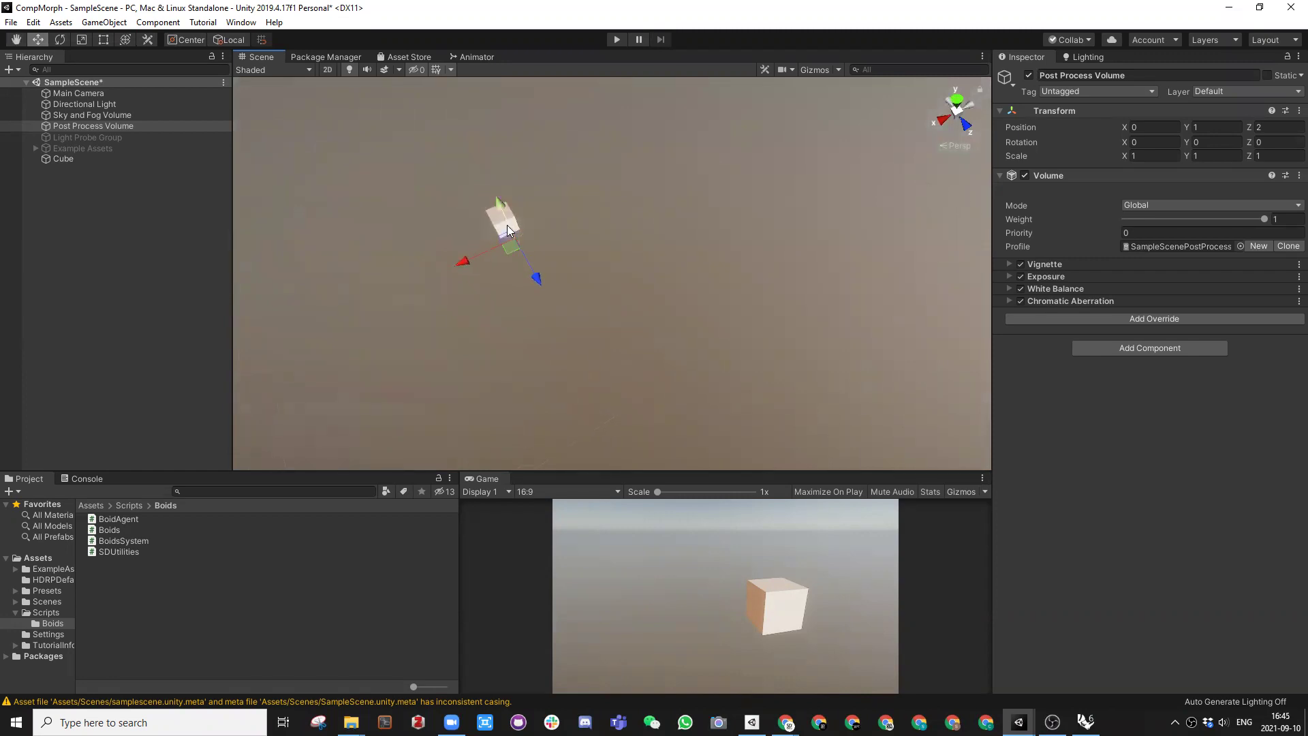
right_click_drag(575, 252, 606, 267)
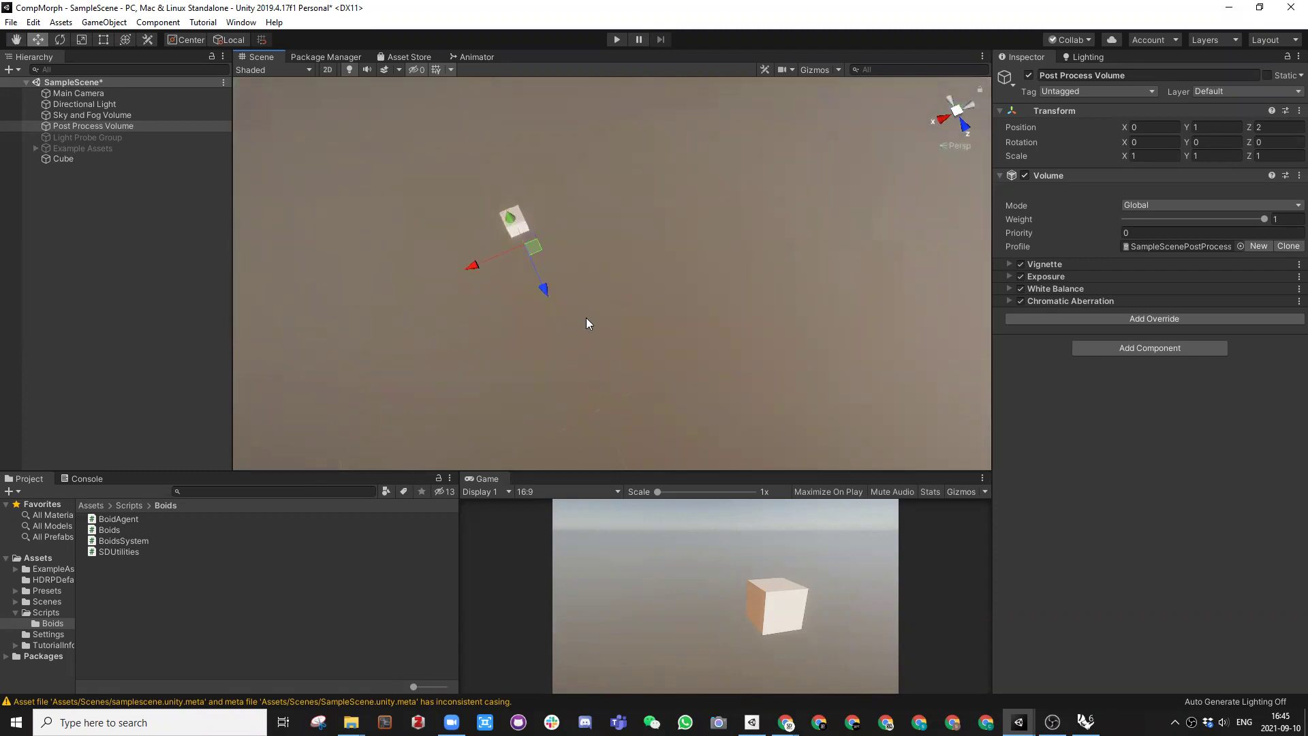
right_click_drag(543, 221, 490, 208)
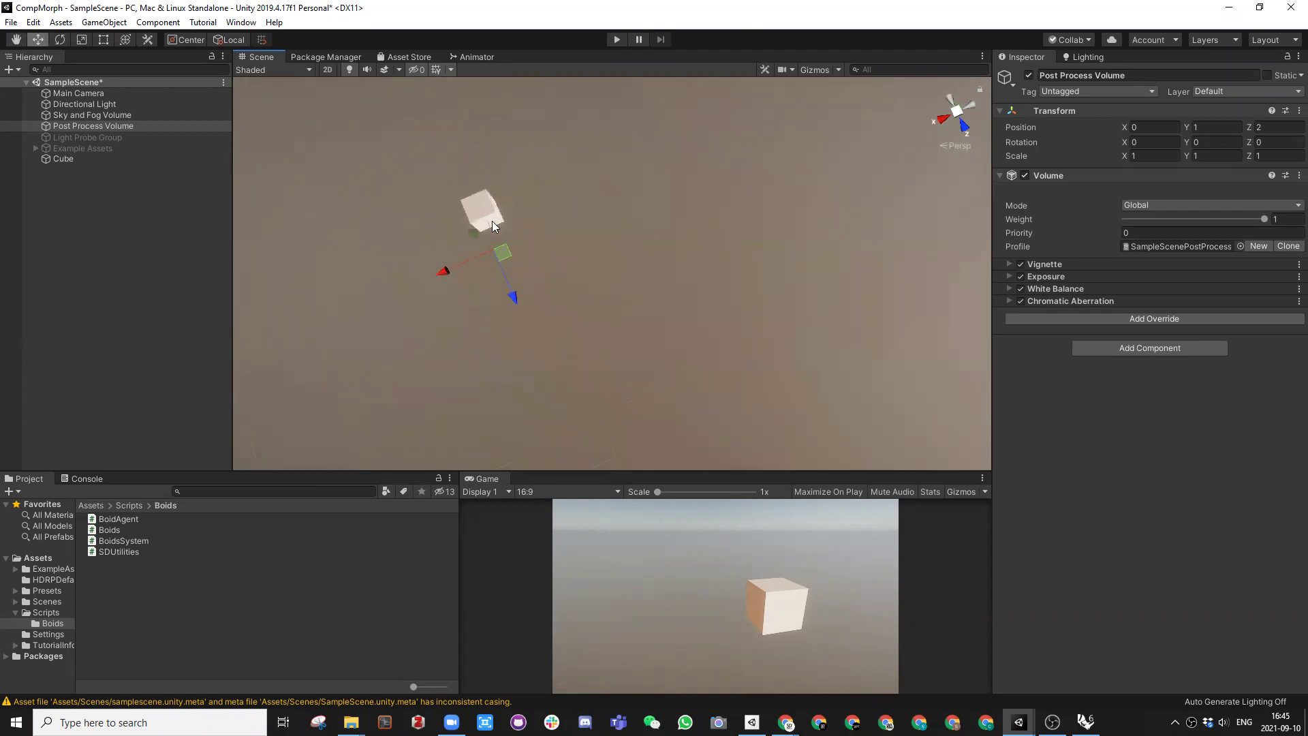
left_click_drag(568, 230, 592, 219, "alt")
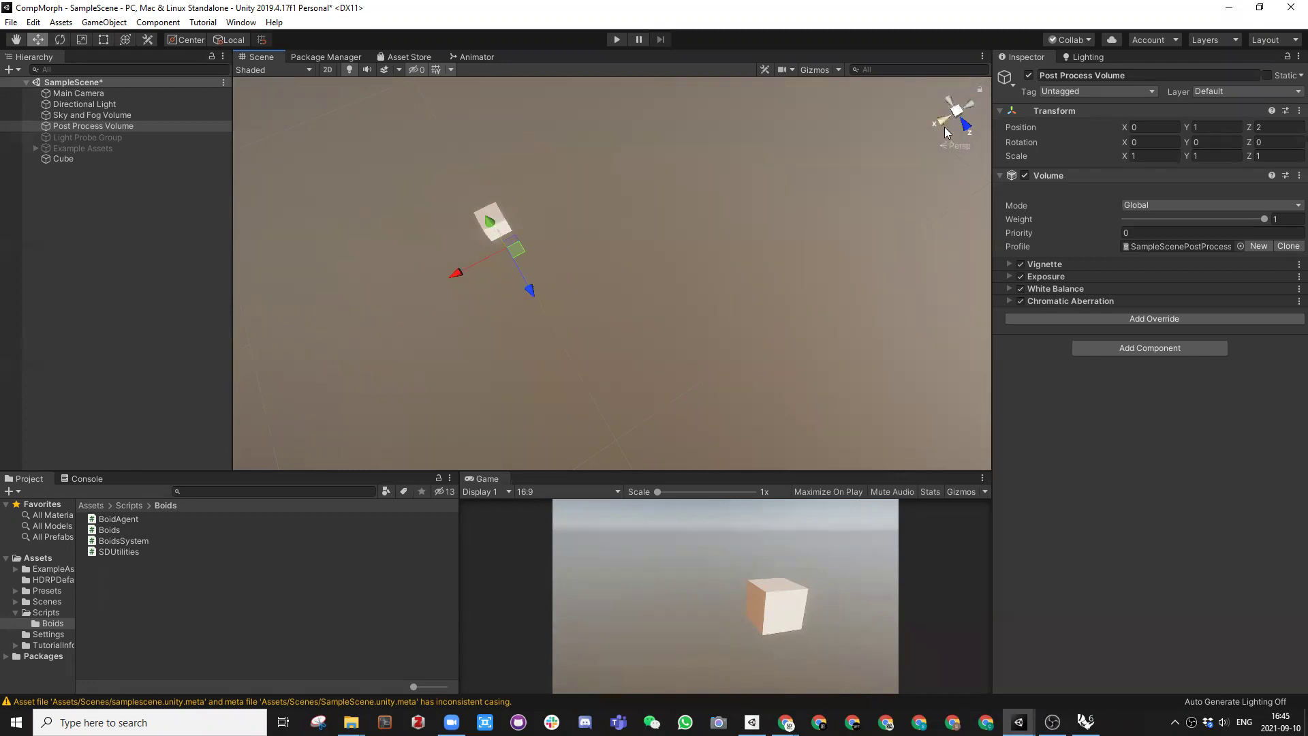
left_click_drag(945, 132, 945, 104, "alt")
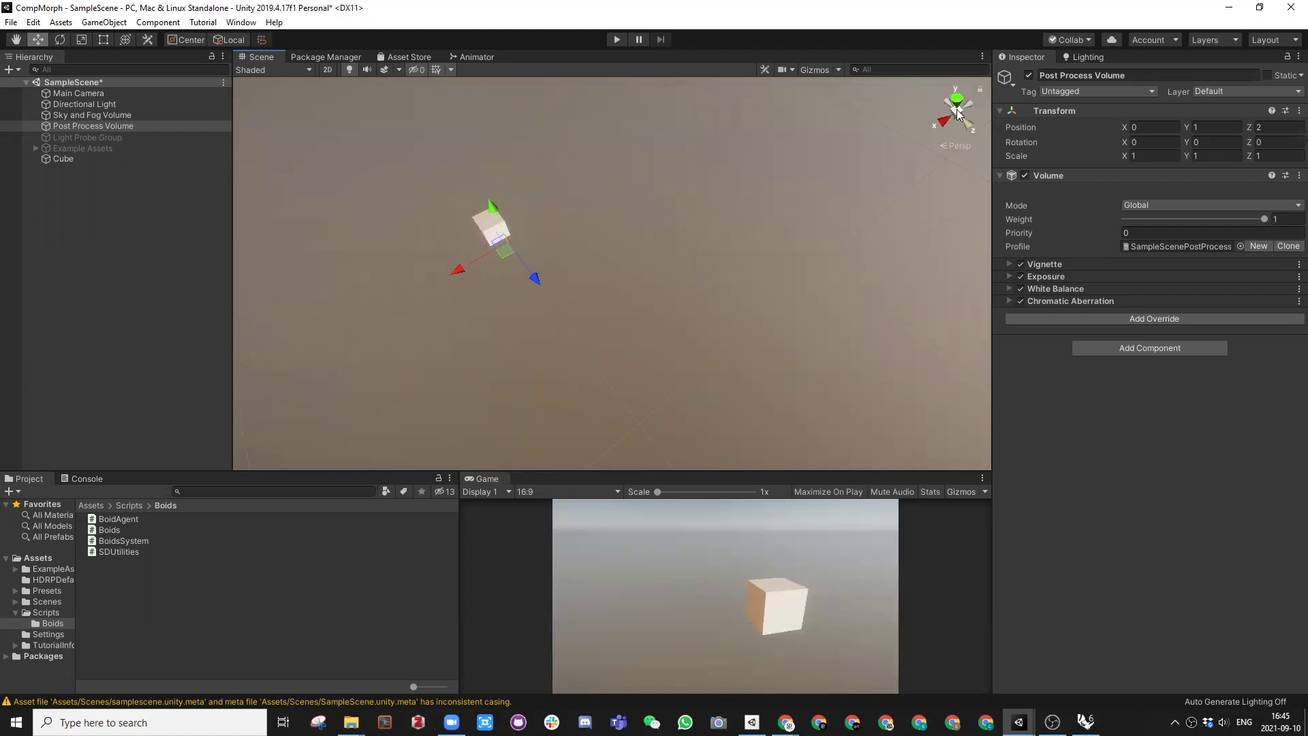
left_click_drag(847, 146, 584, 172, "alt")
middle_click_drag(556, 236, 602, 207)
Step: Annotate the Scene view with two arrows from the cube along the ground axes and a baseline marked 0, 1, 2
key("alt+Tab")
mouse_move(513, 231)
left_mouse_down()
mouse_move(607, 166)
mouse_move(622, 169)
mouse_move(618, 184)
left_mouse_up()
mouse_move(513, 229)
left_mouse_down()
mouse_move(606, 248)
mouse_move(590, 274)
left_mouse_up()
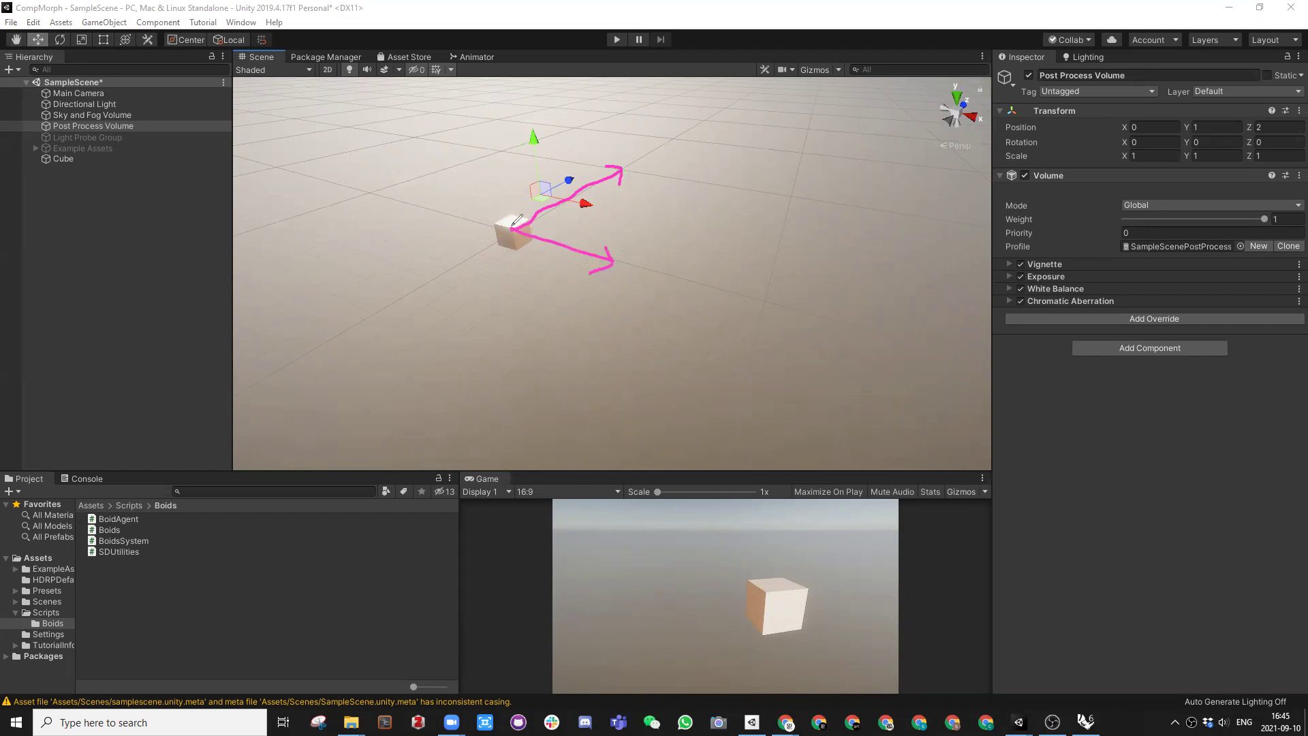
mouse_move(512, 235)
left_mouse_down()
mouse_move(518, 220)
mouse_move(473, 256)
mouse_move(491, 261)
left_mouse_up()
left_click_drag(761, 317, 755, 334)
left_click_drag(496, 253, 585, 292)
mouse_move(706, 320)
left_mouse_down()
mouse_move(750, 338)
mouse_move(749, 350)
left_mouse_up()
left_click_drag(468, 259, 503, 286)
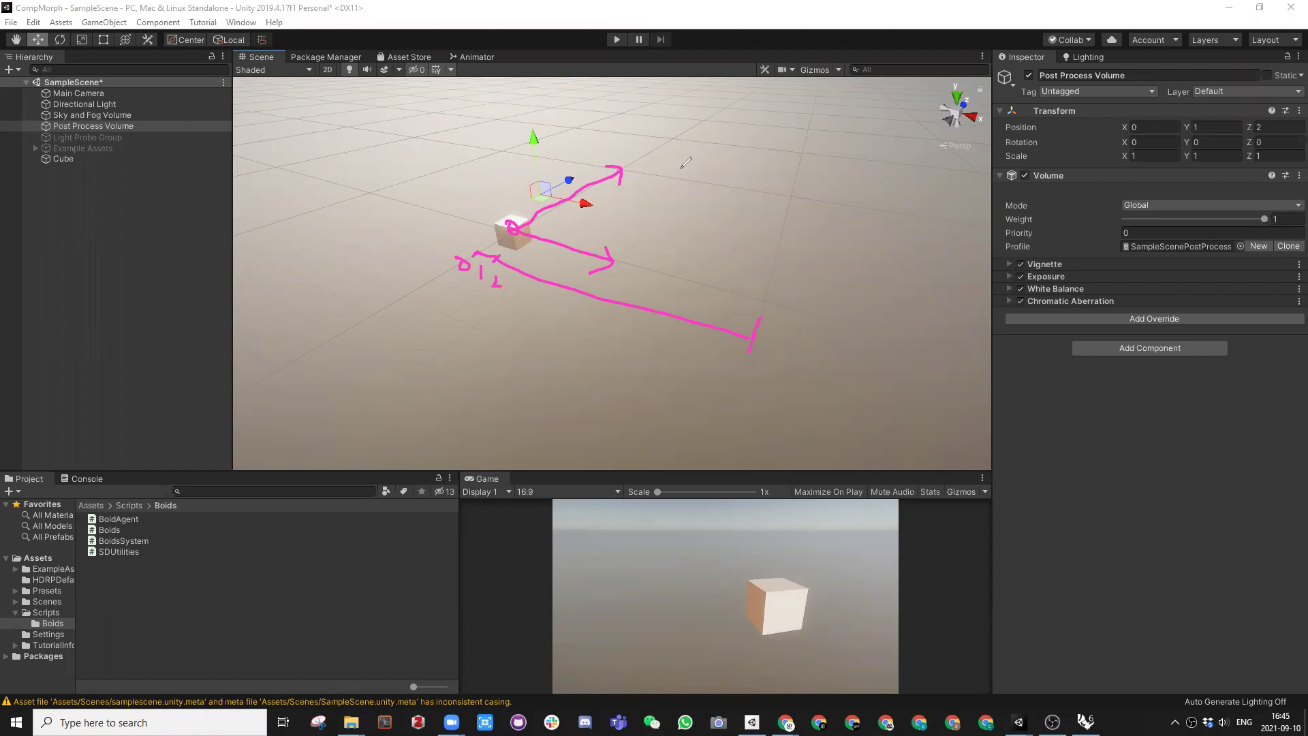
mouse_move(917, 99)
left_mouse_down()
mouse_move(925, 120)
mouse_move(981, 88)
mouse_move(941, 109)
left_mouse_up()
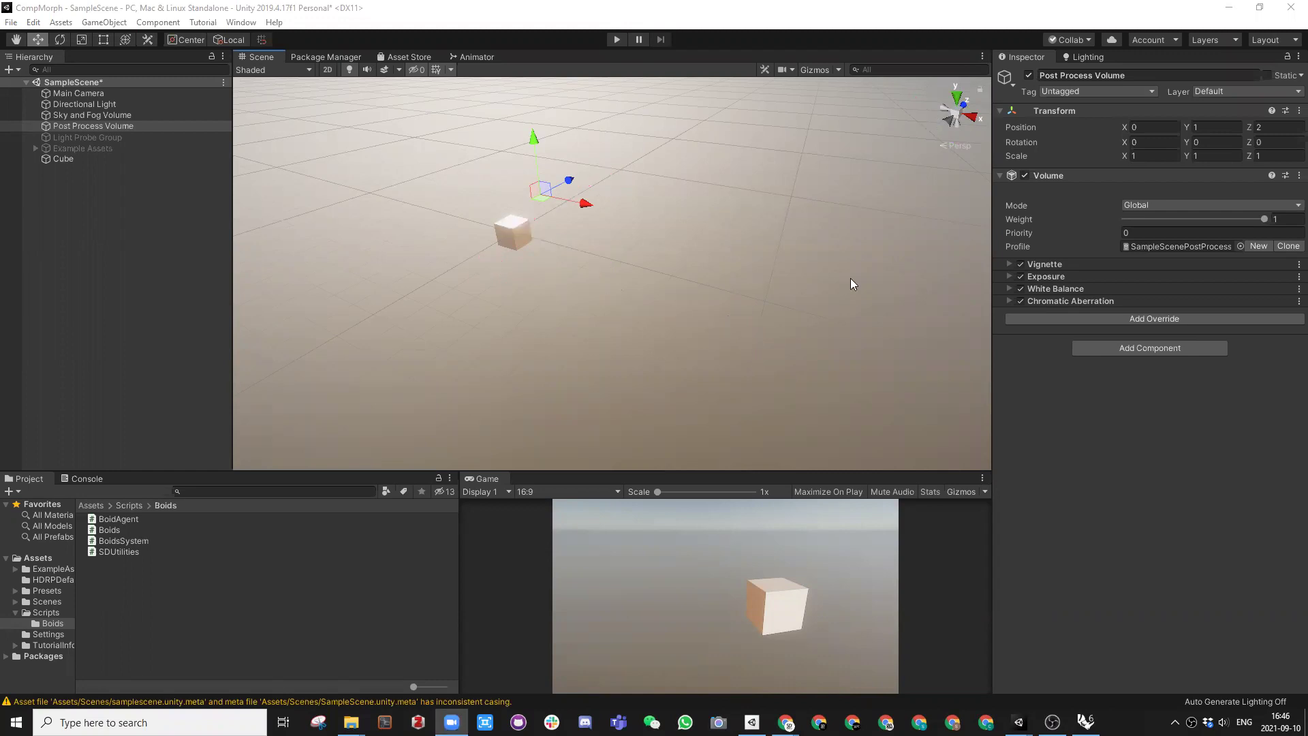
Step: Select the cube at the origin in the Scene view instead of the Post Process Volume
mouse_move(564, 299)
left_mouse_down("alt")
mouse_move(602, 333)
mouse_move(674, 330)
mouse_move(598, 275)
mouse_move(555, 272)
mouse_move(552, 309)
left_mouse_up("alt")
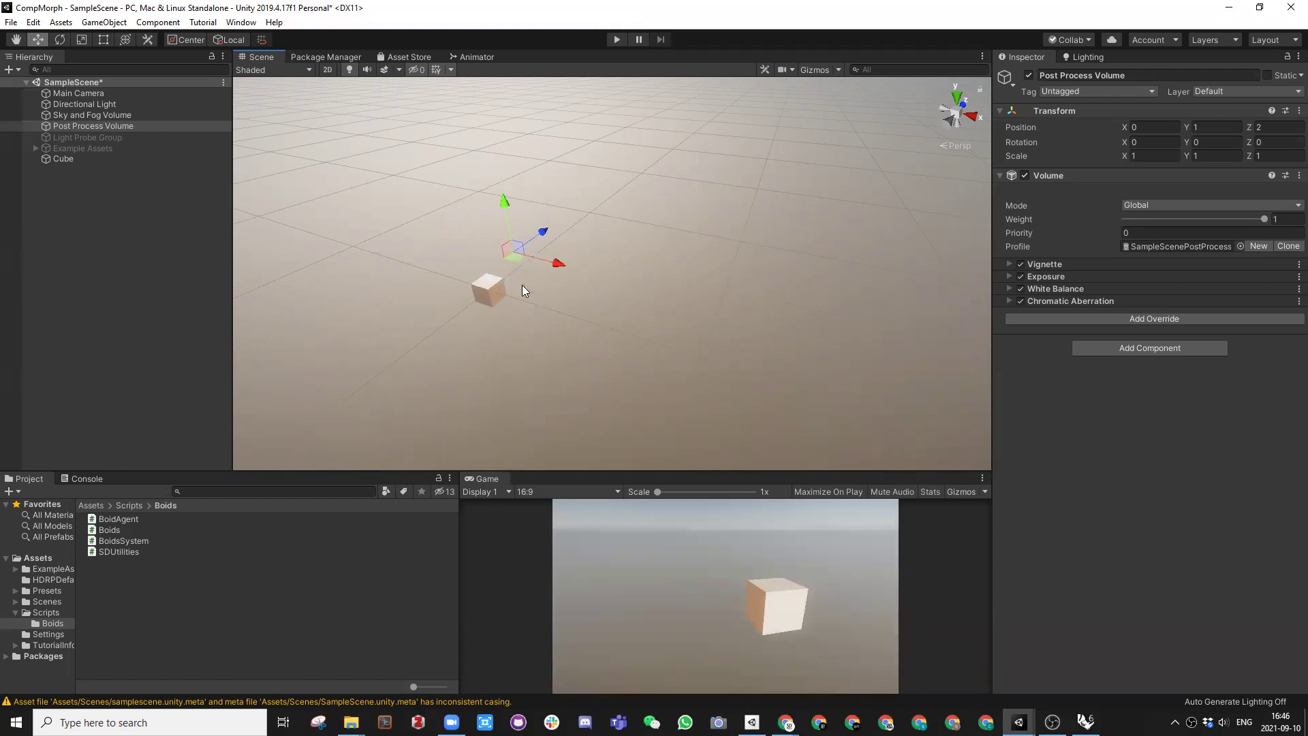
middle_click_drag(599, 272, 515, 266)
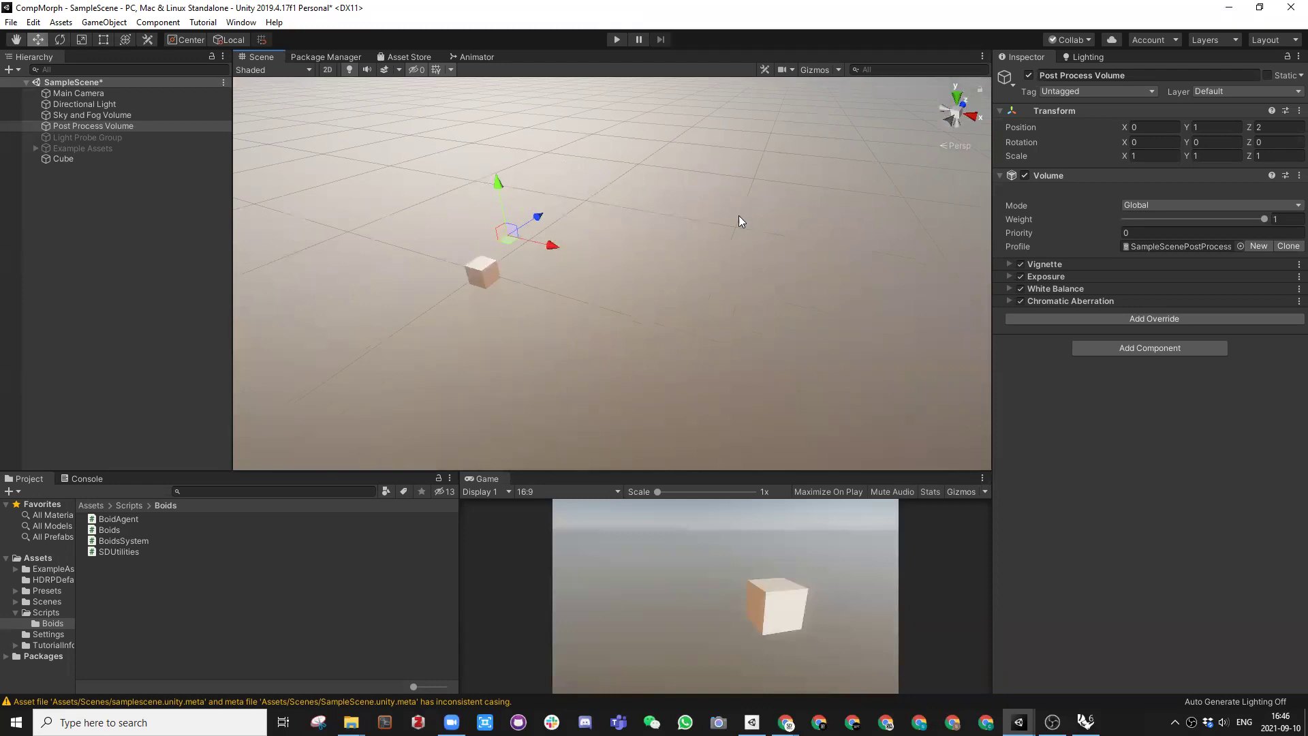
right_click_drag(632, 273, 599, 269)
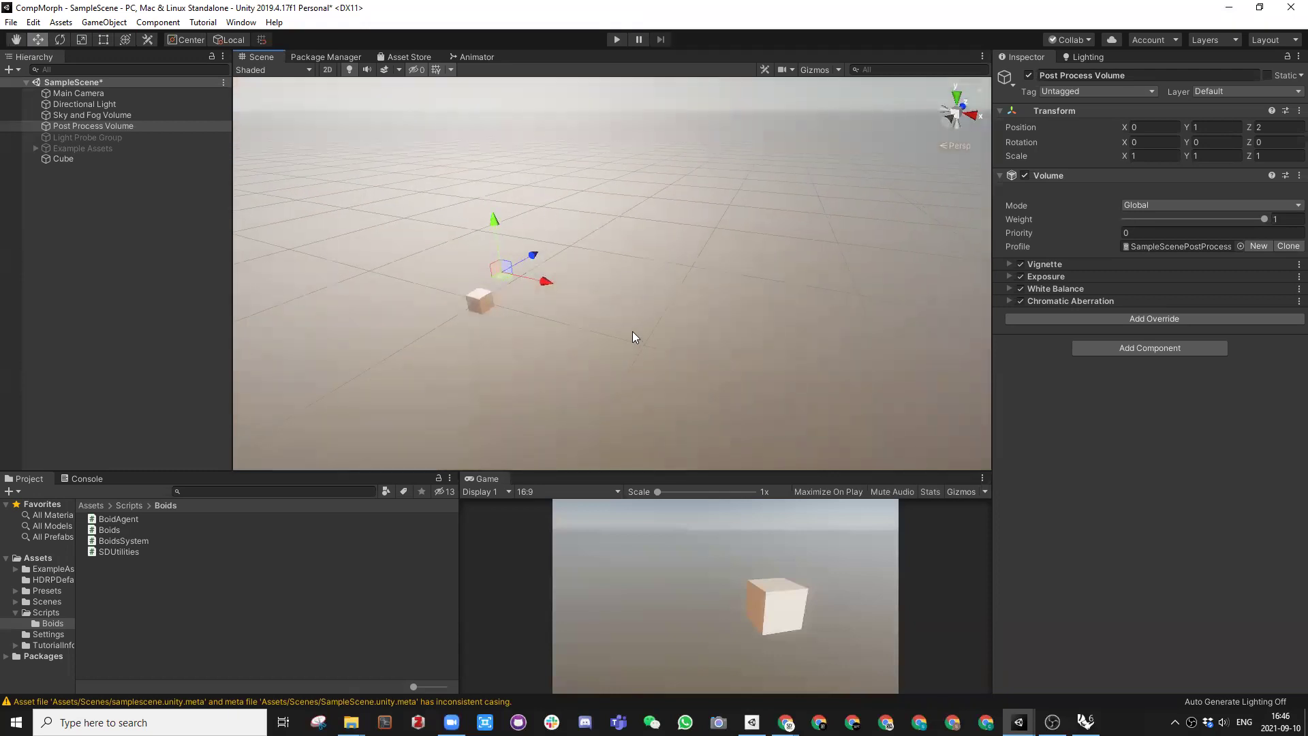
right_click_drag(513, 327, 526, 357)
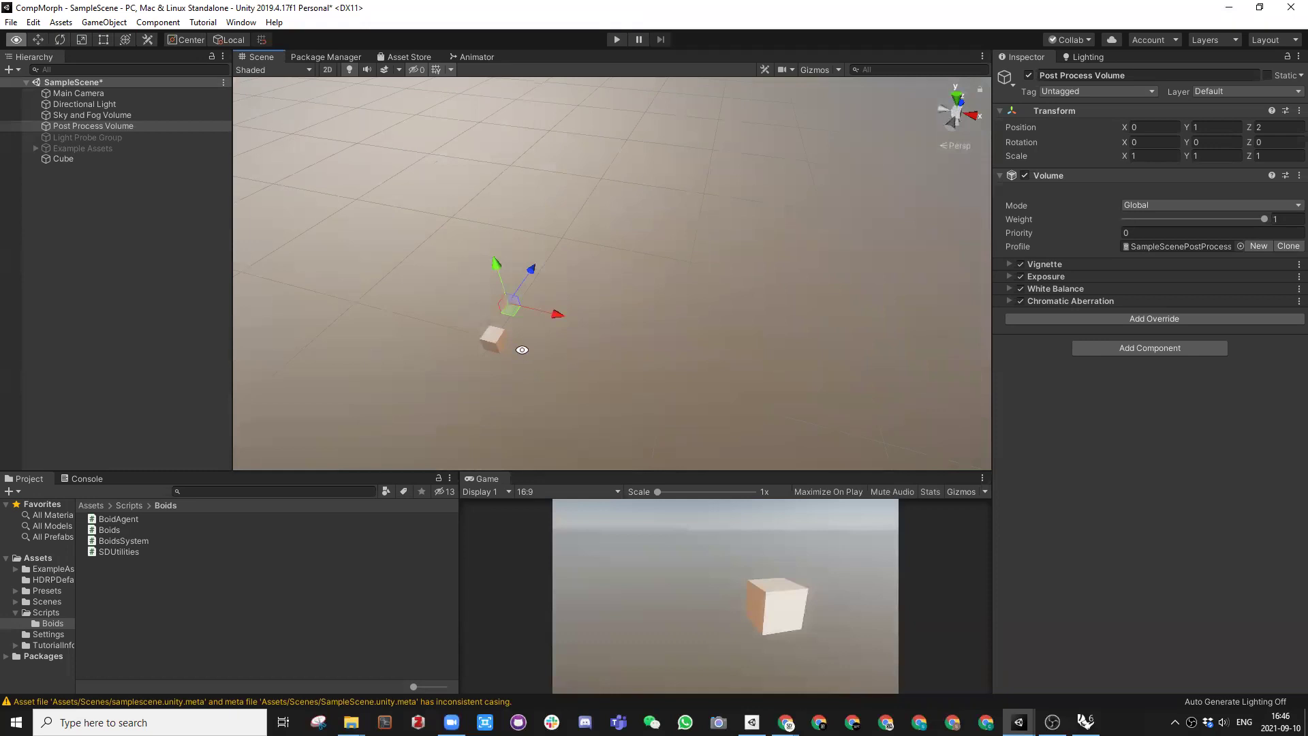
left_click(485, 336)
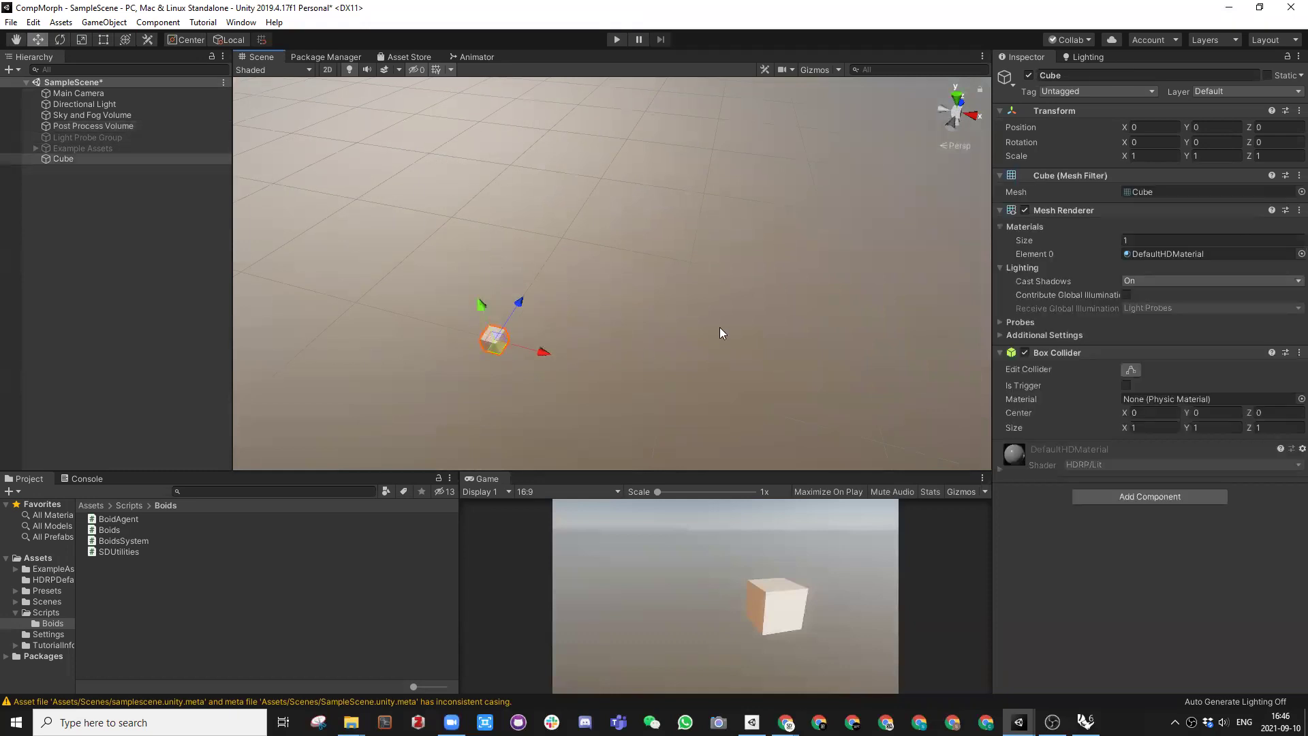
Step: Set the cube's scale to 10 on the X, Y and Z axes
left_click(1147, 157)
type("10")
left_click(1216, 154)
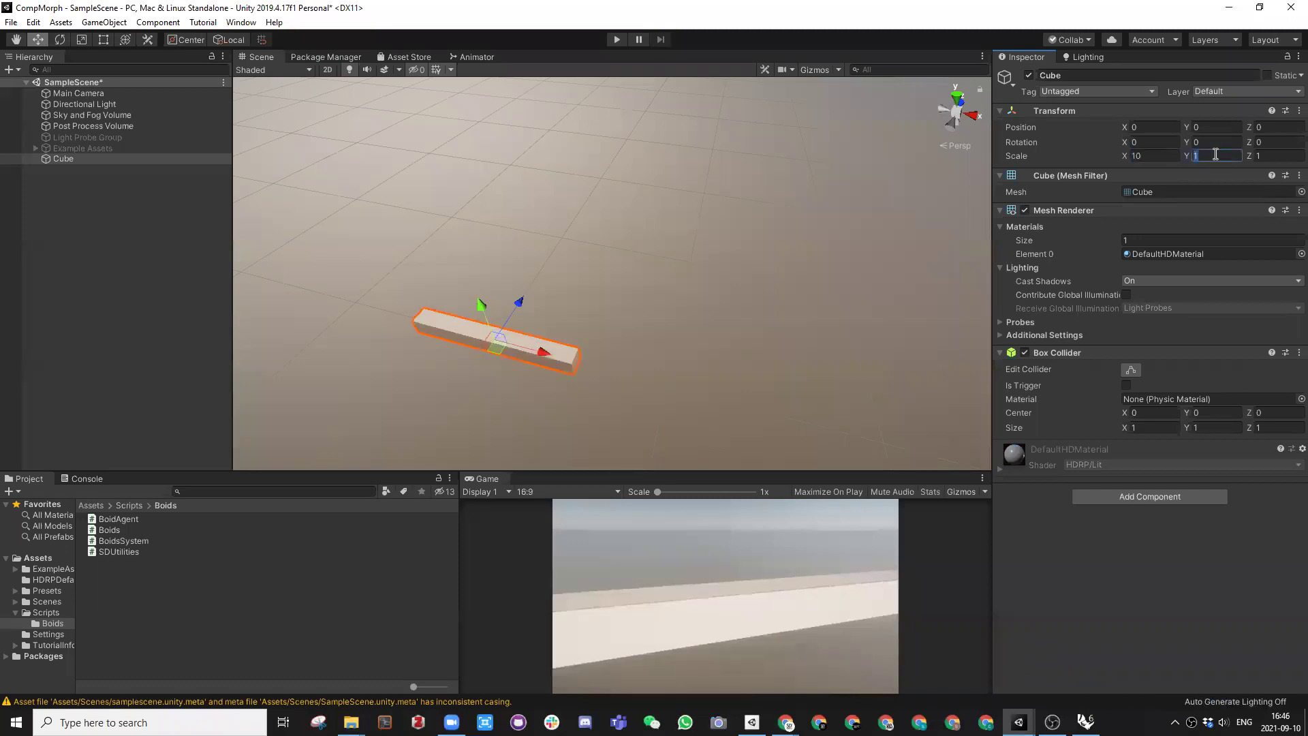
type("10")
left_click(1285, 155)
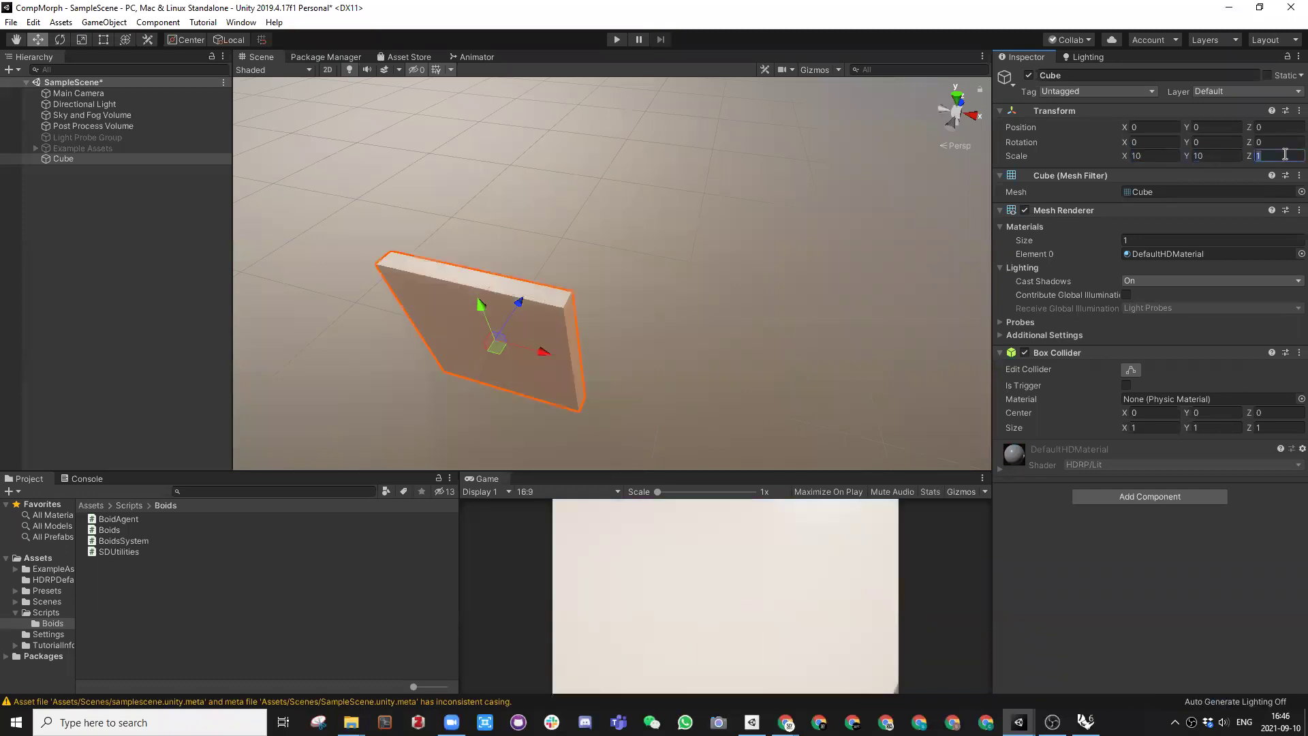
type("10")
Step: Set the cube's position to 5, 5, 5 so that one corner sits at the world origin
mouse_move(443, 226)
left_mouse_down("alt")
mouse_move(458, 173)
mouse_move(446, 232)
mouse_move(448, 210)
left_mouse_up("alt")
middle_click_drag(447, 236, 497, 214)
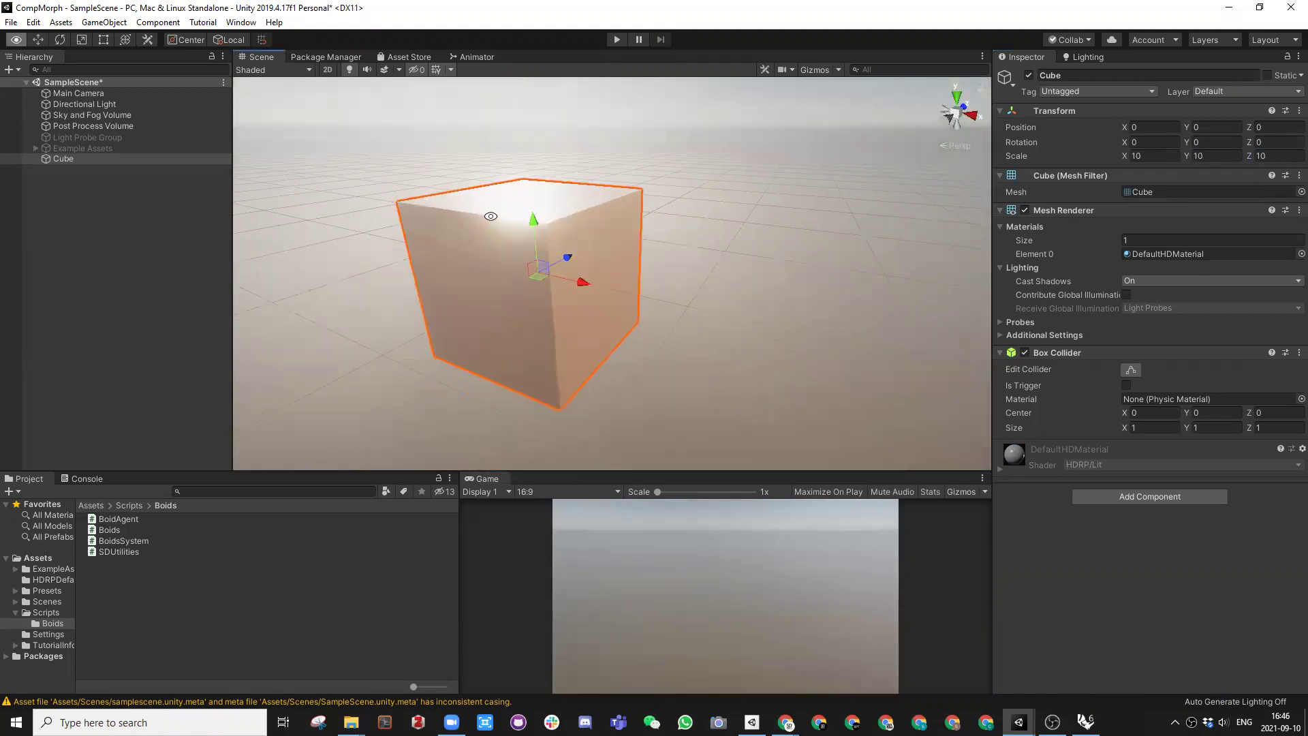
left_click_drag(475, 236, 530, 292, "alt")
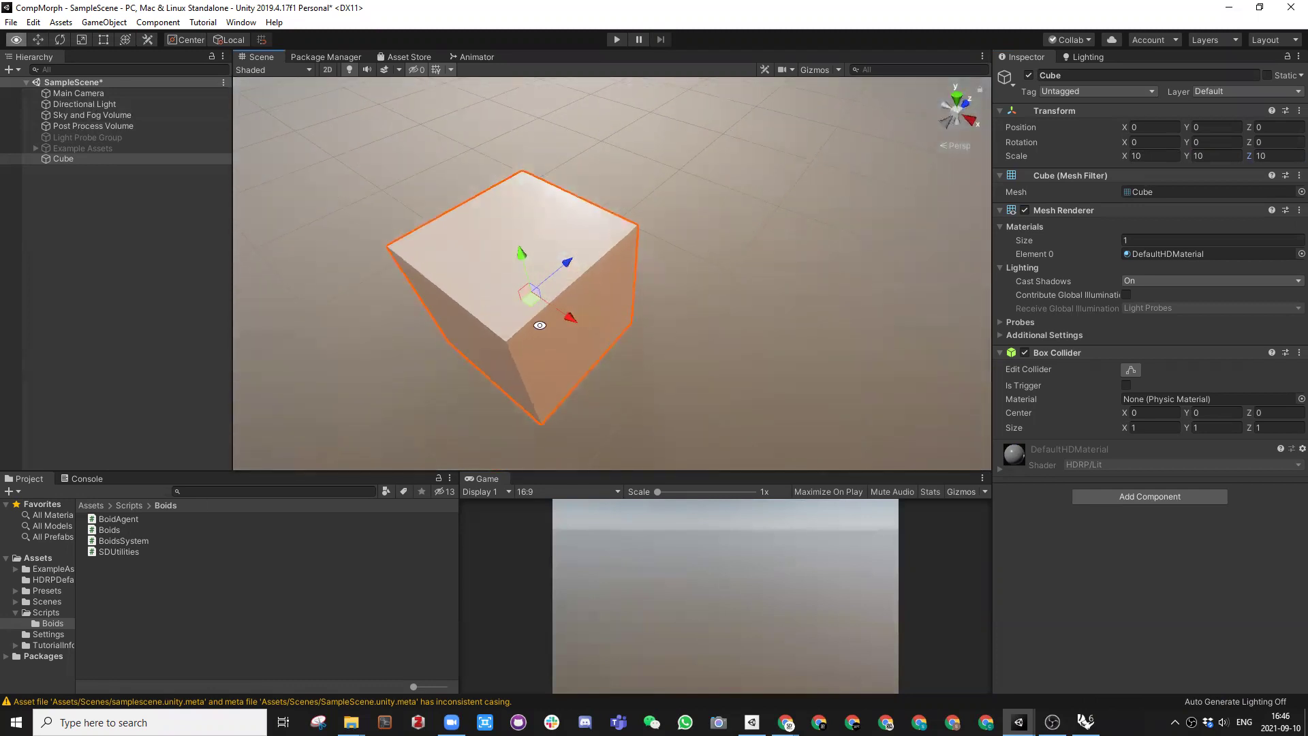
mouse_move(614, 220)
left_mouse_down("alt")
mouse_move(576, 295)
mouse_move(629, 227)
left_mouse_up("alt")
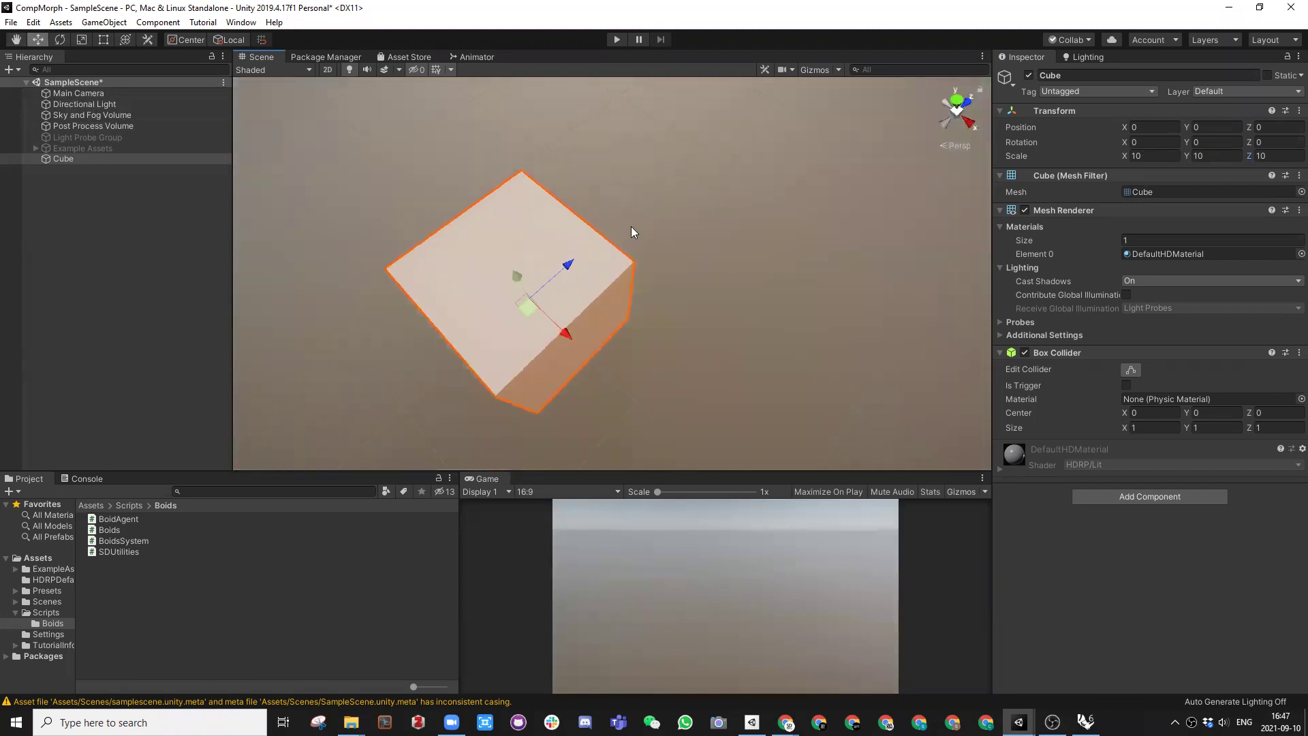
left_click_drag(569, 327, 602, 193, "alt")
left_click(1137, 126)
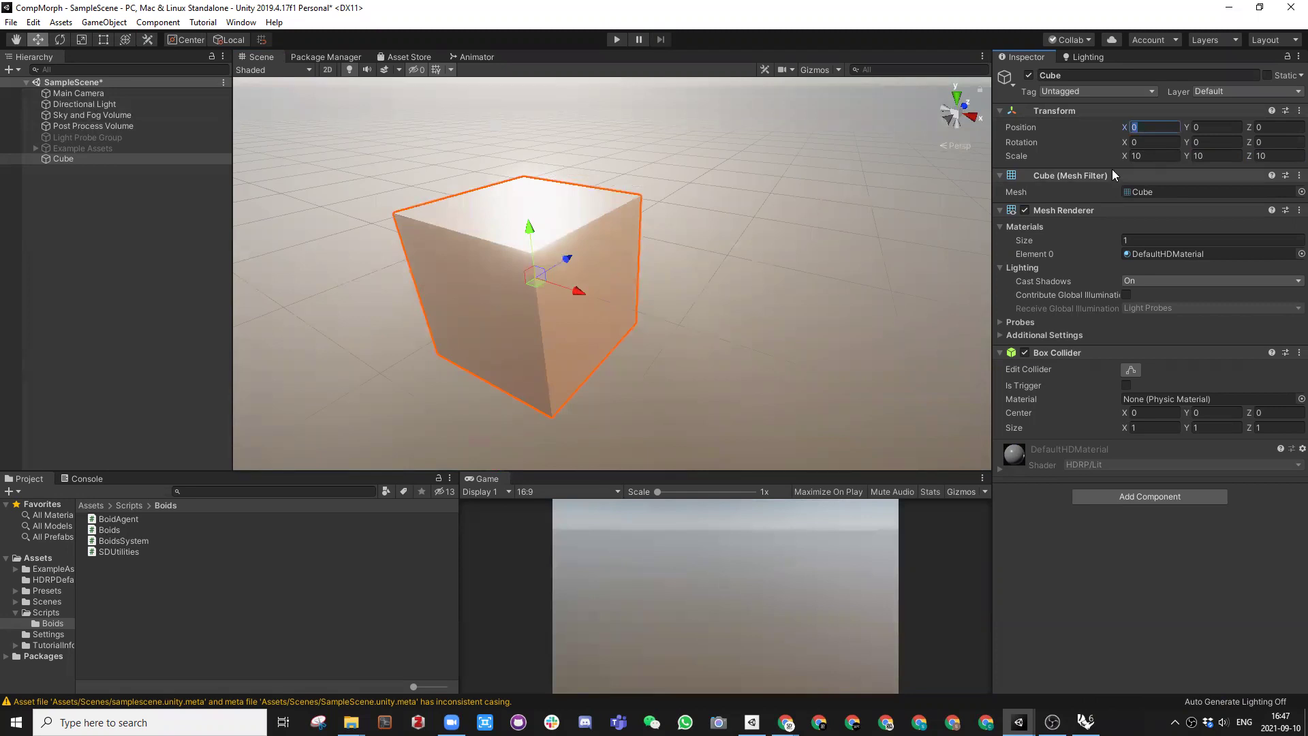
type("5")
key("Tab")
type("5")
left_click(1274, 128)
type("5")
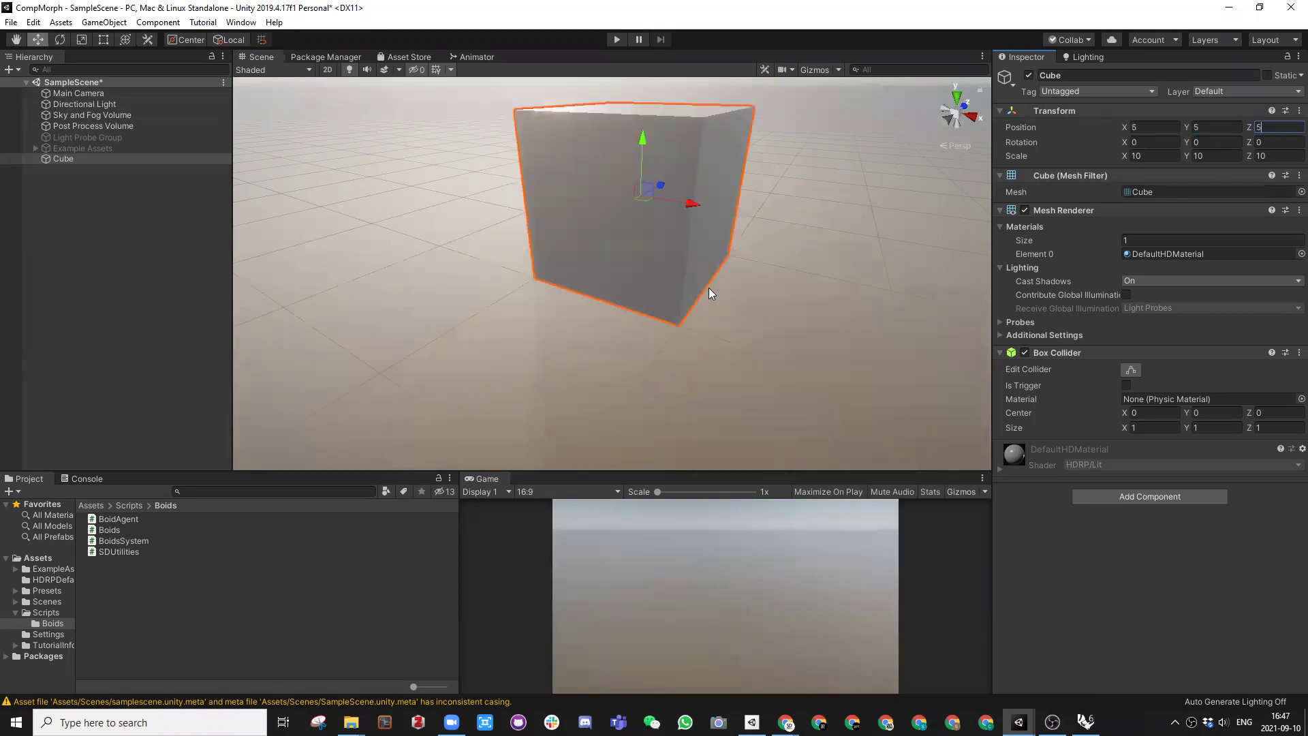
Step: Examine the repositioned cube and its lower corner at the world origin from several viewing angles
left_click_drag(670, 271, 733, 291, "alt")
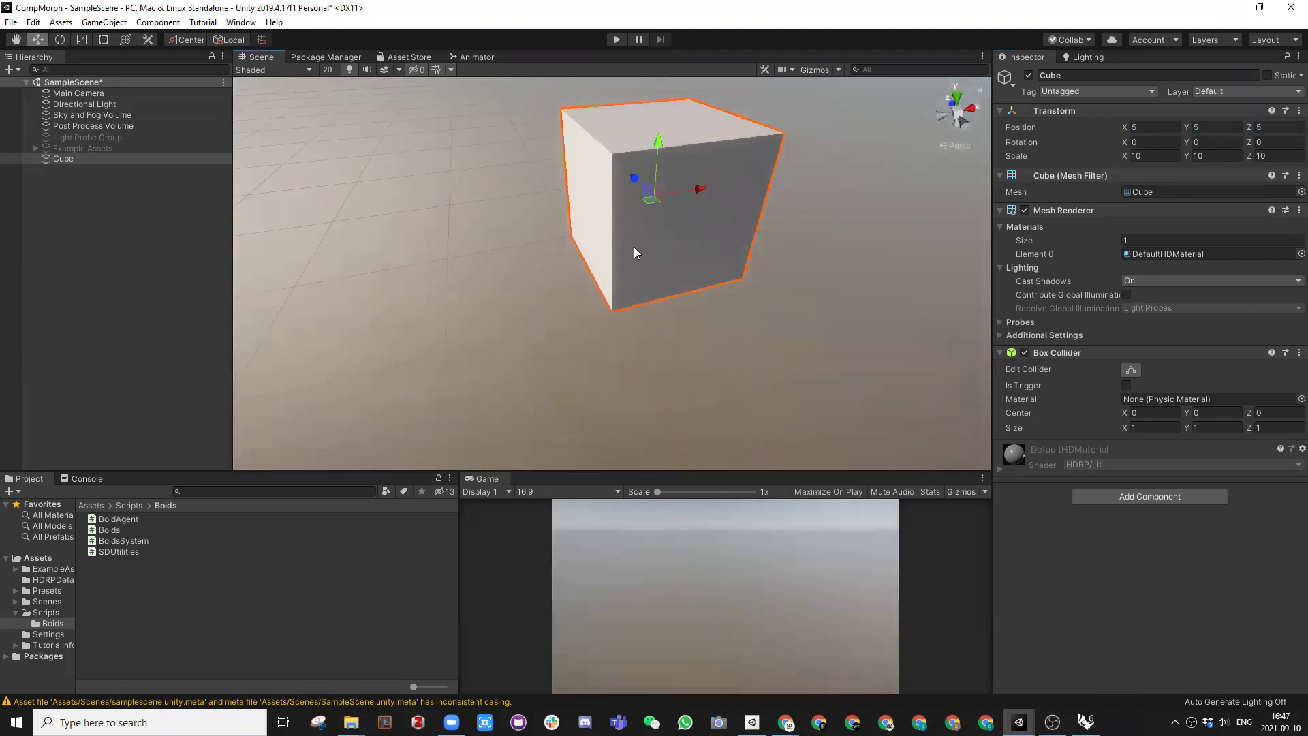
left_click_drag(640, 229, 584, 246, "alt")
scroll(576, 308, "up", 2)
scroll(563, 298, "up", 1)
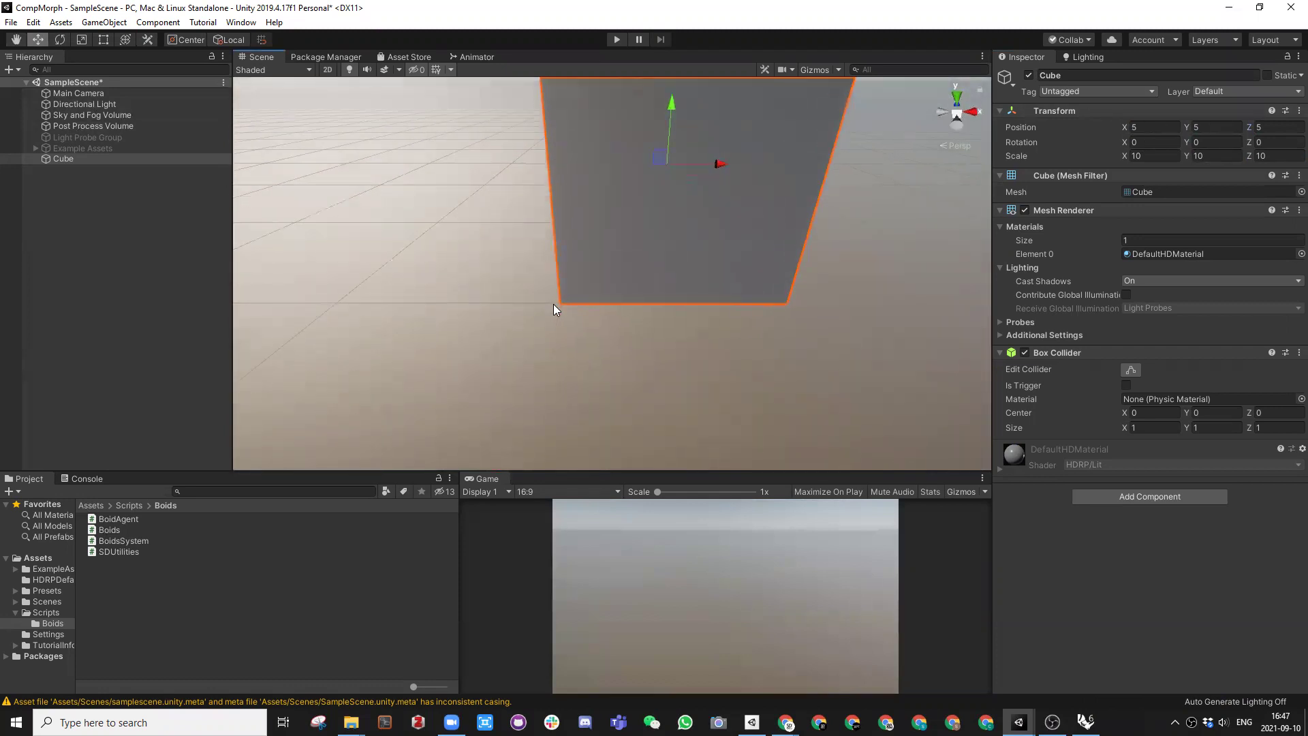
left_click_drag(572, 295, 534, 313, "alt")
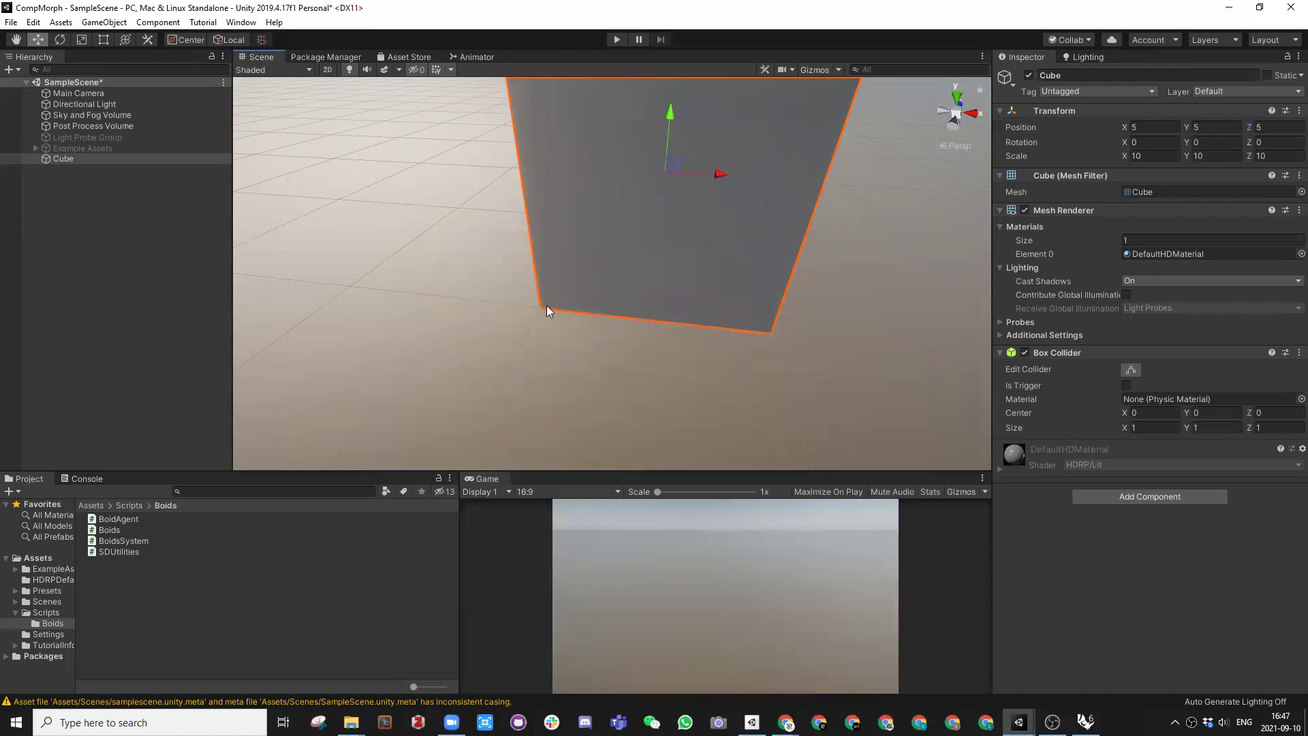
left_click_drag(536, 305, 747, 249, "alt")
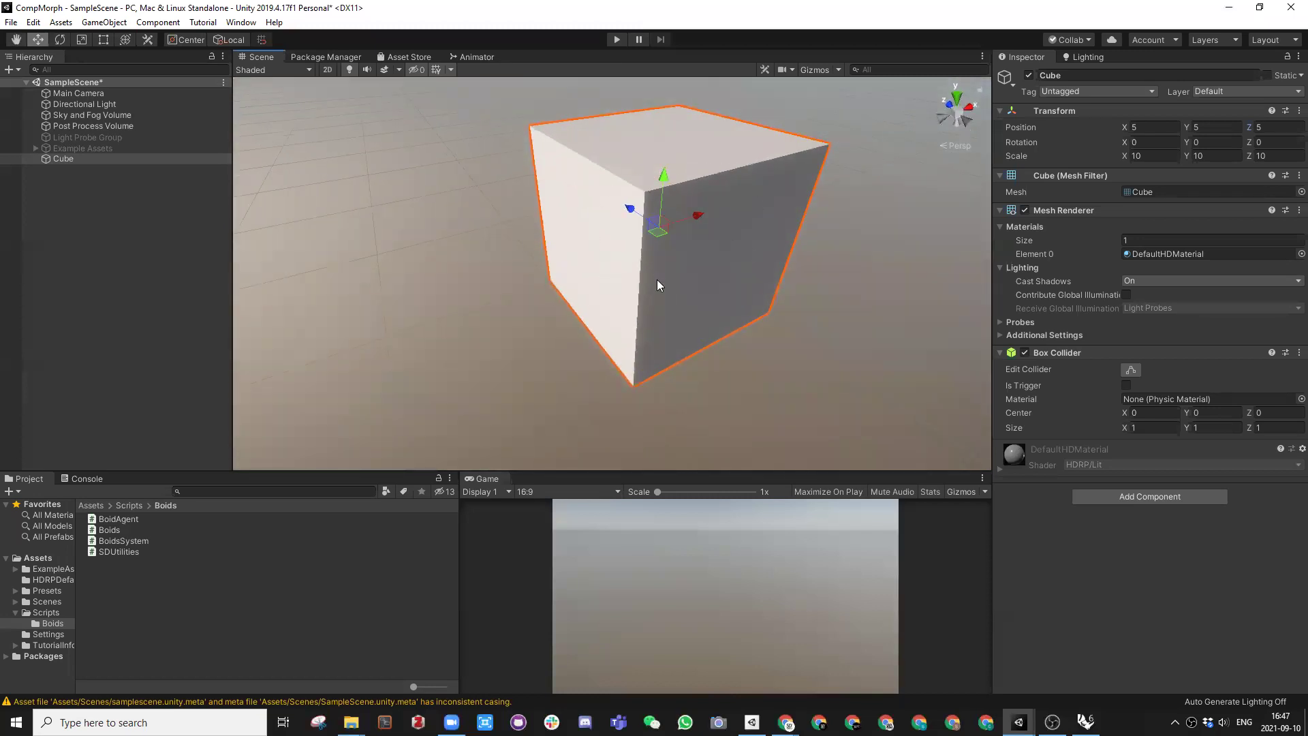
left_click_drag(651, 332, 505, 321, "alt")
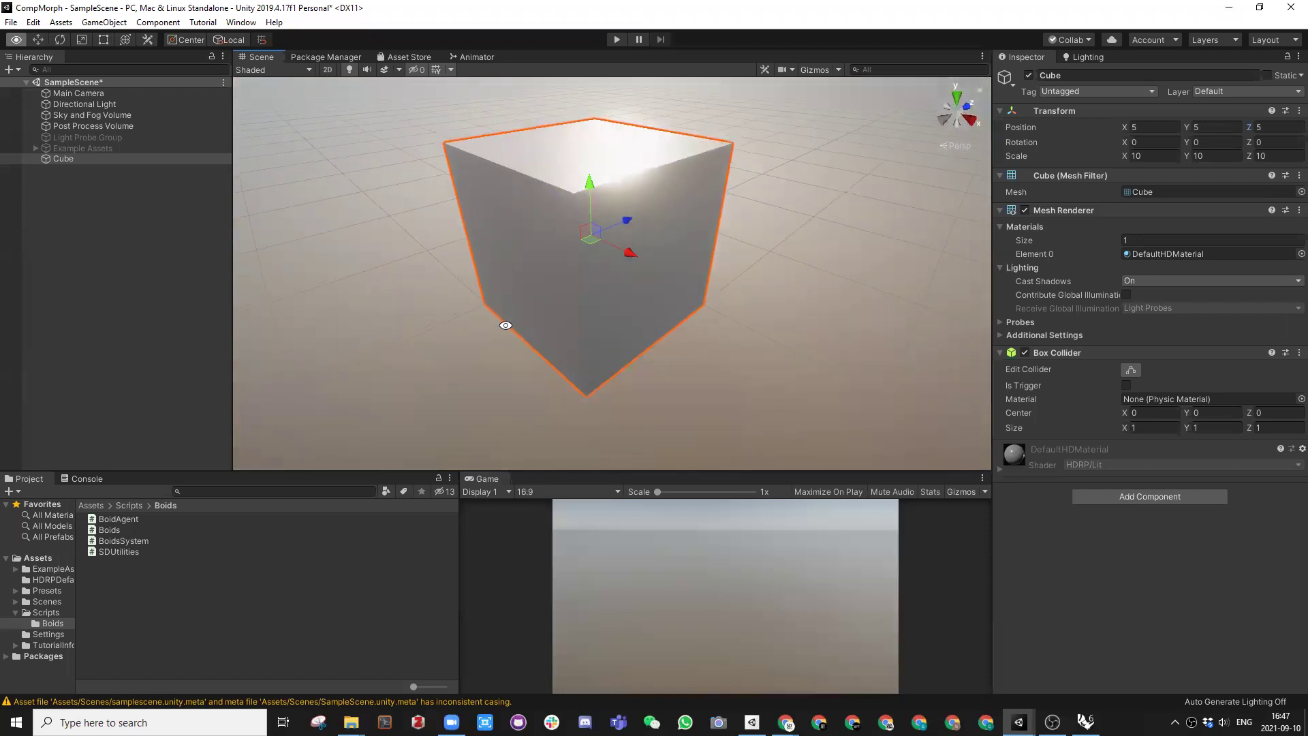
middle_click_drag(525, 298, 526, 304)
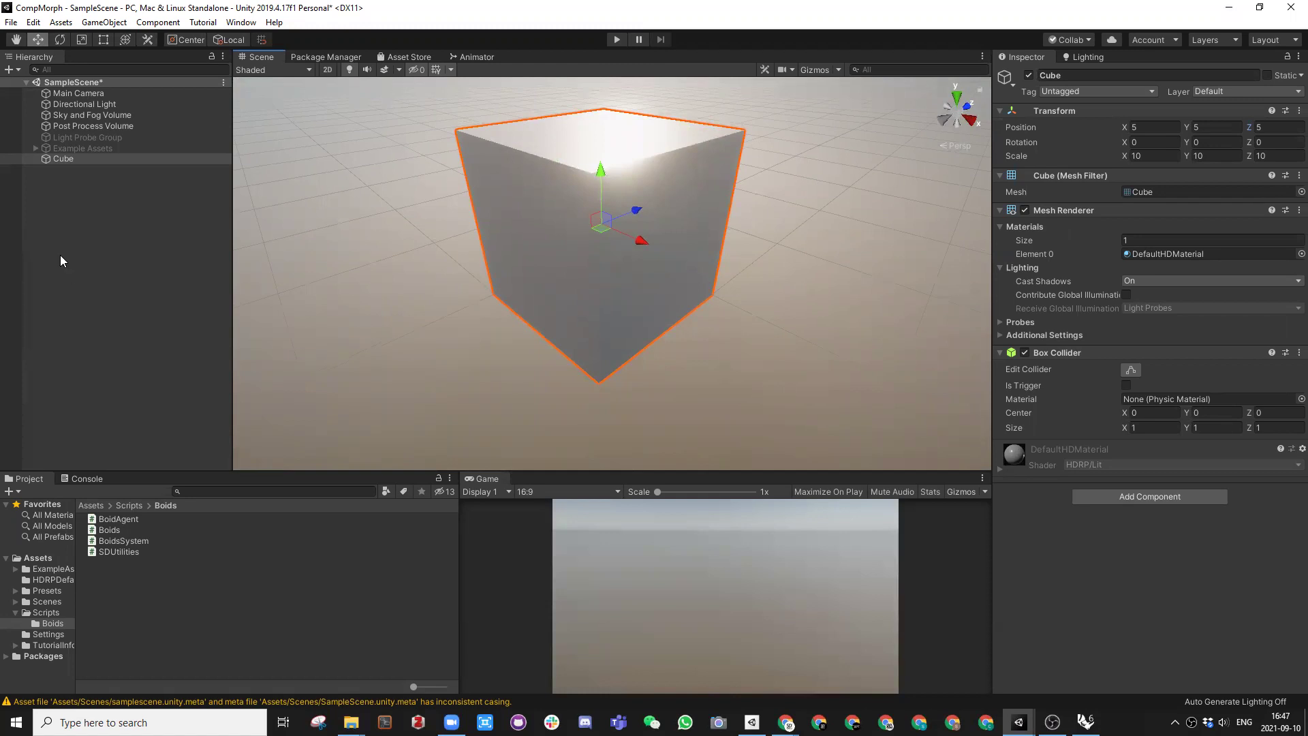
left_click_drag(583, 252, 561, 280, "alt")
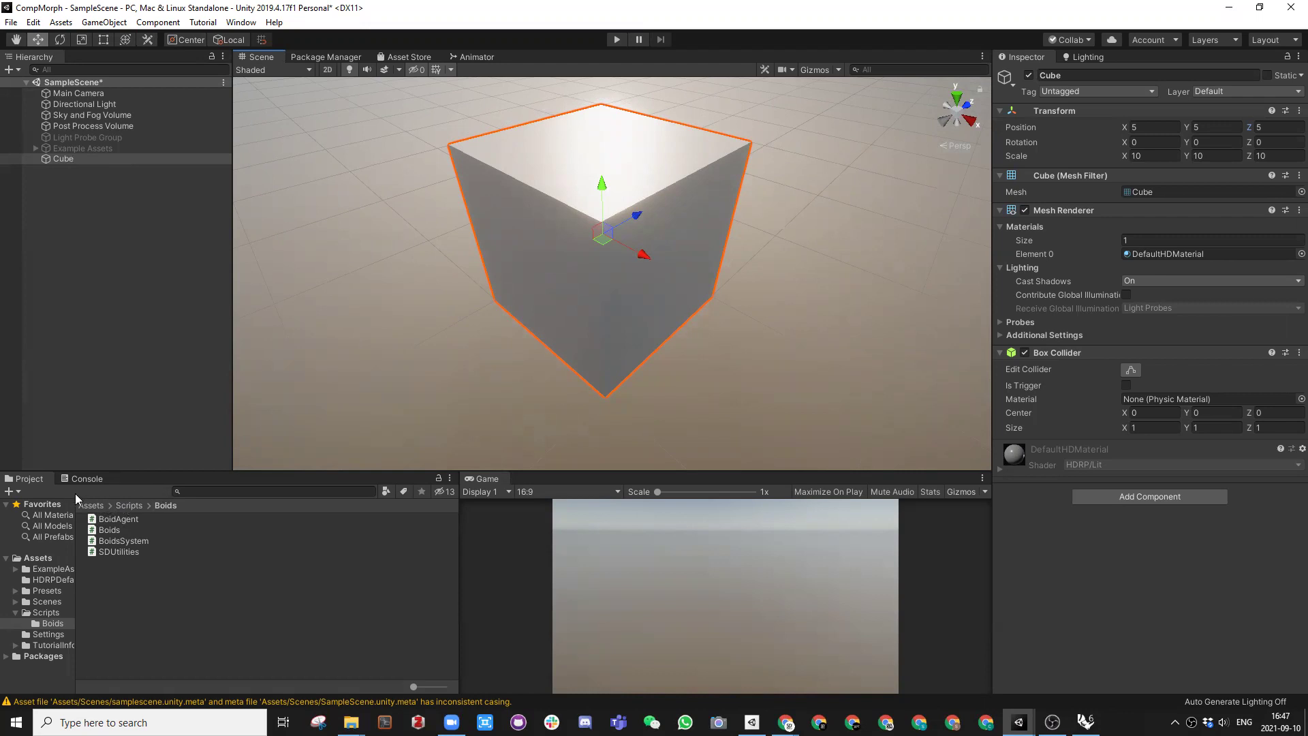
Step: Create a folder named Materials in the project's root Assets folder
left_click(89, 506)
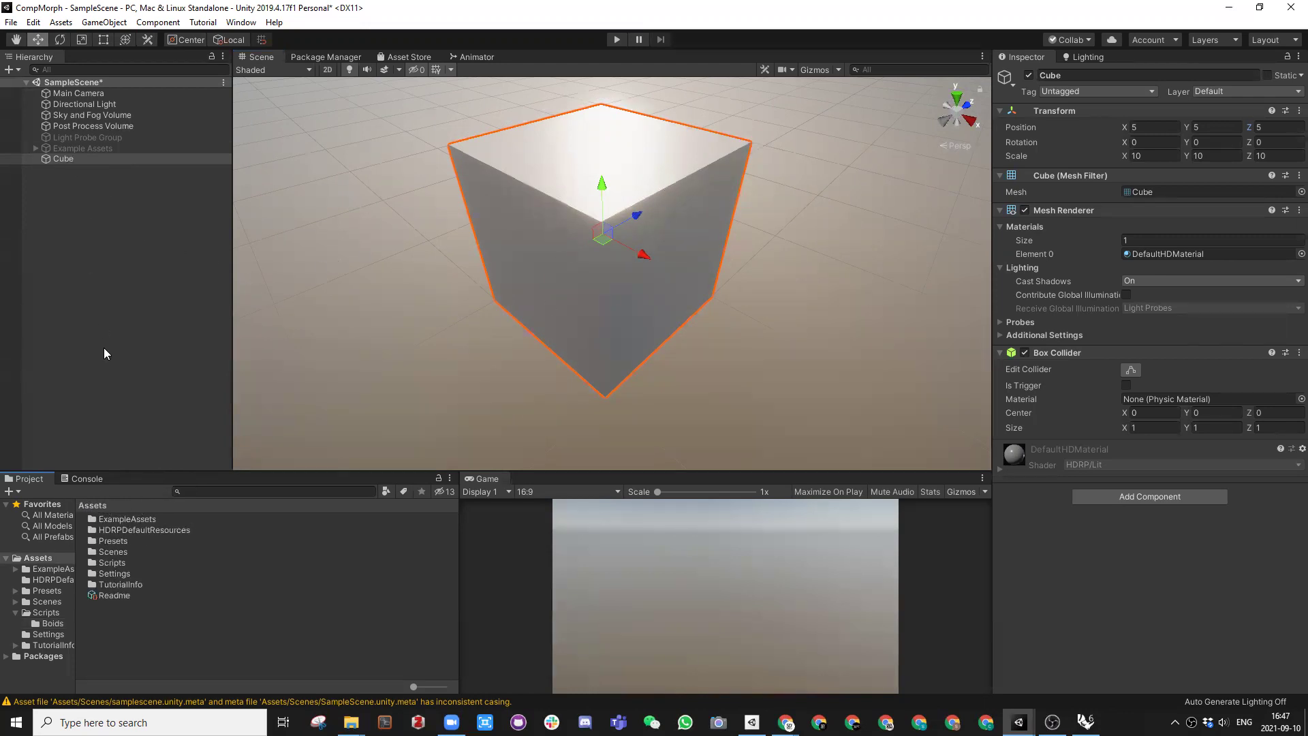
left_click(115, 625)
right_click(110, 624)
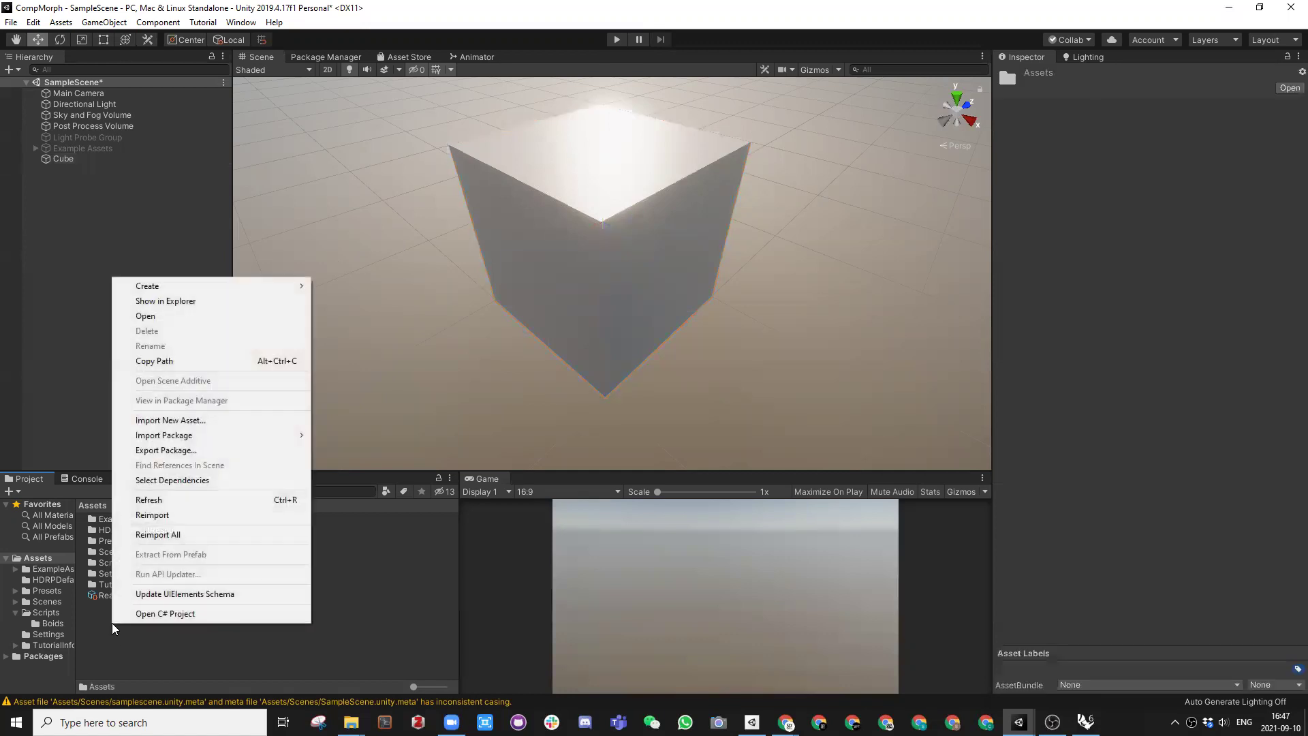
mouse_move(202, 286)
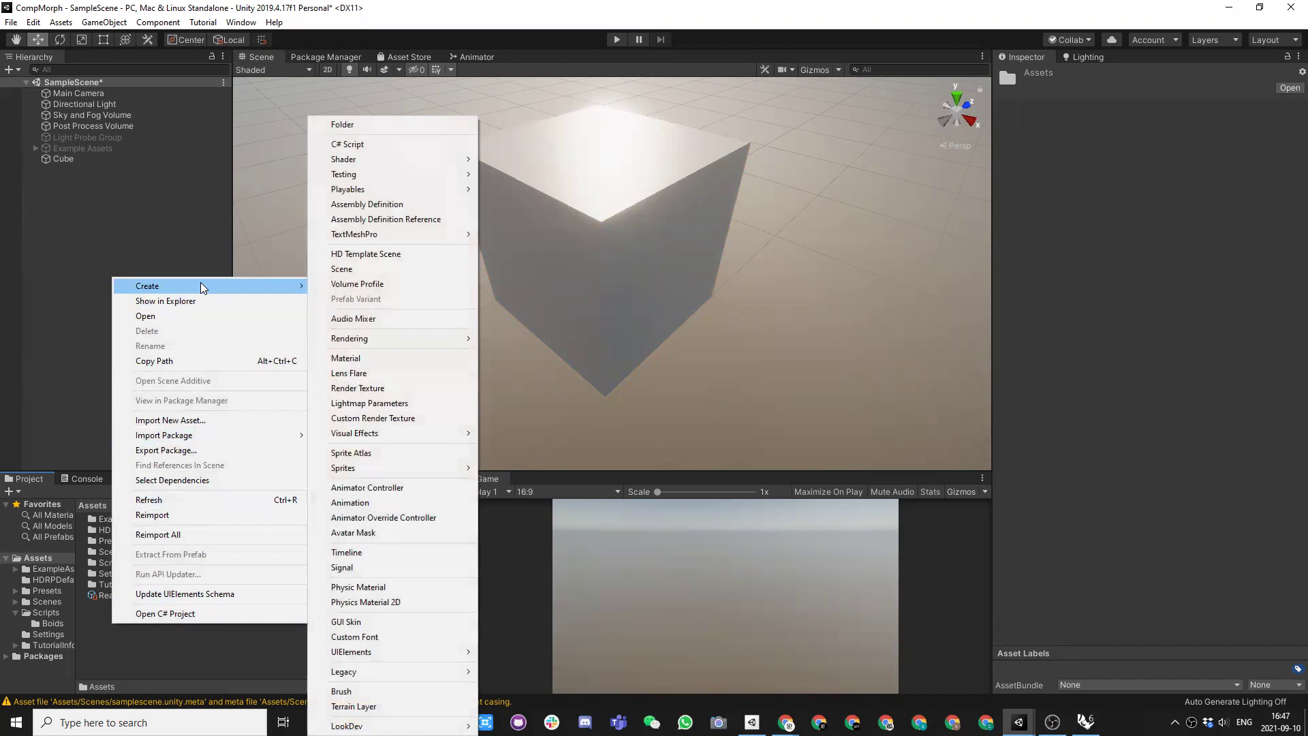
left_click(393, 125)
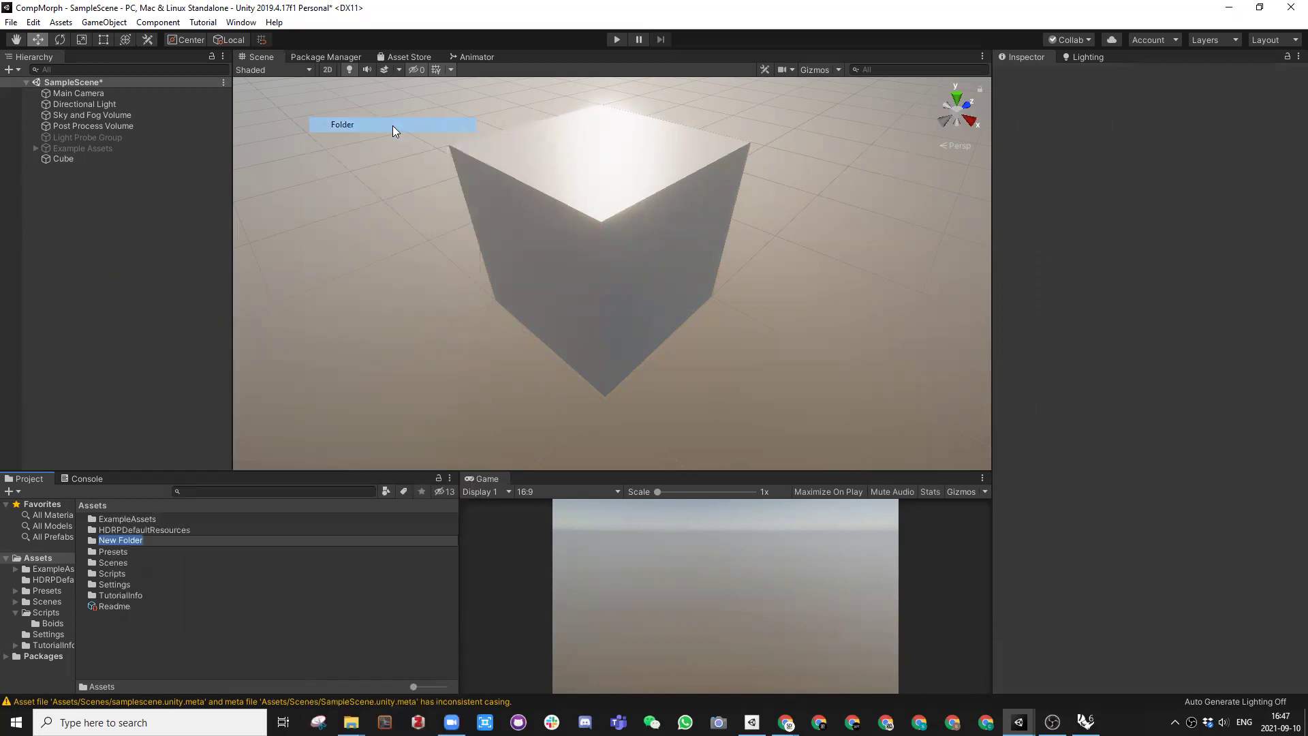
type("Materials")
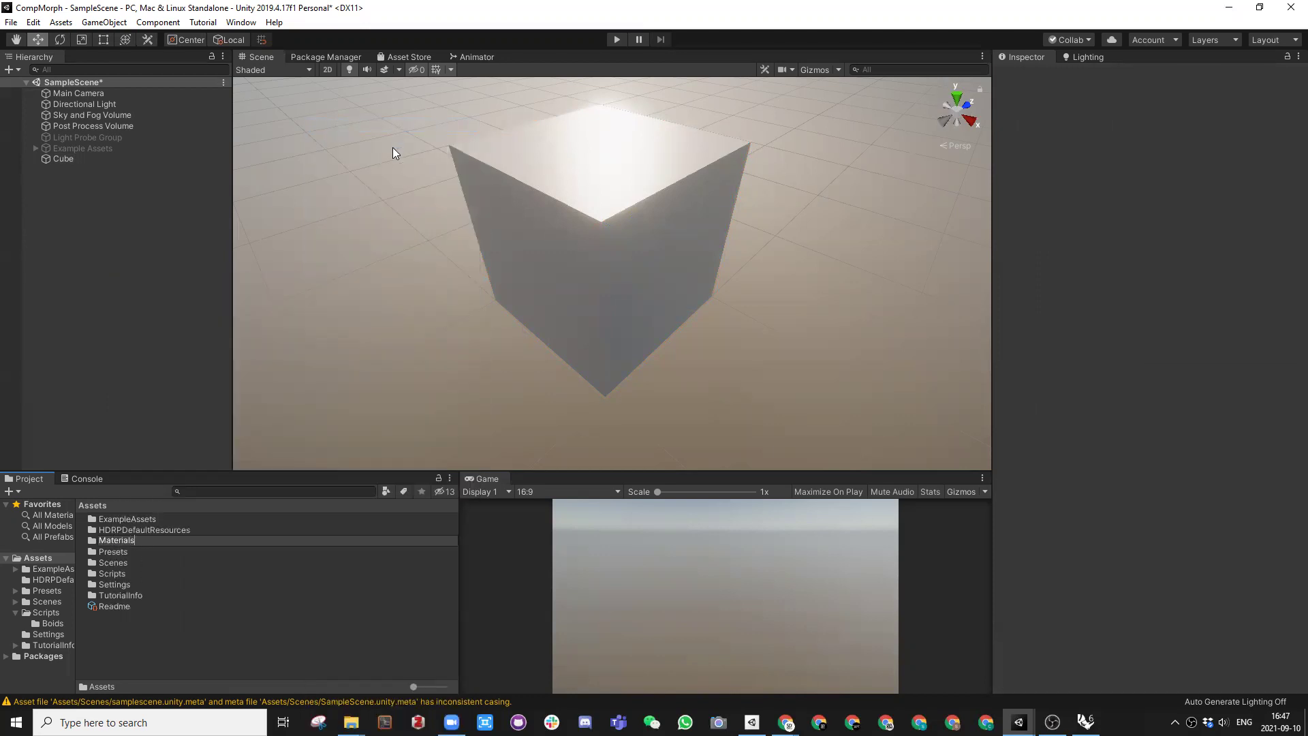
key("Return")
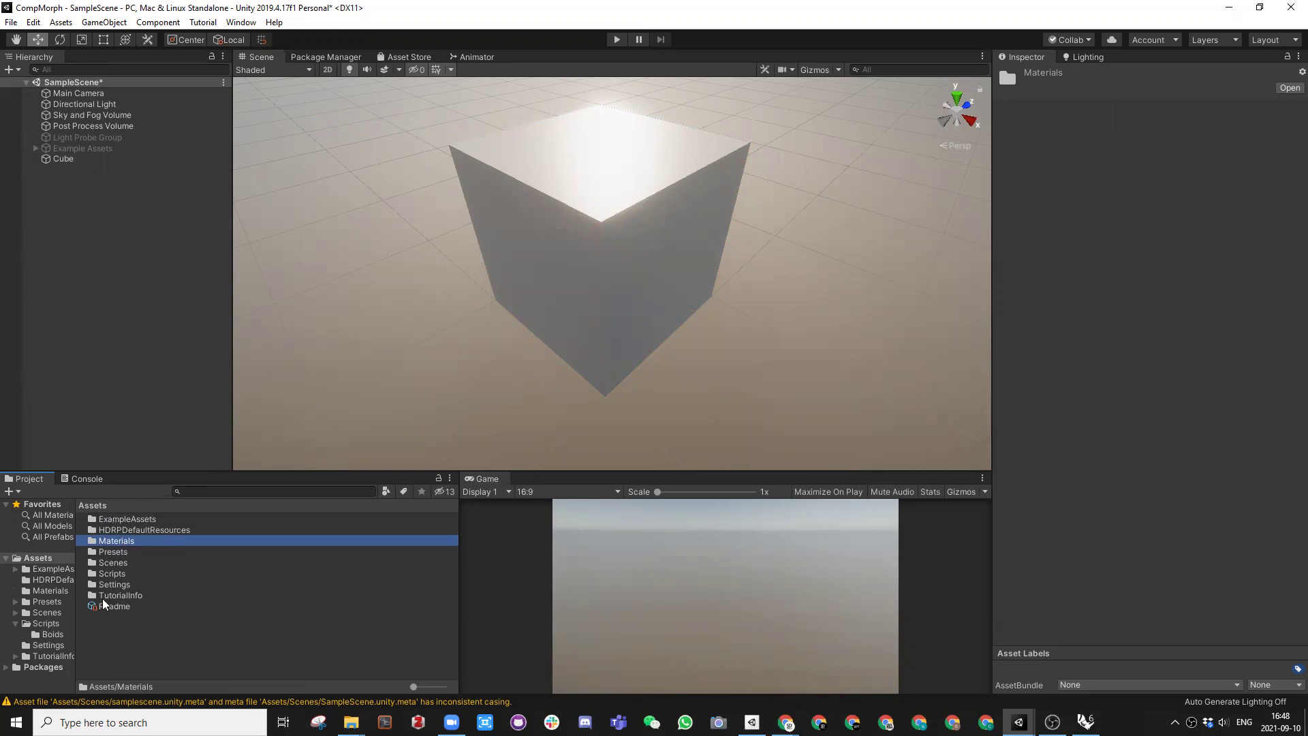
Step: Create a material named BlueTrans inside the Materials folder
double_click(123, 545)
right_click(132, 584)
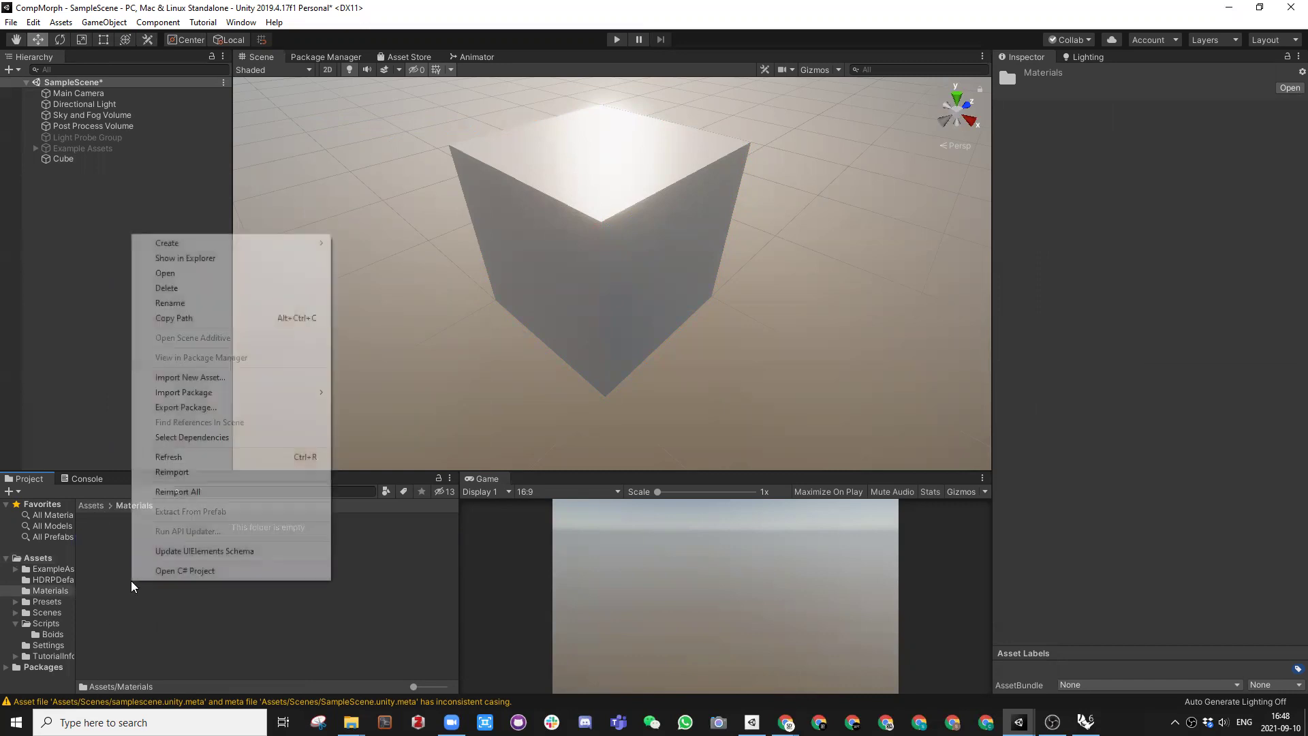
mouse_move(204, 245)
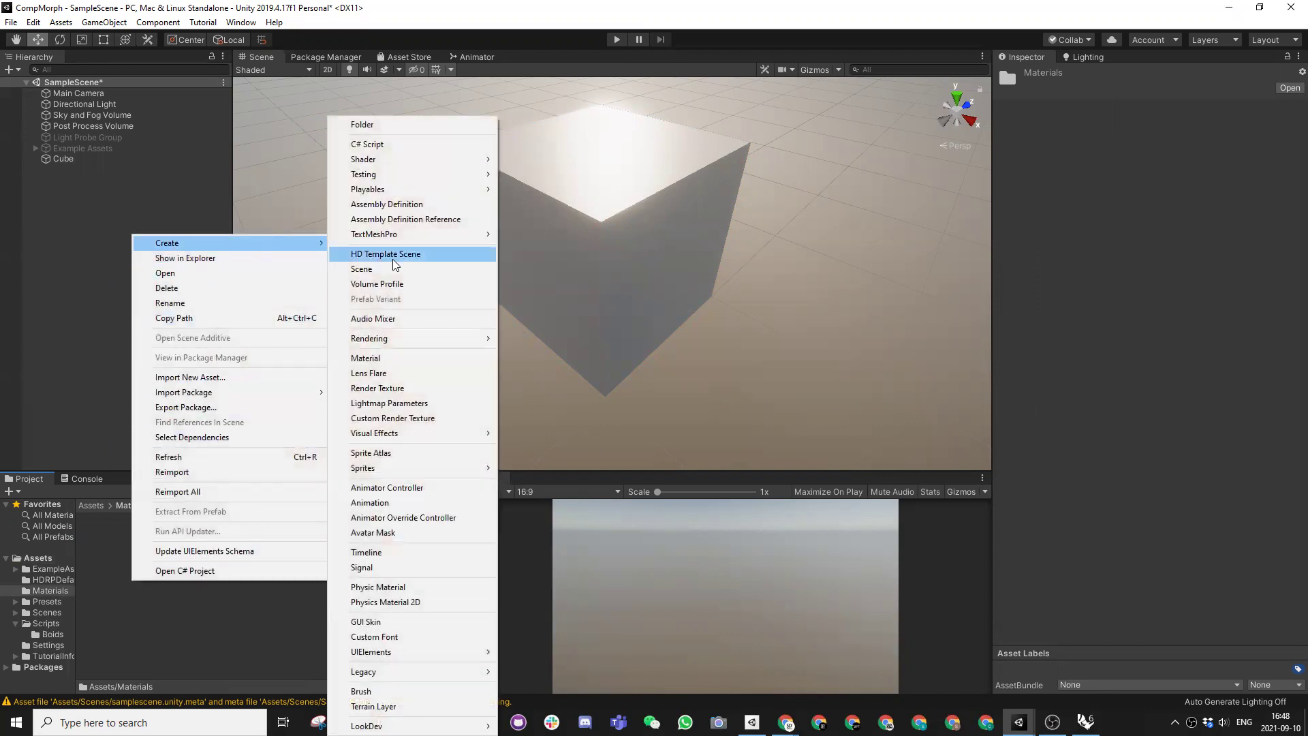
left_click(368, 358)
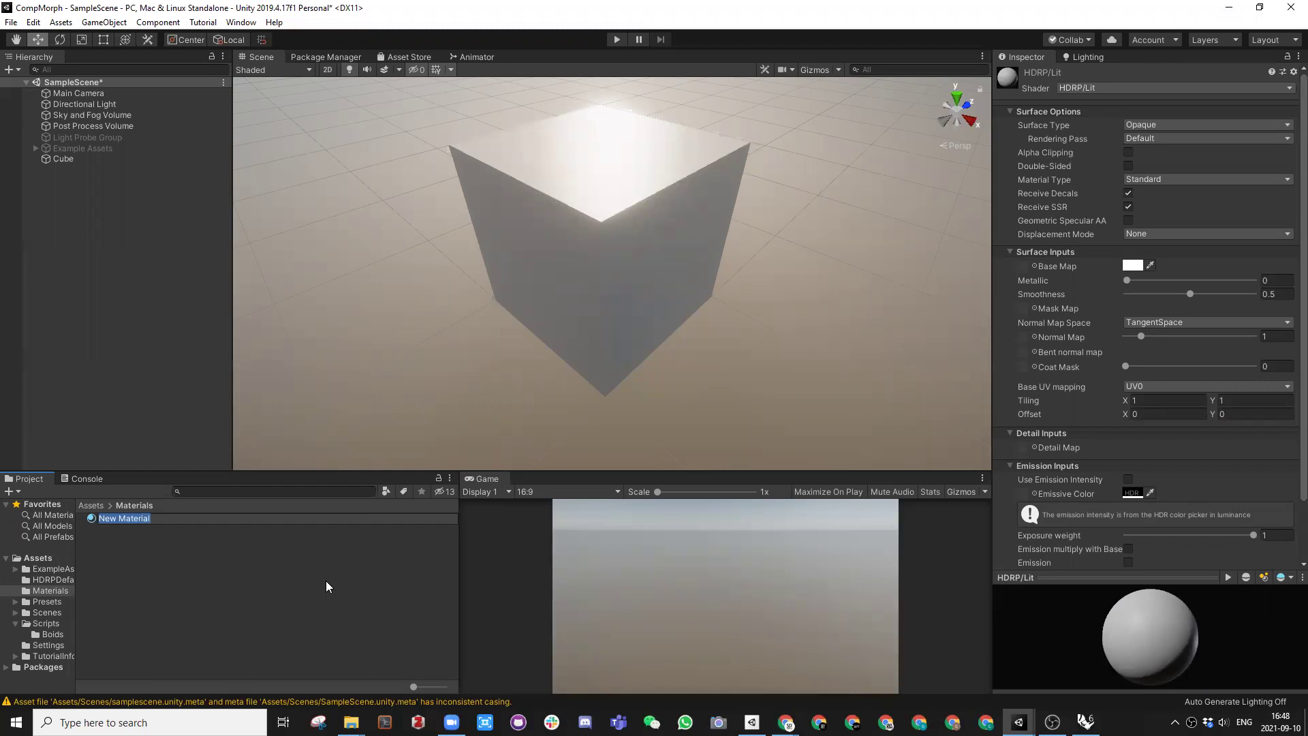
type("T")
type("rans")
type("Blue")
key("Return")
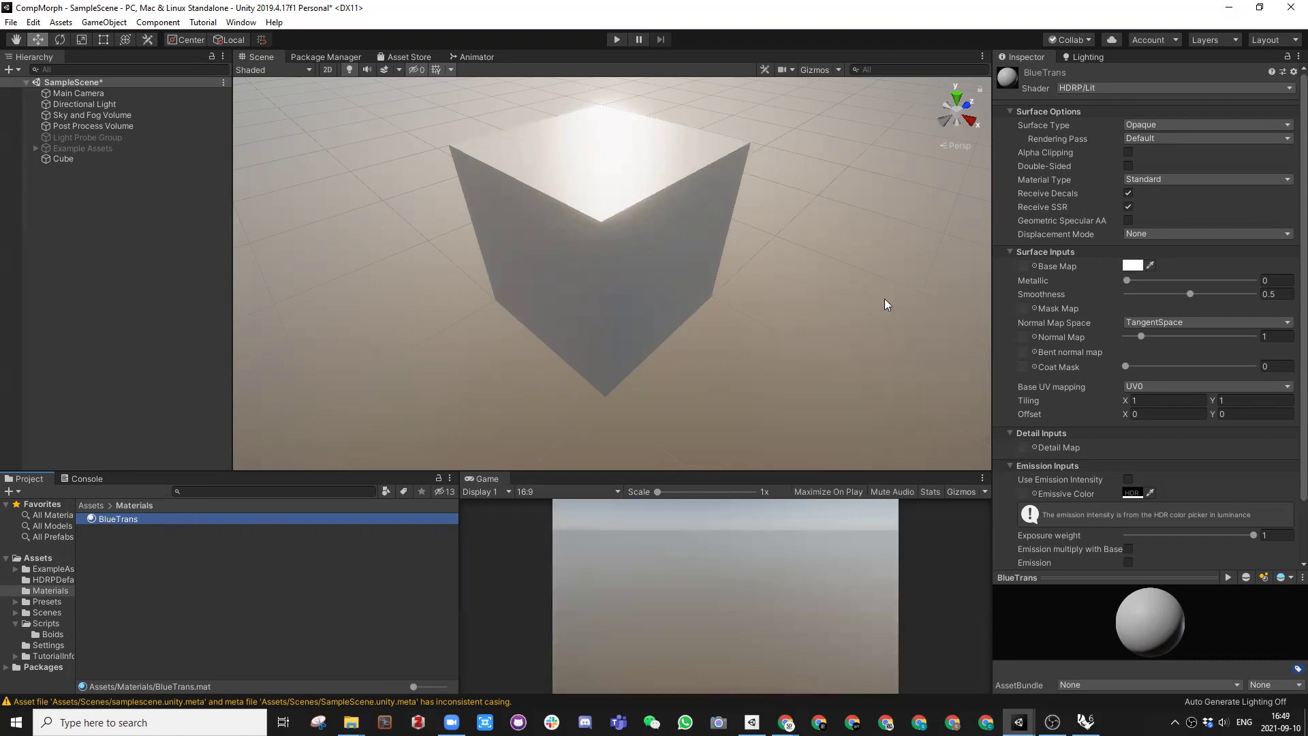
Step: Set the BlueTrans base colour to blue 0025FF and apply the material to the cube in the scene
left_click(1132, 266)
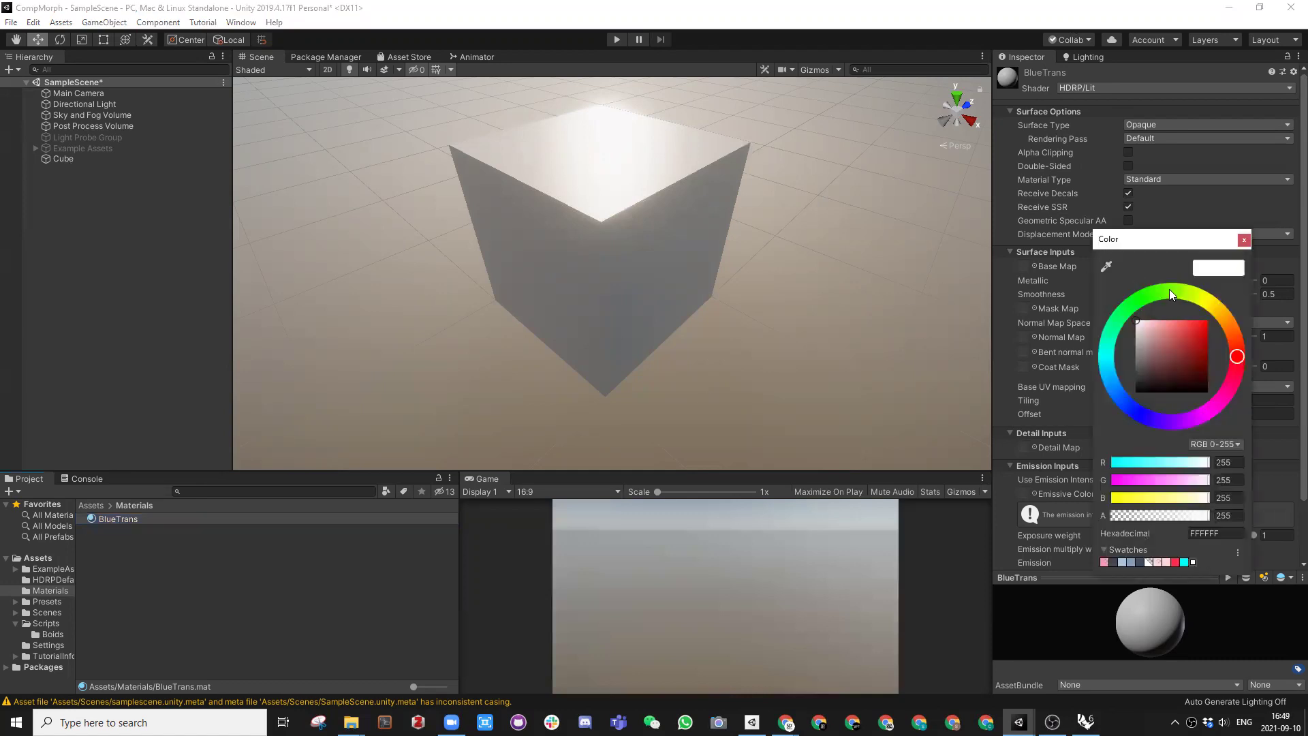
left_click(1131, 407)
left_click(1204, 320)
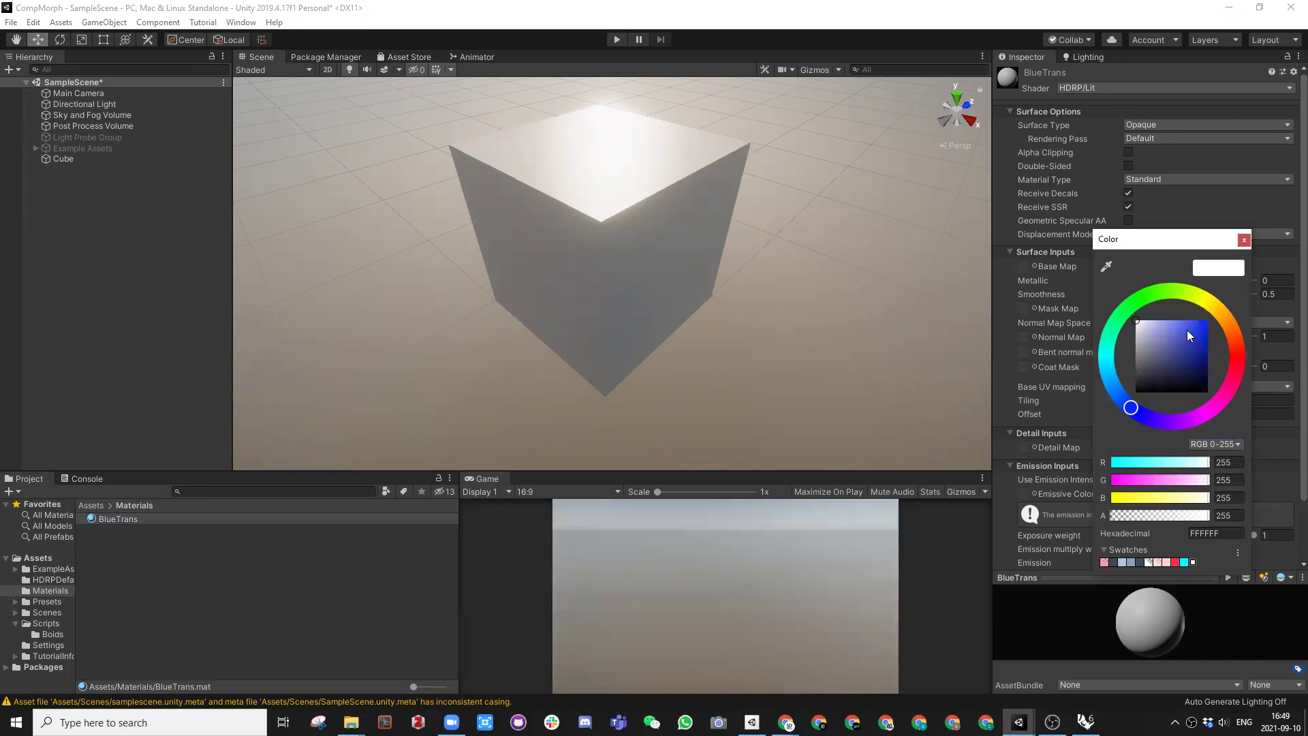
left_click(1244, 239)
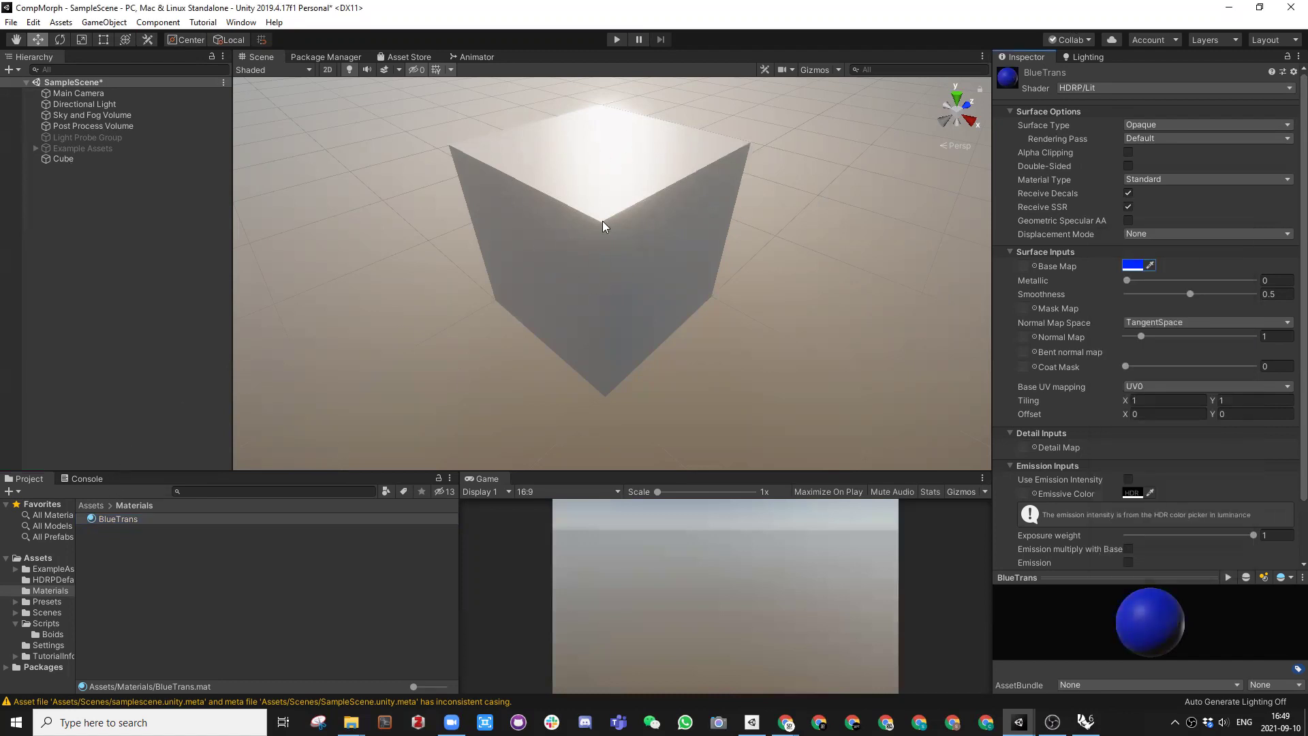
left_click_drag(110, 521, 613, 286)
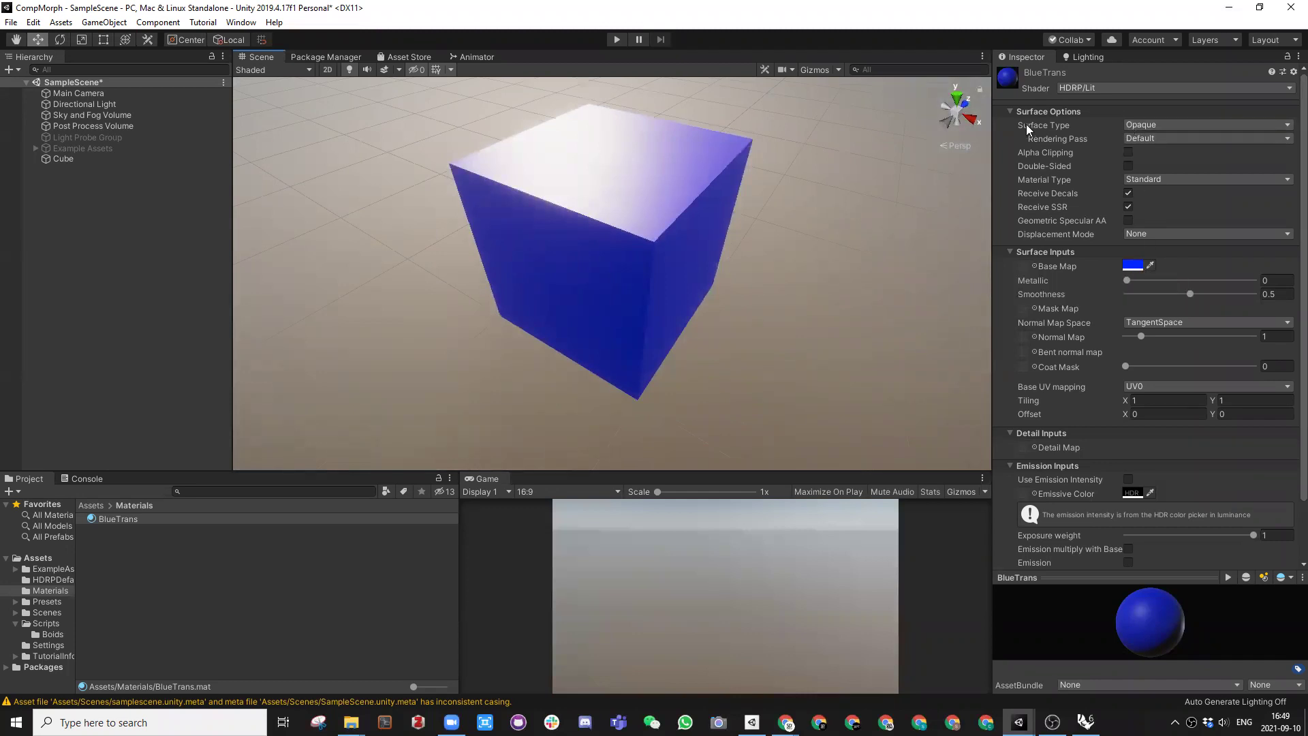
Step: Change the BlueTrans surface type to Transparent and lower its base colour alpha to 96
left_click(1139, 126)
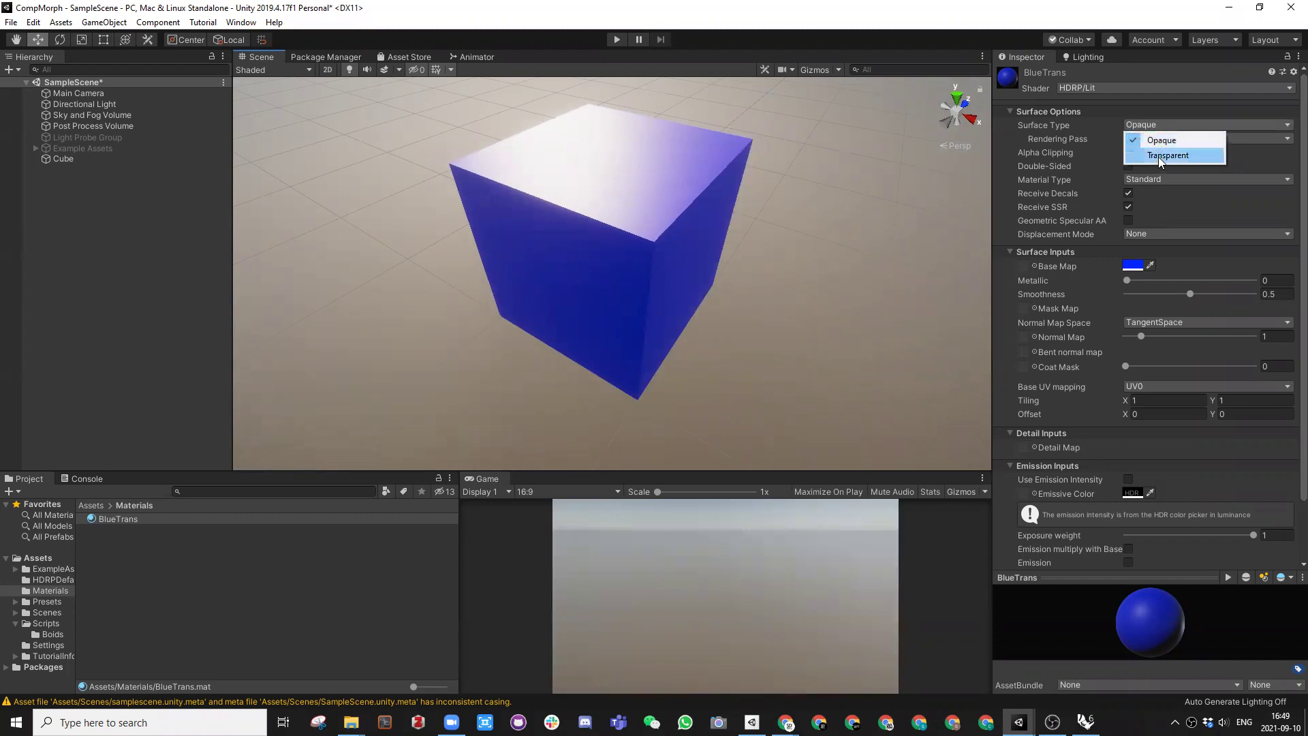
left_click(1158, 155)
left_click_drag(709, 250, 731, 199, "alt")
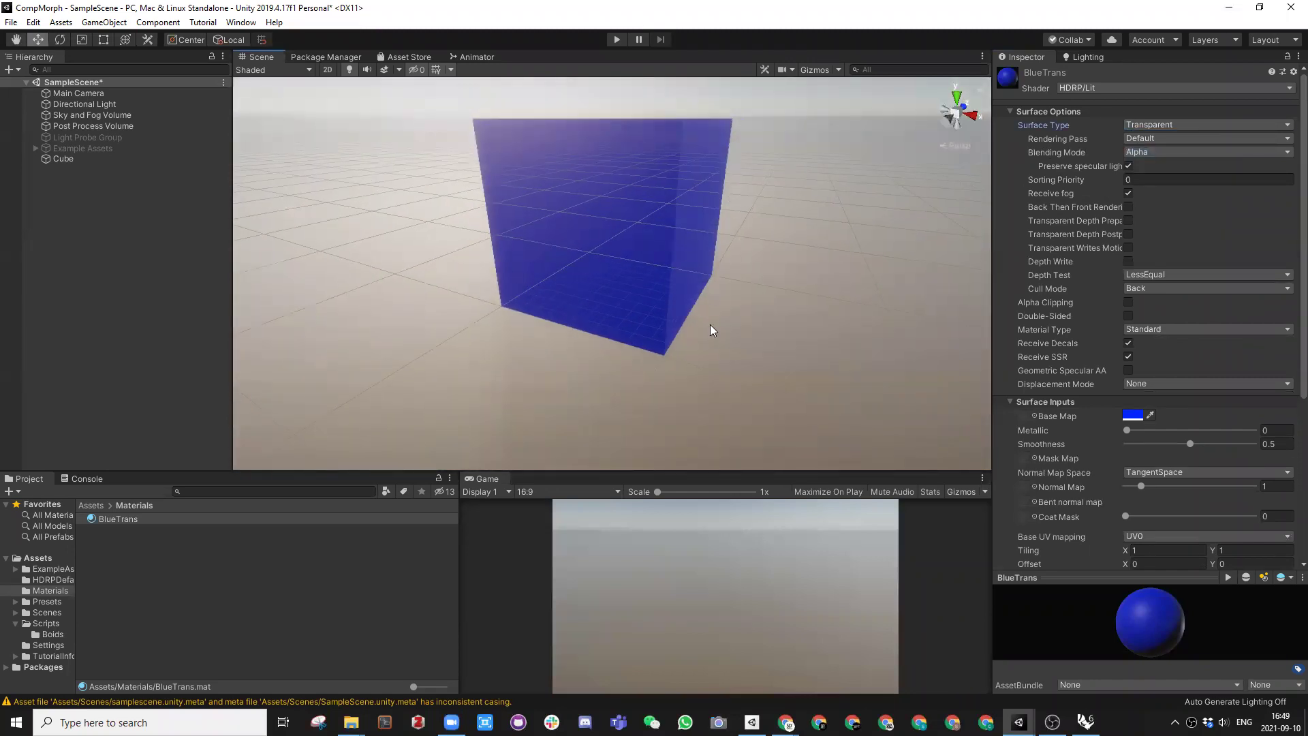
left_click(1132, 416)
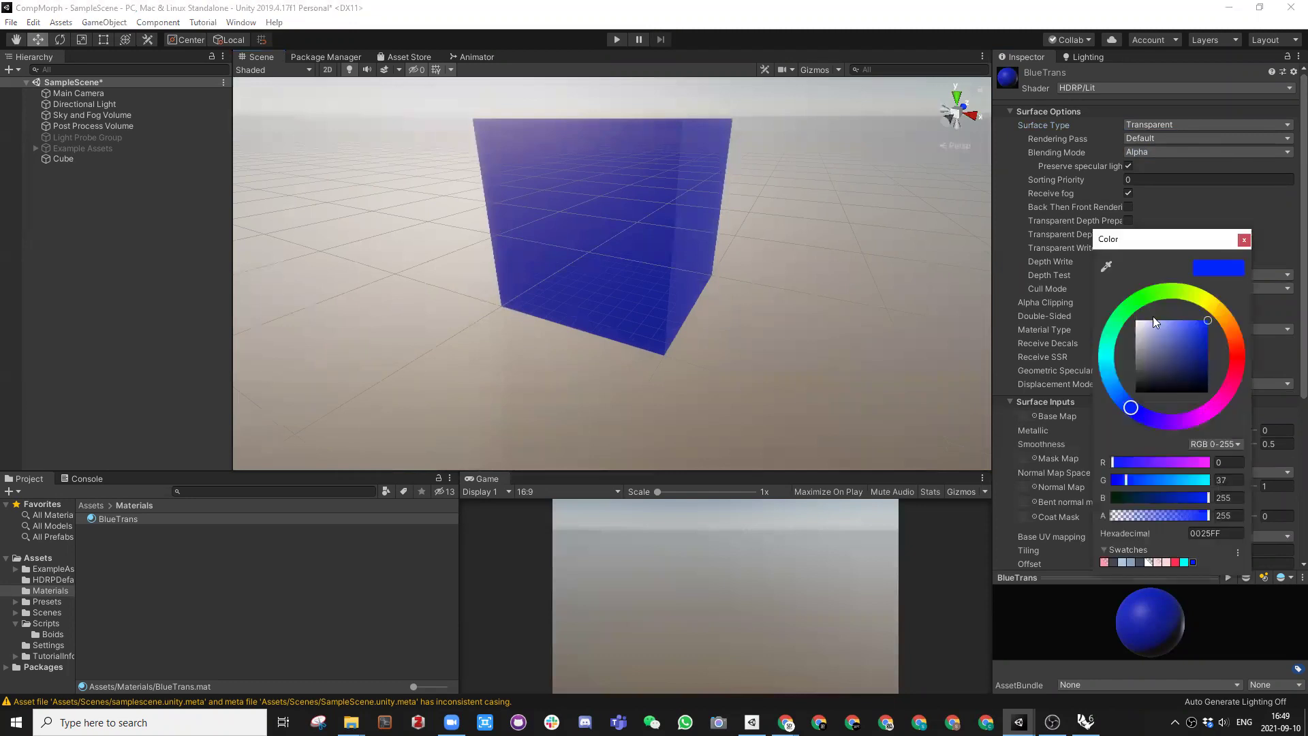
left_click_drag(1207, 516, 1148, 516)
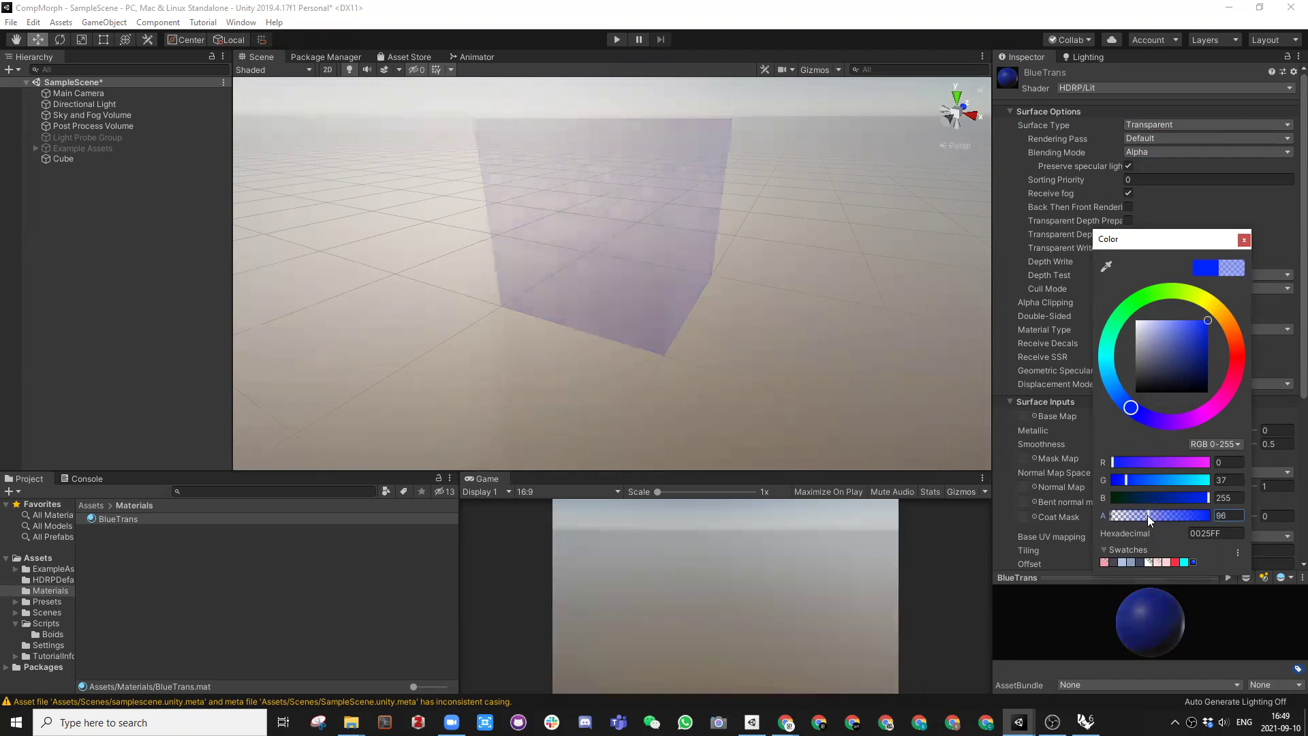
Step: Reduce the BlueTrans base colour alpha to 47 and shift the colour to a lighter blue, 2B82FF
scroll(623, 303, "down", 2)
left_click(847, 306, "alt")
left_click_drag(570, 294, 864, 312, "alt")
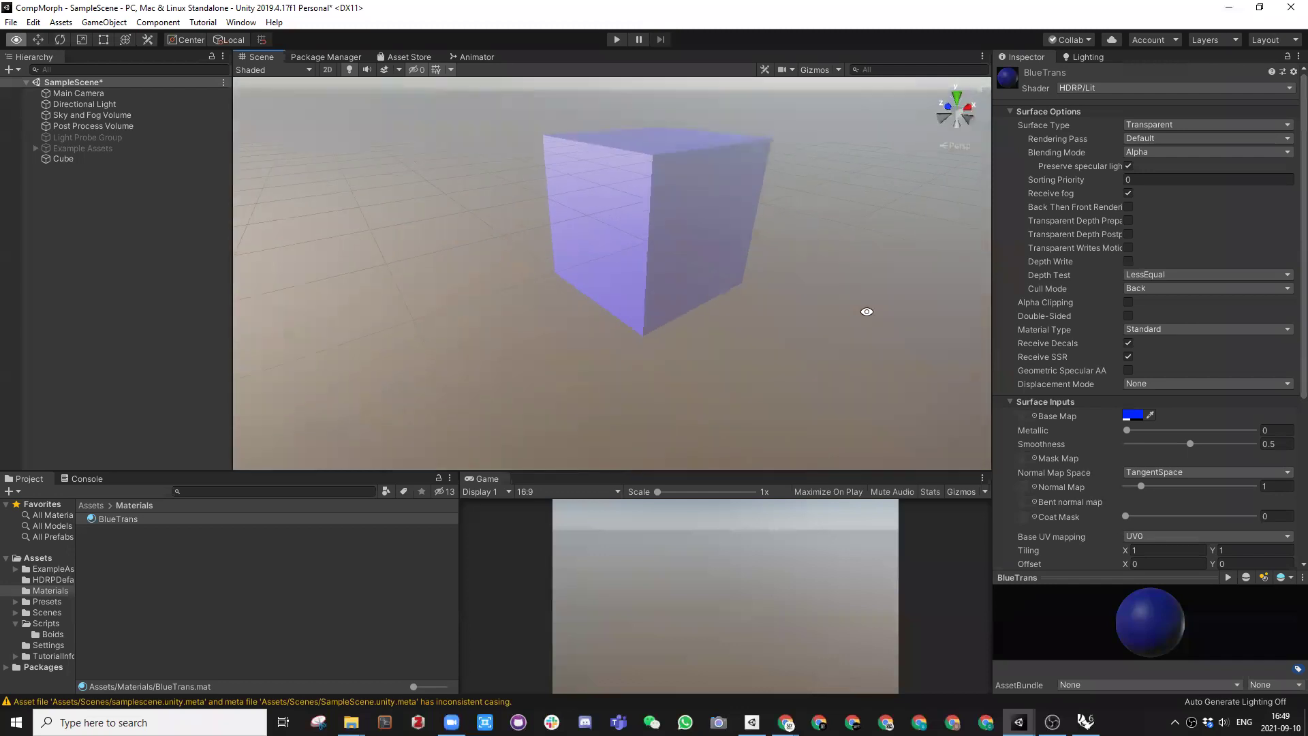
left_click(1132, 416)
left_click_drag(1147, 516, 1130, 520)
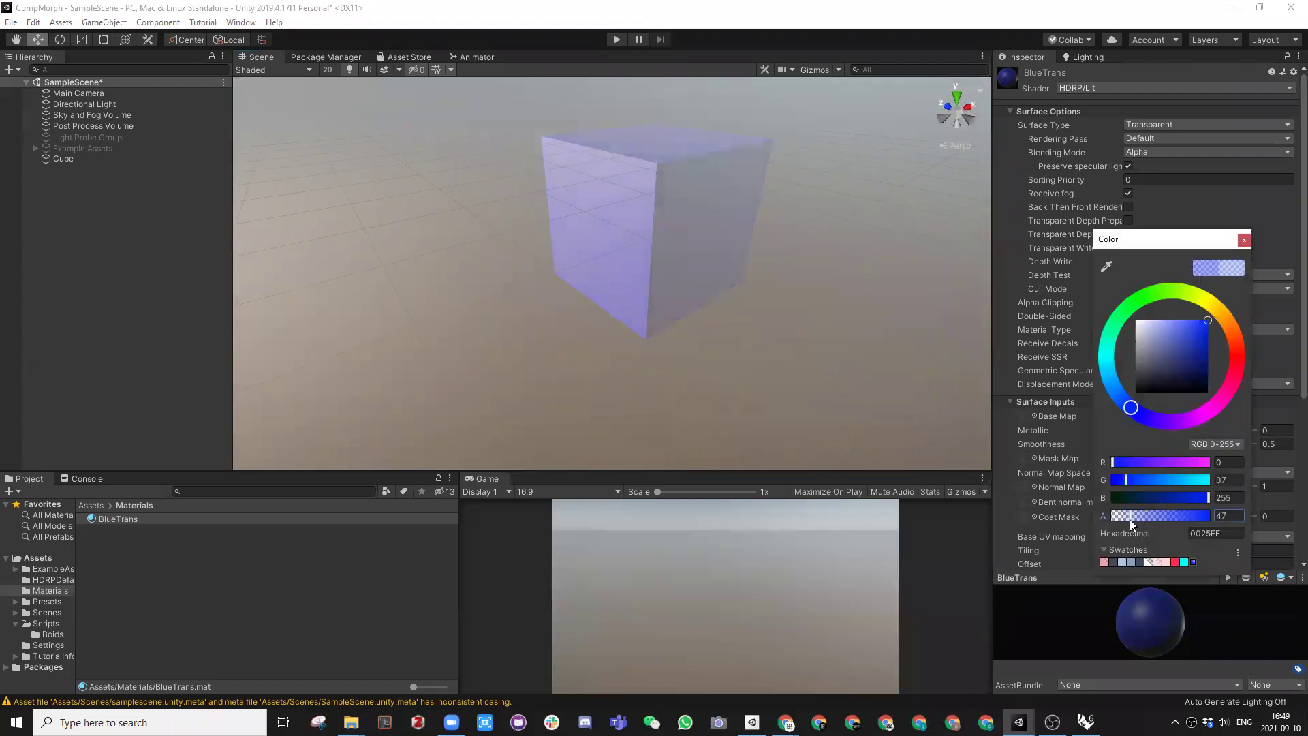
left_click_drag(1109, 411, 1111, 393)
left_click_drag(1185, 318, 1198, 319)
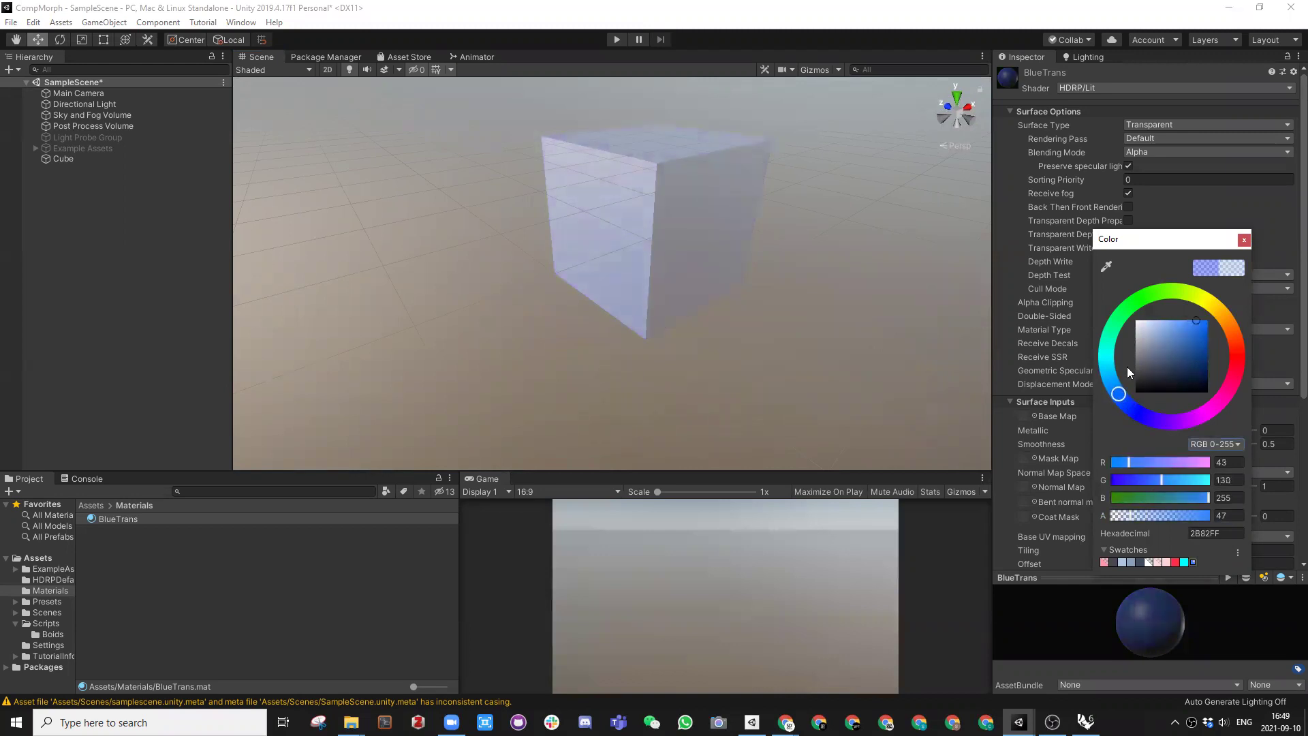
Step: Close the colour picker, inspect the transparent cube from several angles, and save the scene
left_click(1242, 240)
left_click_drag(578, 251, 677, 330, "alt")
middle_click_drag(677, 330, 513, 313)
left_click_drag(514, 313, 680, 257, "alt")
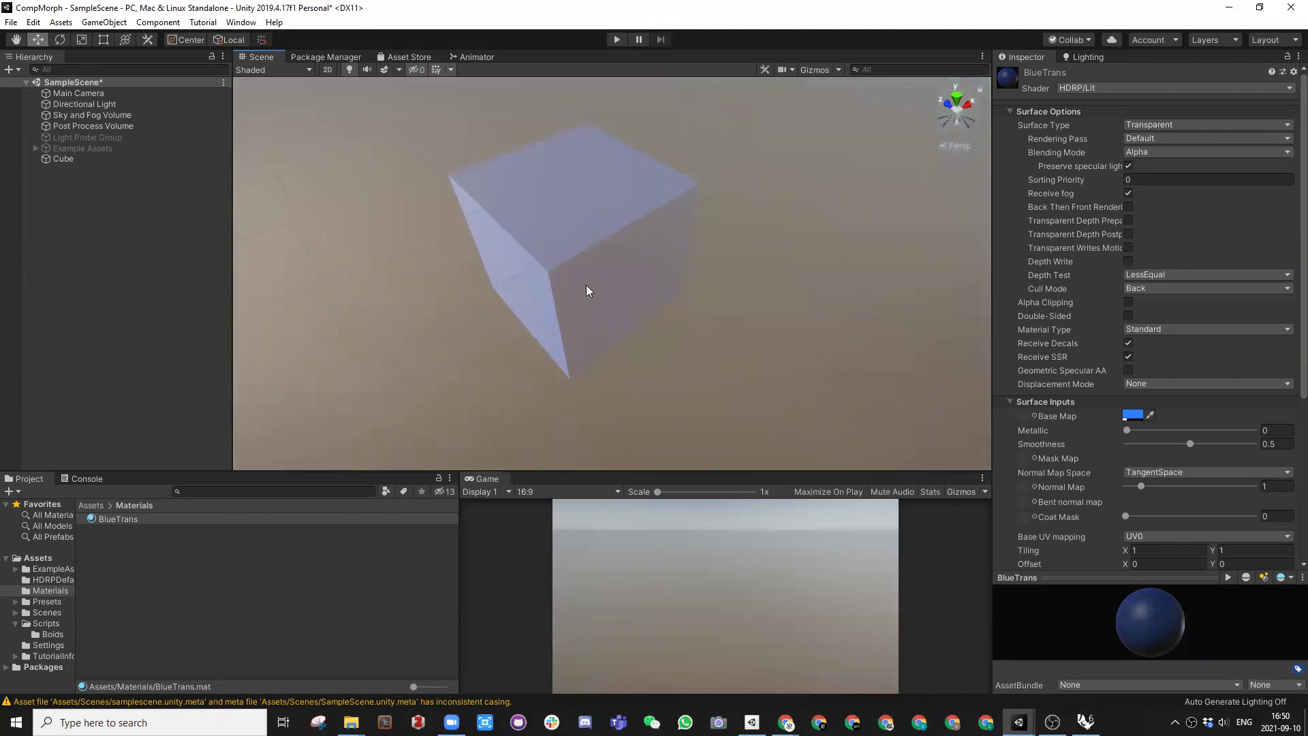
left_click_drag(634, 278, 517, 319, "alt")
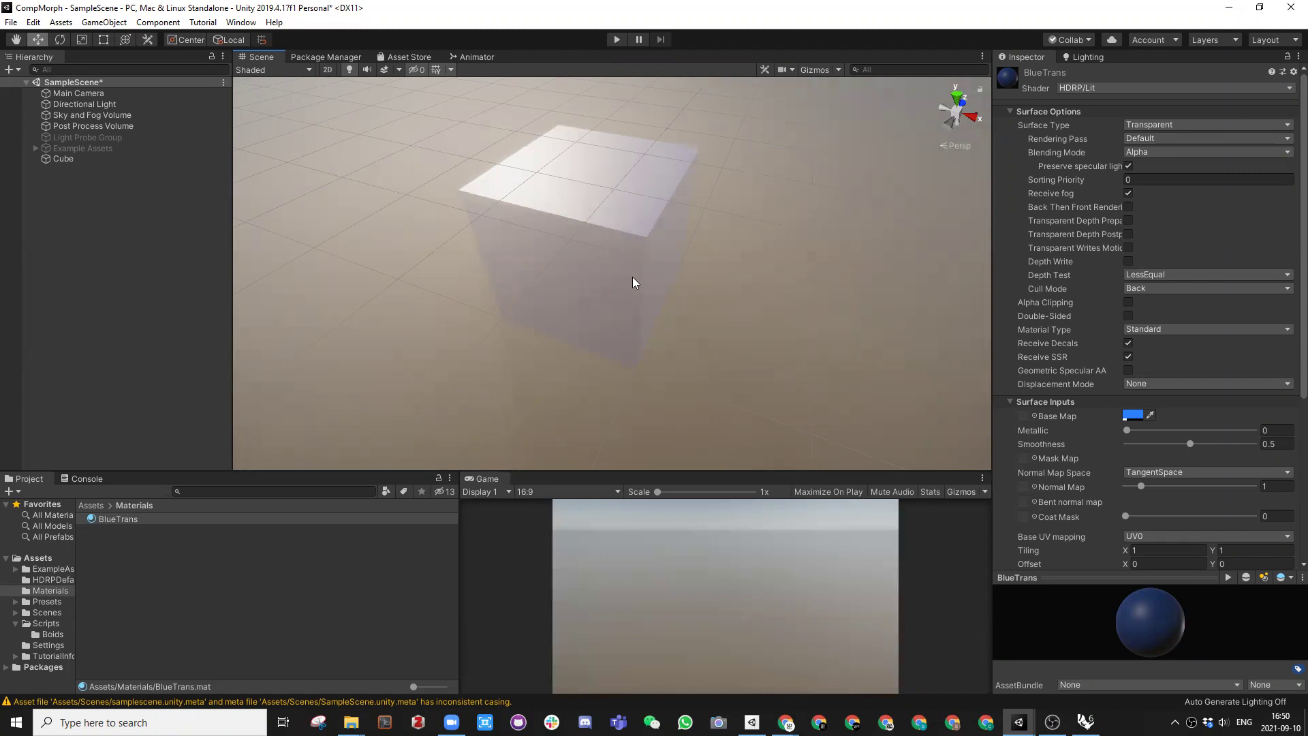
left_click(70, 196)
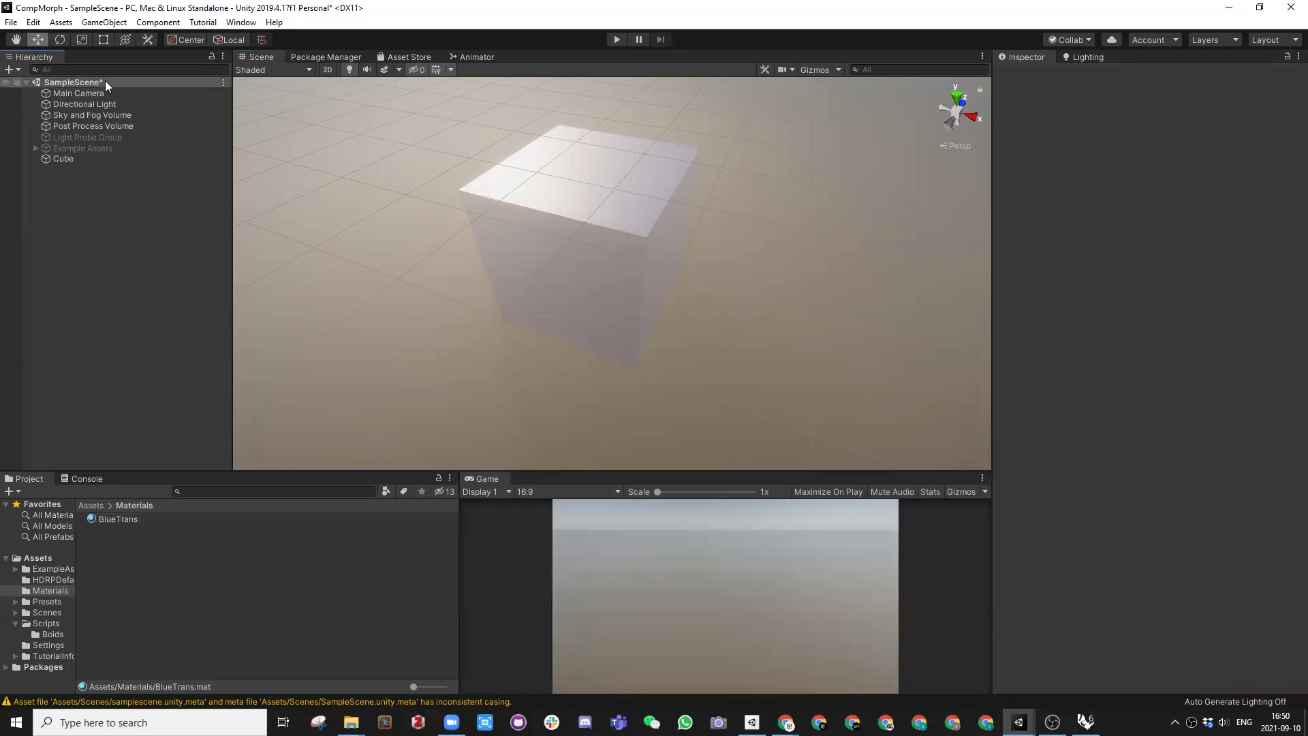
key("ctrl+s")
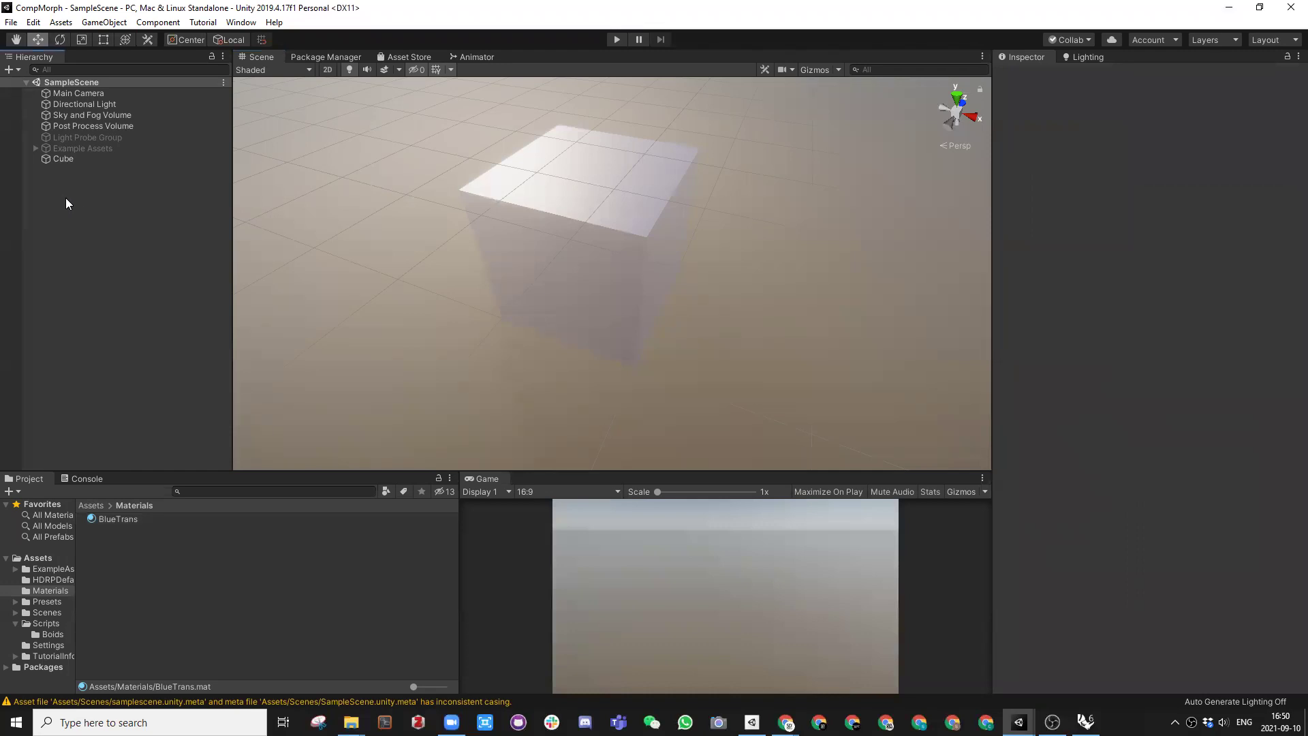
Step: Create an empty game object in SampleScene and name it Boids
left_click(90, 506)
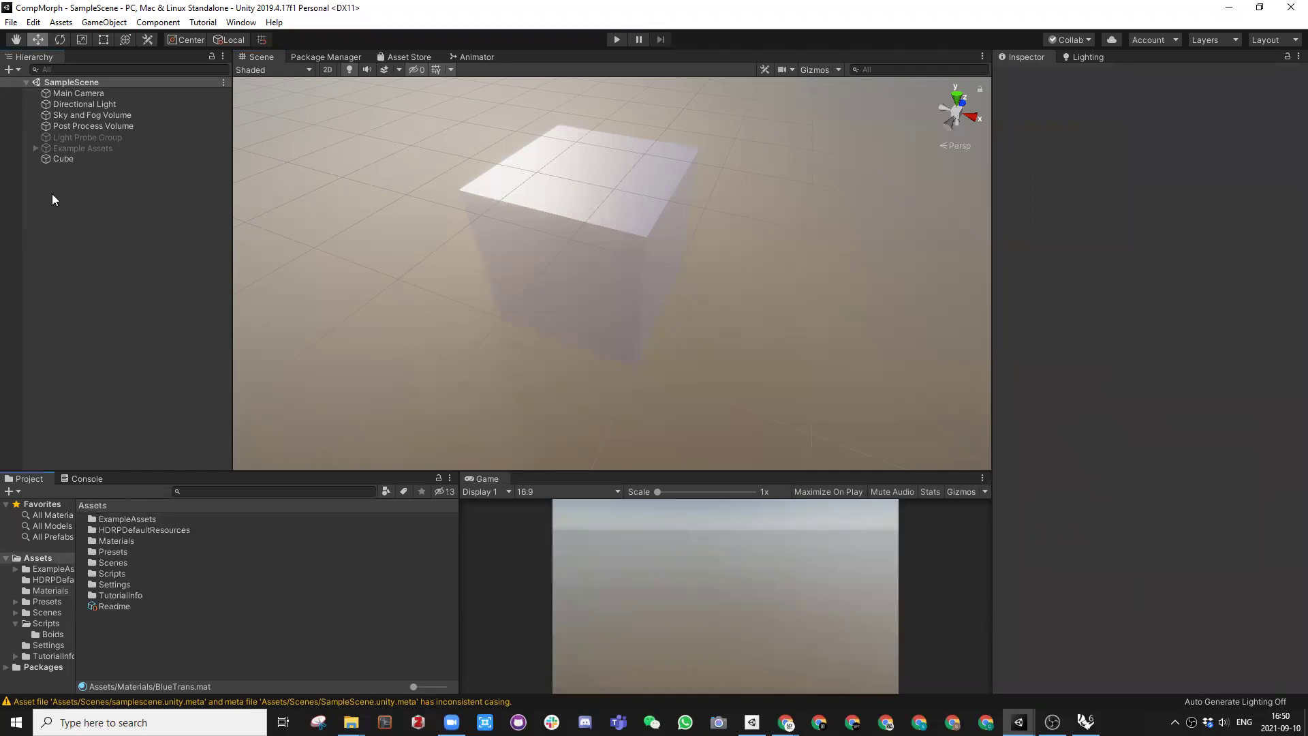
right_click(63, 195)
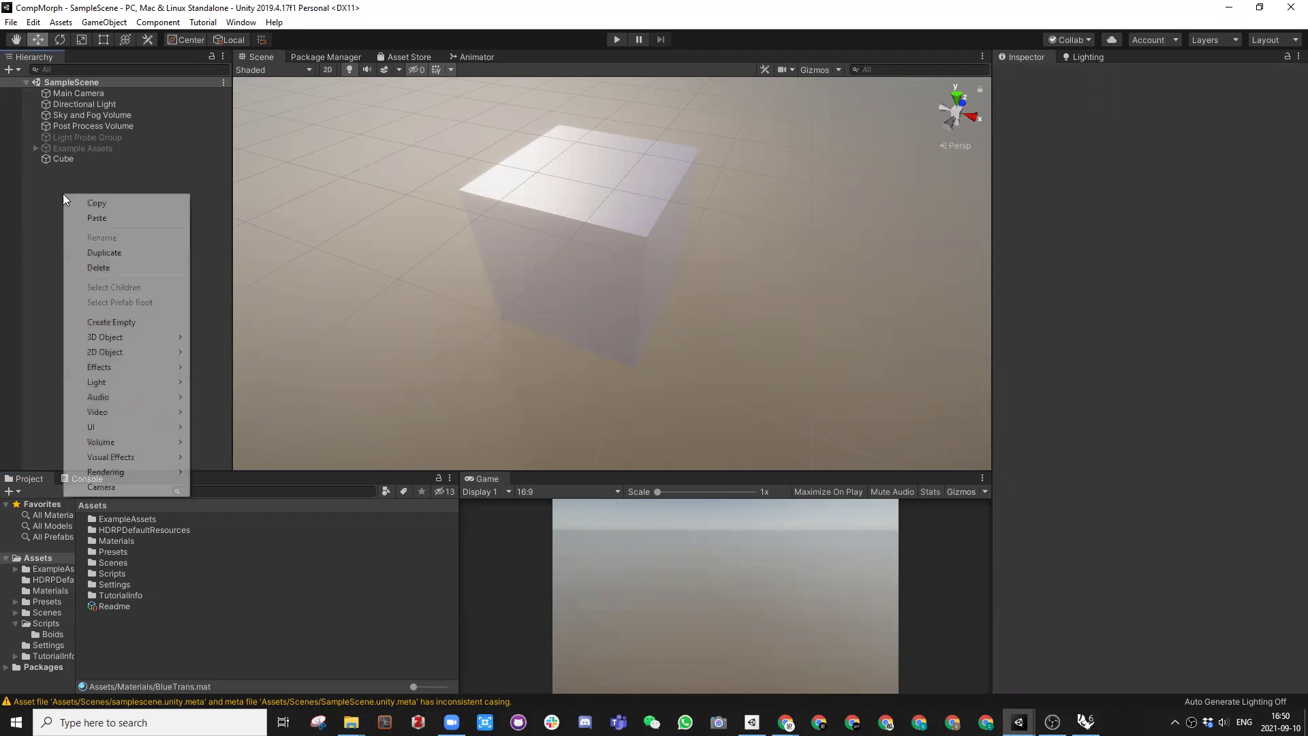
left_click(137, 322)
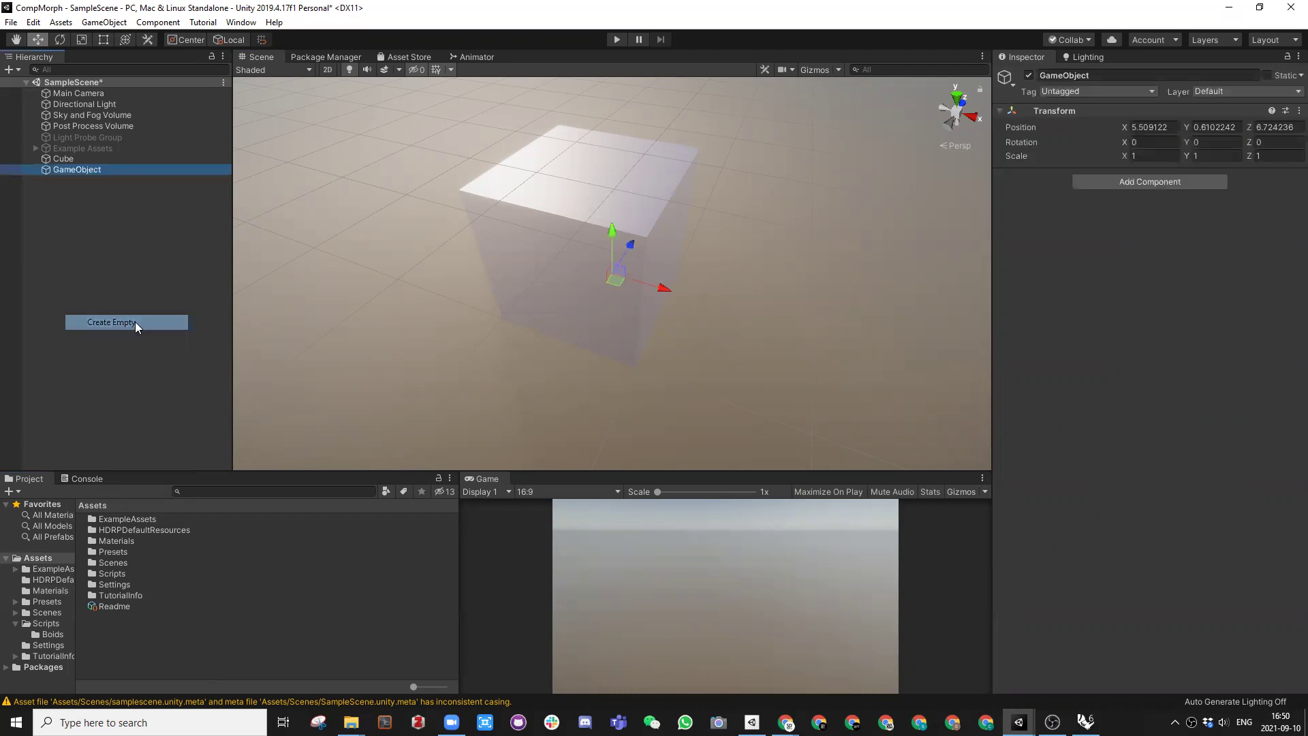
left_click(1082, 75)
type("Boids")
key("Return")
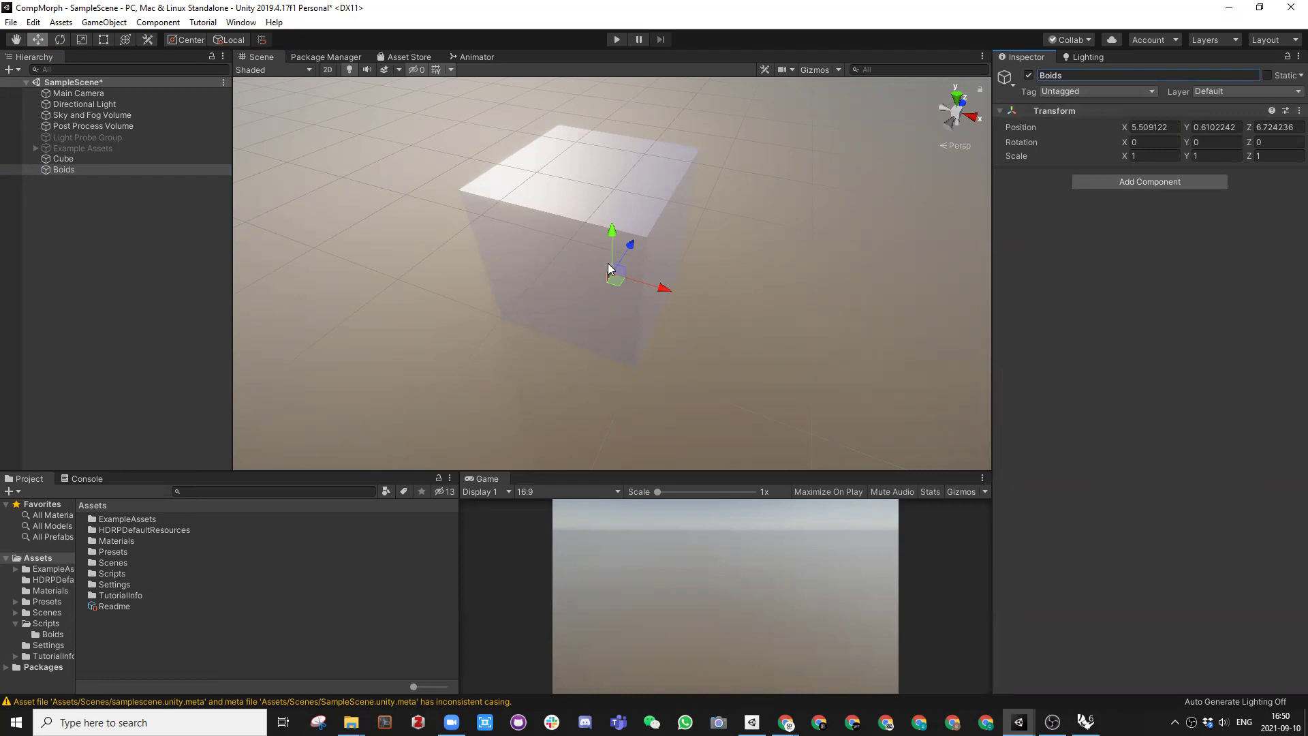
Step: Reset the Boids object's transform so it sits at the world origin
left_click_drag(569, 316, 581, 272, "alt")
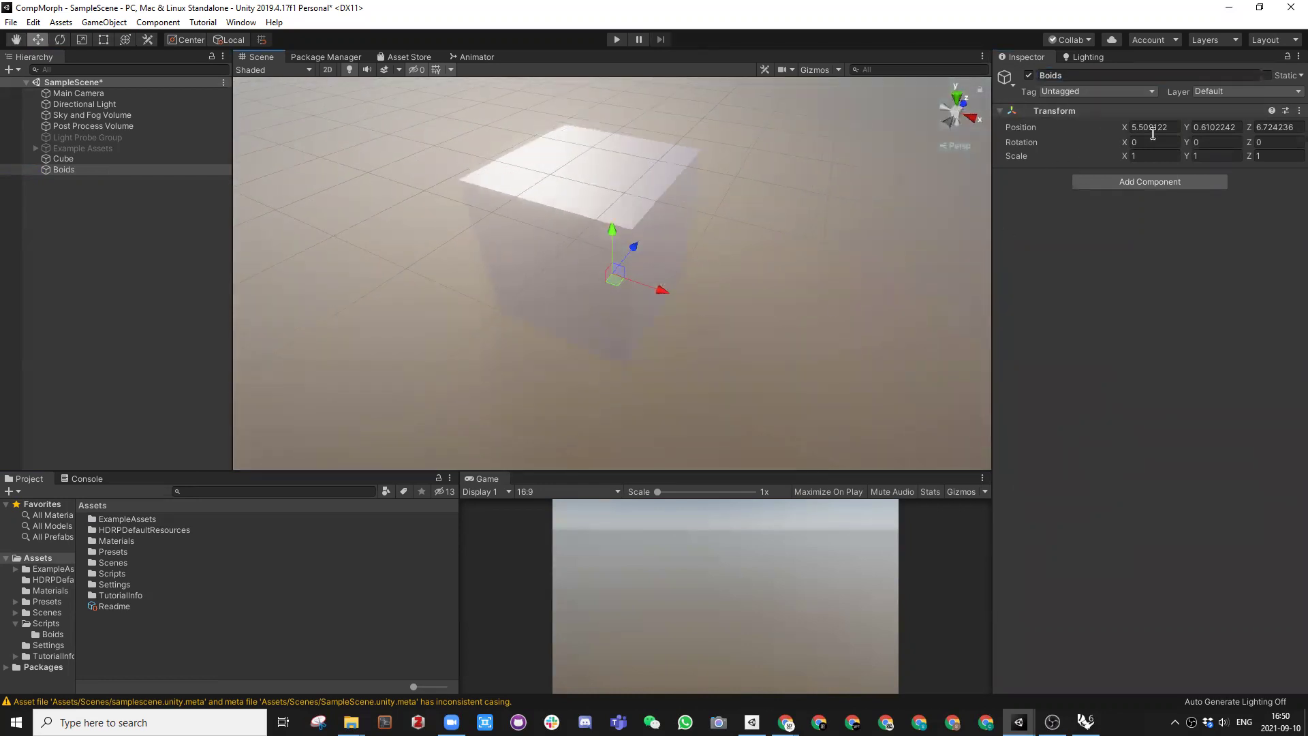
right_click(1052, 112)
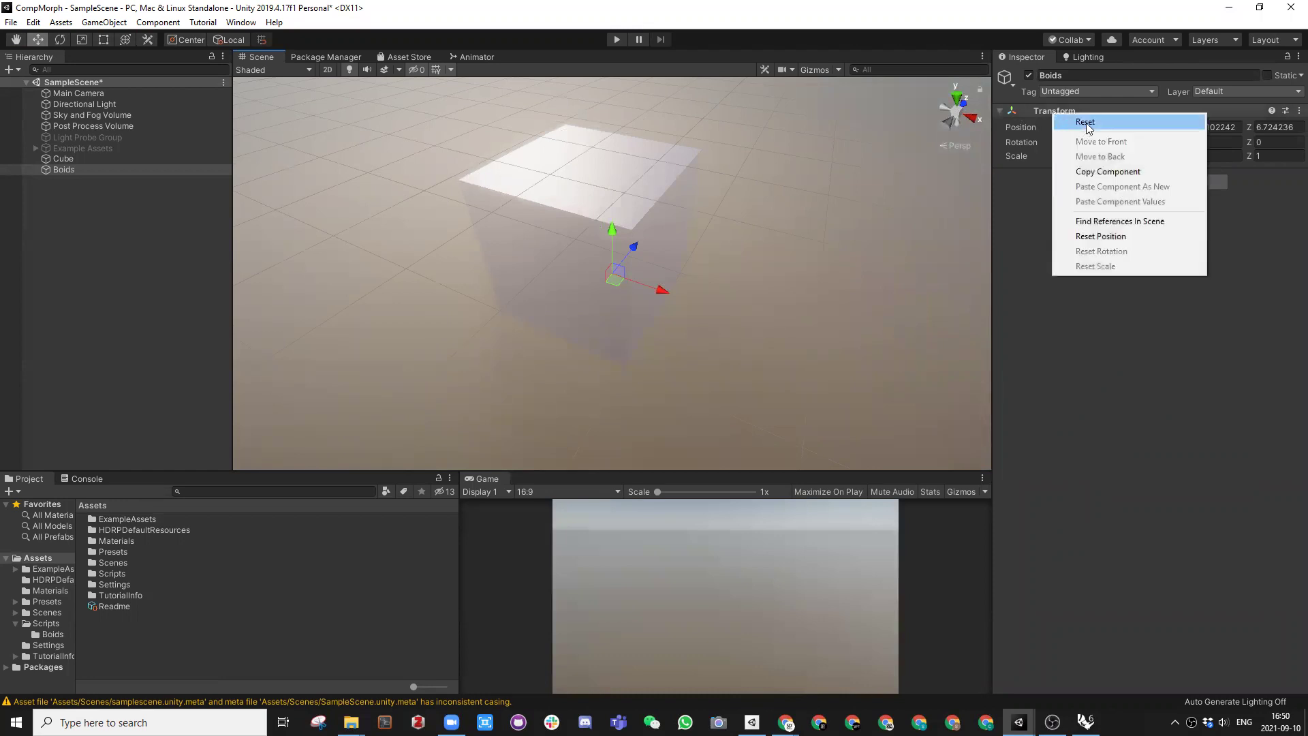
left_click(1086, 122)
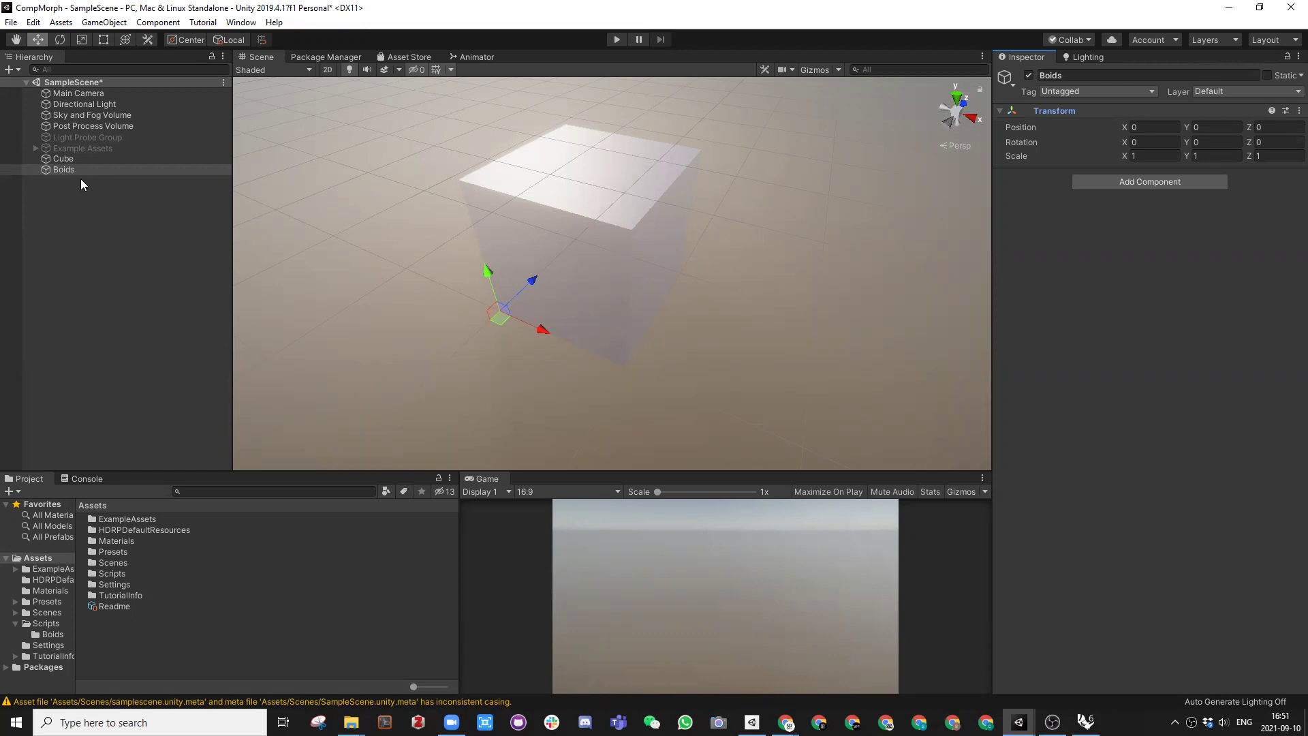
Step: Attach the Boids script from the Scripts/Boids folder to the Boids object as a component
double_click(108, 573)
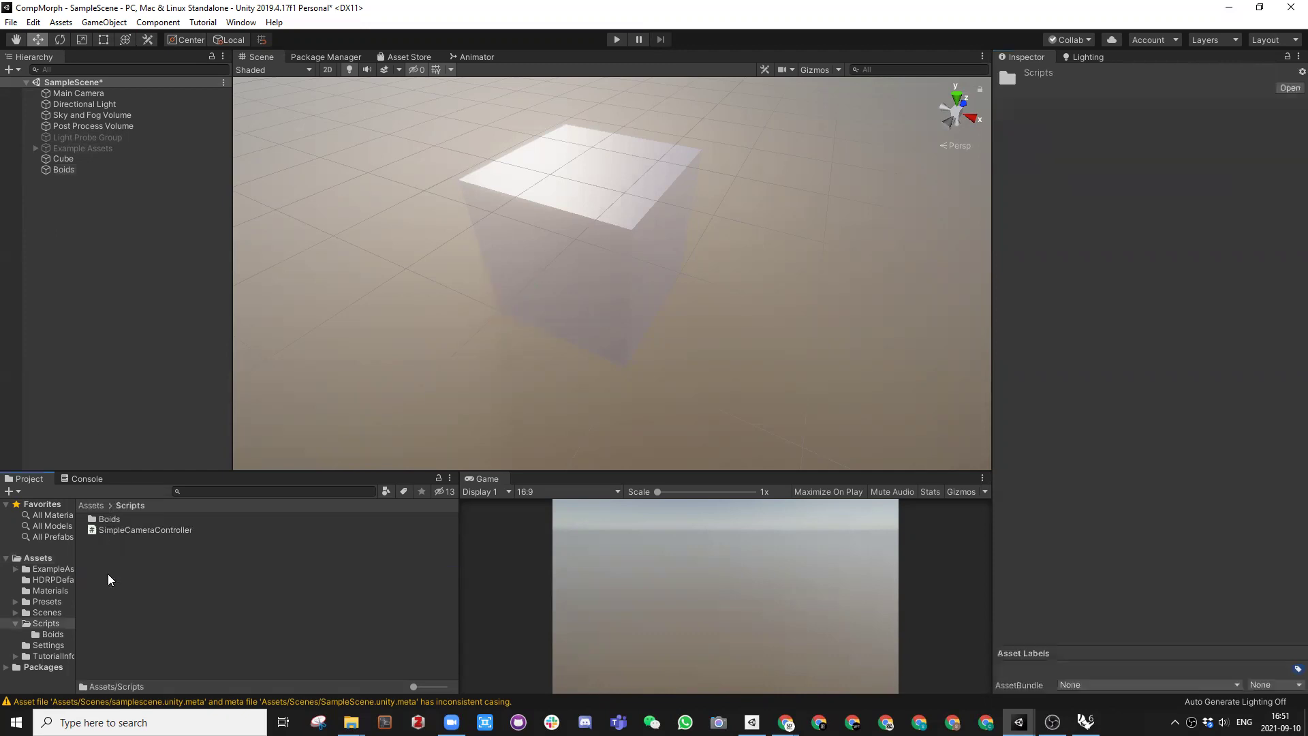
double_click(109, 520)
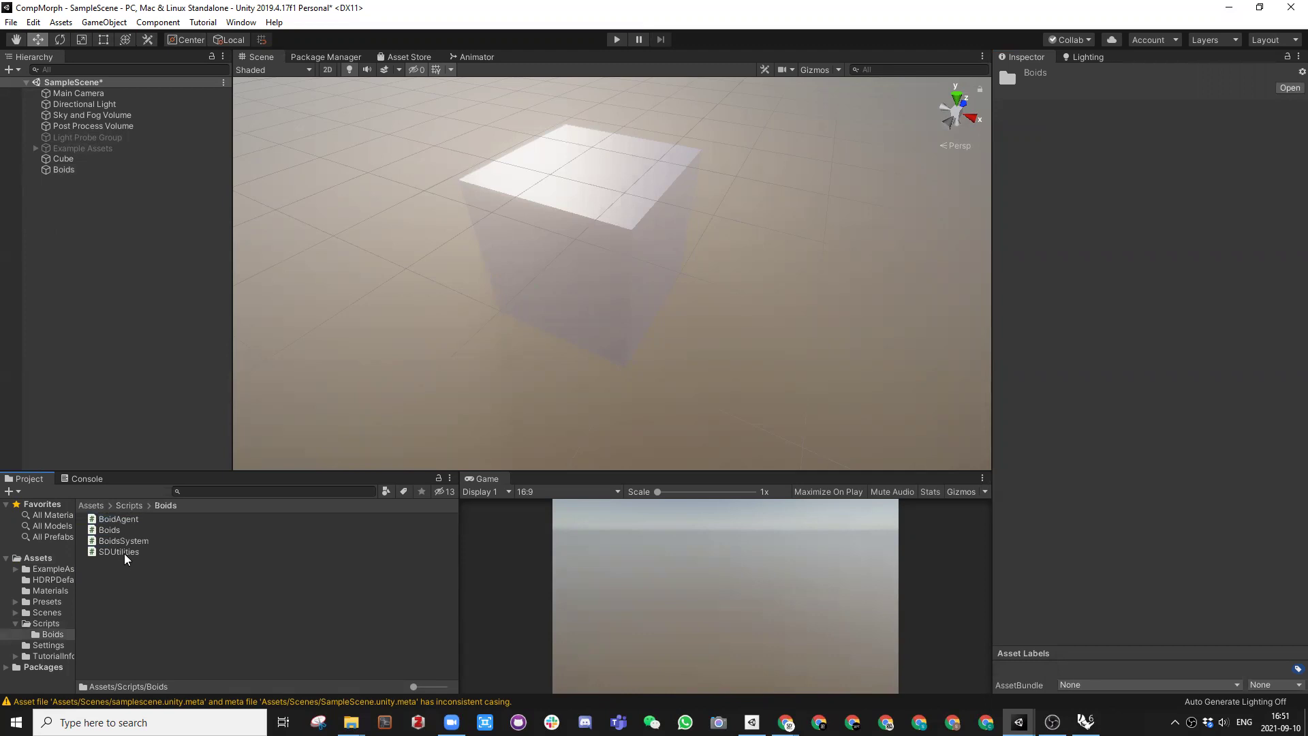
left_click(63, 169)
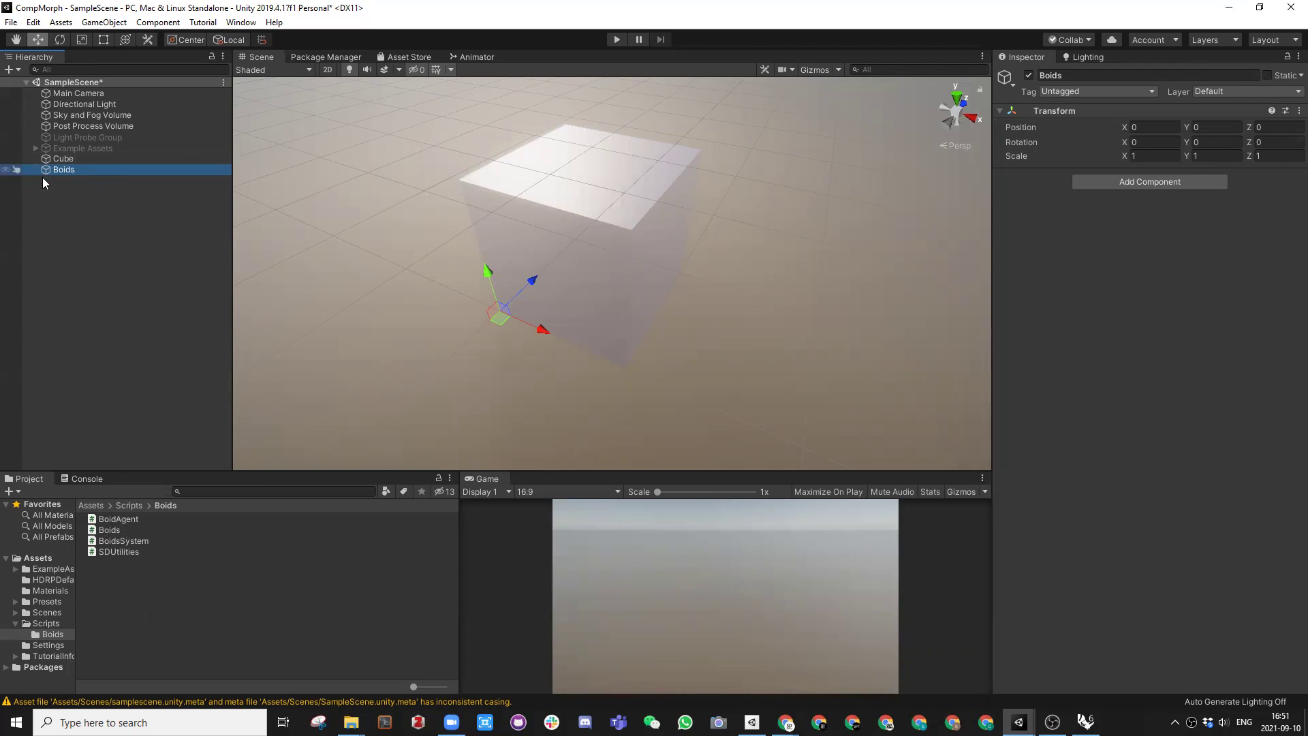
left_click(109, 531)
left_click_drag(109, 531, 1211, 310)
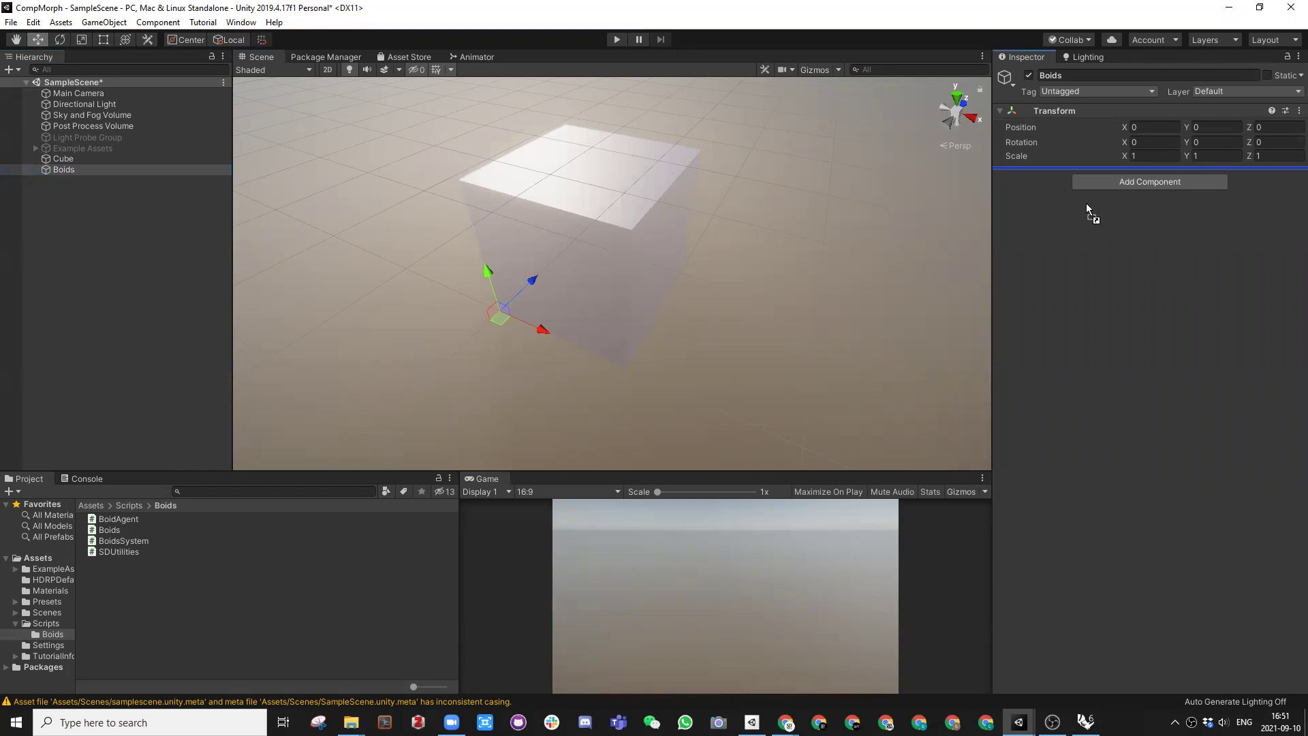
left_click_drag(1086, 203, 1086, 204)
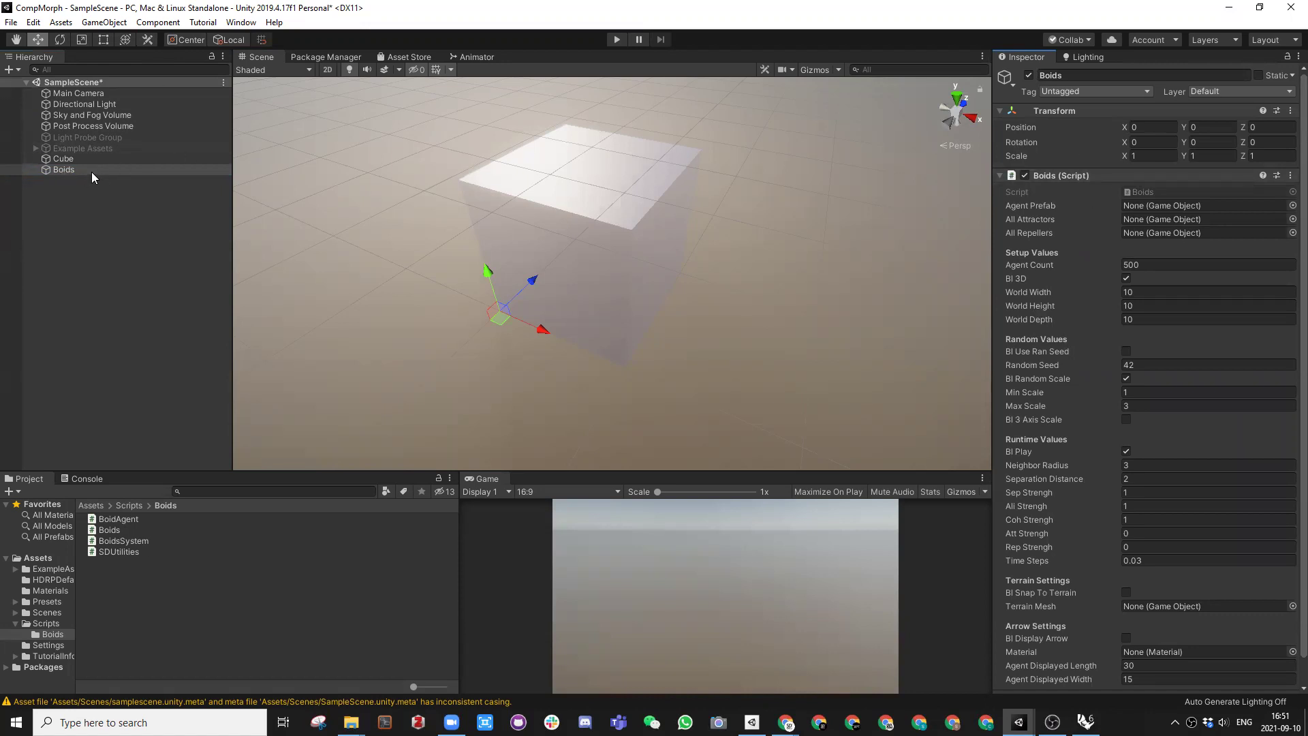
Step: Examine the Boids script's prefab, setup, random, runtime, terrain and arrow settings
scroll(1083, 234, "down", 2)
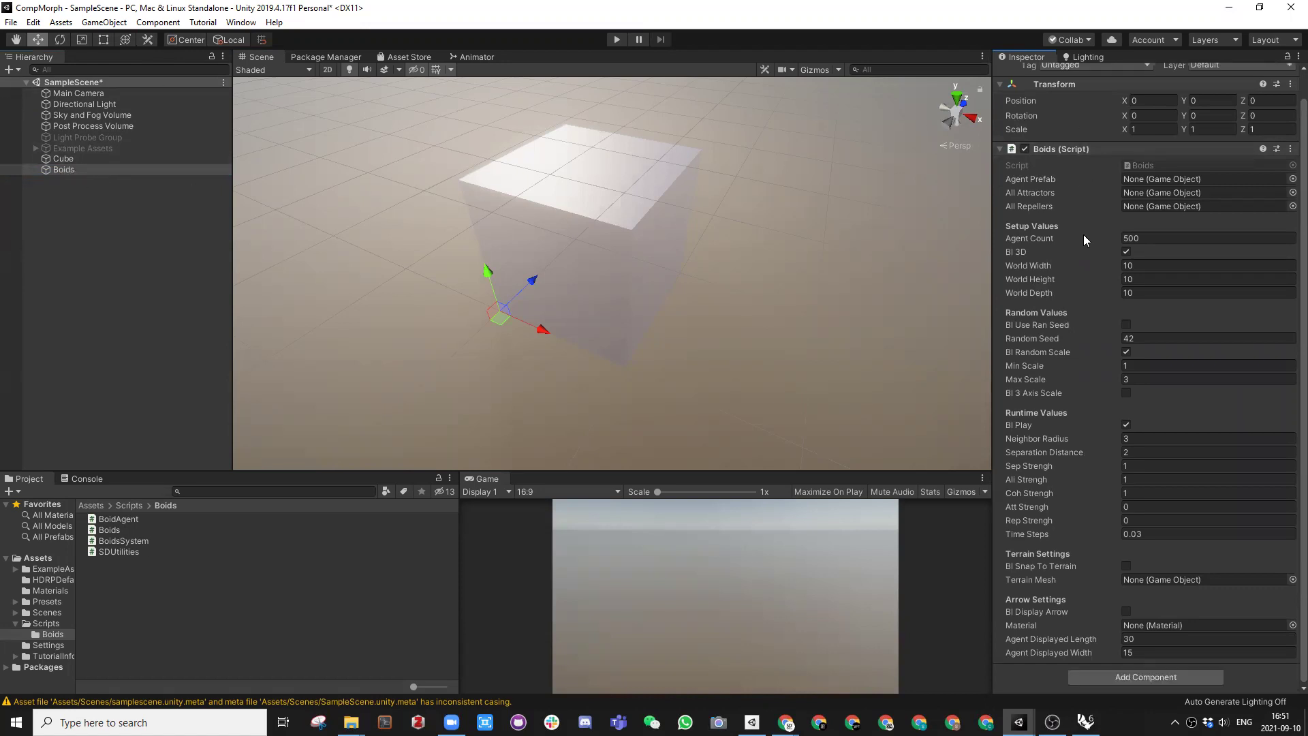
scroll(1056, 428, "up", 2)
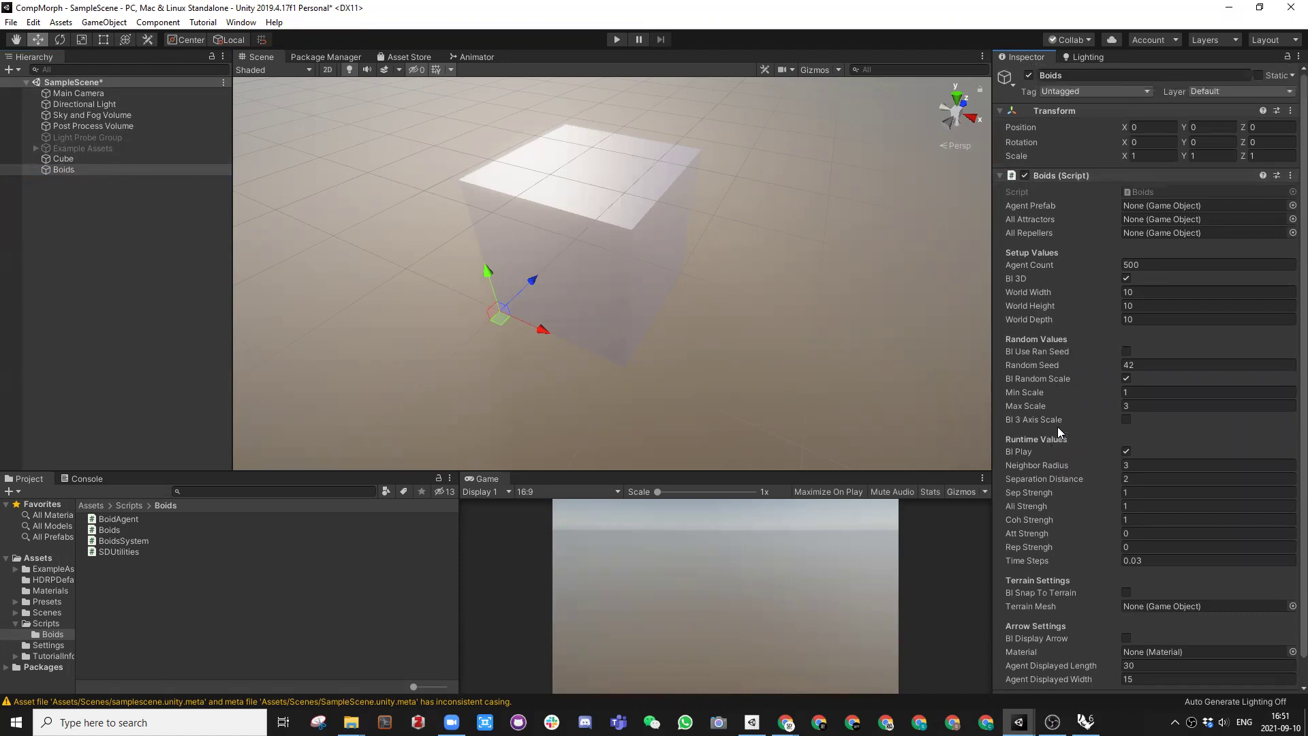
left_click(1001, 176)
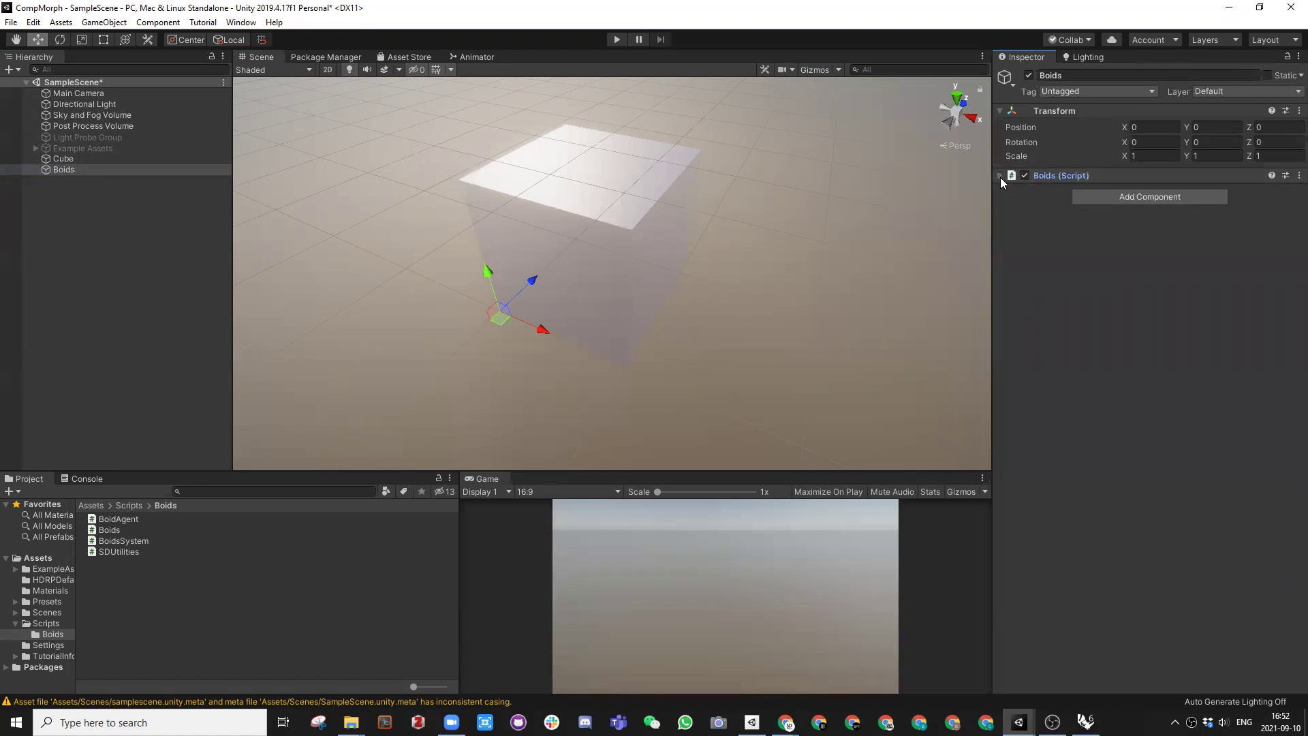
left_click(1000, 177)
scroll(1064, 225, "down", 2)
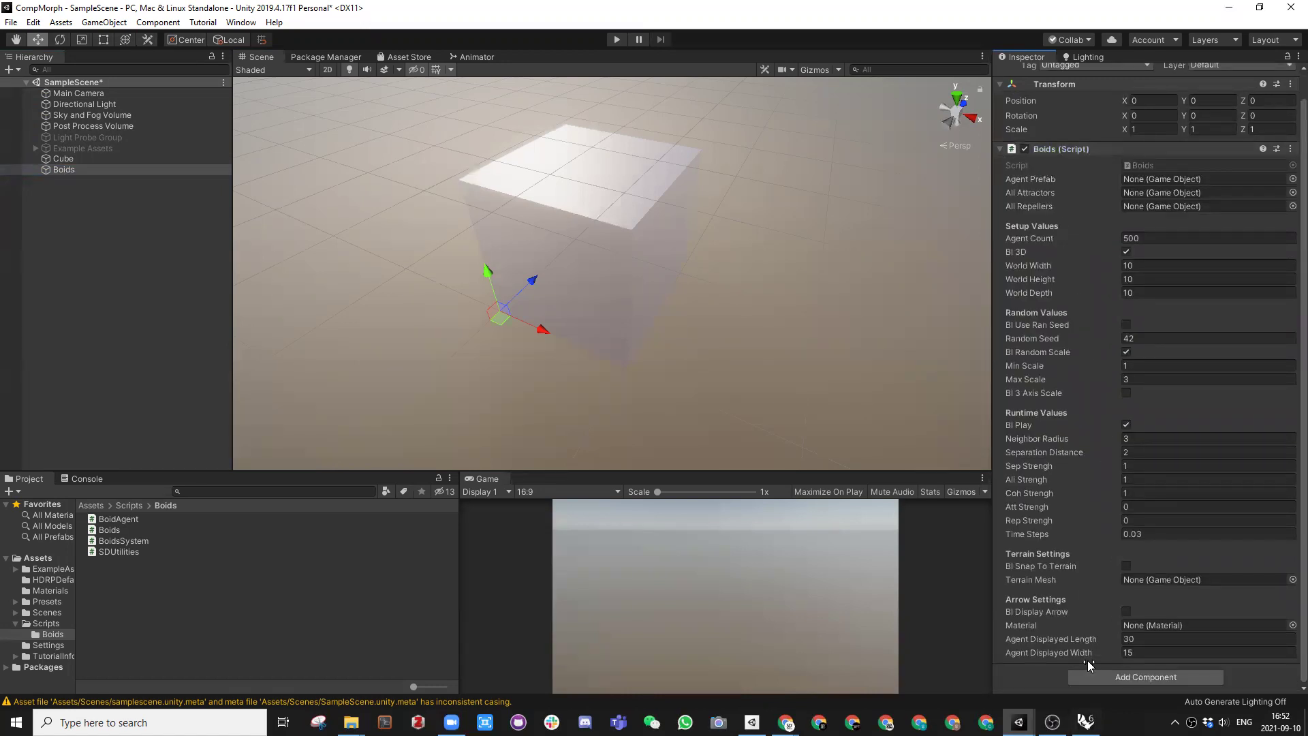
scroll(1076, 538, "up", 2)
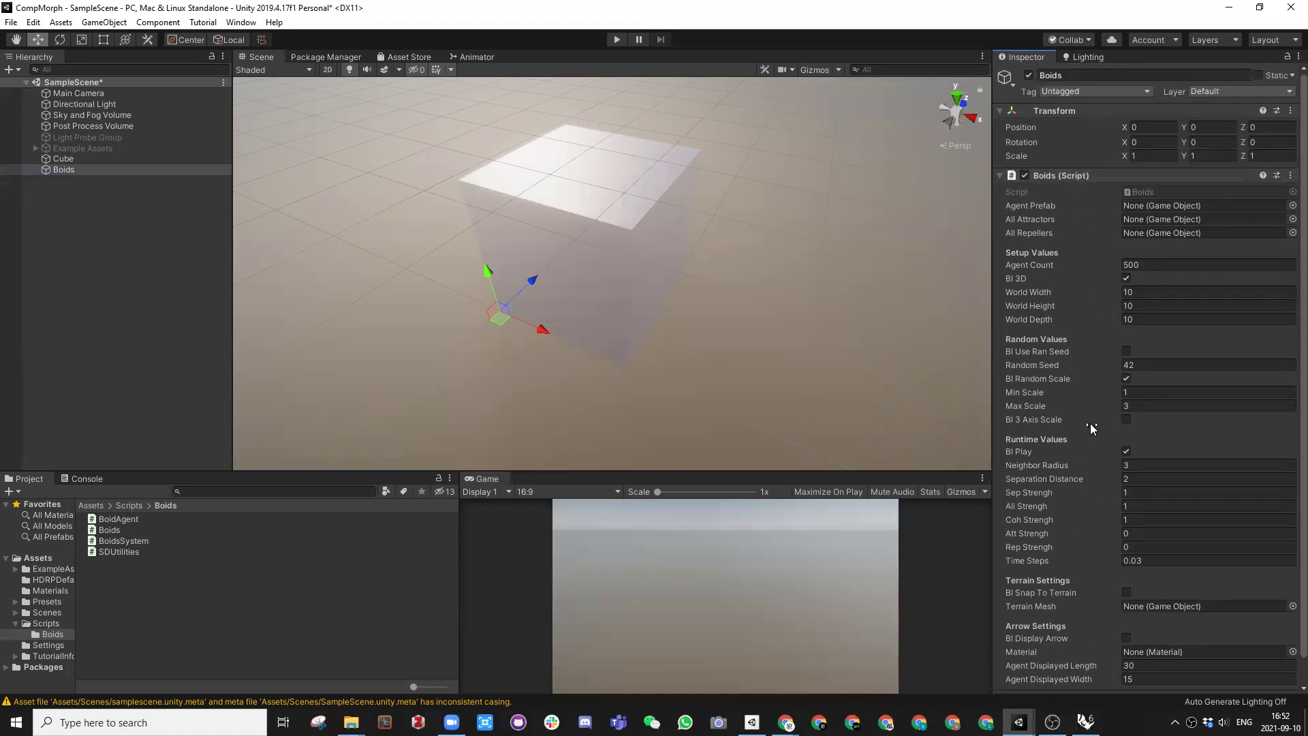
scroll(1091, 584, "down", 2)
scroll(1090, 568, "up", 2)
scroll(1077, 486, "down", 2)
scroll(1077, 484, "up", 2)
scroll(1077, 487, "down", 2)
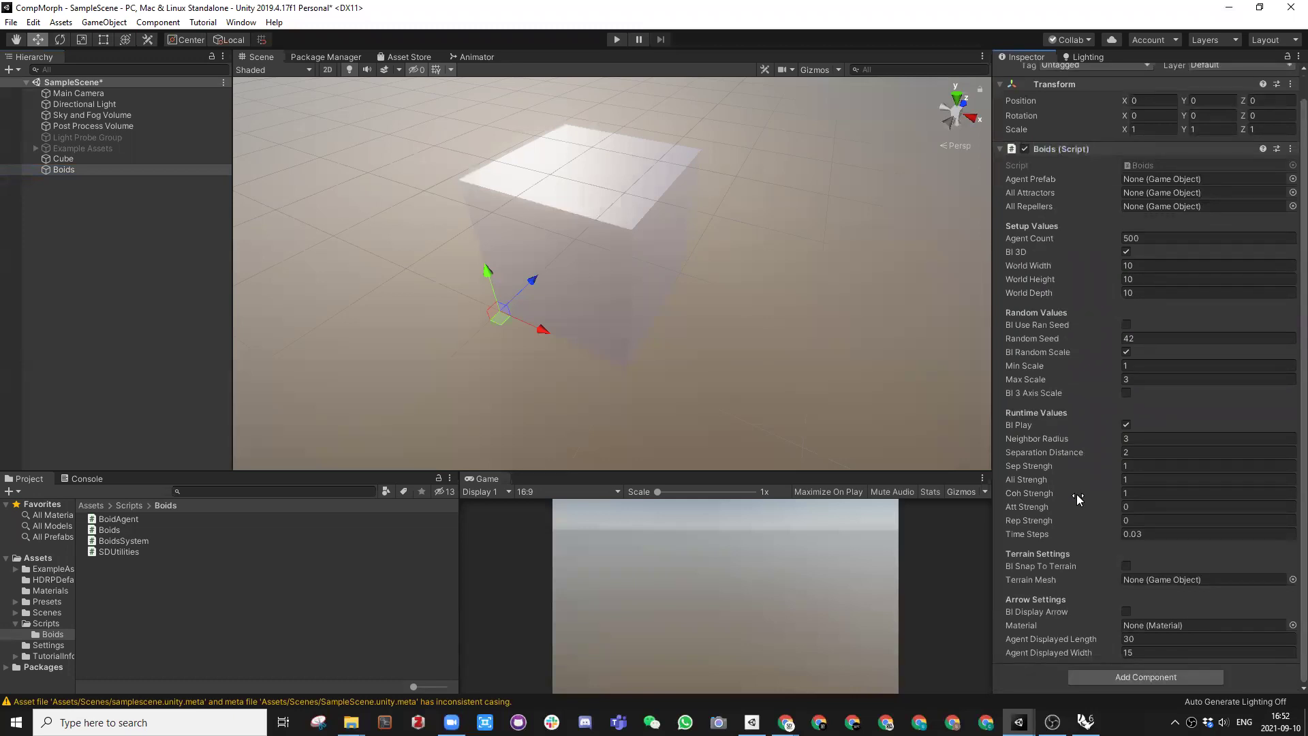
scroll(1077, 493, "up", 2)
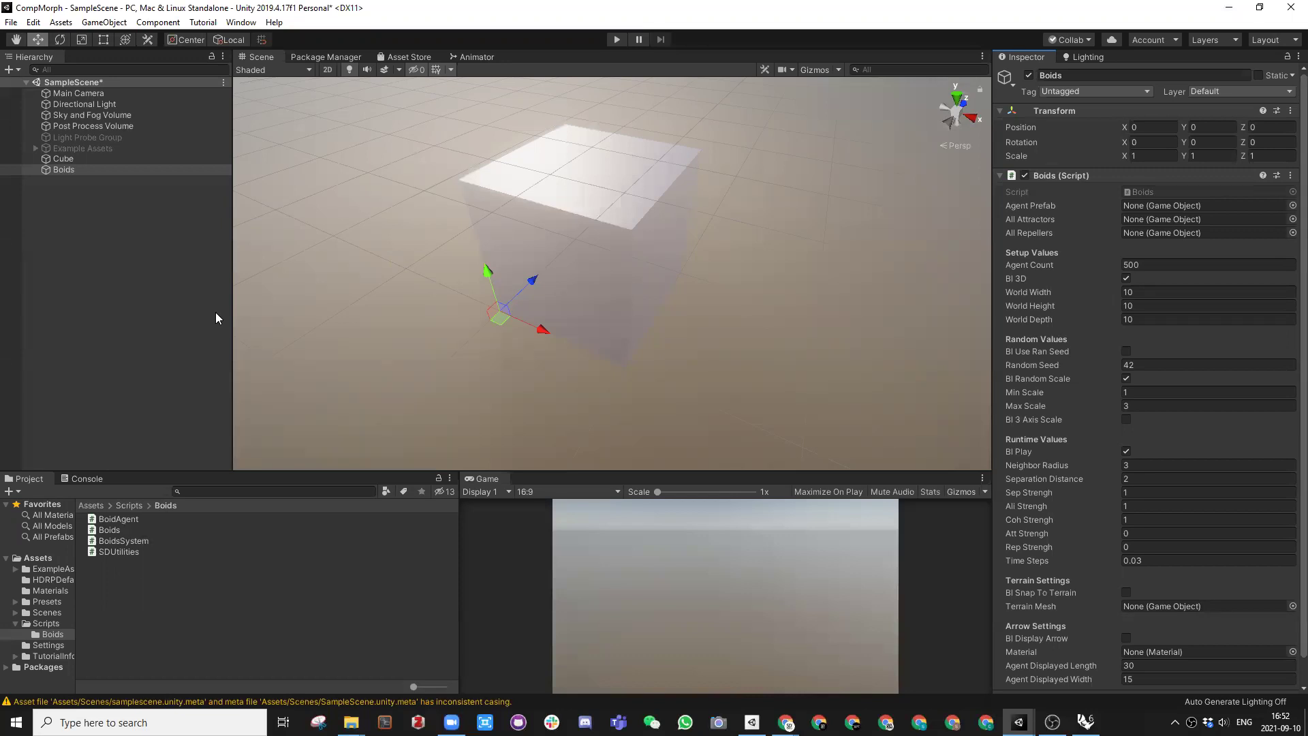
Step: Add a 3D capsule to the scene as a separate top-level object and frame it against the cube
left_click(89, 506)
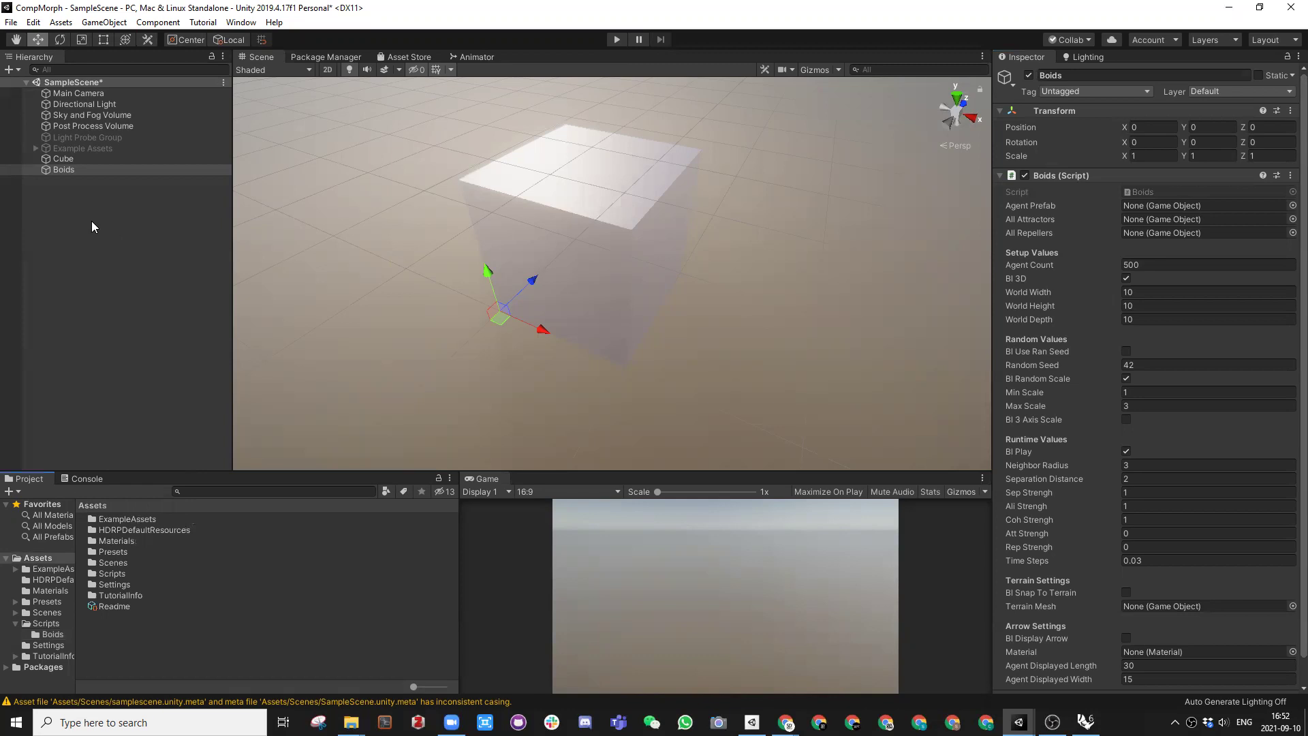
left_click(78, 233)
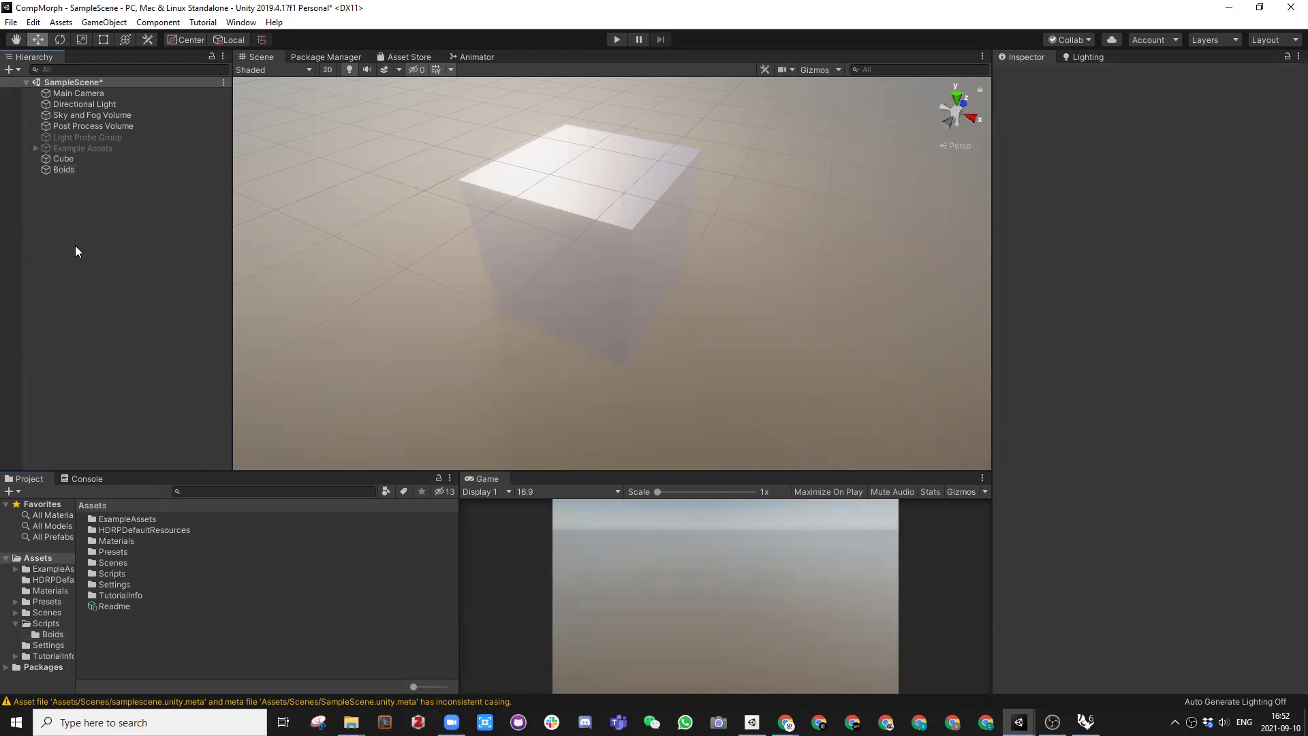
right_click(75, 247)
mouse_move(137, 392)
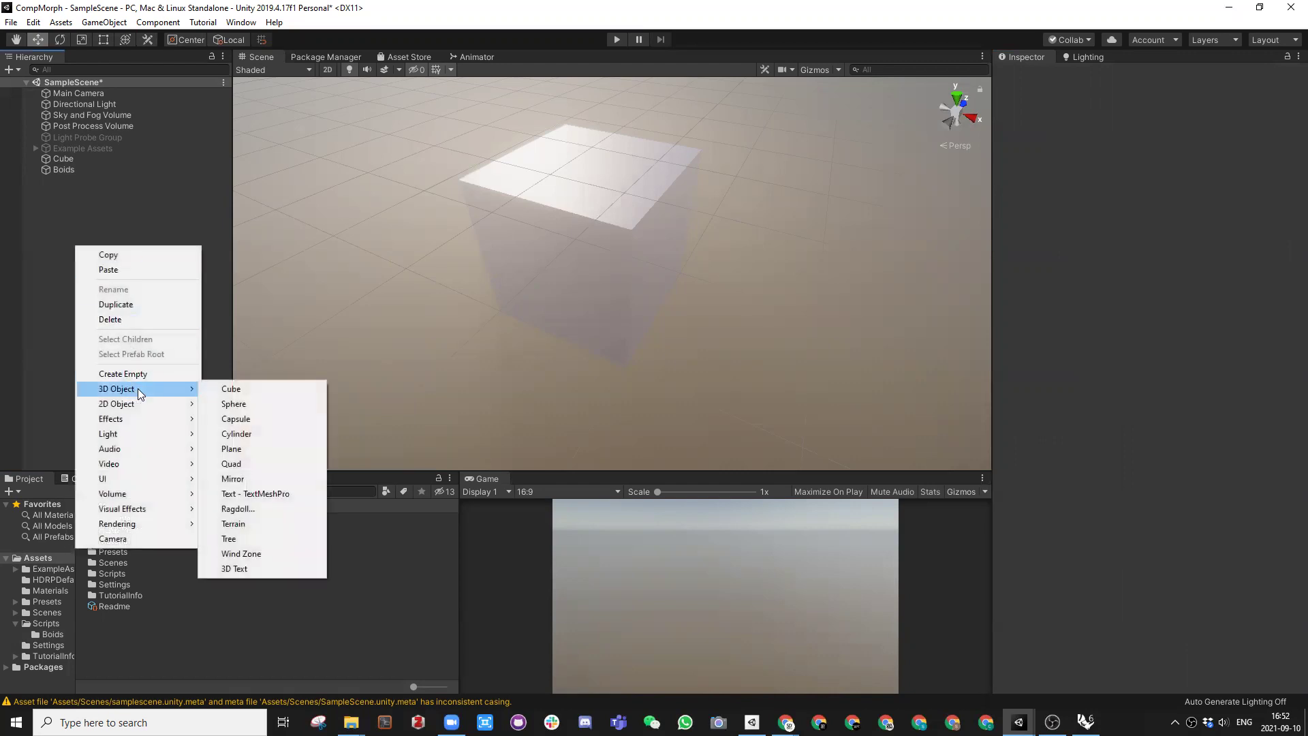
left_click(242, 419)
left_click_drag(549, 310, 632, 232, "alt")
key("f")
left_click_drag(614, 301, 428, 344, "alt")
scroll(586, 282, "down", 10)
scroll(614, 267, "down", 5)
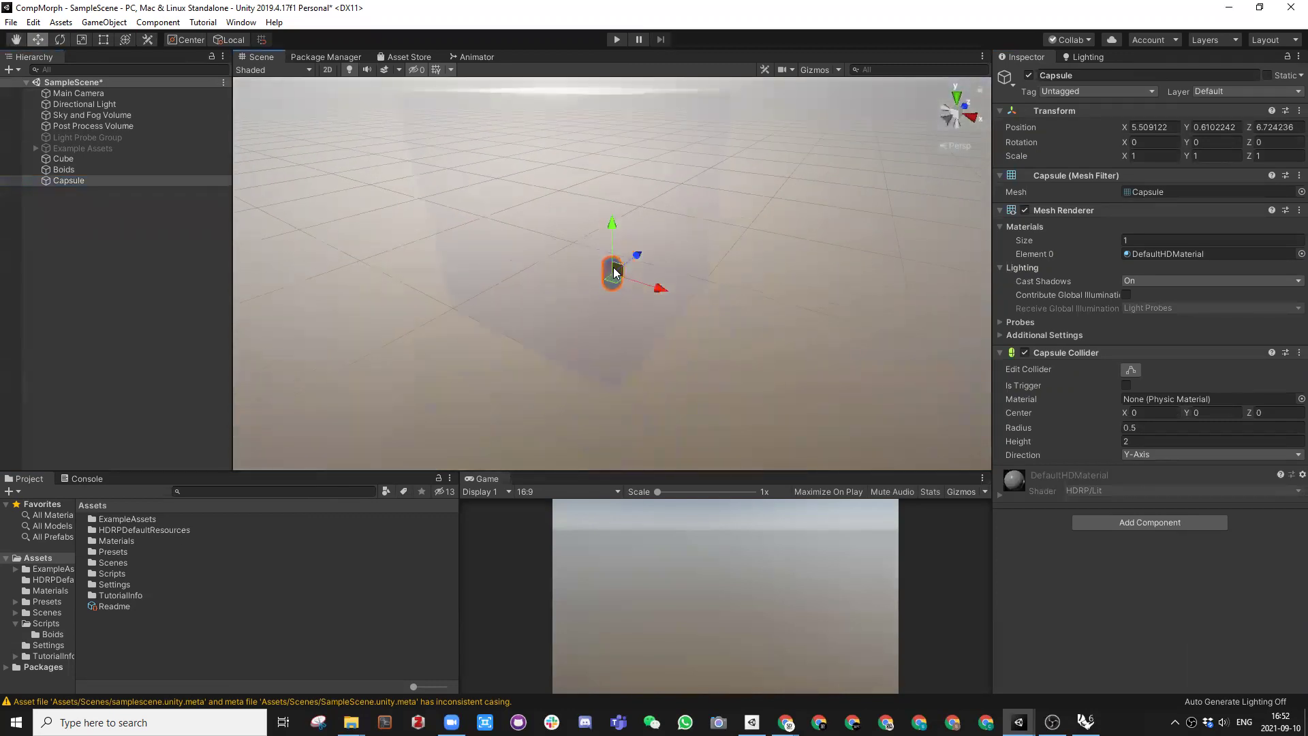
Step: Reset the capsule's transform to place it at the origin corner of the cube
right_click(1053, 111)
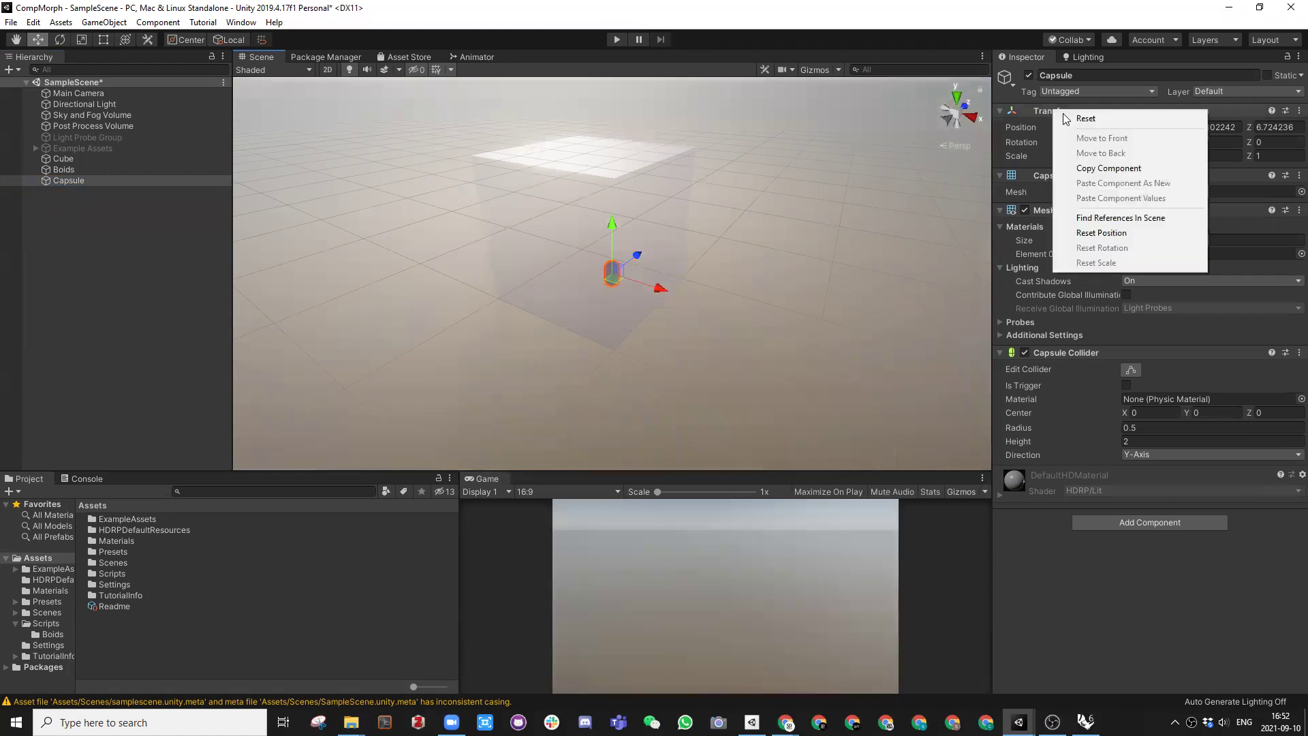
left_click(1165, 117)
mouse_move(530, 303)
left_mouse_down("alt")
mouse_move(666, 227)
mouse_move(622, 304)
mouse_move(542, 308)
left_mouse_up("alt")
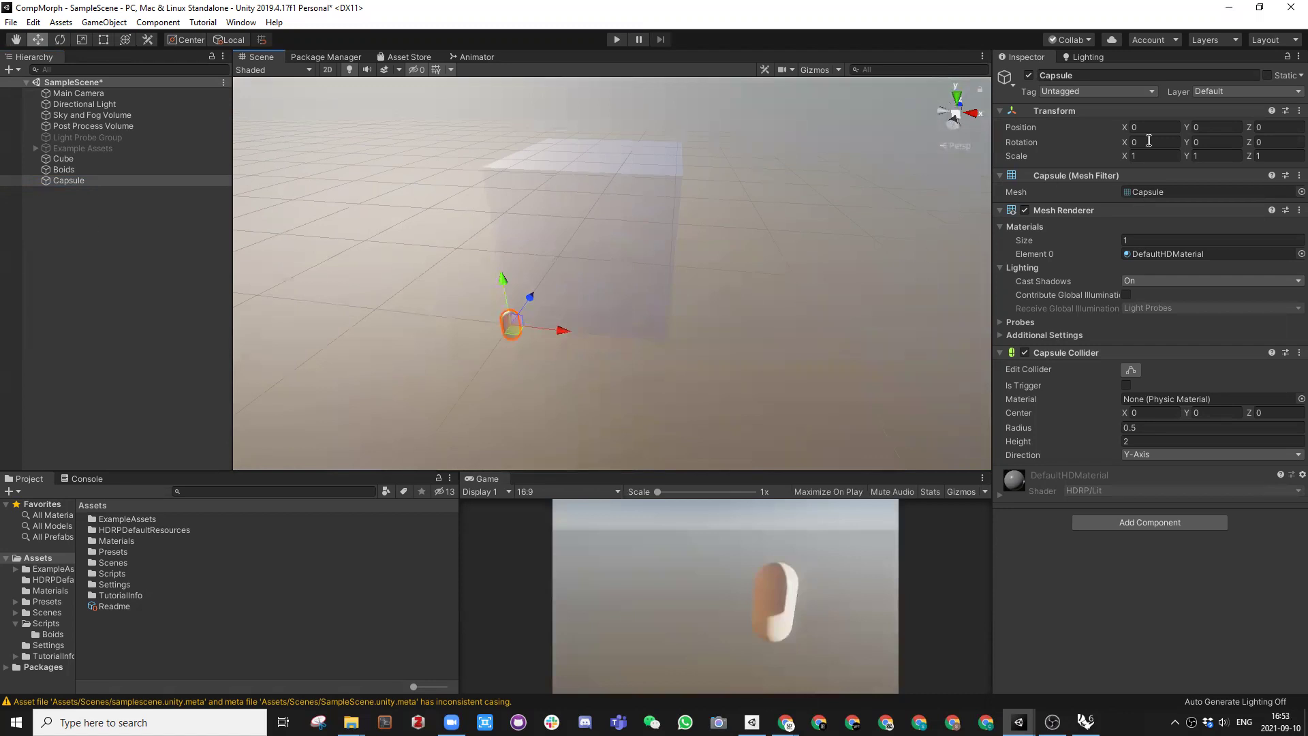
Step: Assign the capsule as the Agent Prefab of the Boids script on the Boids object
left_click_drag(439, 313, 487, 348, "alt")
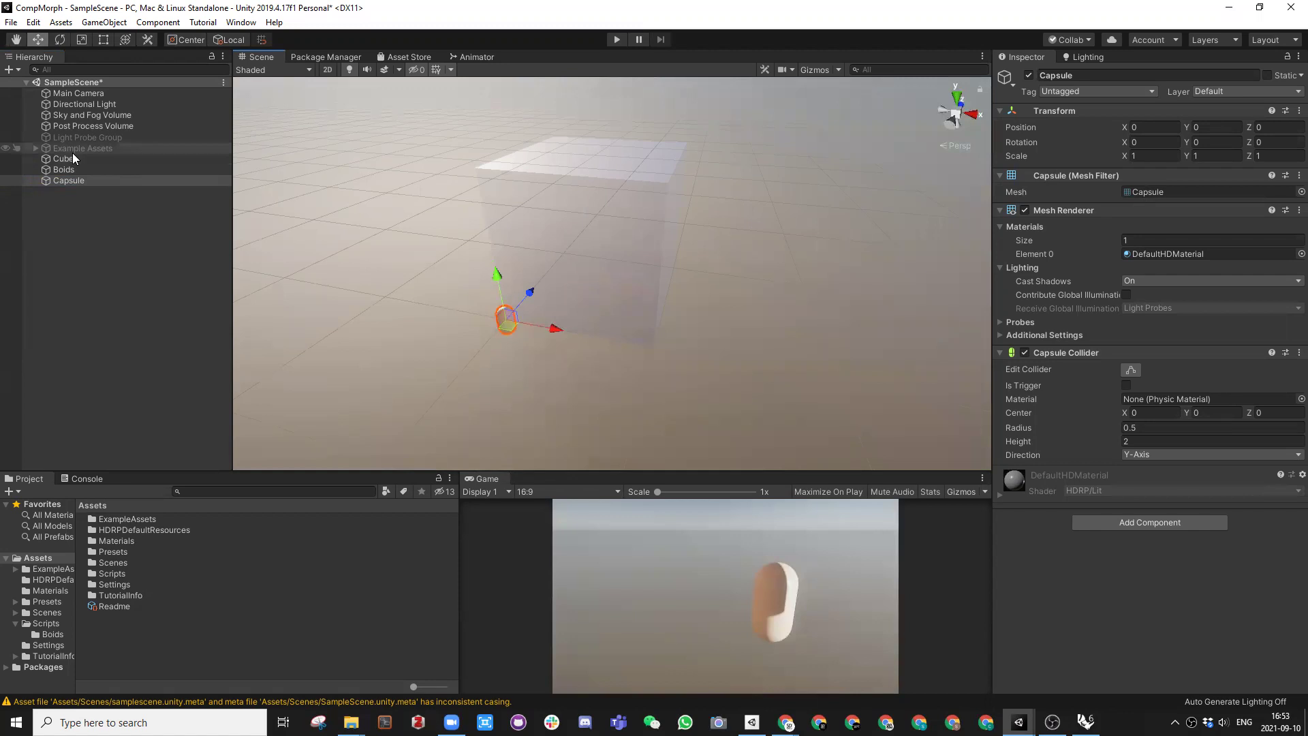
left_click(67, 169)
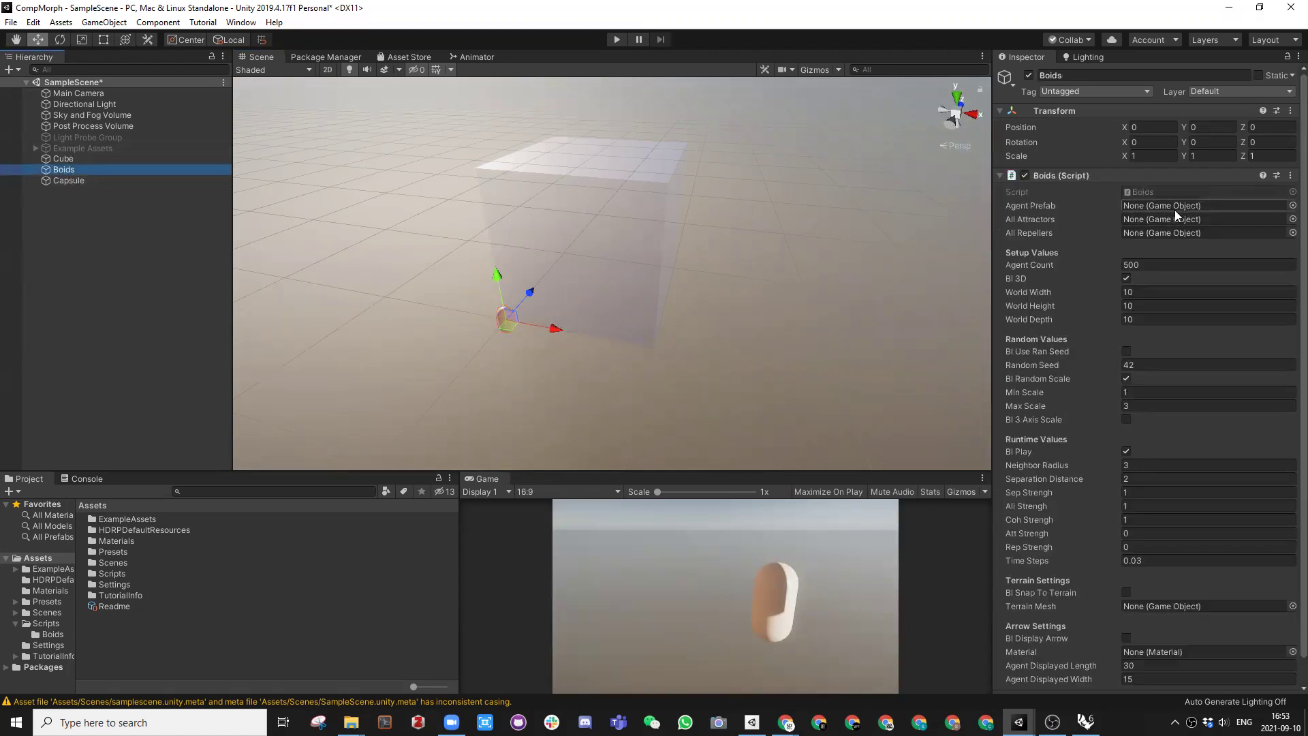
left_click_drag(66, 182, 1146, 210)
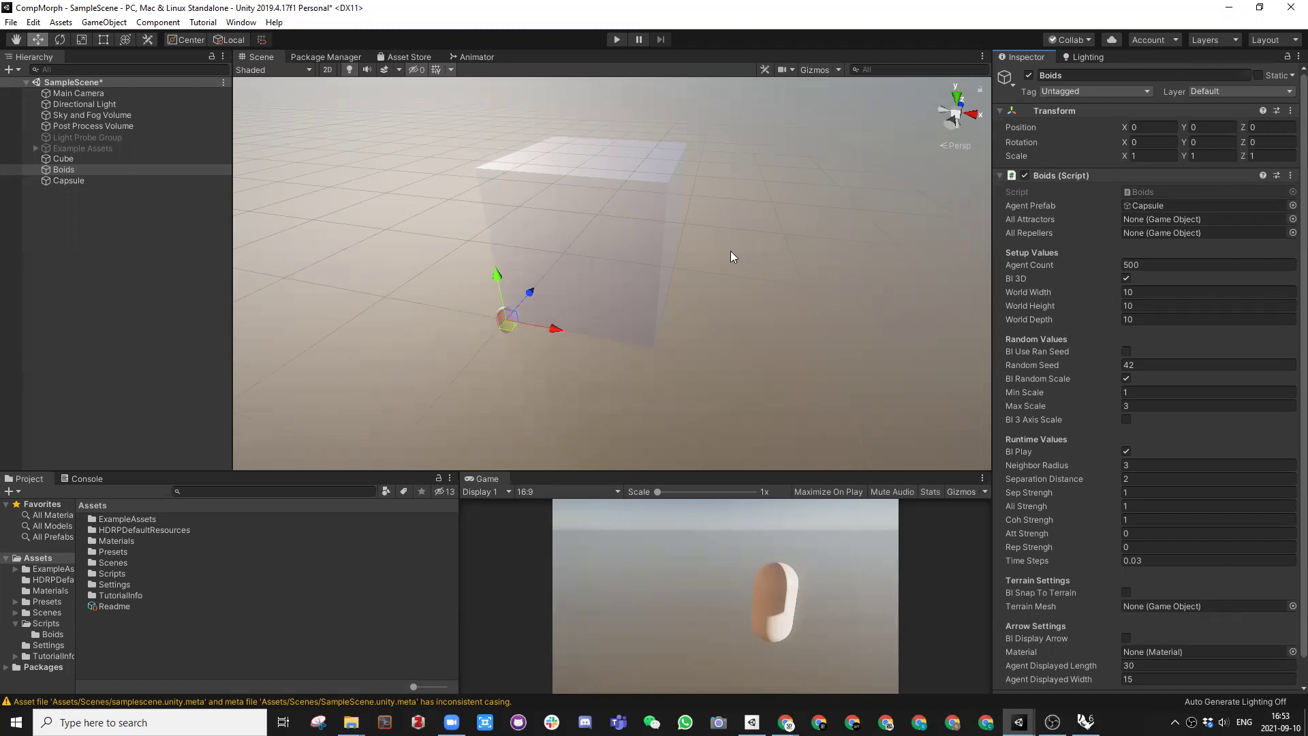
Step: Run the simulation, examine the capsule agents' size and movement in the scene, and stop play mode
left_click(617, 41)
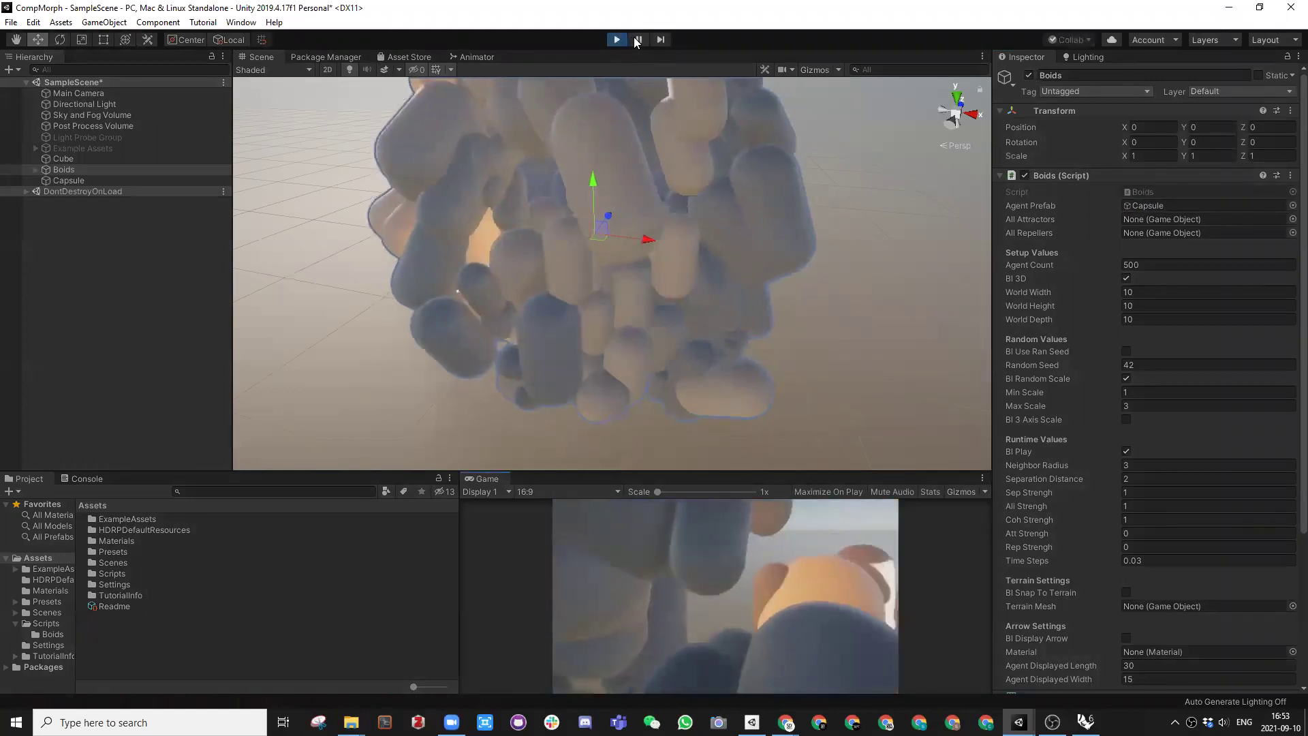
scroll(592, 272, "down", 5)
left_click_drag(591, 271, 647, 82, "alt")
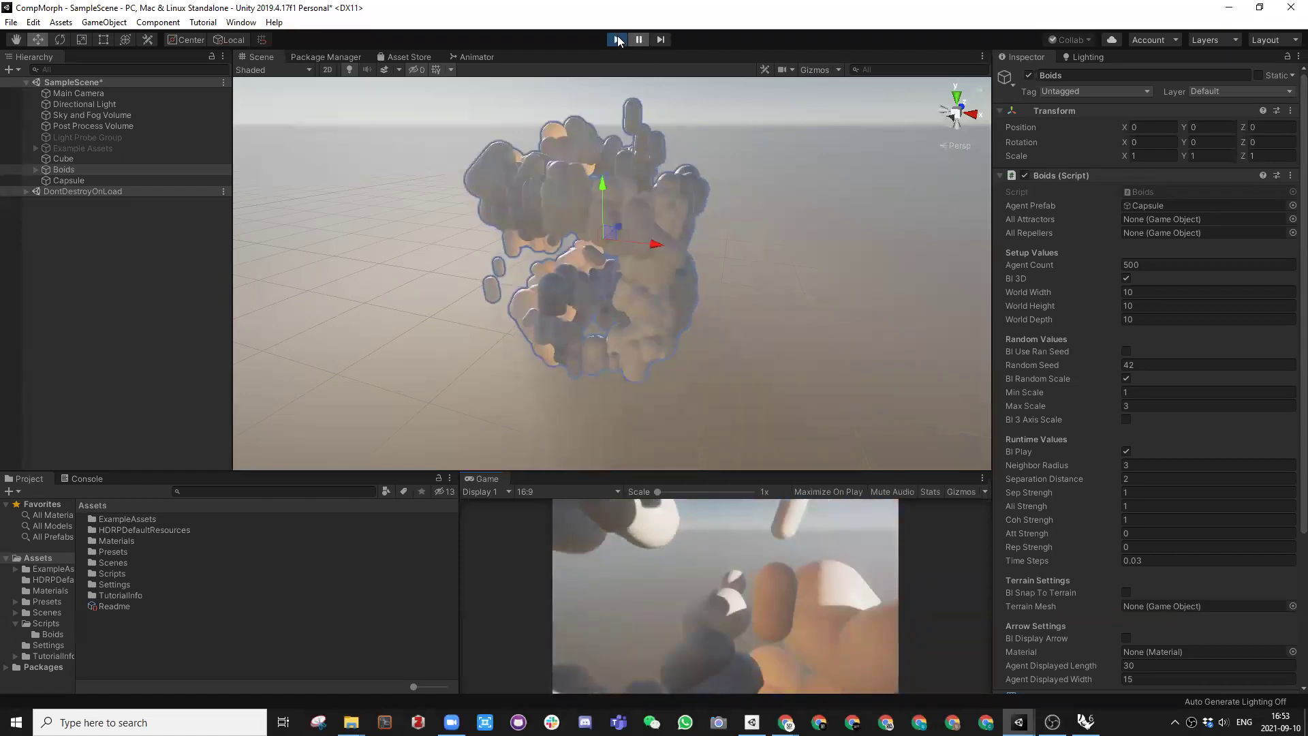
left_click(618, 40)
scroll(578, 248, "up", 2)
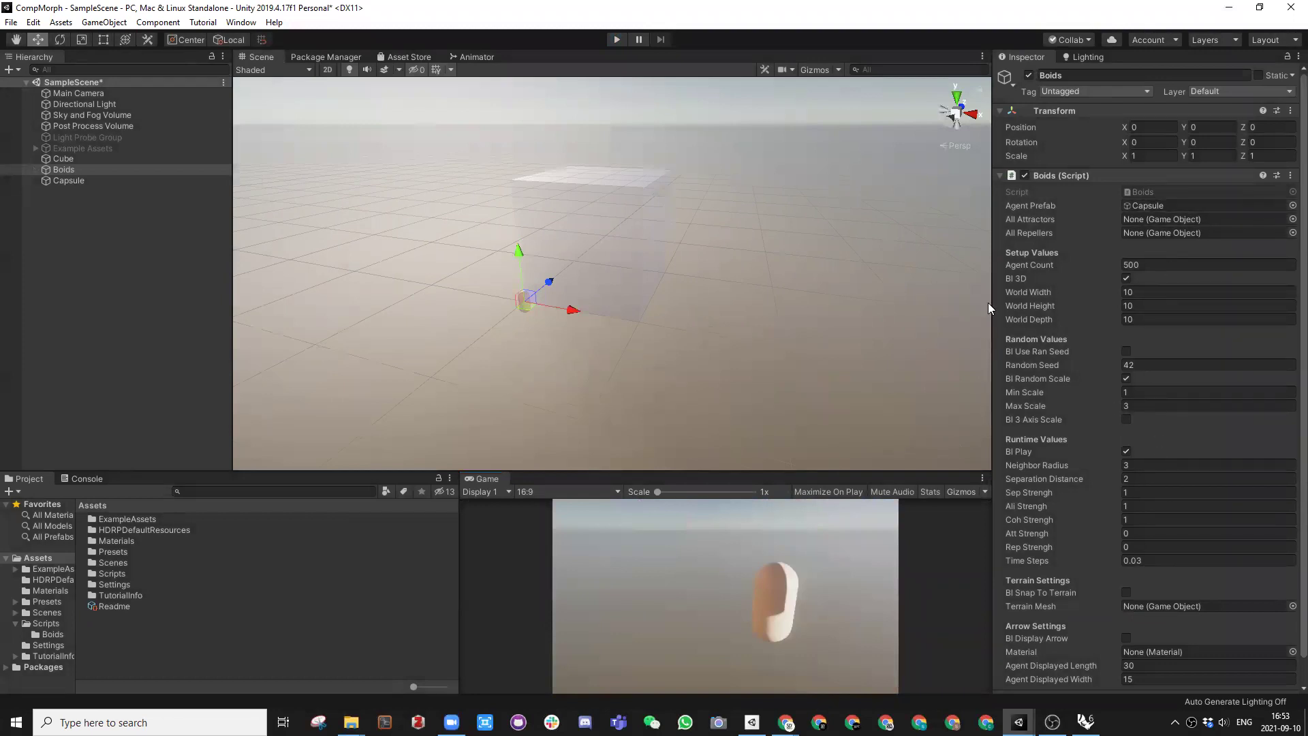
Step: Set the Agent Count of the Boids script on the Boids object to 10
right_click_drag(719, 252, 701, 272)
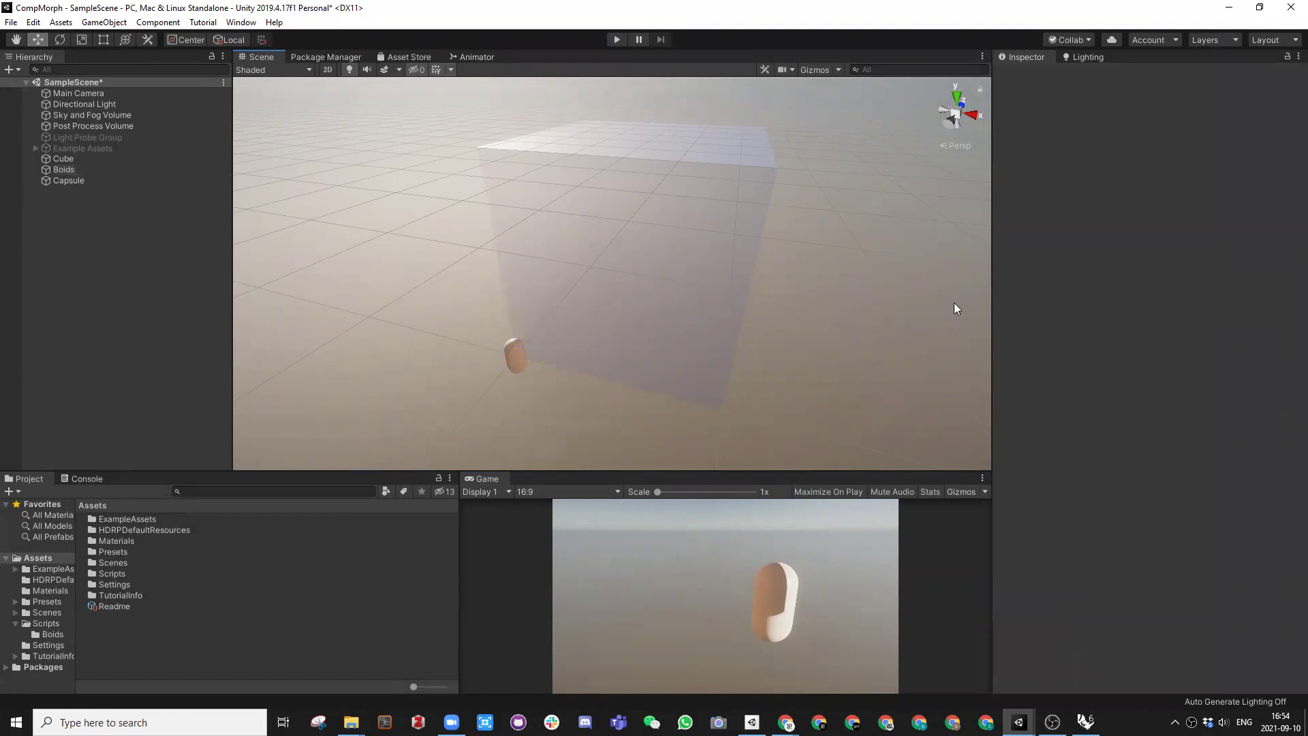
left_click(75, 169)
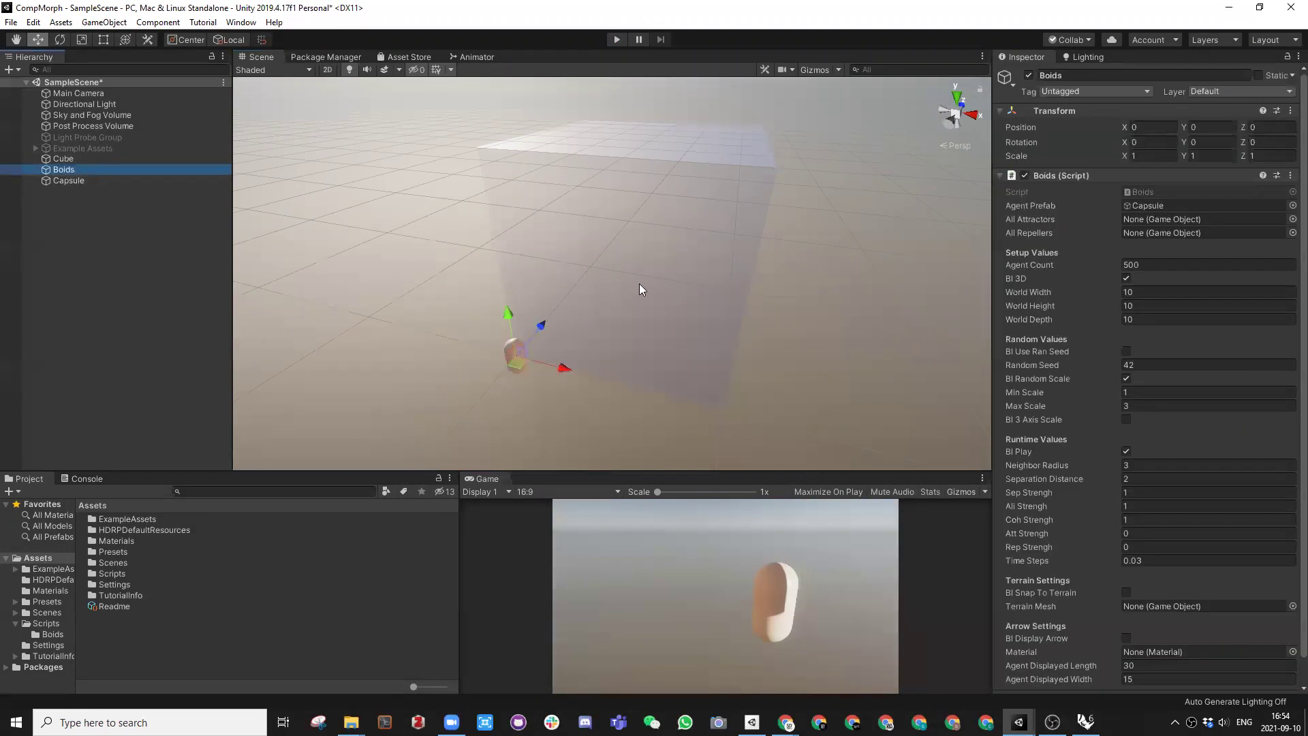
left_click(1132, 265)
double_click(1134, 266)
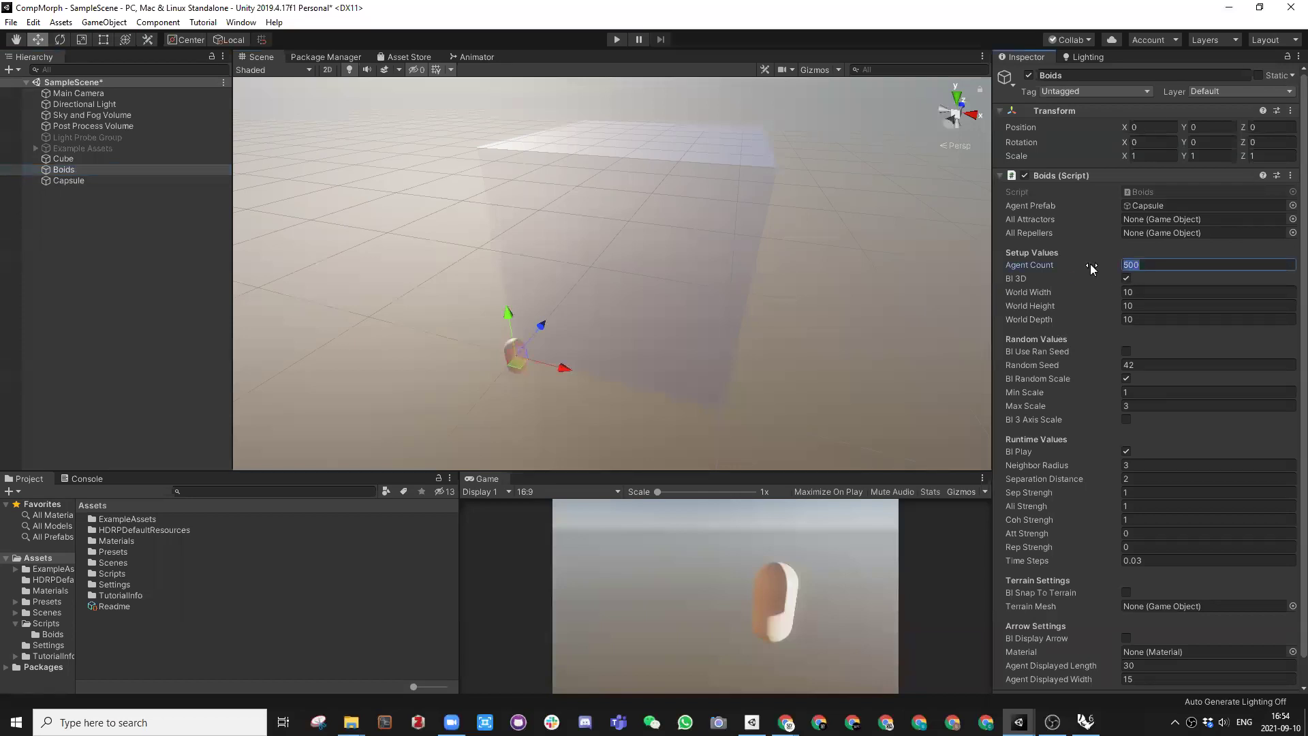
type("10")
Step: Run the simulation with 10 agents, examine the capsules around the cube, and stop play mode
left_click(615, 40)
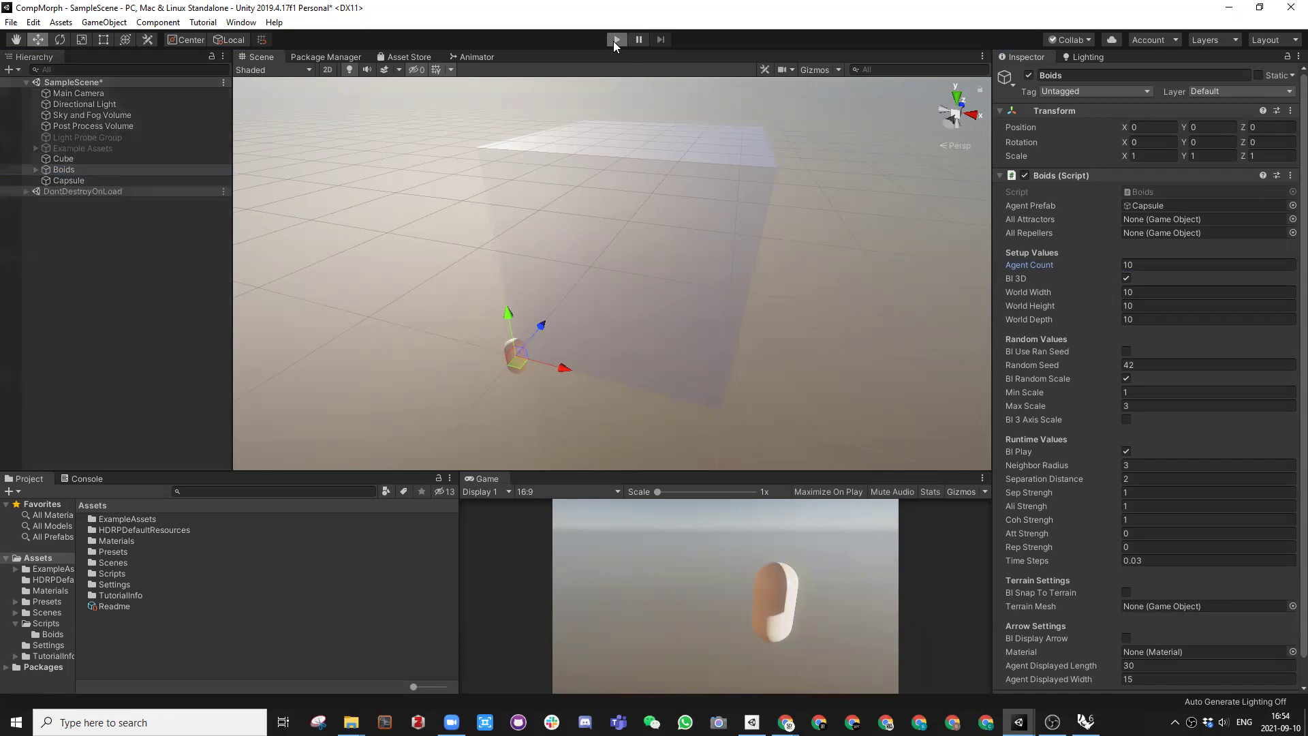
left_click_drag(617, 263, 756, 190, "alt")
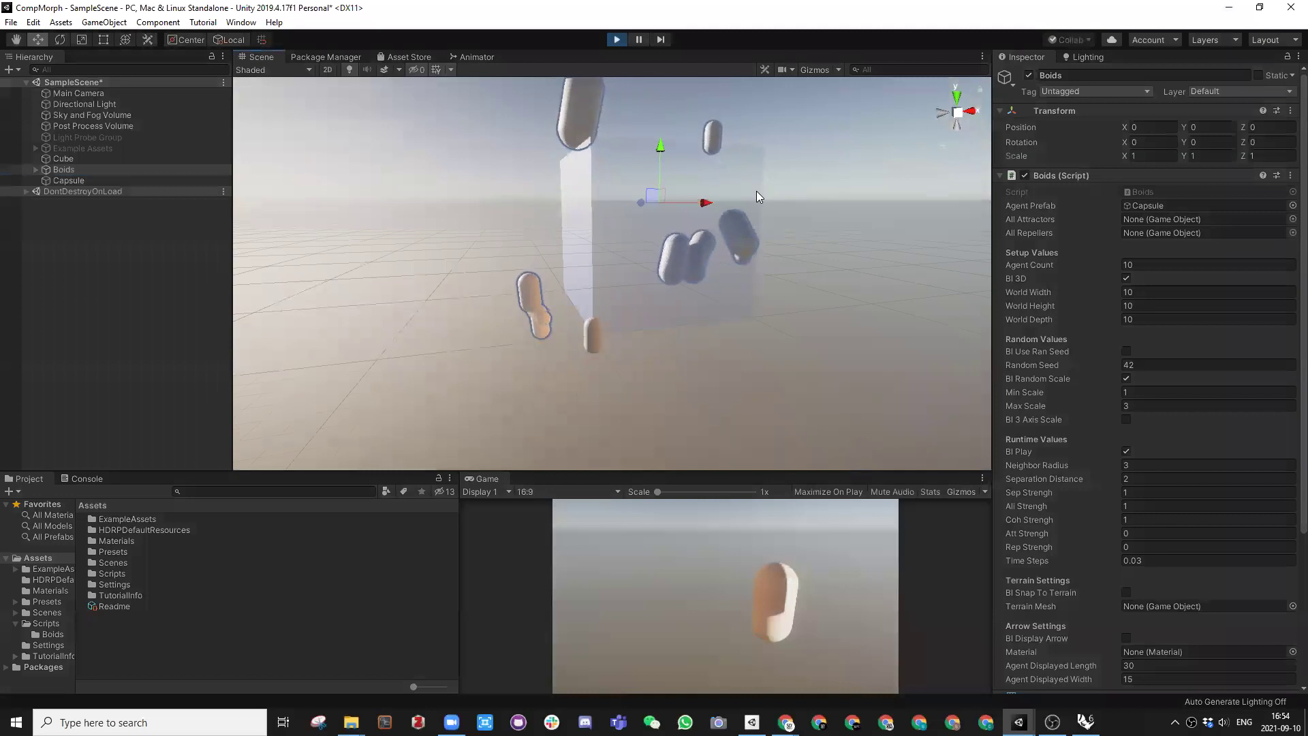
left_click(616, 40)
left_click_drag(894, 236, 423, 46, "alt")
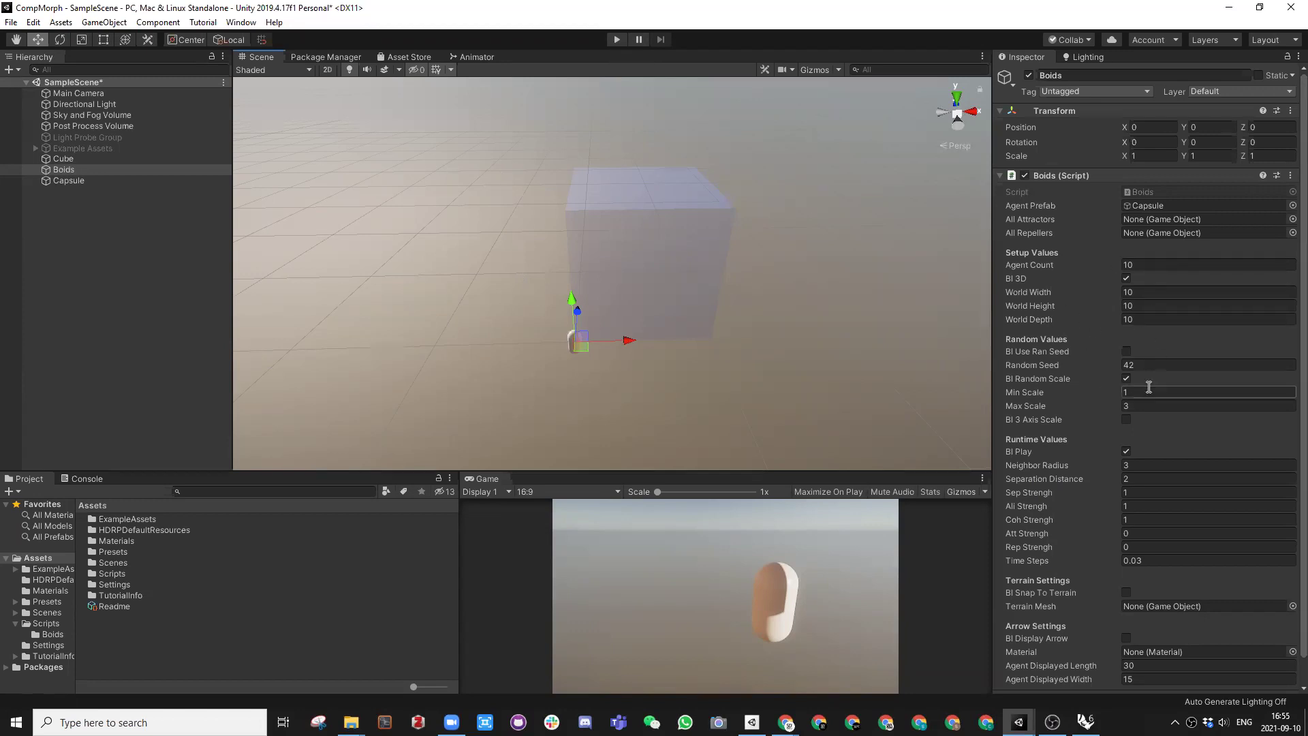
Step: Hide the grid in the scene view and frame the cube and the capsule
scroll(1150, 447, "down", 1)
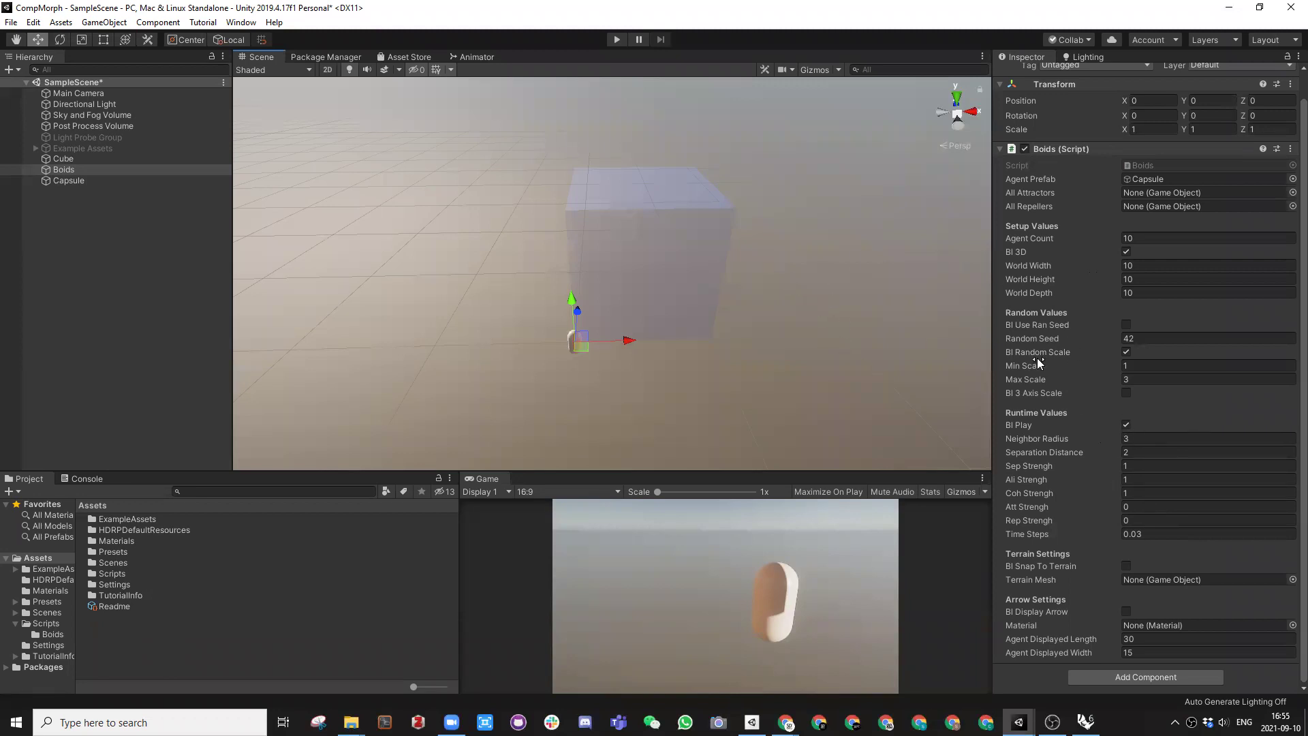
left_click_drag(825, 272, 731, 304, "alt")
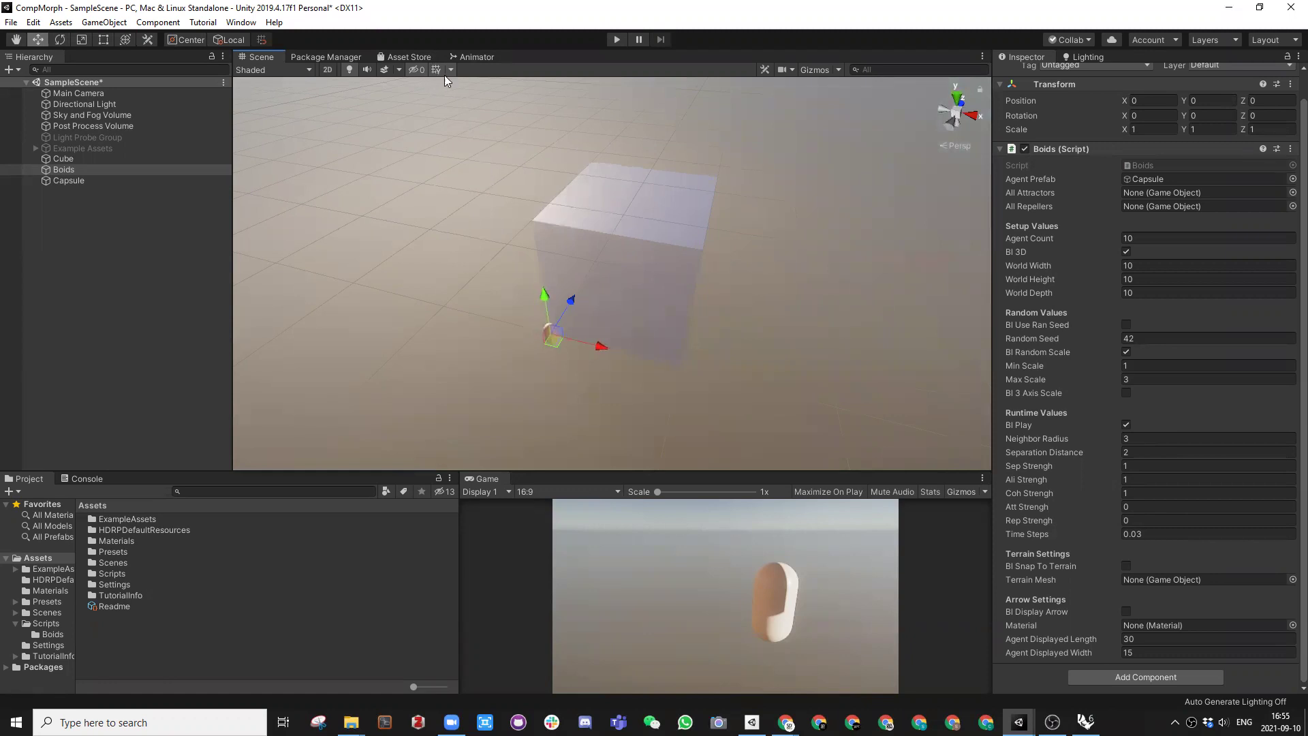
left_click(436, 71)
left_click_drag(488, 264, 490, 240, "alt")
scroll(490, 249, "up", 5)
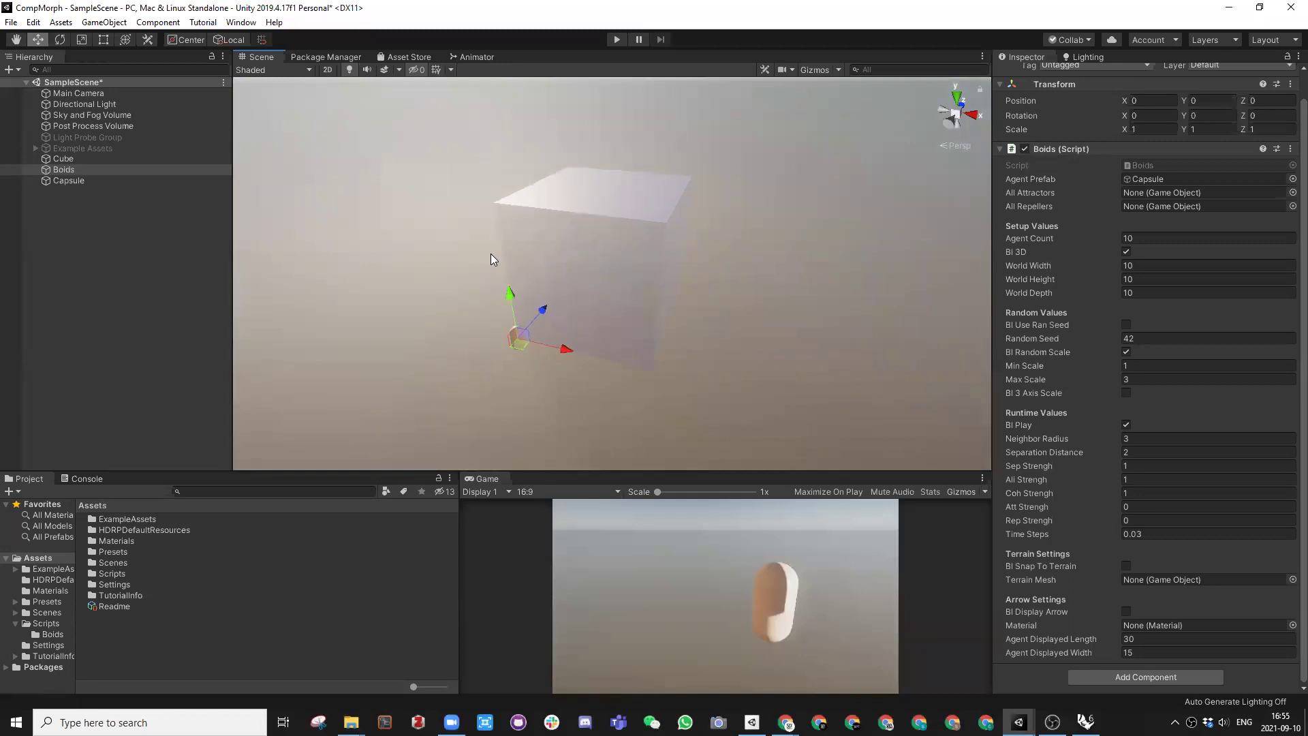
Step: Set the Agent Count of the Boids script to 300
left_click(1126, 237)
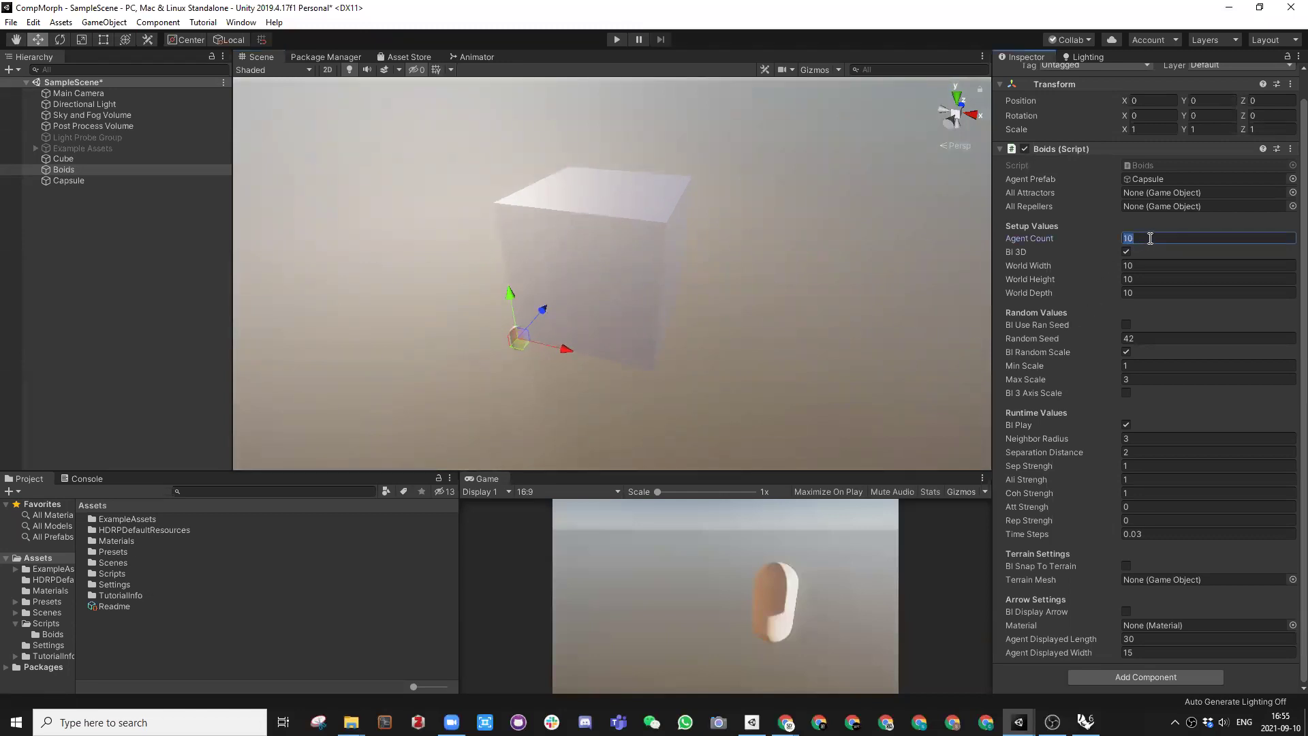
type("300")
scroll(525, 360, "up", 5)
left_click_drag(524, 345, 546, 302, "alt")
mouse_move(495, 358)
left_mouse_down("alt")
mouse_move(549, 357)
mouse_move(681, 214)
mouse_move(595, 254)
mouse_move(498, 359)
left_mouse_up("alt")
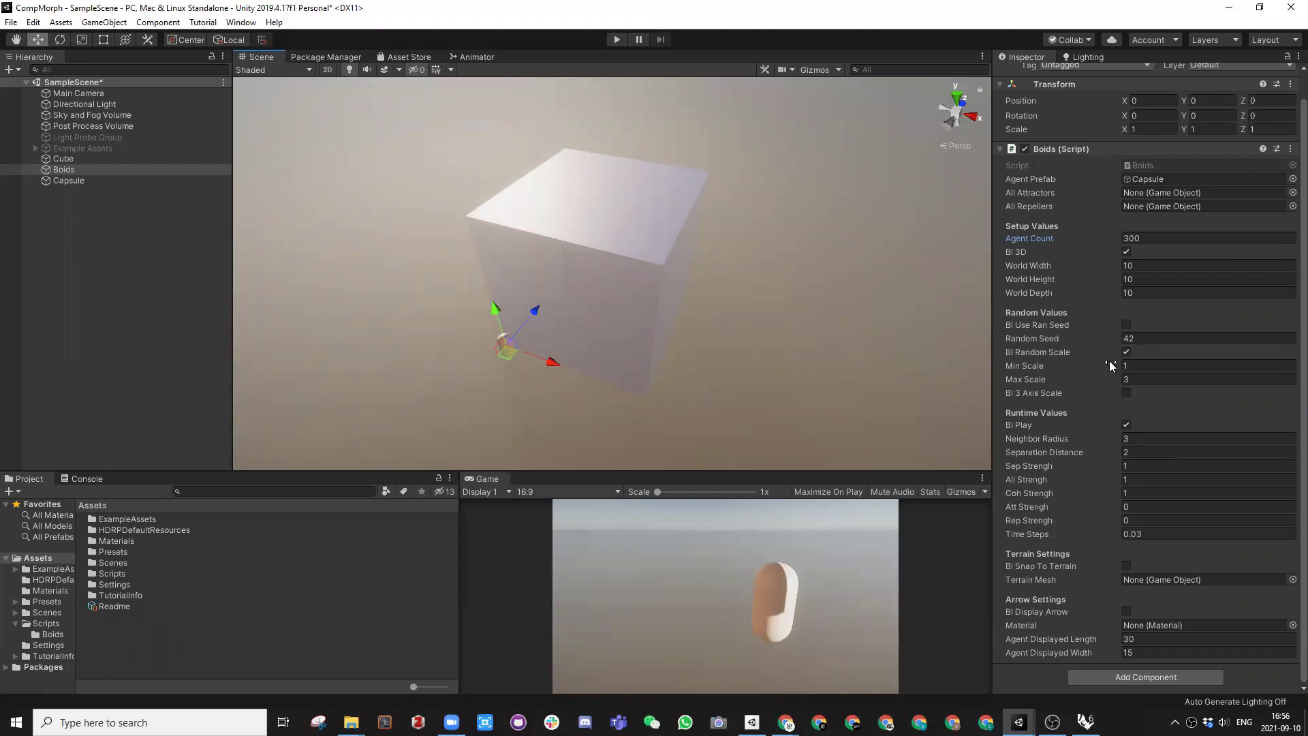
Step: Turn off BI Play in the Boids script's runtime values and deselect the Boids object
scroll(681, 295, "up", 1)
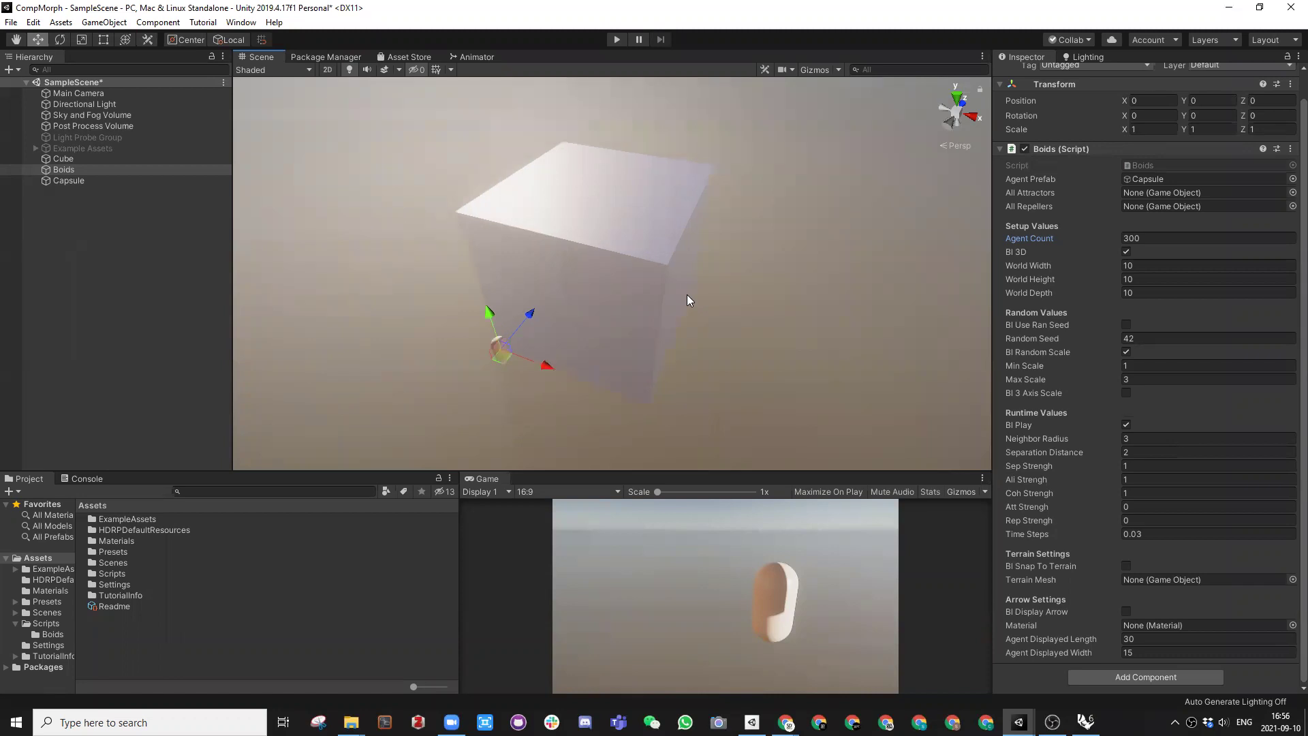
left_click_drag(740, 293, 743, 305, "alt")
middle_click_drag(738, 297, 744, 297)
left_click_drag(744, 297, 754, 257, "alt")
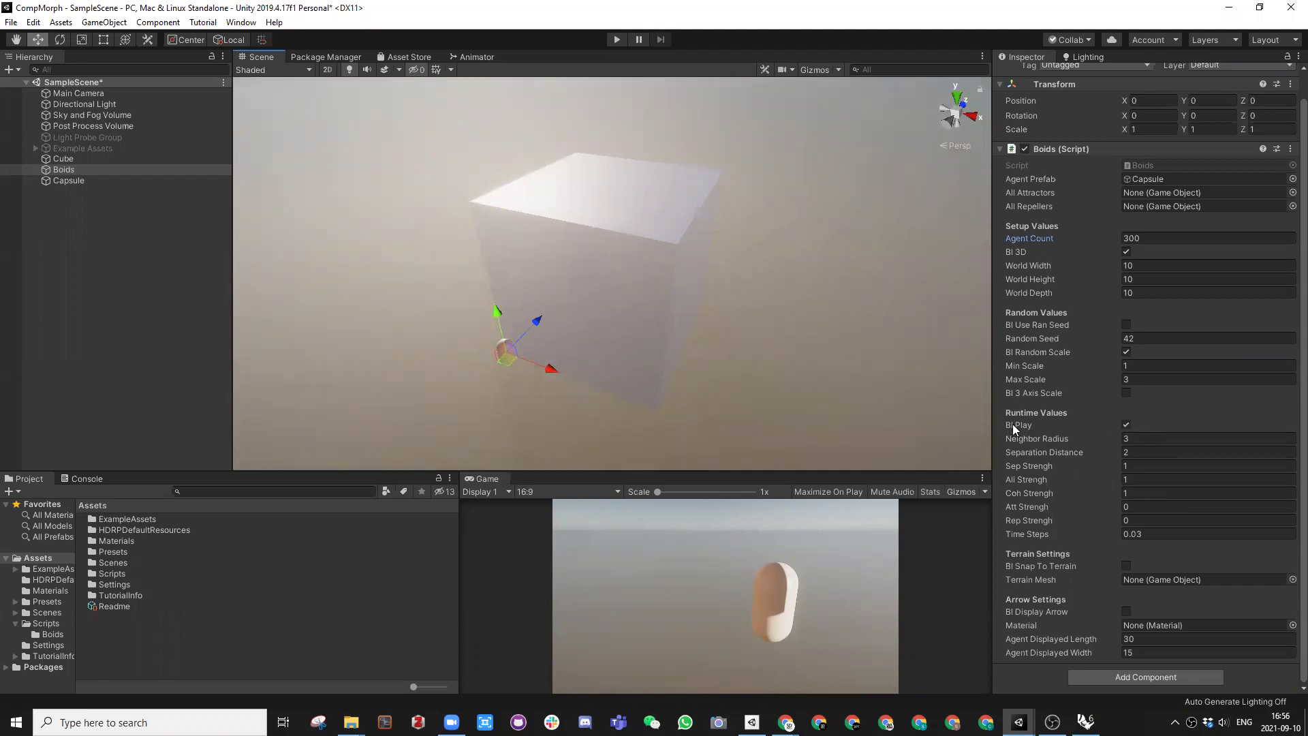
left_click(1127, 424)
left_click(804, 336)
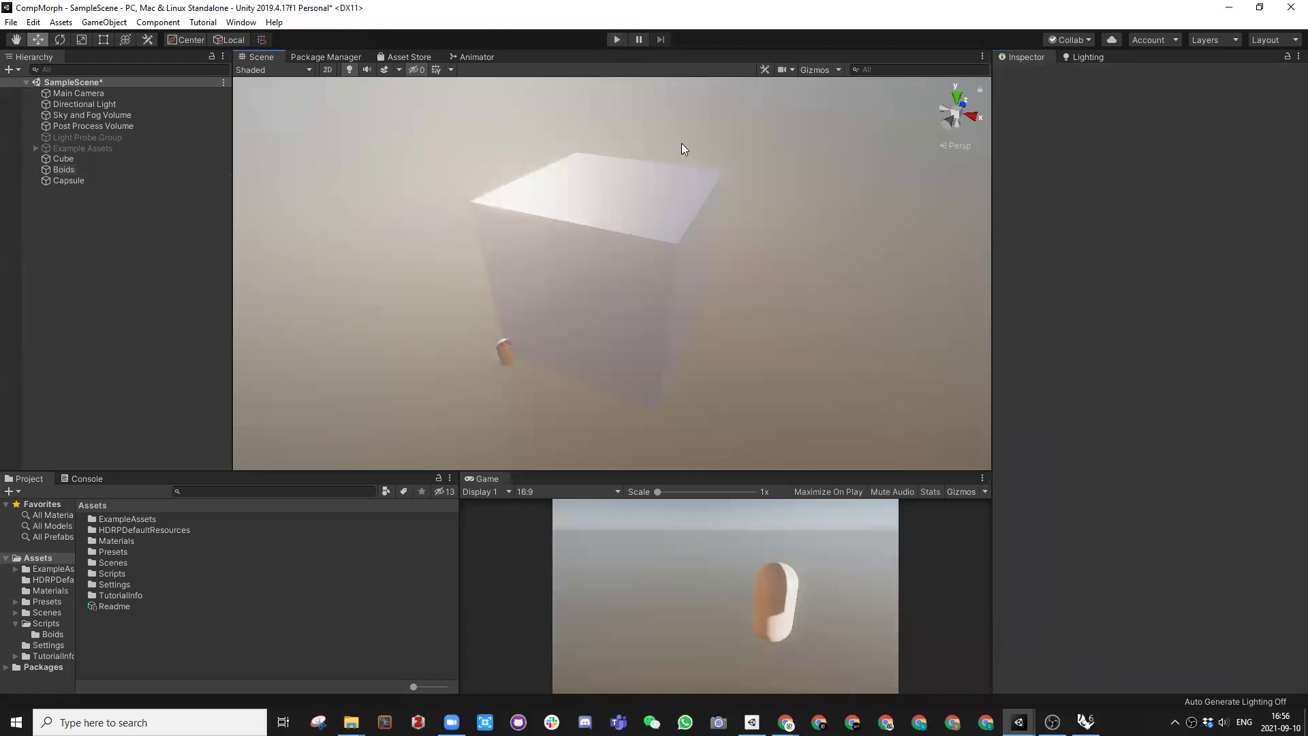
Step: Run the simulation with 300 agents and switch BI Play on and off on the Boids object to start and freeze the capsules
left_click(617, 40)
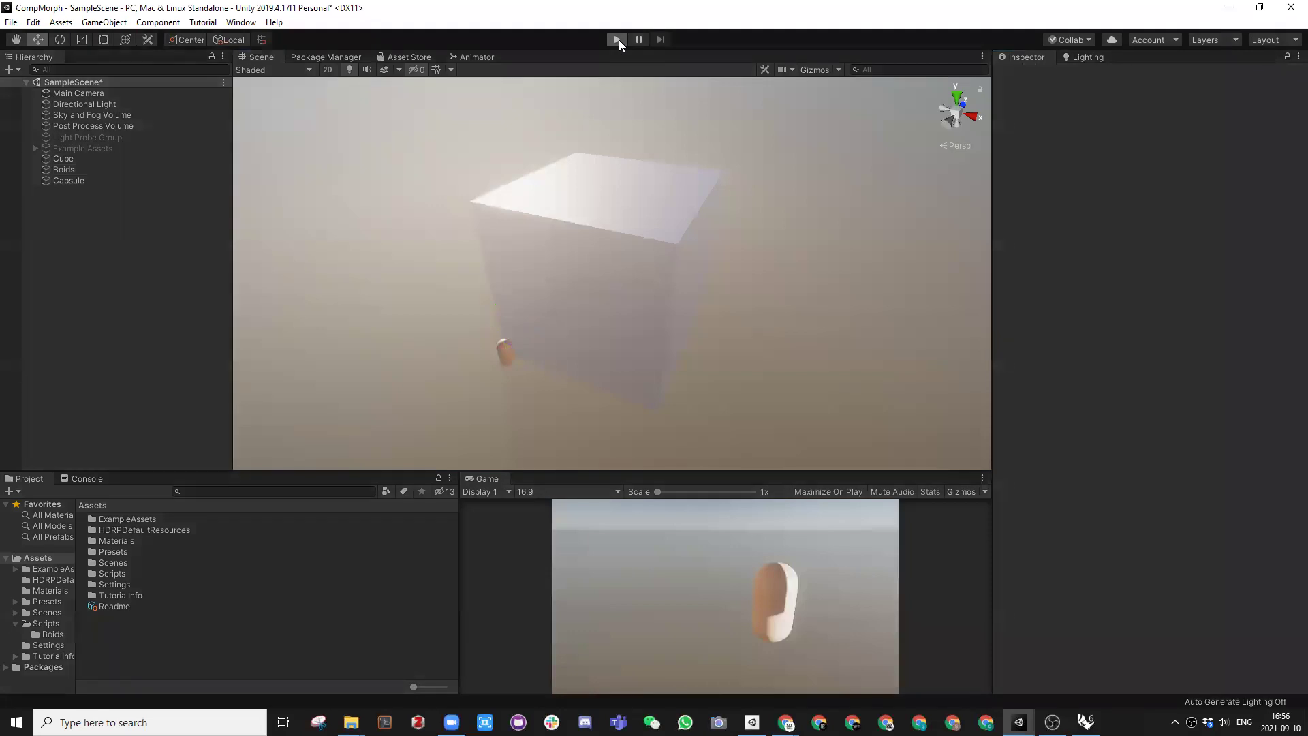
right_click_drag(622, 293, 591, 135)
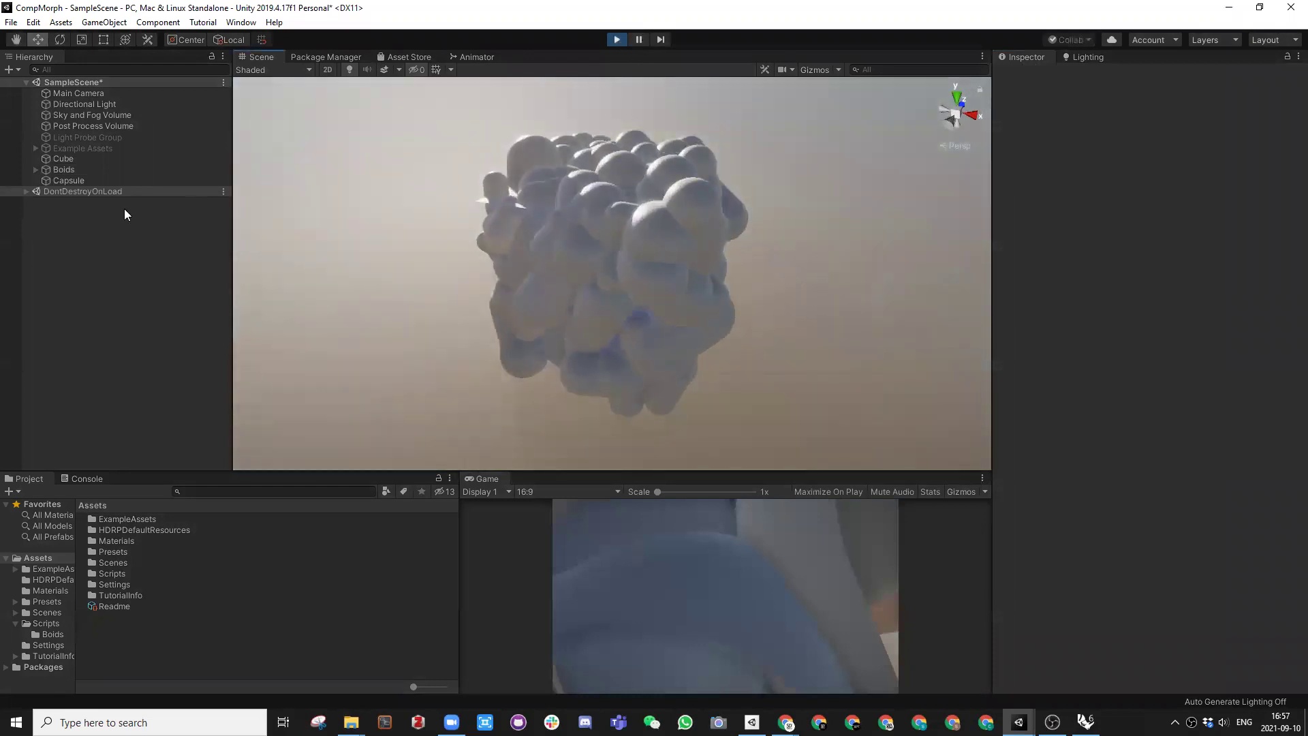
right_click_drag(556, 301, 419, 231)
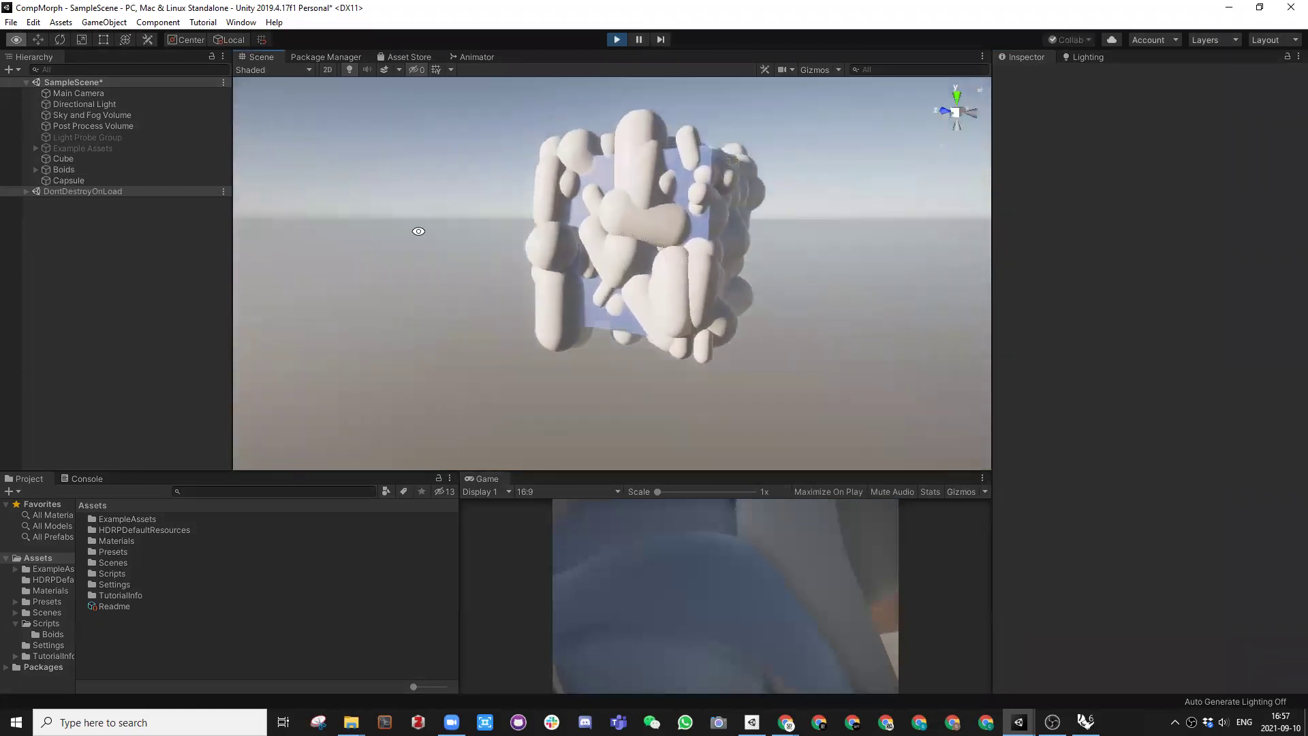
left_click(62, 169)
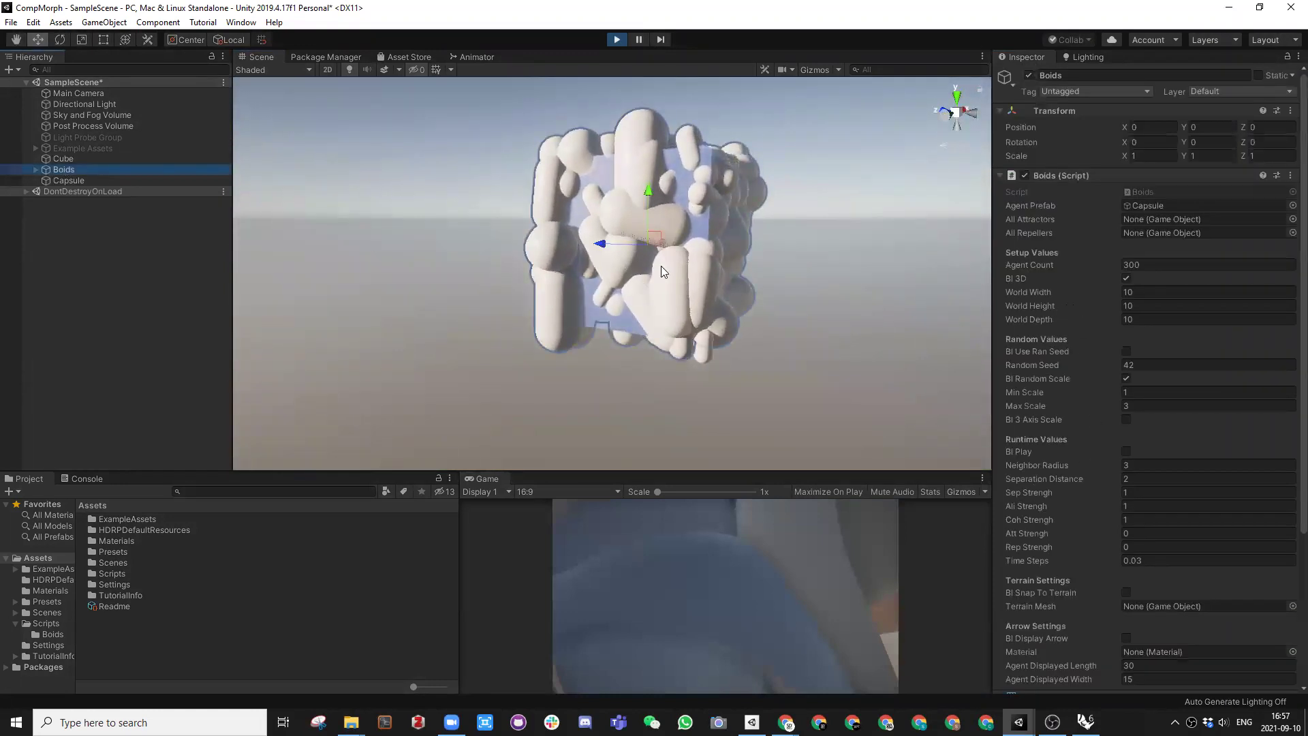
left_click(1125, 451)
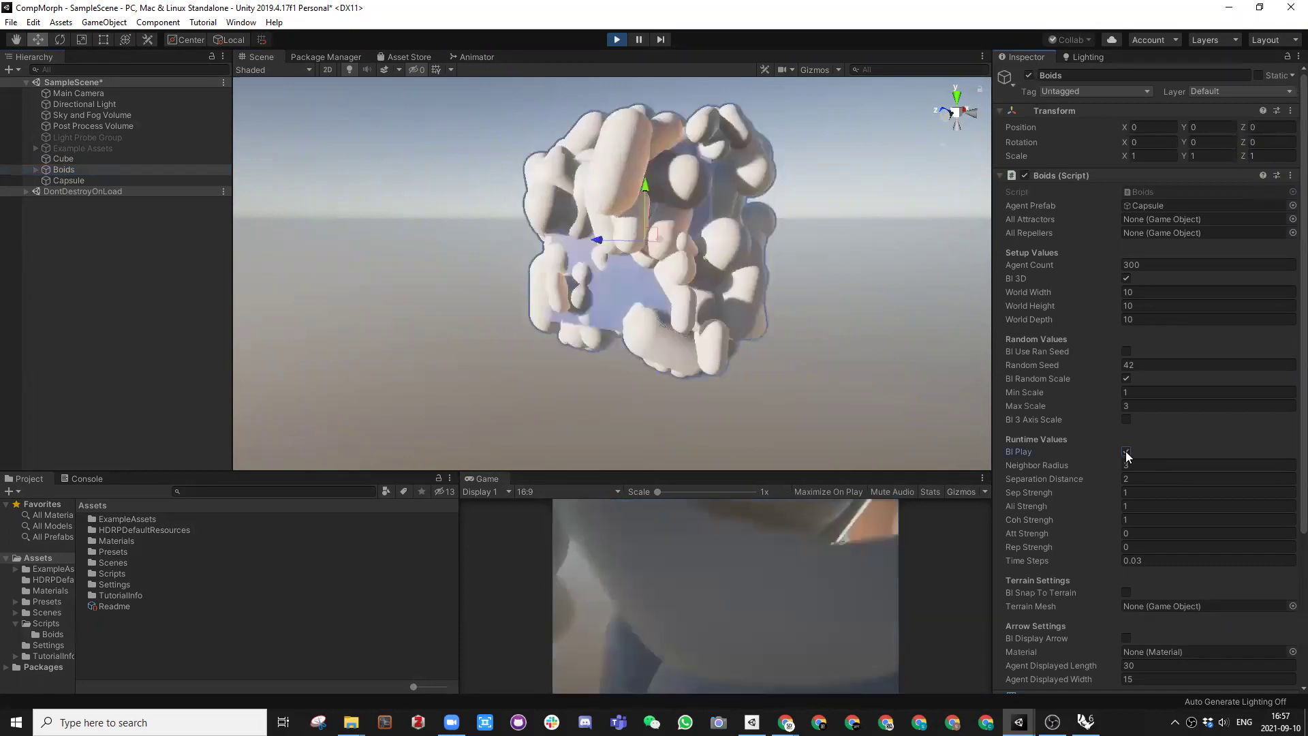
left_click(1125, 451)
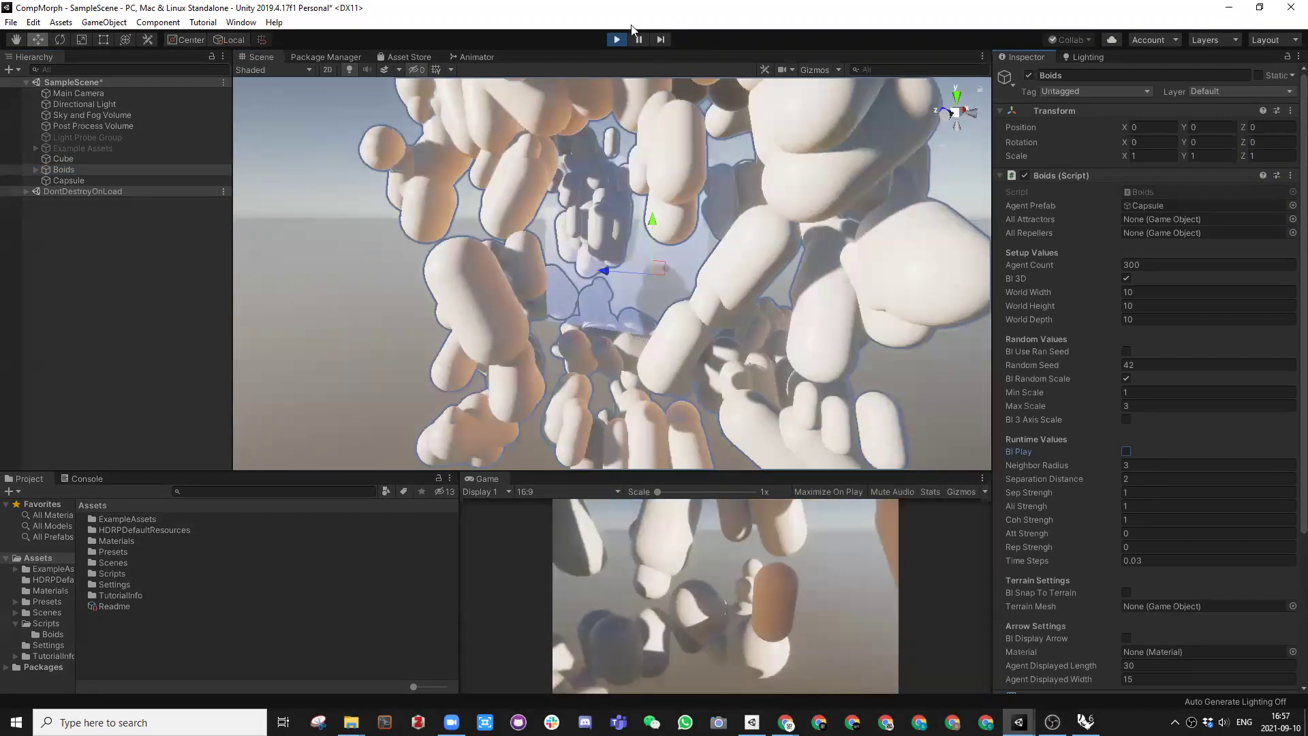
left_click(1125, 451)
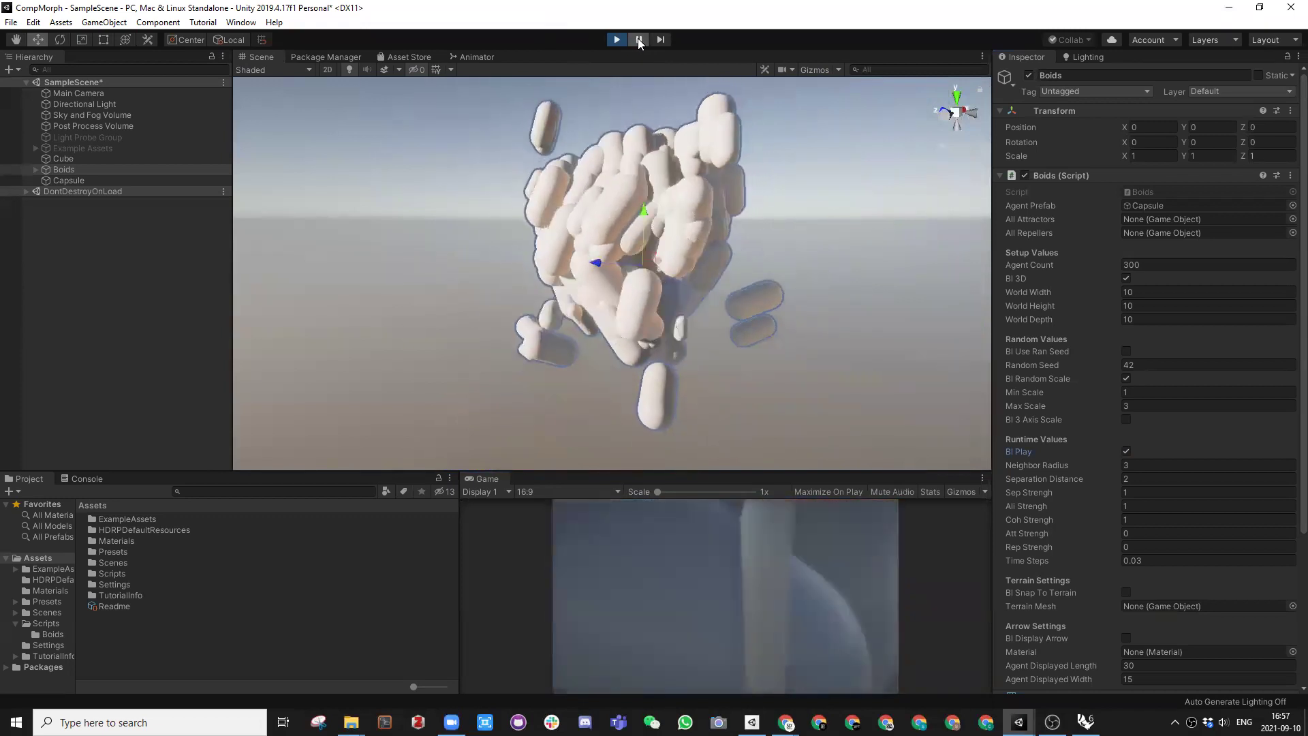
Step: Pause the simulation and examine the size and overlap of the capsules from several sides of the cube
left_click(639, 40)
left_click_drag(665, 162, 903, 357, "alt")
scroll(438, 298, "up", 5)
left_click_drag(438, 298, 727, 260, "alt")
scroll(726, 262, "up", 3)
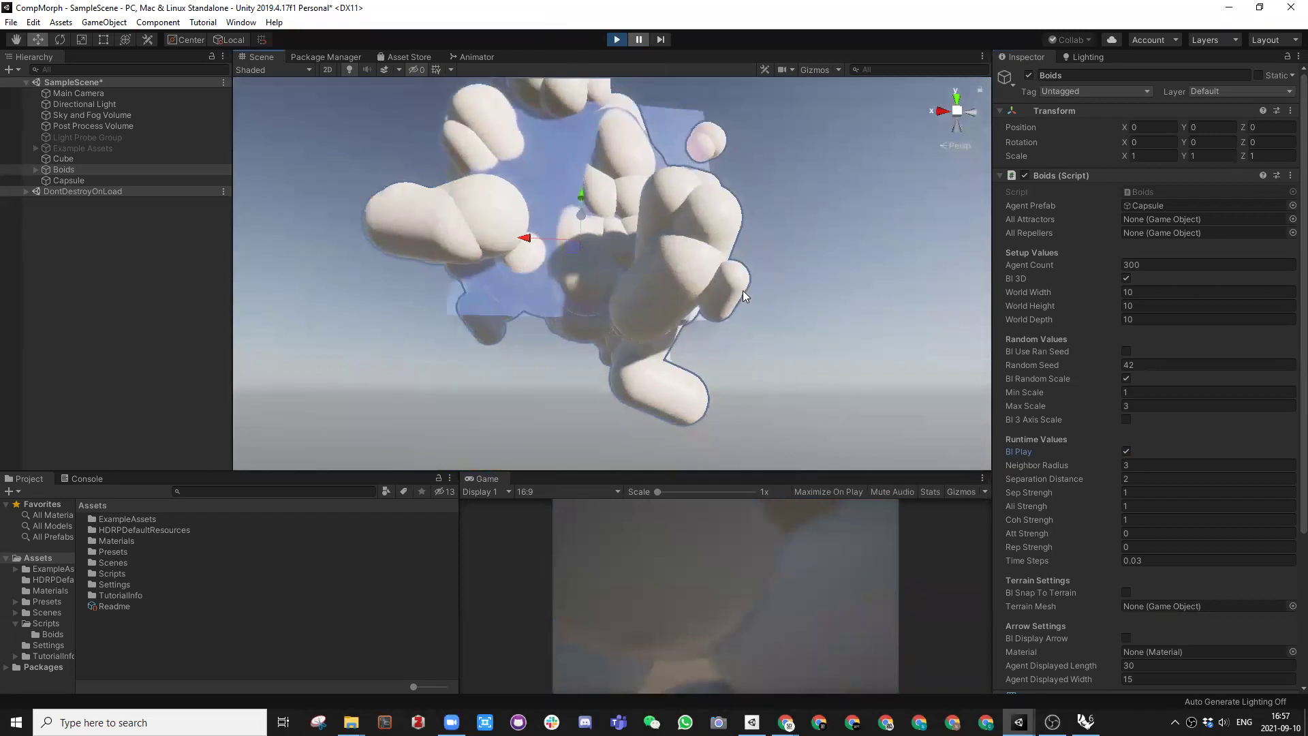
left_click_drag(723, 233, 552, 323, "alt")
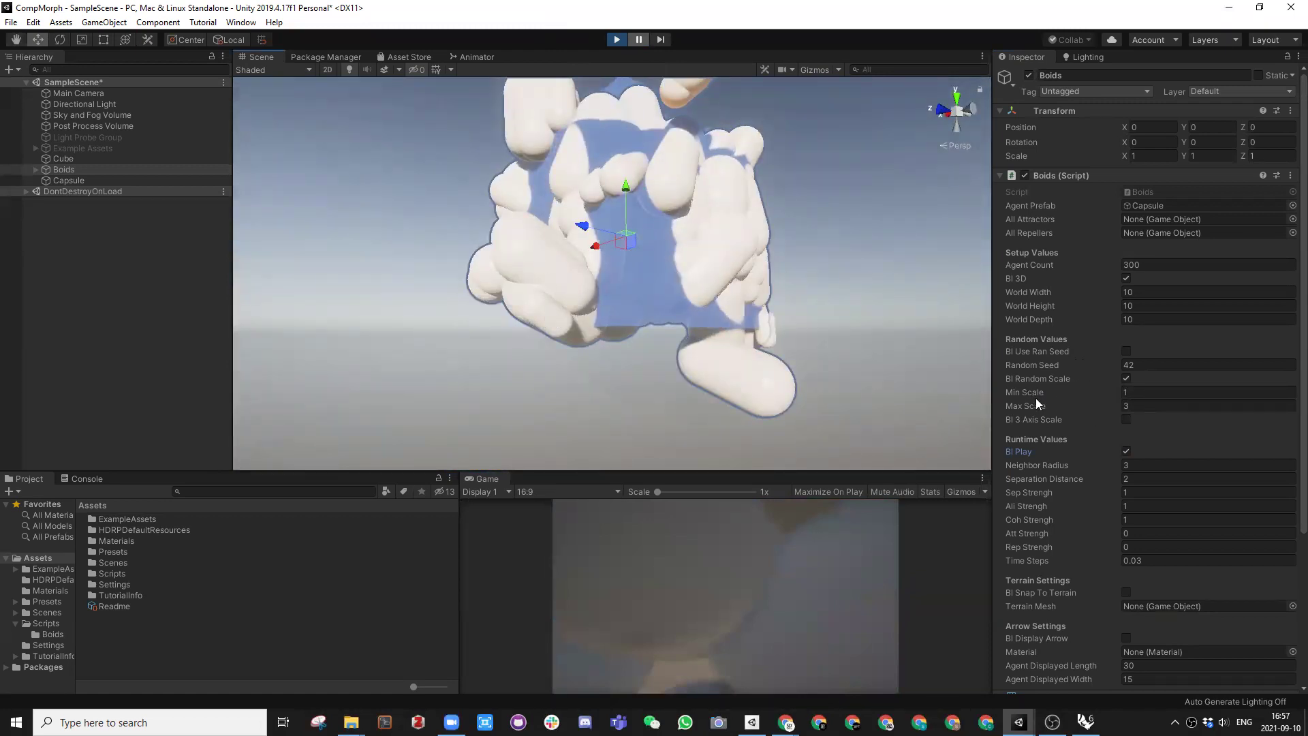
left_click_drag(639, 353, 614, 109, "alt")
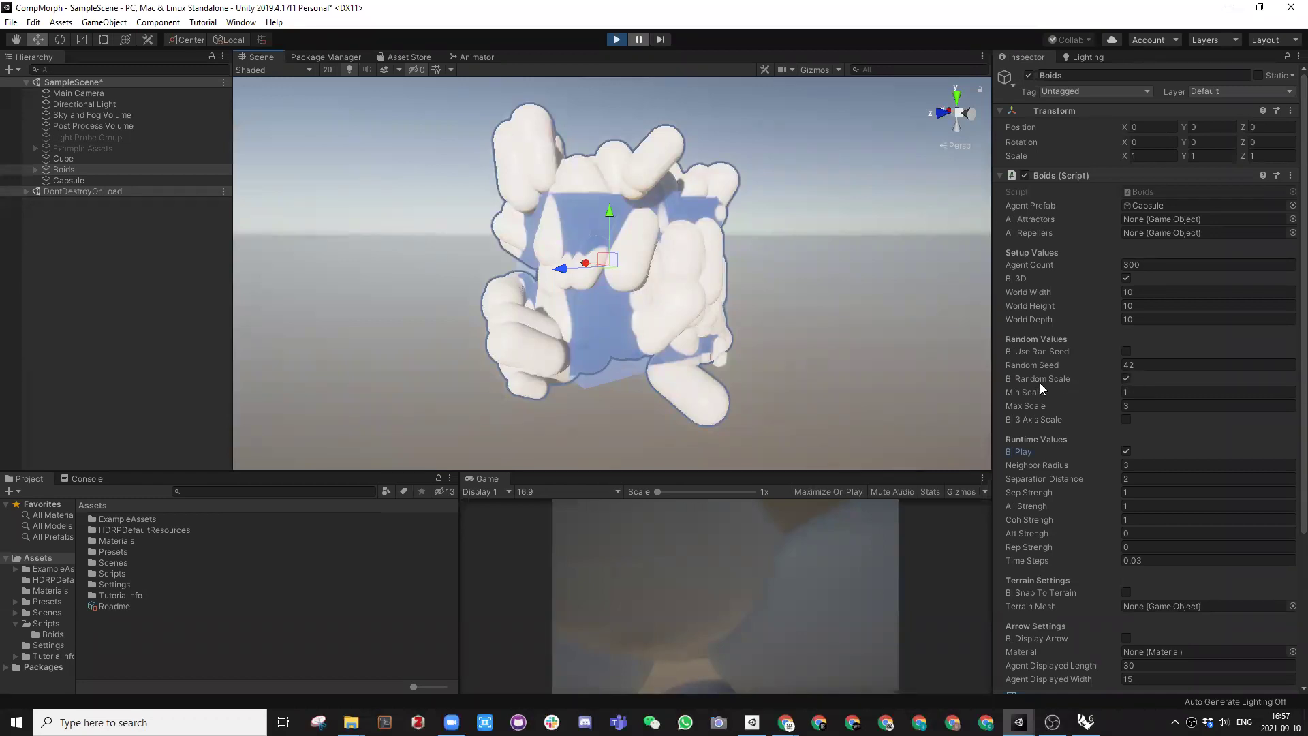
Step: Stop play mode and turn off BI Random Scale in the Boids script's random values
left_click(1126, 378)
left_click(617, 41)
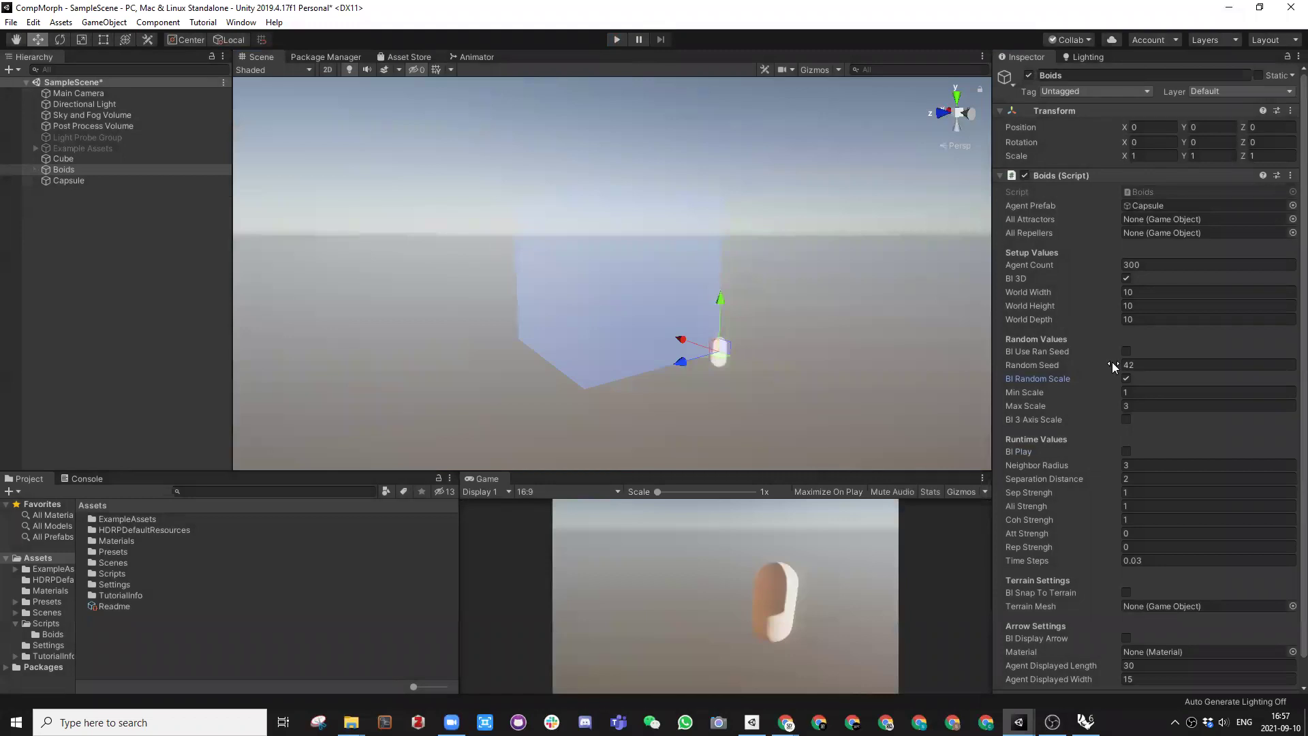
left_click(1133, 389)
left_click(618, 40)
left_click(1126, 378)
Step: Run the simulation with uniformly sized agents, start and freeze them with BI Play while examining the flock, and stop play mode
left_click(617, 39)
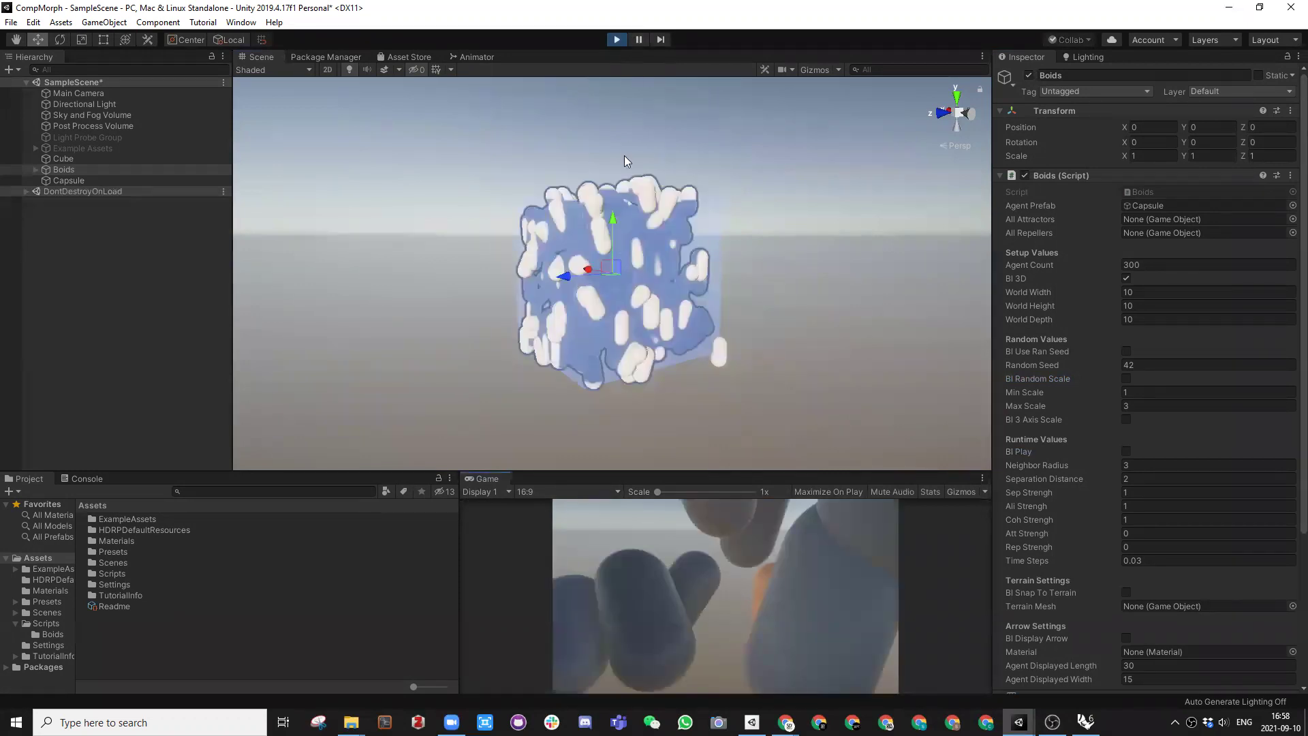
scroll(604, 296, "up", 2)
left_click_drag(604, 296, 682, 293, "alt")
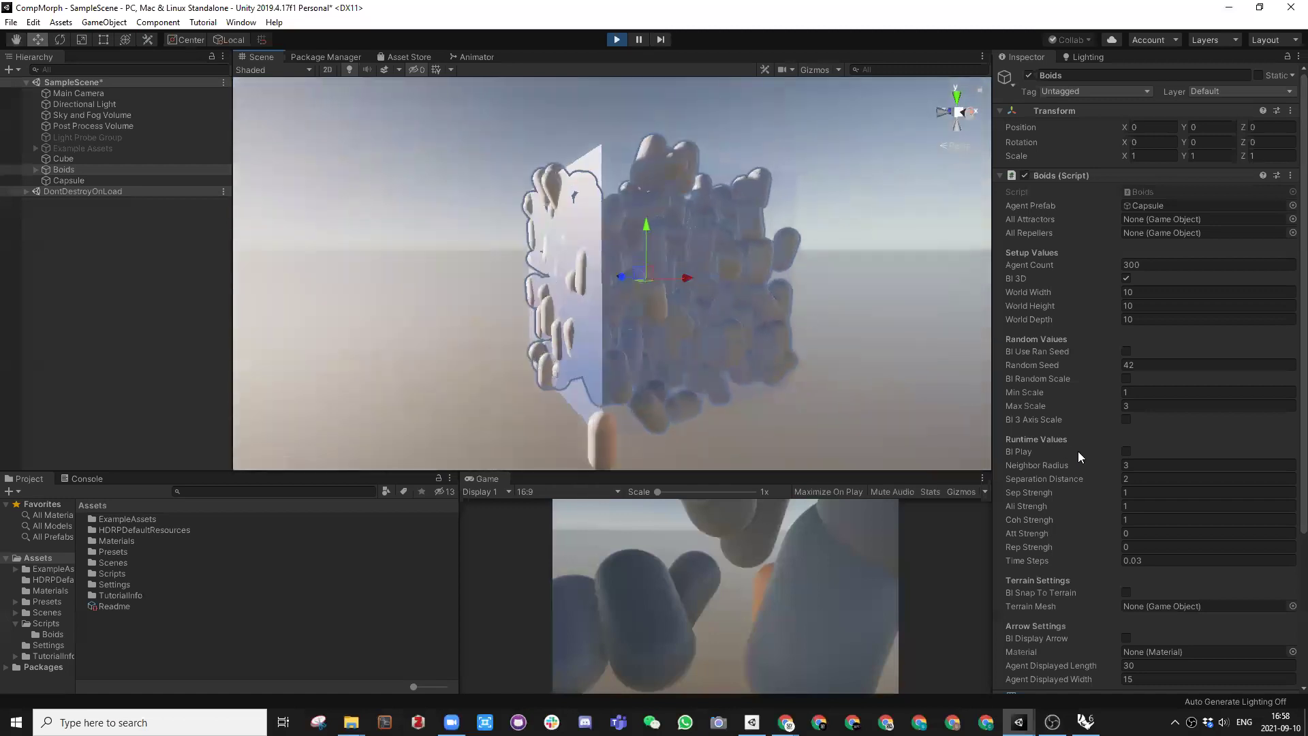
left_click(1127, 451)
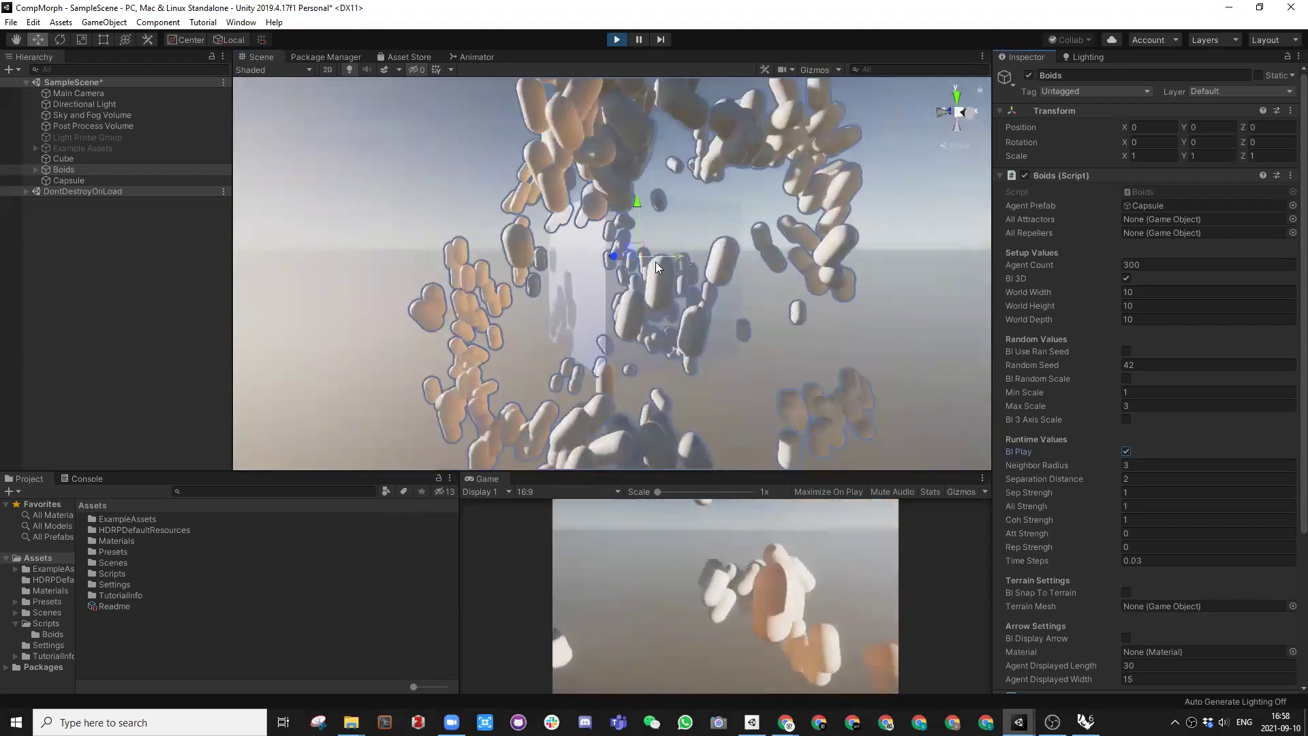
scroll(655, 262, "down", 10)
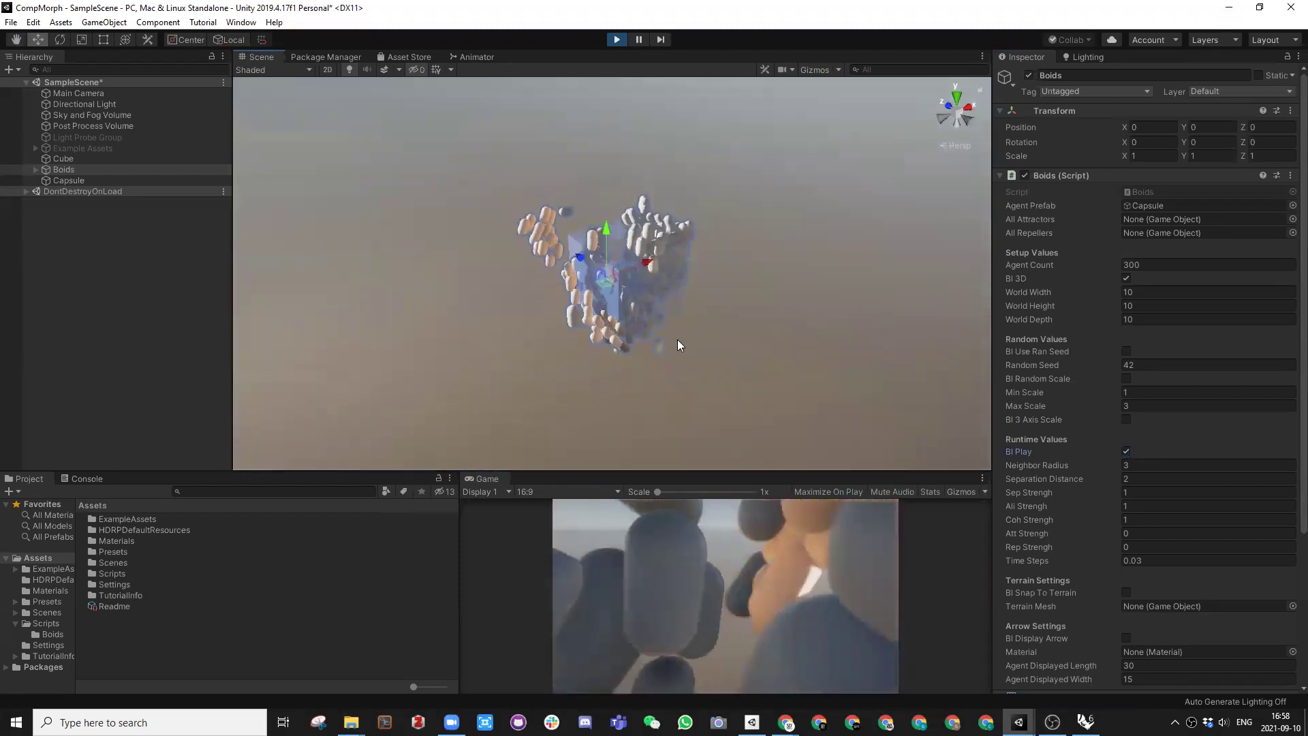
scroll(626, 295, "up", 5)
left_click(1127, 453)
left_click_drag(691, 261, 594, 148, "alt")
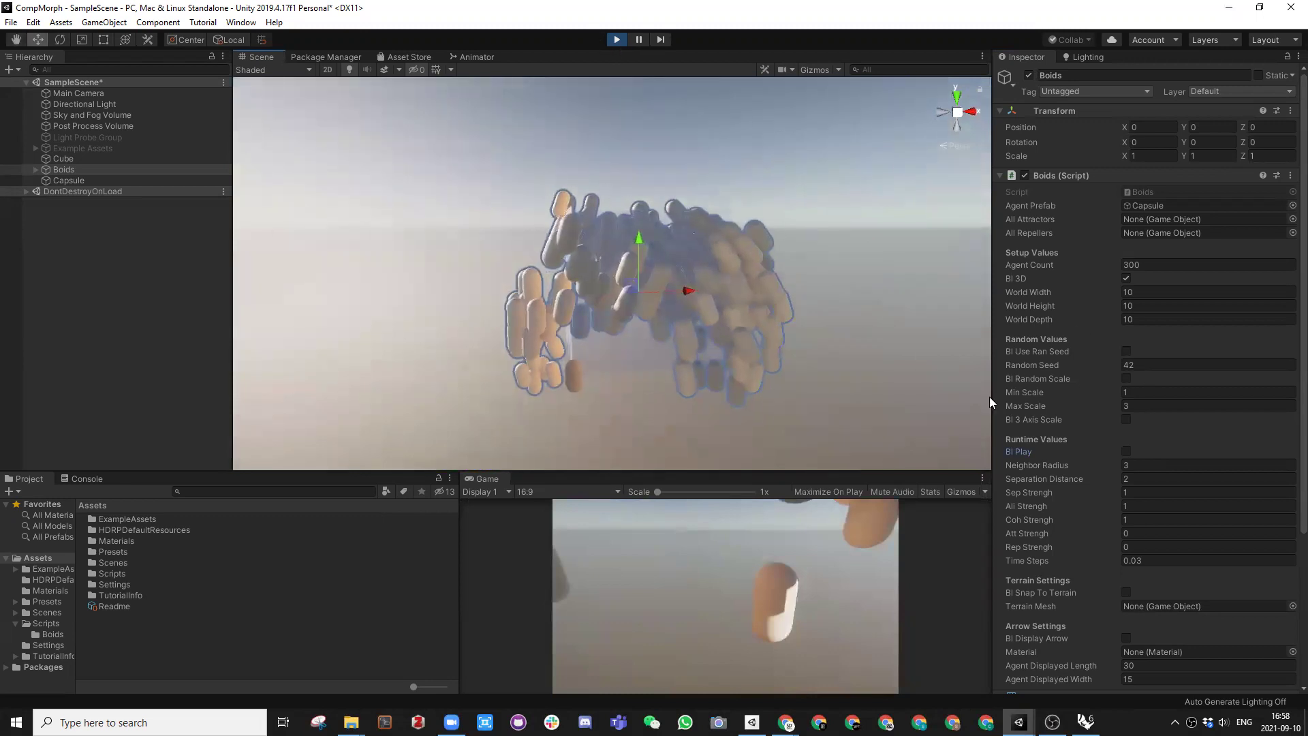
left_click(618, 40)
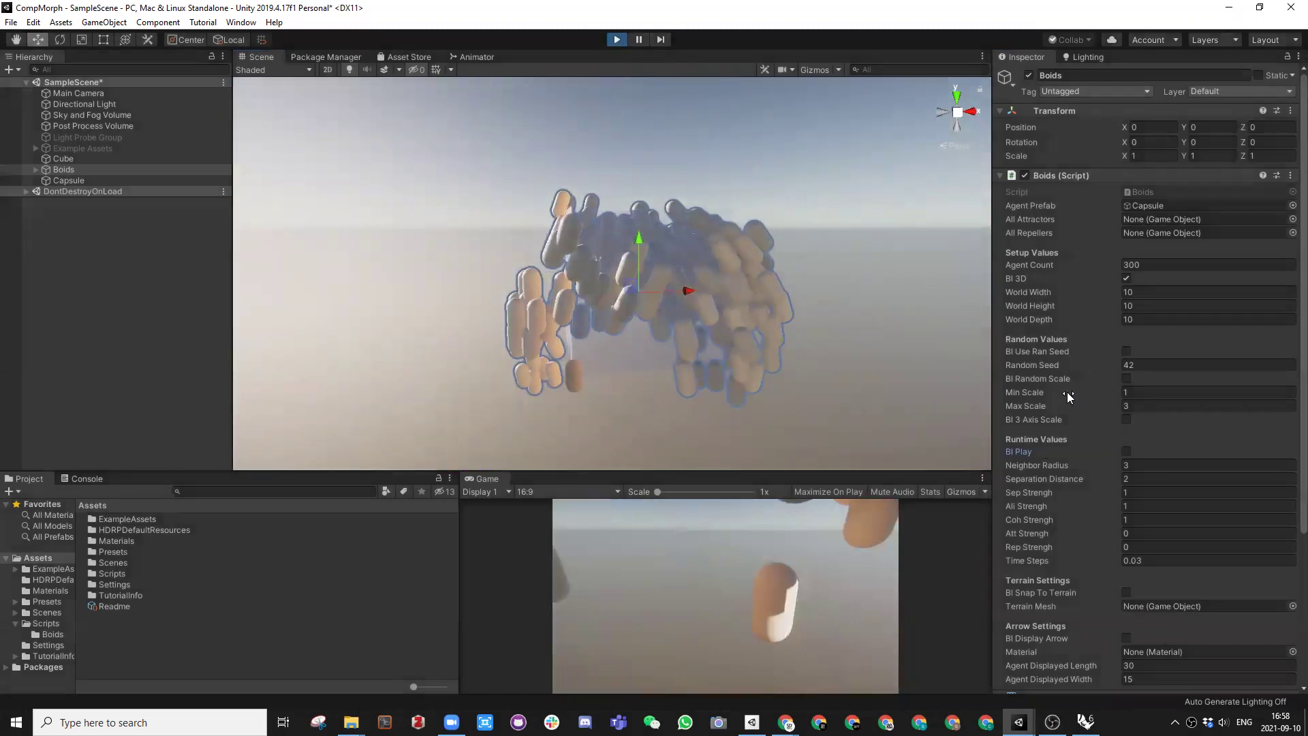
Step: Set the Boids script's Max Scale to 1 and test it with a short simulation run
left_click(1129, 392)
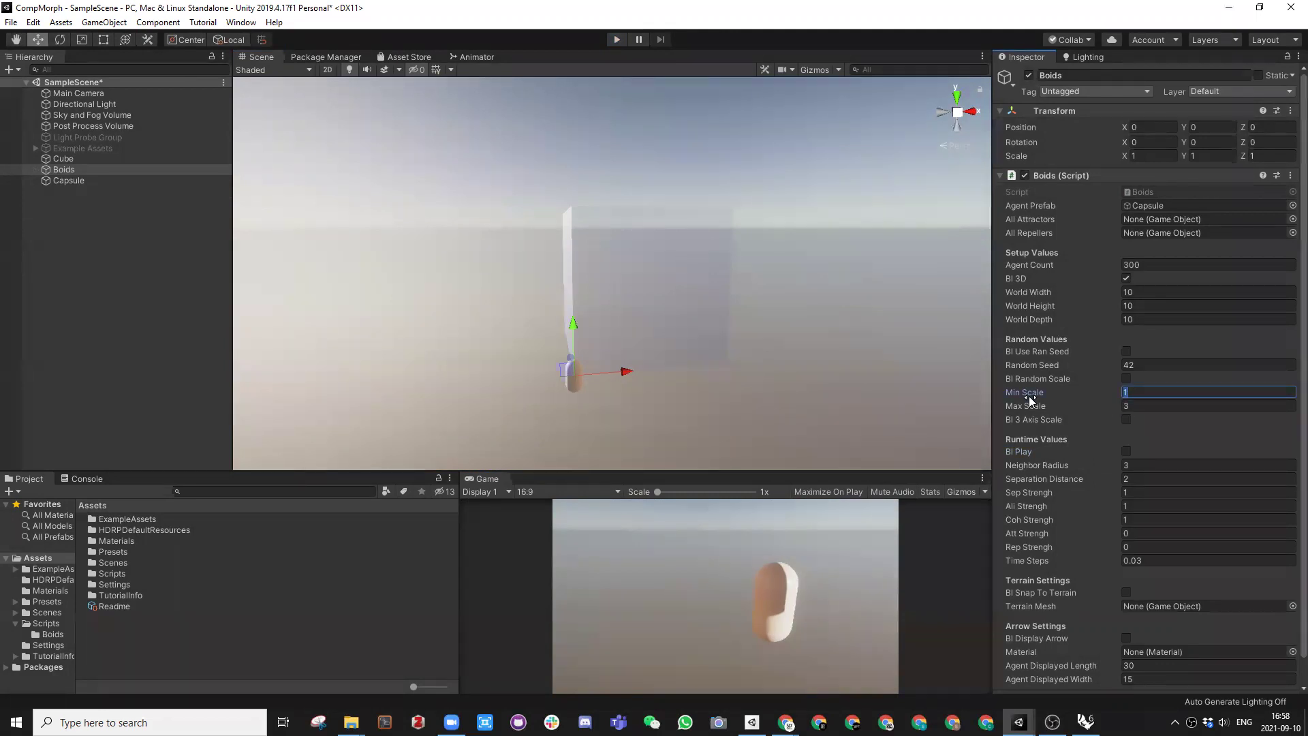
left_click(1124, 407)
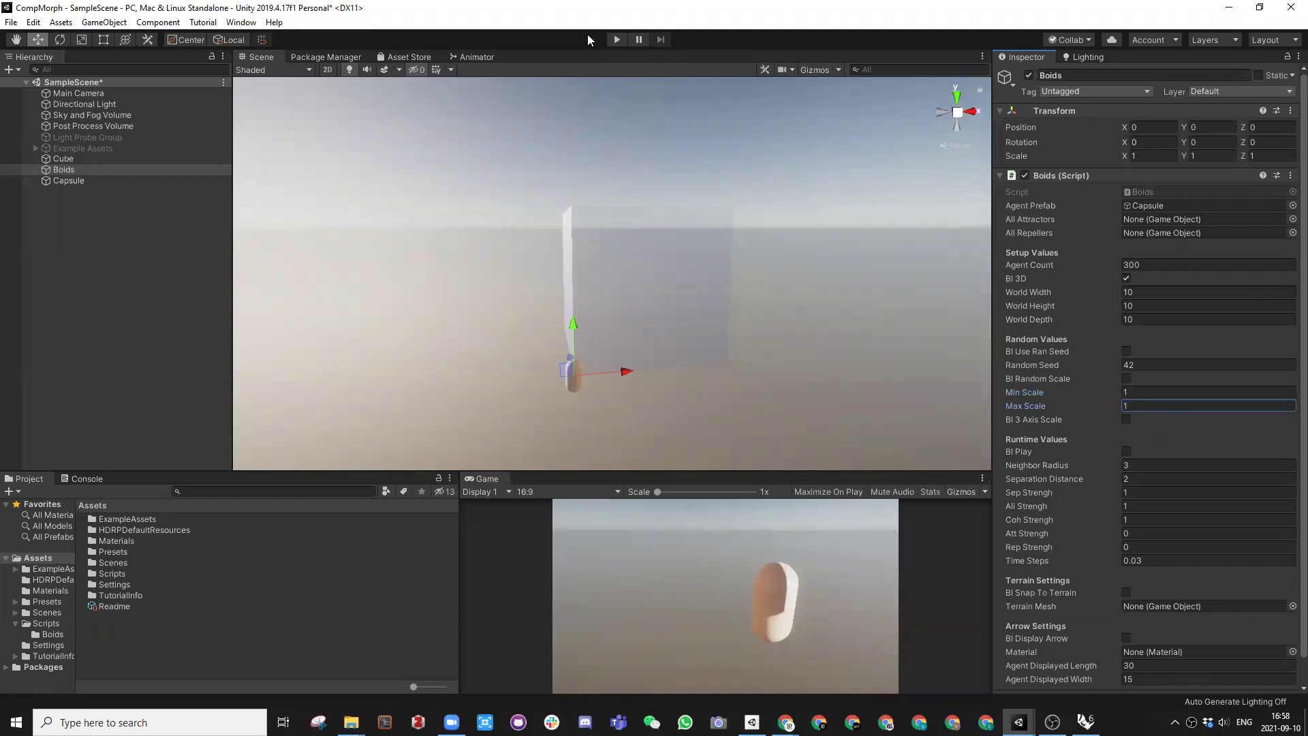
left_click(618, 40)
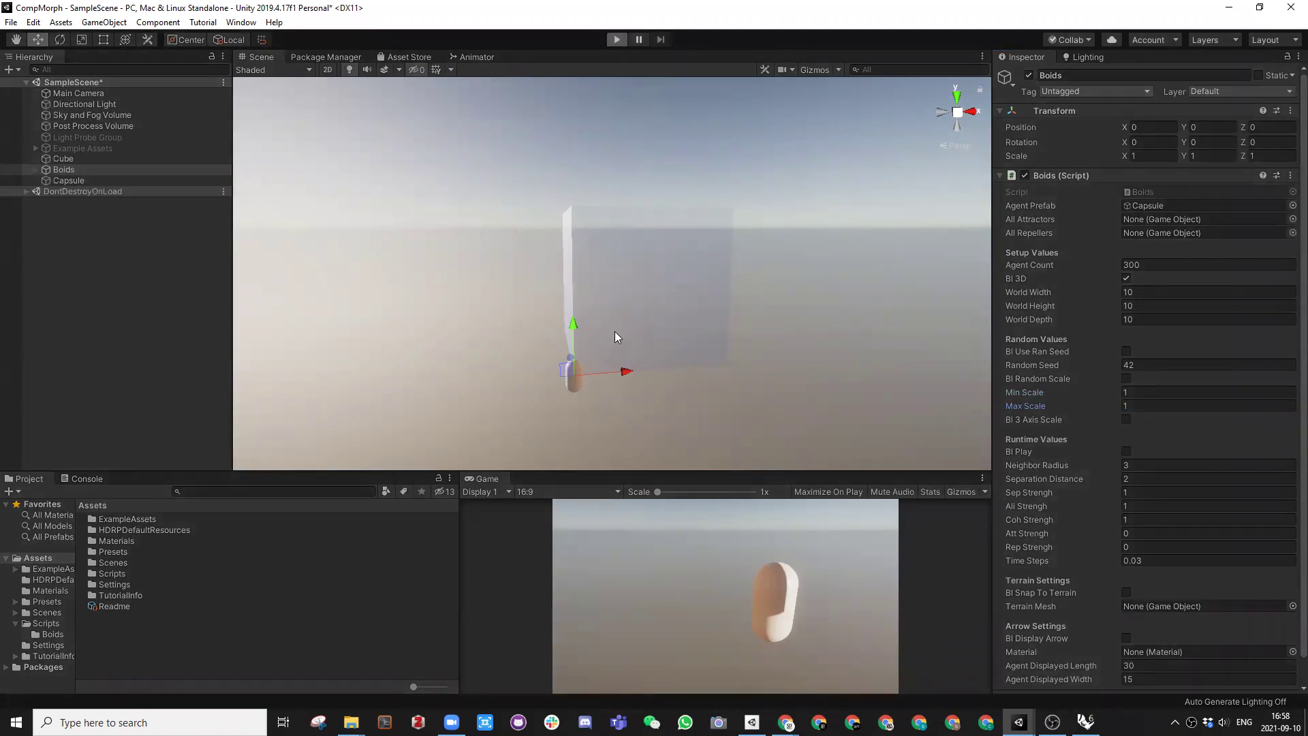
left_click_drag(615, 330, 565, 323, "alt")
left_click(616, 39)
Step: Set the Boids script's Max Scale to 1.2
left_click(1131, 393)
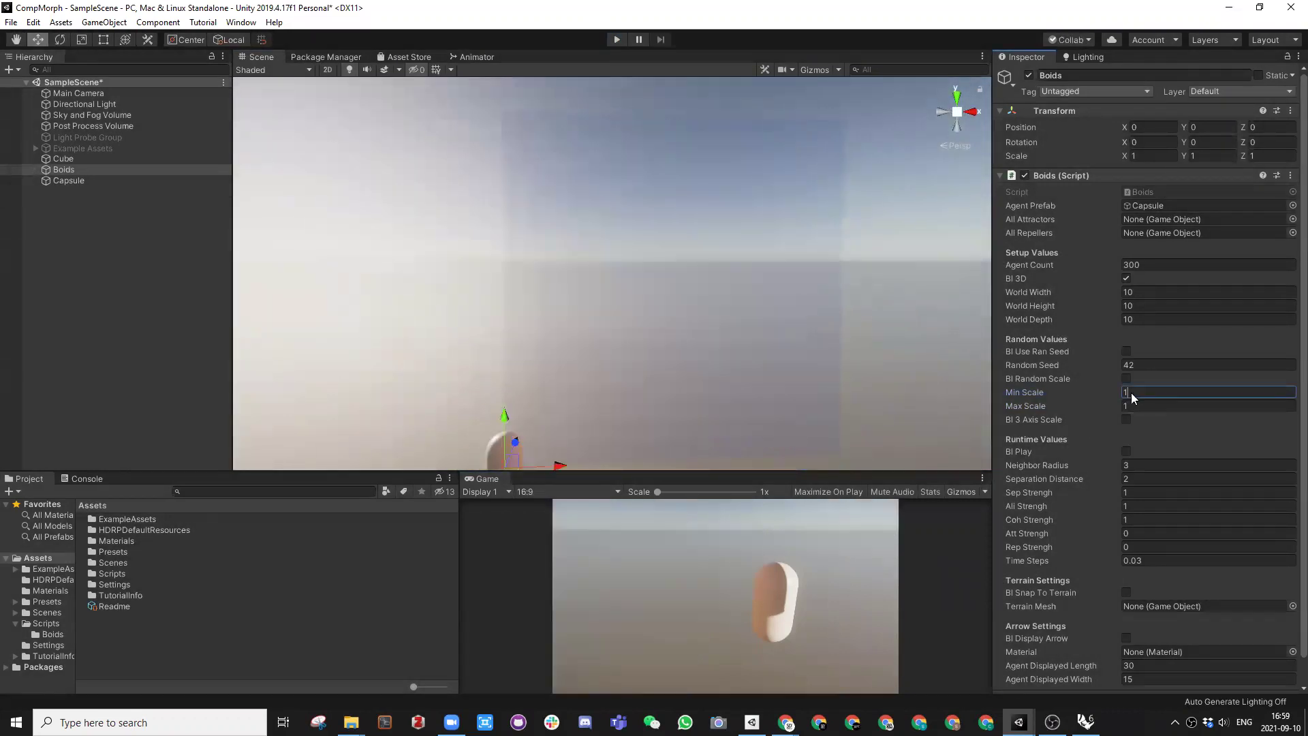
left_click(1138, 406)
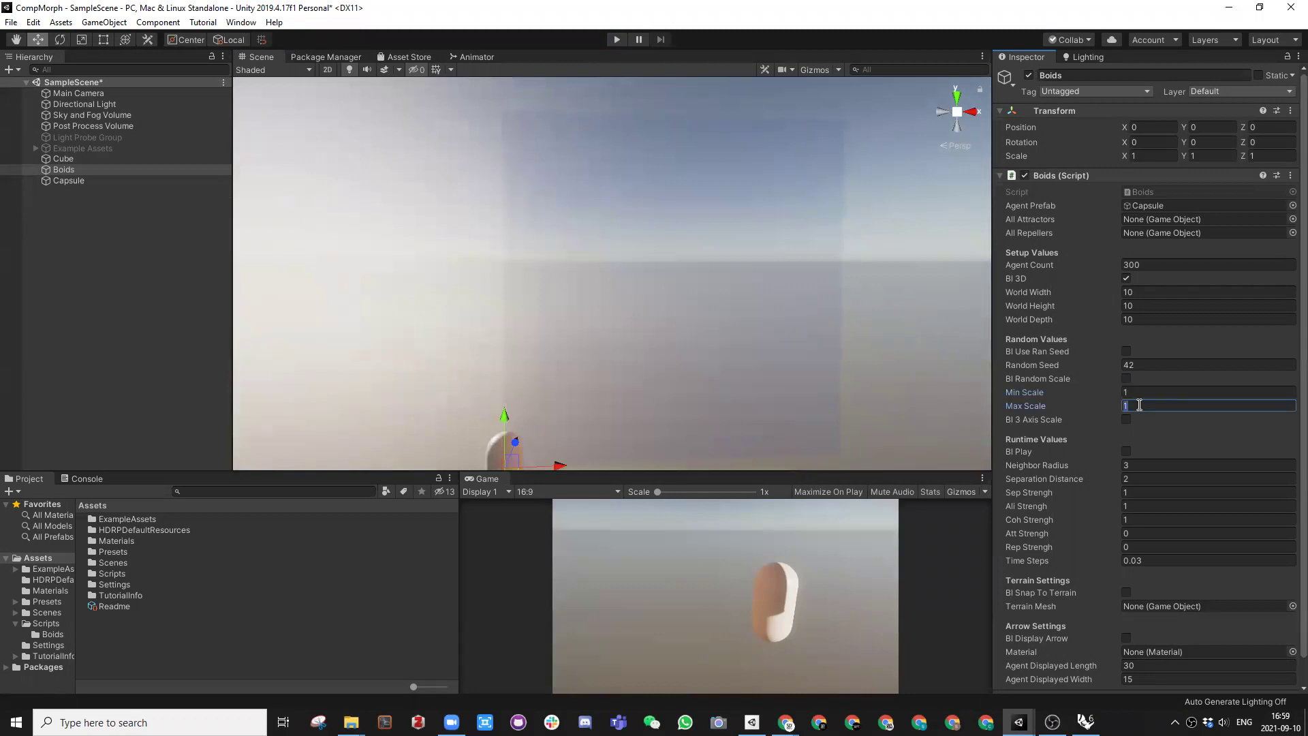
type(".5")
key("BackSpace")
key("BackSpace")
type("1.2")
left_click(1134, 393)
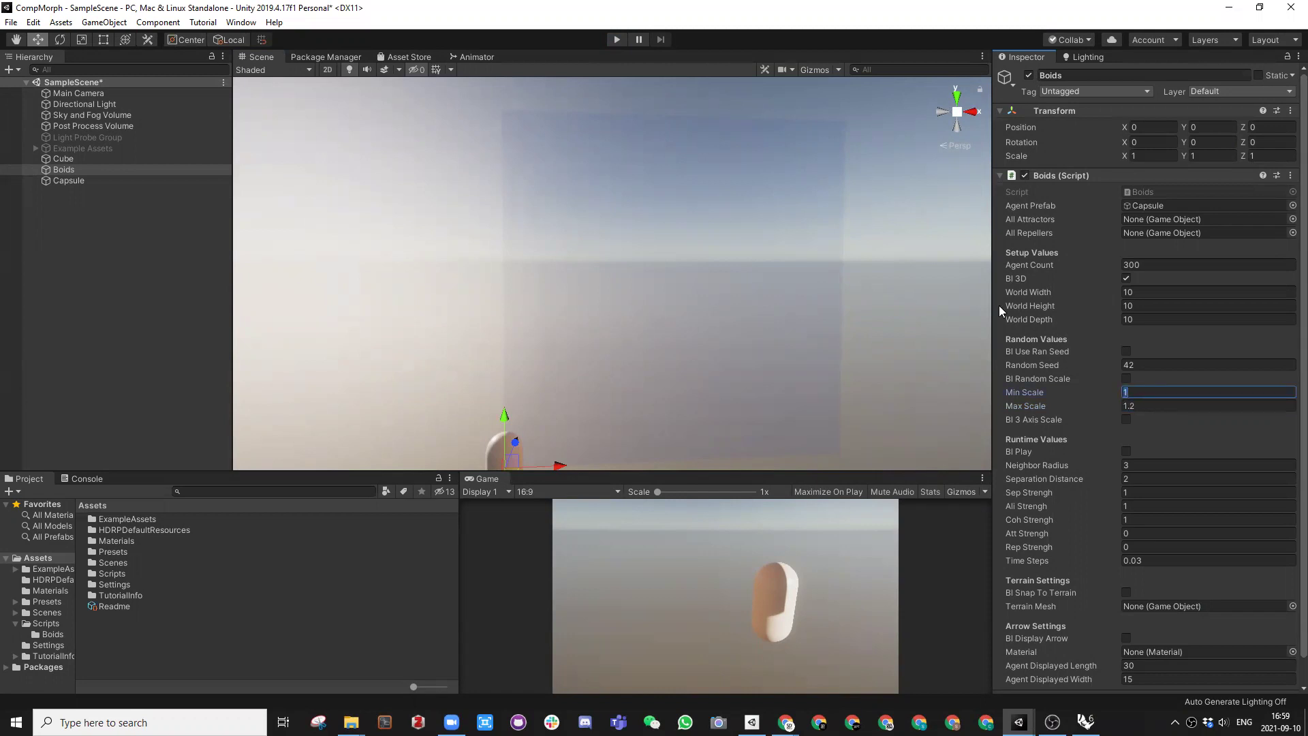
Step: Run the simulation with the new maximum scale, look at the capsules in the cube, and stop play mode
left_click(616, 39)
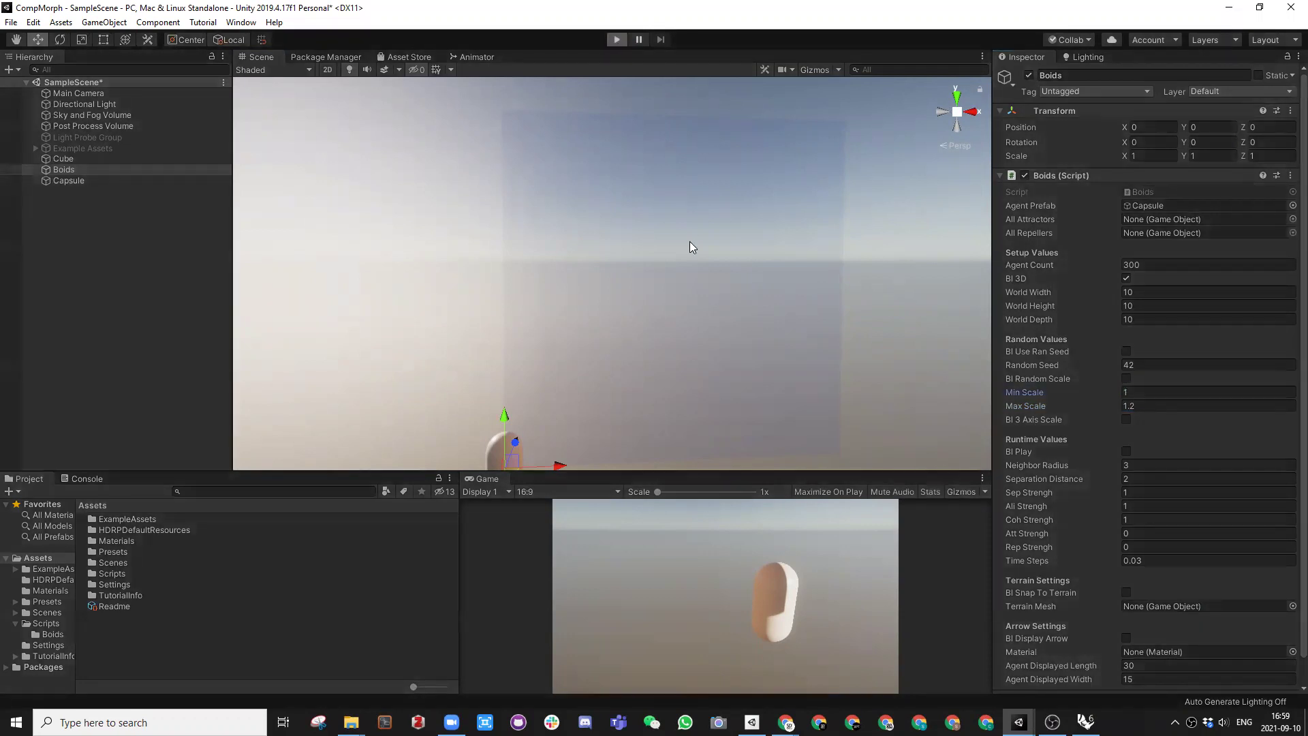
left_click_drag(682, 264, 601, 278, "alt")
left_click_drag(707, 322, 600, 315, "alt")
left_click(617, 39)
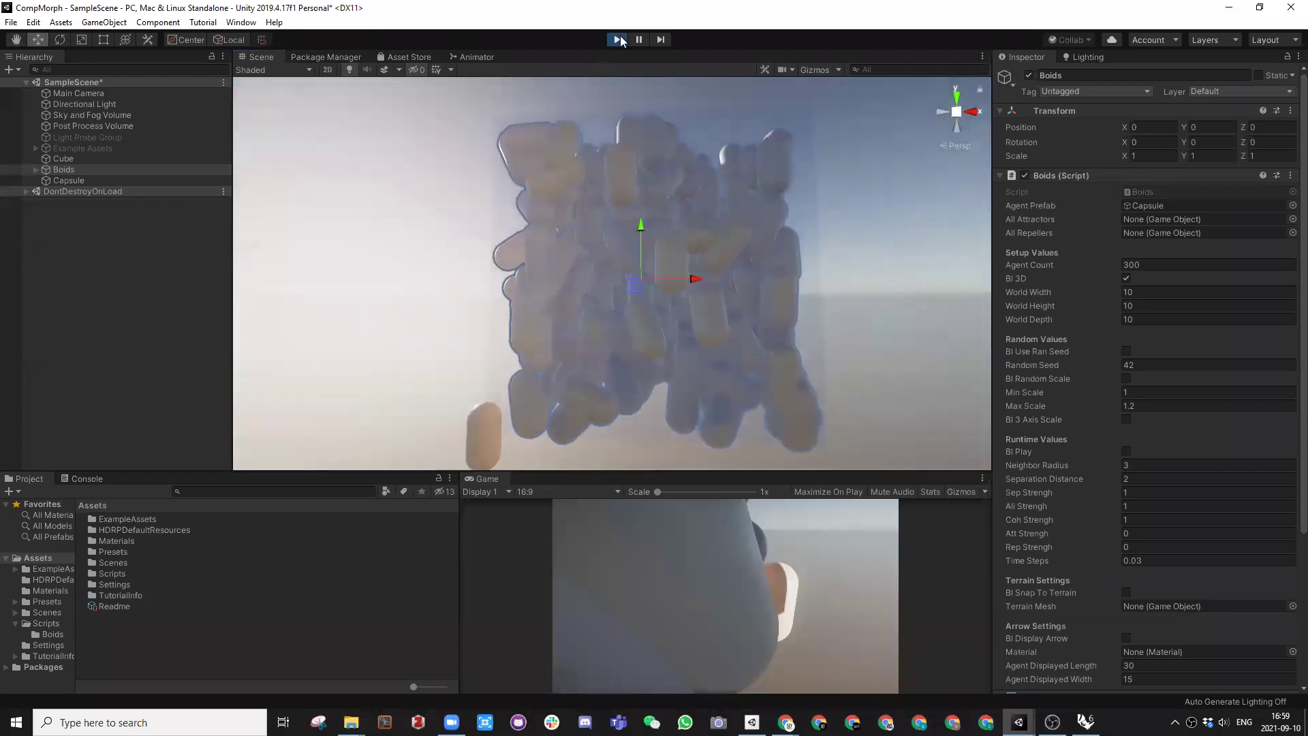
Step: Set the Boids script's Min Scale to 0.5 and test it with a short simulation run
left_click(1142, 392)
type("0.5")
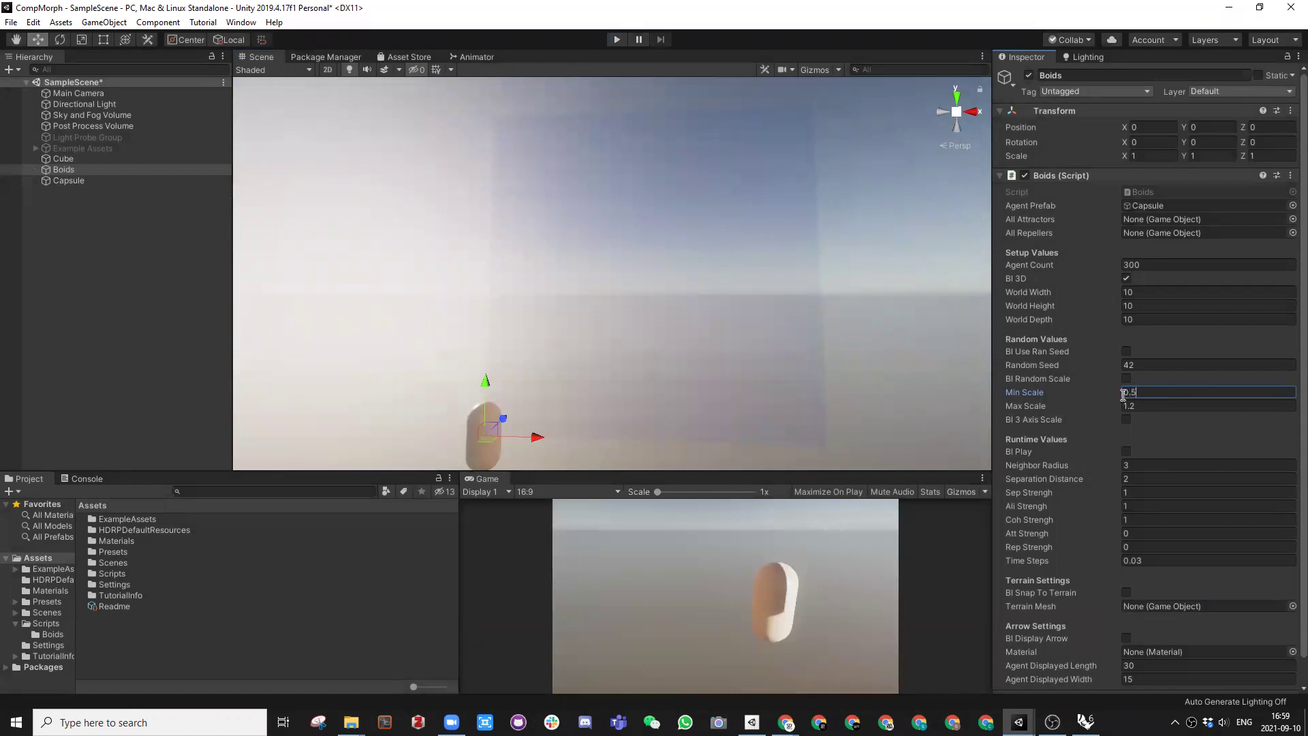
key("Return")
left_click(617, 39)
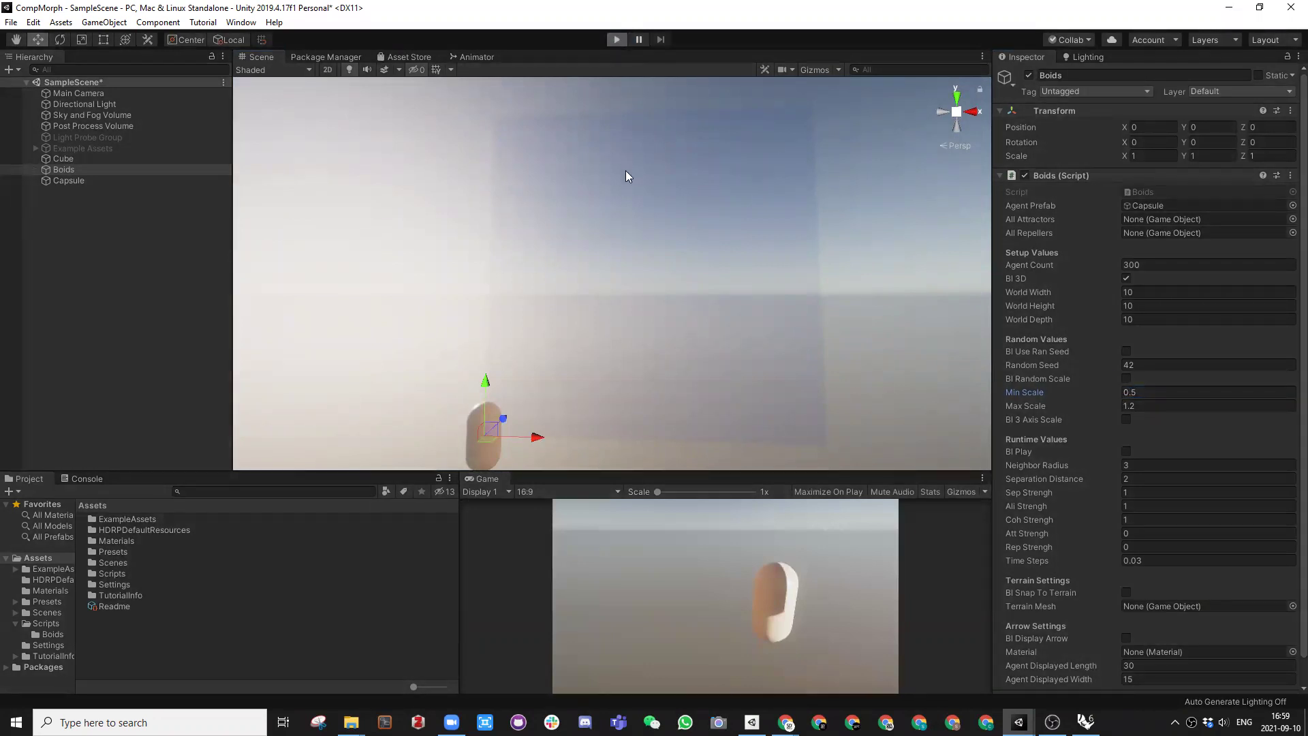
scroll(619, 270, "down", 4)
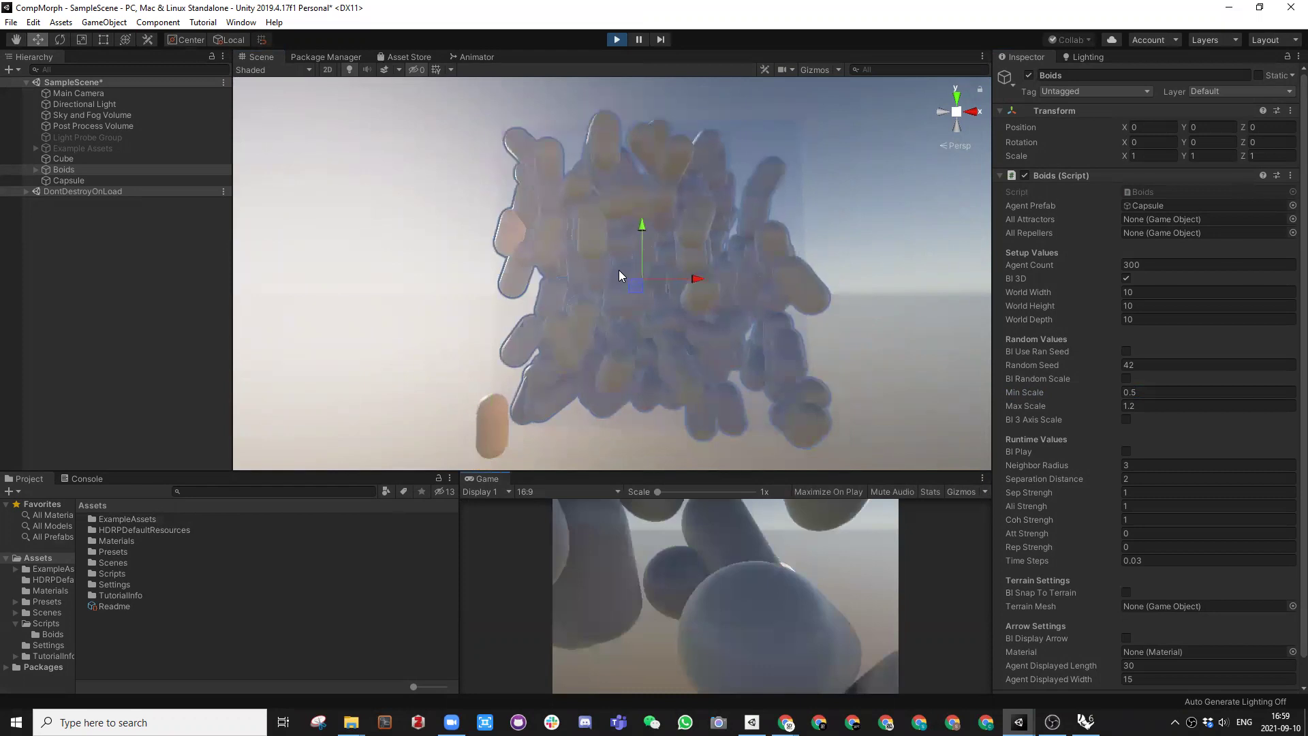
left_click_drag(631, 289, 763, 287, "alt")
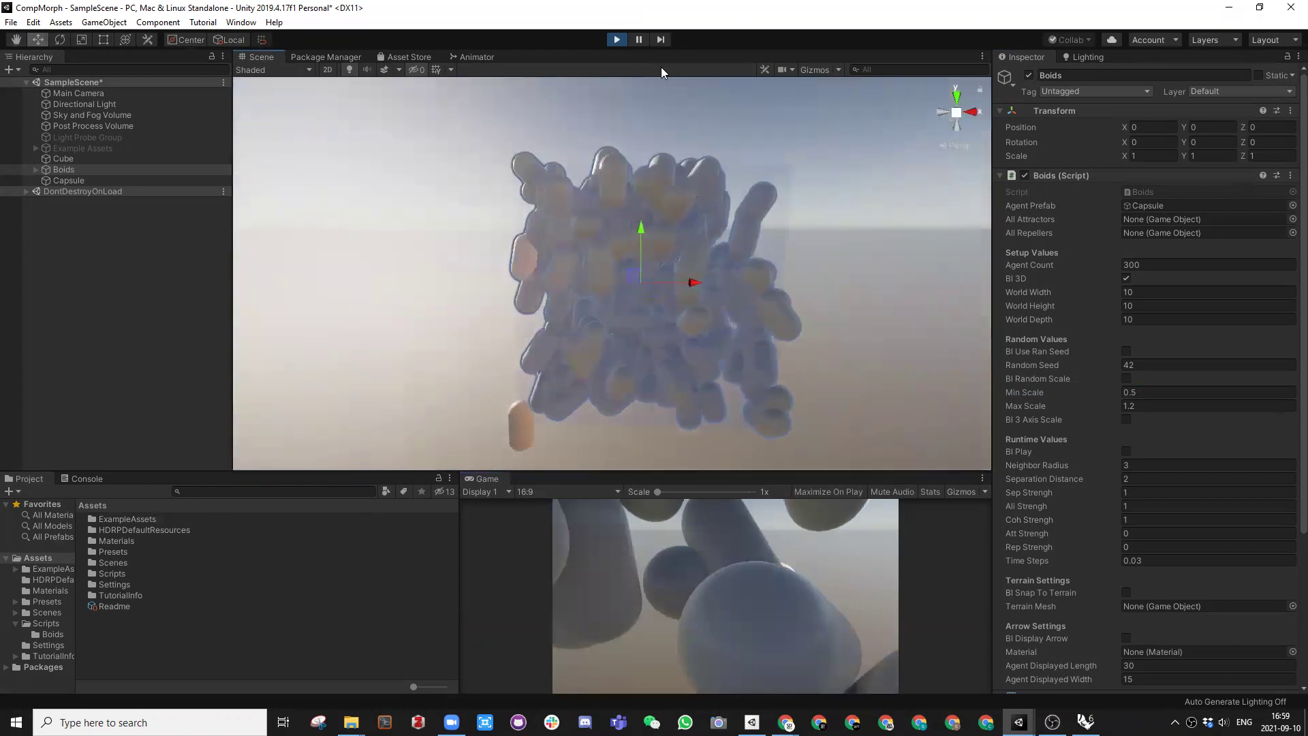
left_click(613, 38)
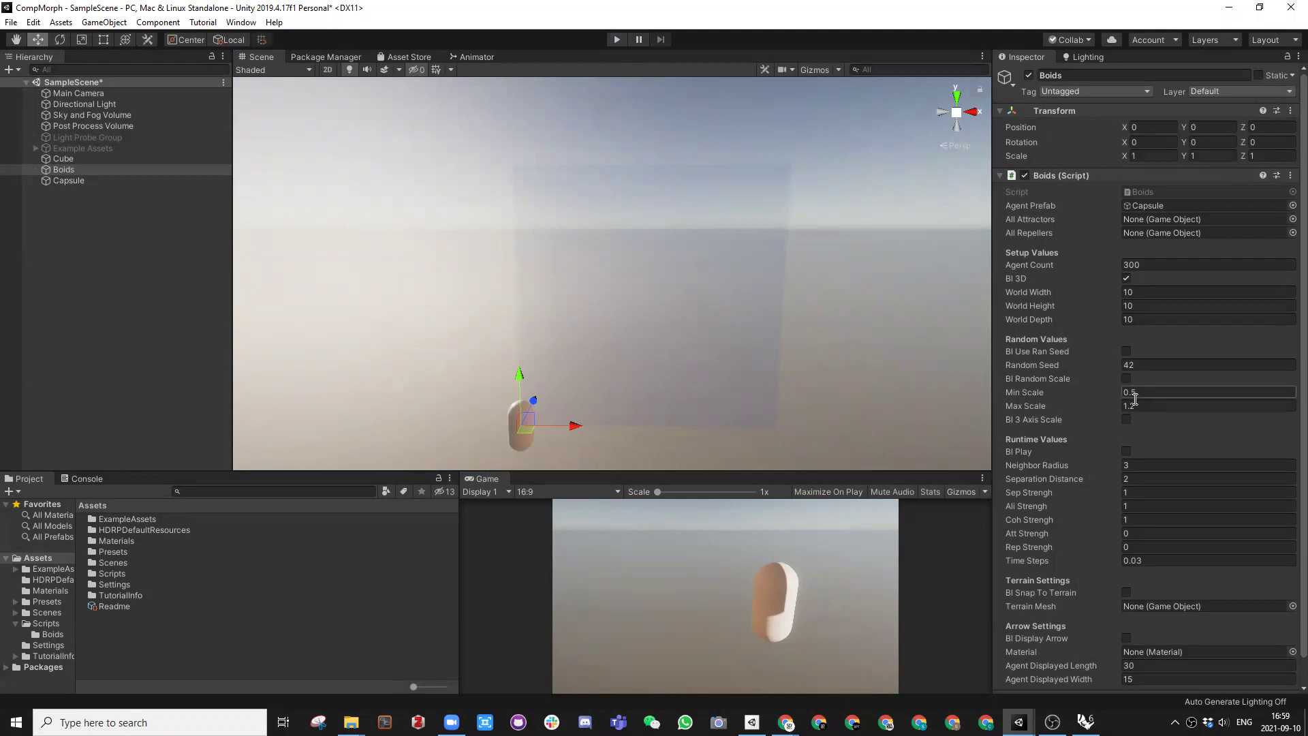
Step: Turn on BI Random Scale, run the simulation to examine the varied capsule sizes from several sides, and stop play mode
left_click(1125, 379)
left_click(618, 39)
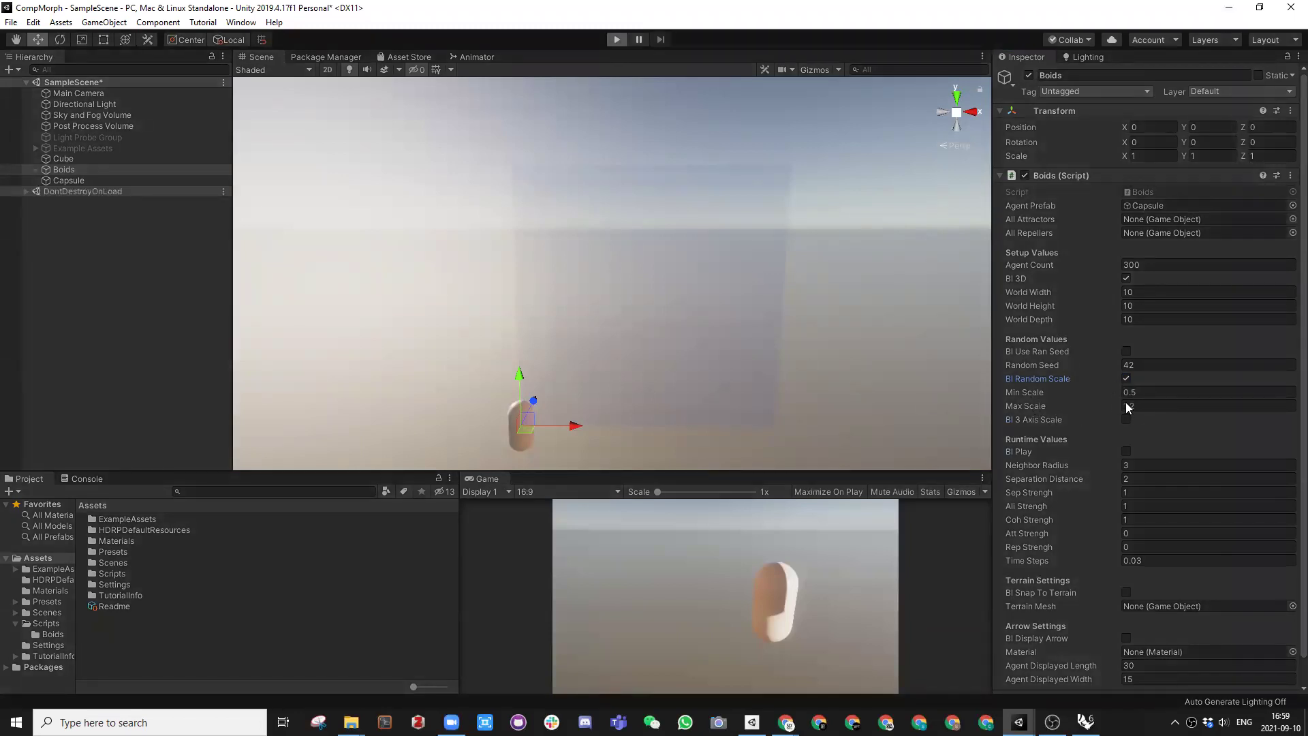
left_click_drag(761, 347, 829, 330, "alt")
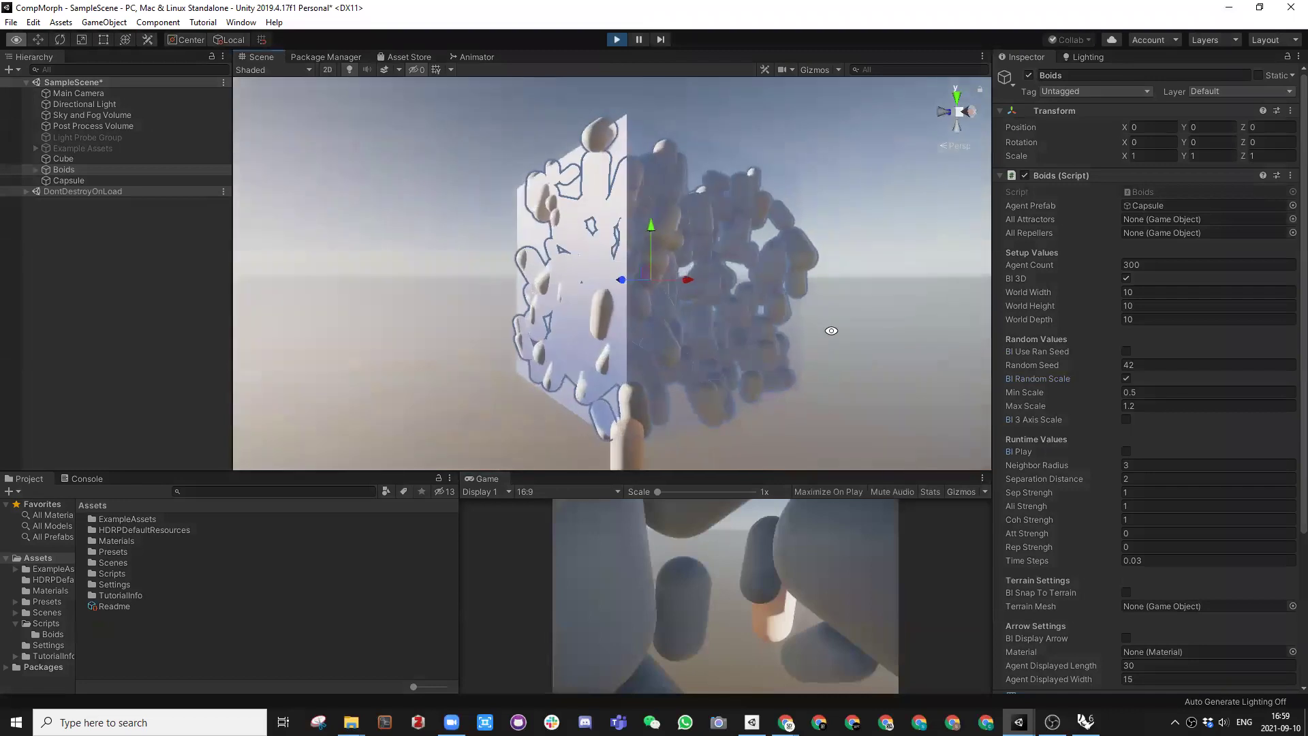
middle_click_drag(771, 325, 723, 201)
left_click_drag(701, 285, 644, 331, "alt")
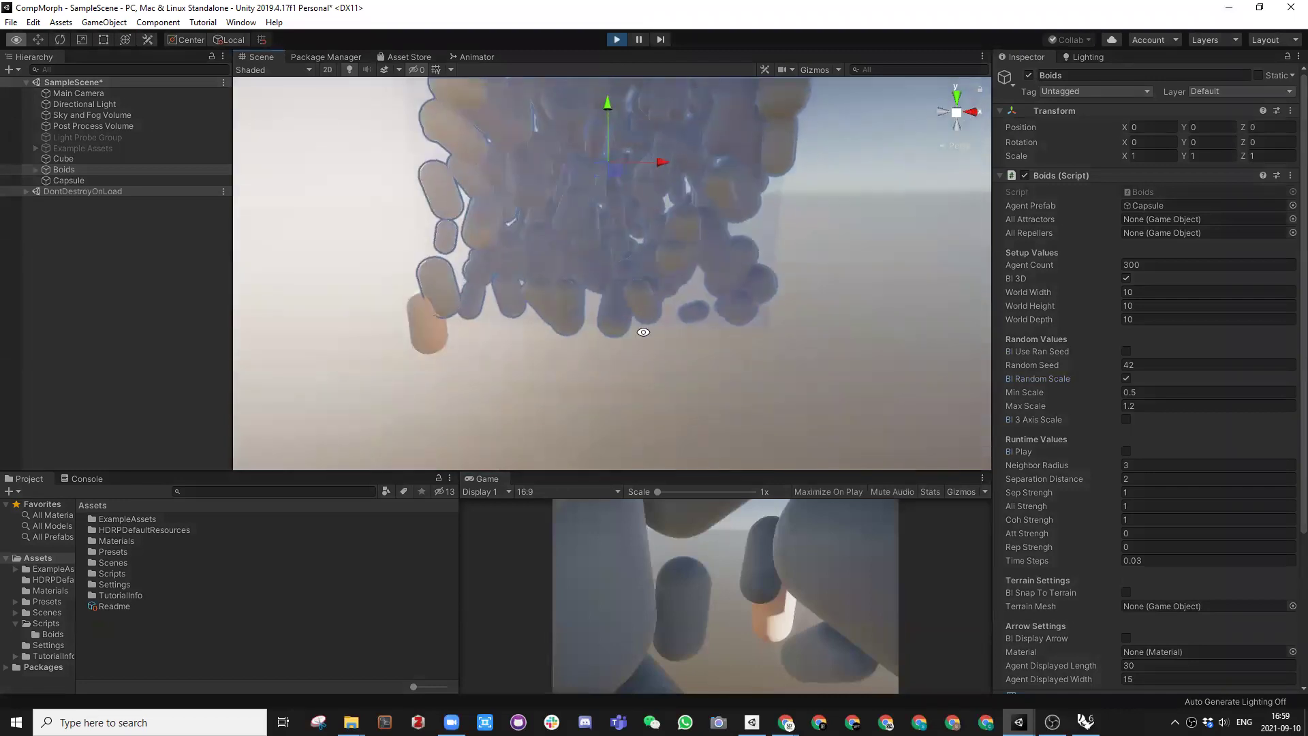
middle_click_drag(652, 270, 661, 321)
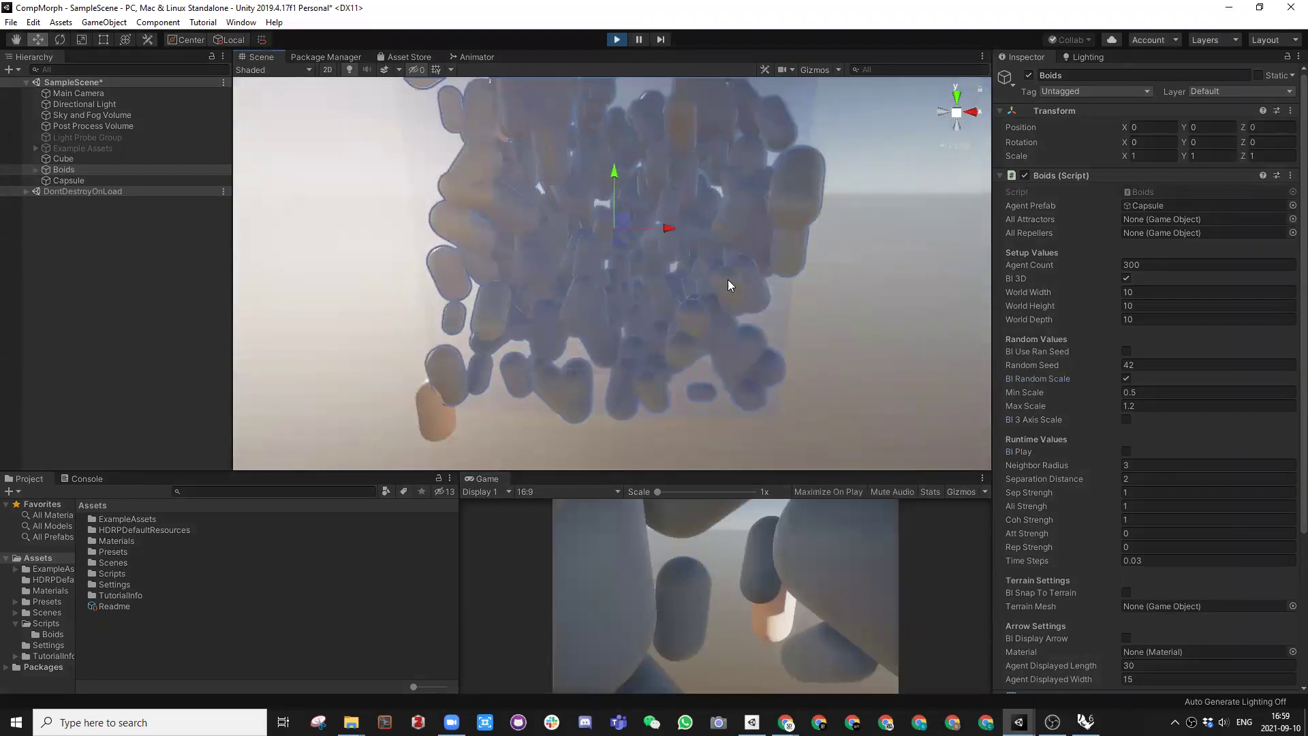
left_click_drag(608, 286, 660, 260, "alt")
left_click(1131, 406)
key("Return")
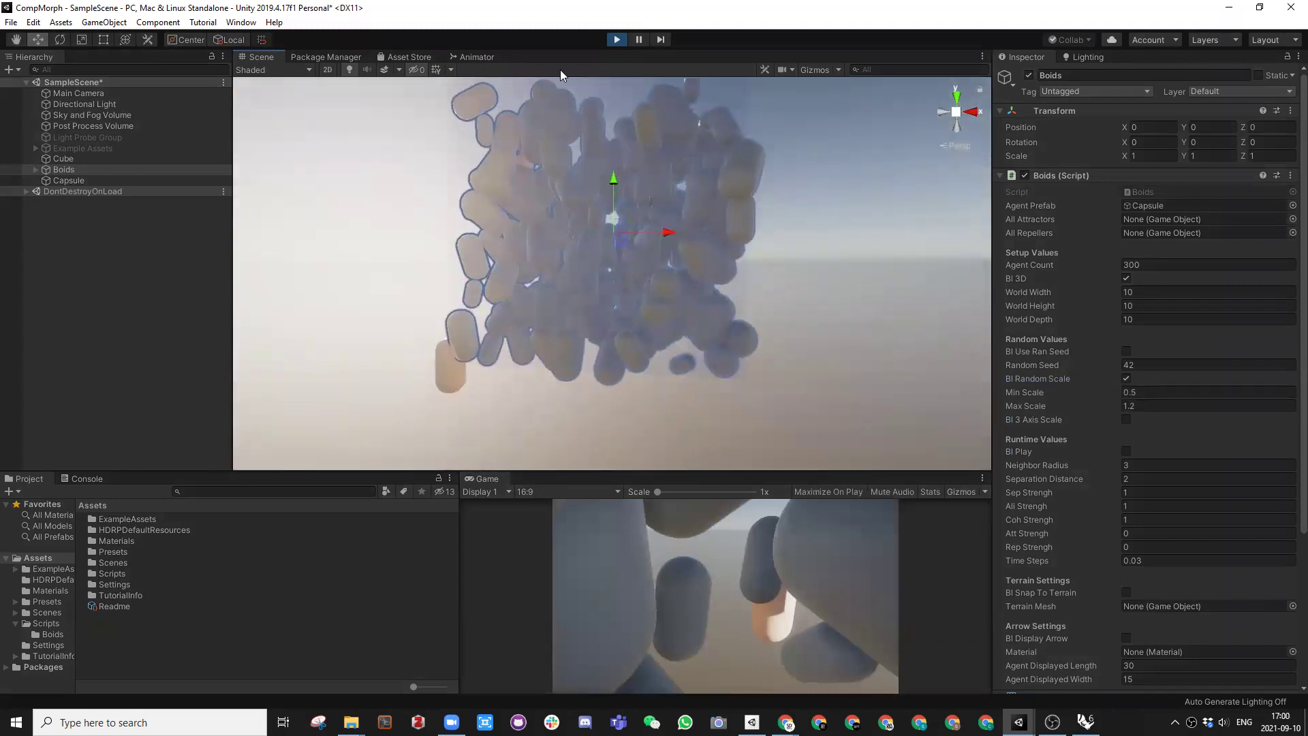
left_click(616, 39)
Step: Set the Boids script's Min Scale to 0.1 and Max Scale to 2.5
left_click(1153, 408)
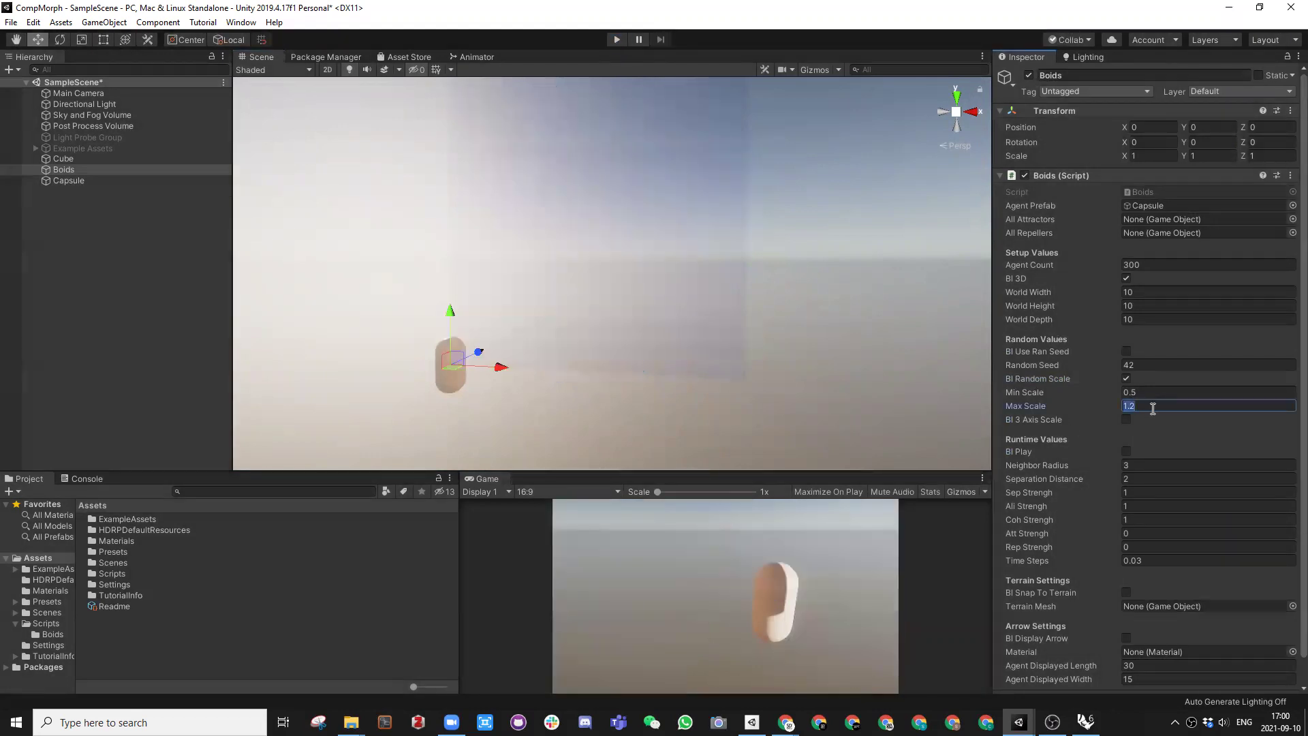
type("3")
left_click(1141, 394)
type("0.1")
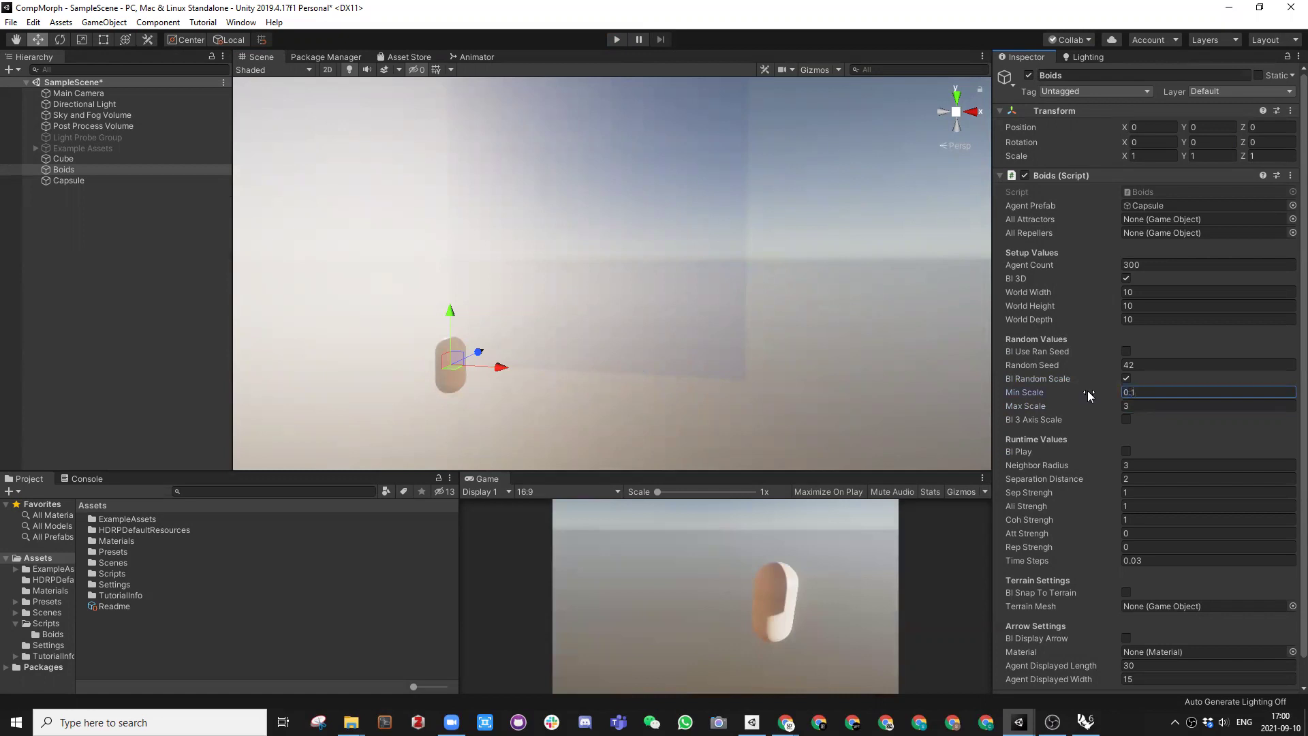
key("Tab")
type("2")
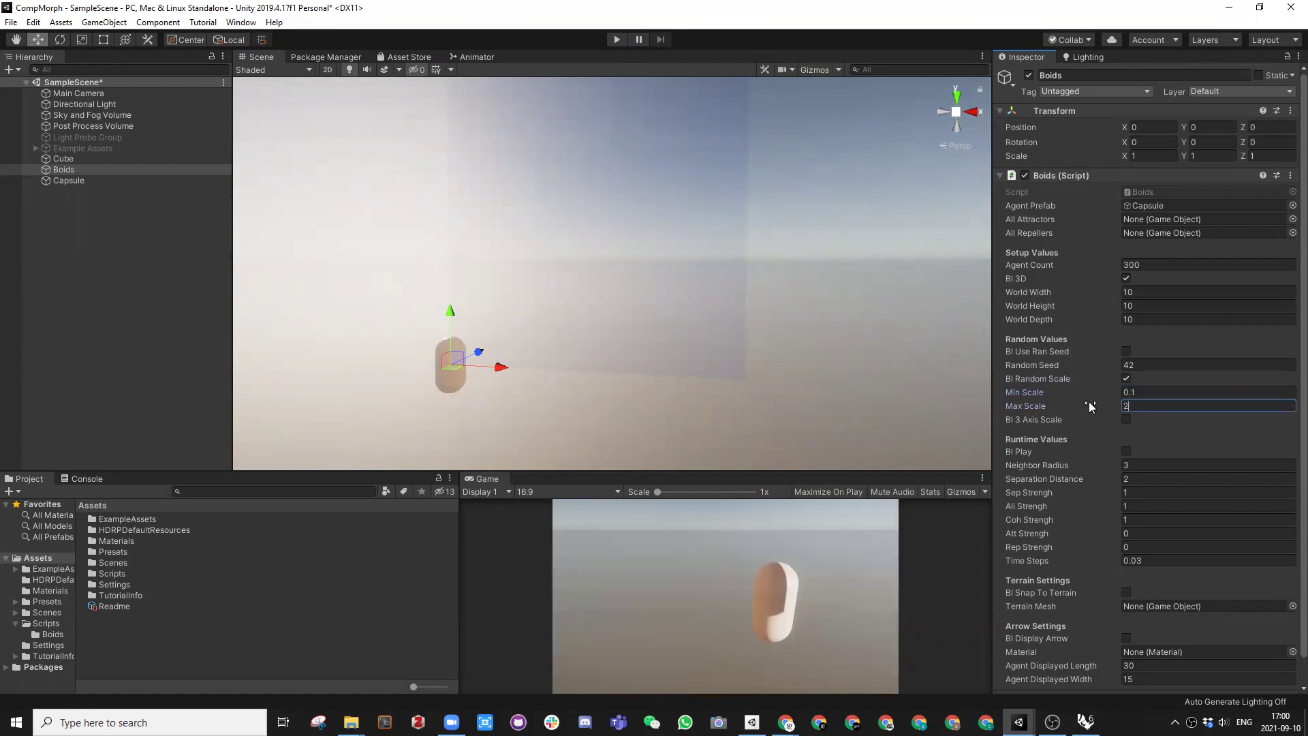
Step: Run the simulation with the widened scale range, examine the capsule cluster, and stop play mode
left_click(609, 44)
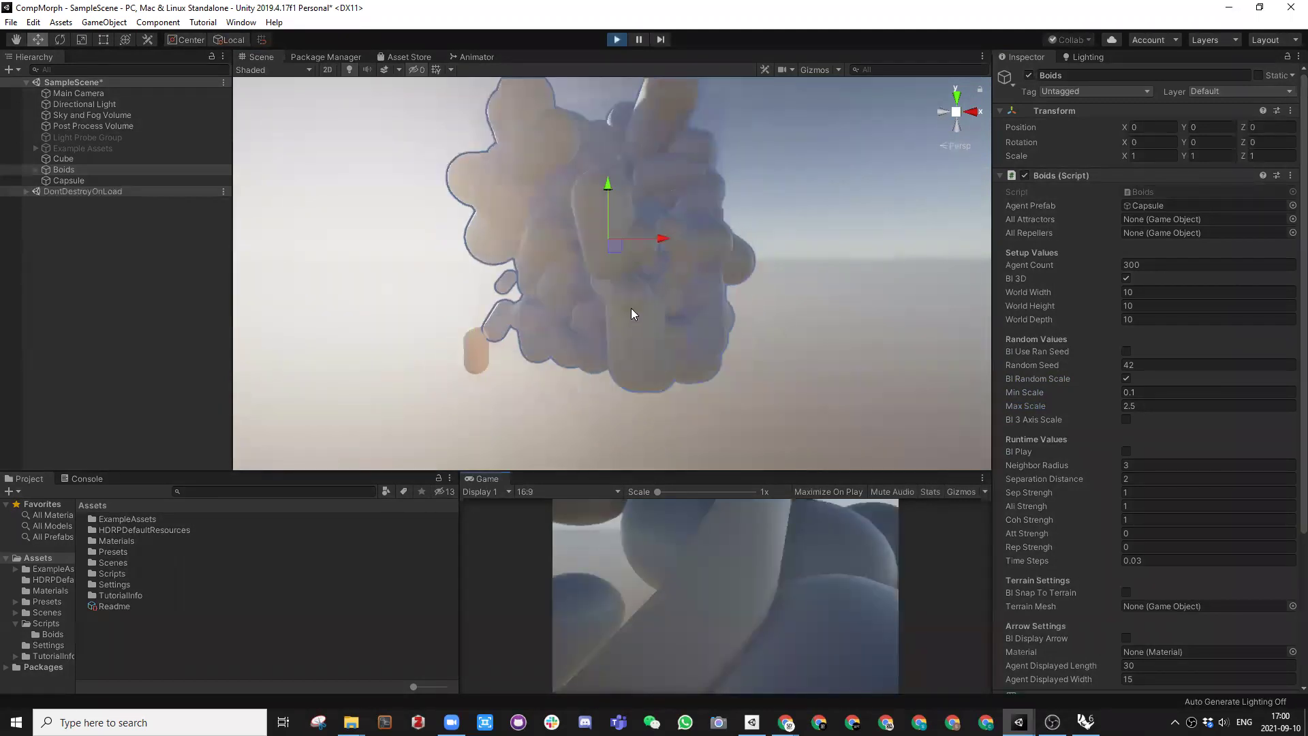
key("alt")
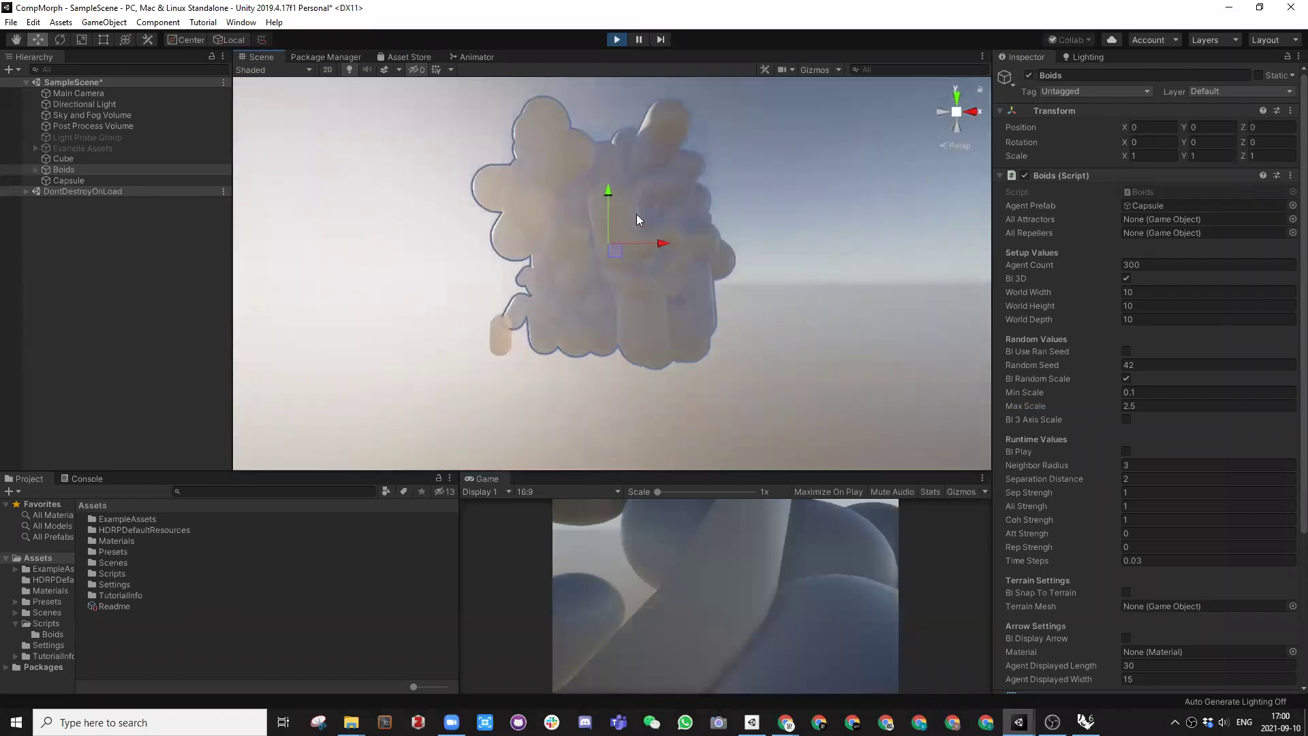
left_click(616, 39)
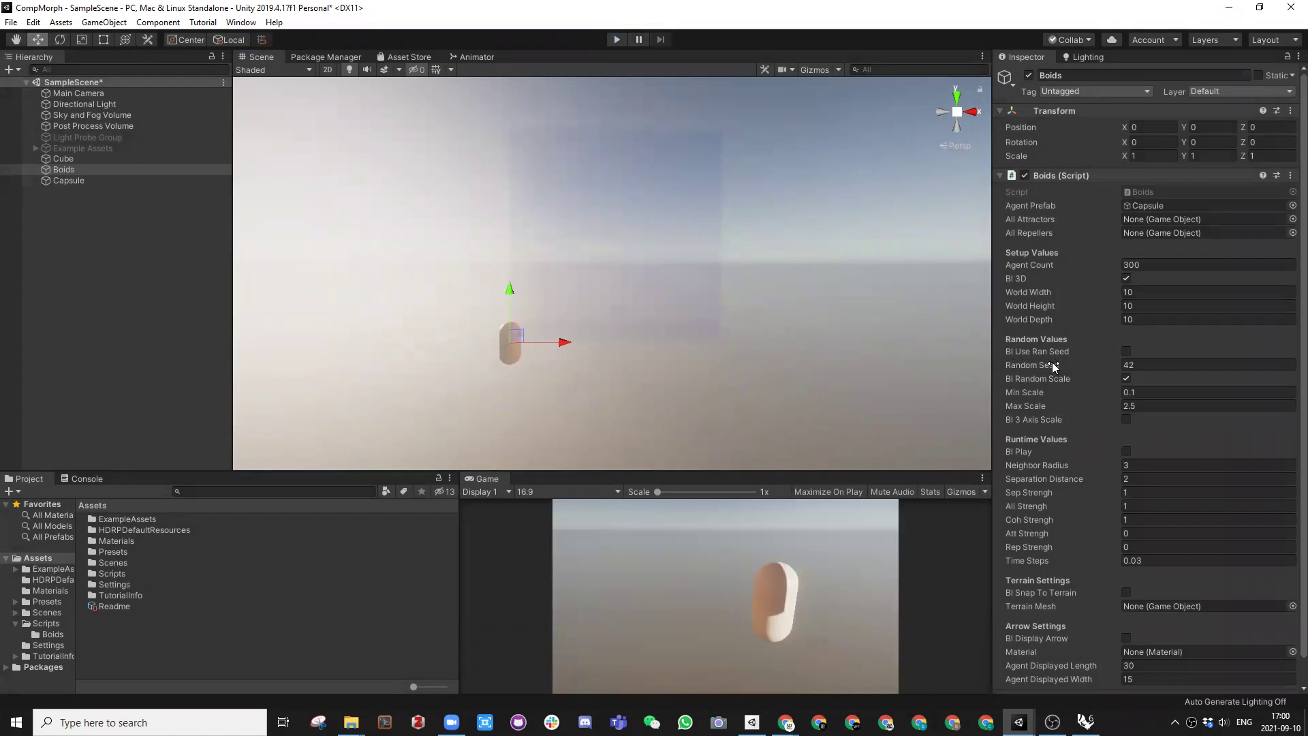
Step: Generate a new flock in play mode, copy the Boids object, and paste it into the scene after stopping play mode
left_click_drag(752, 251, 913, 379, "alt")
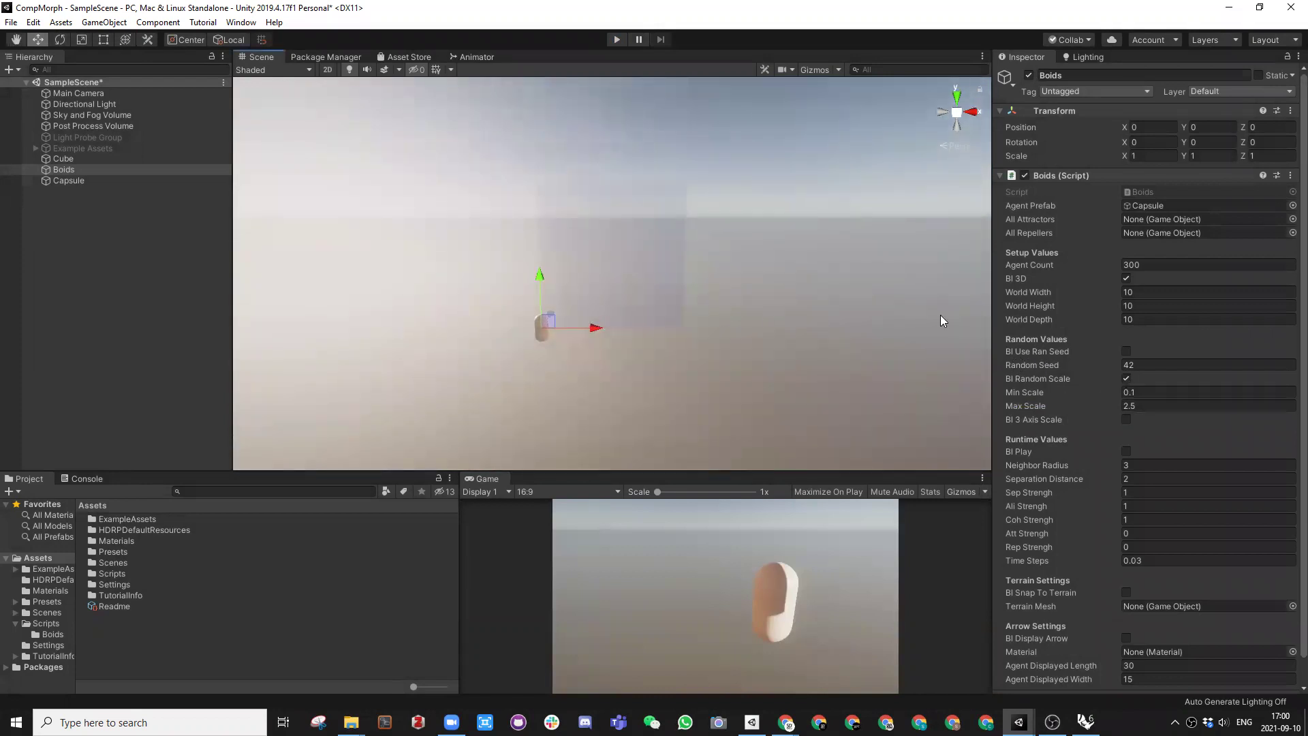
left_click(615, 39)
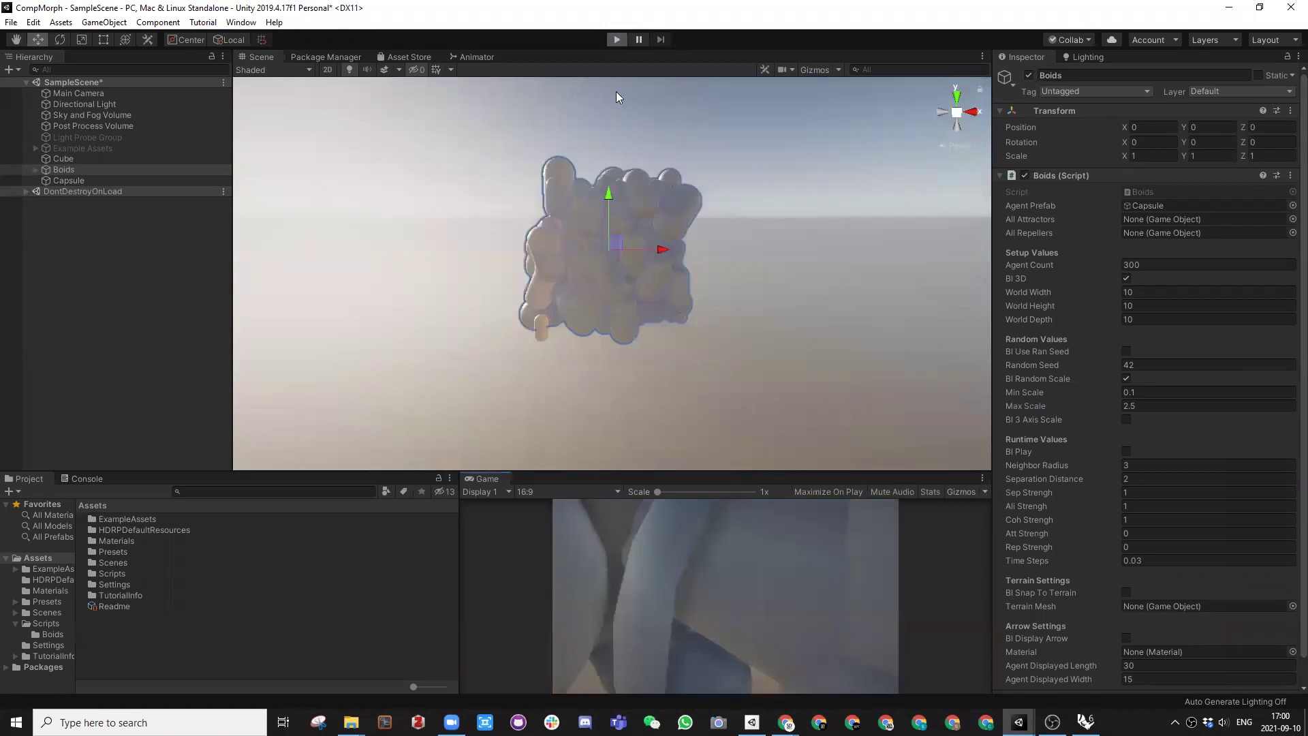
left_click_drag(537, 198, 590, 269, "alt")
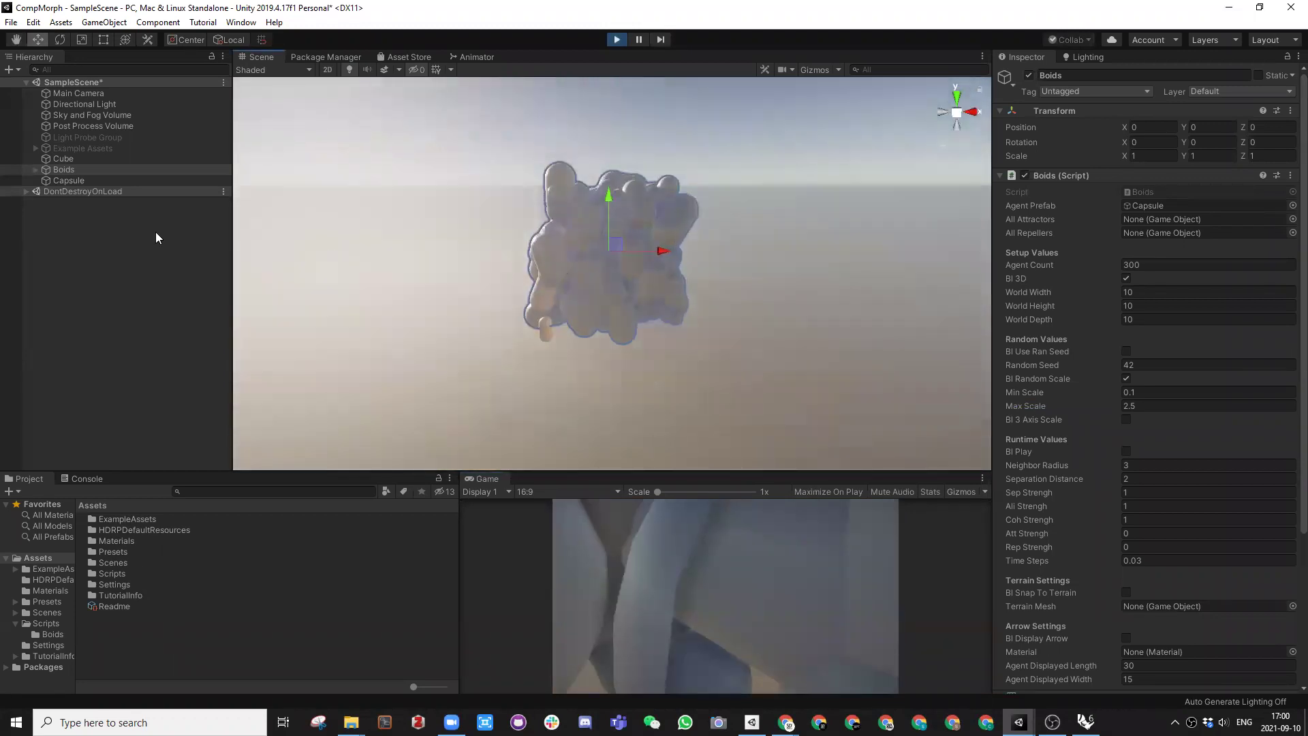
left_click(70, 171)
left_click(616, 41)
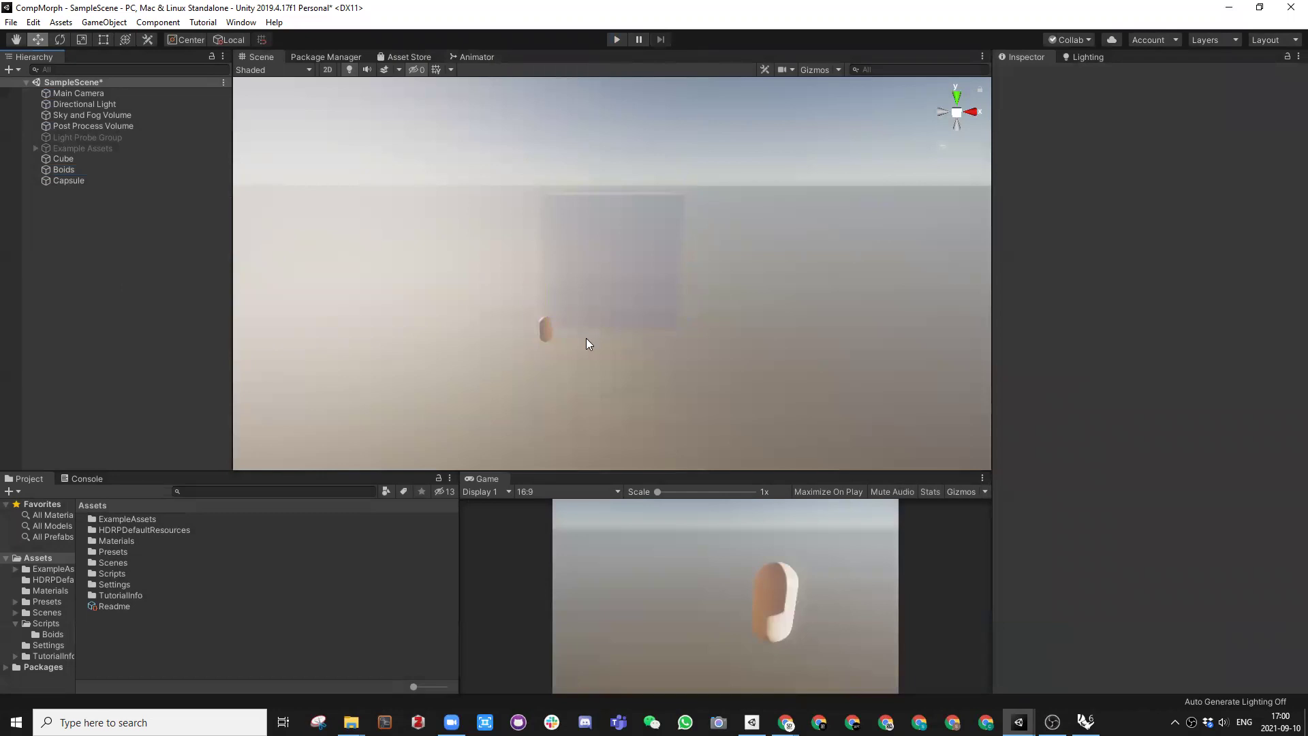
key("ctrl+v")
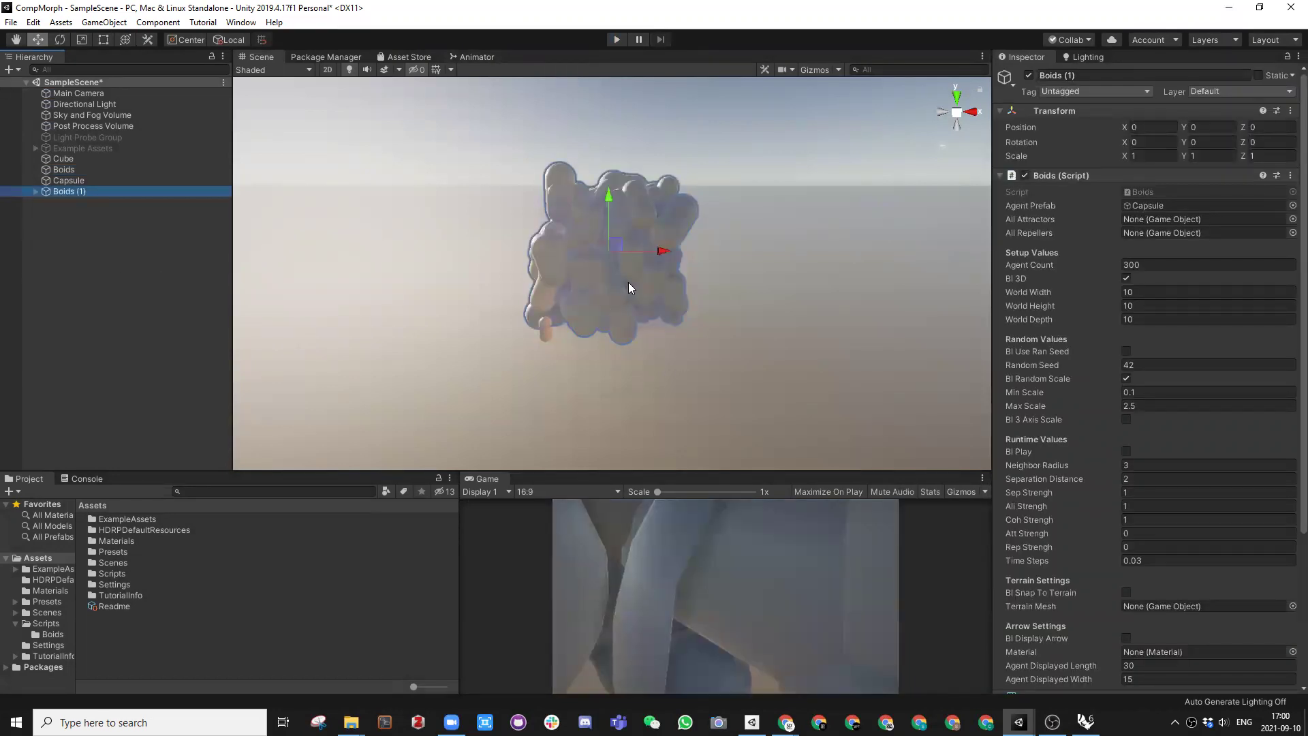
Step: Move the pasted Boids copy along X to about -17.17 and disable its Boids script
left_click_drag(662, 249, 465, 257)
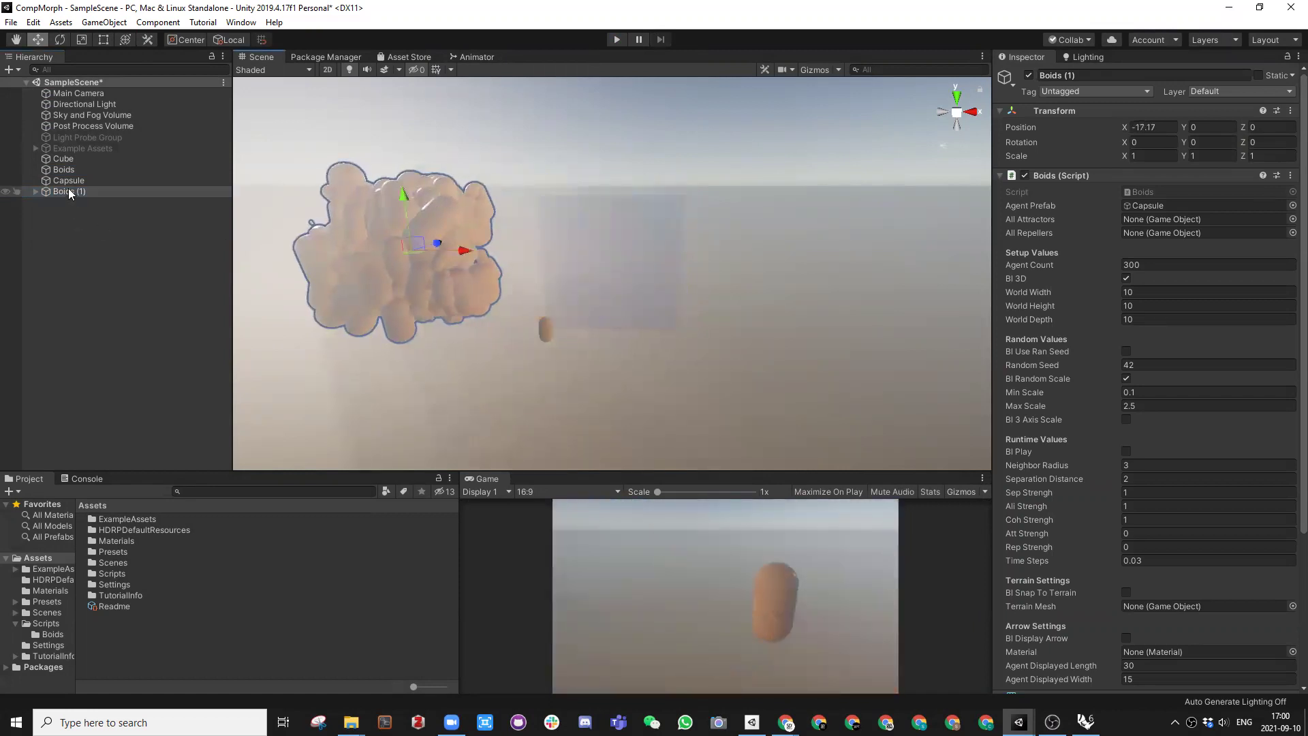
left_click(1024, 175)
left_click(82, 289)
left_click_drag(409, 271, 381, 235, "alt")
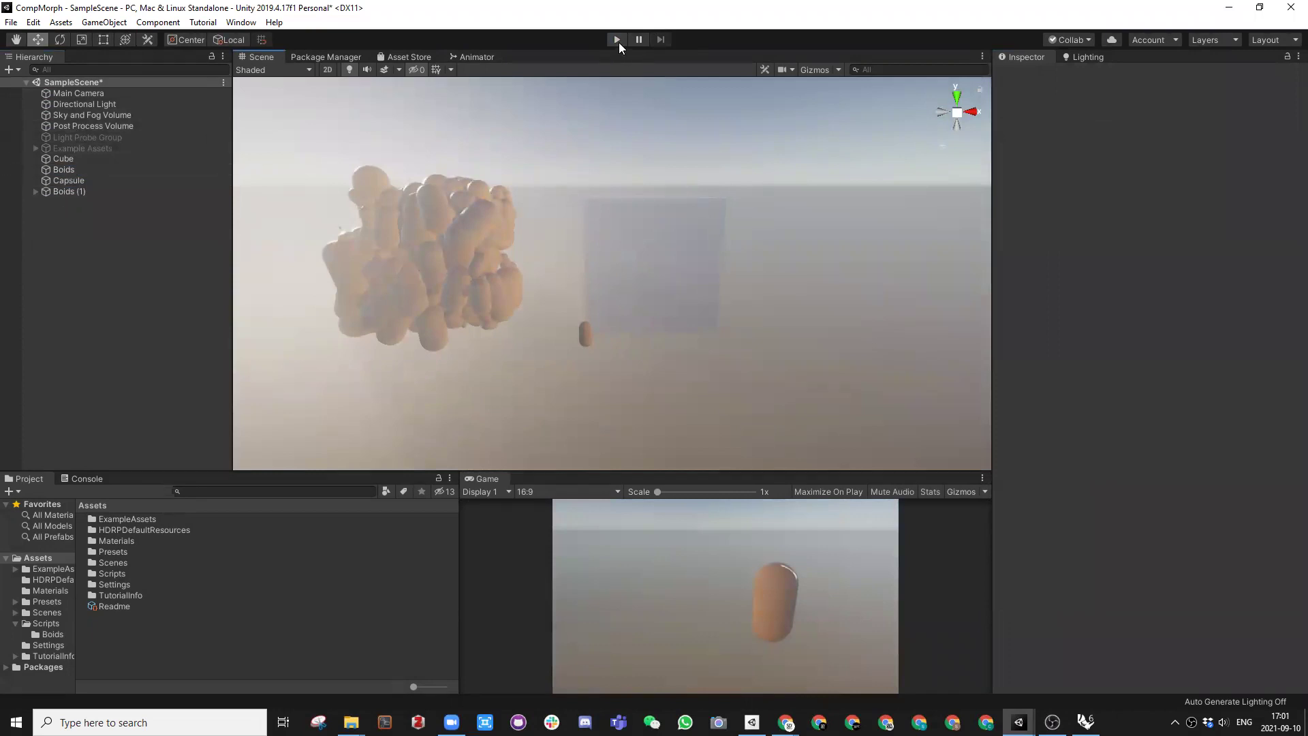
Step: Run the simulation with the original Boids object and compare its new flock with the pasted copy
left_click(72, 169)
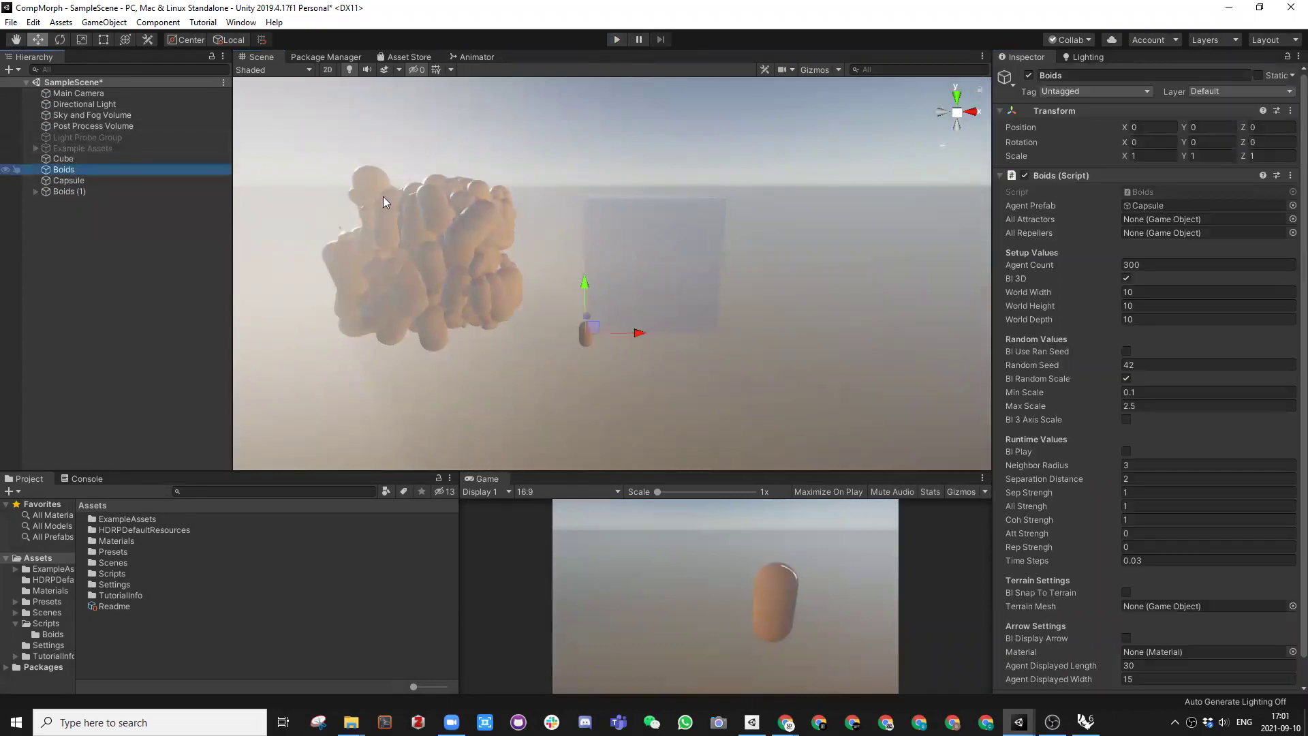
left_click(613, 40)
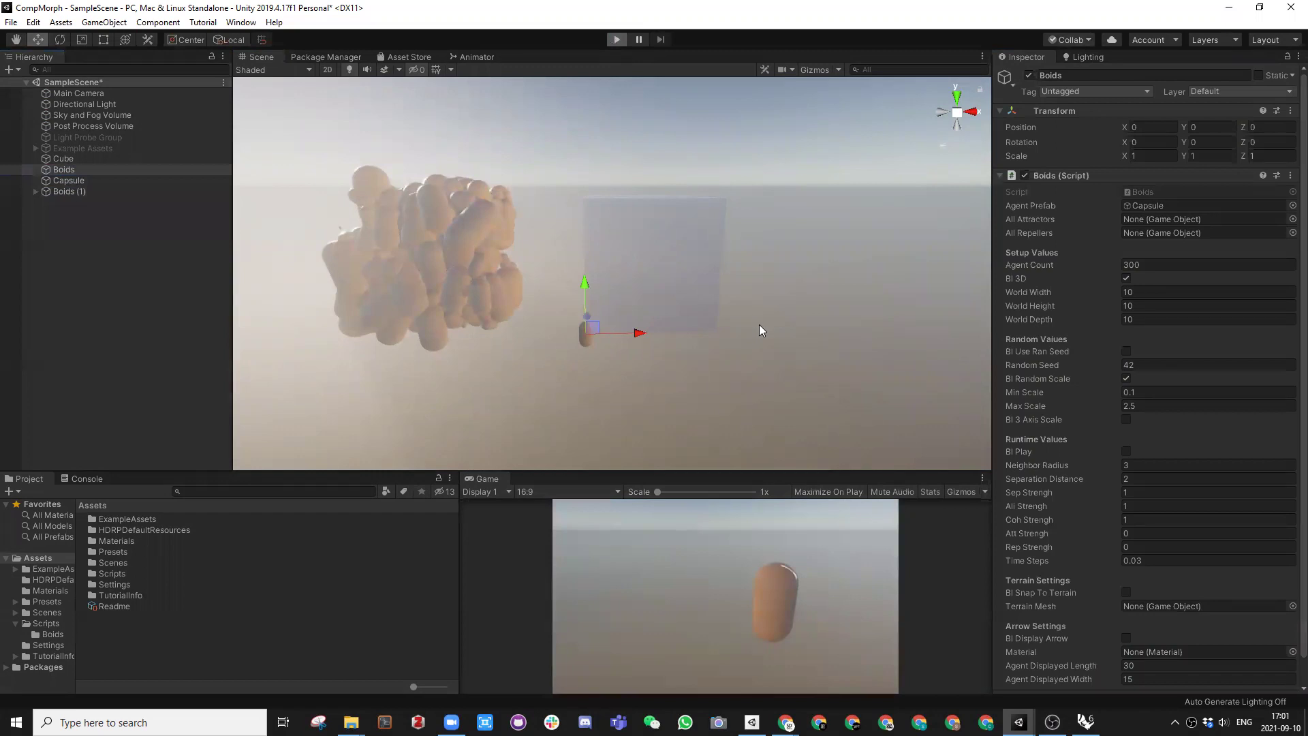
left_click(619, 40)
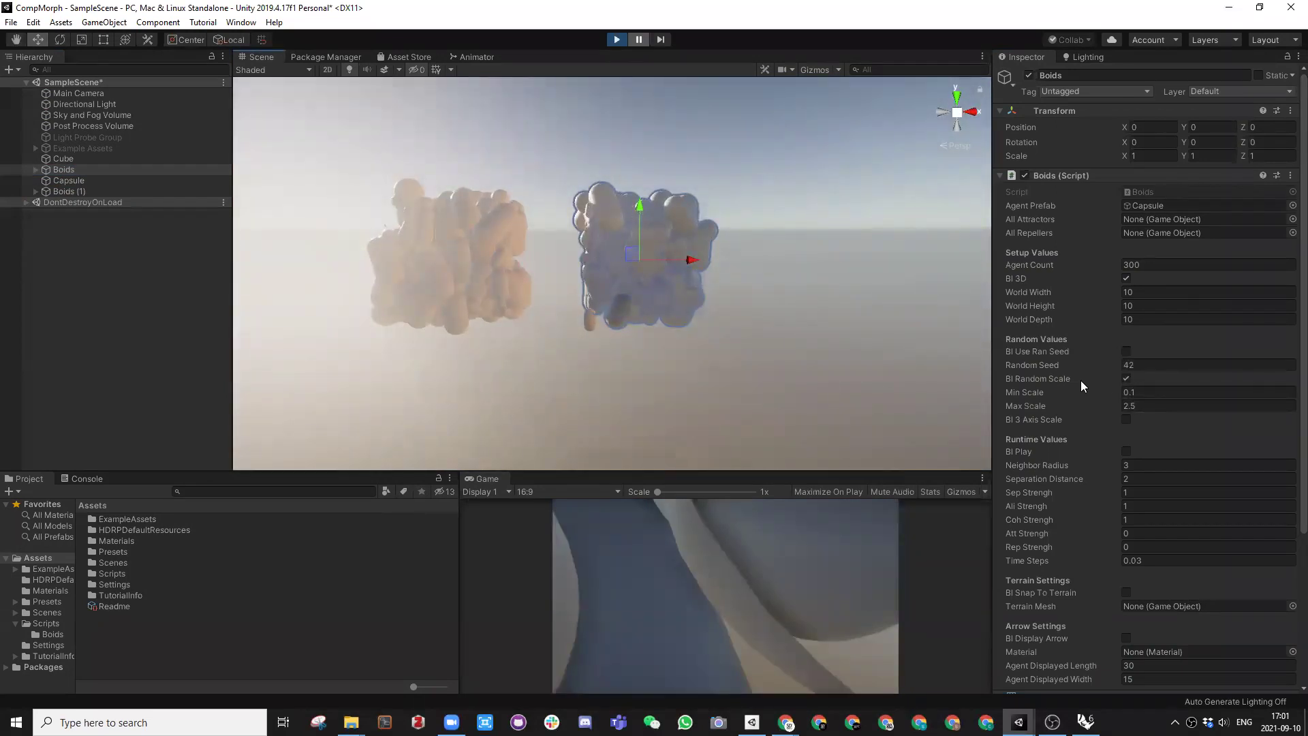
left_click_drag(716, 310, 651, 305, "alt")
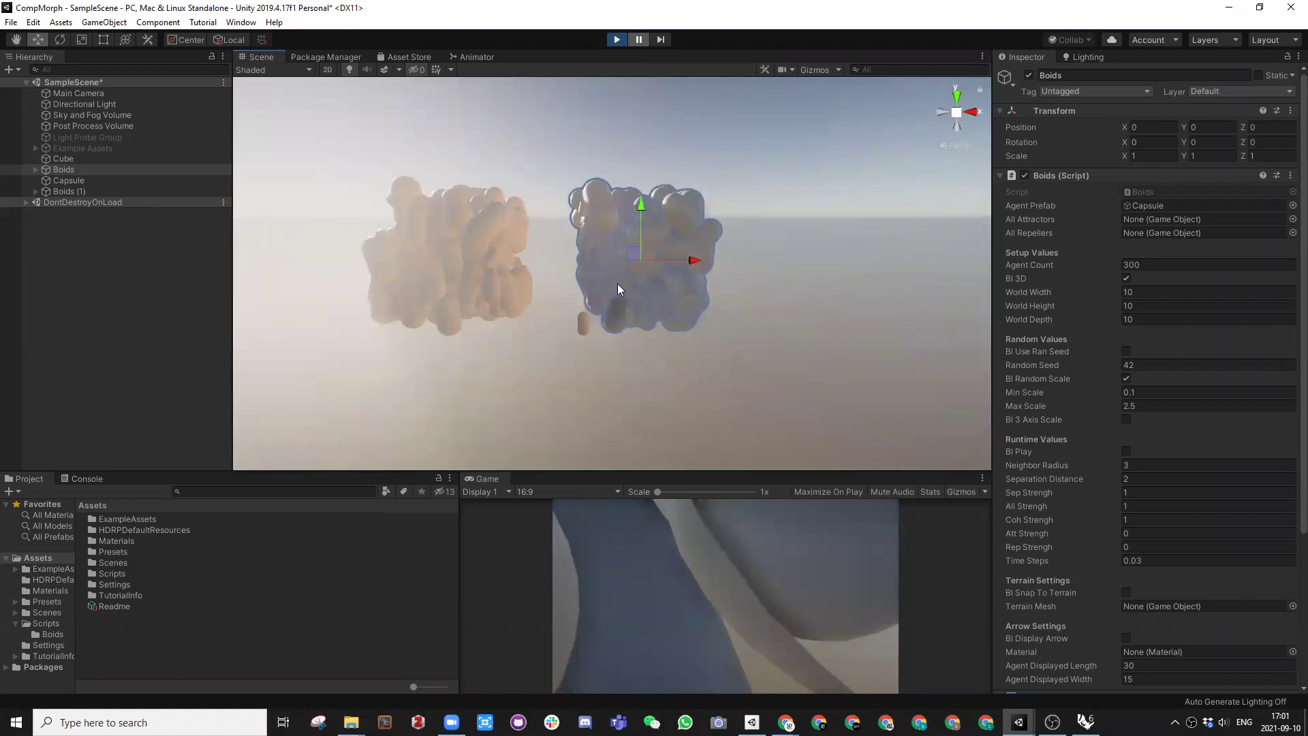
Step: Try moving the running Boids flock along X onto the pasted copy to compare them, and undo the move
left_click(77, 170)
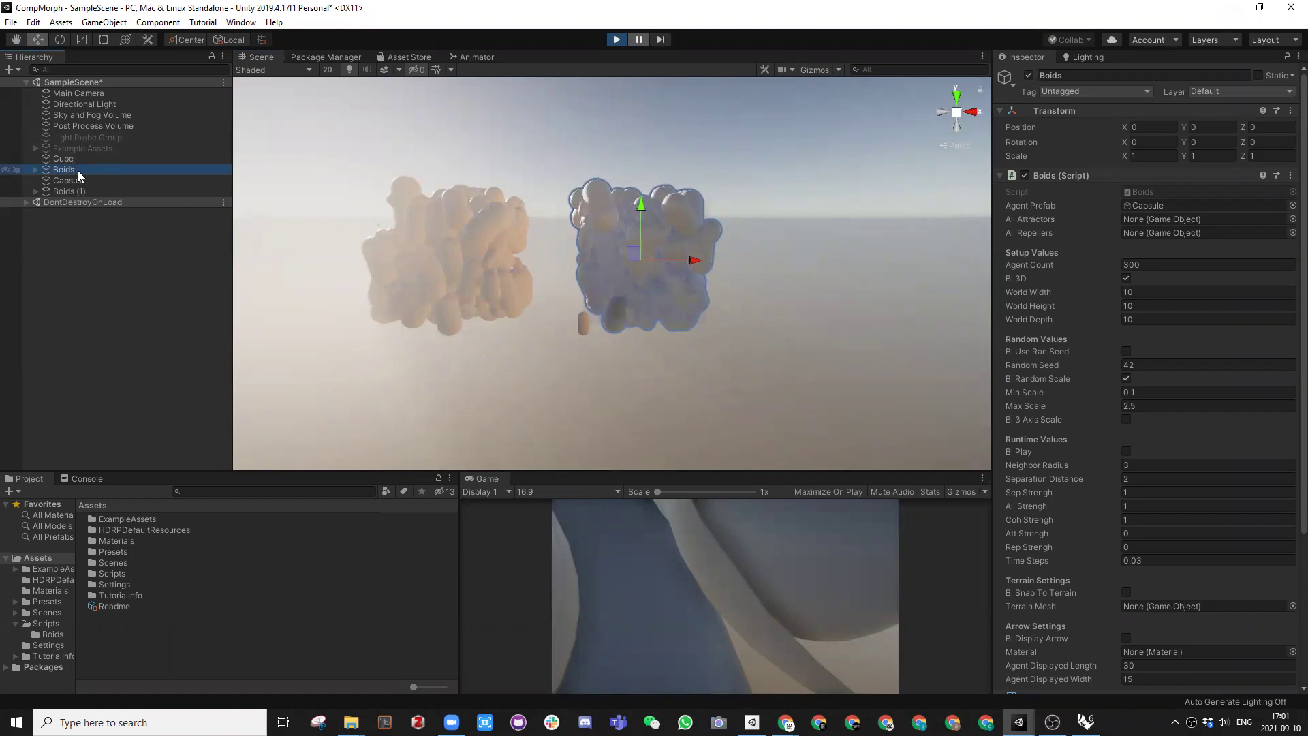
left_click_drag(699, 258, 501, 261)
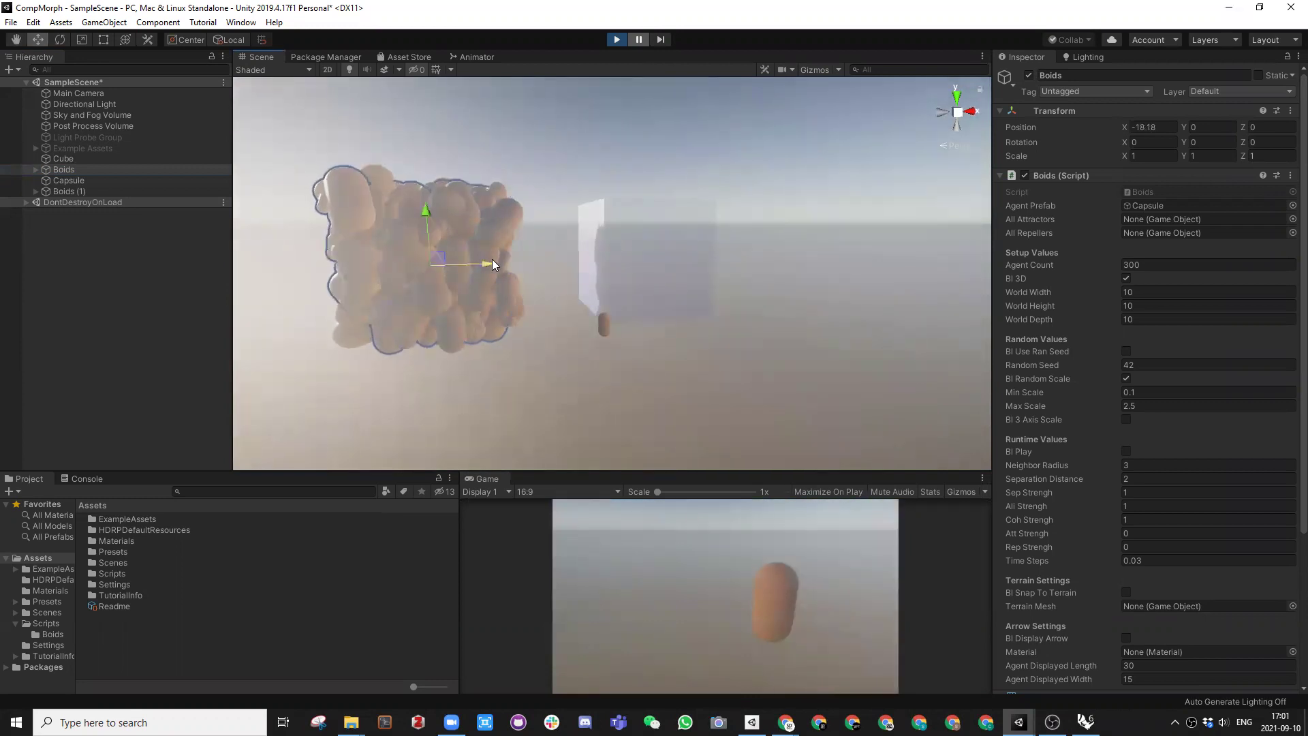
key("ctrl+z")
left_click_drag(702, 323, 651, 333, "alt")
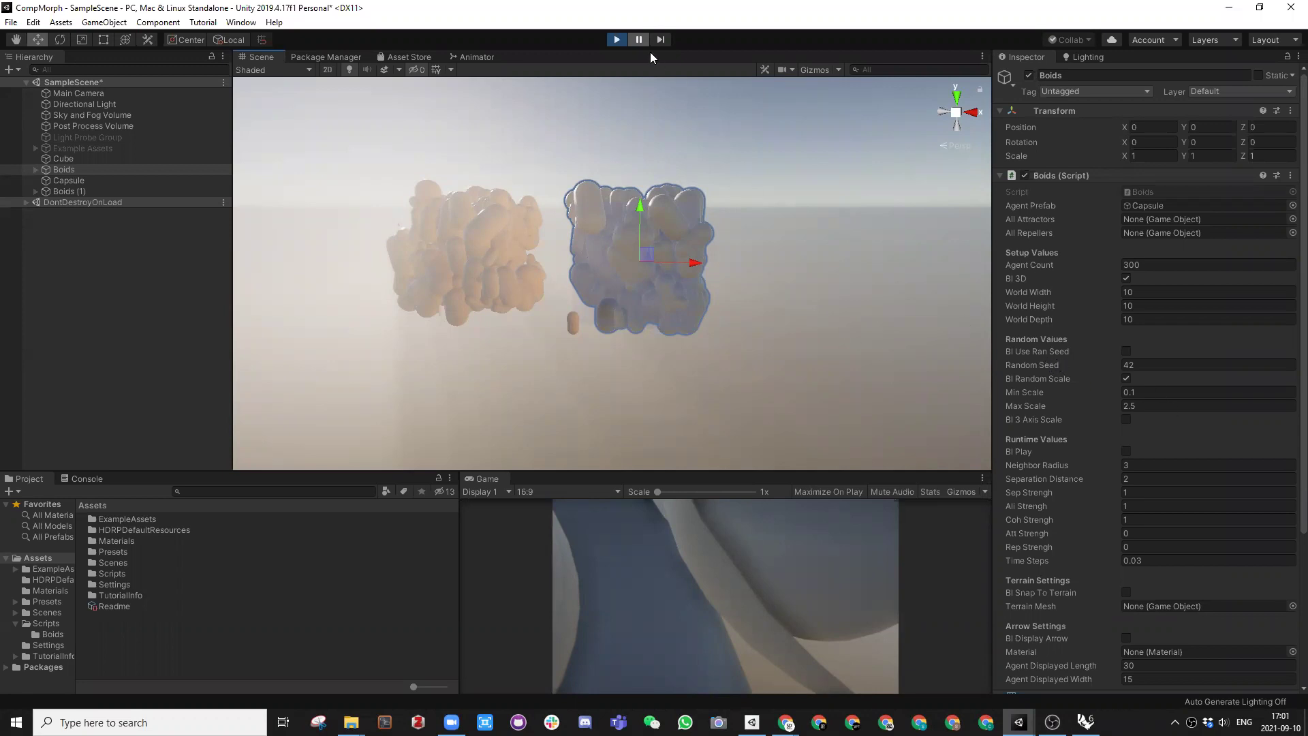
Step: Stop play mode, enable Bl Use Ran Seed on the Boids object, and set its Random Seed to 936
left_click(618, 39)
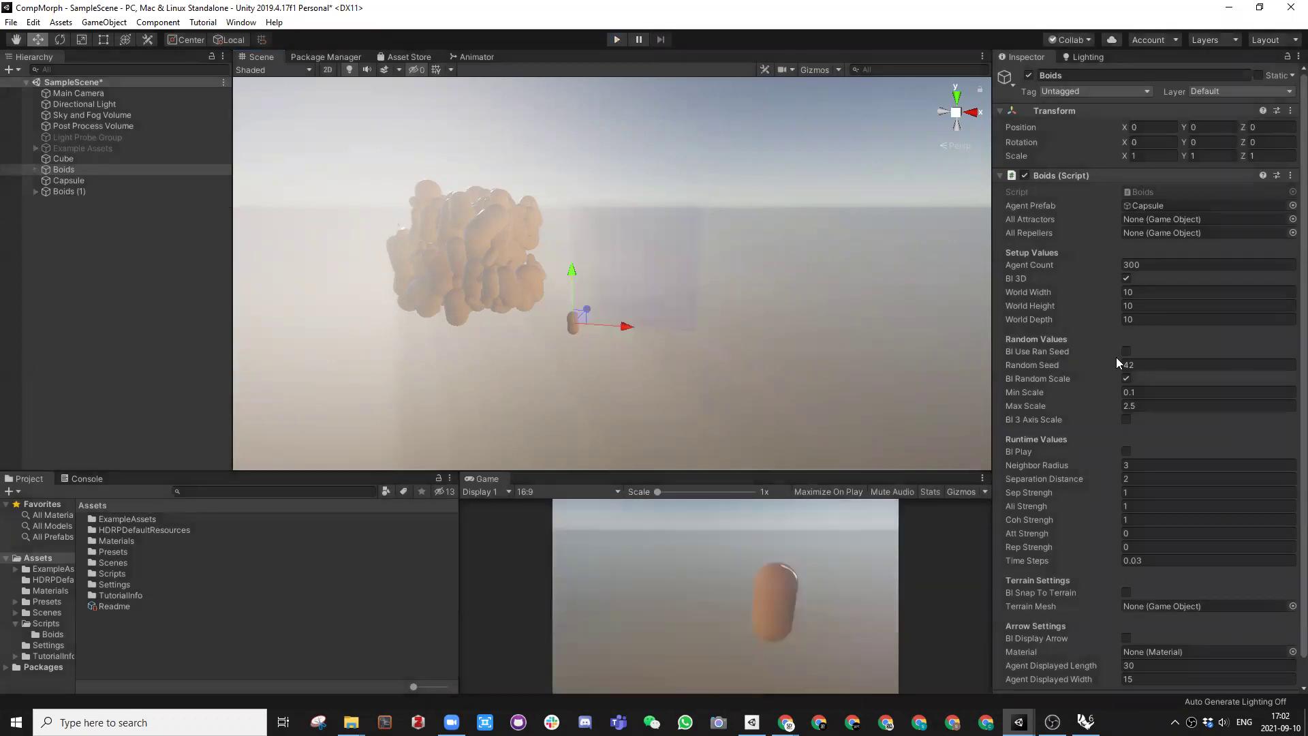
left_click_drag(694, 300, 803, 298, "alt")
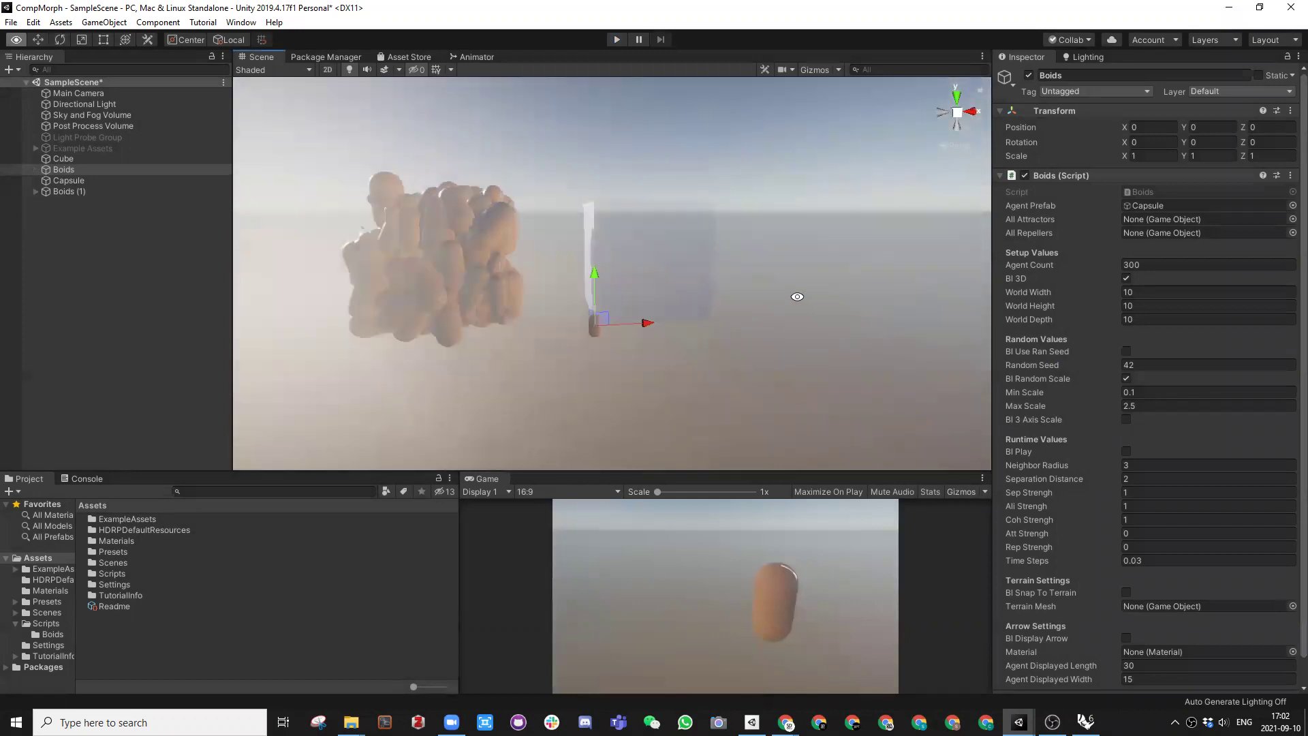
left_click(1126, 352)
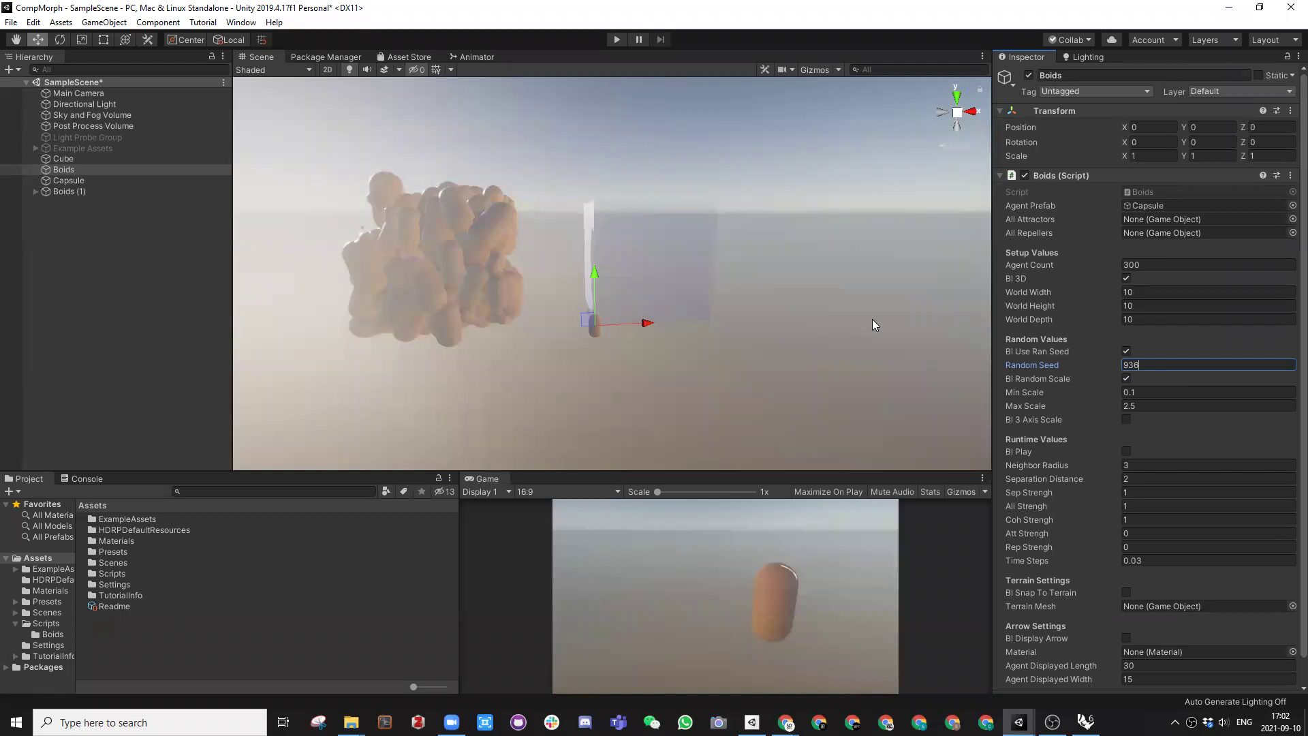
Step: Generate the seeded flock in play mode, copy the Boids object, and add the copy to the scene after stopping play mode
left_click(616, 40)
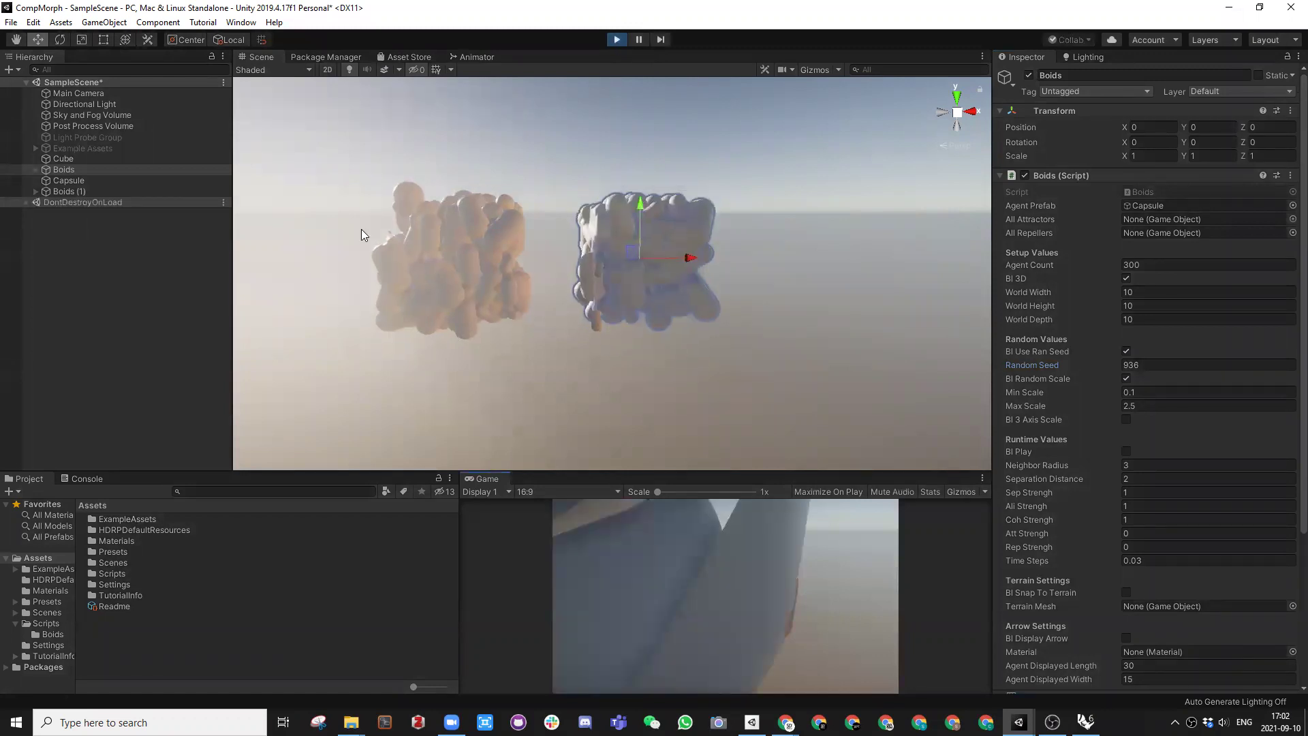
left_click(80, 170)
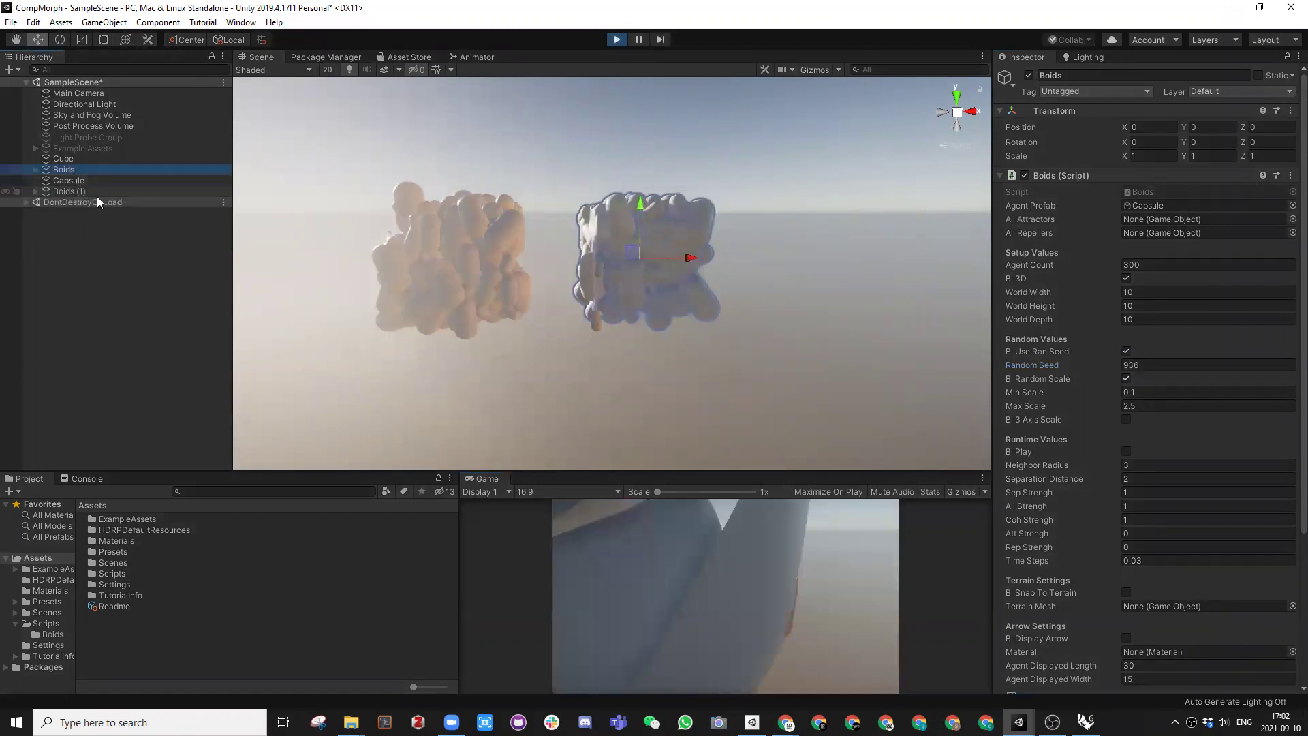
key("ctrl+d")
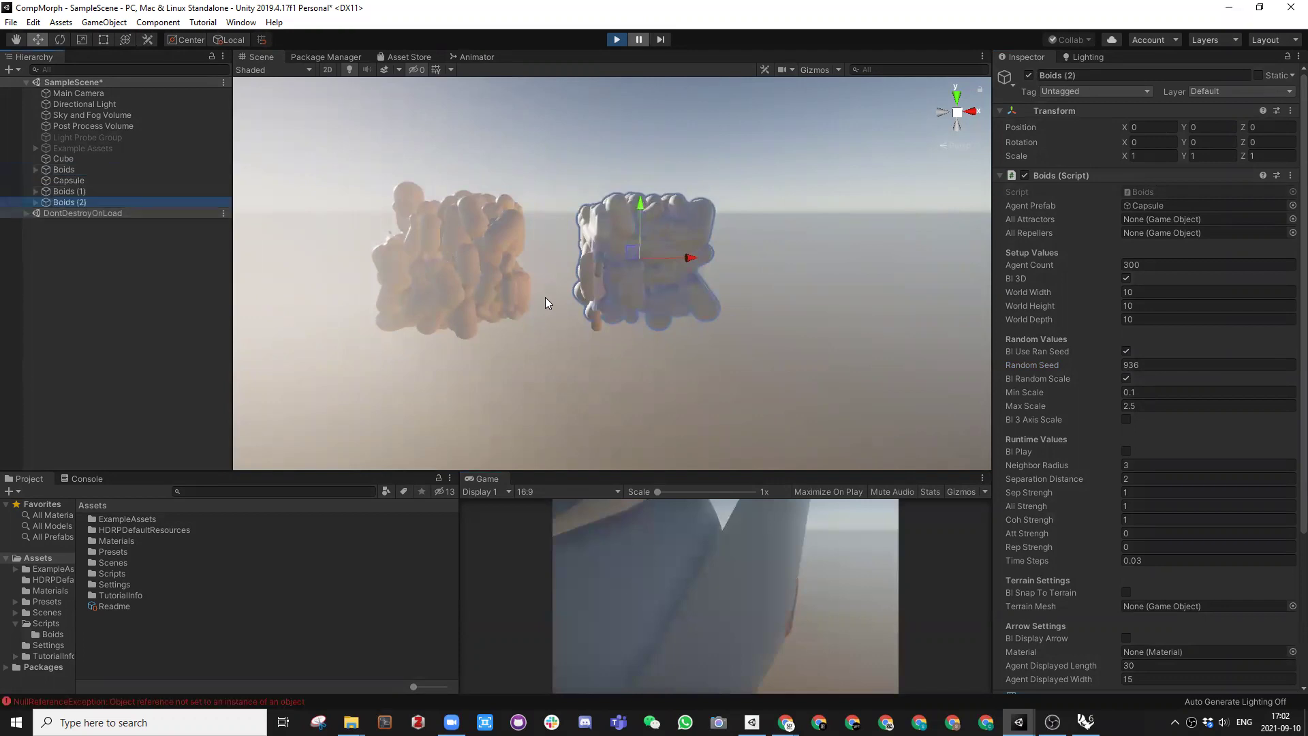
key("ctrl+z")
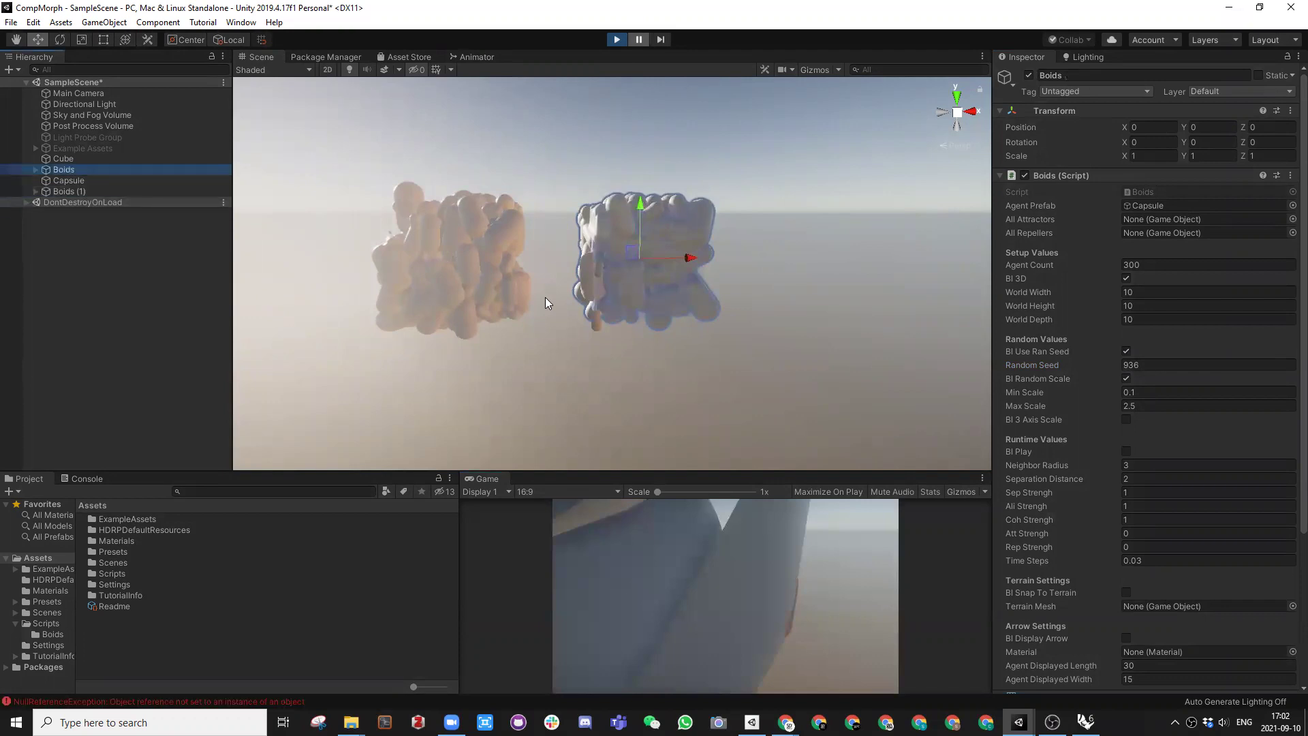
left_click(616, 43)
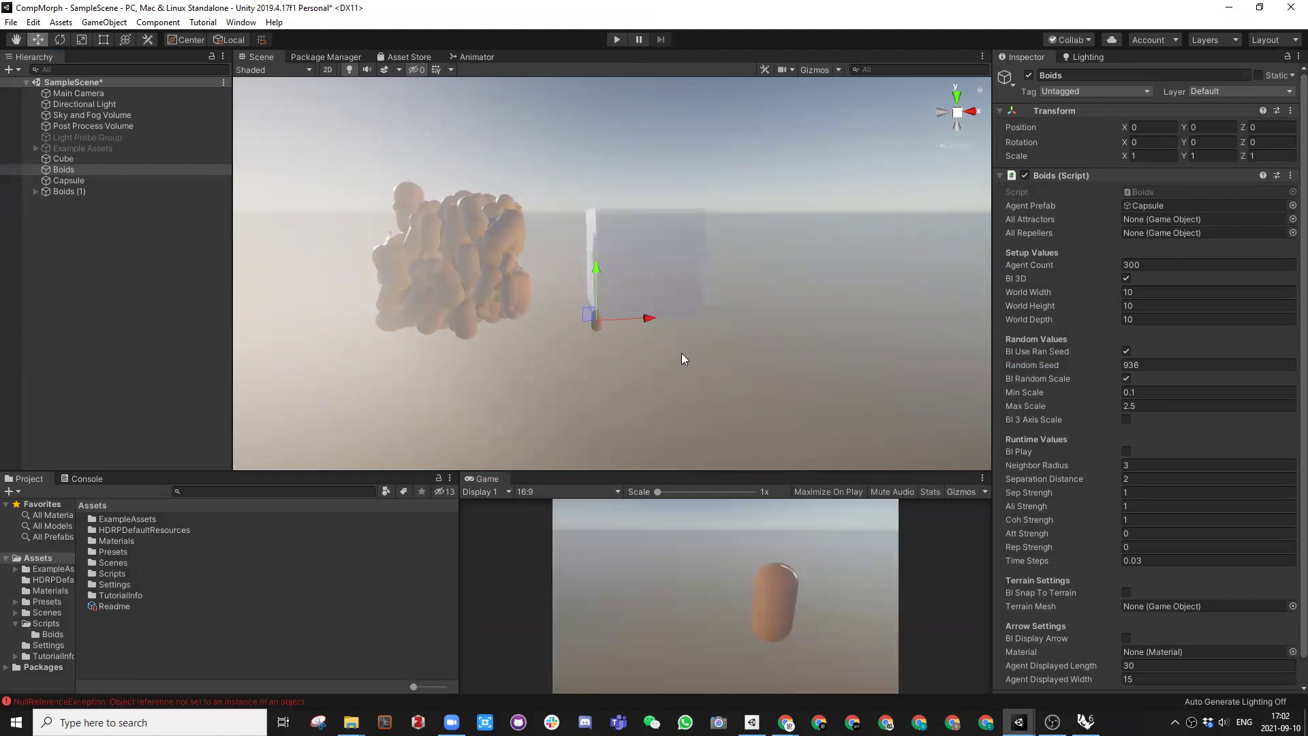
left_click(77, 190)
key("ctrl+d")
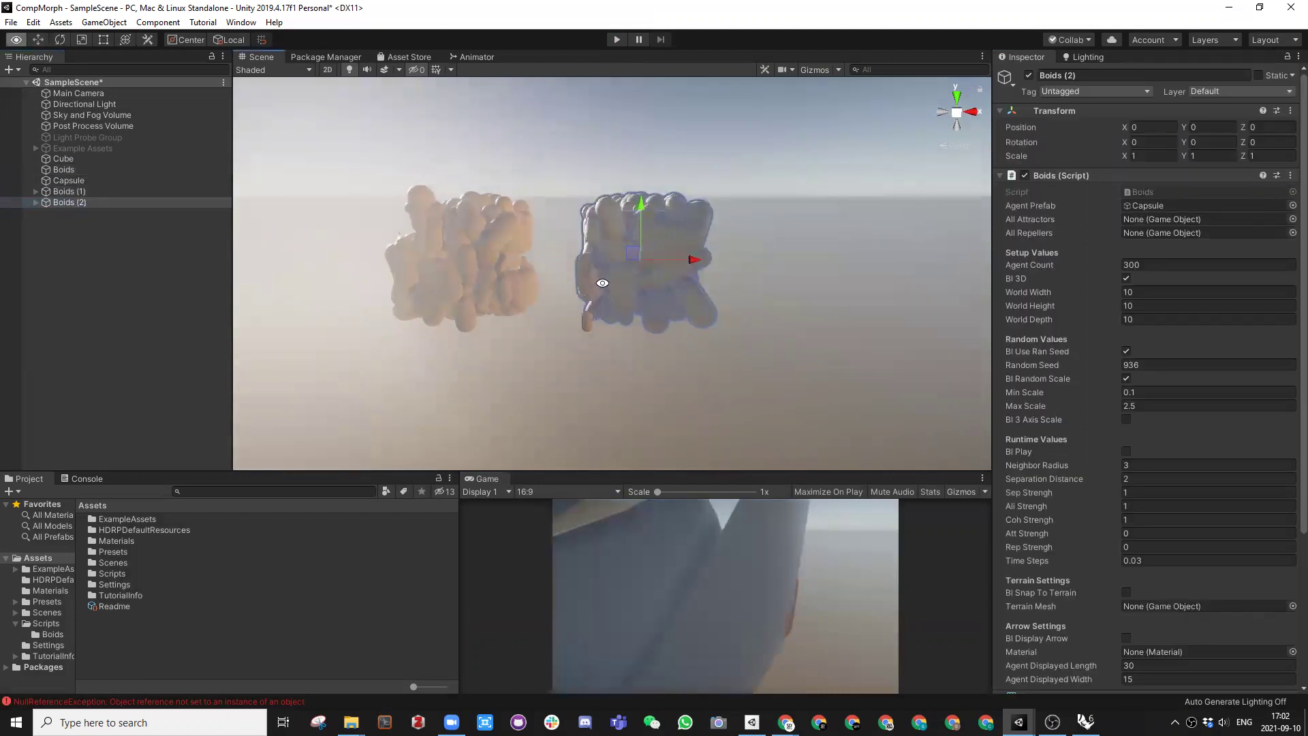
Step: Move the Boids (2) copy along X to about 18.31, clear of the blue cube
left_click_drag(687, 257, 888, 265)
scroll(852, 246, "down", 2)
left_click_drag(817, 230, 804, 185, "alt")
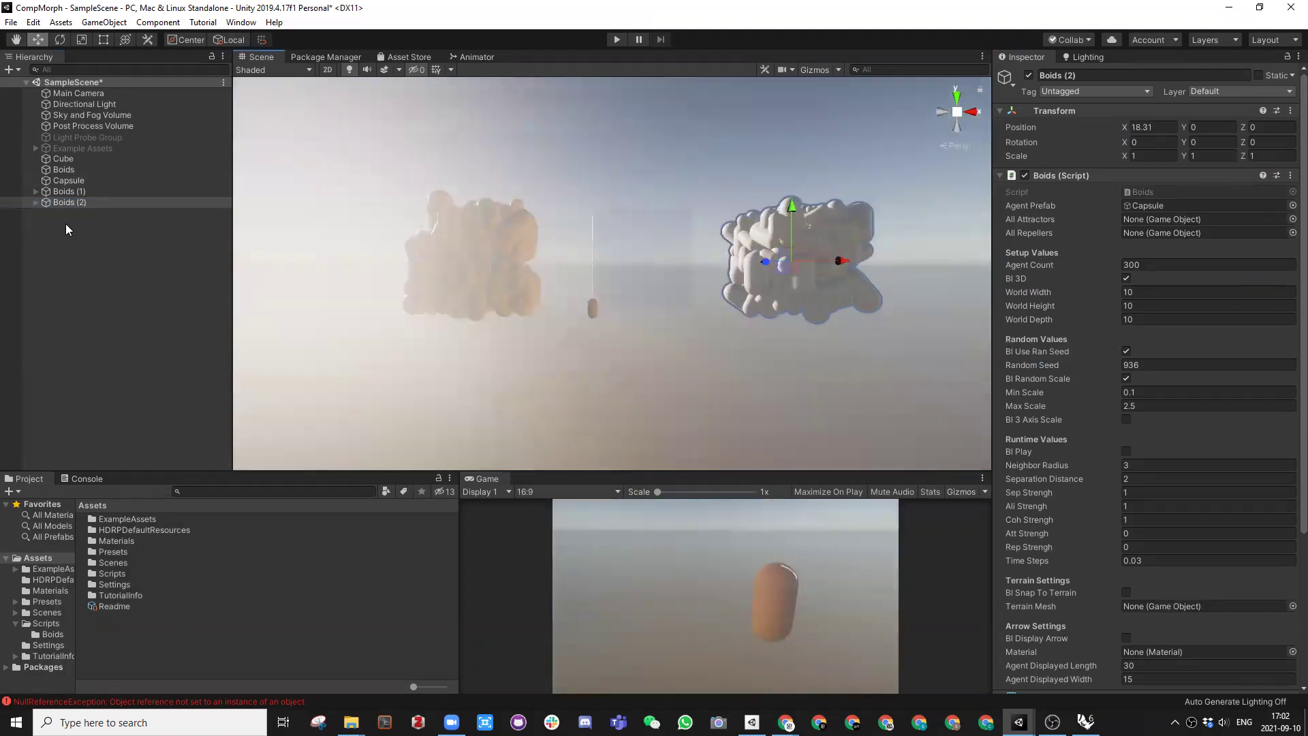
Step: Run the simulation with nothing selected and compare the regenerated seeded flock with the Boids (2) copy
left_click(65, 223)
left_click(618, 39)
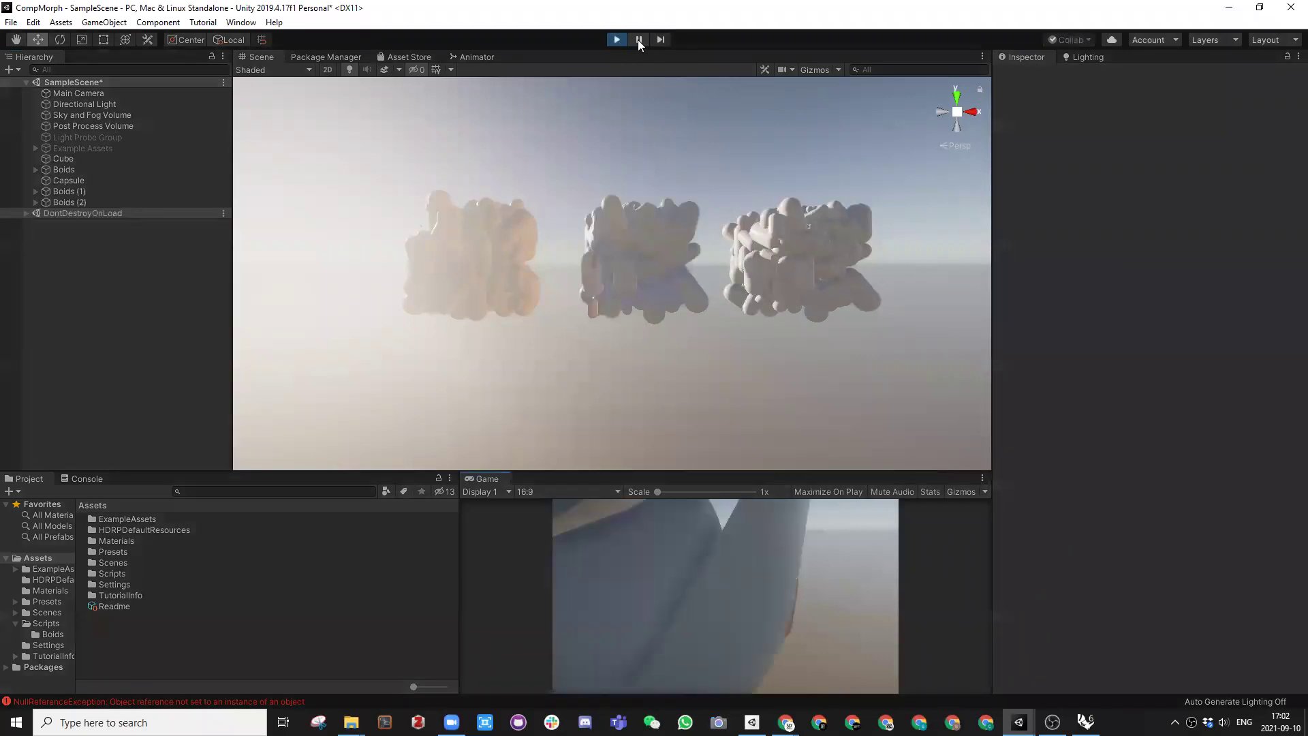
left_click_drag(709, 210, 566, 264, "alt")
middle_click_drag(567, 263, 578, 275)
scroll(577, 286, "up", 3)
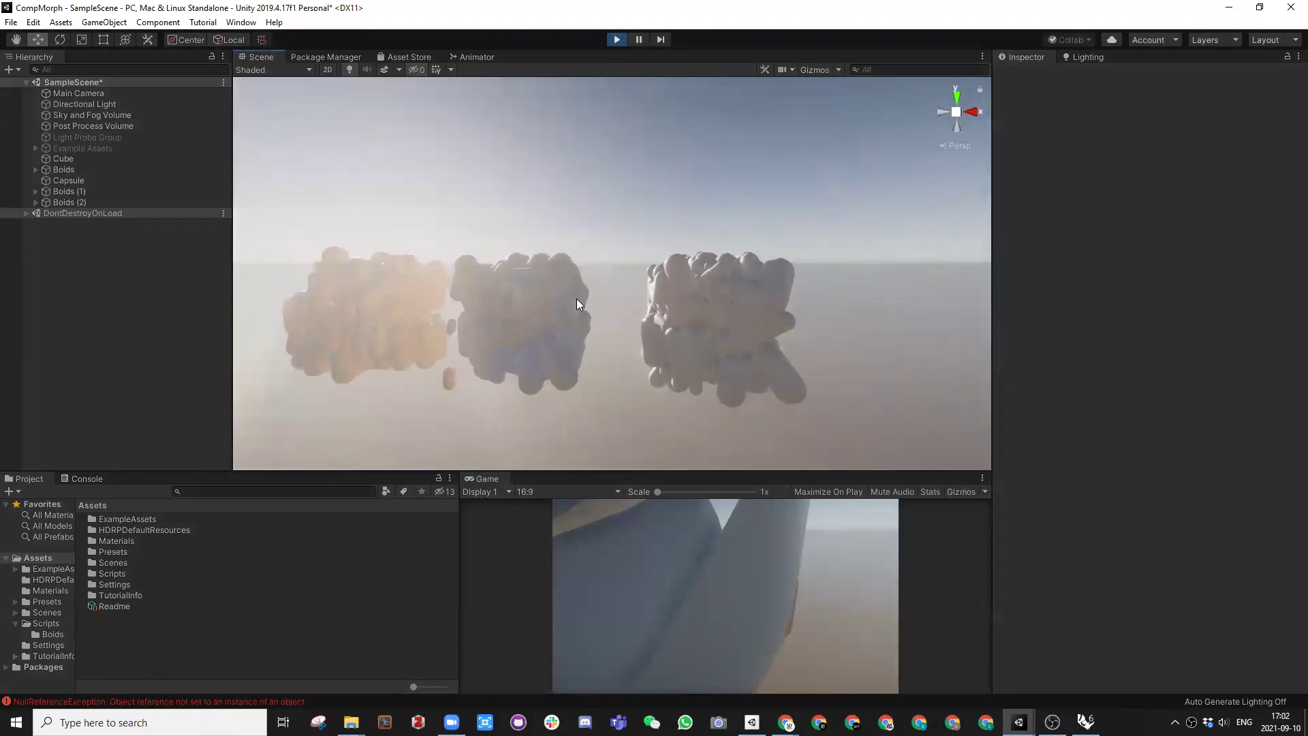
left_click_drag(576, 304, 622, 289, "alt")
Step: Try pasting another copy of the running Boids flock and moving it along X, and undo the paste
left_click(64, 168)
left_click_drag(581, 318, 645, 316)
left_click(73, 169)
left_click(64, 168)
key("ctrl+c")
left_click(59, 233)
key("ctrl+v")
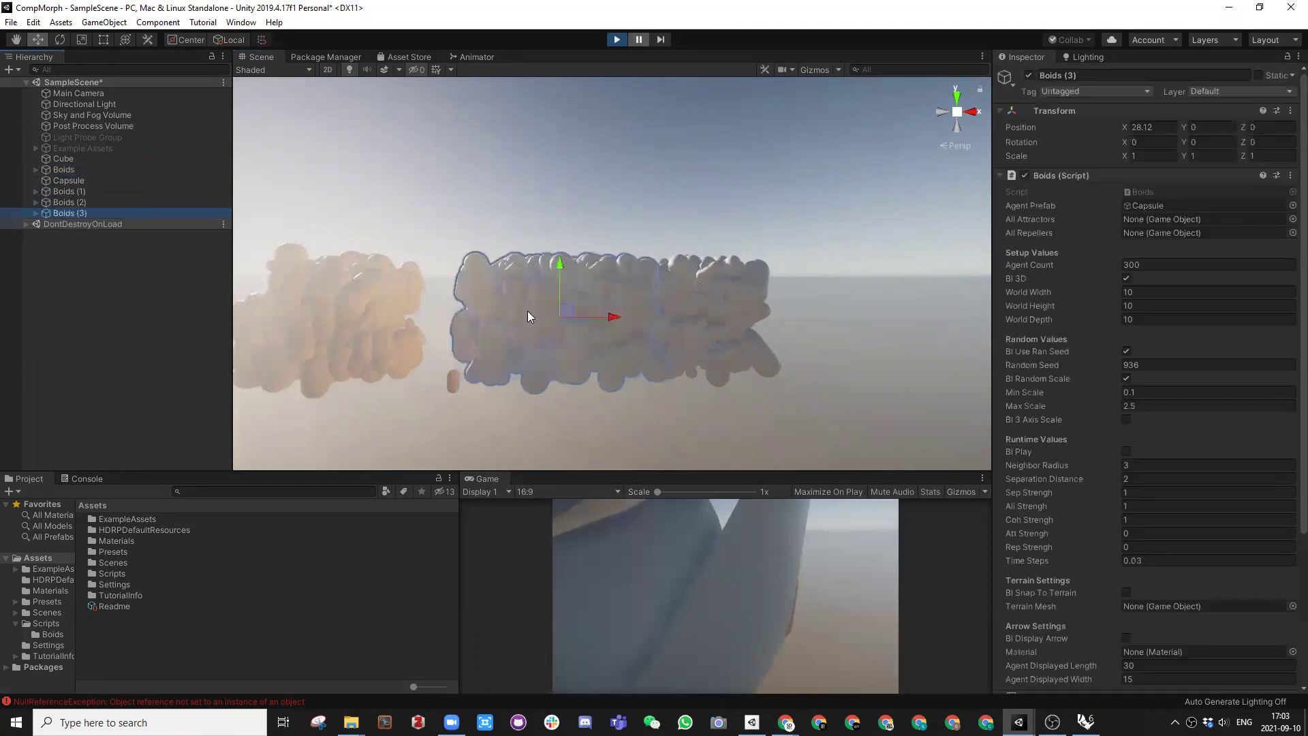
left_click_drag(609, 316, 756, 329)
key("ctrl+z")
key("ctrl+z")
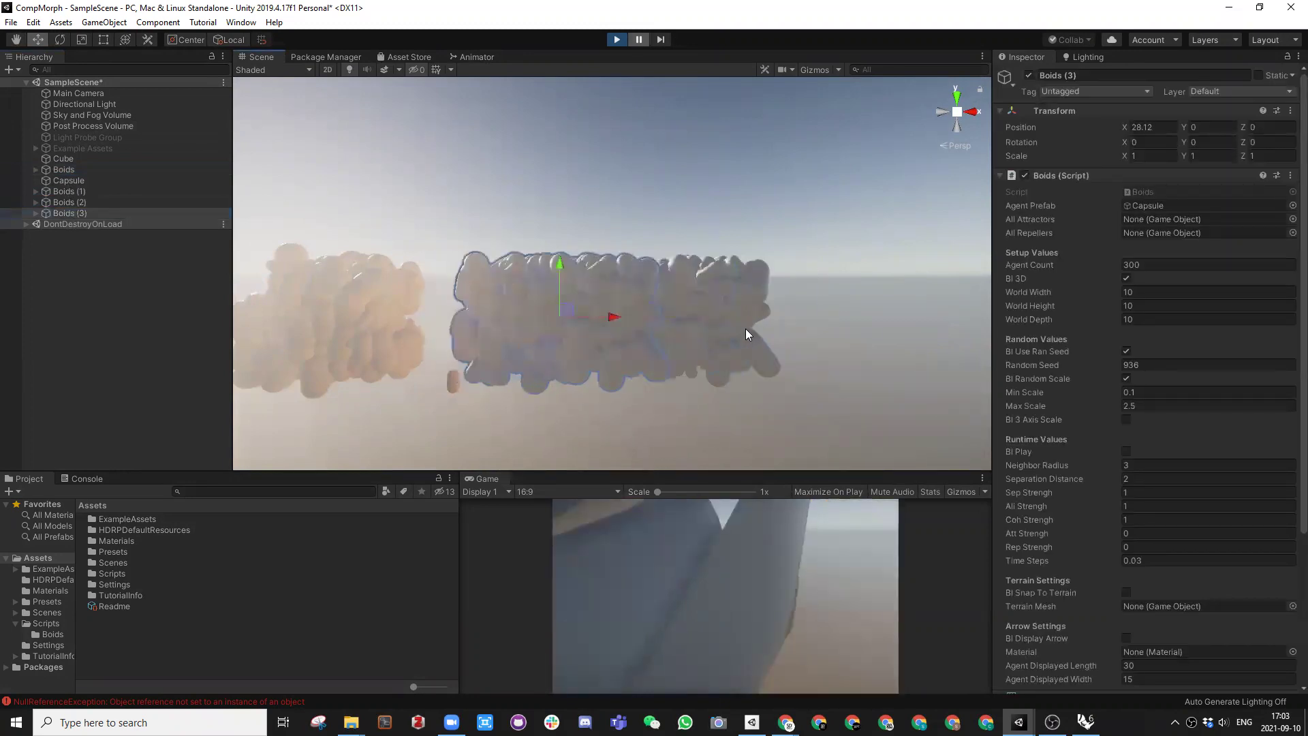
Step: Disable the Boids script on Boids (2) outside play mode, and check the script state on the other Boids objects
left_click(74, 168)
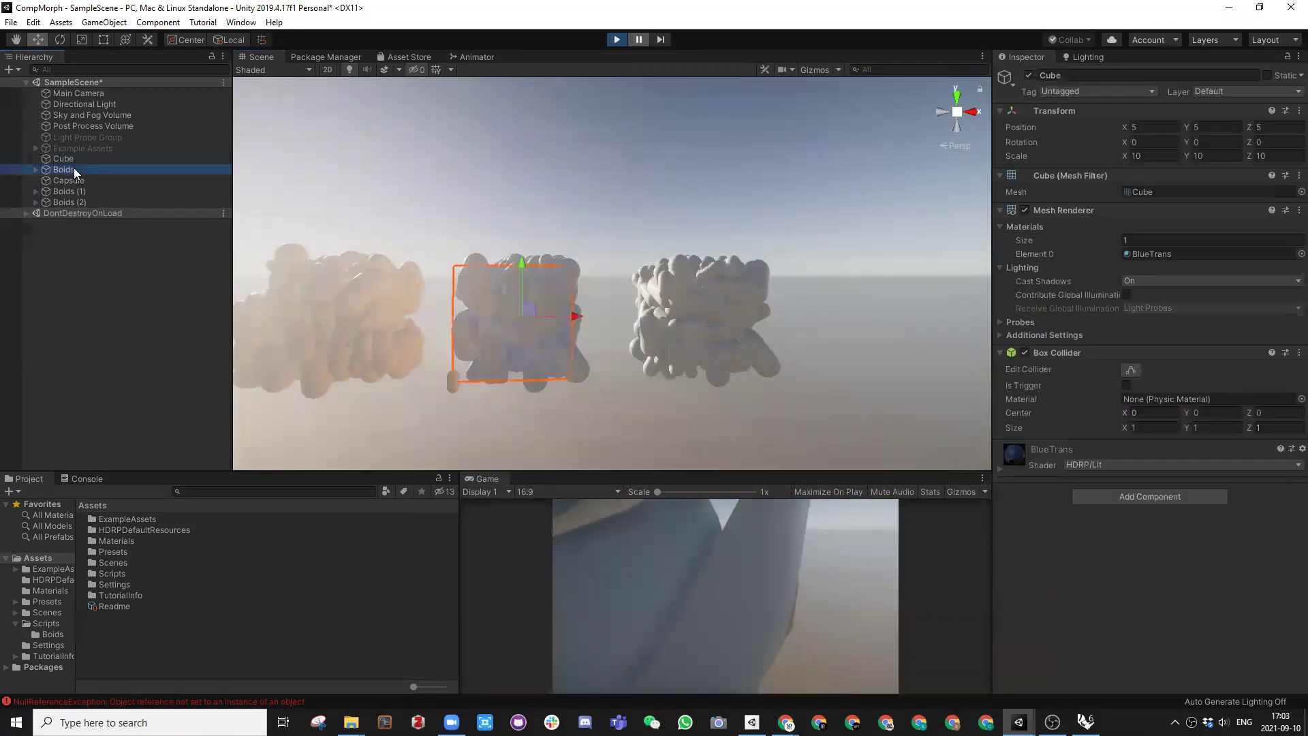
left_click(76, 201)
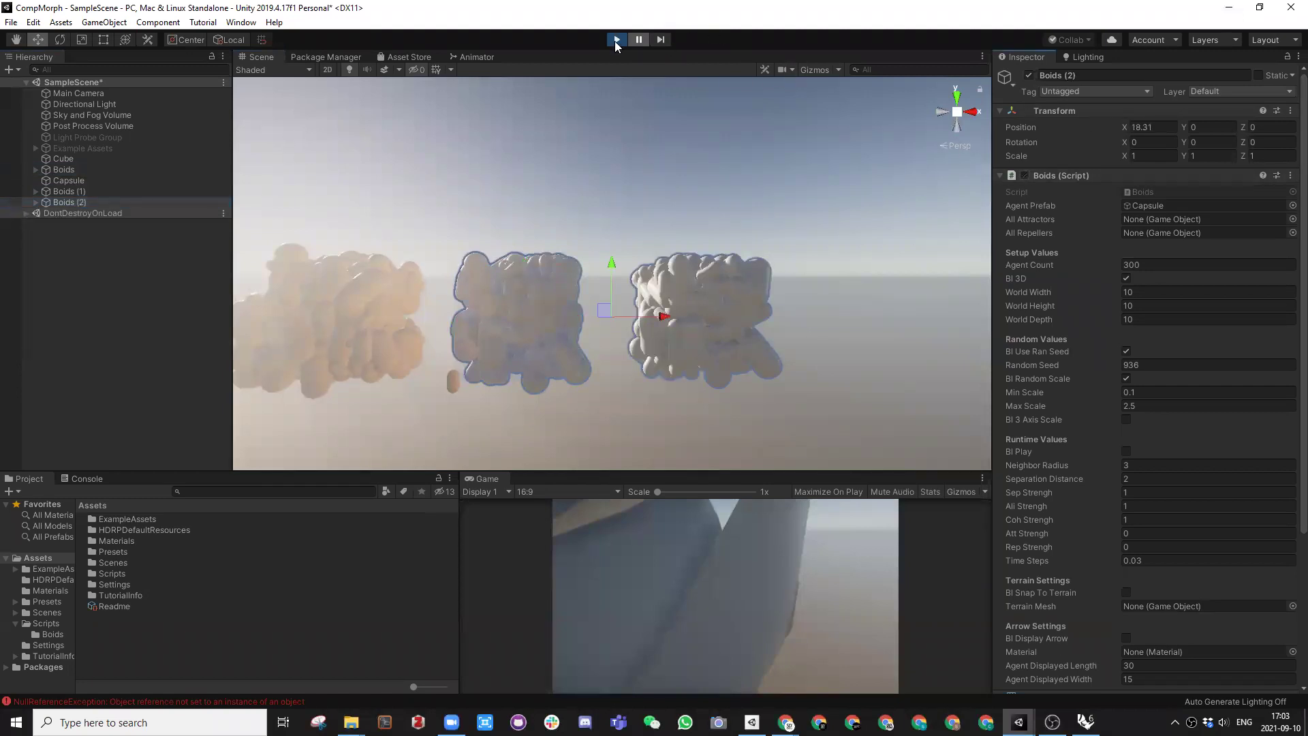
left_click(616, 40)
left_click(616, 41)
left_click(71, 202)
left_click(616, 40)
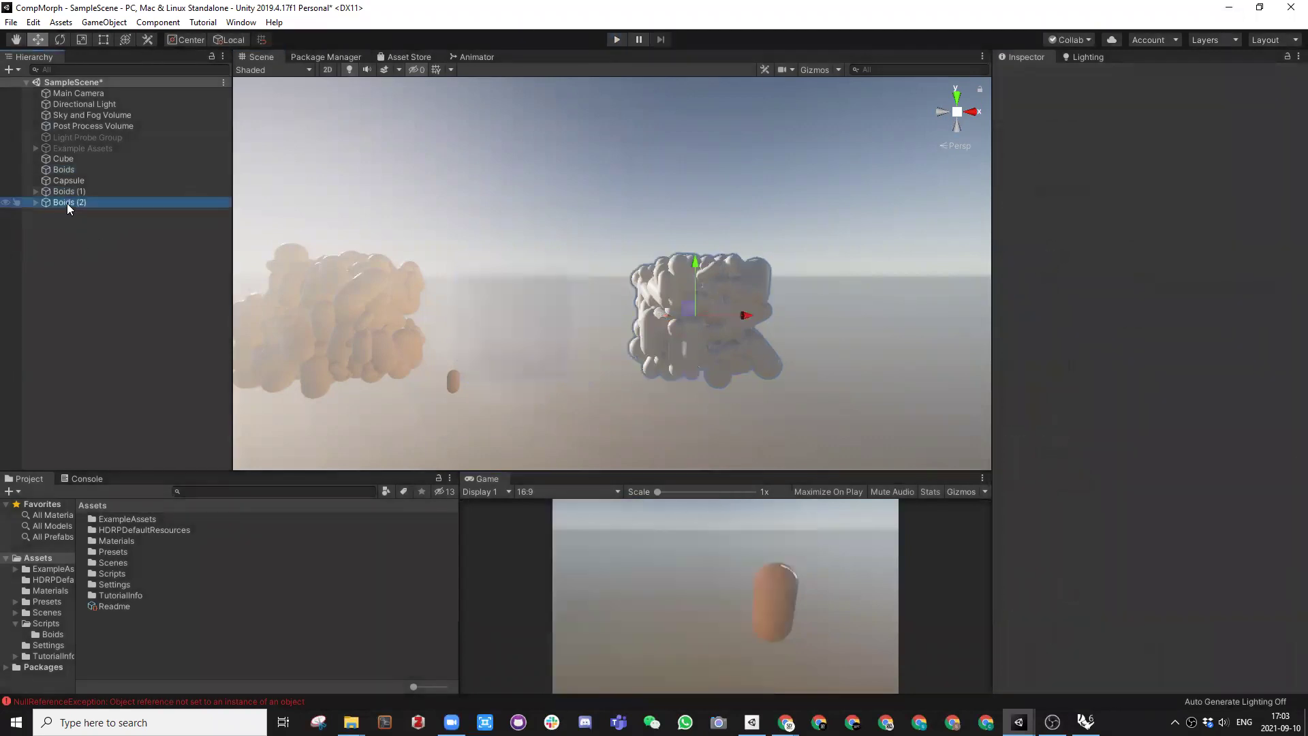
left_click(1024, 174)
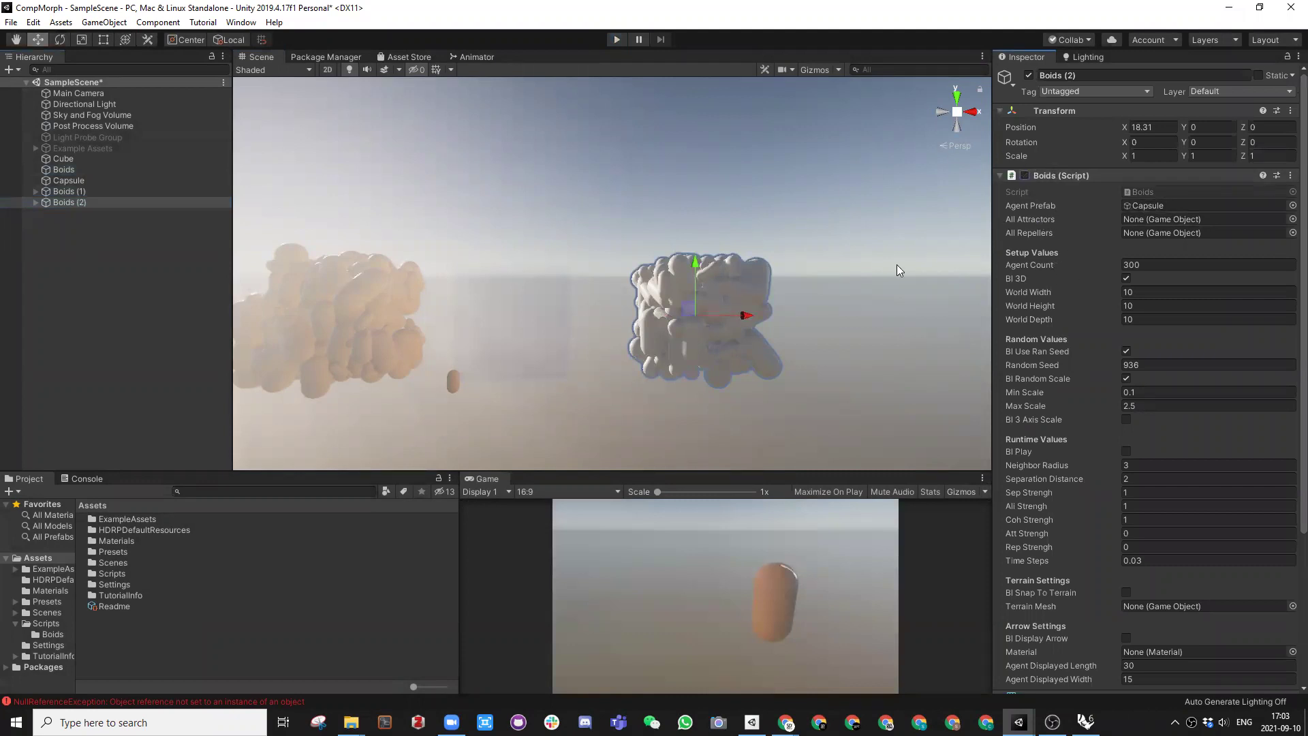
left_click(70, 190)
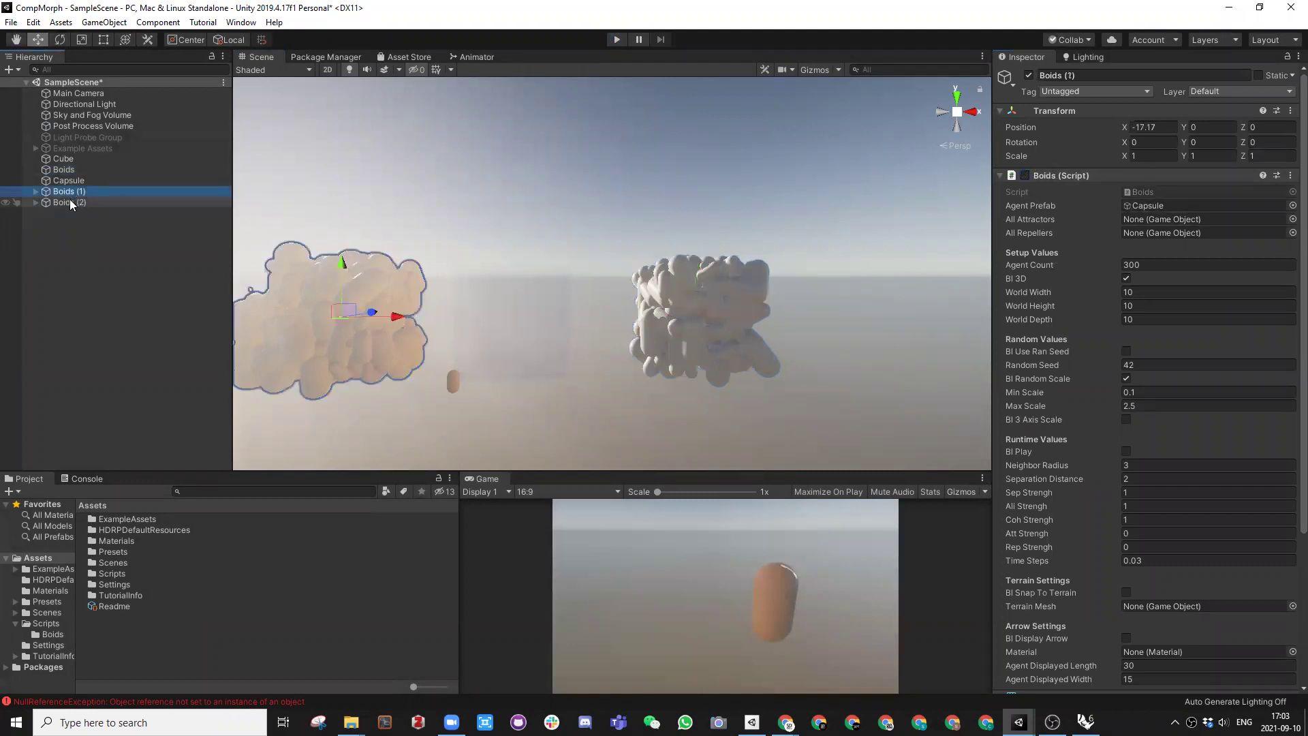
left_click(69, 199)
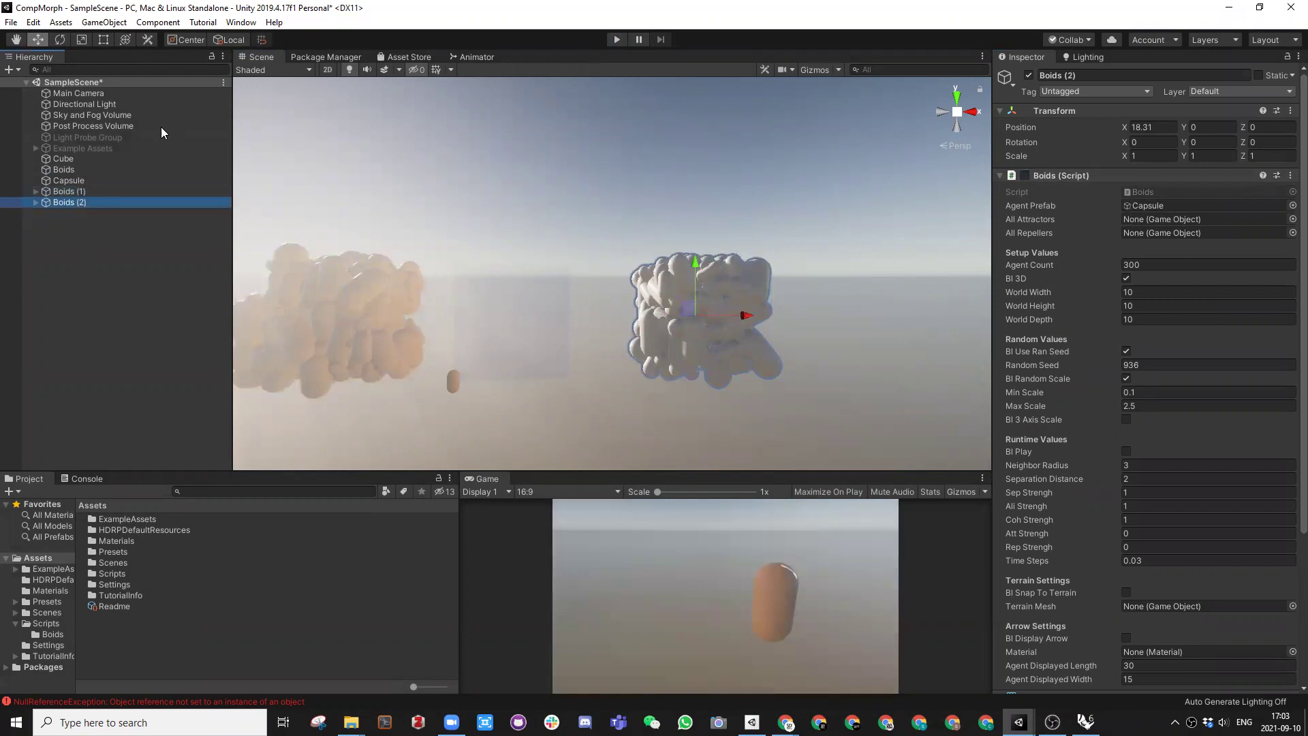
left_click(72, 171)
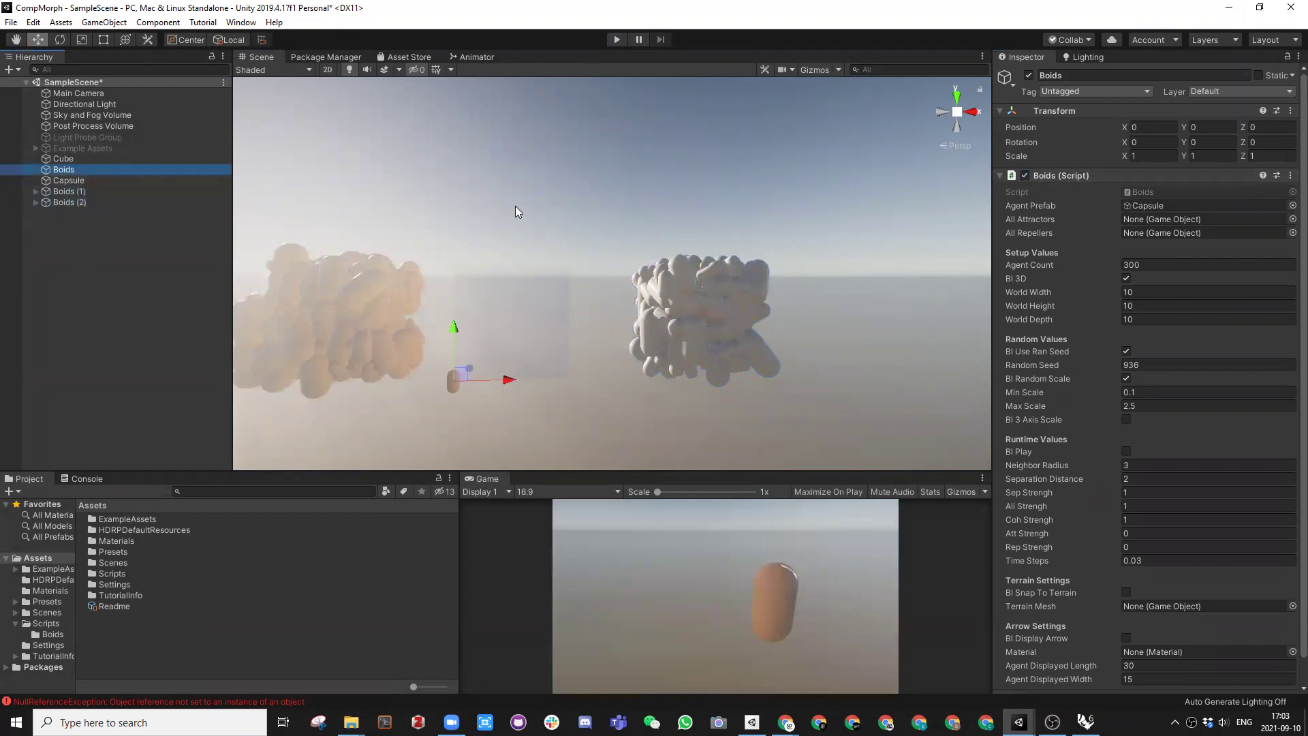
Step: Run the simulation and move Boids (2) along X to about 0.02, overlapping the generated flock to compare them
left_click(615, 40)
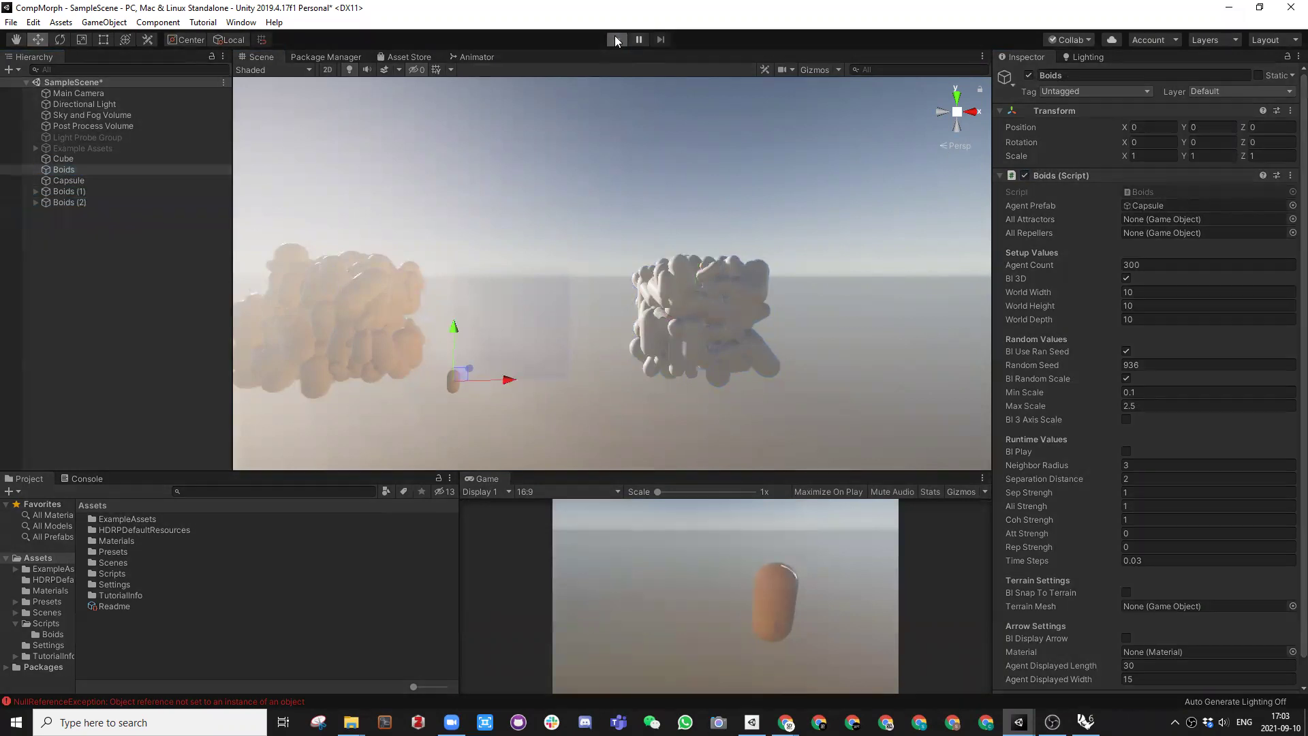
left_click(75, 202)
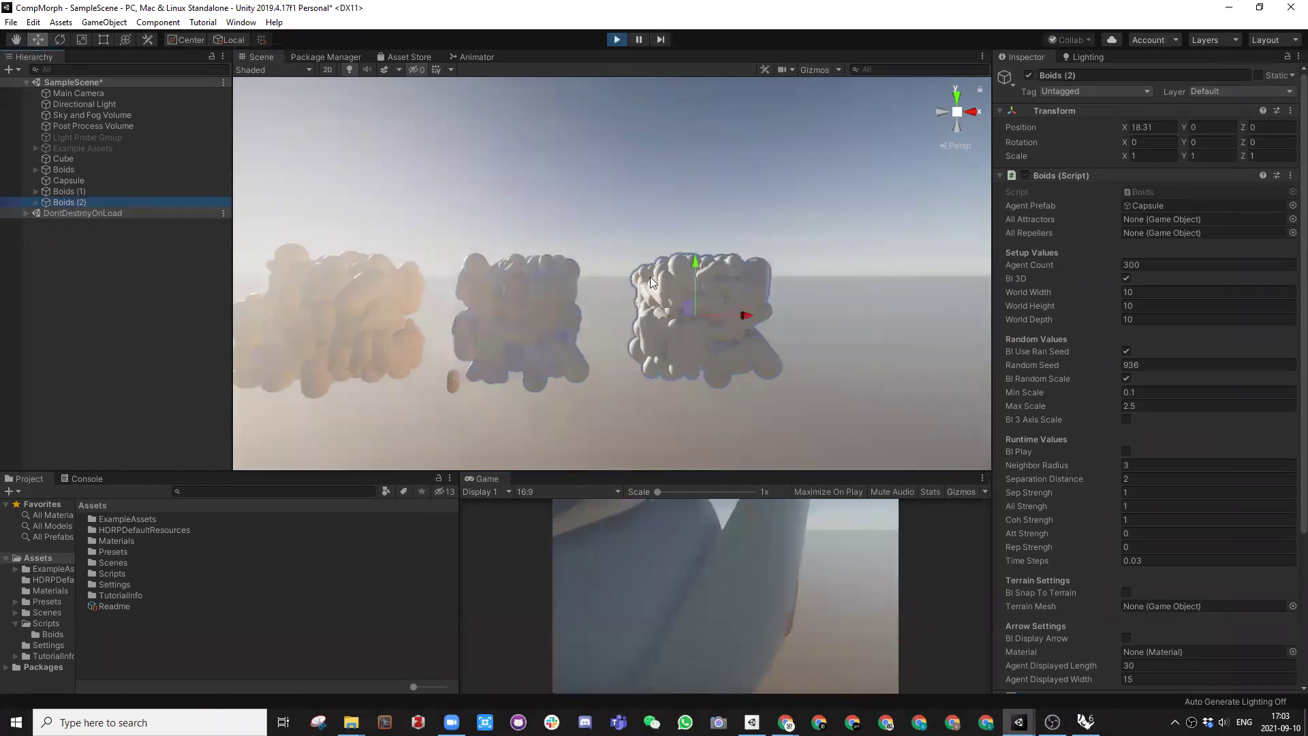
left_click_drag(747, 314, 588, 319)
scroll(580, 351, "up", 4)
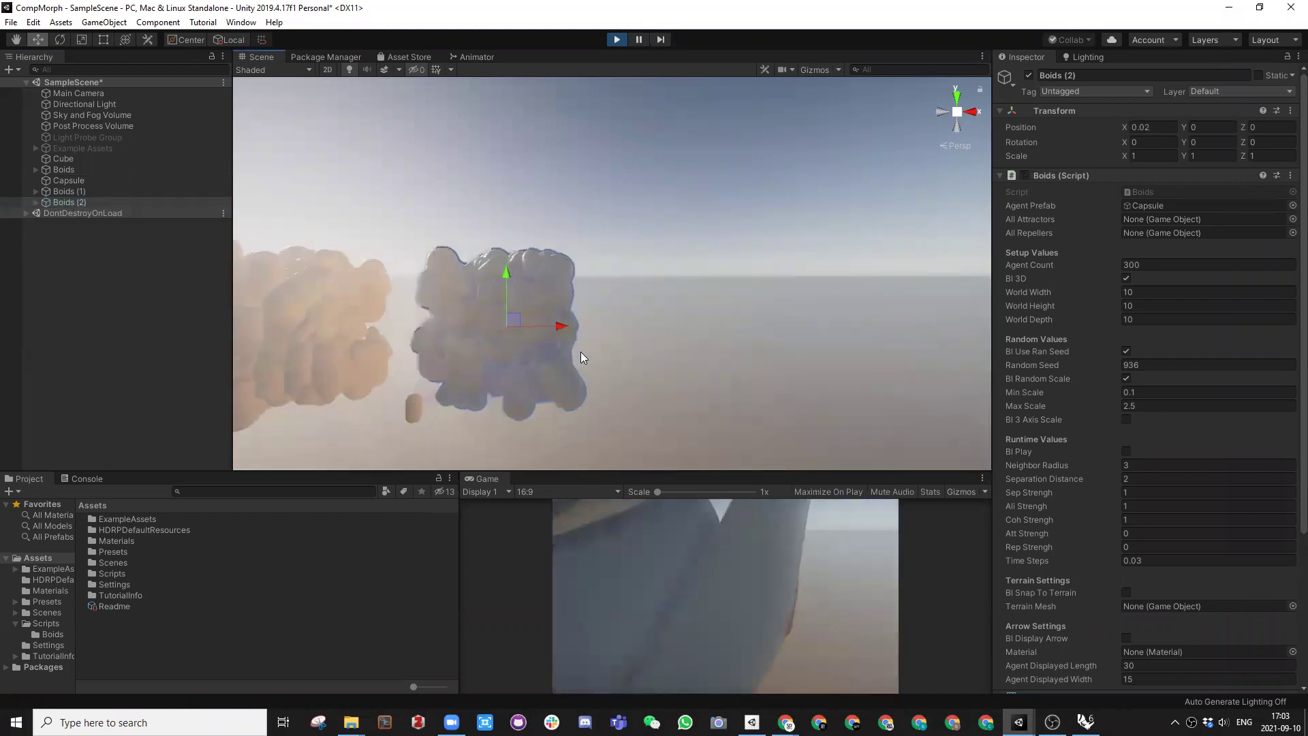
middle_click_drag(553, 301, 708, 242)
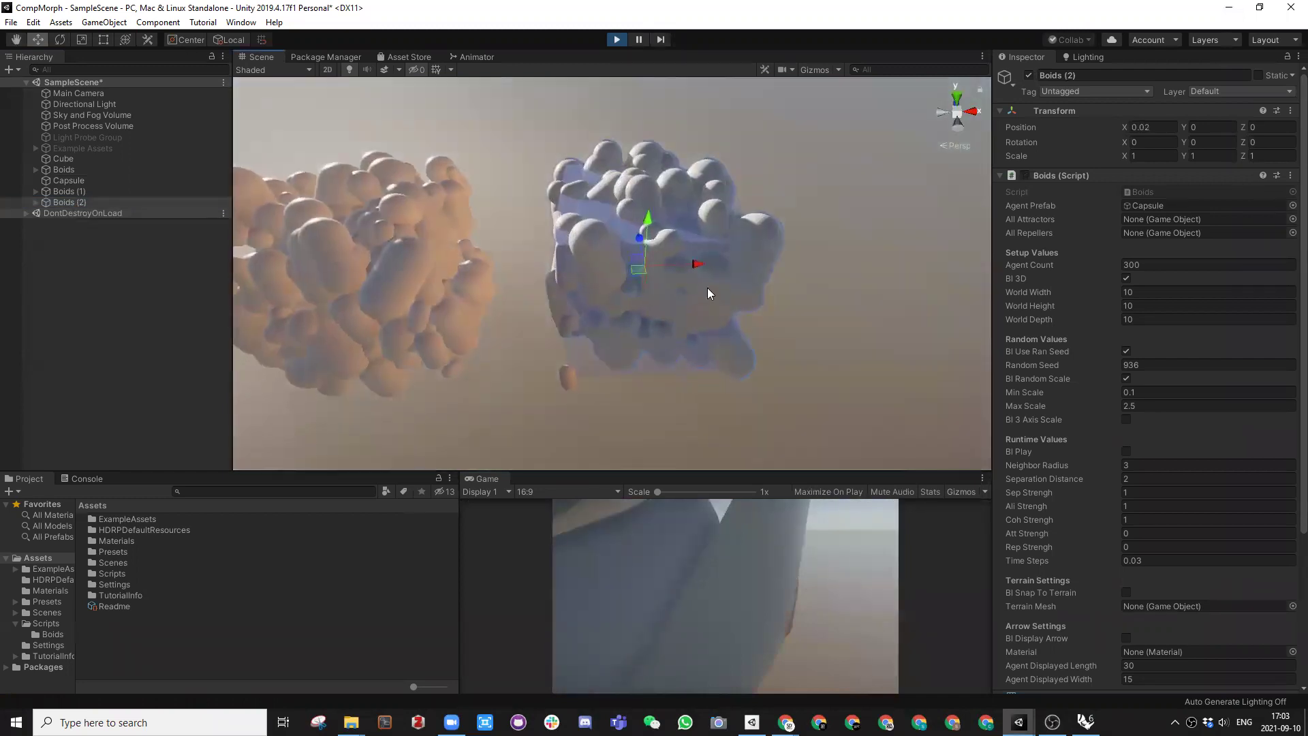
Step: Move Boids (2) along X to about -35.21 in play mode and view the three flocks side by side
left_click_drag(690, 259, 638, 266)
scroll(619, 267, "down", 5)
middle_click_drag(614, 268, 693, 268)
left_click_drag(707, 265, 341, 272)
scroll(651, 231, "down", 3)
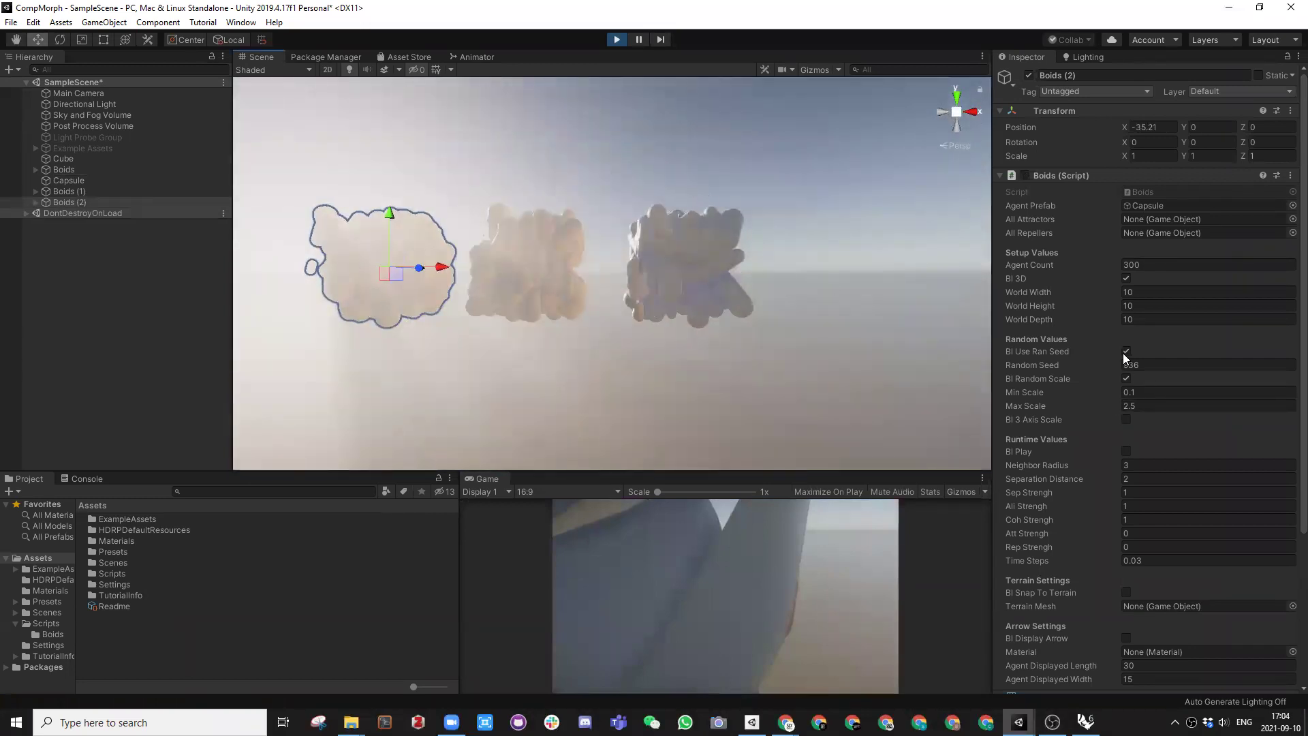
left_click(1126, 378)
left_click_drag(742, 263, 750, 330, "alt")
mouse_move(750, 329)
middle_mouse_down()
mouse_move(790, 316)
mouse_move(743, 326)
middle_mouse_up()
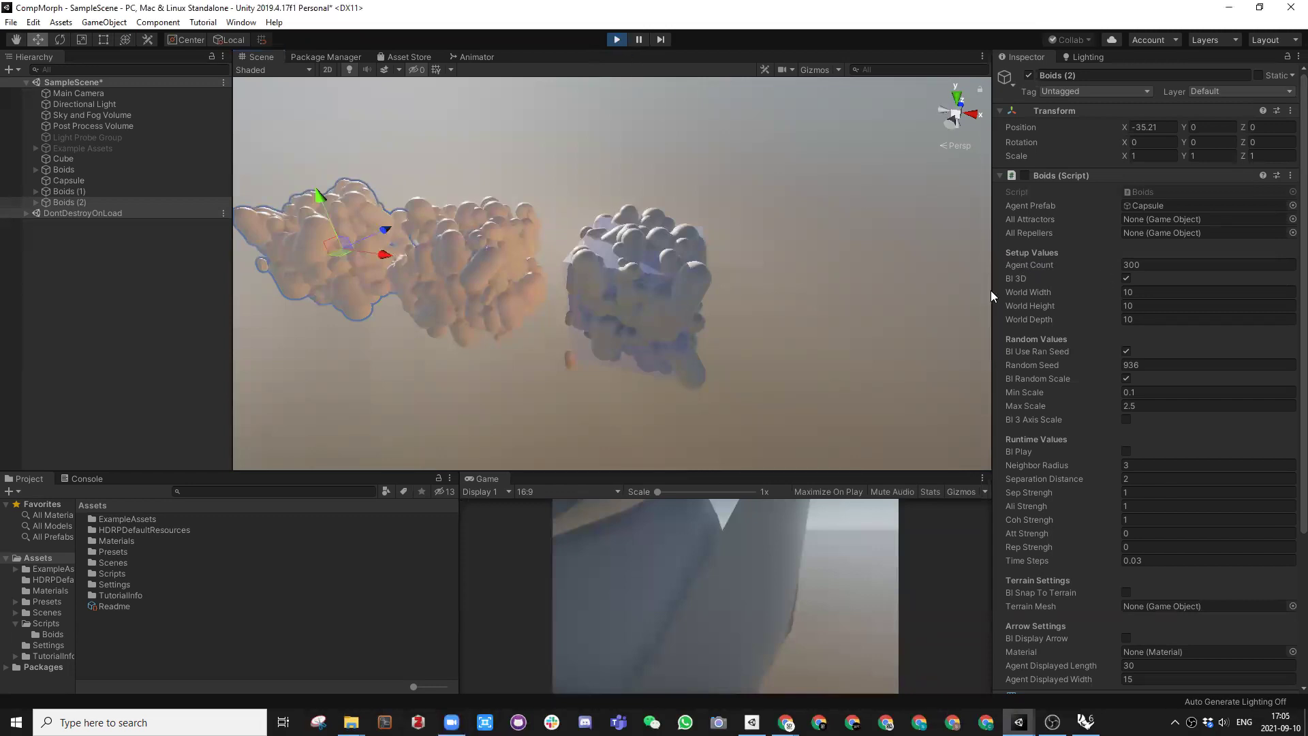
Step: Stop play mode and enable Bl 3 Axis Scale in the Boids script of Boids (2)
left_click(617, 39)
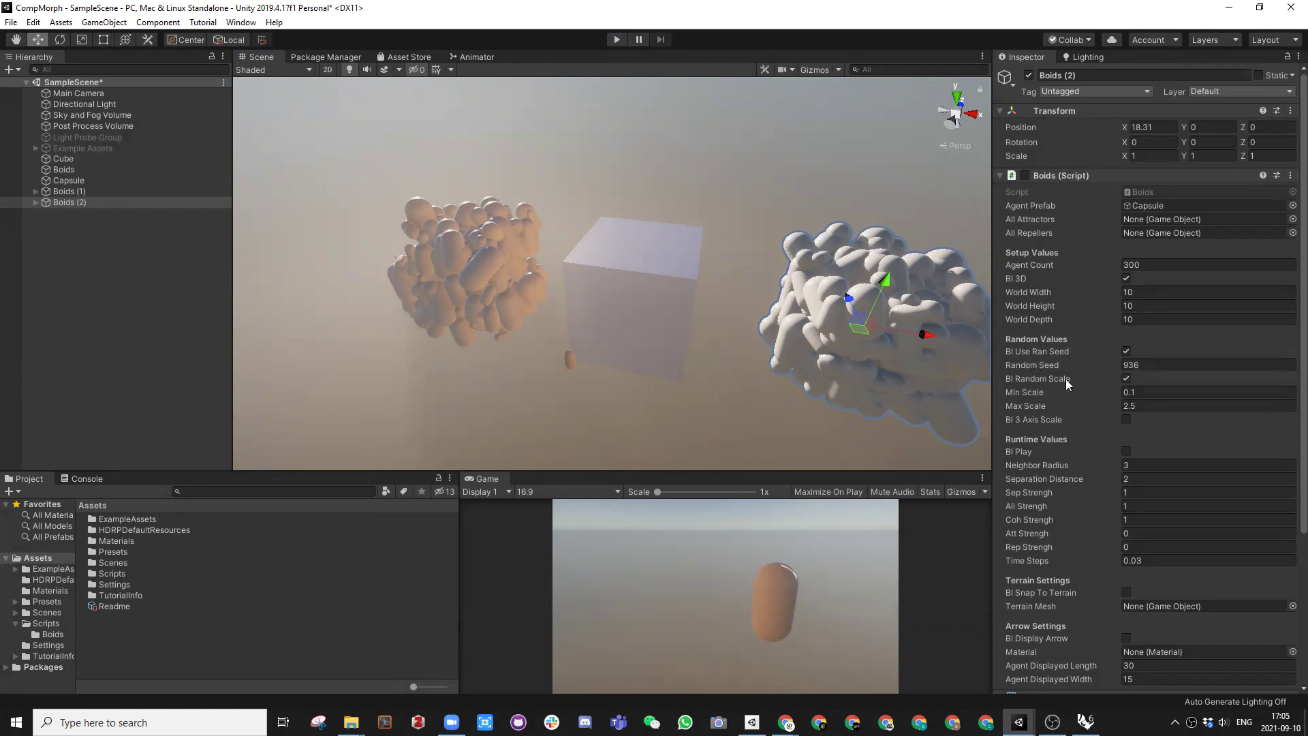
left_click(1128, 391)
key("Return")
left_click_drag(682, 270, 699, 221, "alt")
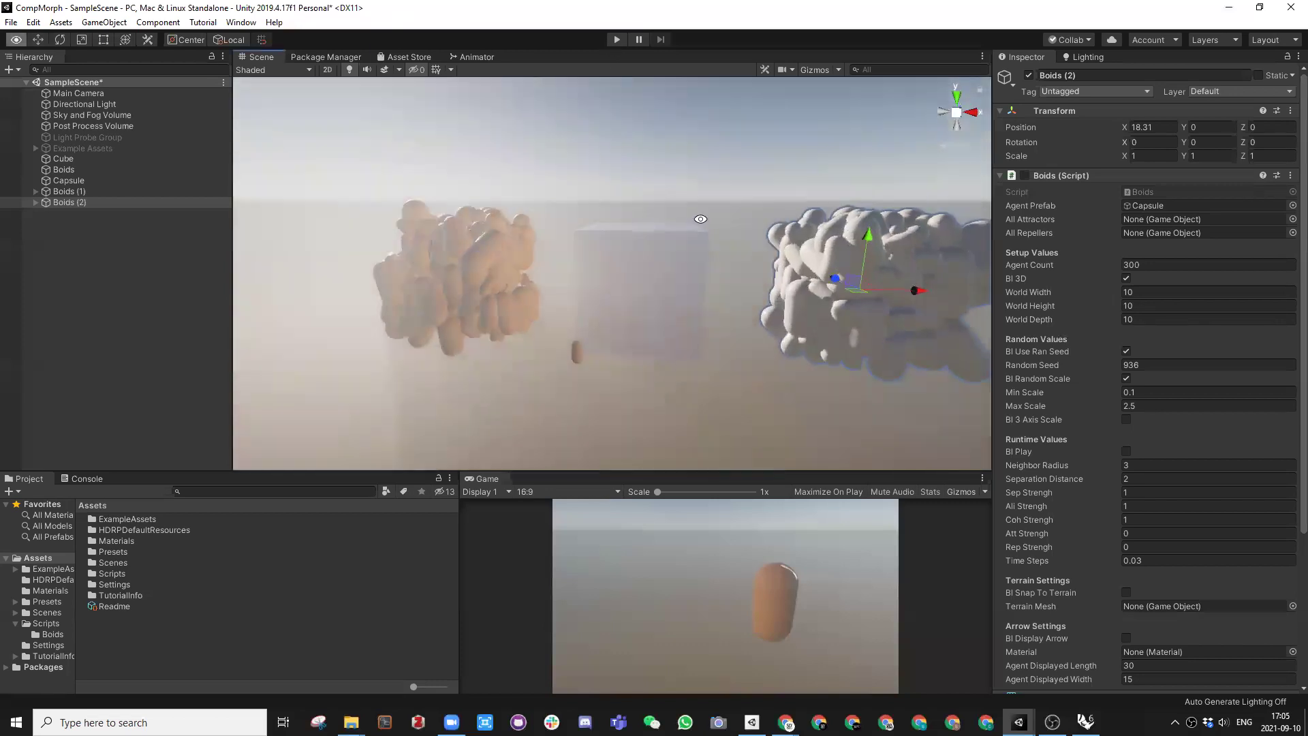
left_click(1126, 420)
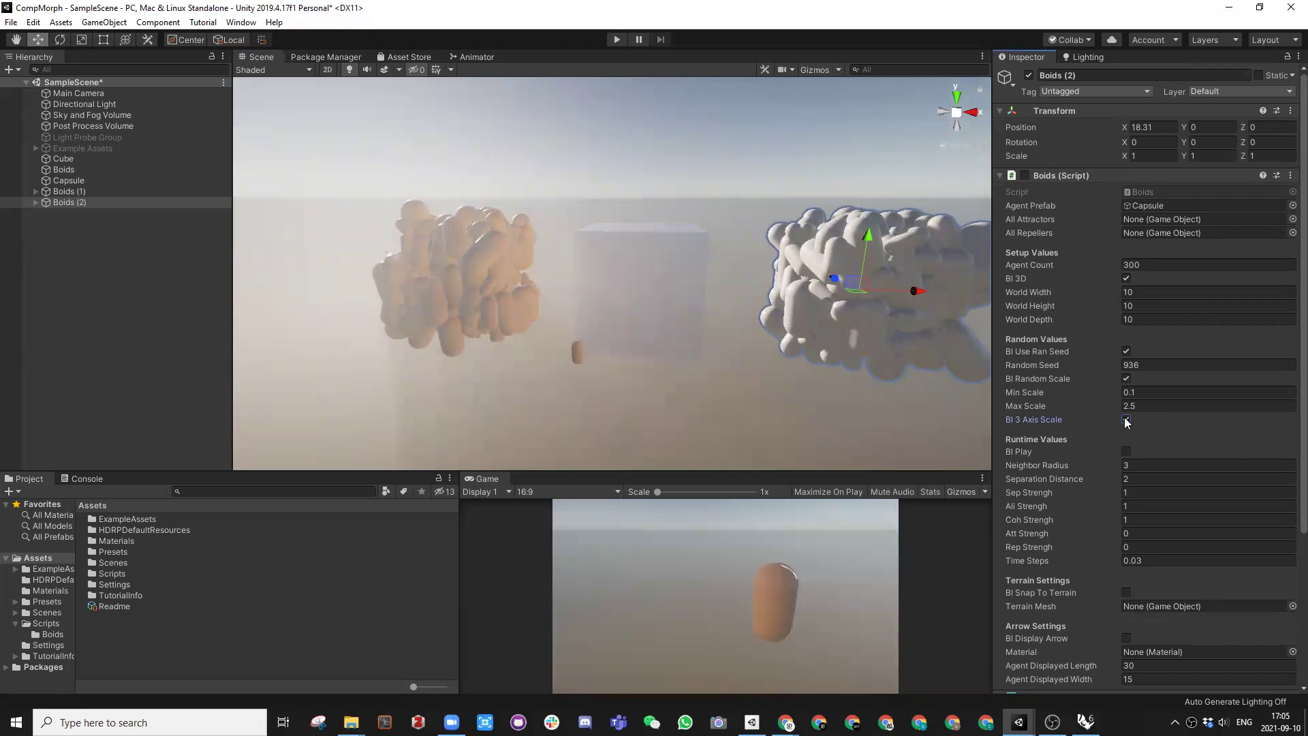
left_click(1126, 406)
scroll(580, 348, "up", 2)
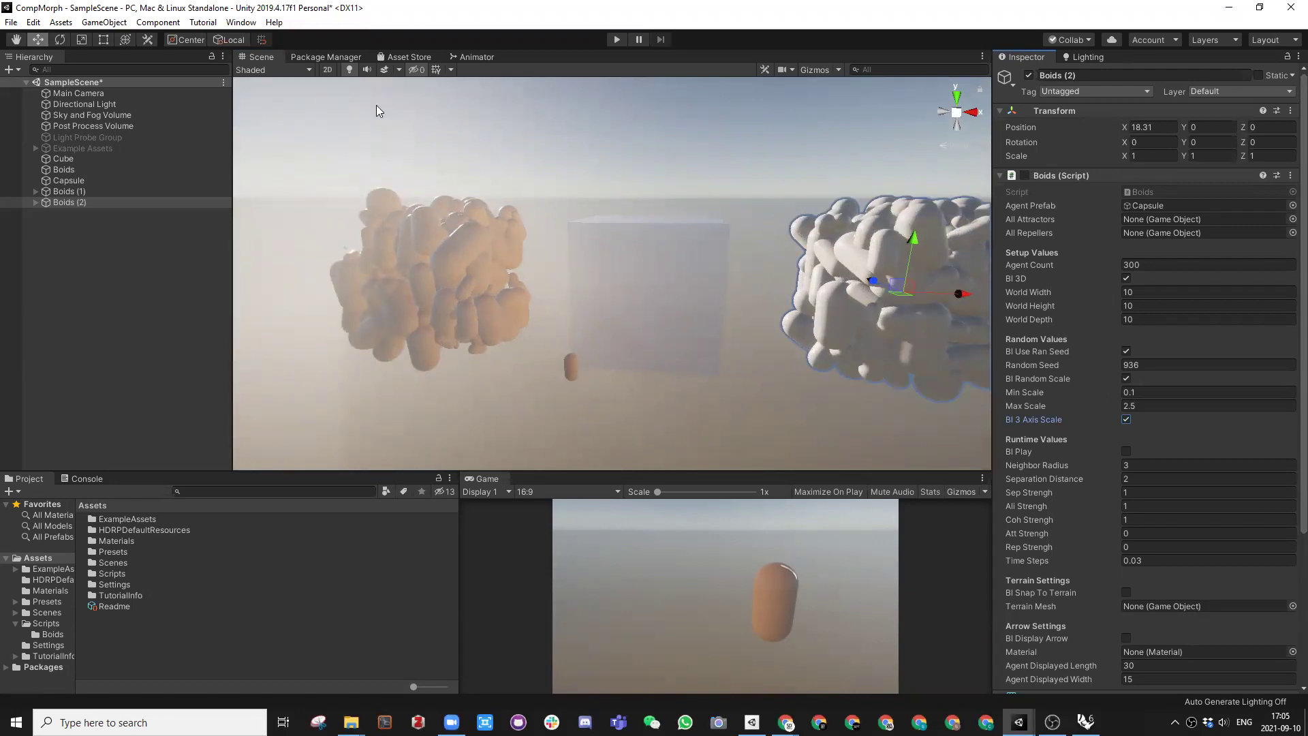
Step: Run the simulation to inspect the generated capsules' scaling, and select the original Boids object after stopping play mode
left_click(618, 40)
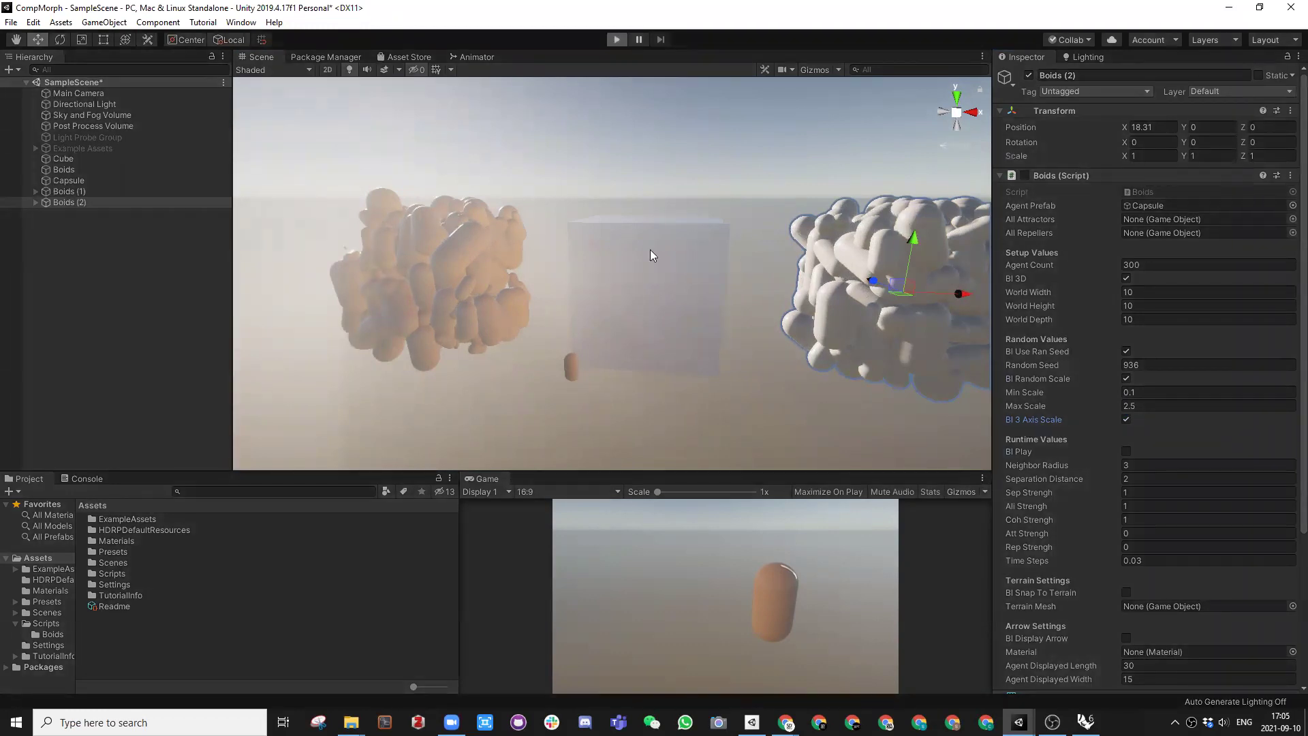
right_click_drag(639, 236, 633, 327)
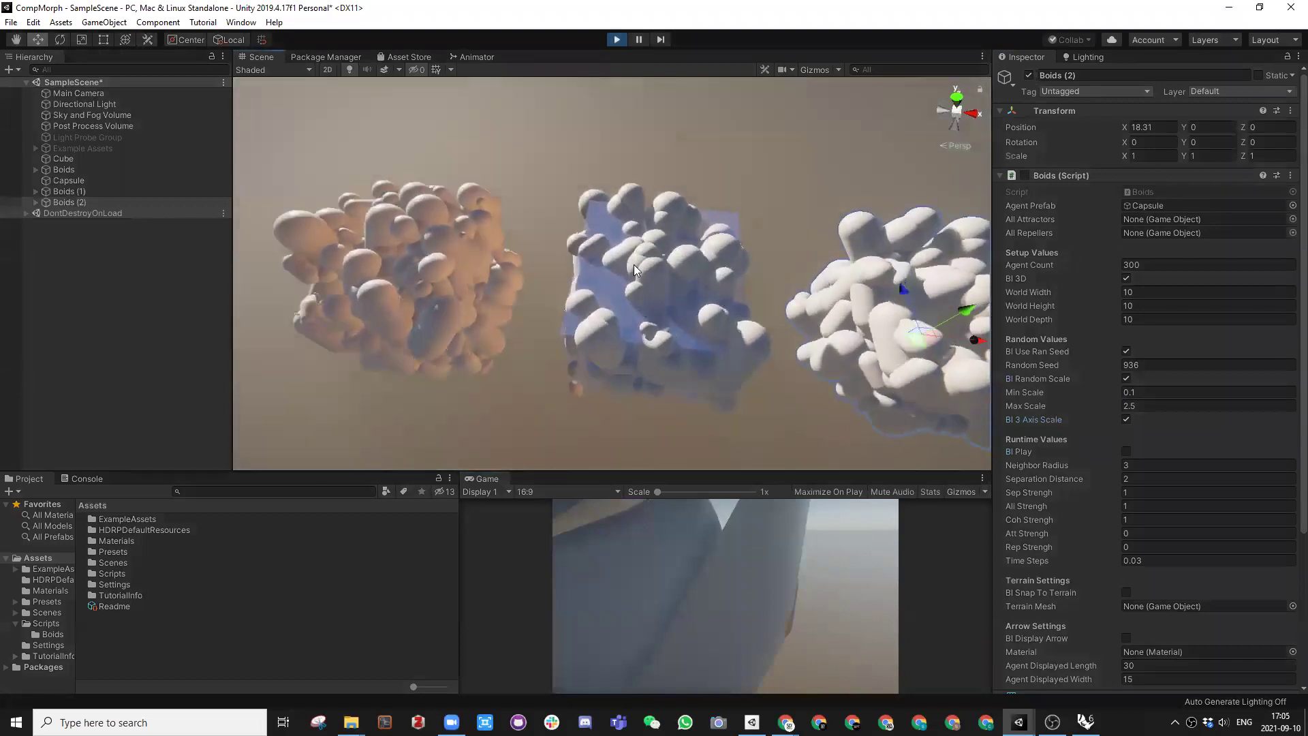
left_click(616, 40)
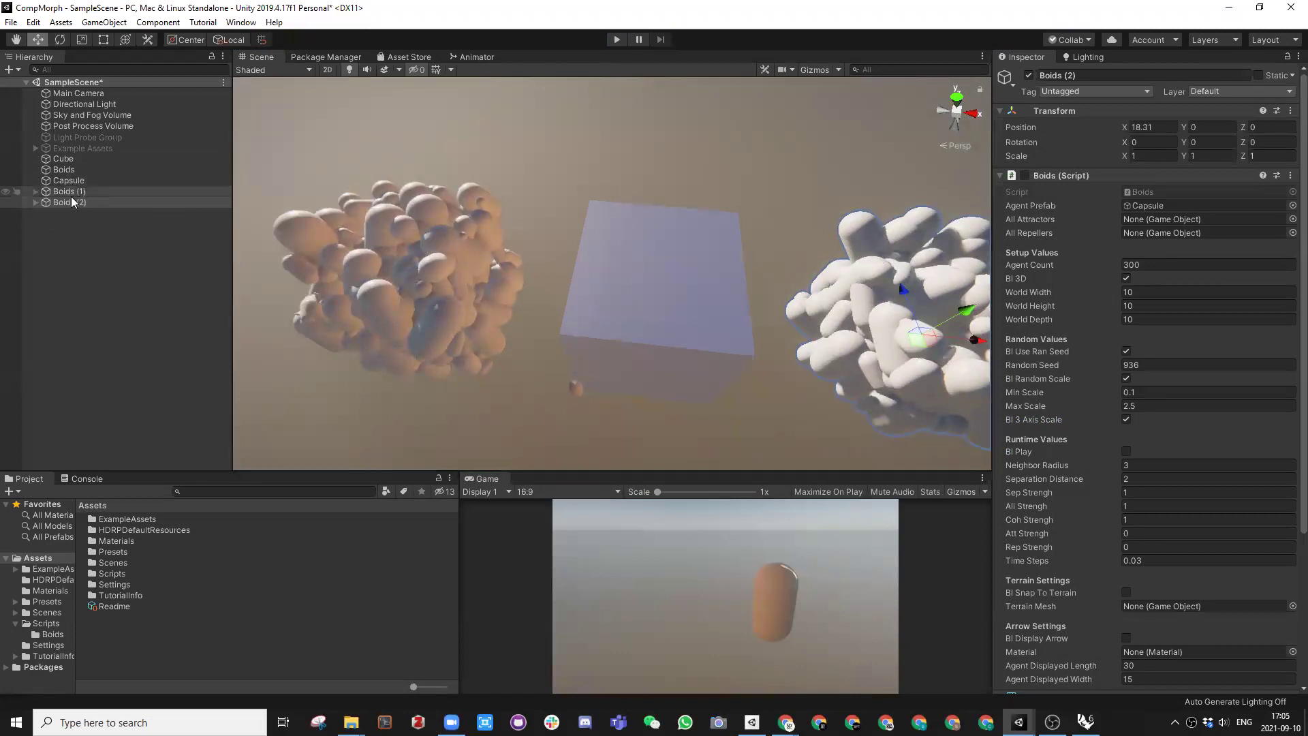
left_click(68, 170)
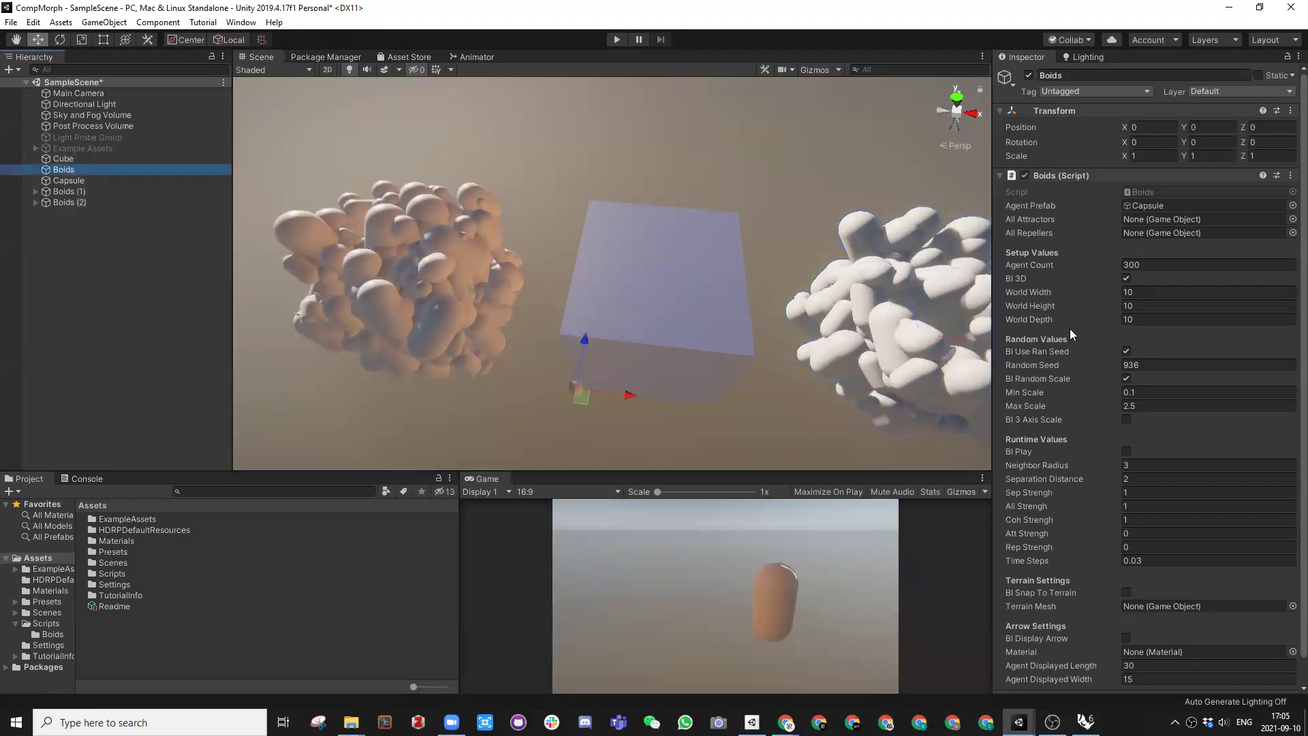
Step: Enable Bl 3 Axis Scale on the original Boids object, run the simulation to compare its capsules with the saved flocks, and stop play mode
left_click(1125, 419)
left_click(617, 38)
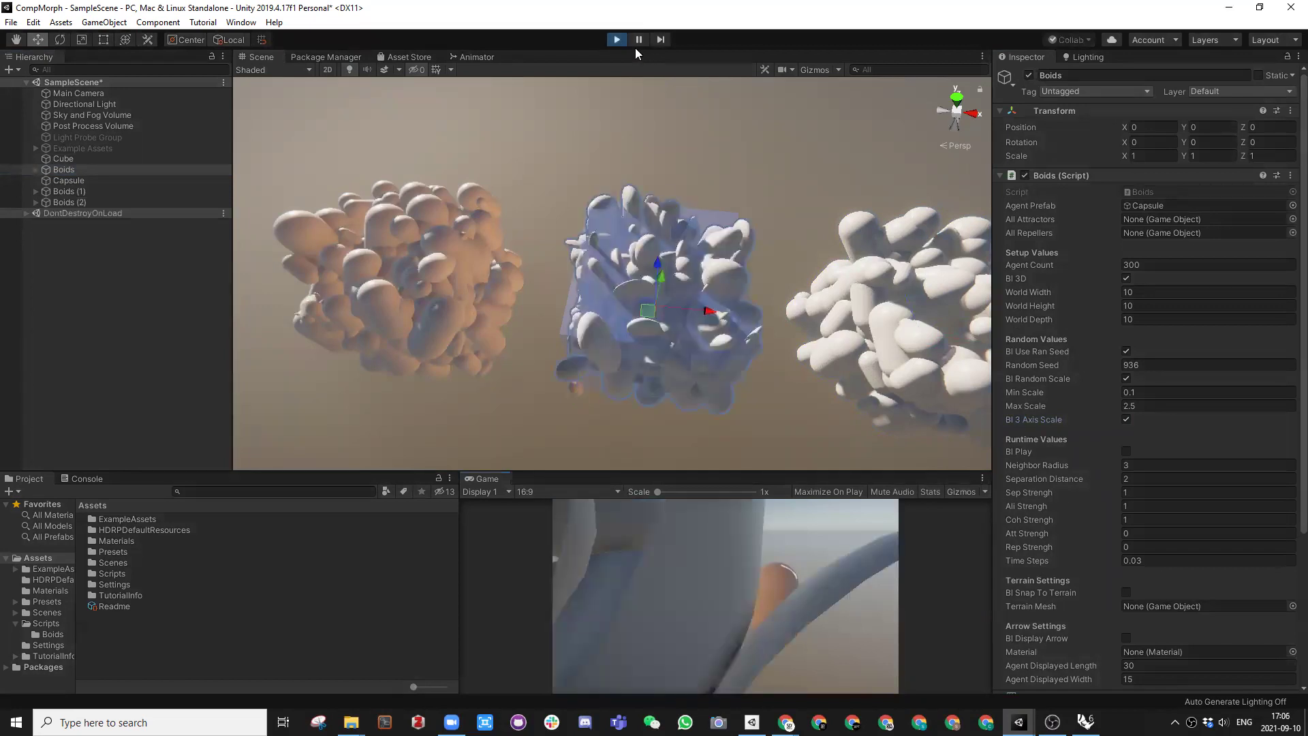
scroll(680, 280, "up", 6)
left_click_drag(664, 327, 727, 287, "alt")
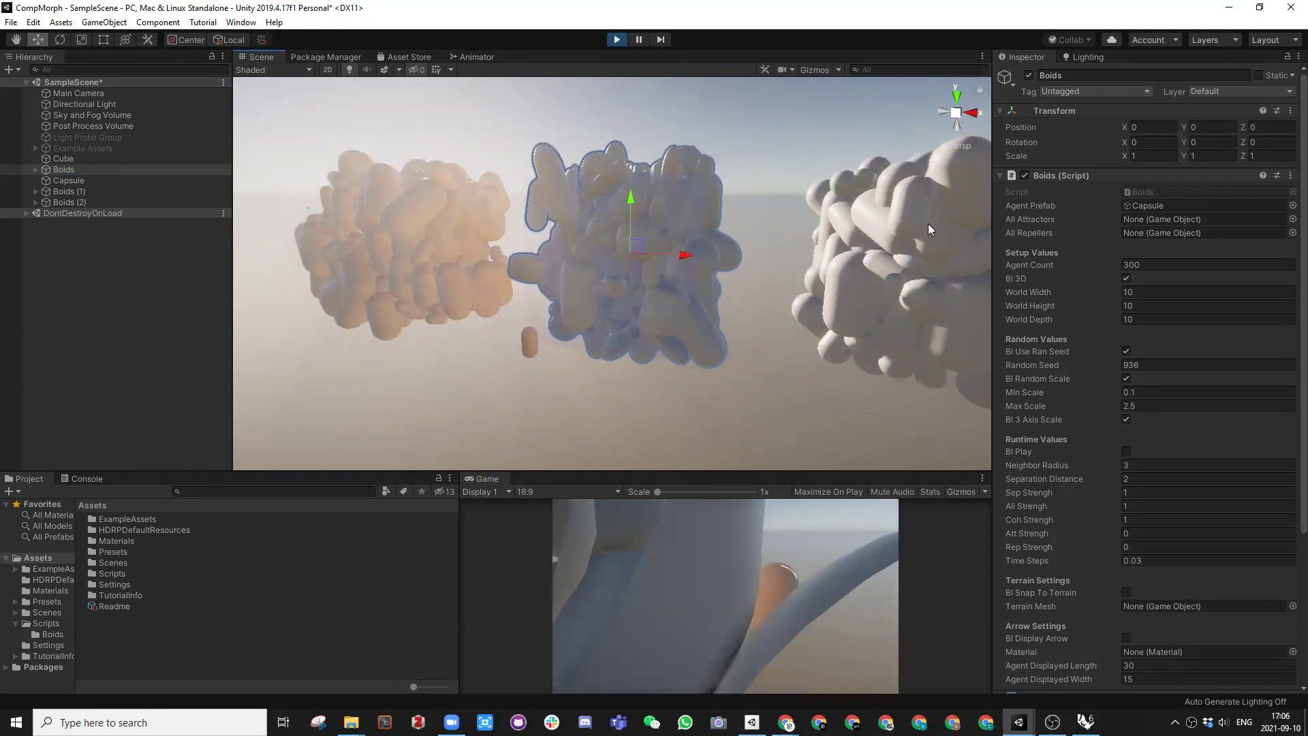
left_click(617, 39)
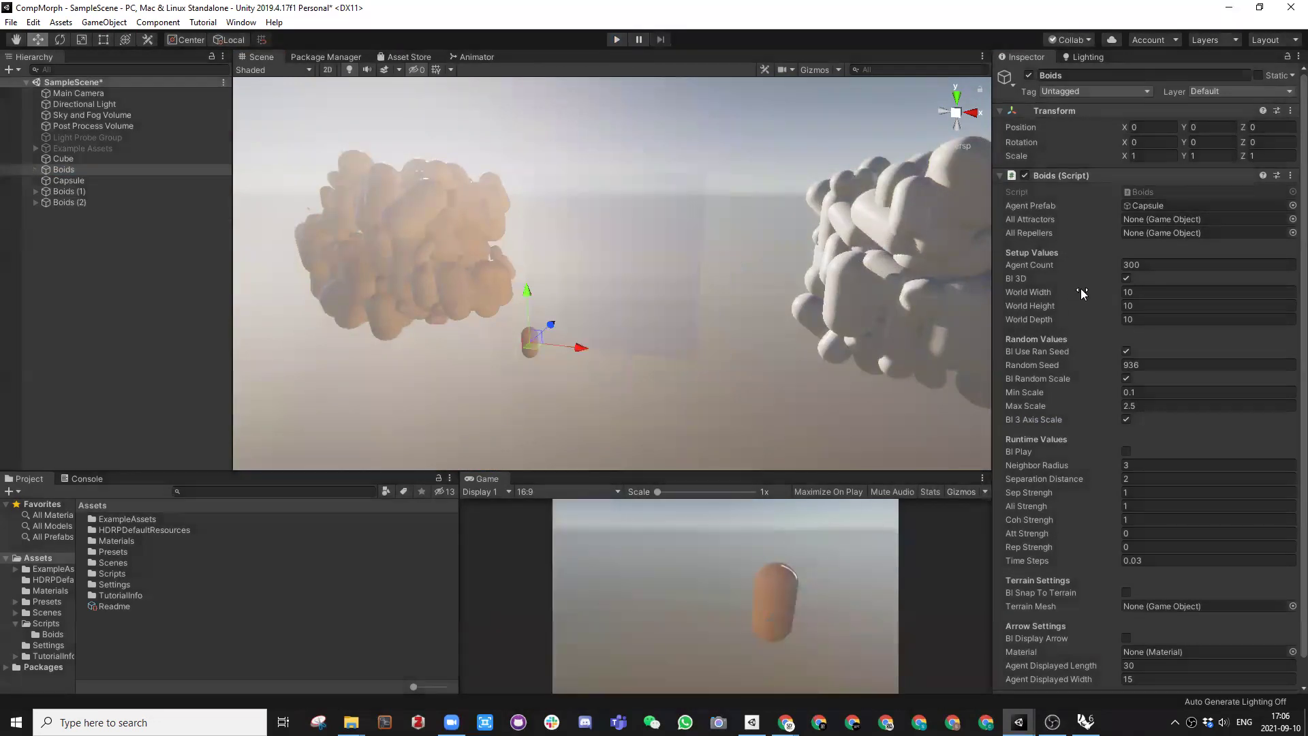
Step: Disable Bl 3D on the original Boids object and run the simulation to inspect the flat flock beside the saved copies
left_click(1126, 279)
left_click(617, 40)
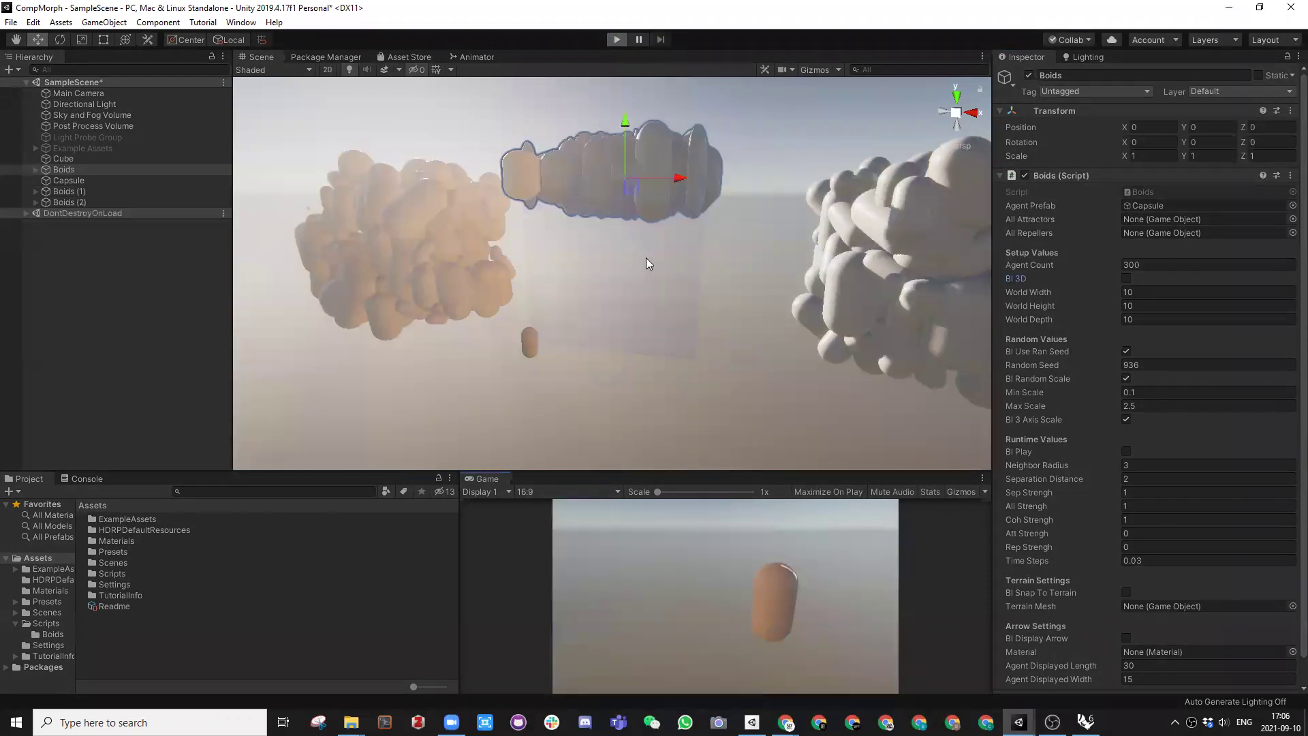
scroll(646, 257, "down", 8)
left_click_drag(628, 258, 622, 391, "alt")
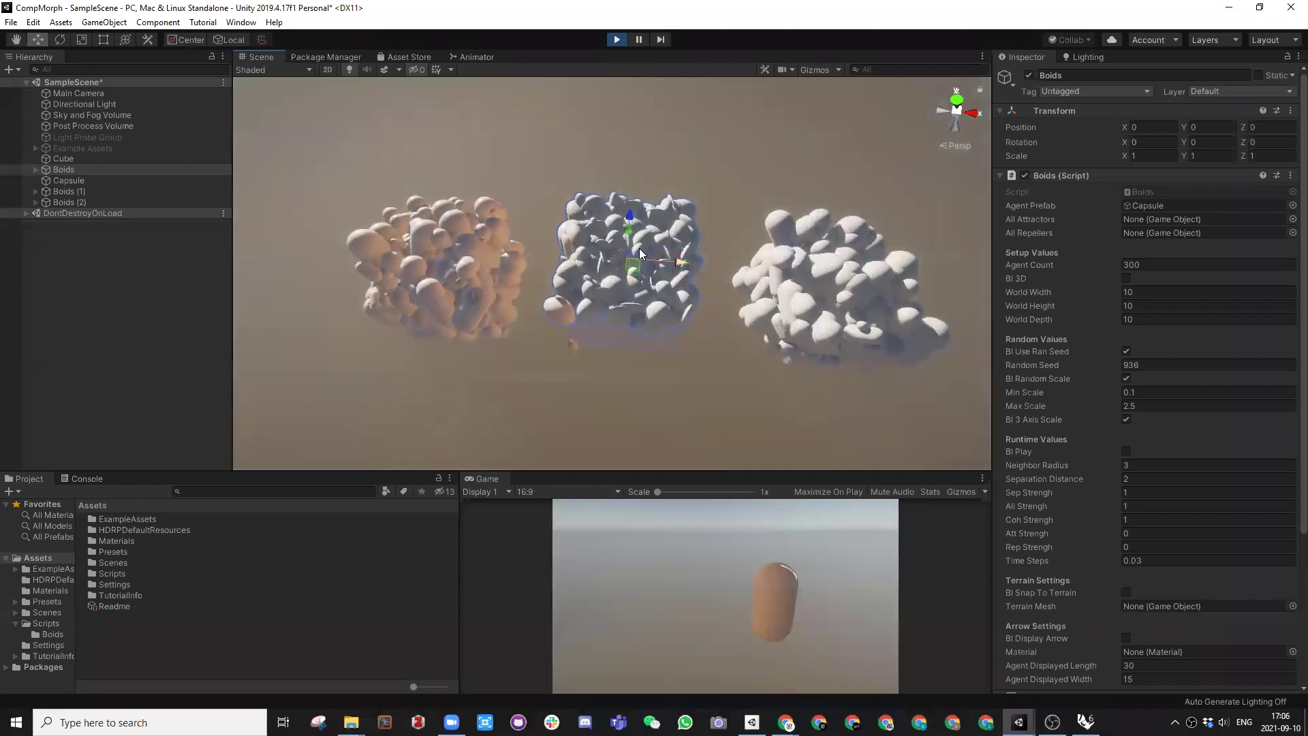
scroll(637, 246, "up", 3)
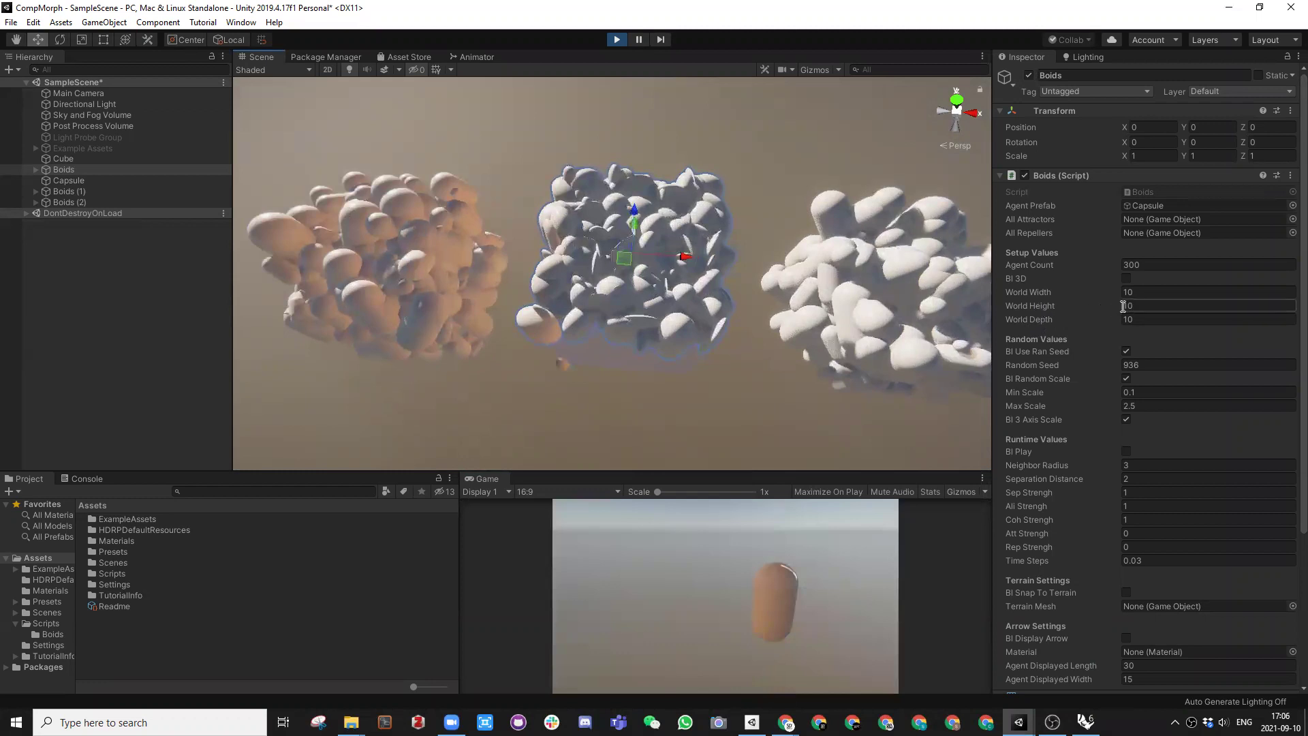
Step: Stop the running scene, set the Boids' World Height to 0, and run it again to view the flattened cluster
left_click(618, 40)
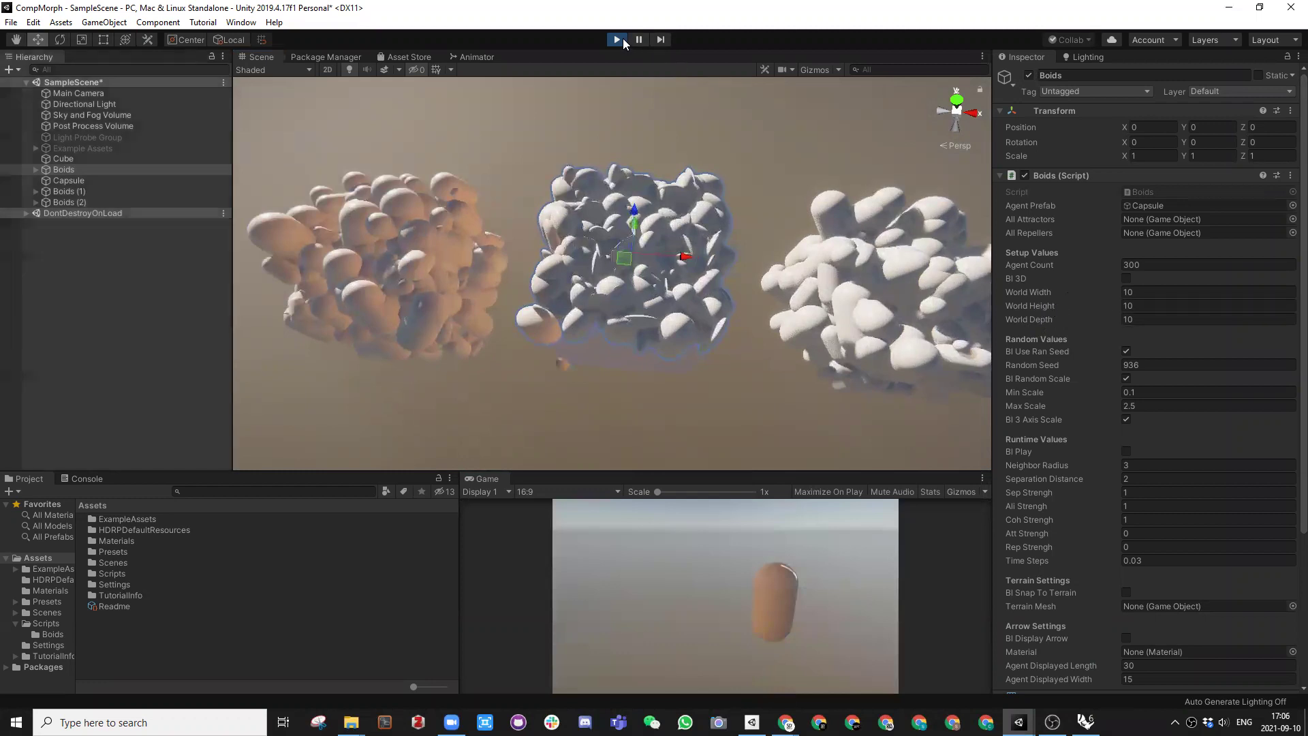
left_click(1145, 306)
type("0")
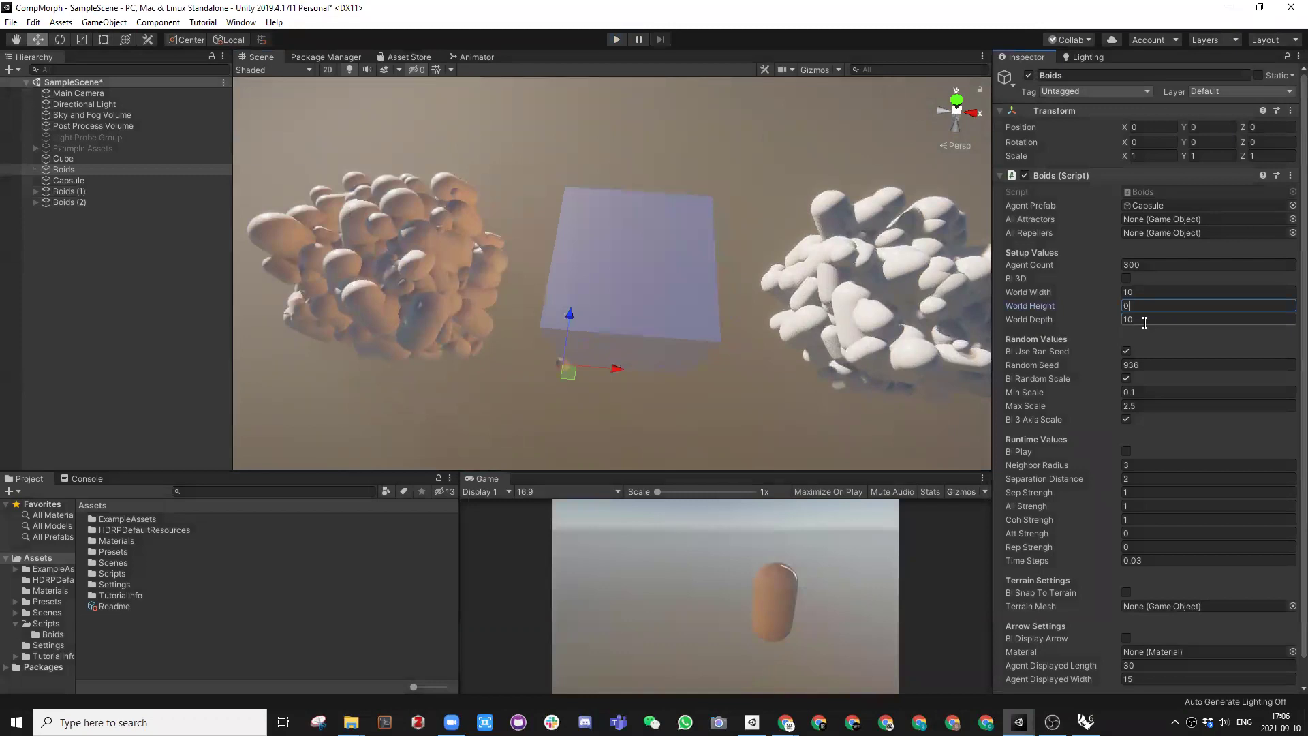
left_click(615, 39)
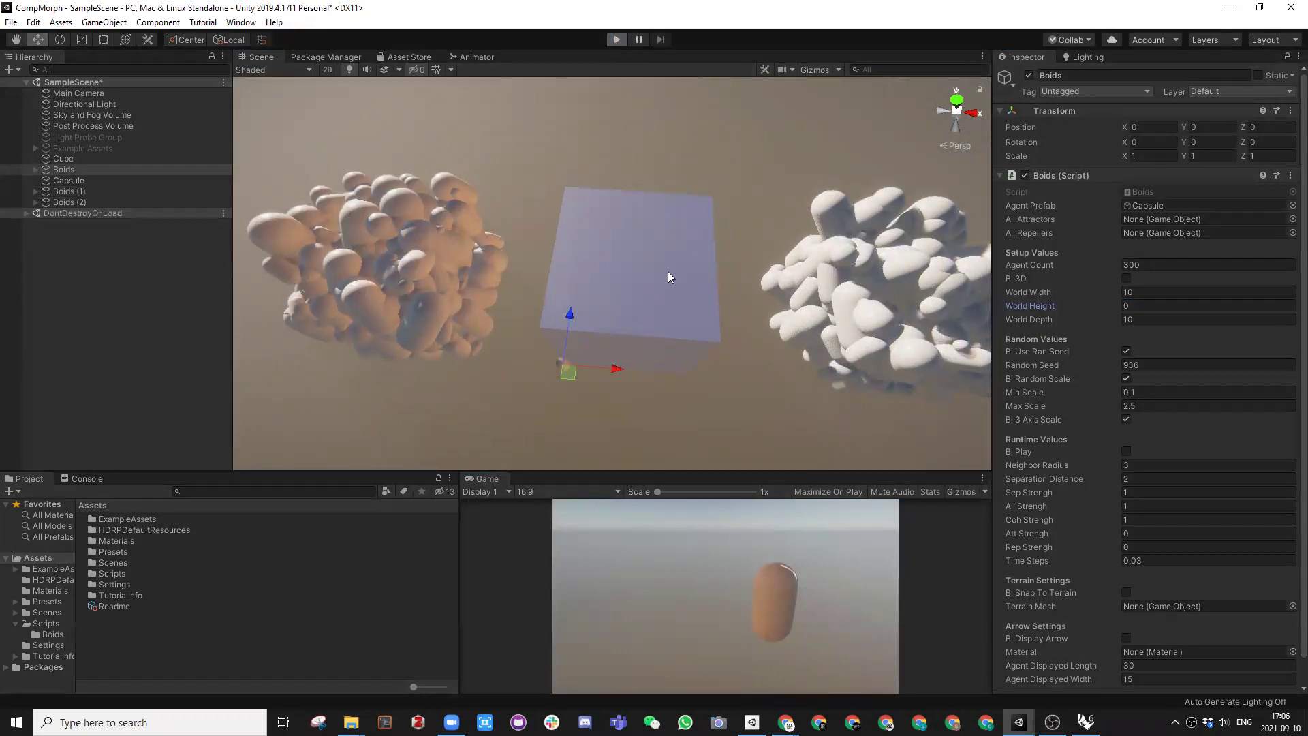
scroll(643, 342, "up", 3)
left_click_drag(637, 351, 610, 197, "alt")
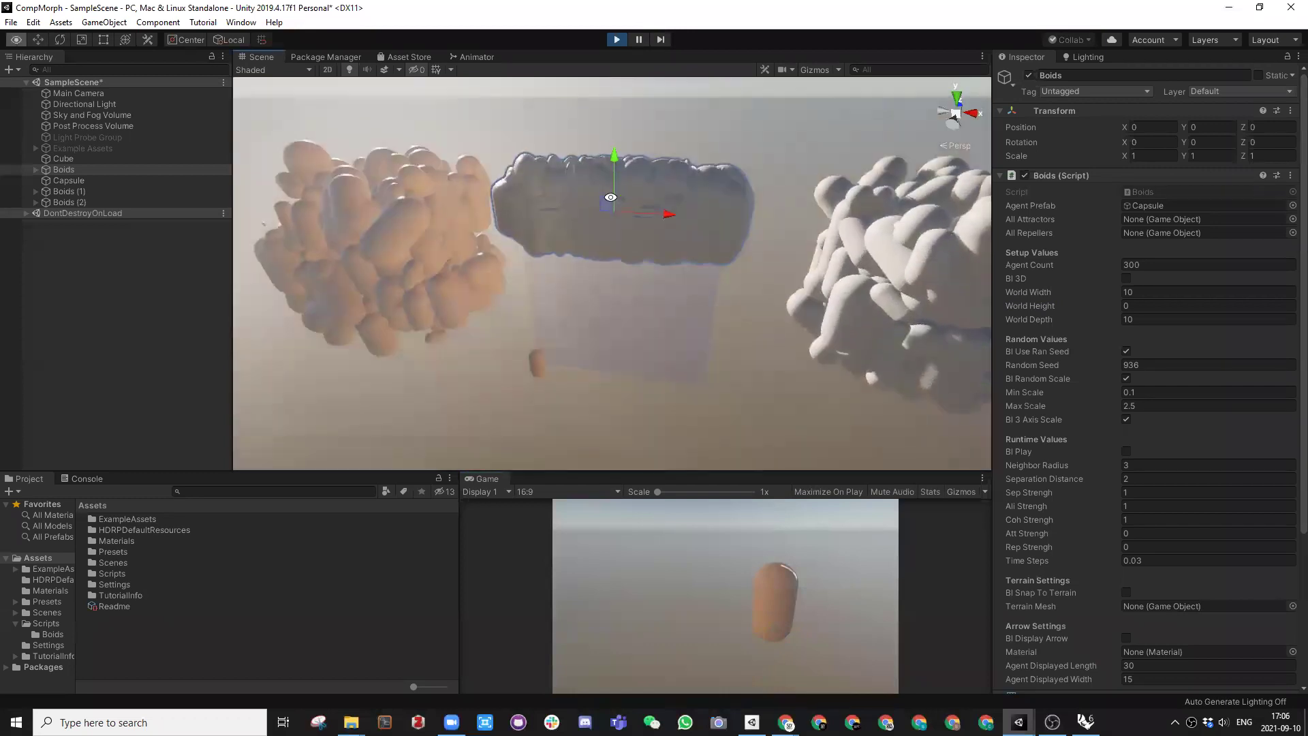
Step: Stop the scene, set the Boids' World Height to 10 and World Depth to 0, and run it again
left_click(617, 39)
left_click(1128, 306)
type("10")
left_click(1135, 318)
type("1")
key("BackSpace")
type("0")
left_click(618, 40)
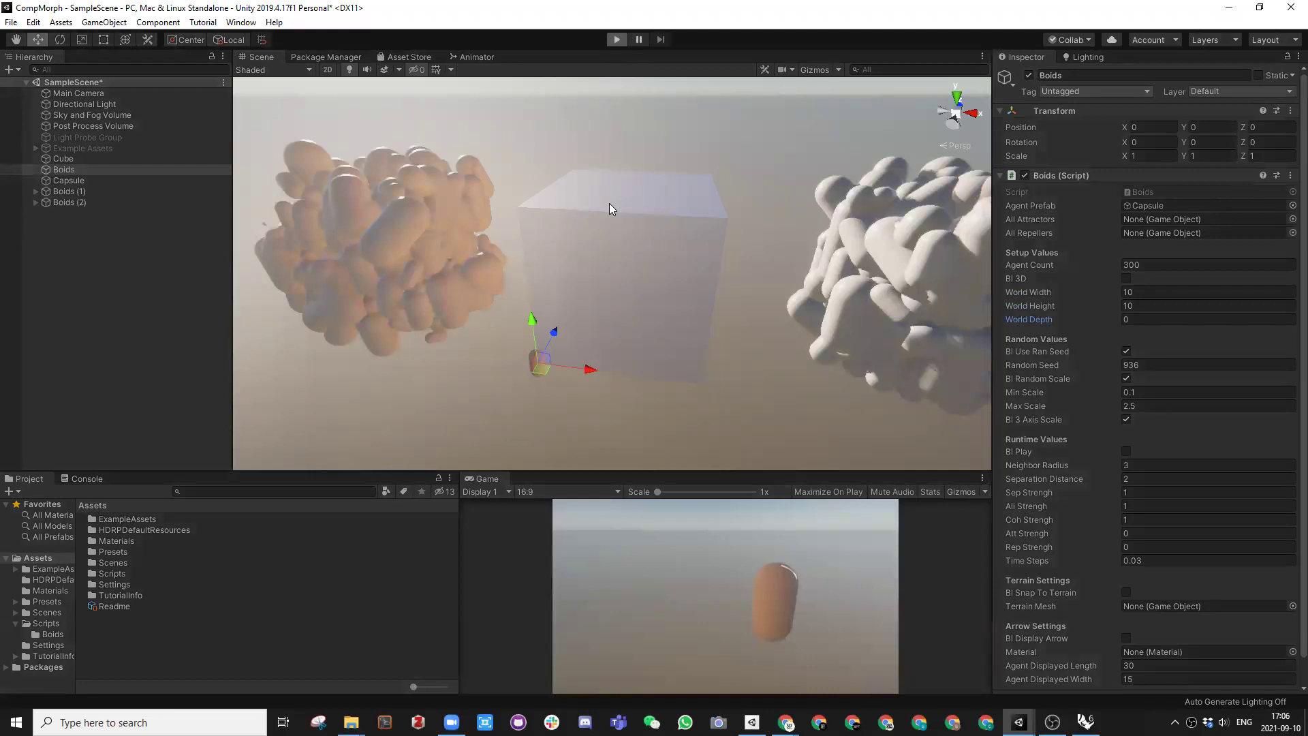
left_click_drag(609, 203, 547, 231, "alt")
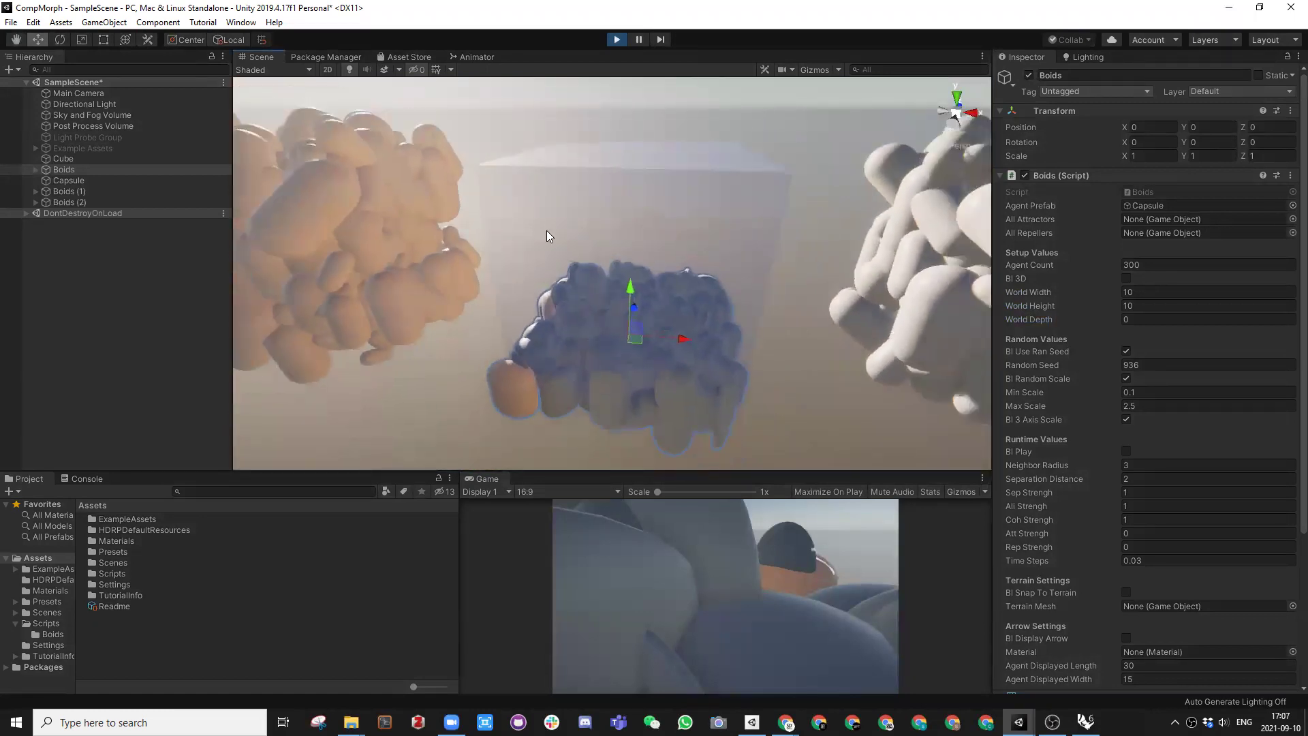
Step: Turn on Bl Play for the running Boids and examine the flock's movement from above and from the front
left_click(1127, 451)
left_click_drag(754, 353, 649, 371, "alt")
scroll(689, 263, "down", 4)
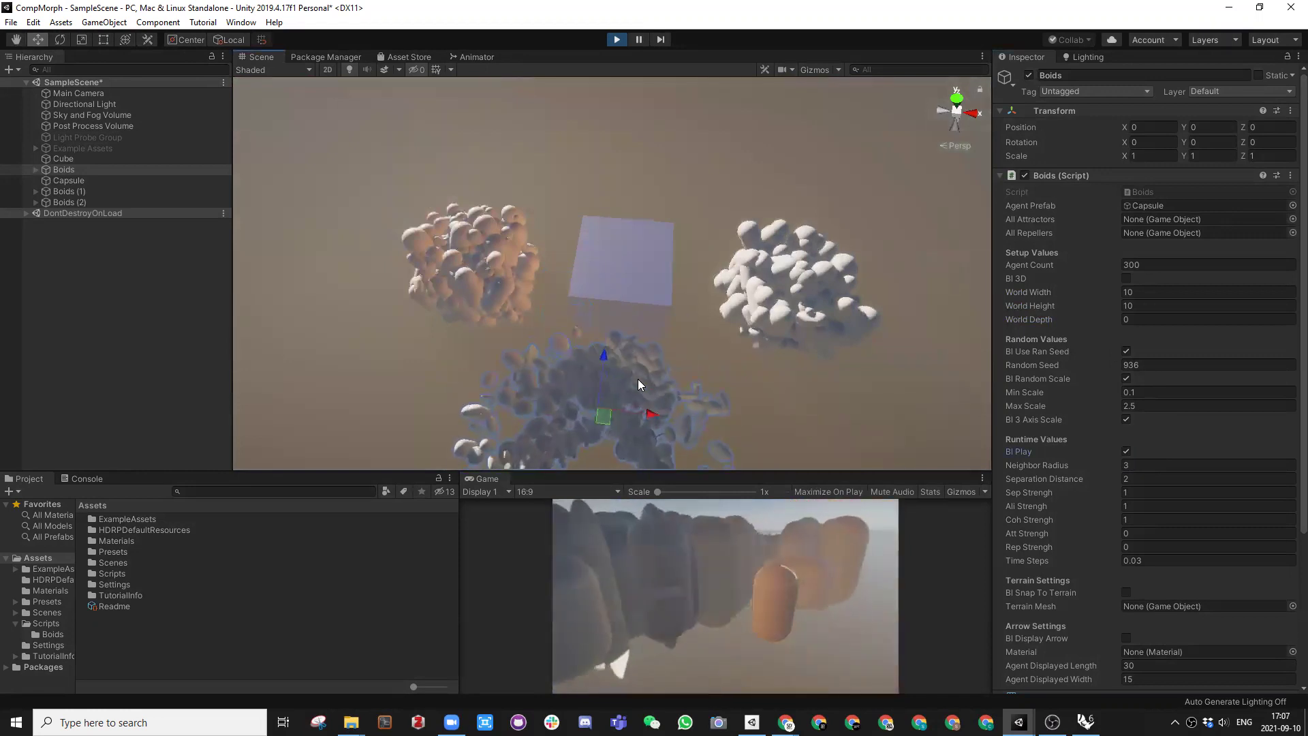
scroll(670, 330, "down", 6)
left_click_drag(658, 320, 632, 385, "alt")
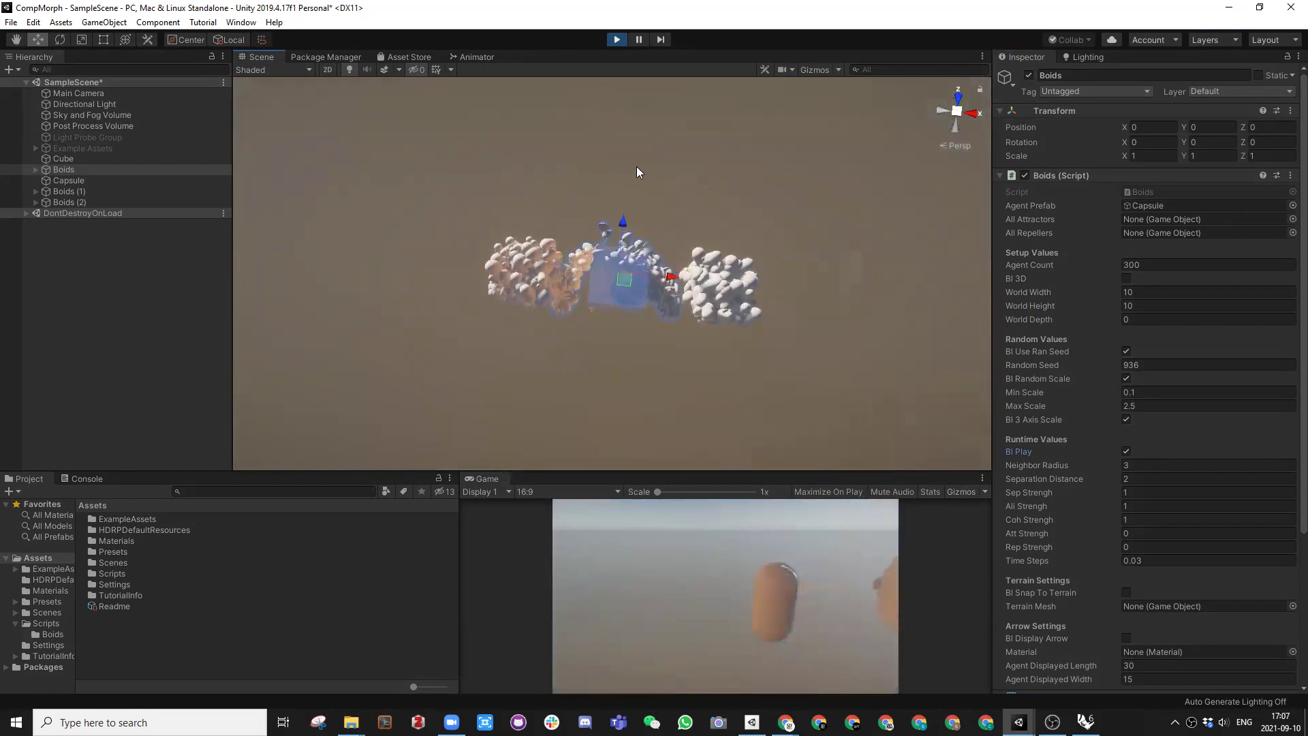
scroll(620, 259, "up", 2)
left_click_drag(624, 300, 624, 112, "alt")
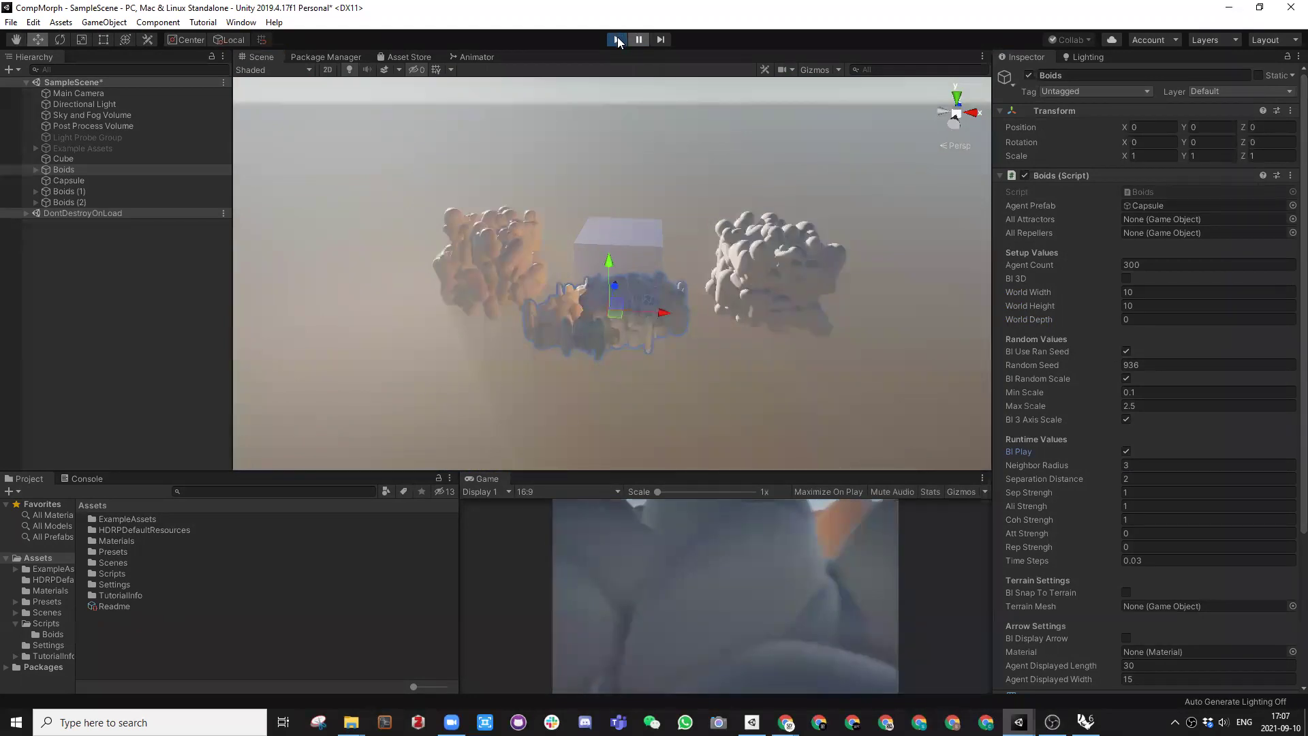
Step: Stop the running scene and enable Bl 3D in the Boids' setup values
left_click(617, 42)
scroll(634, 300, "up", 3)
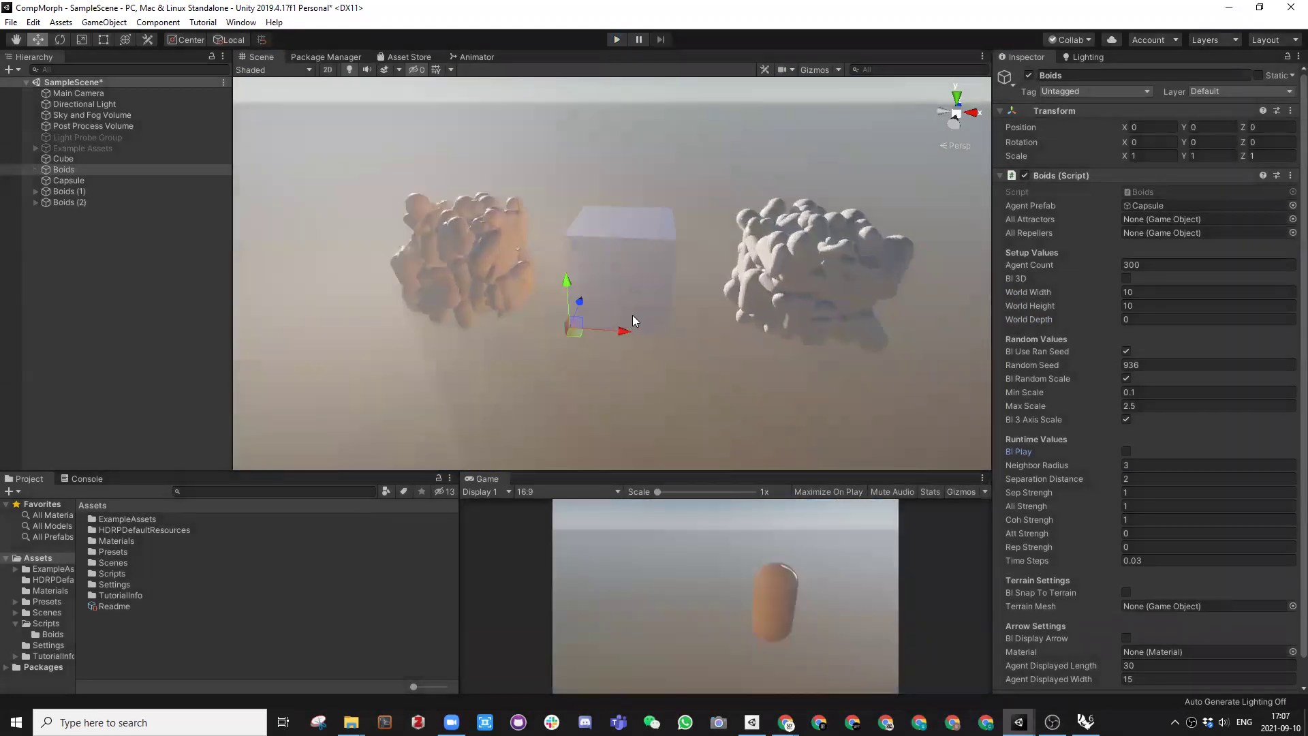
left_click(1125, 278)
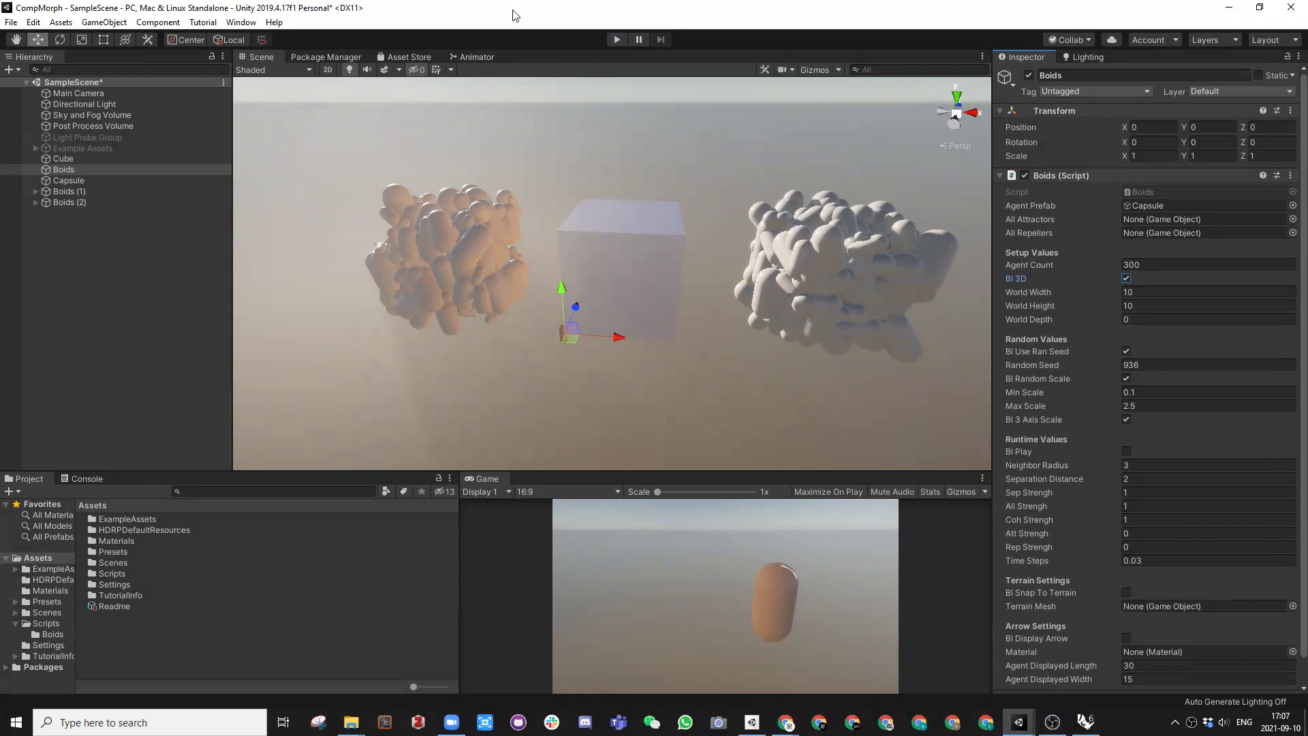
Step: Switch to Rhino and start a new document with no template, without saving the changes to TestExport6
double_click(664, 15)
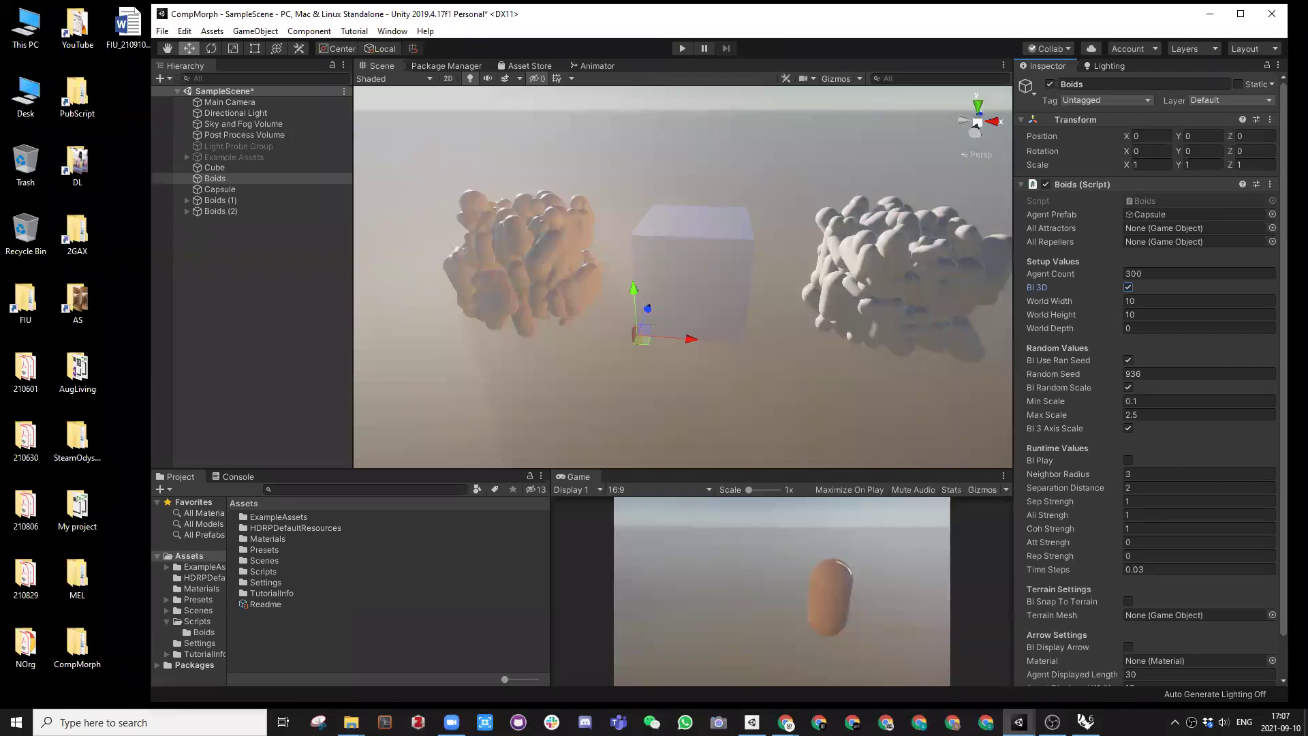
key("alt+Tab")
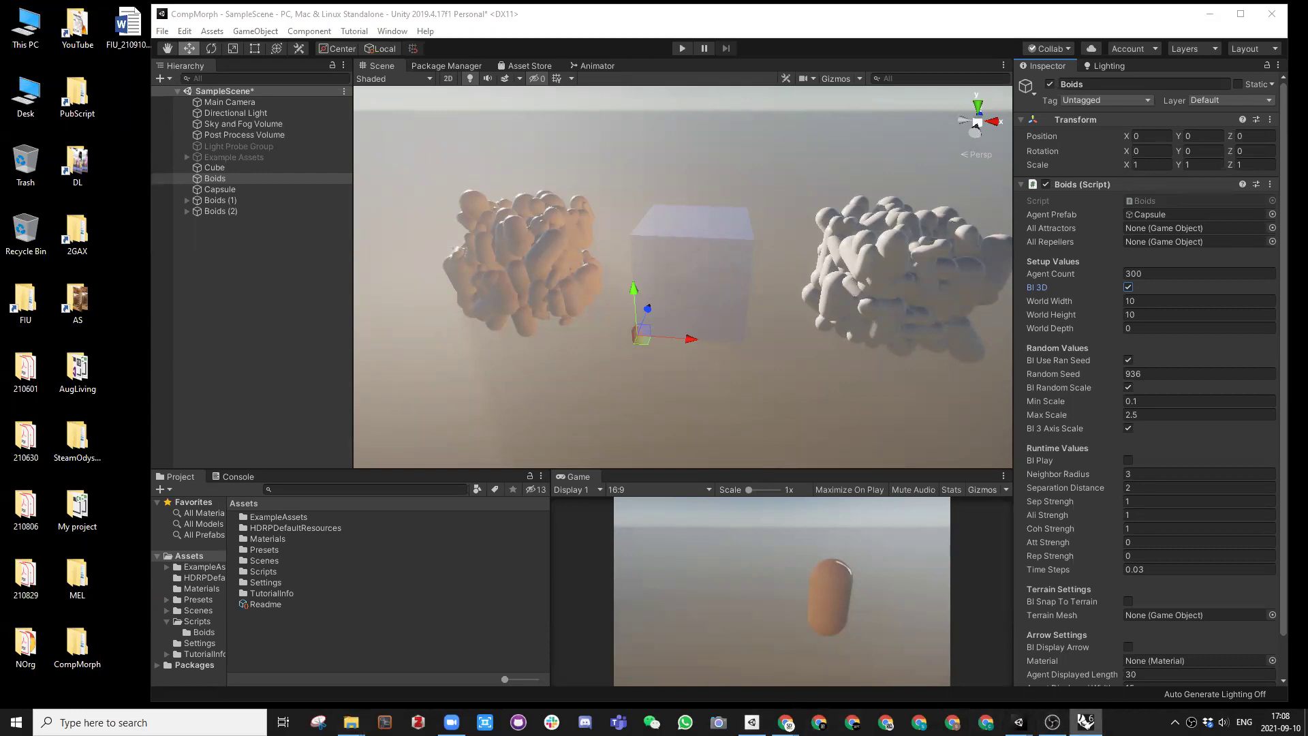
left_click(1085, 721)
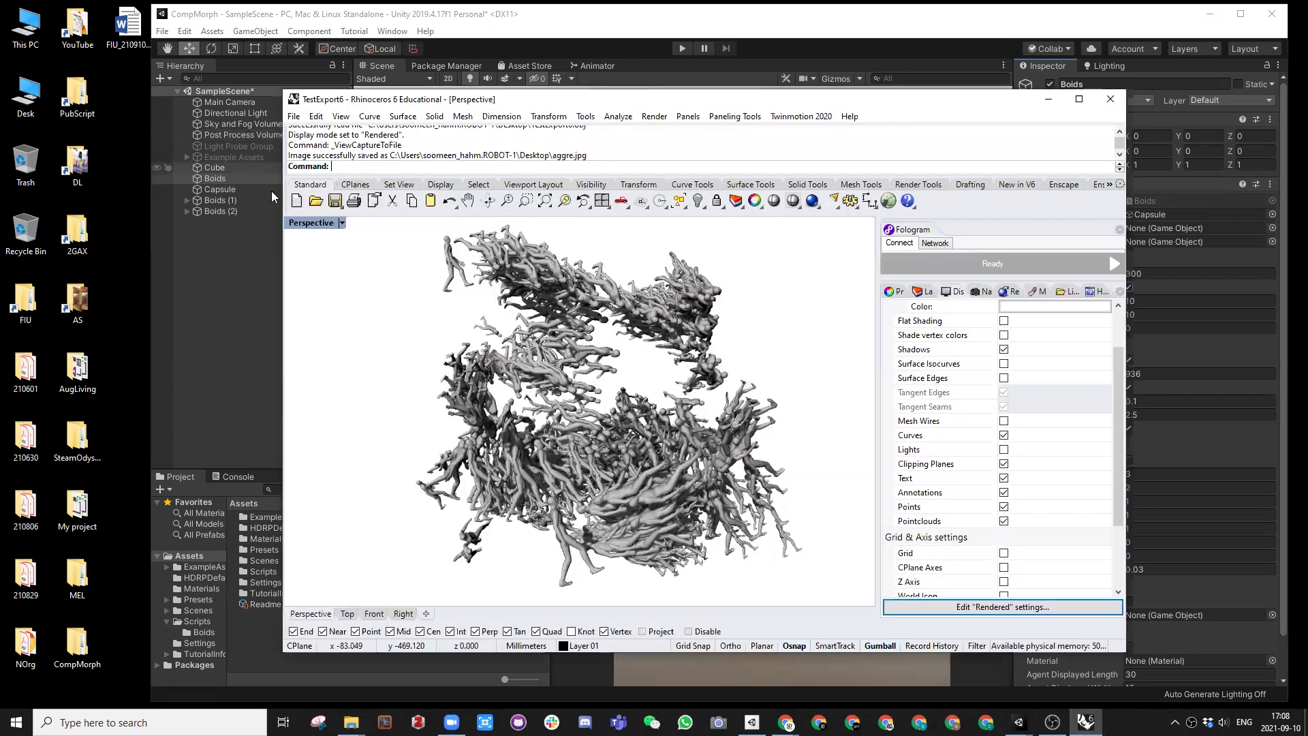
left_click(297, 201)
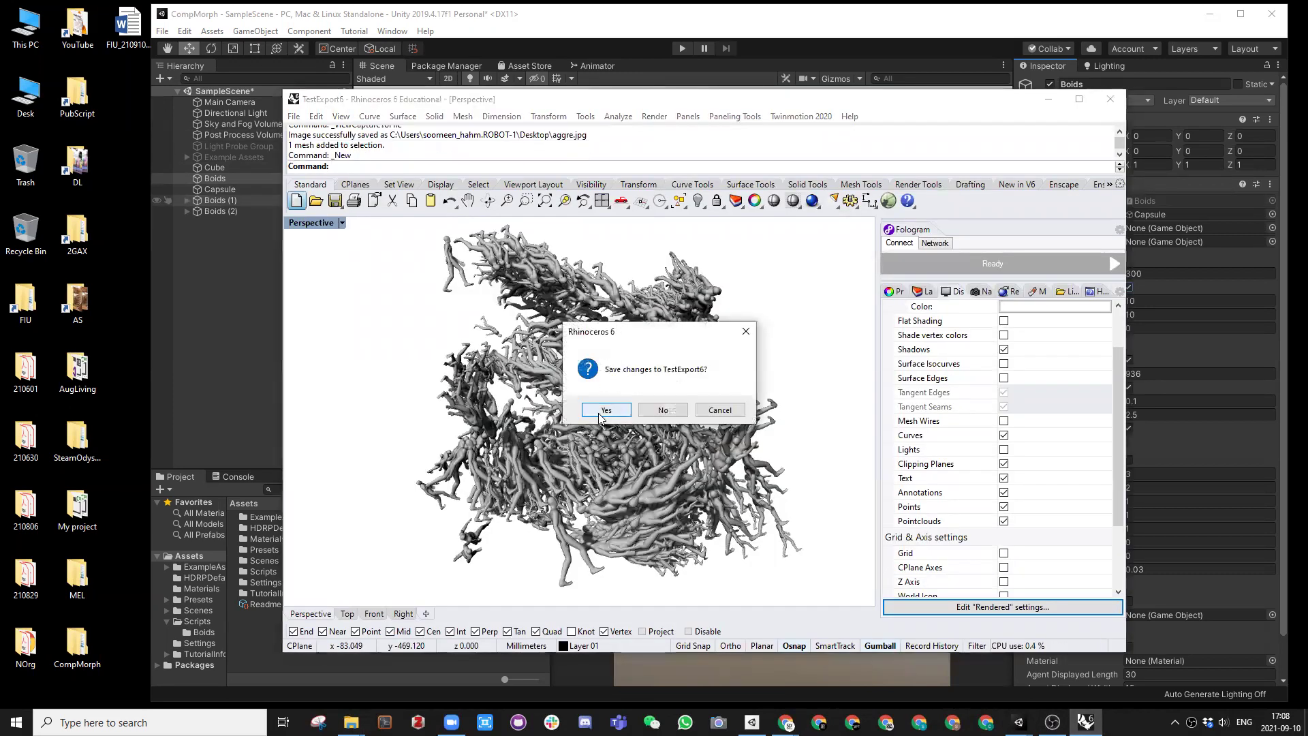
left_click(671, 413)
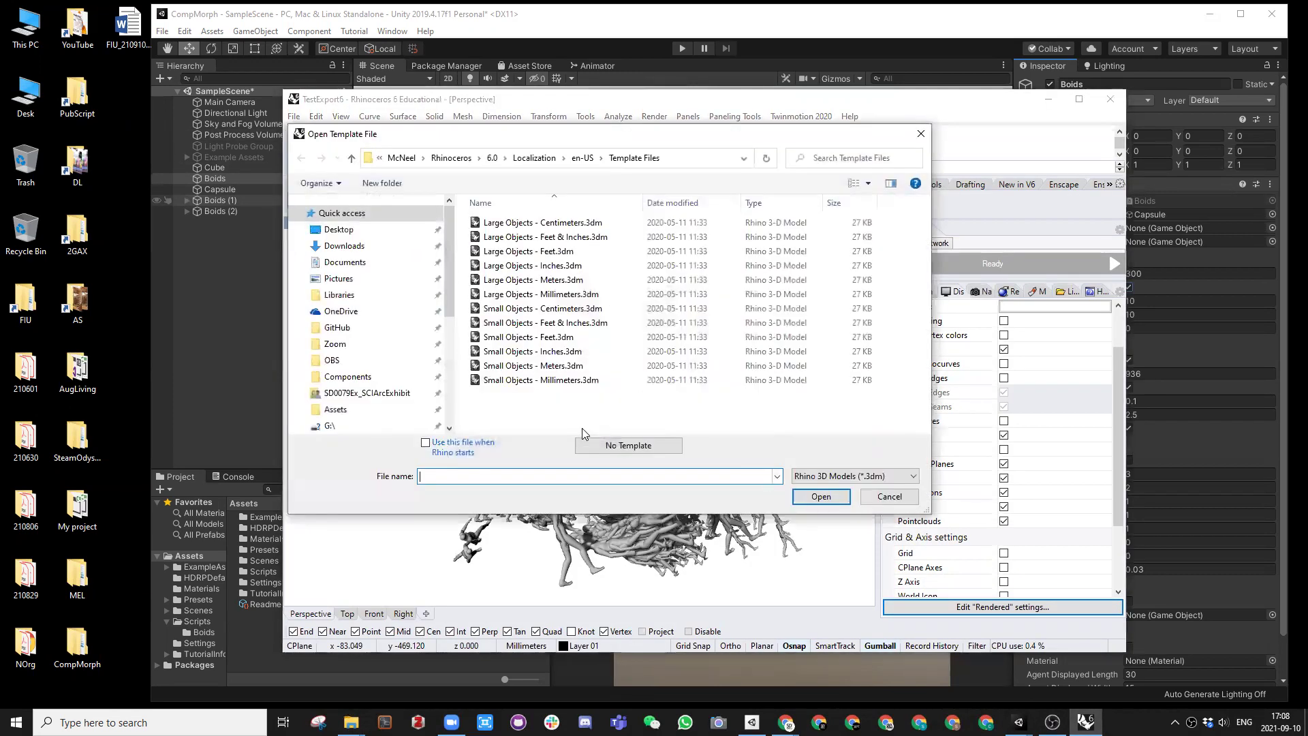
left_click(594, 447)
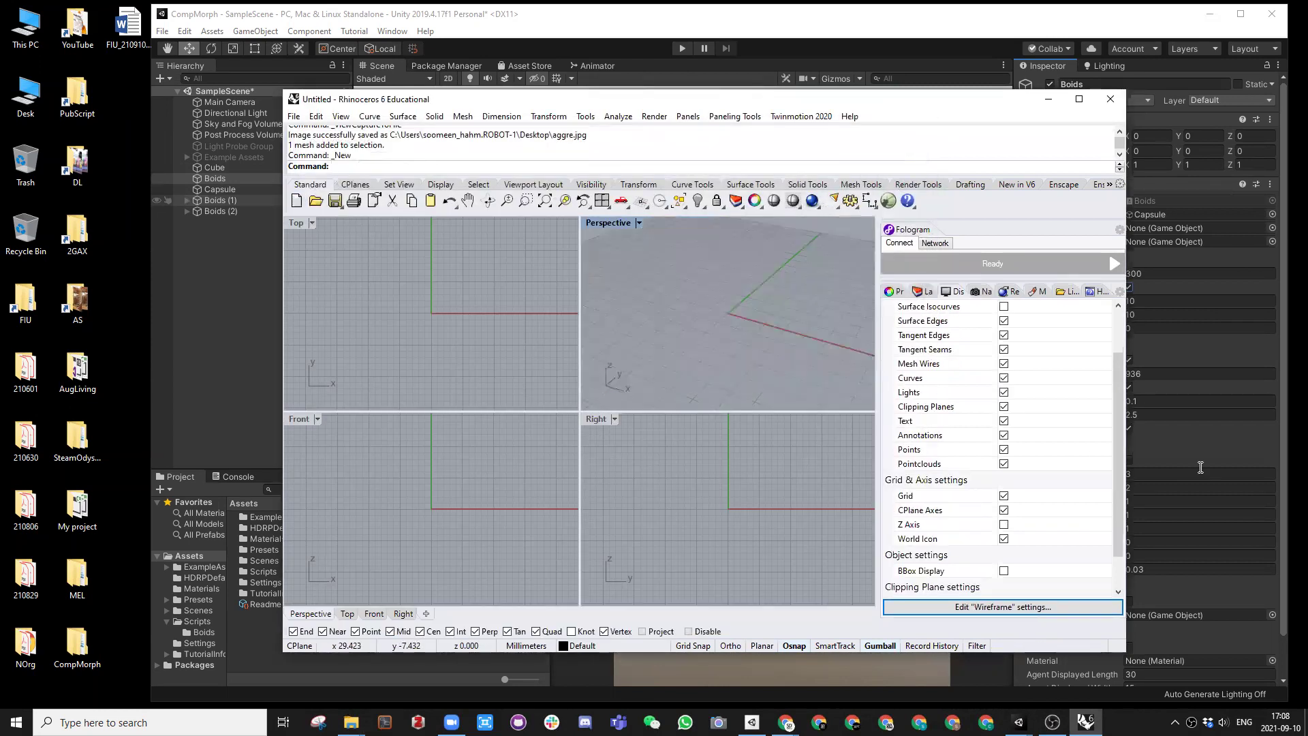
Step: Open Walk_metre.obj in Rhino and show the walking figure in a maximized Perspective view in Shaded mode
left_click_drag(1307, 477, 670, 296)
left_click(1043, 364)
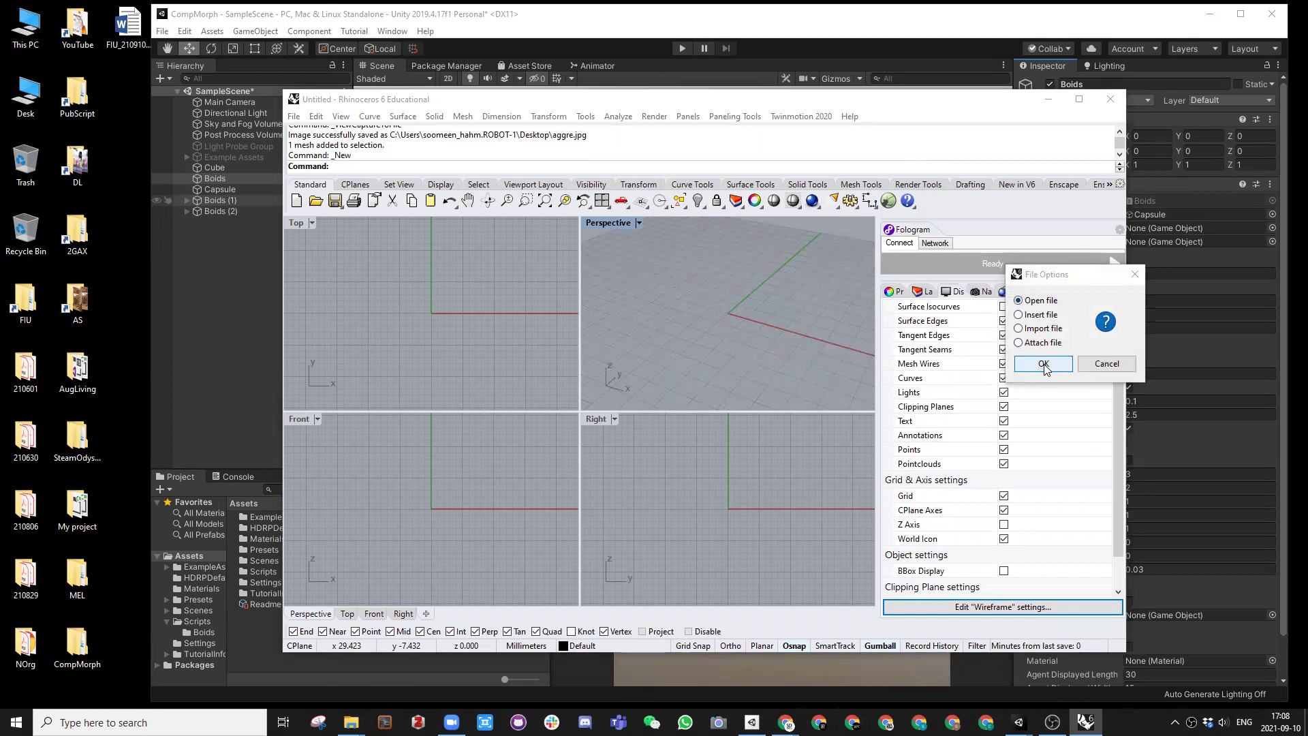
left_click(614, 223)
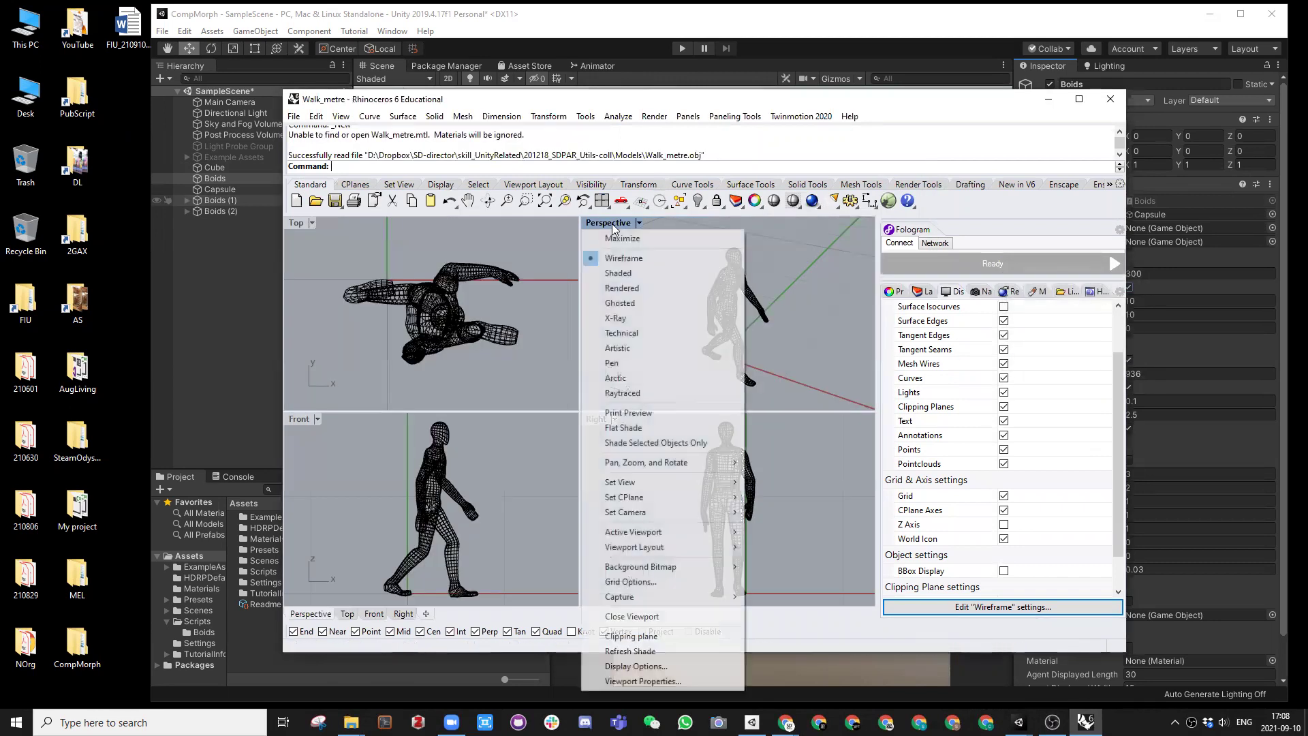
left_click(620, 273)
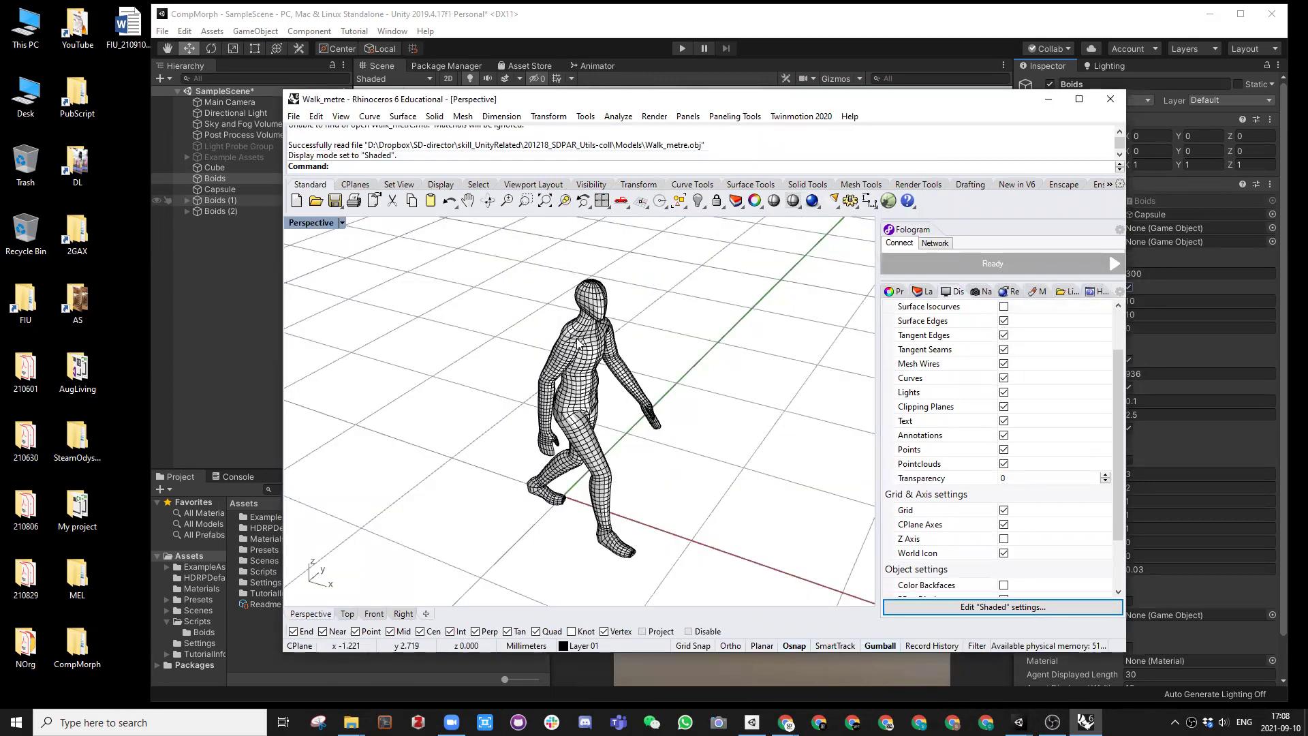
right_click_drag(531, 409, 593, 404)
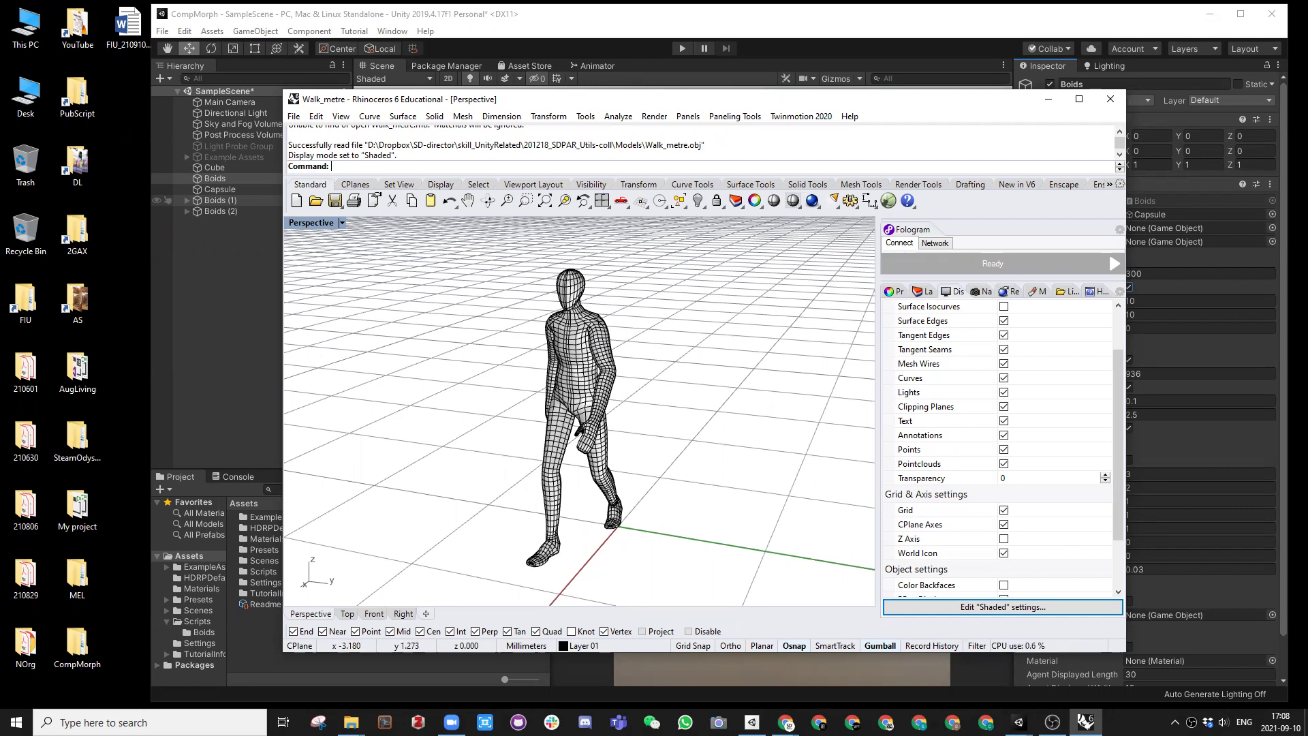
Step: Select the walking figure's mesh in the Perspective view
left_click_drag(626, 96, 670, 91)
left_click(631, 316)
left_click(338, 111)
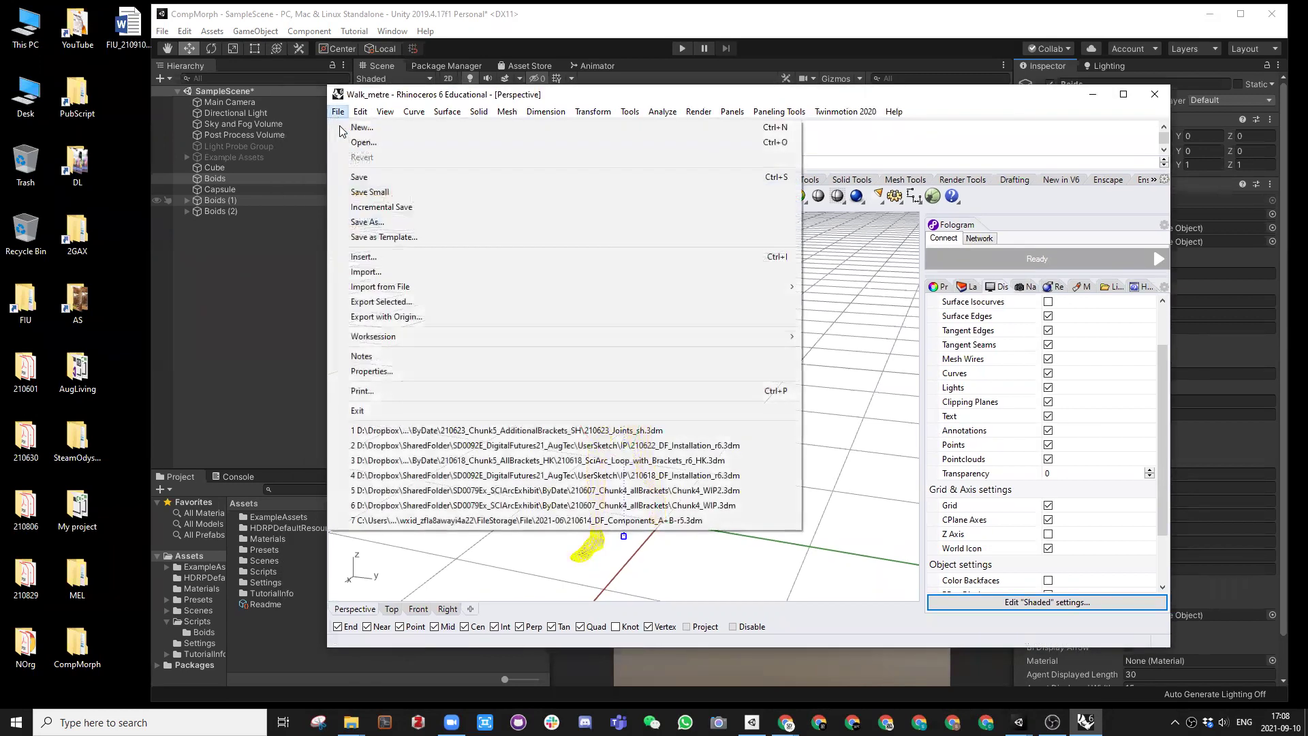
left_click(401, 409)
left_click(727, 417)
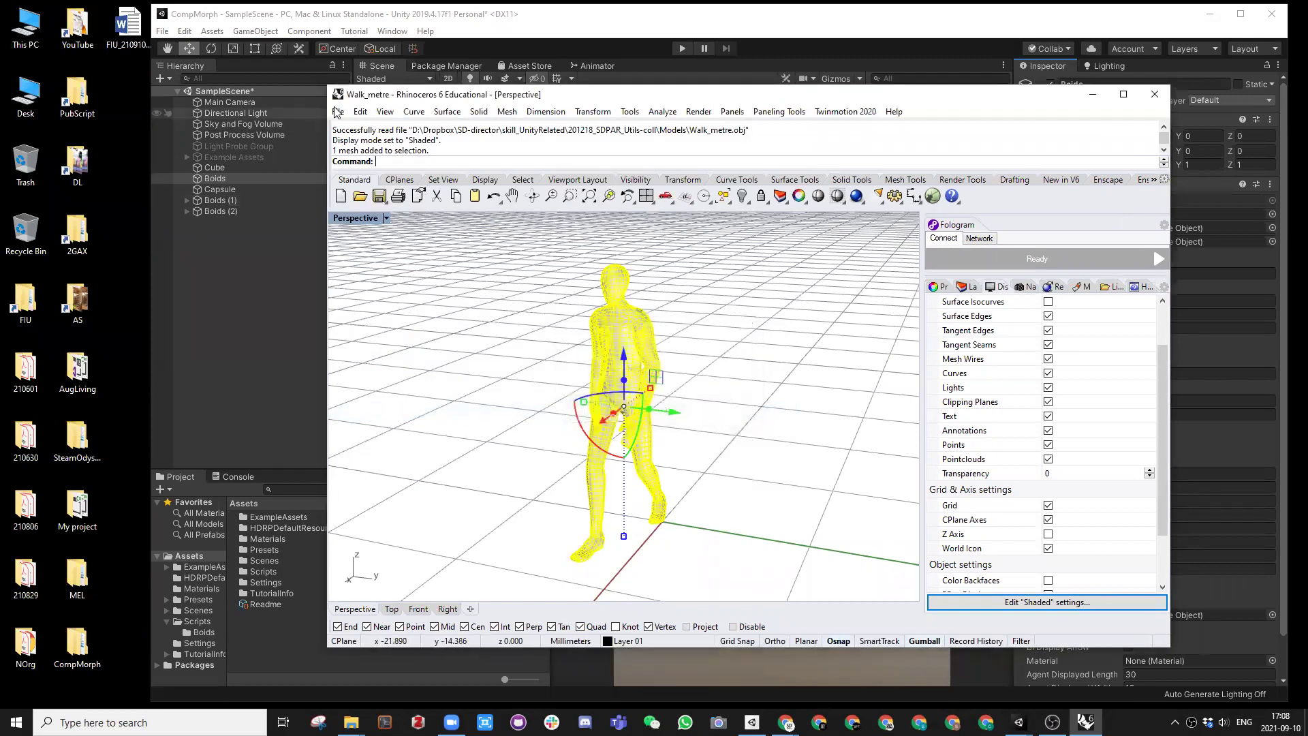
Step: Export the selected figure mesh to the Desktop in OBJ format as Sample.obj, accepting the default export options
left_click(337, 111)
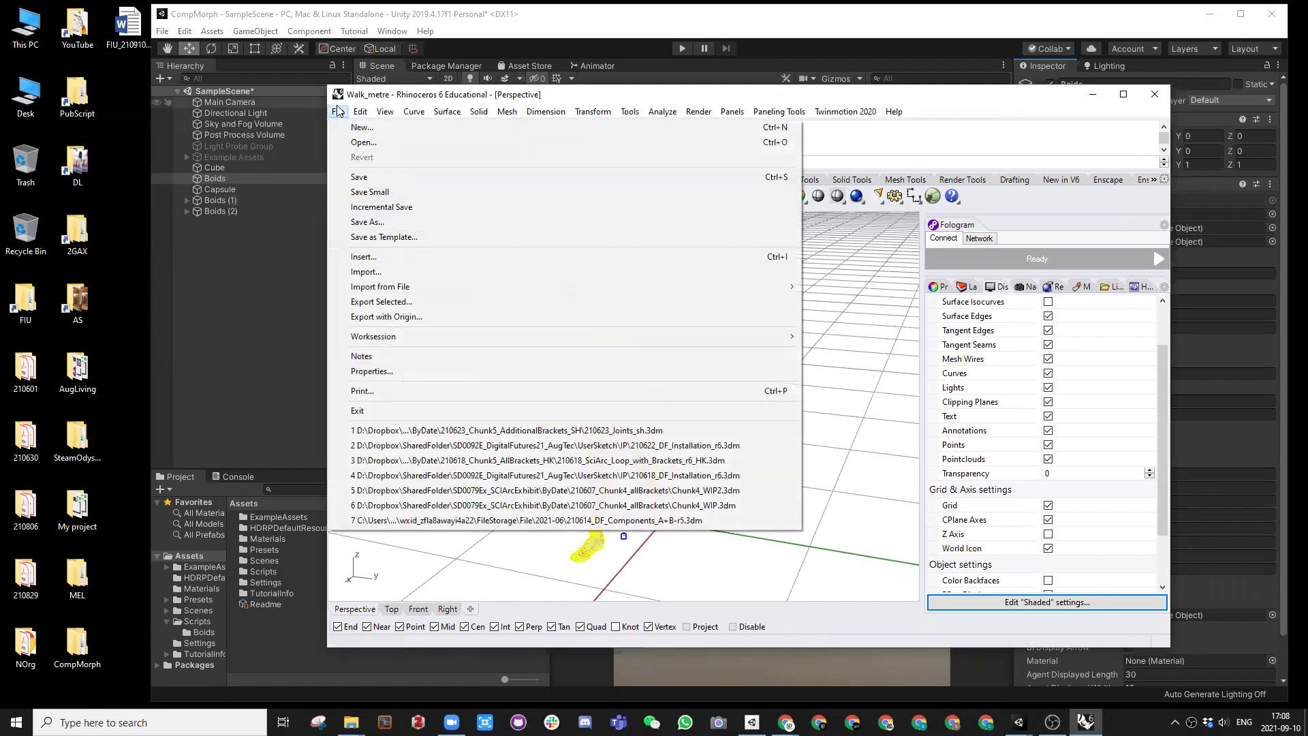
left_click(414, 301)
left_click(484, 435)
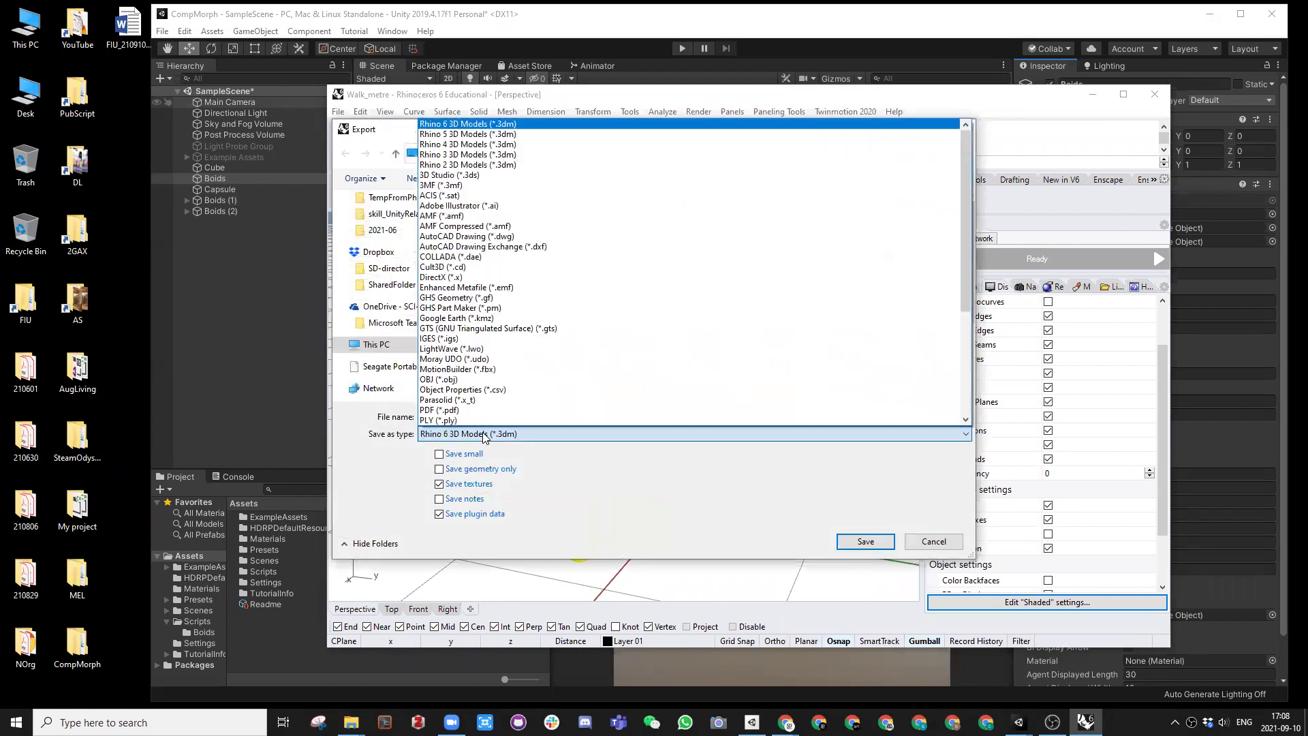
left_click(443, 379)
left_click(465, 416)
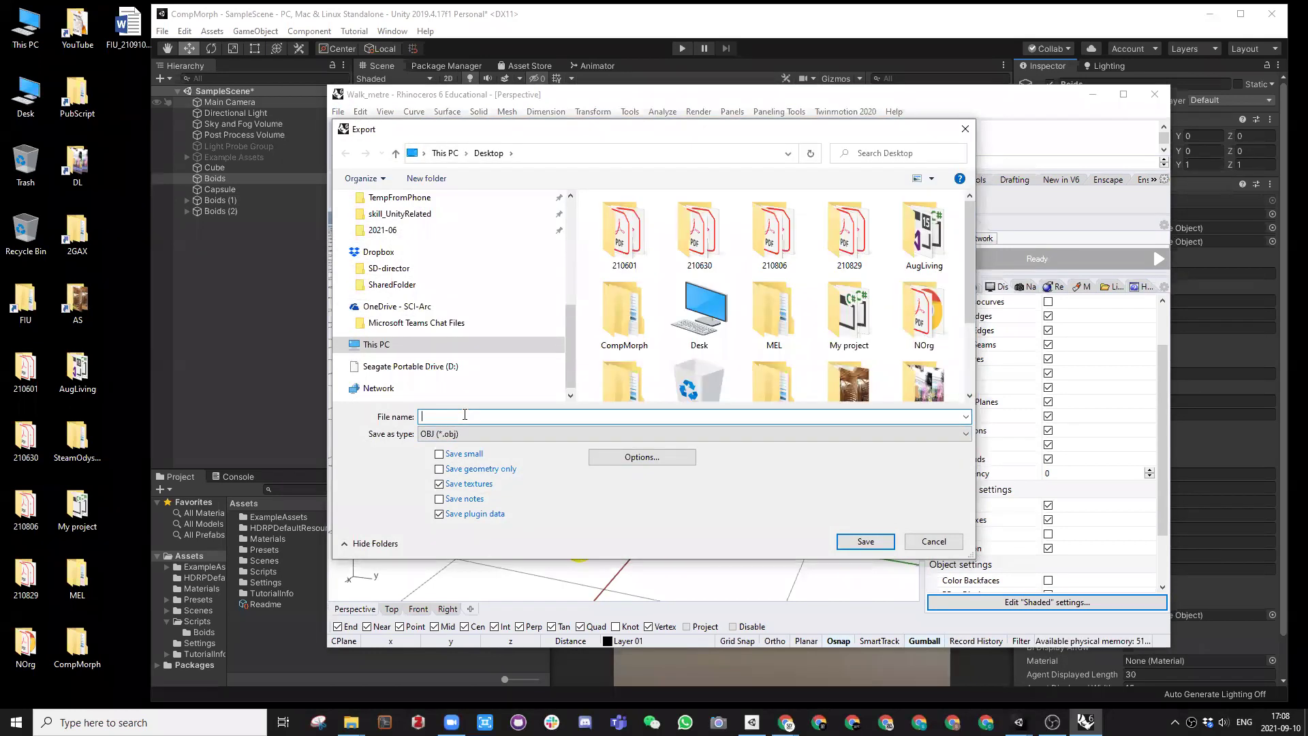
key("Return")
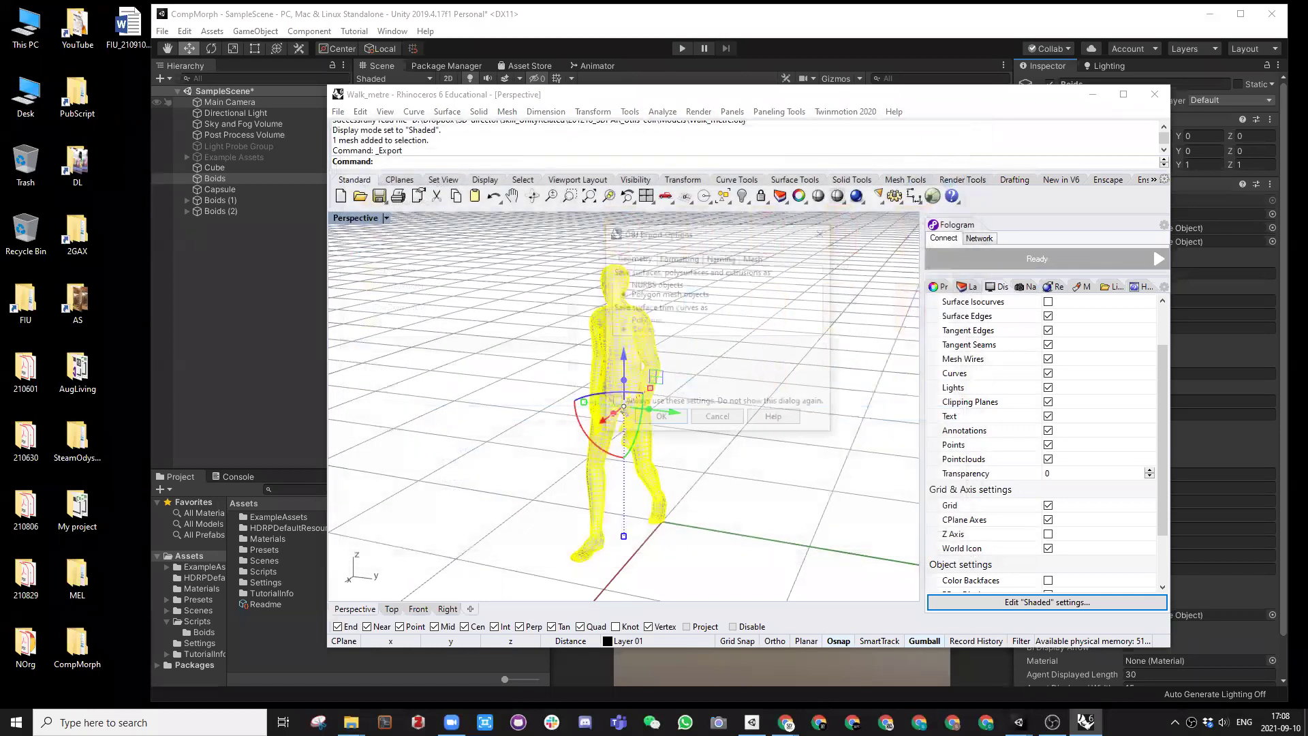
left_click(642, 423)
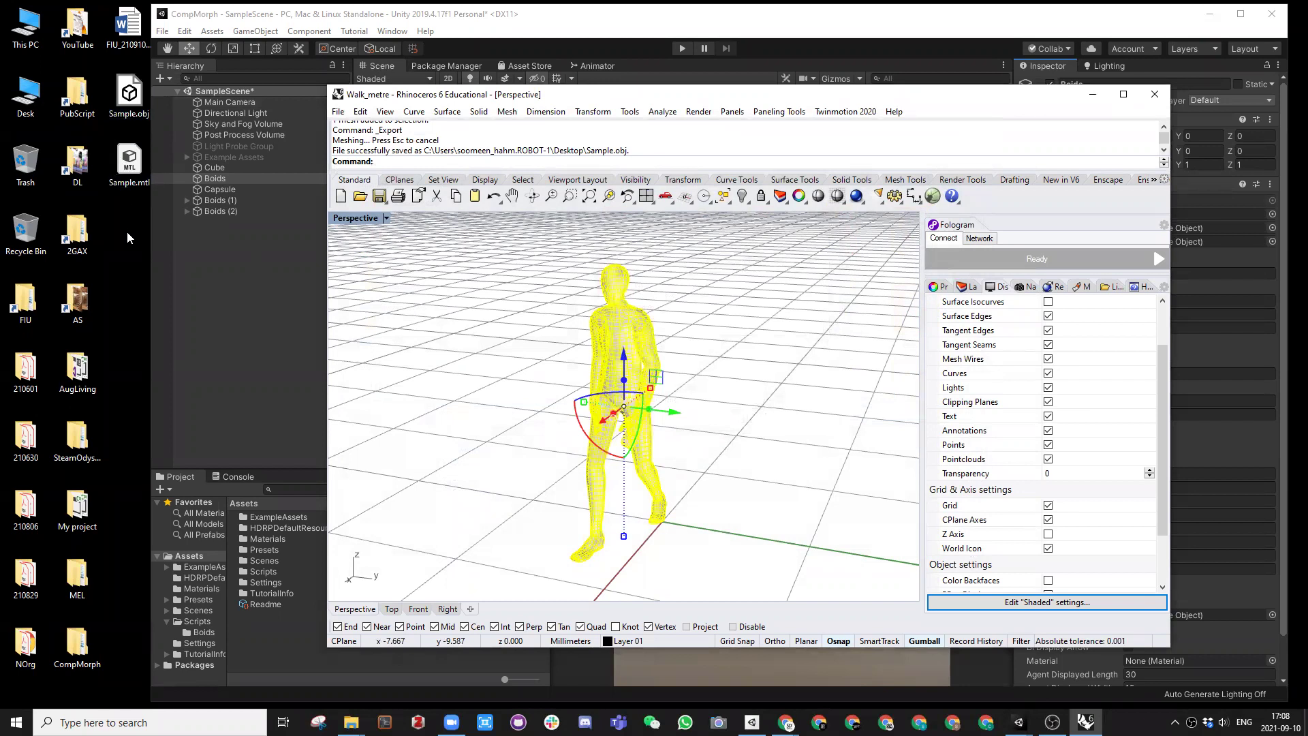
Step: Minimize Rhino, switch back to Unity, and place its window clear of the exported files on the desktop
left_click_drag(556, 98, 582, 119)
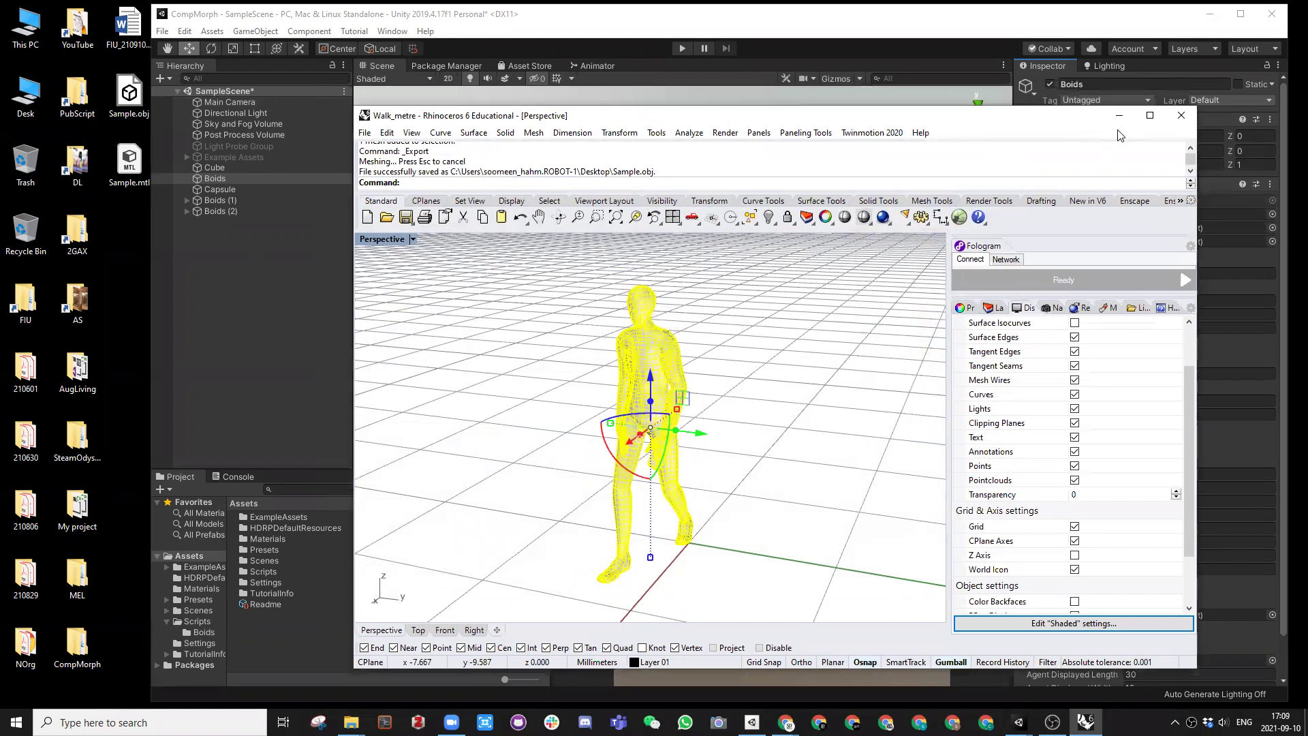
left_click(1121, 117)
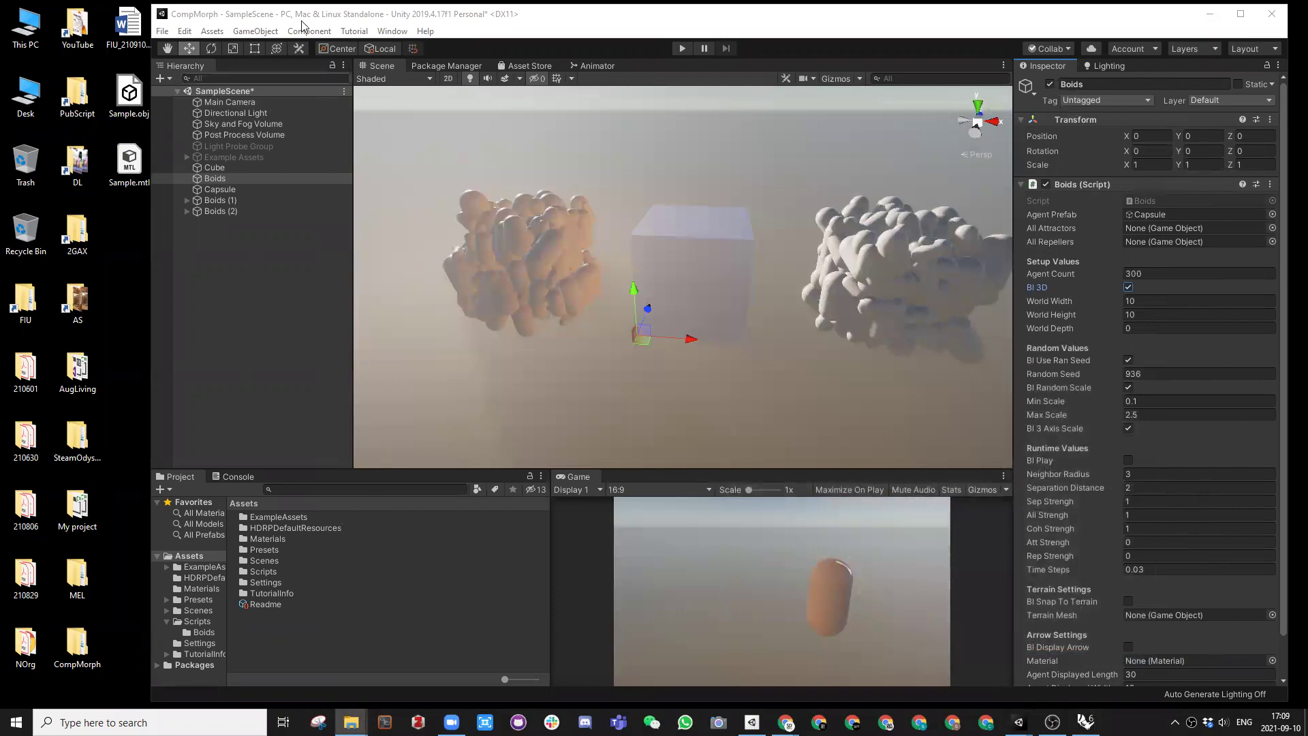
mouse_move(292, 14)
left_mouse_down()
mouse_move(320, 18)
mouse_move(311, 11)
left_mouse_up()
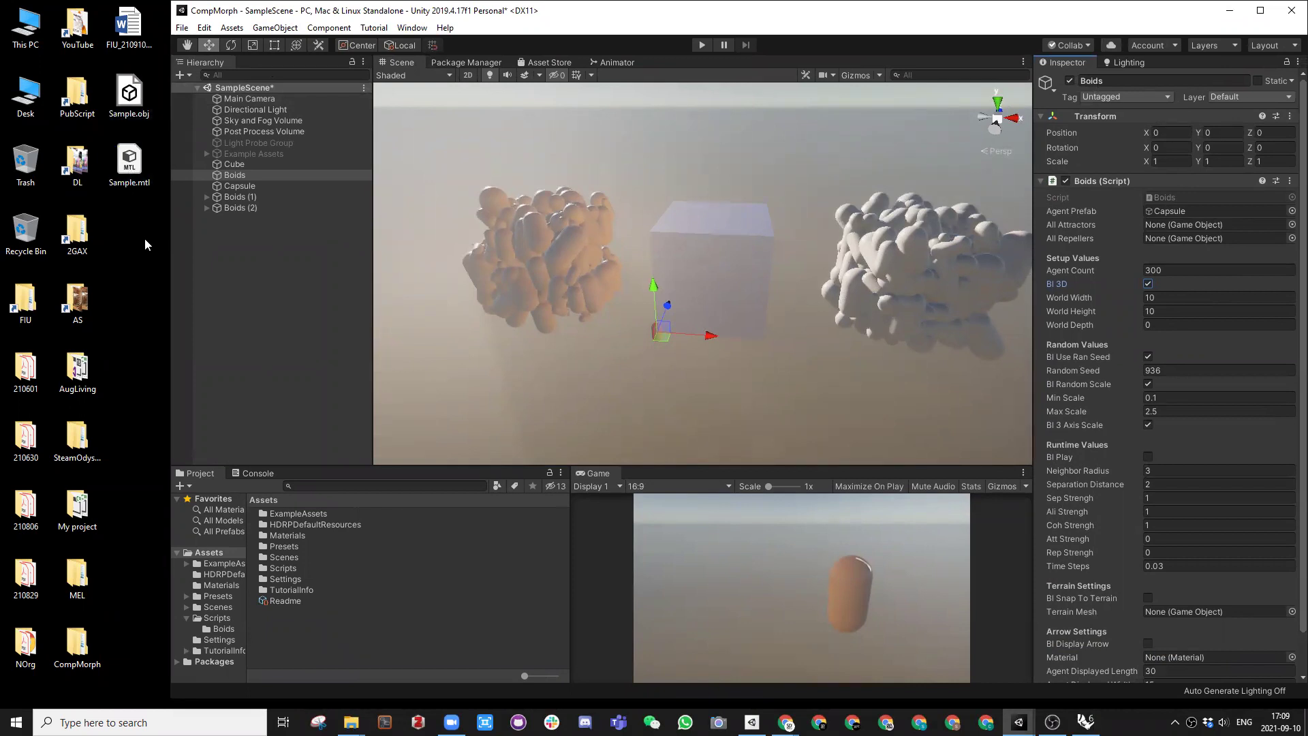
Step: Create a folder named Models in the project's Assets and open it
right_click(276, 635)
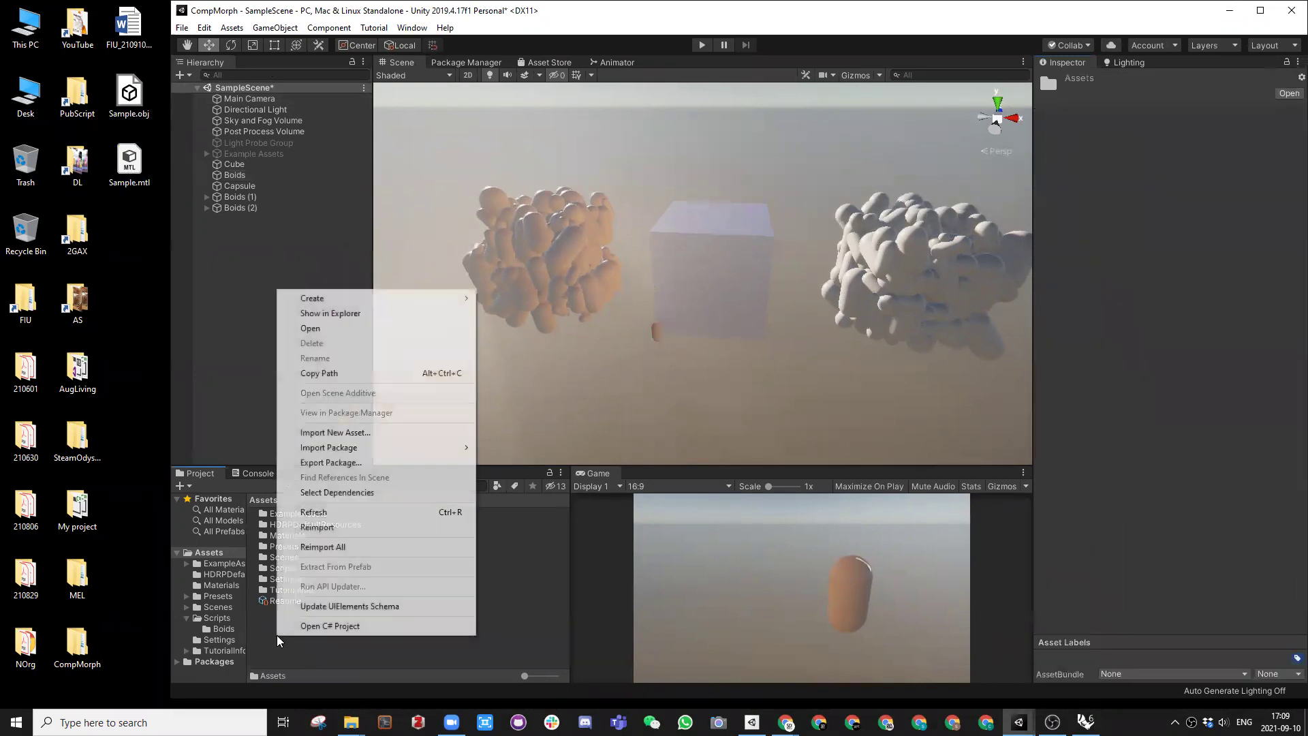
mouse_move(338, 302)
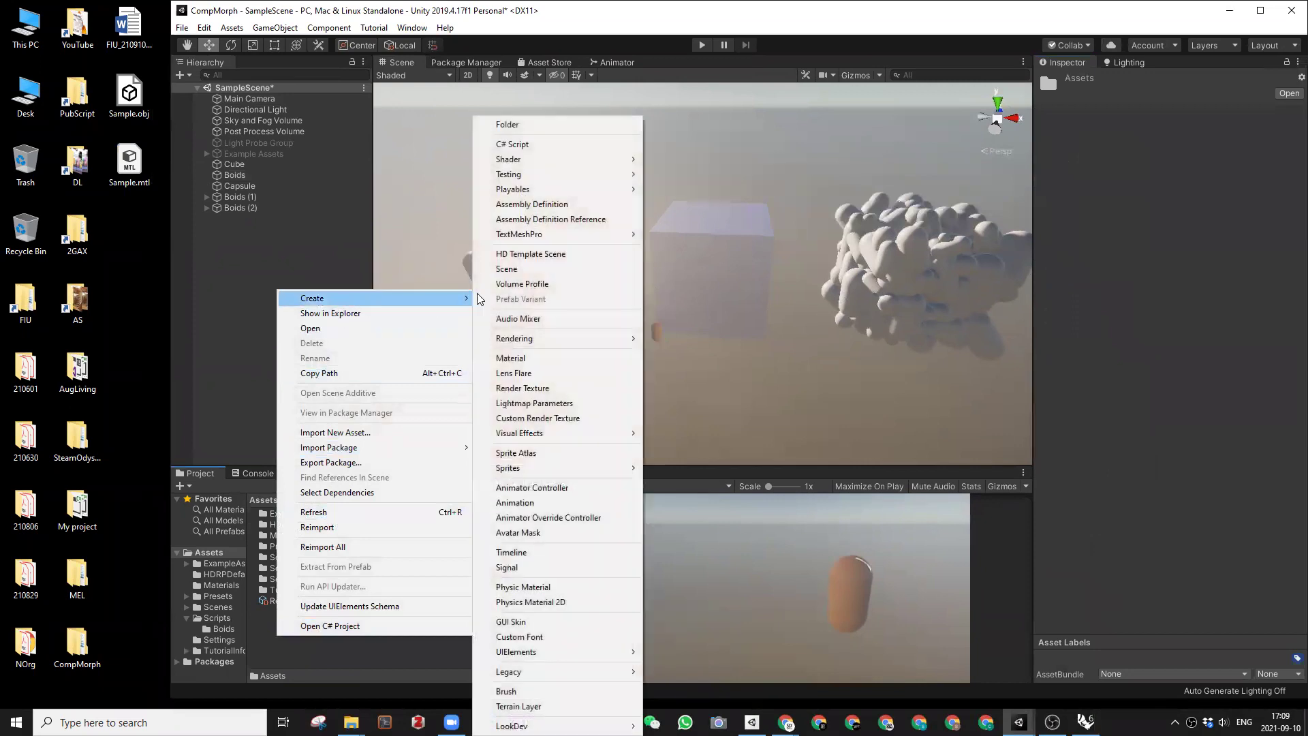
left_click(526, 129)
type("Models")
key("Return")
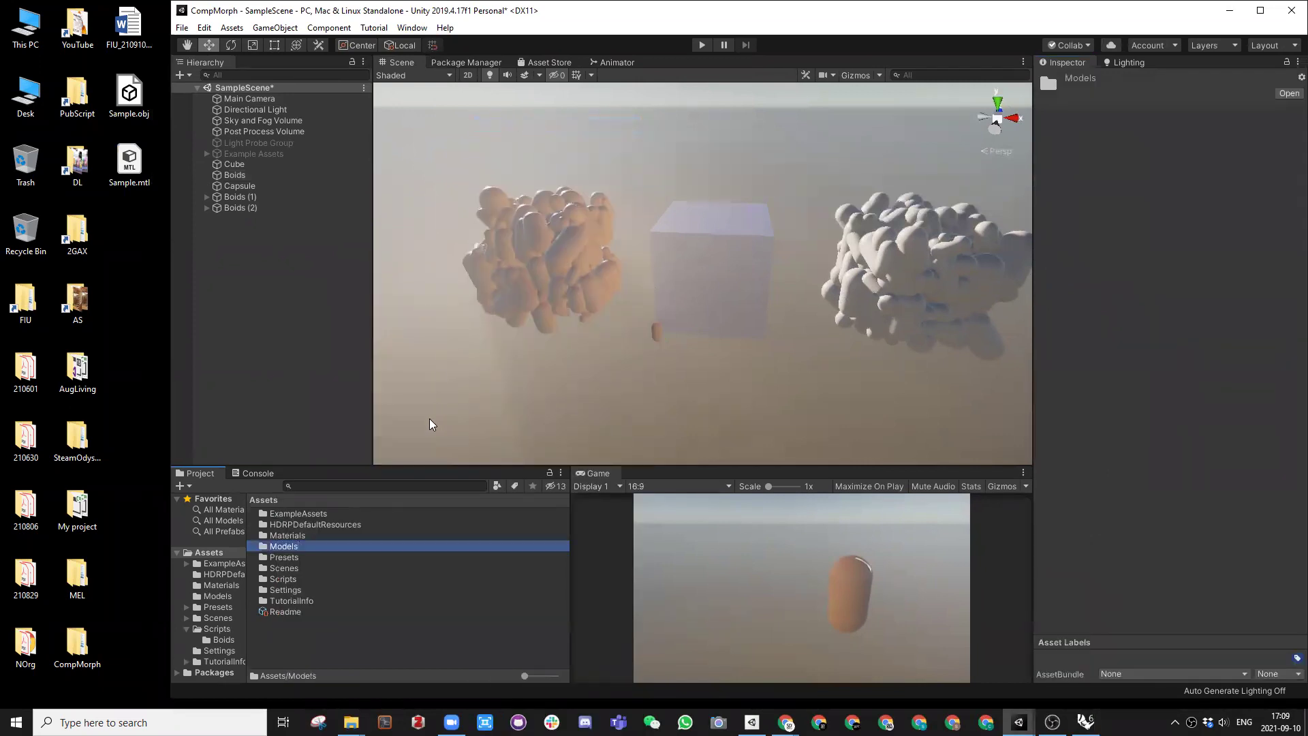
double_click(295, 551)
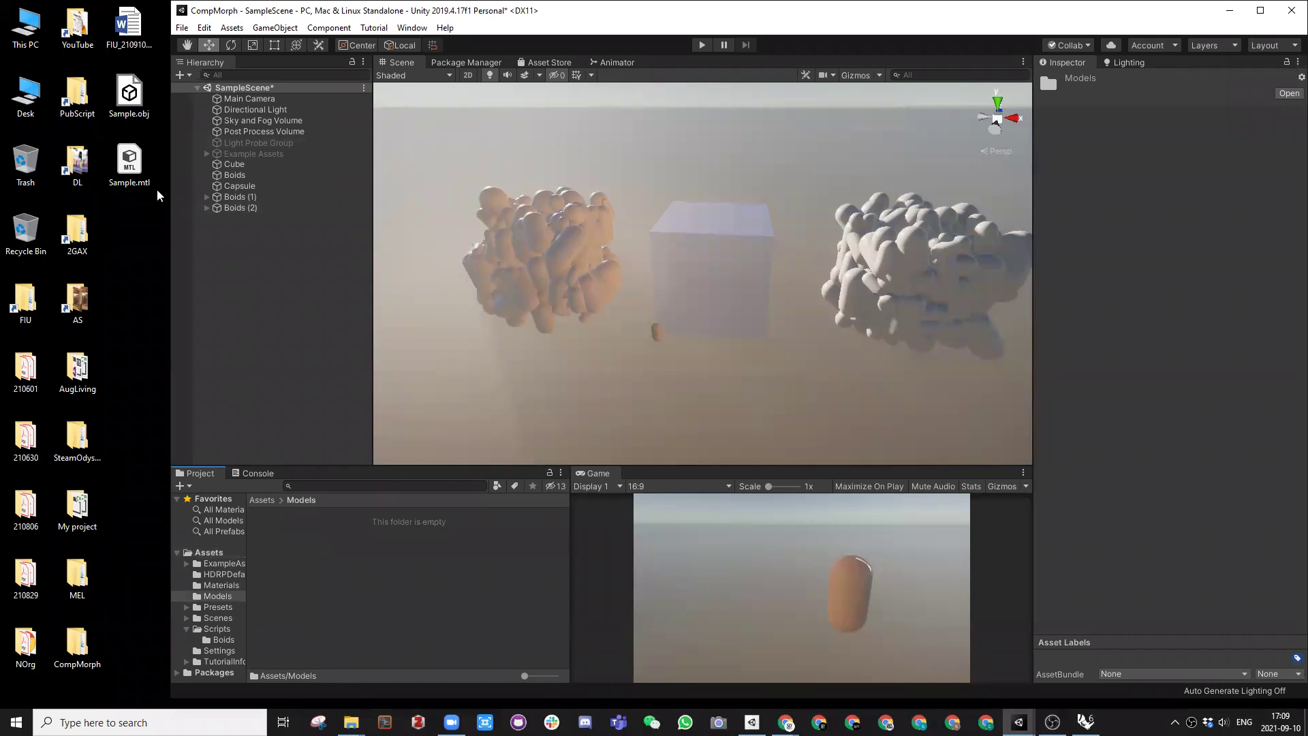
Step: Import Sample.obj and Sample.mtl from the desktop into the project's Models folder
left_click_drag(143, 207, 113, 86)
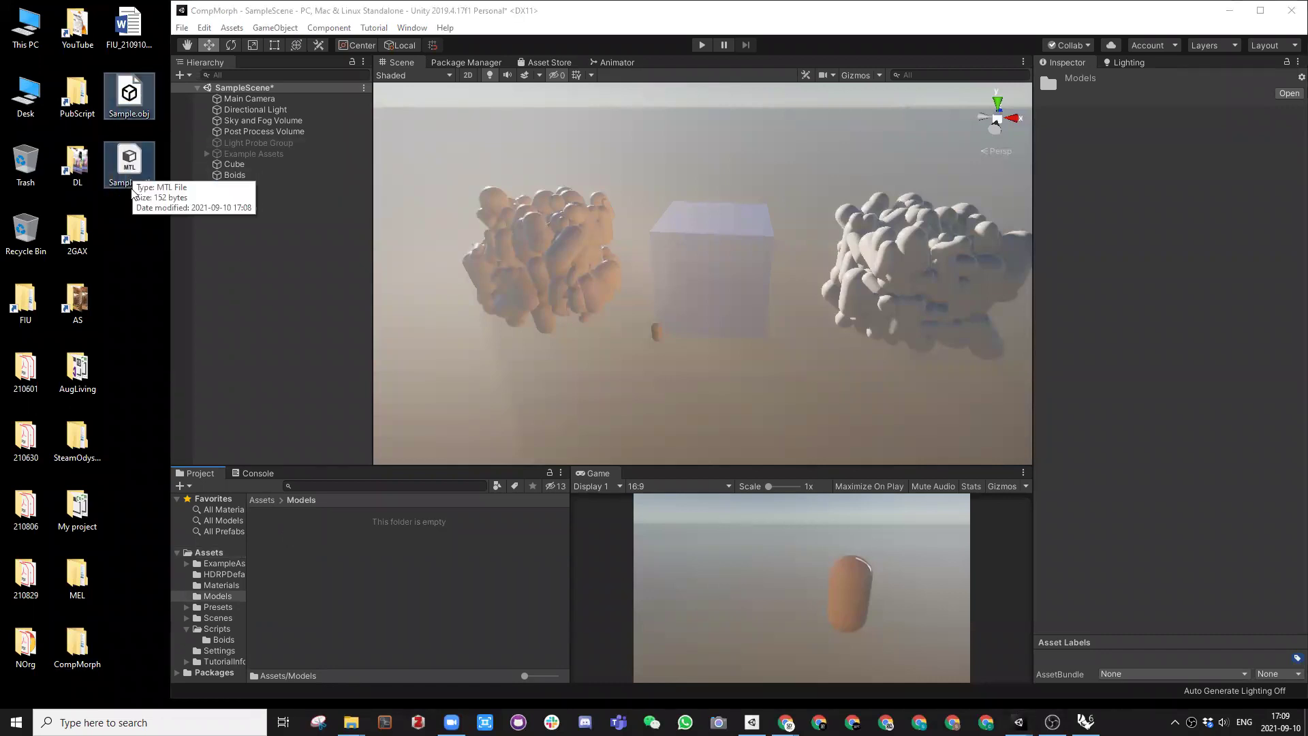
left_click_drag(127, 95, 319, 603)
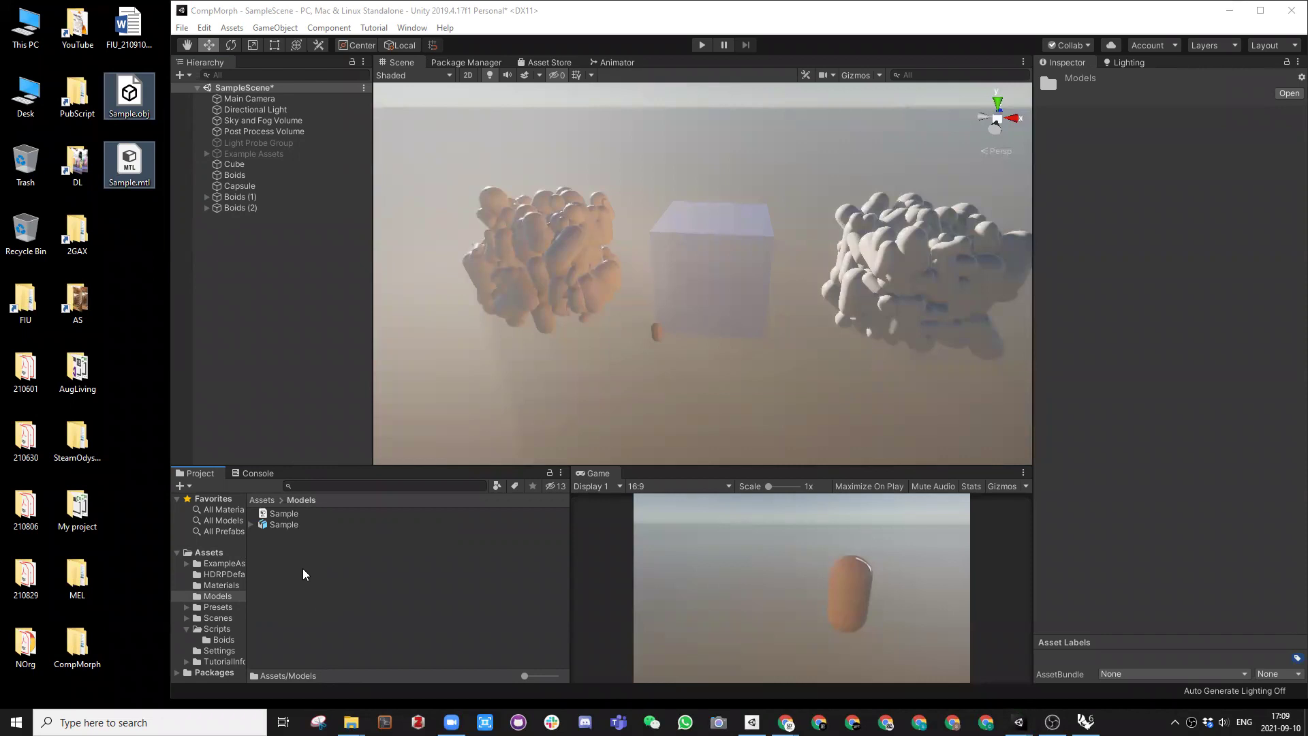
left_click(281, 525)
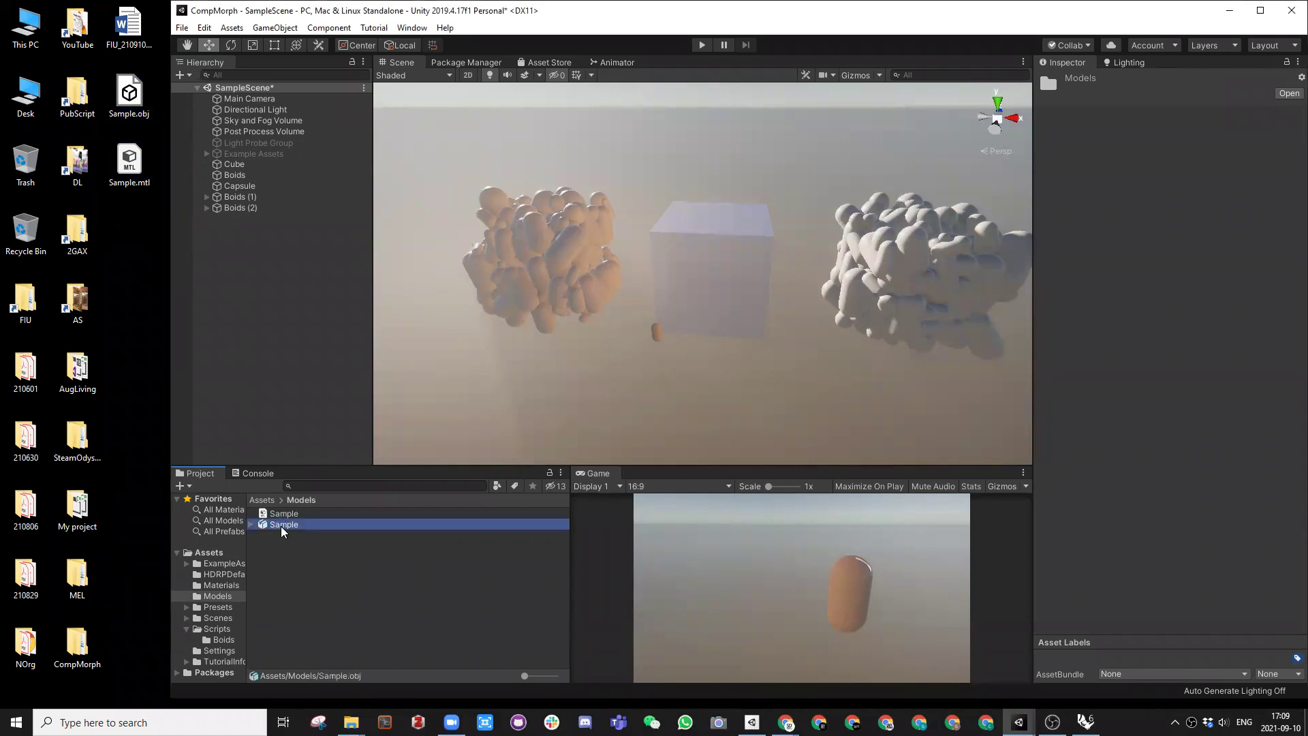
left_click(278, 598)
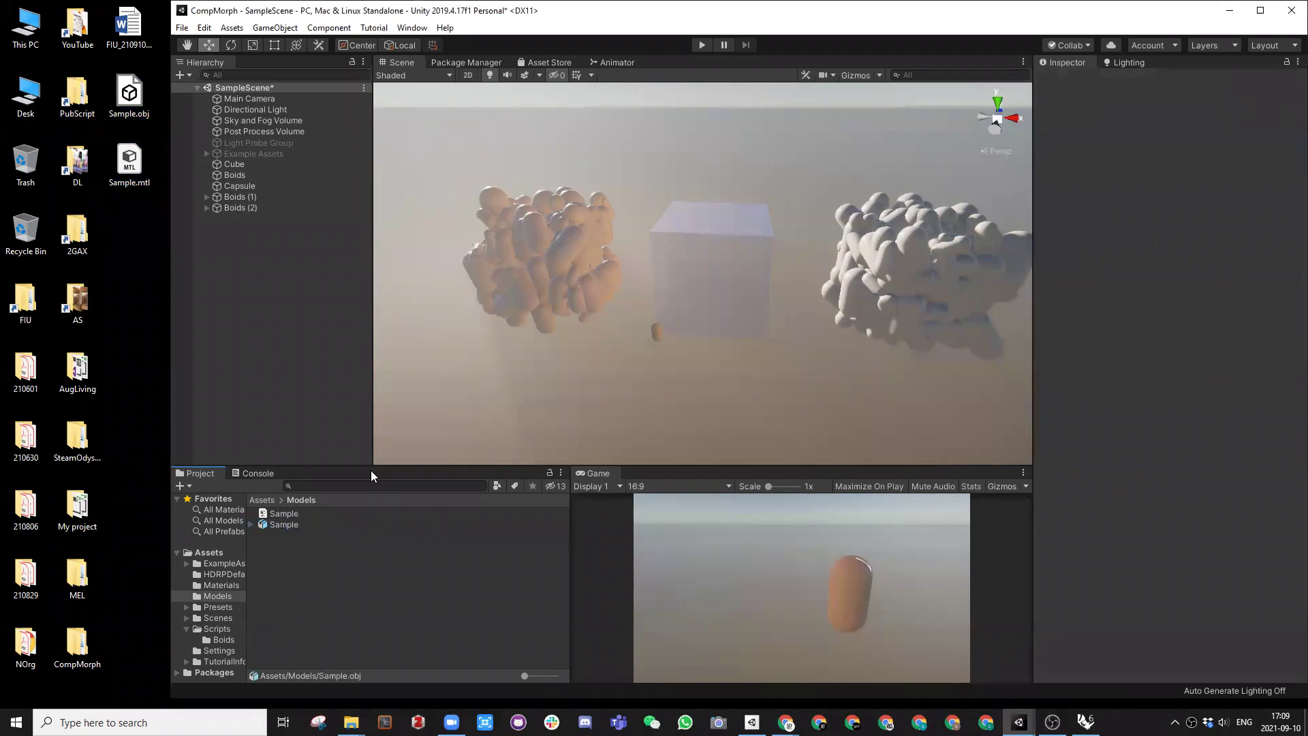
Step: Place the imported Sample model in the scene and reset its transform to the origin
left_click_drag(280, 525, 627, 342)
left_click_drag(627, 342, 724, 331, "alt")
right_click(1107, 127)
left_click(1120, 139)
key("f")
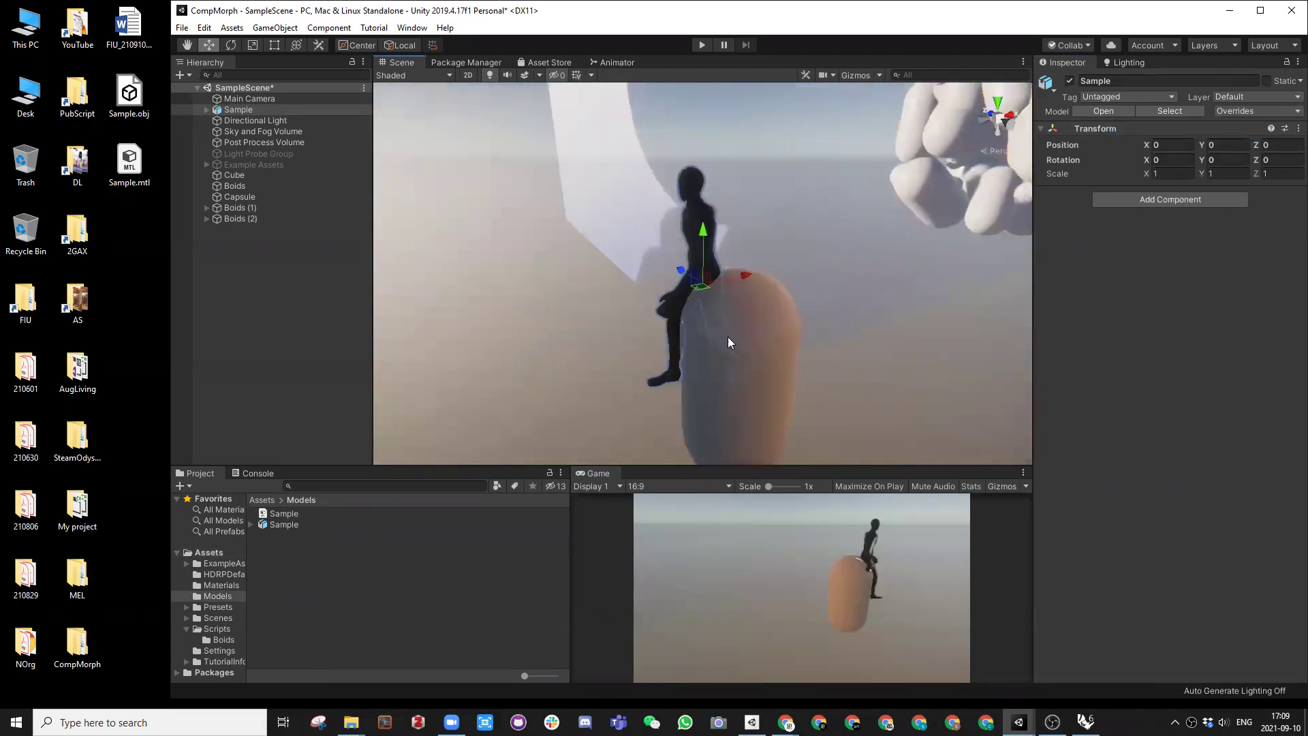
Step: Try moving the Sample figure along X to about -0.91, and return its X position to 0
left_click_drag(750, 266, 636, 226)
scroll(642, 284, "down", 8)
scroll(635, 229, "up", 3)
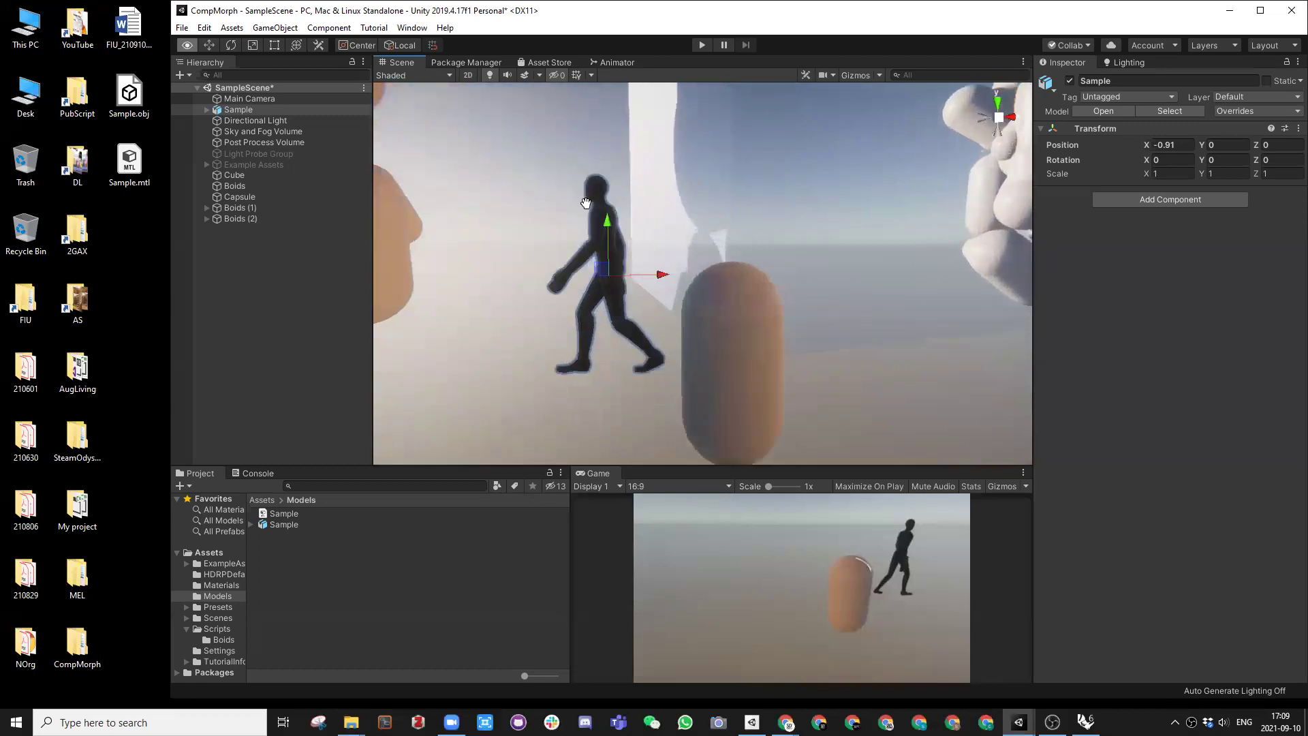
middle_click_drag(570, 220, 677, 201)
left_click_drag(705, 338, 680, 346, "alt")
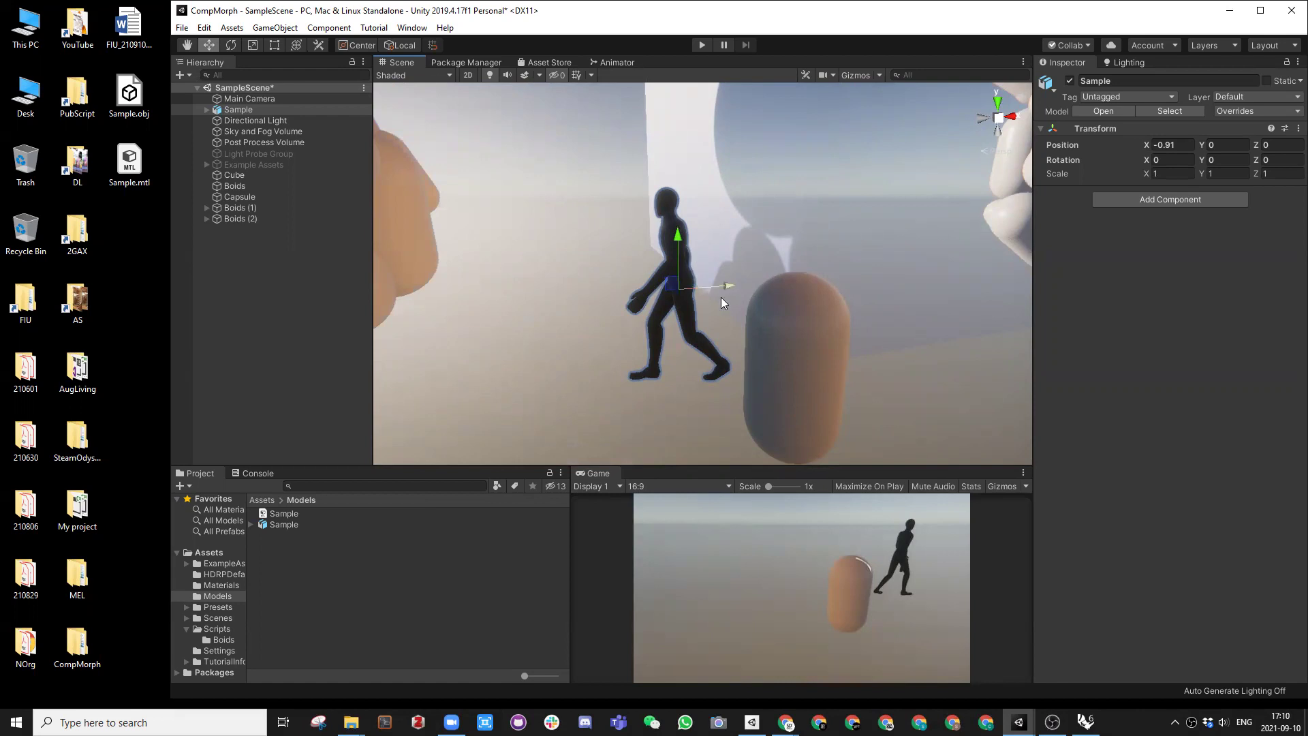
scroll(696, 319, "down", 5)
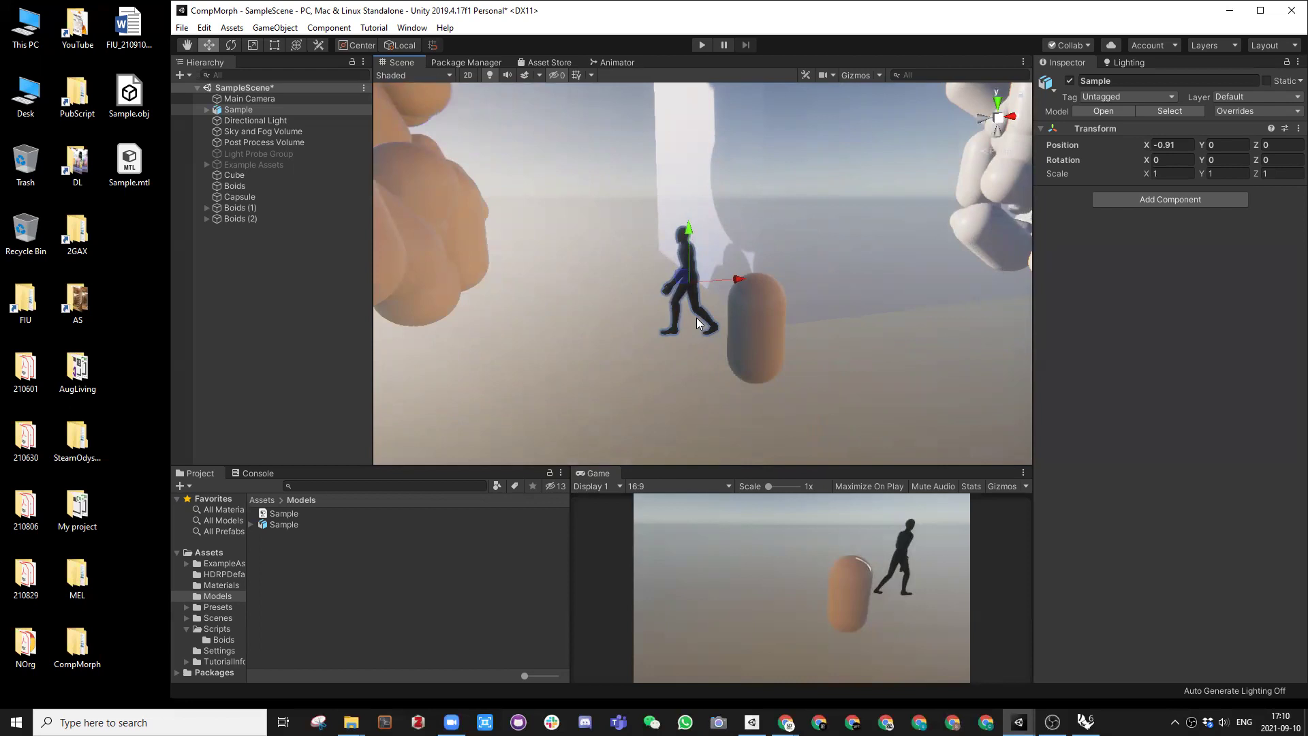
left_click_drag(639, 310, 852, 316, "alt")
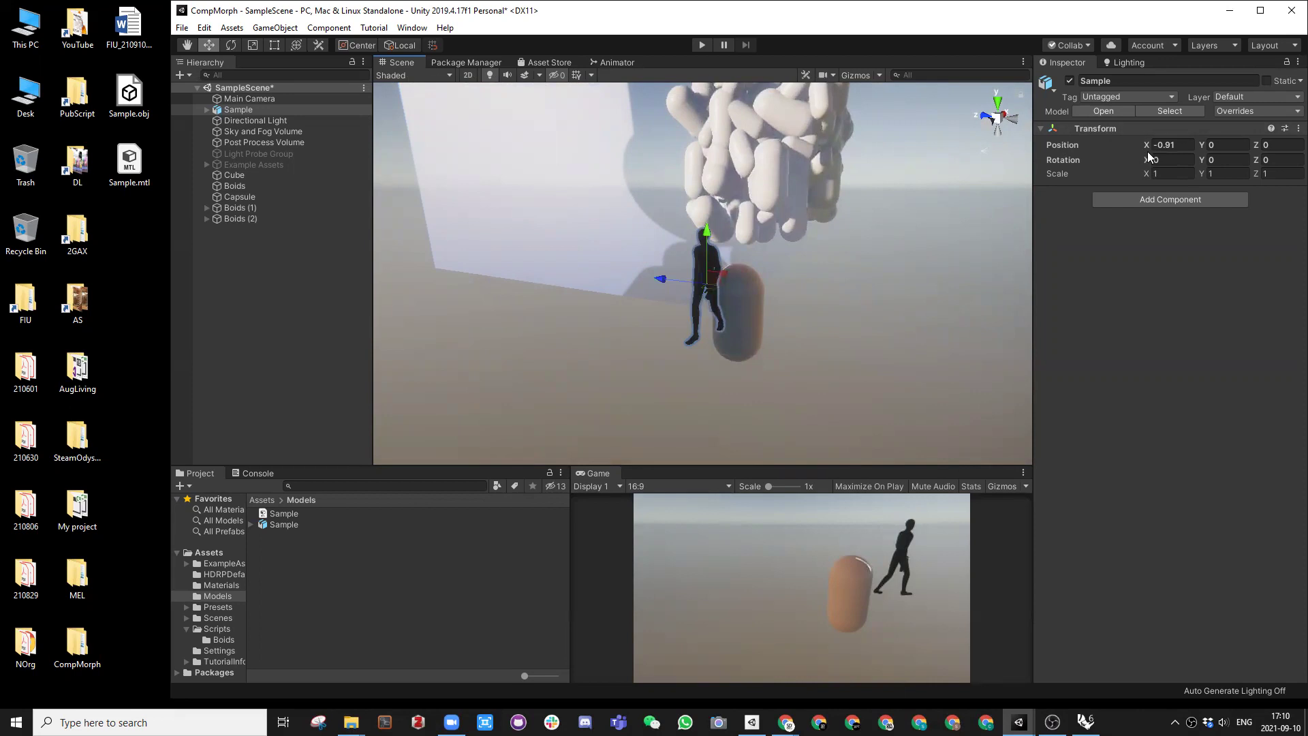
left_click(1179, 145)
type("0")
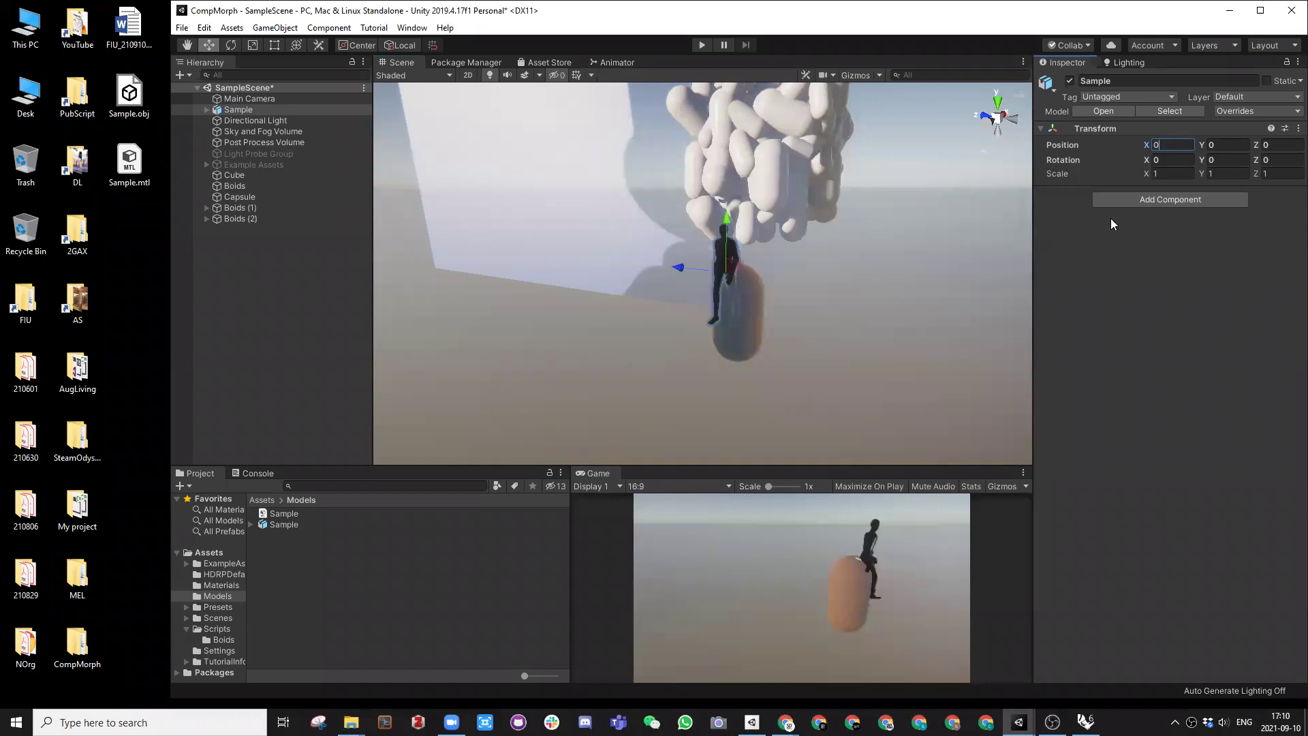
left_click_drag(891, 270, 681, 263, "alt")
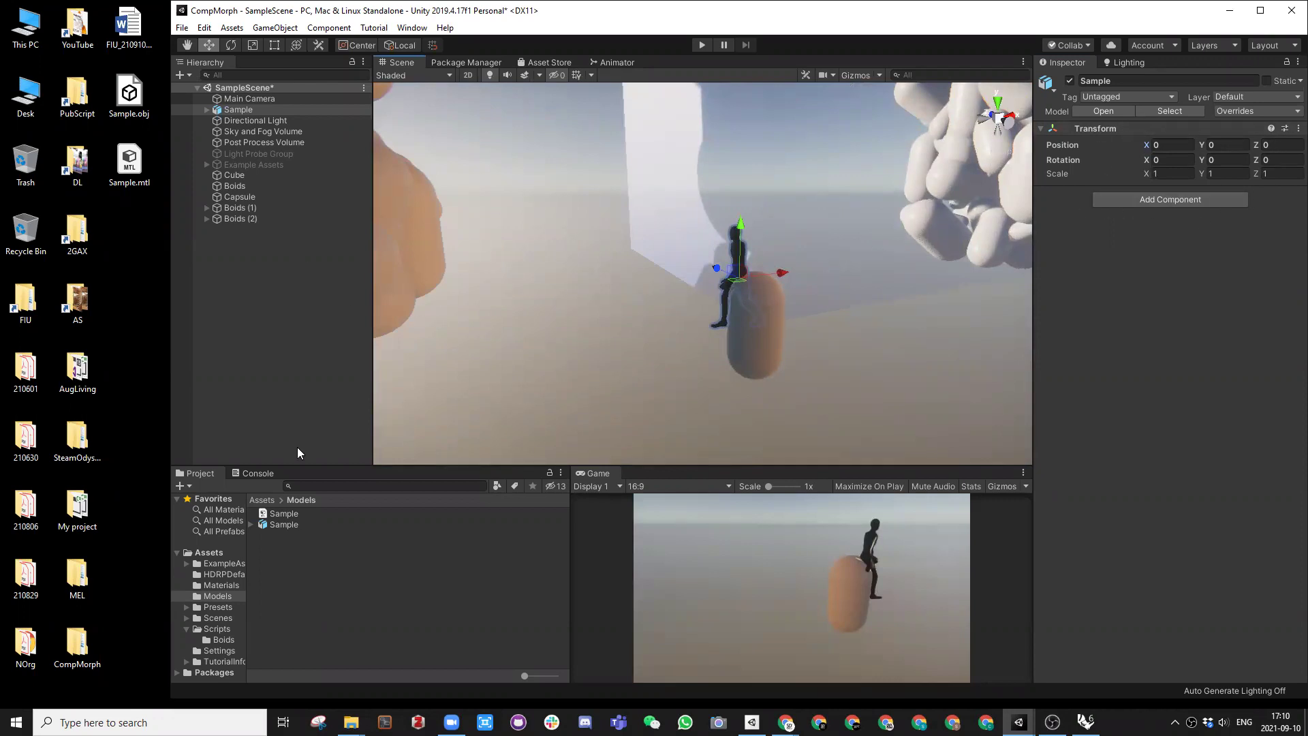
Step: Inspect the Sample model's child mesh object, including its mesh and material settings
left_click(201, 106)
left_click(203, 108)
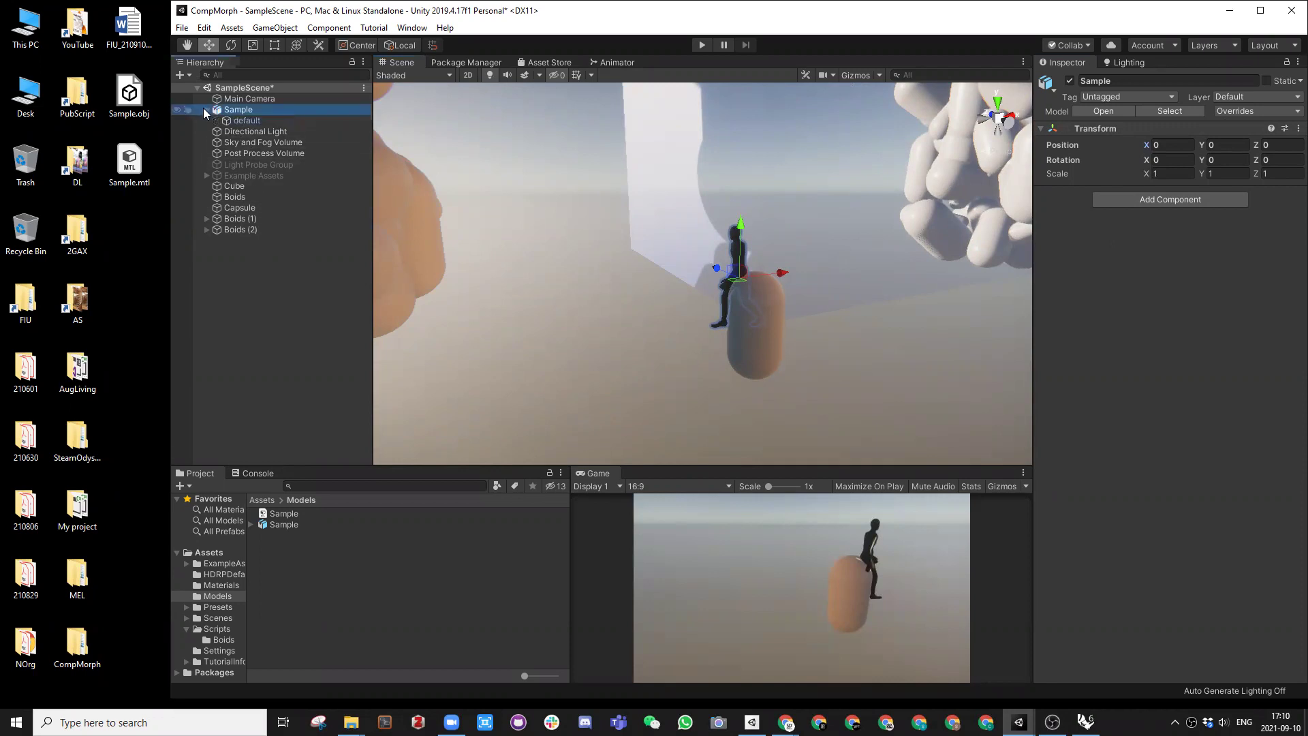
left_click(245, 120)
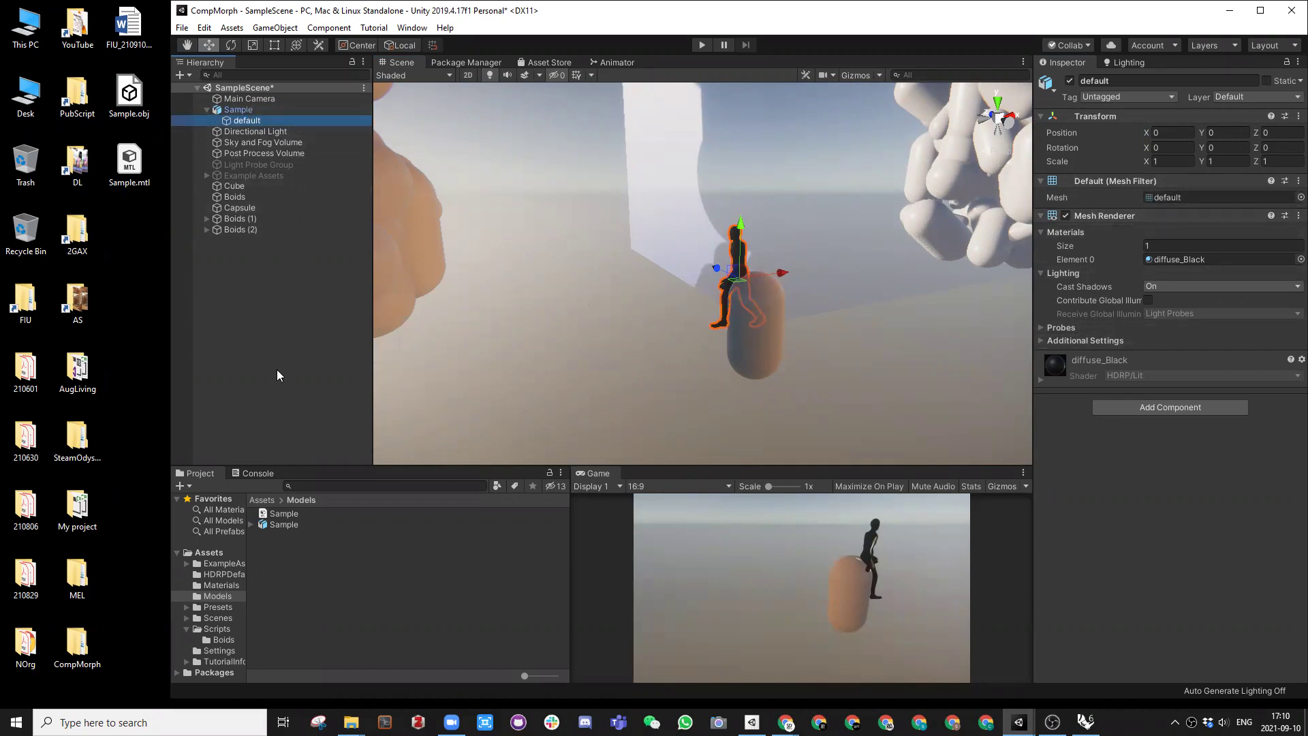
left_click(205, 110)
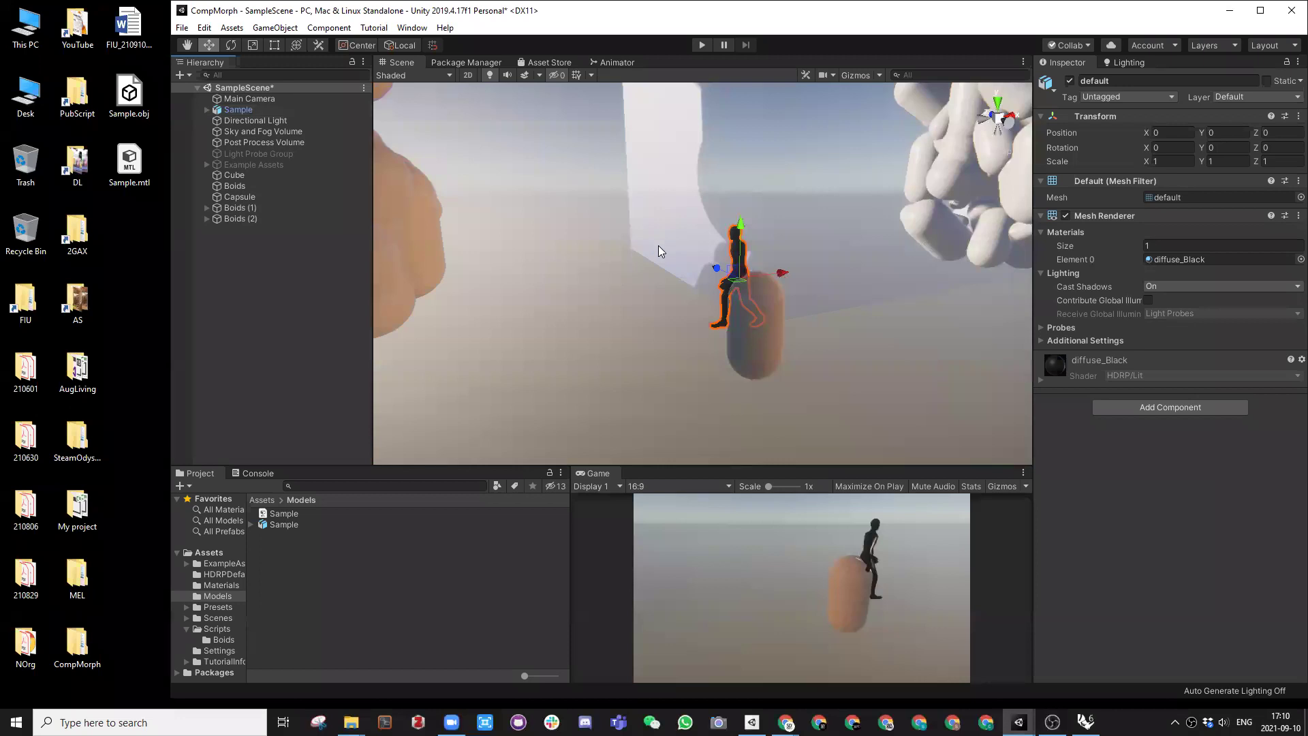
Step: Move the capsule along X to about -3.08, clear of the walking figure
left_click_drag(662, 298, 743, 341, "alt")
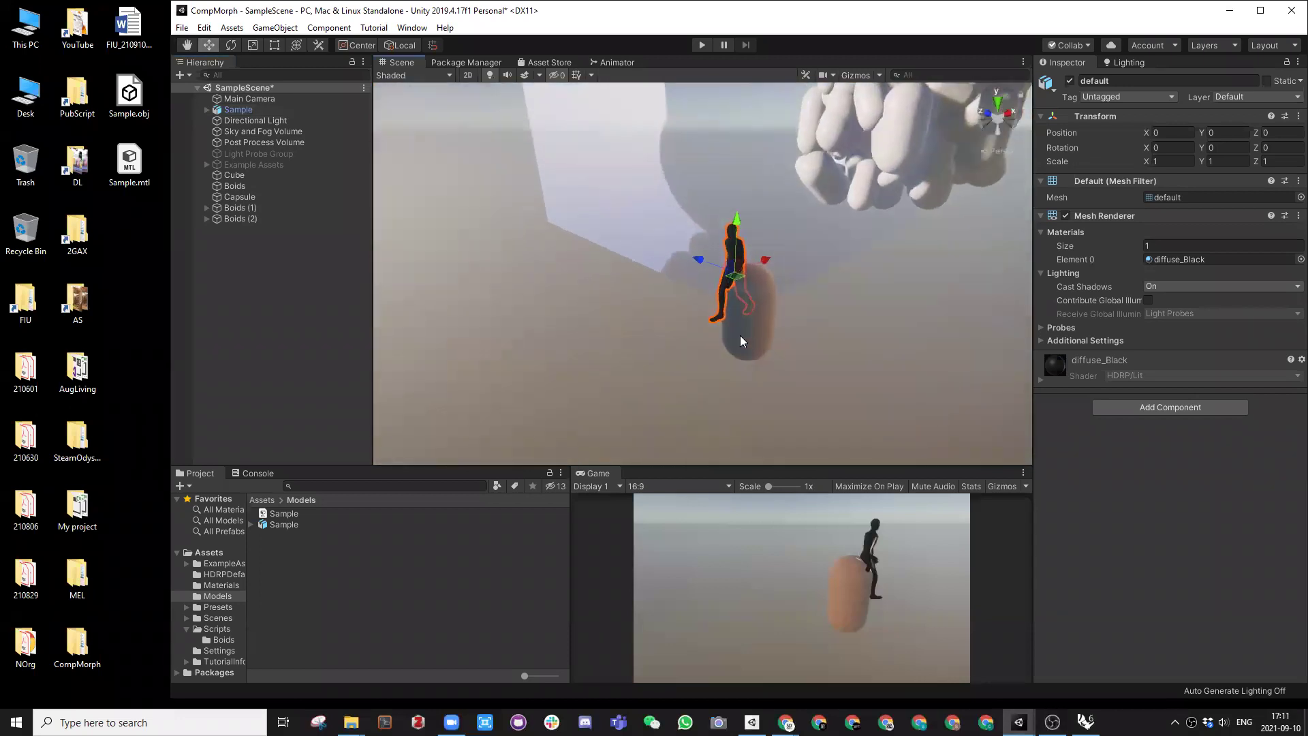
left_click(741, 353)
left_click_drag(896, 326, 657, 265, "alt")
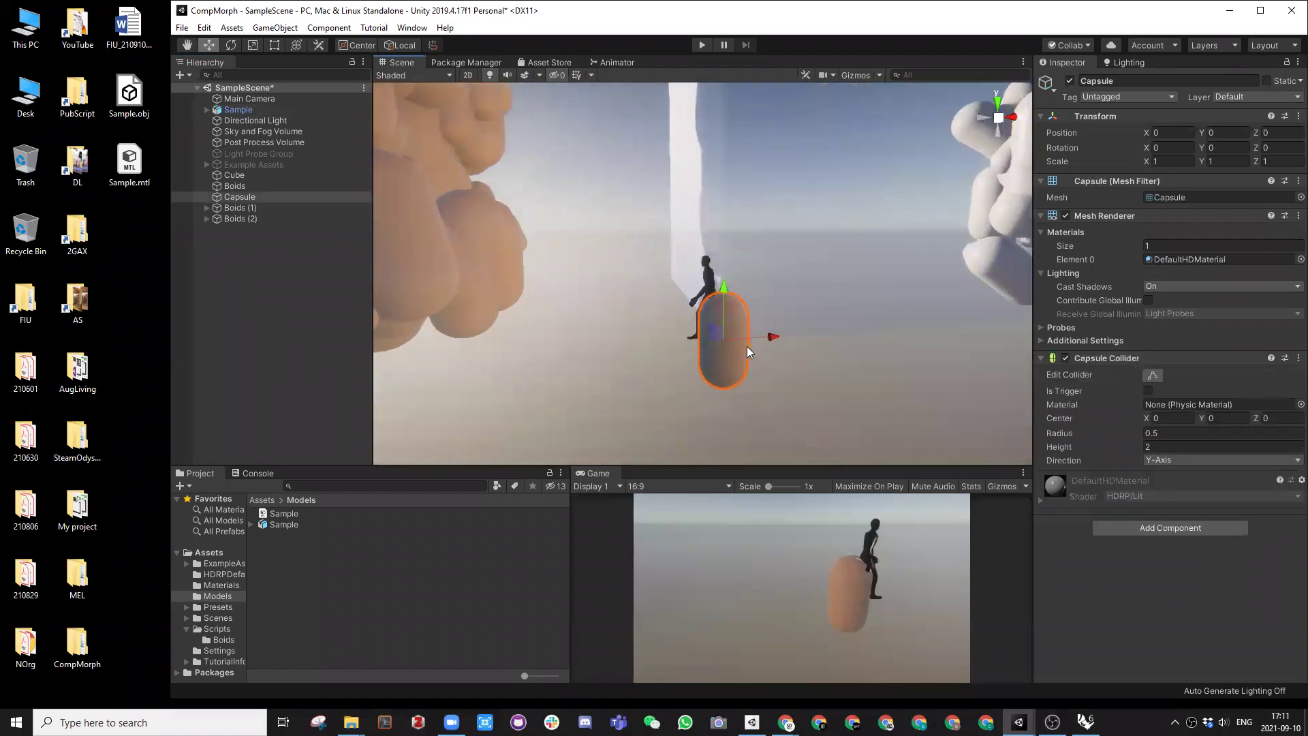
scroll(748, 346, "down", 3)
left_click_drag(763, 320, 672, 324)
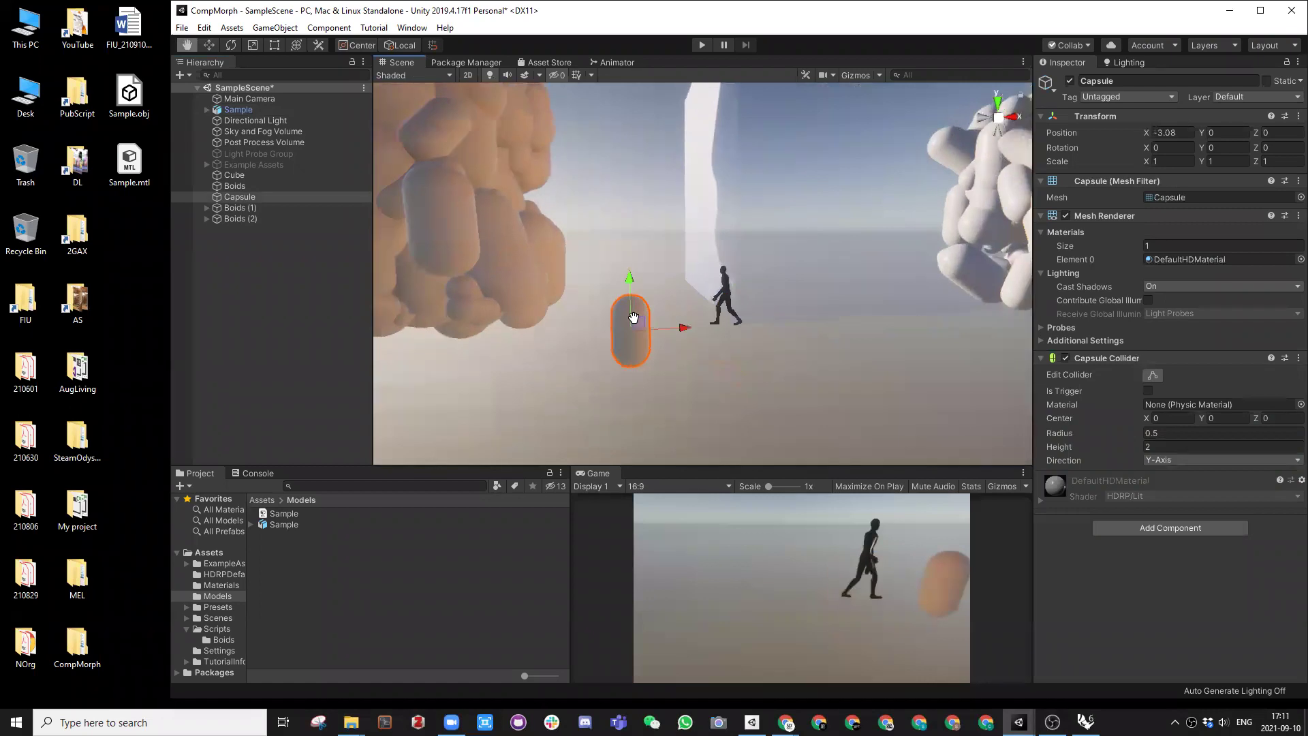
Step: Add a sphere to the scene and position it just above the capsule, at about Y 1.54
right_click(278, 286)
mouse_move(351, 431)
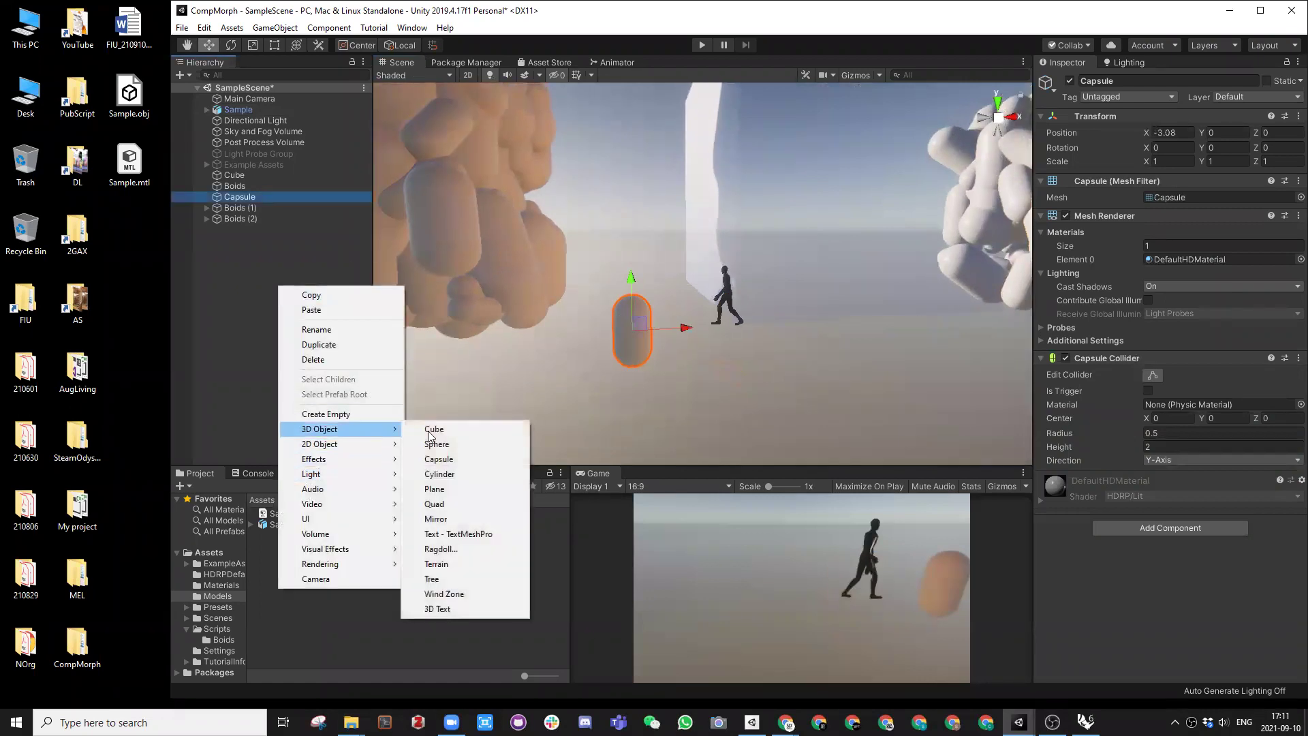
left_click(437, 444)
left_click_drag(741, 274, 624, 220)
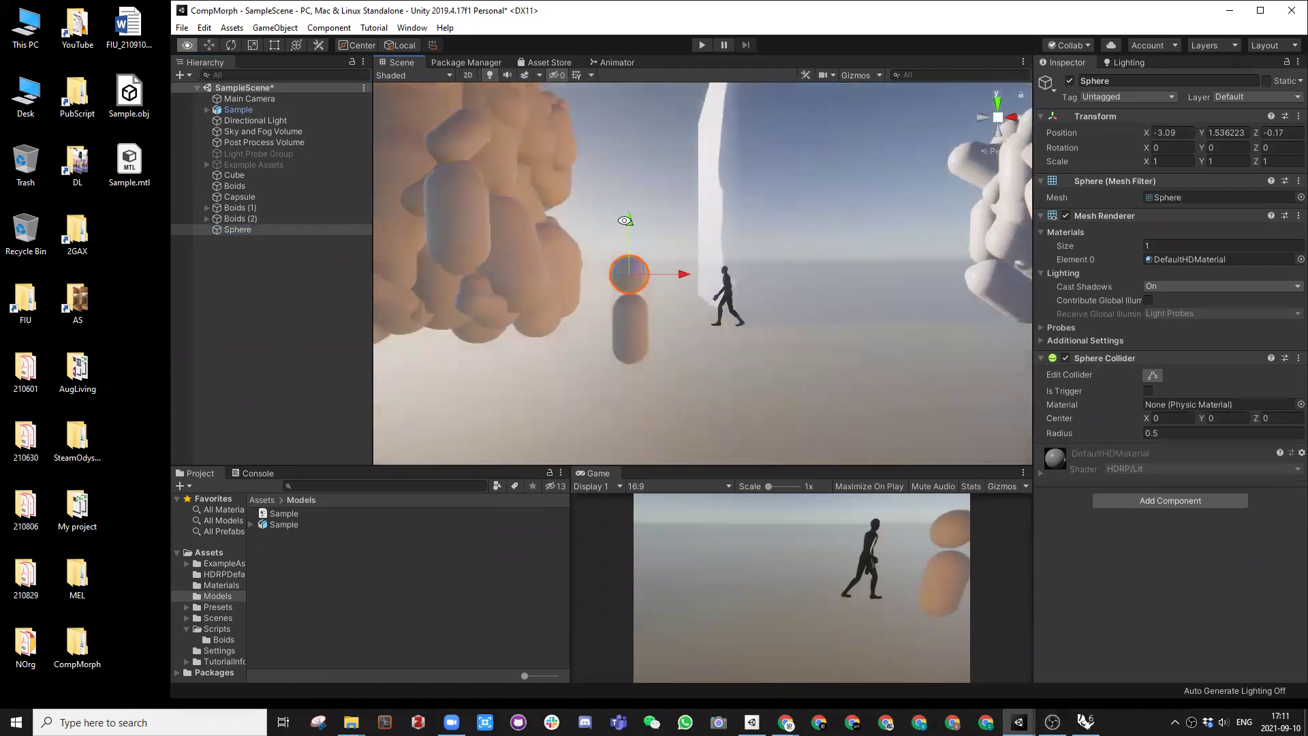
left_click_drag(665, 272, 600, 279)
Step: Scale the sphere uniformly to about 0.78 and lower it to about Y 1.49 as the capsule body's head
scroll(640, 275, "up", 2)
key("r")
key("w")
left_click_drag(613, 229, 639, 337)
Step: Duplicate the capsule and move the copy directly below the original, to about Y -1.97
left_click(617, 356)
scroll(617, 356, "down", 5)
key("ctrl+d")
Step: Scale the lower capsule into a thin leg, about 0.39 in X and 0.07 in Z
key("r")
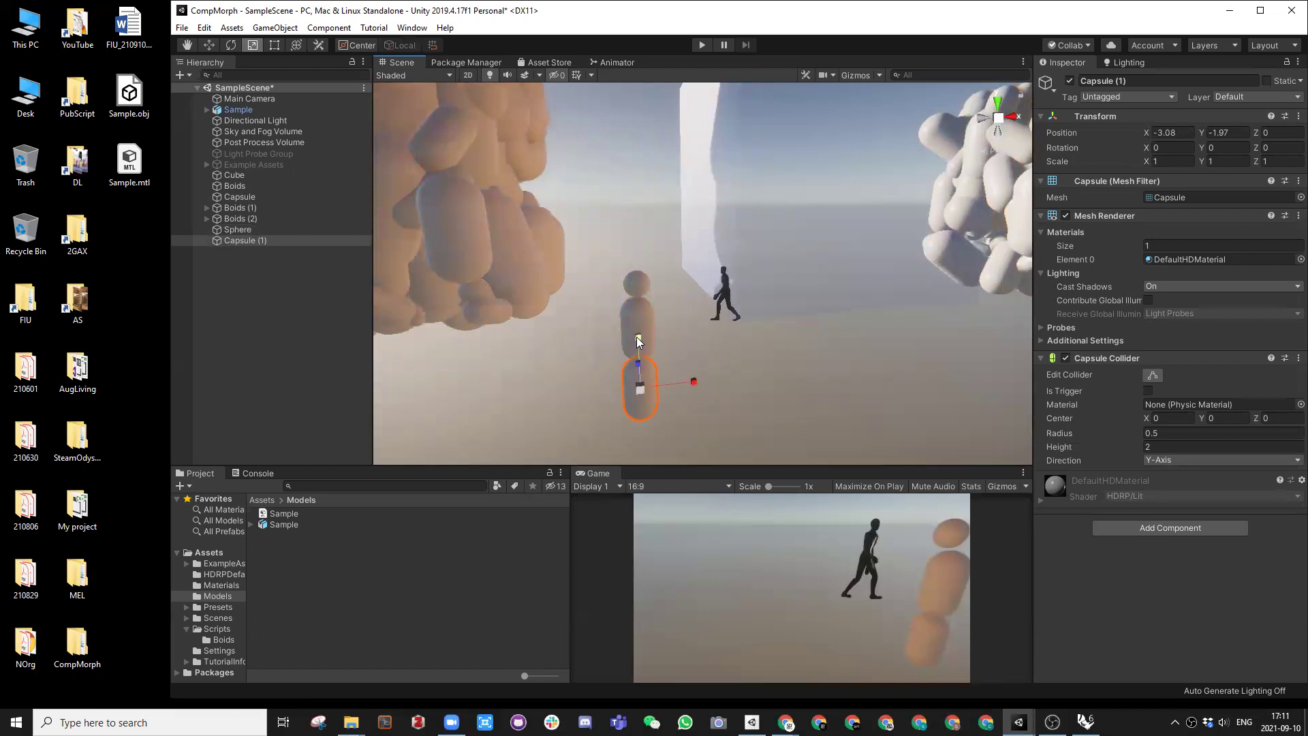
mouse_move(638, 339)
left_mouse_down("alt")
mouse_move(693, 334)
mouse_move(648, 336)
left_mouse_up("alt")
left_click_drag(627, 384, 693, 390)
left_click_drag(675, 402, 708, 355)
Step: Duplicate the capsule leg and place the copy beside it at about X -2.68 as the second leg
key("w")
key("ctrl+d")
left_click(646, 265)
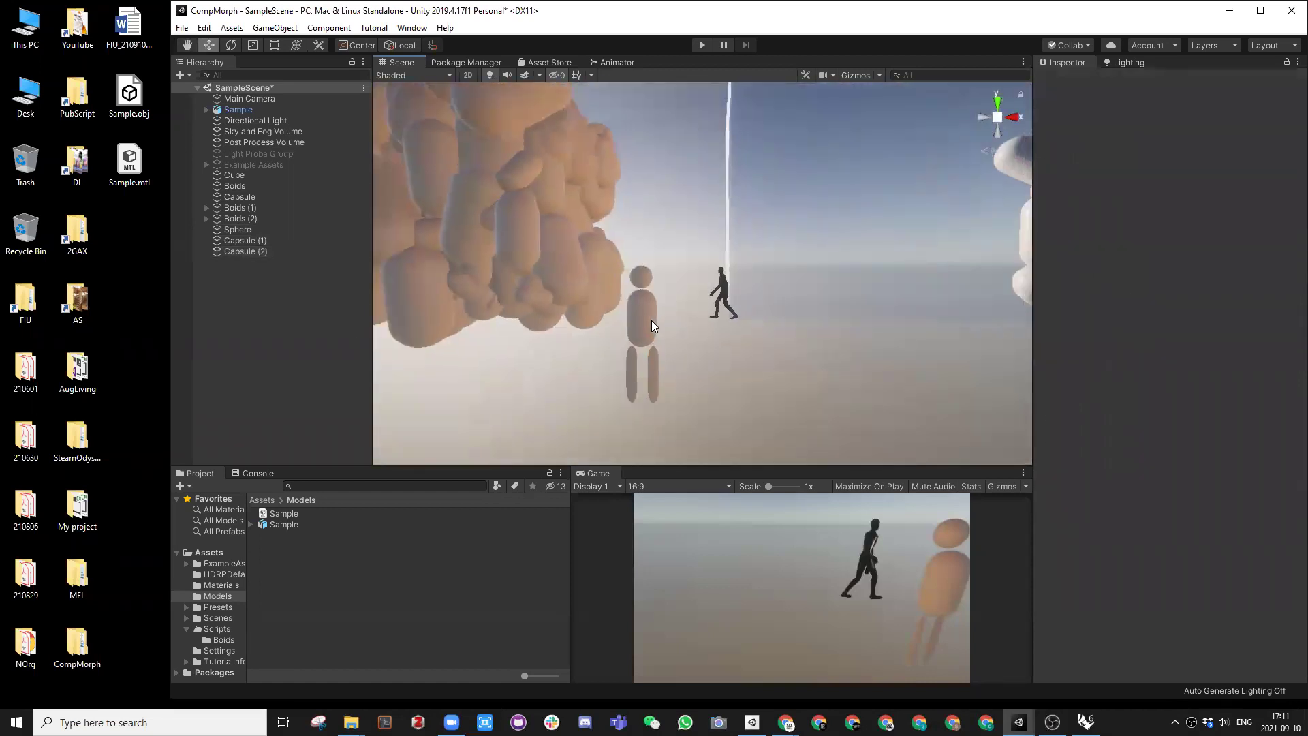
Step: Align the sphere head with the body in depth, at about Z 0.03
left_click_drag(653, 374, 628, 251)
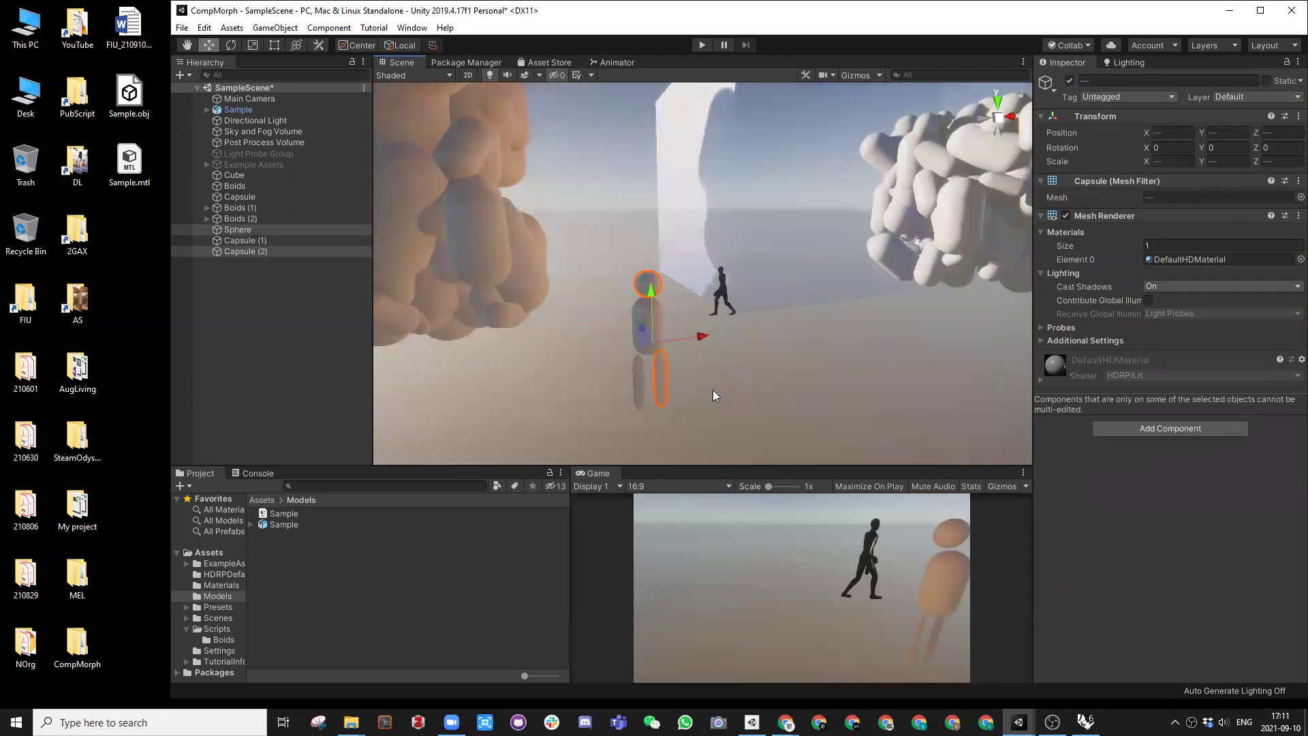
left_click(713, 390)
left_click(650, 287)
key("f")
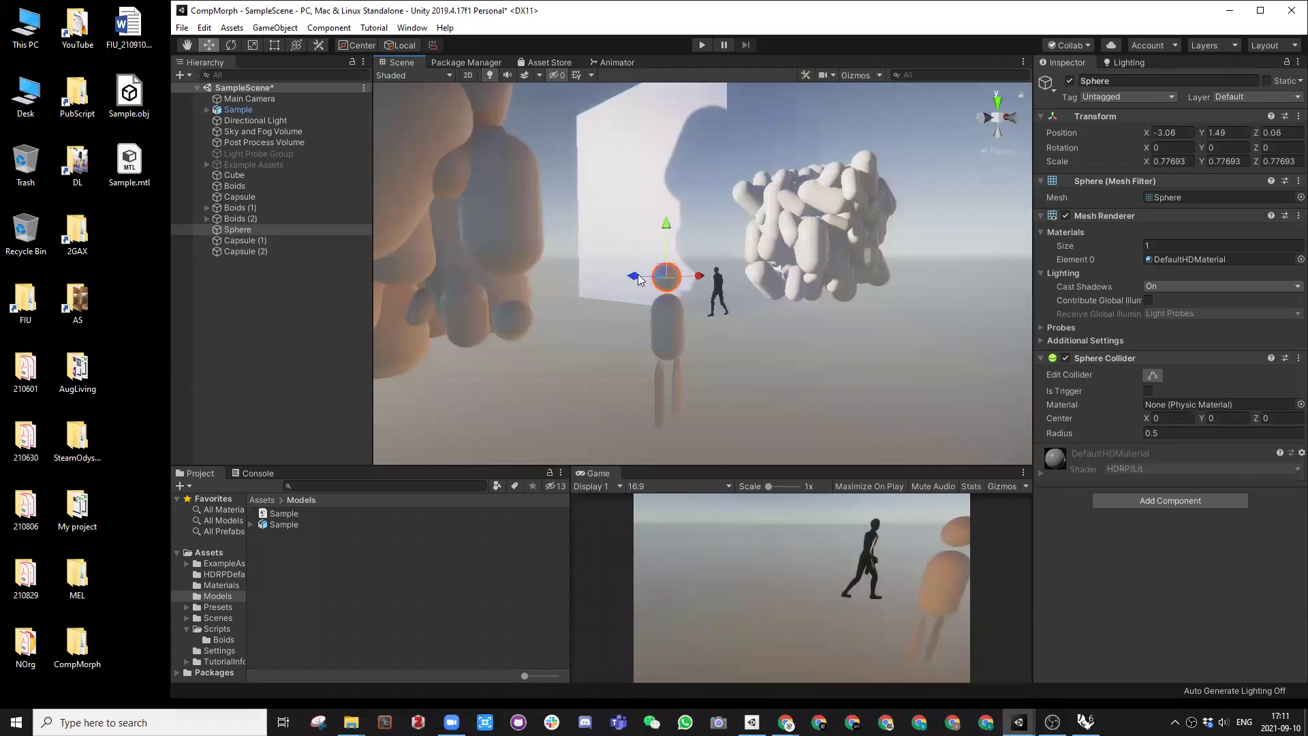
left_click_drag(666, 225, 548, 291, "alt")
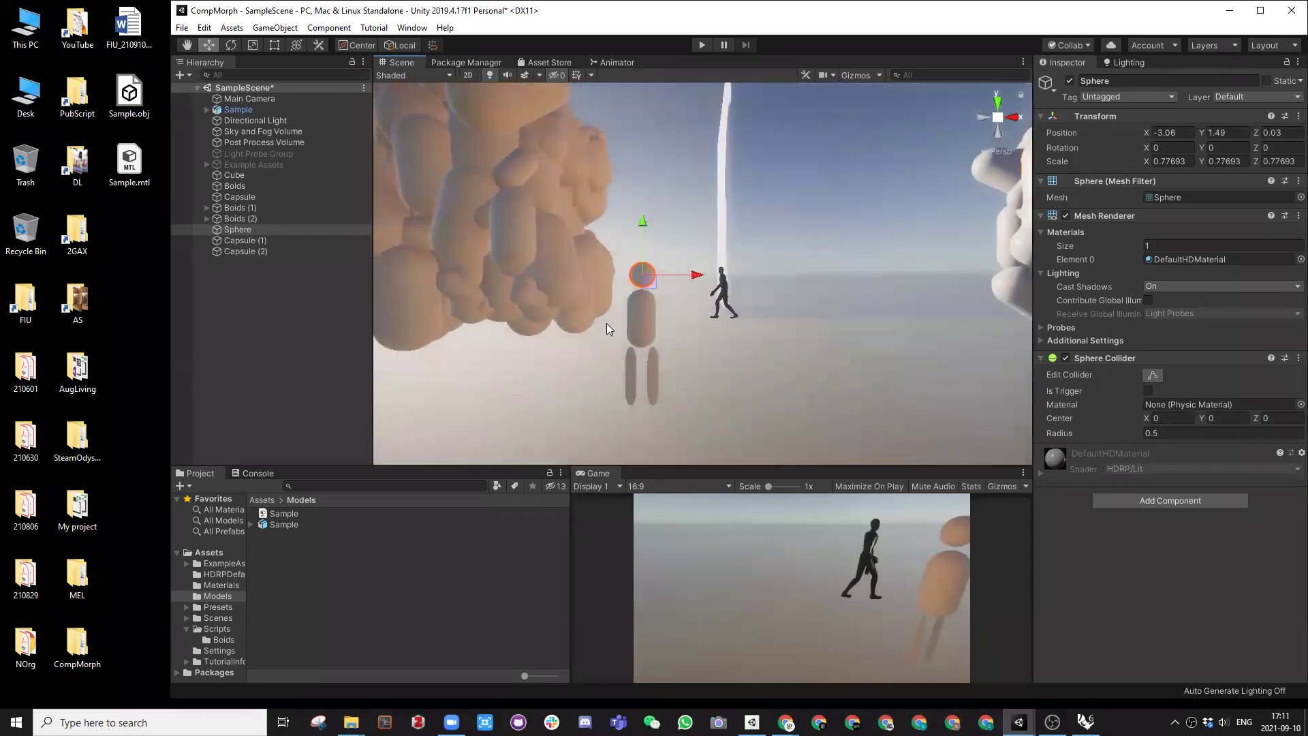
scroll(608, 327, "down", 10)
left_click_drag(765, 225, 716, 276, "alt")
scroll(645, 313, "up", 5)
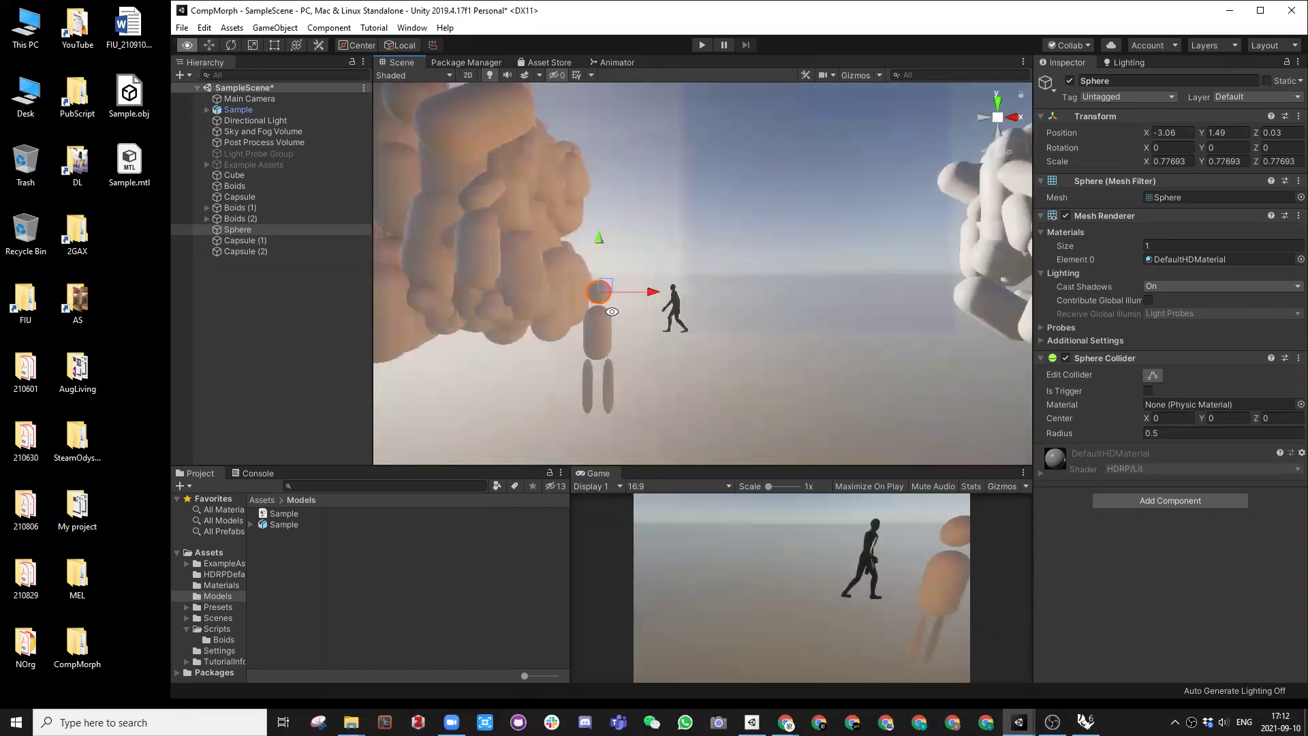
Step: Reorder the body Capsule in the hierarchy to sit directly above Sphere, next to the figure's other parts
left_click(243, 251)
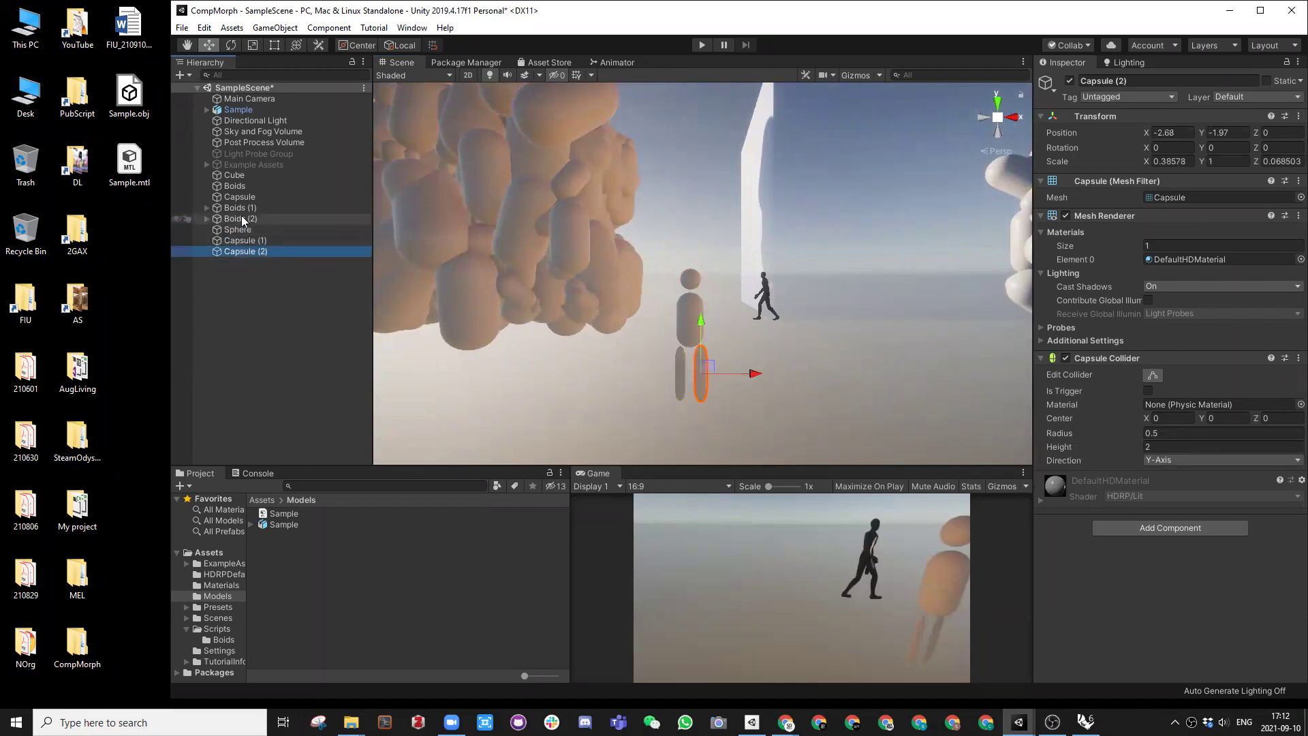
left_click_drag(244, 231, 246, 237)
left_click(247, 251)
left_click(238, 197)
left_click_drag(244, 196, 242, 229)
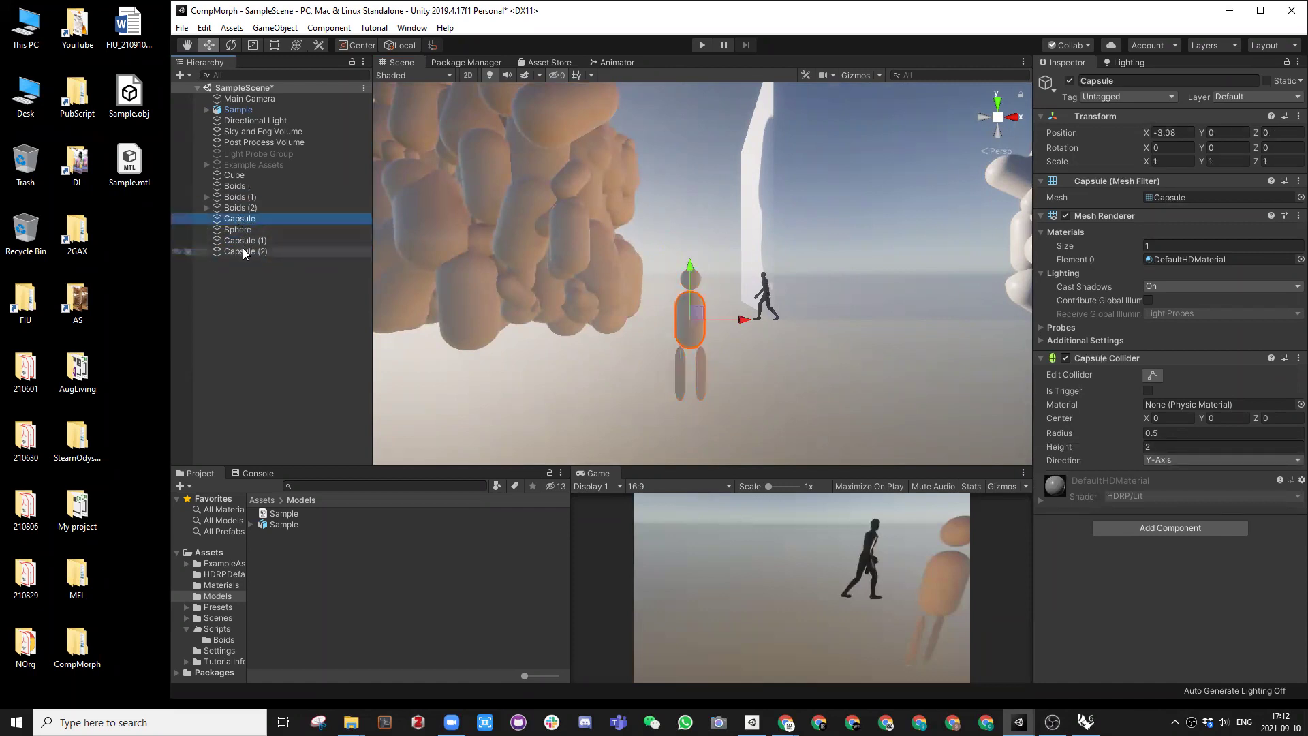
left_click(242, 251, "shift")
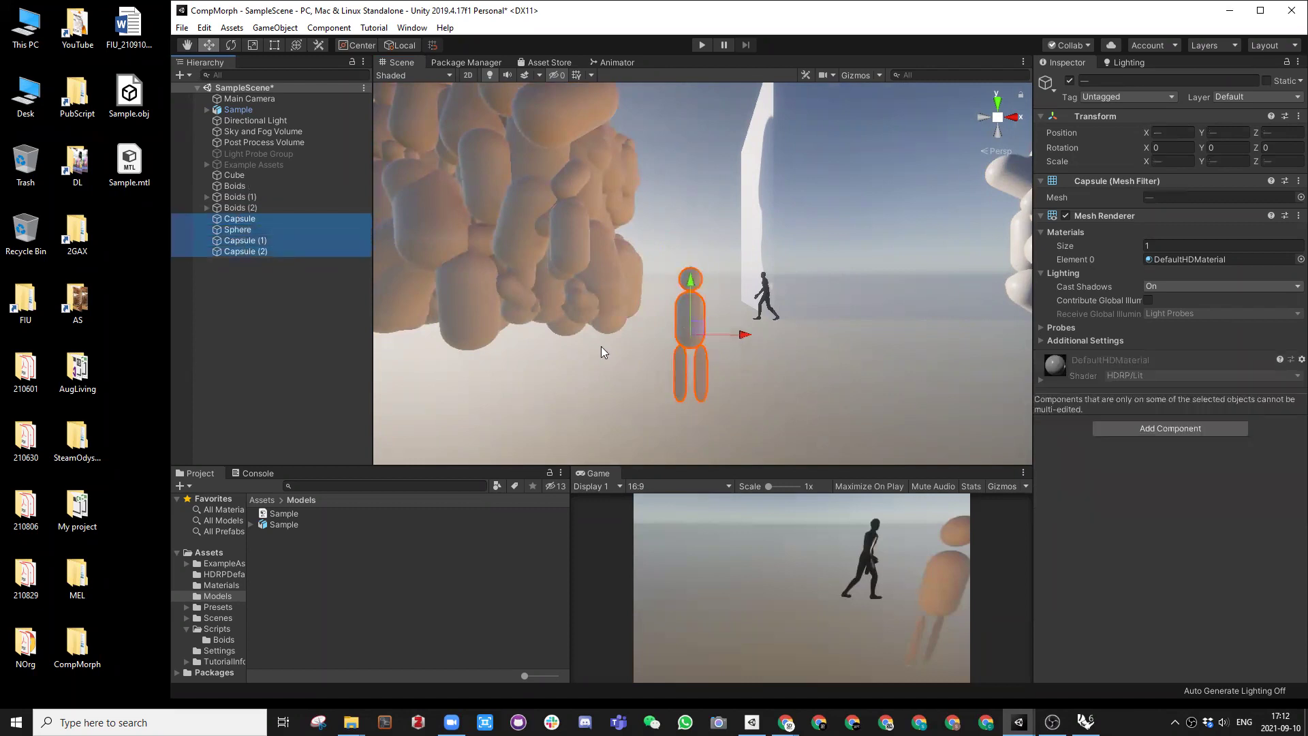
left_click(246, 315)
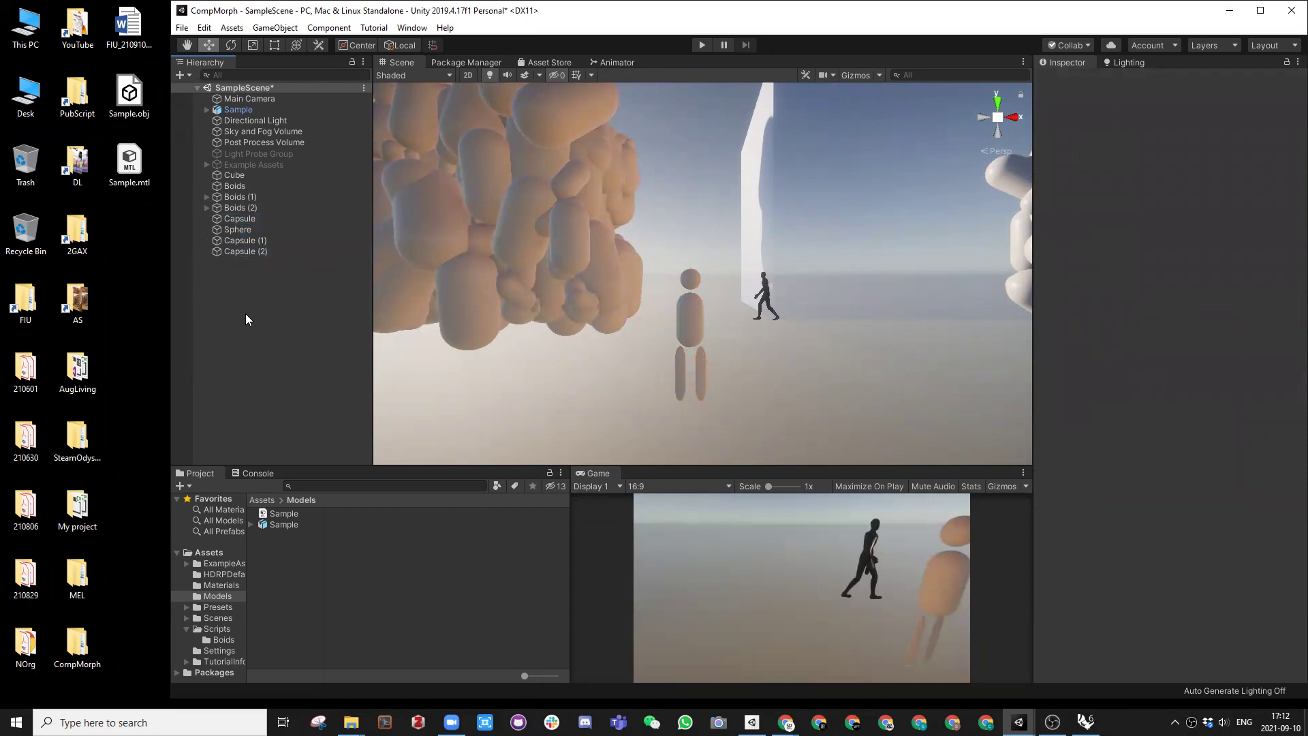
Step: Create an empty game object at the scene's root and reset its transform
right_click(239, 316)
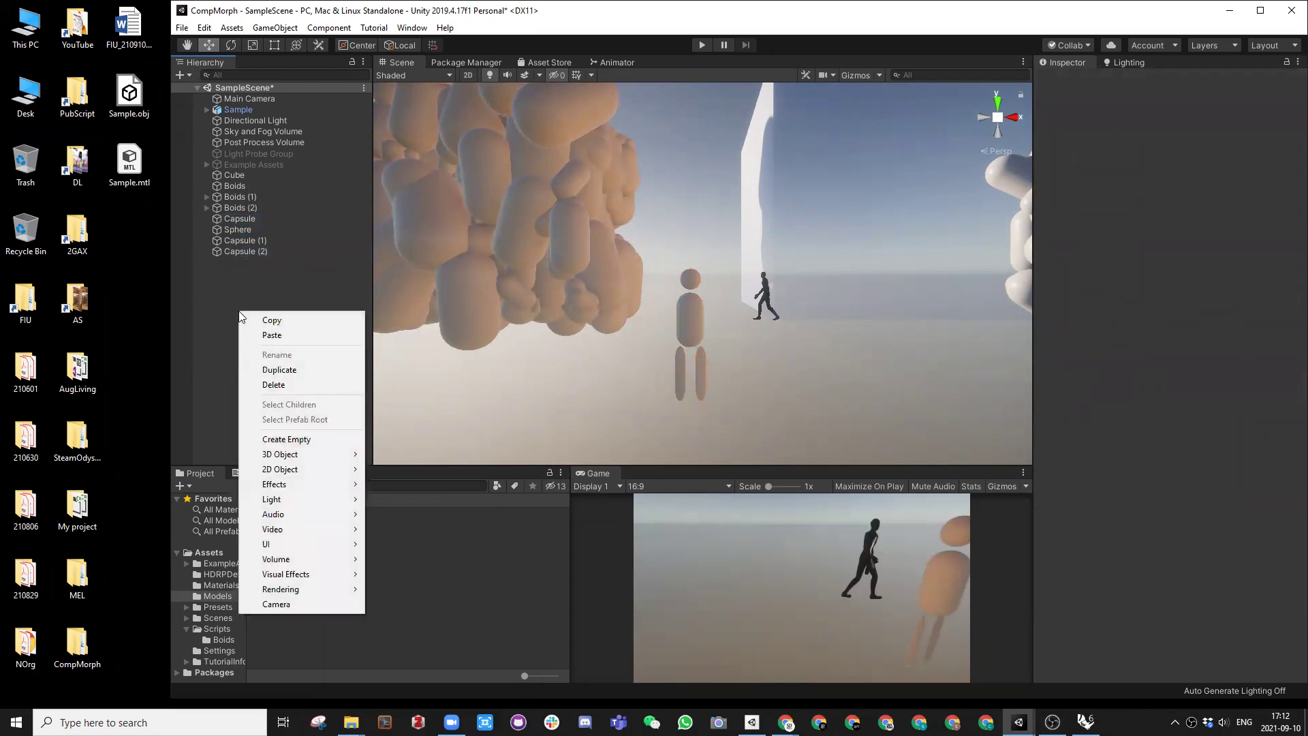
left_click(283, 439)
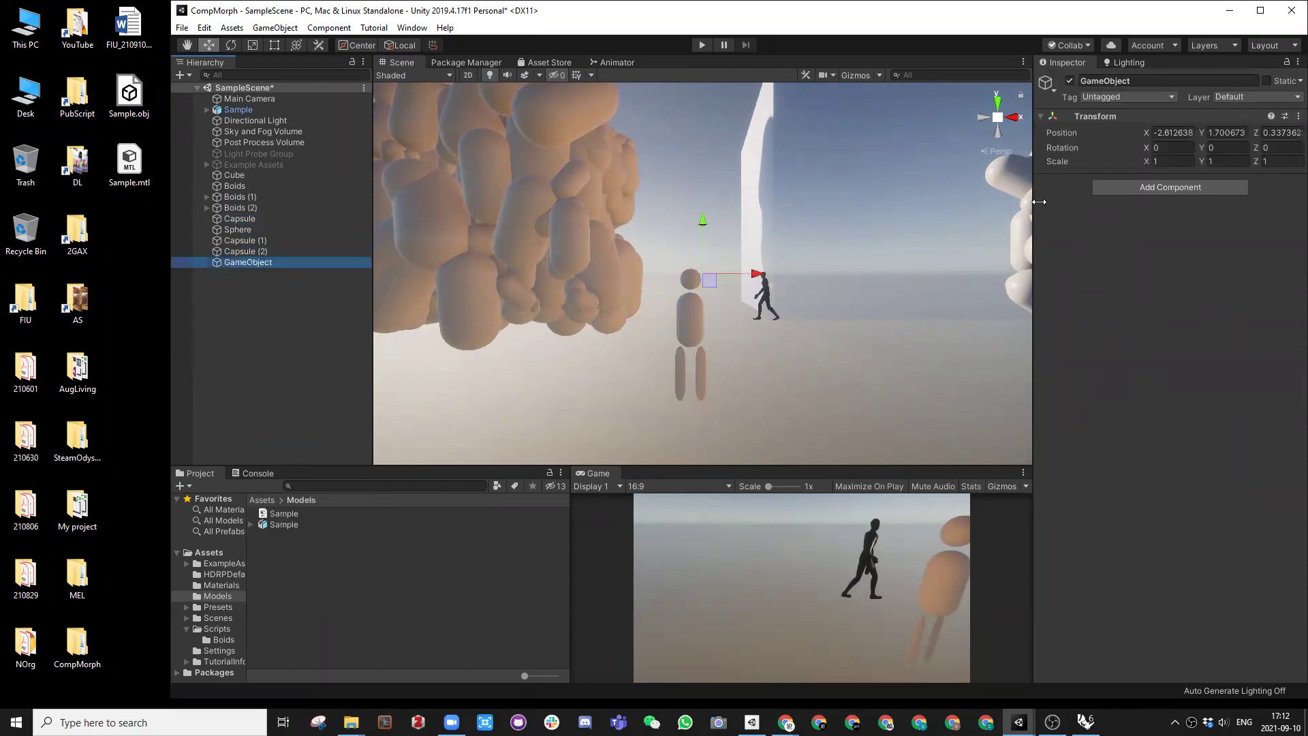
right_click(1106, 120)
left_click(1131, 123)
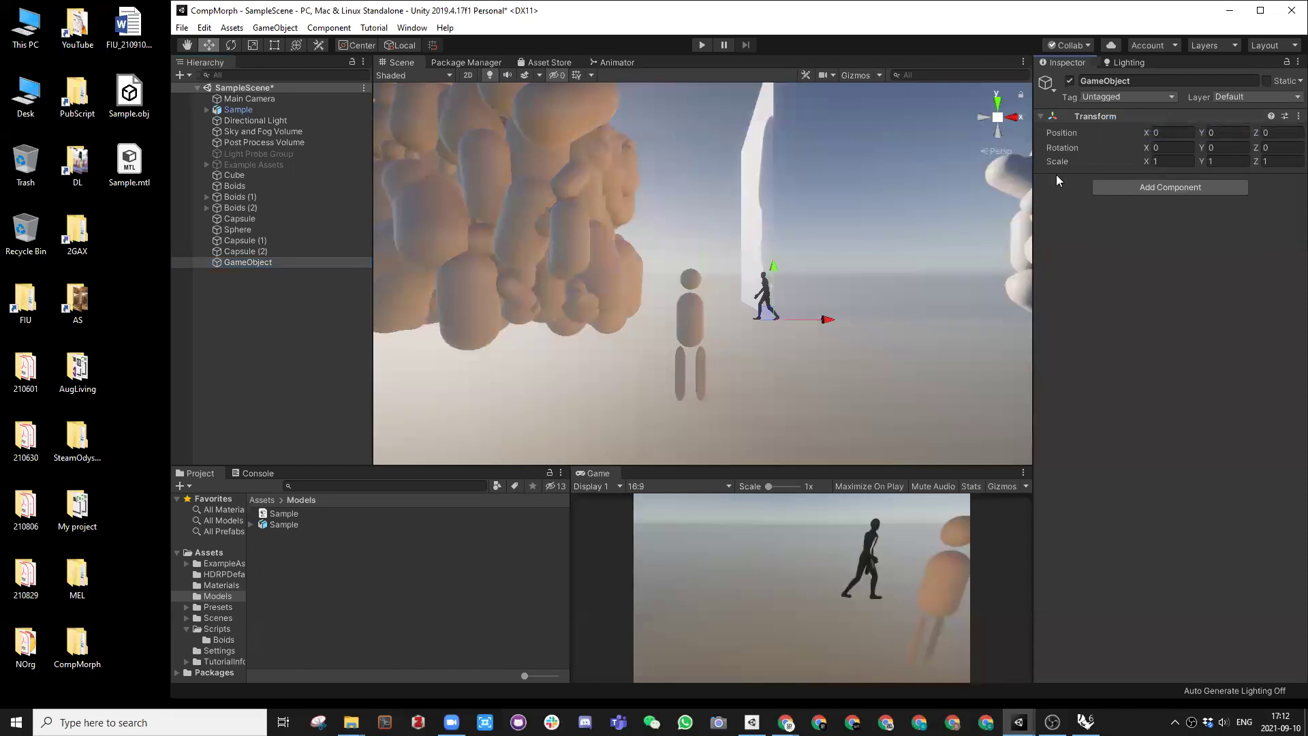
Step: Rename the empty game object as MyPrefab
left_click(1130, 81)
type("MyPrefab")
key("Return")
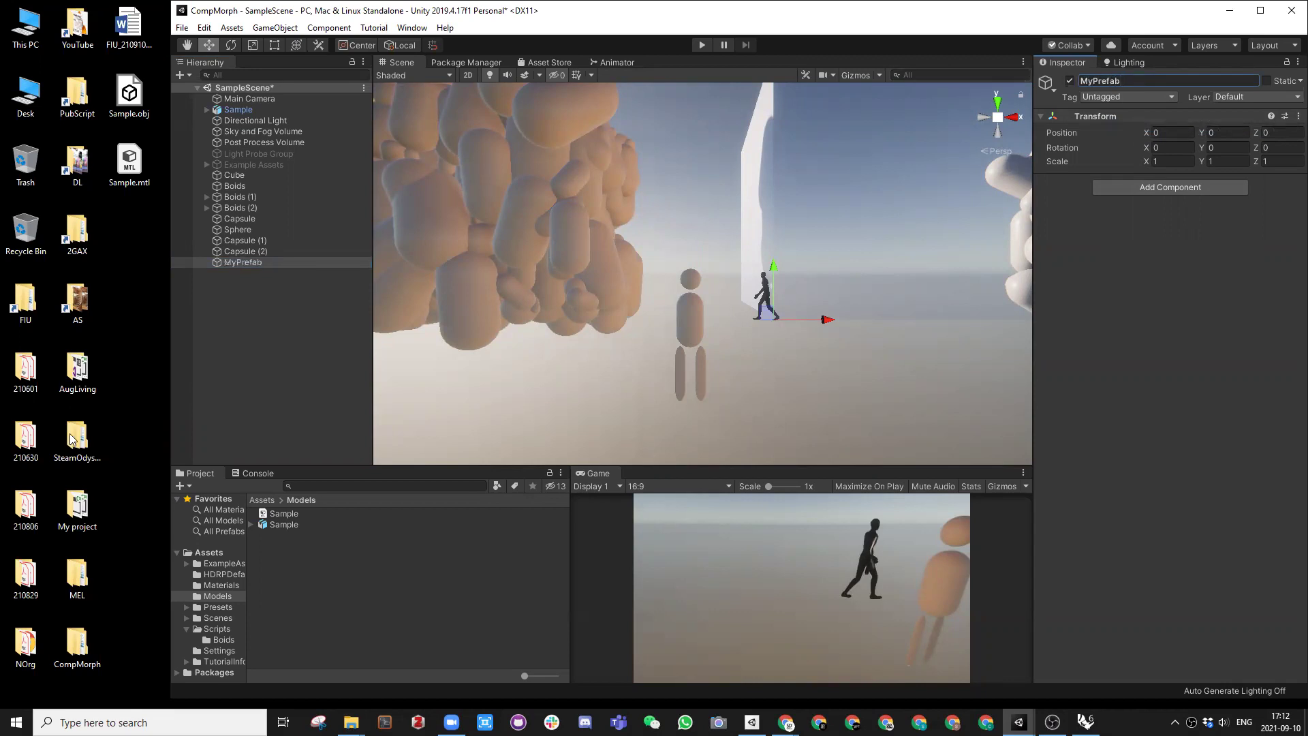
Step: Parent Capsule, Sphere, Capsule (1) and Capsule (2) under MyPrefab
left_click(246, 220)
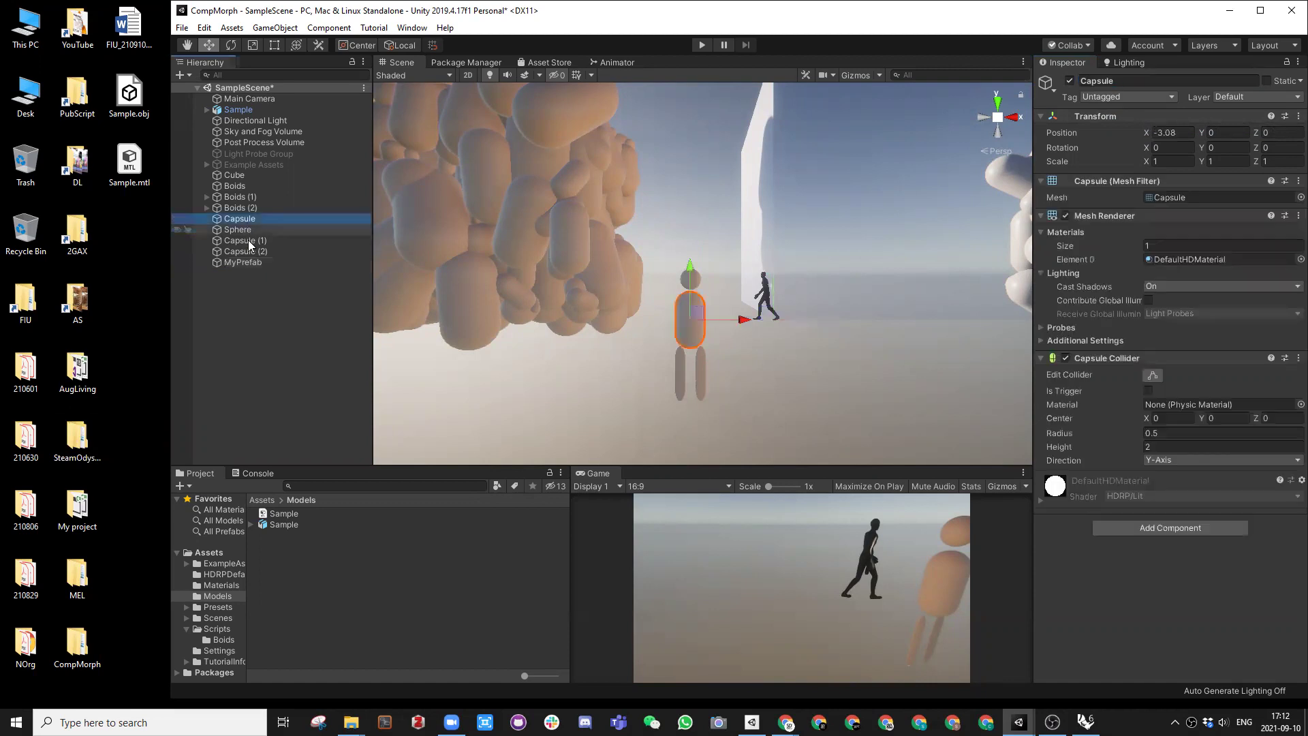
left_click(248, 251, "shift")
left_click_drag(245, 233, 251, 262)
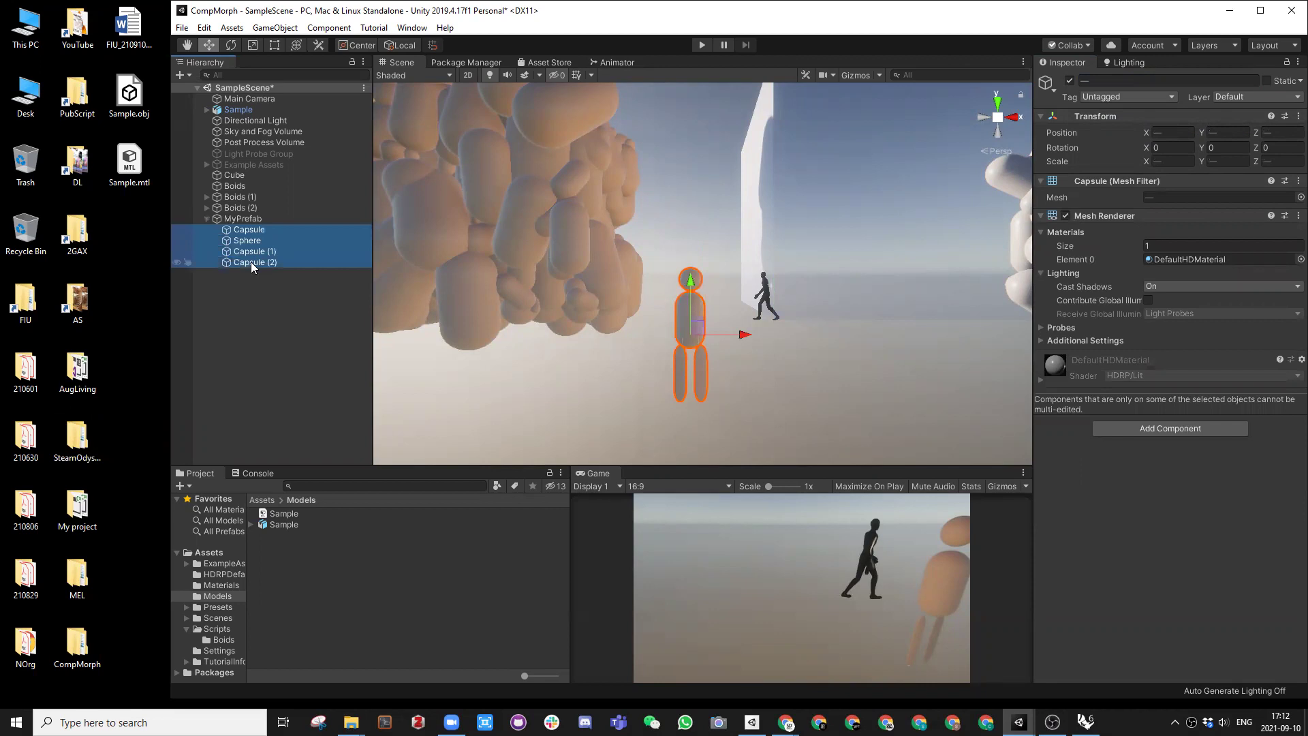
Step: Move the whole MyPrefab group in front of the scene to about X -1.34, Z -5.94 and collapse its children
left_click(238, 218)
left_click_drag(680, 344, 692, 373, "alt")
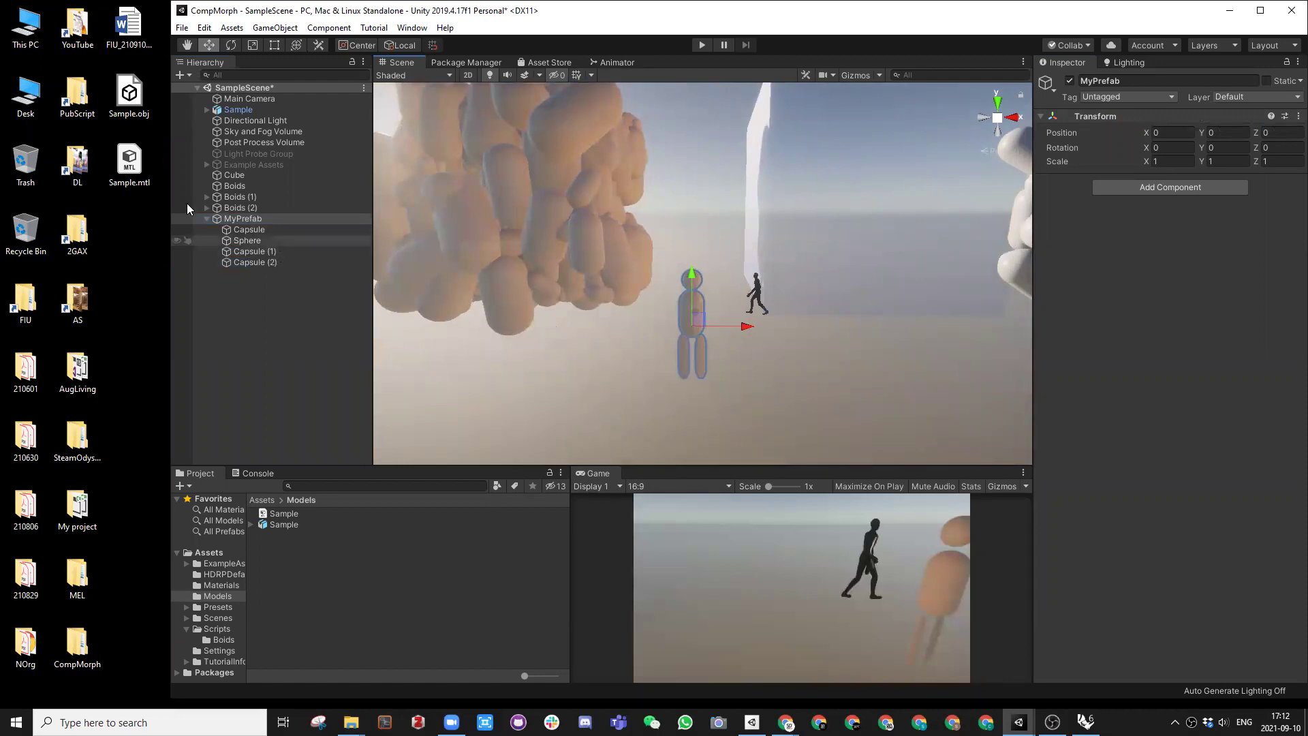
left_click(261, 499)
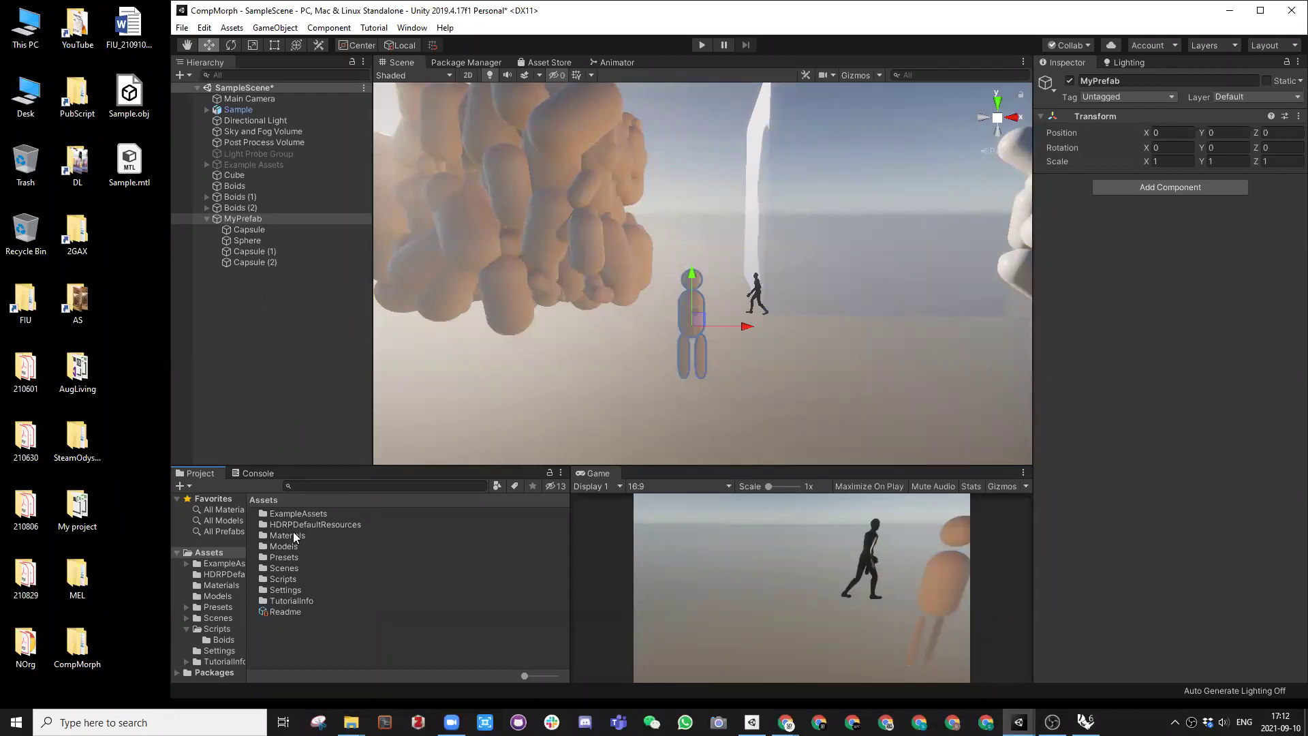
middle_click_drag(675, 296, 644, 322)
left_click_drag(643, 321, 625, 365, "alt")
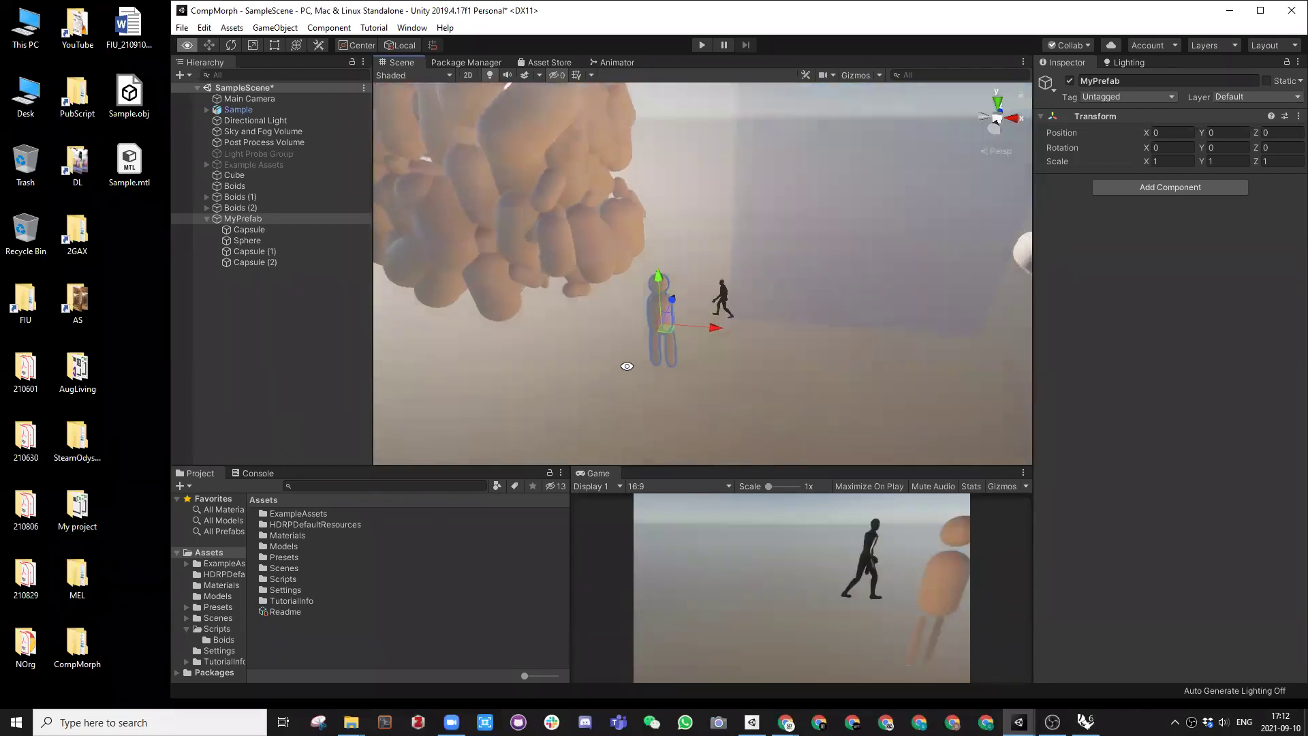
left_click_drag(624, 308, 528, 319, "alt")
left_click_drag(691, 293, 702, 352)
scroll(633, 337, "down", 5)
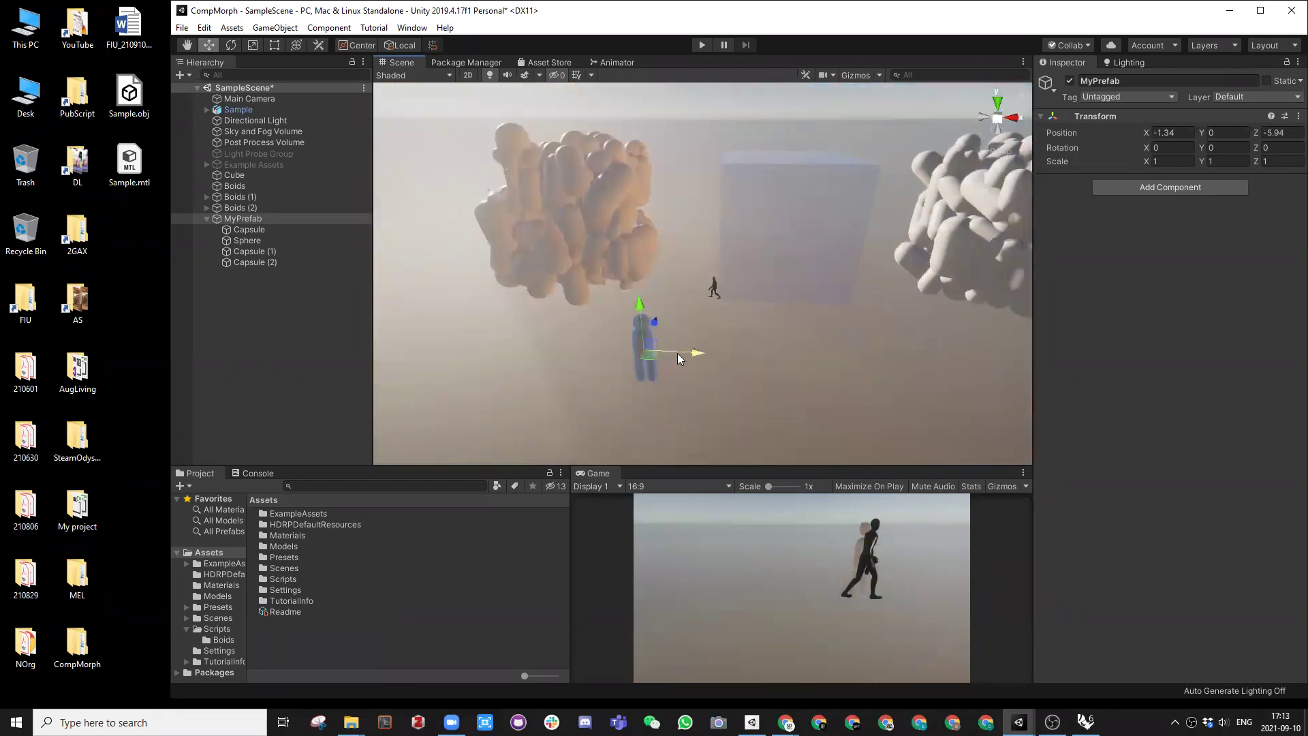
left_click(206, 215)
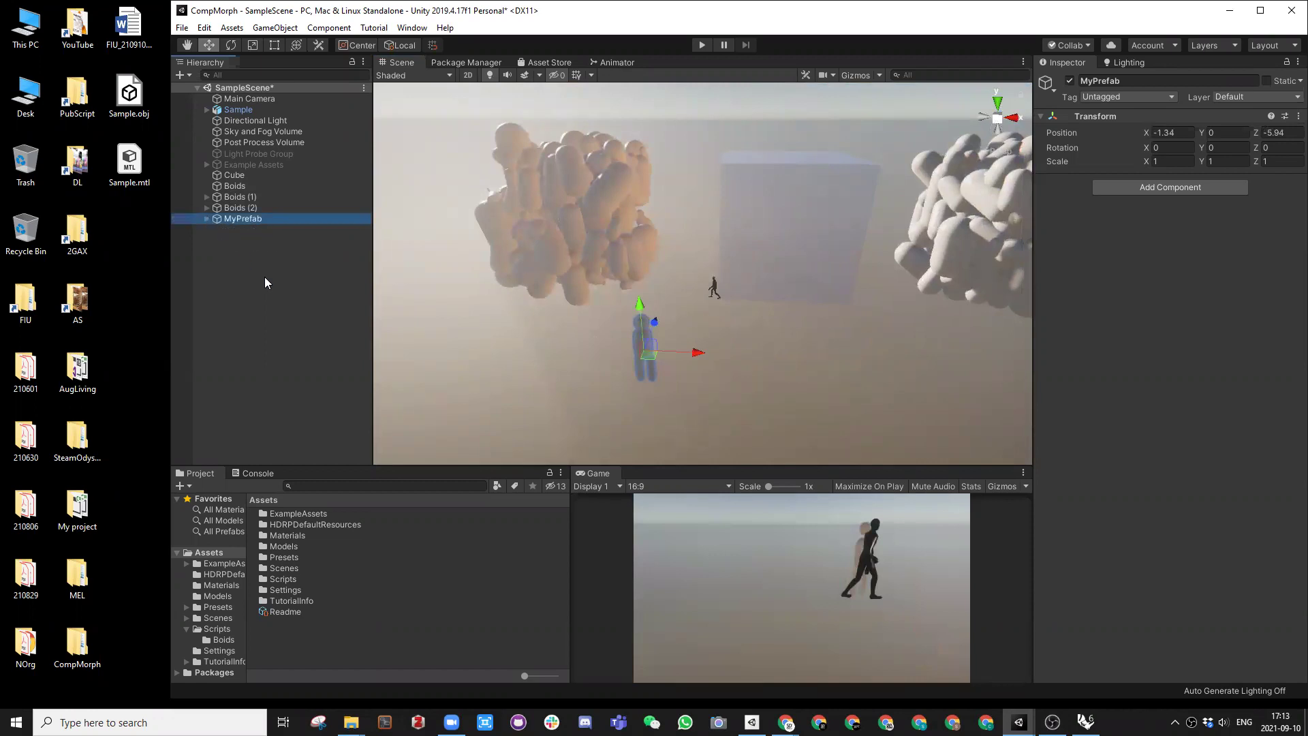
left_click(264, 277)
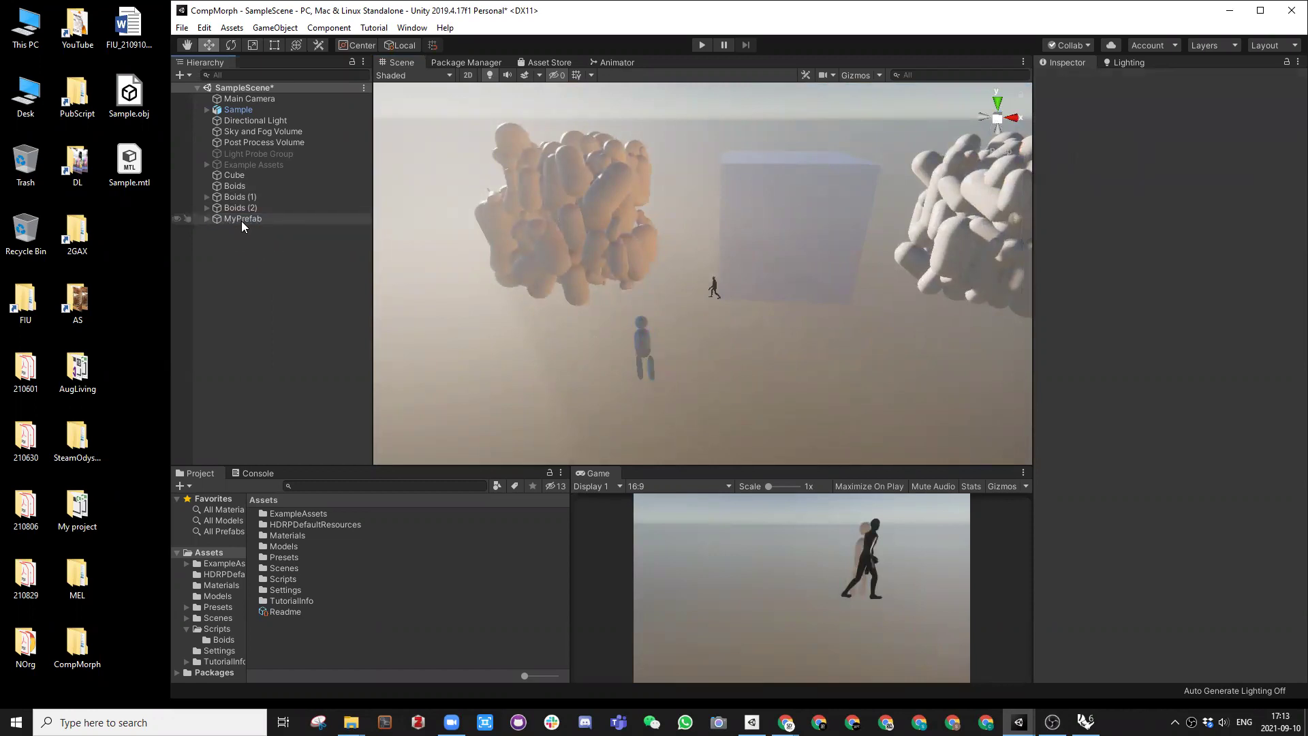
Step: Duplicate MyPrefab twice and space the copies in a row along X, the last at about X 3.13
left_click(241, 219)
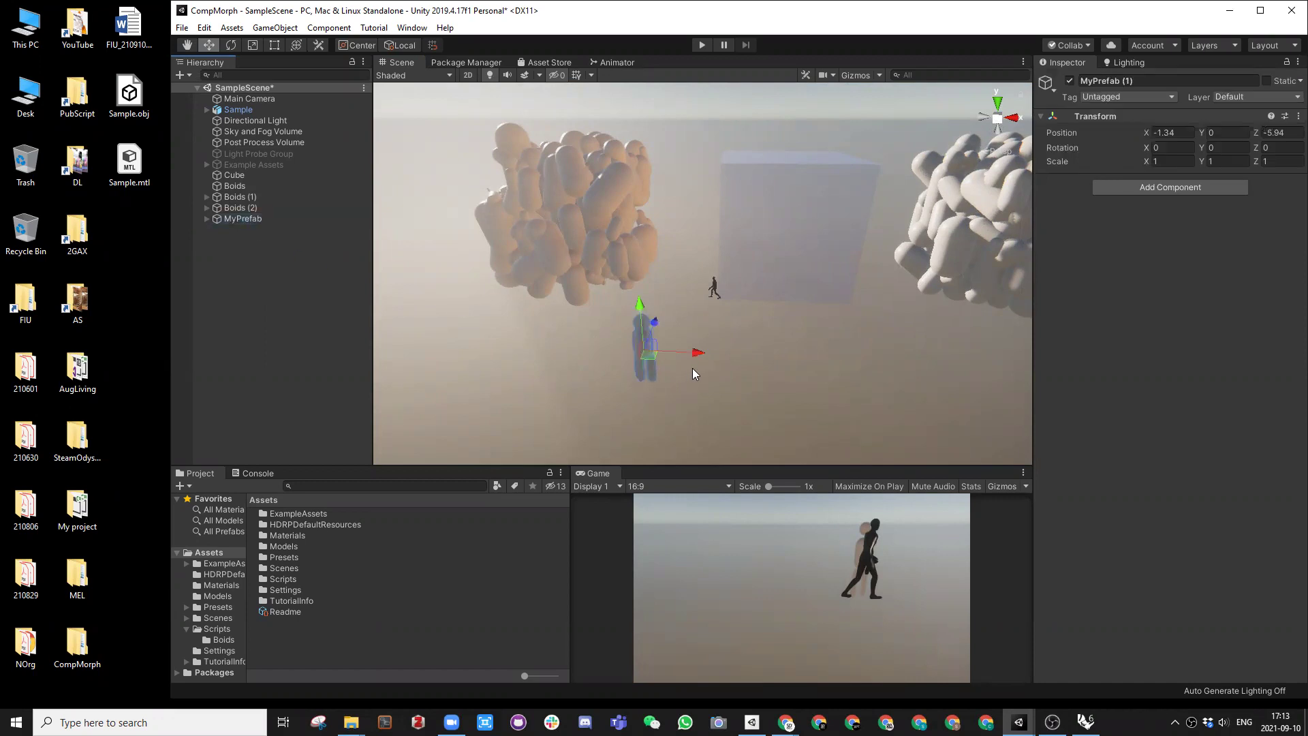
left_click_drag(703, 351, 767, 358)
key("ctrl+d")
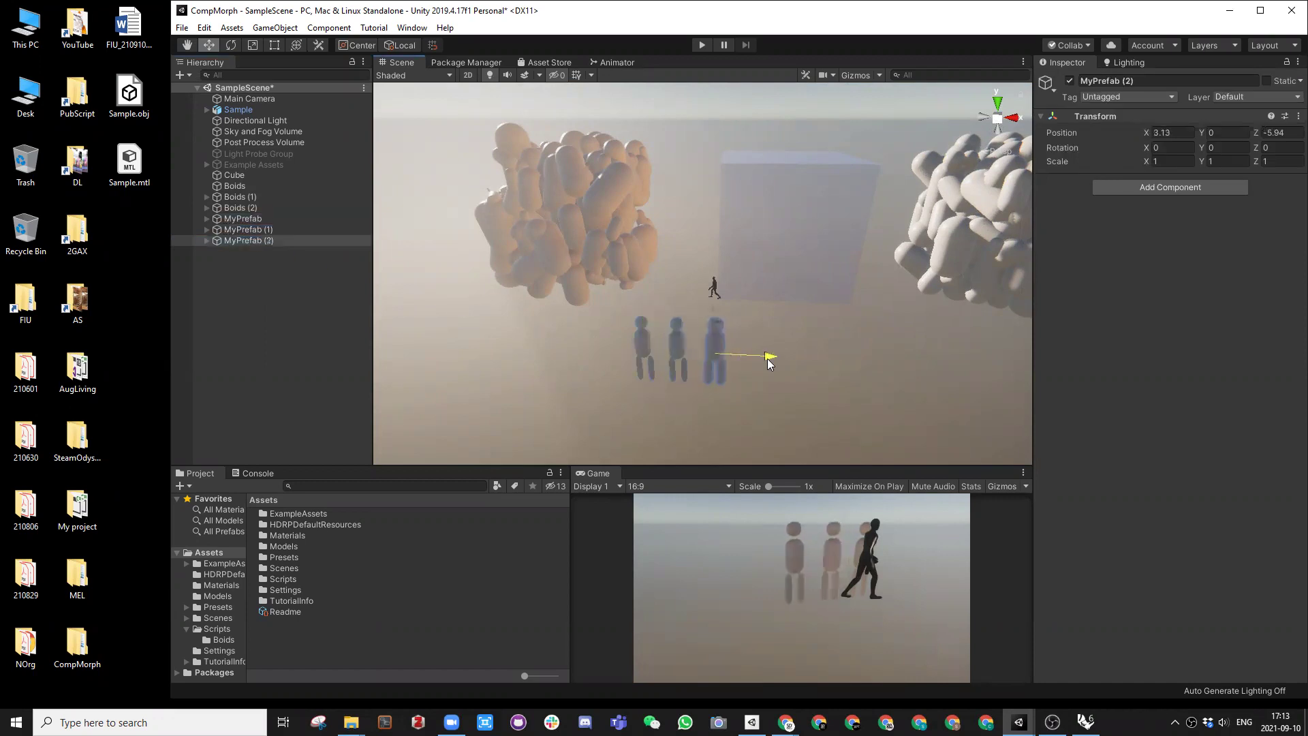
Step: Apply the BlueTrans material to the body Capsule of the middle figure, MyPrefab (1), and collapse that figure's children
scroll(702, 416, "up", 1)
left_click(684, 377)
left_click_drag(684, 379, 639, 335, "alt")
scroll(693, 346, "up", 2)
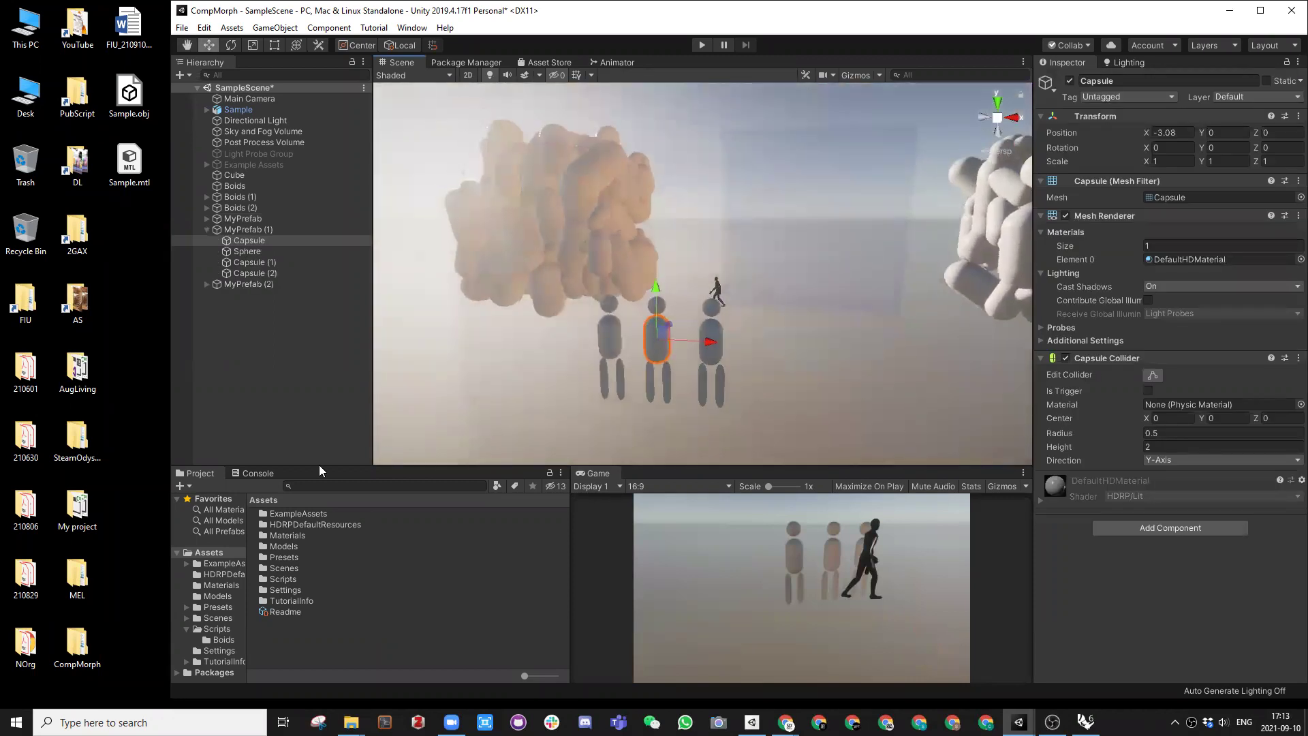
double_click(282, 536)
left_click_drag(288, 513, 653, 346)
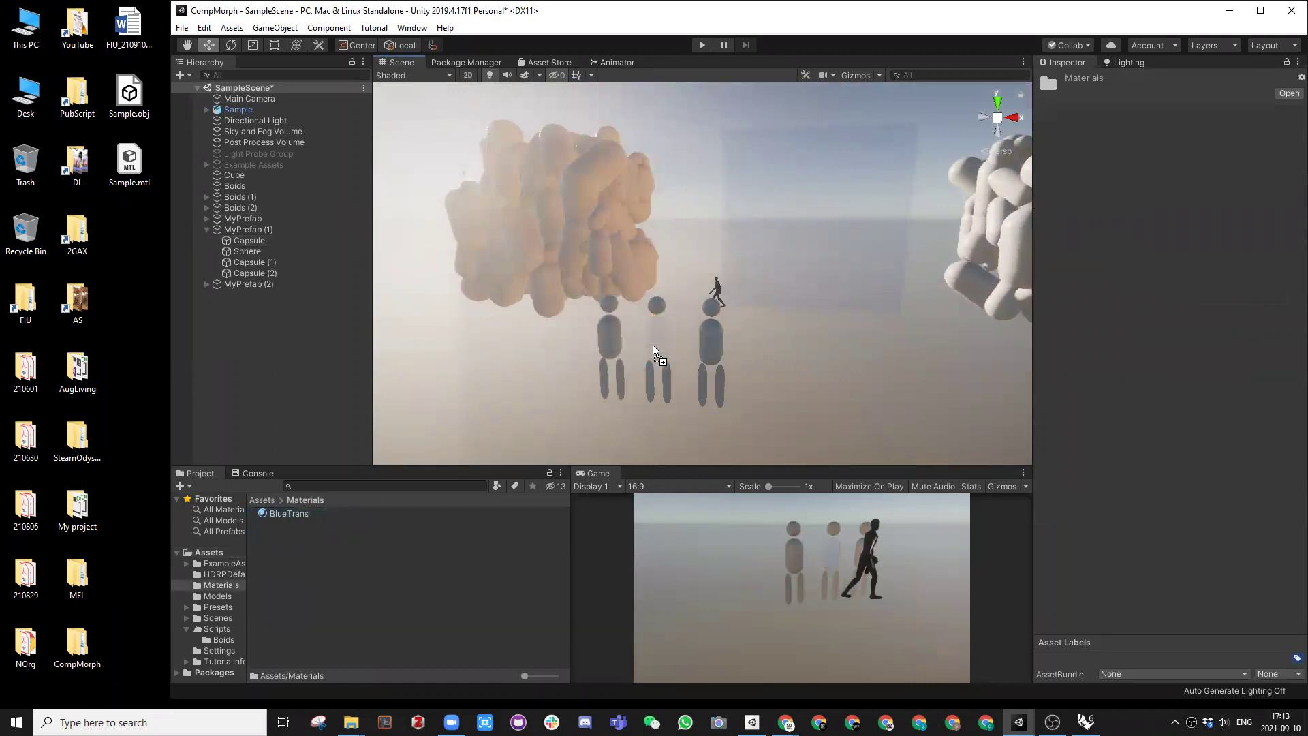
left_click(278, 516)
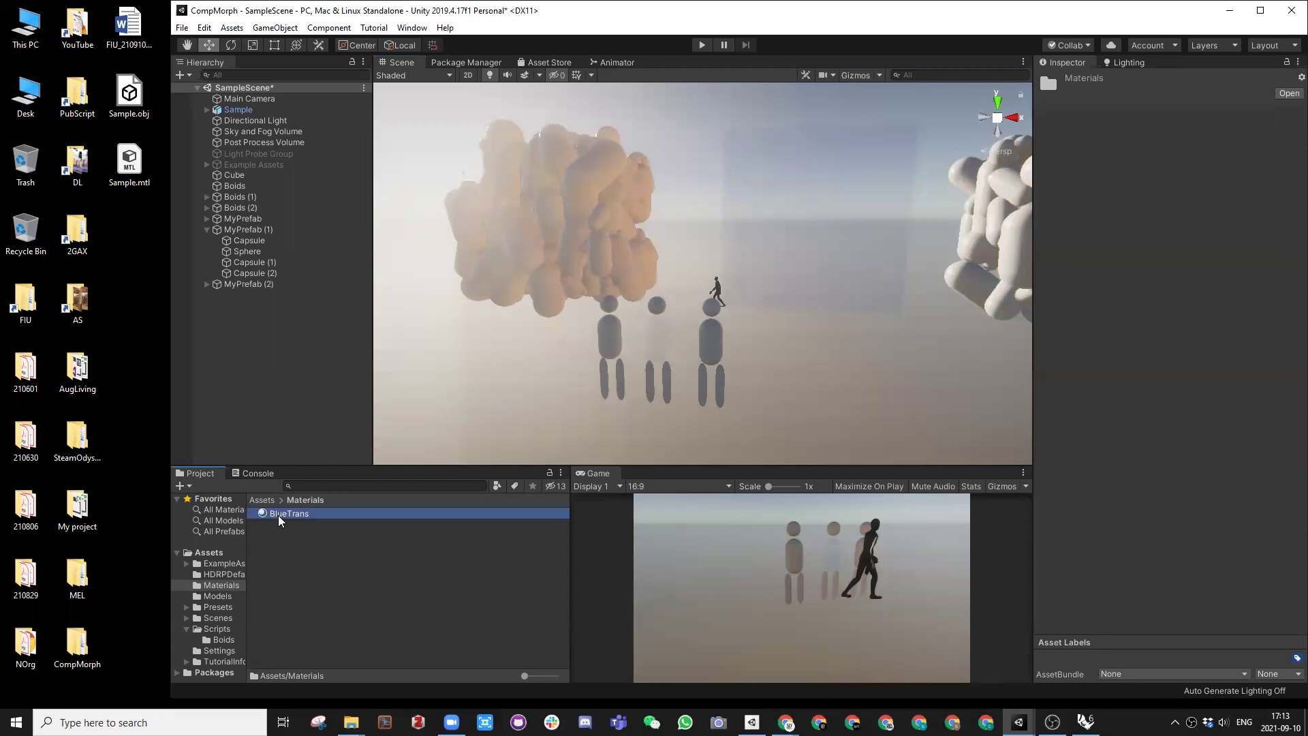
scroll(714, 294, "up", 5)
left_click_drag(631, 367, 707, 377, "alt")
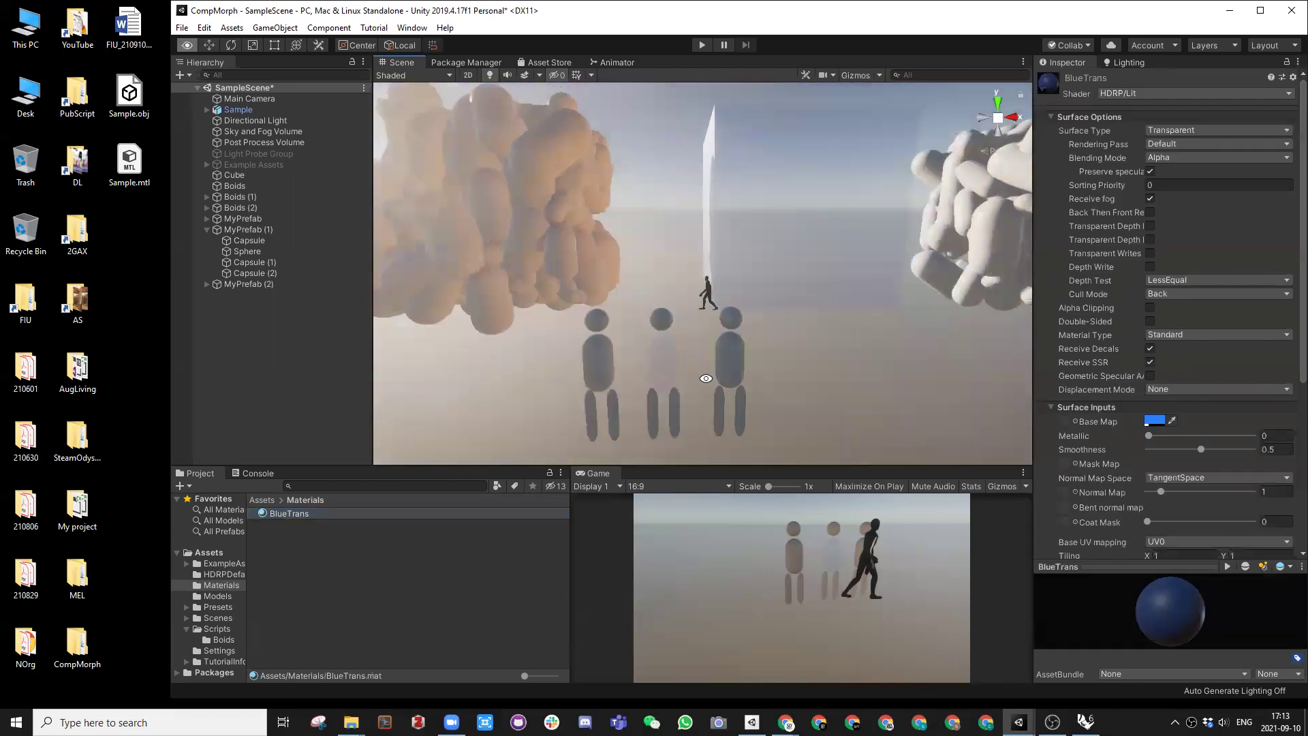
left_click(206, 229)
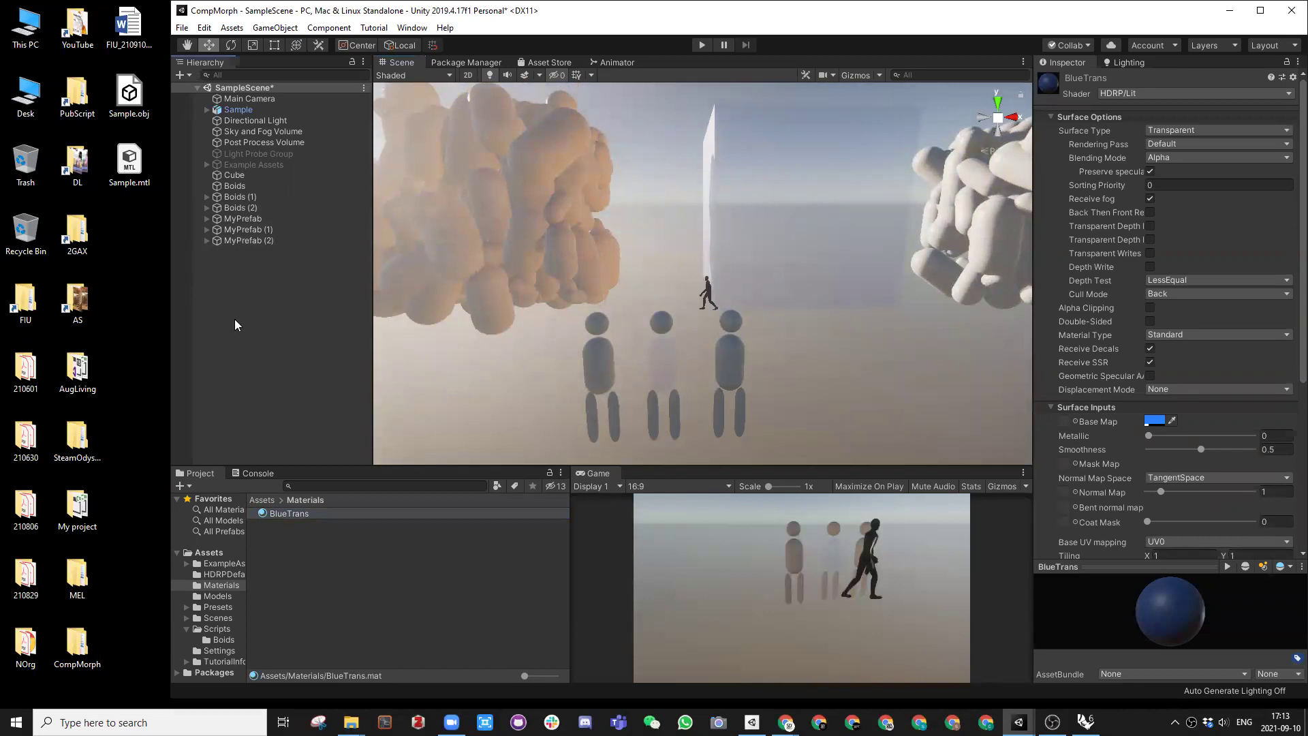
Step: Create a folder called Prefabs in the project's Assets root
left_click(261, 499)
left_click(250, 216)
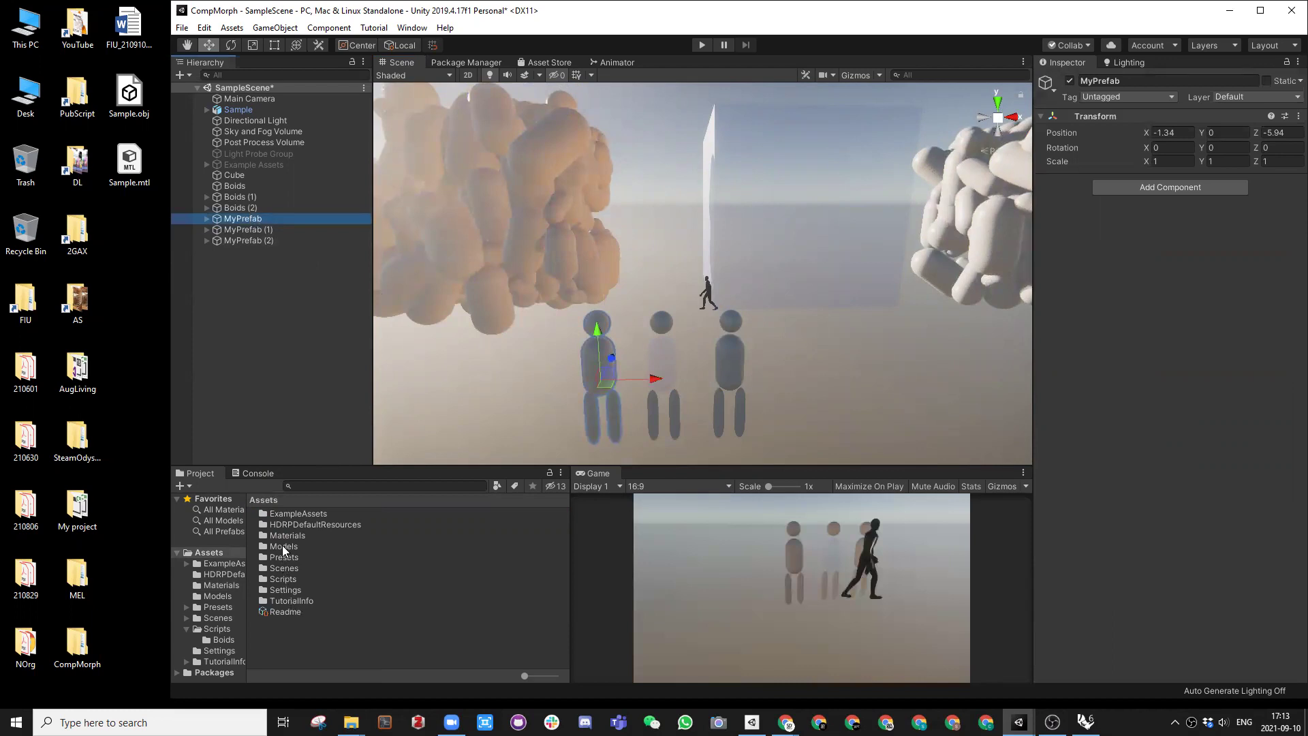
left_click(295, 634)
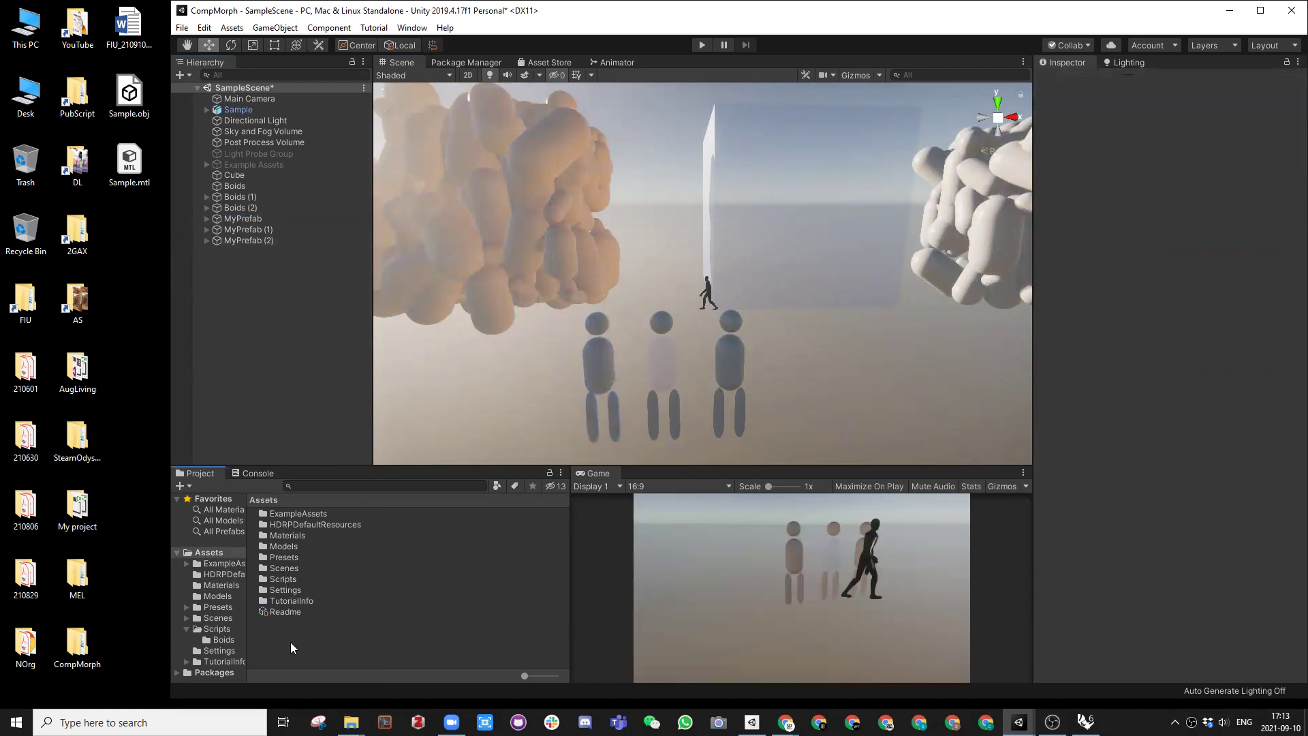
right_click(291, 644)
mouse_move(408, 304)
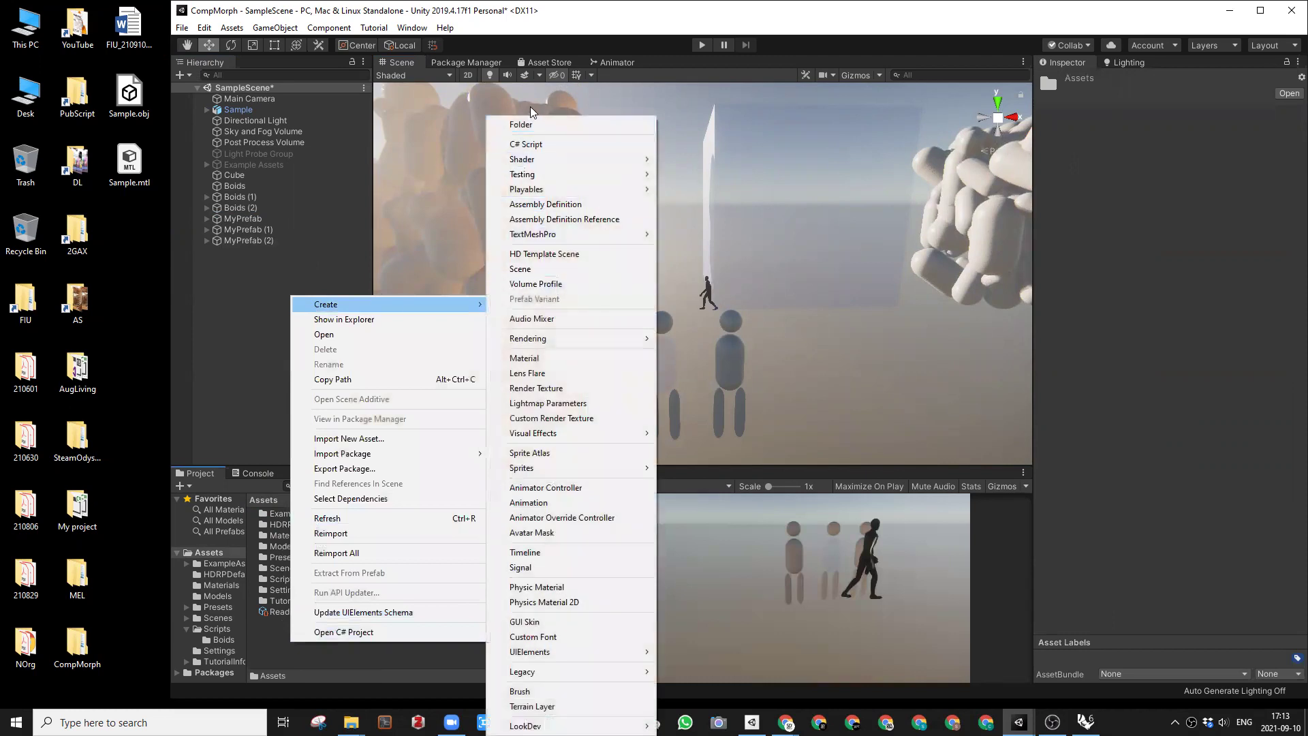
left_click(534, 122)
type("Prefabs")
key("Return")
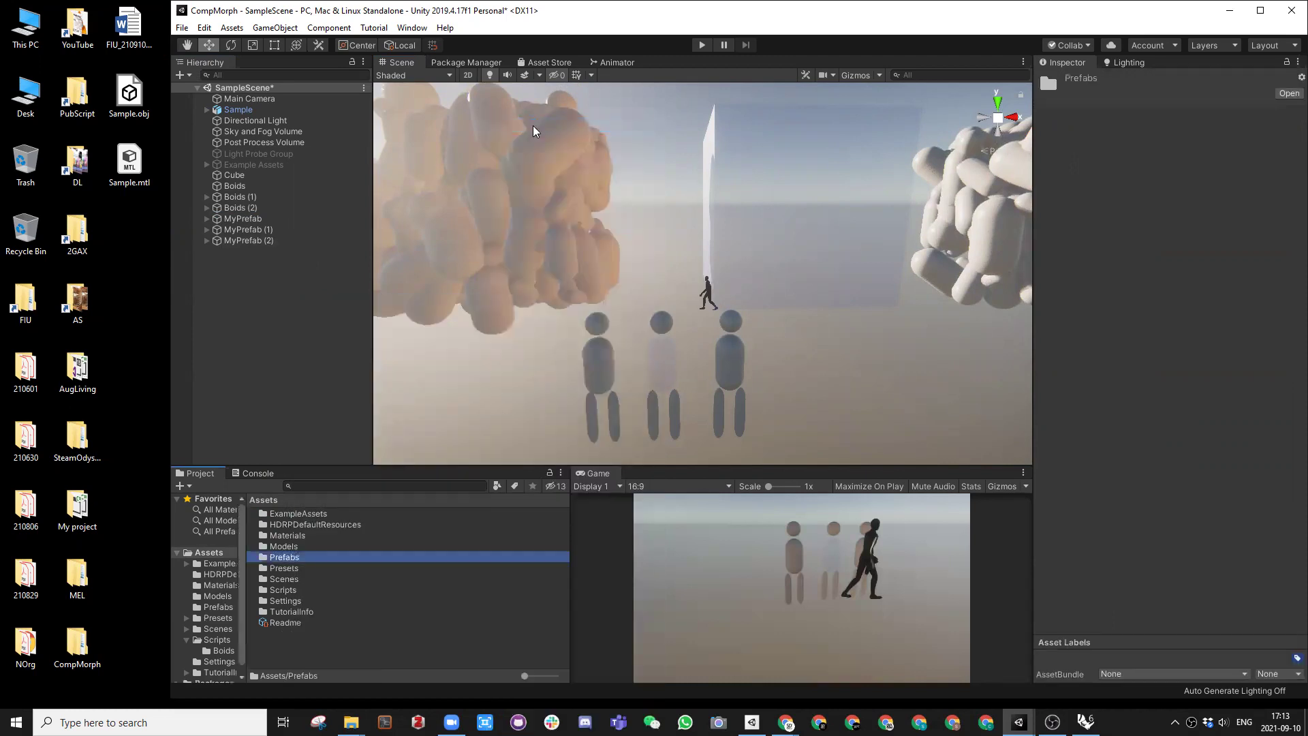
Step: Save the original MyPrefab group as a prefab asset in the Prefabs folder
double_click(347, 556)
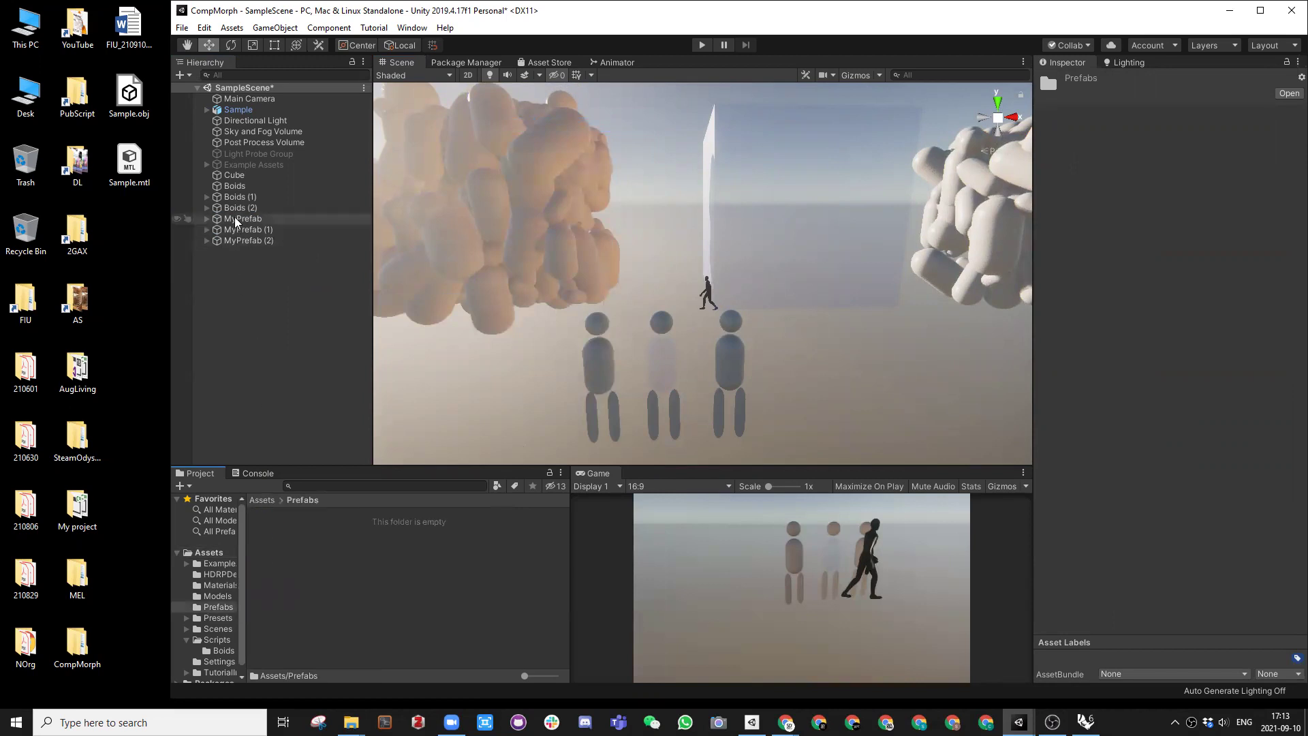
left_click(600, 379)
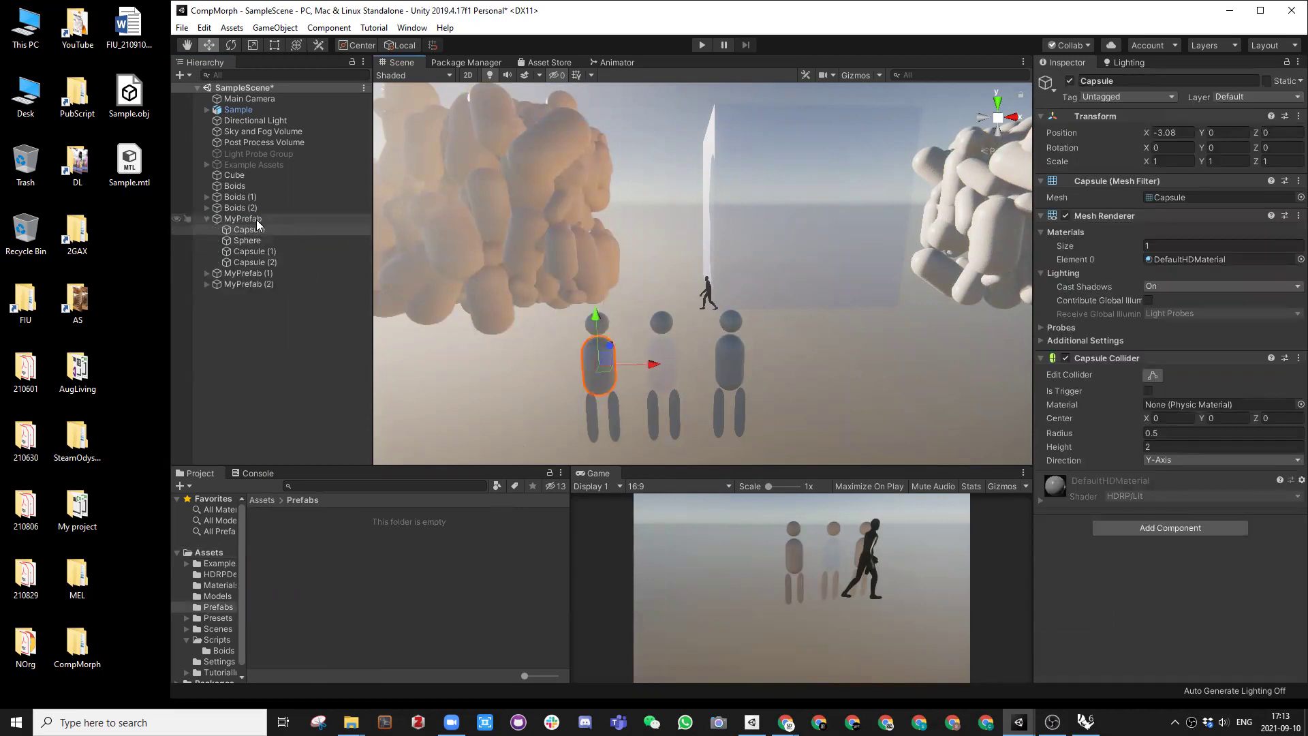
left_click(252, 218)
left_click(206, 218)
left_click_drag(244, 218, 312, 556)
left_click(266, 272)
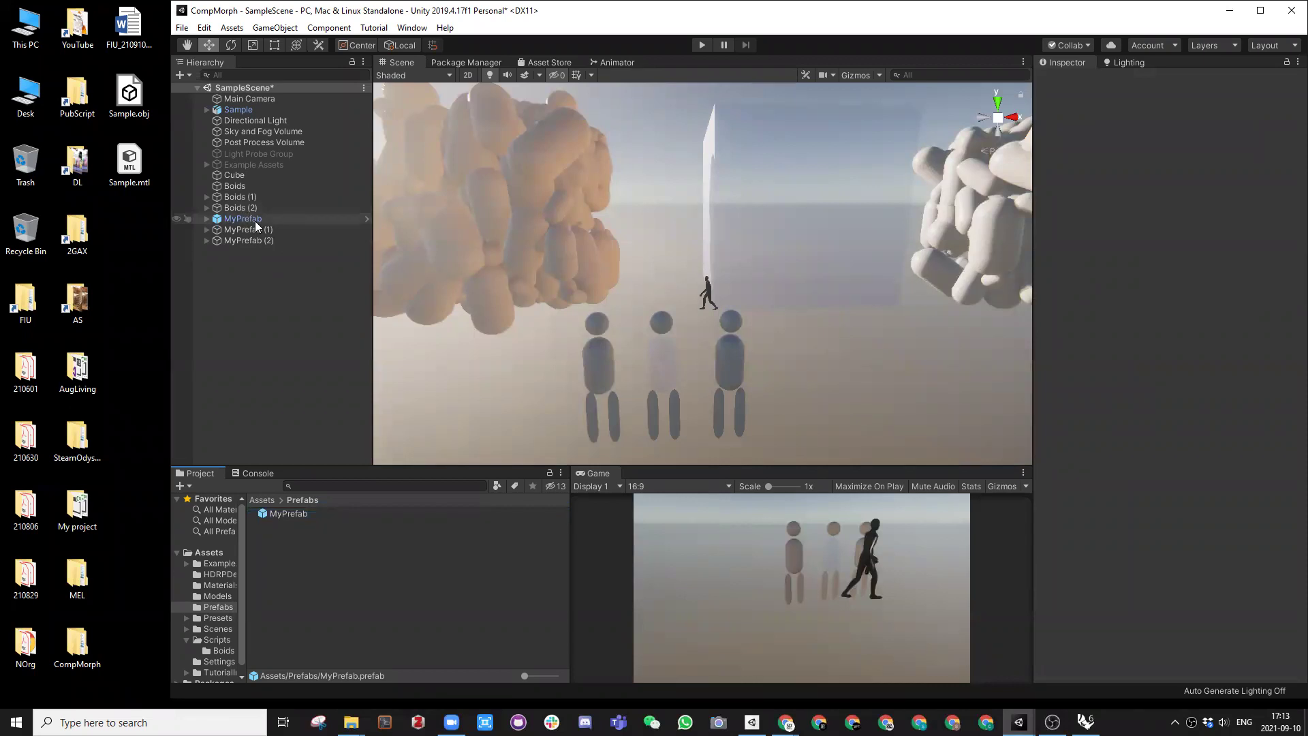
Step: Move the MyPrefab instance along X past the other two figures to about X 7.5
left_click(232, 218)
key("f")
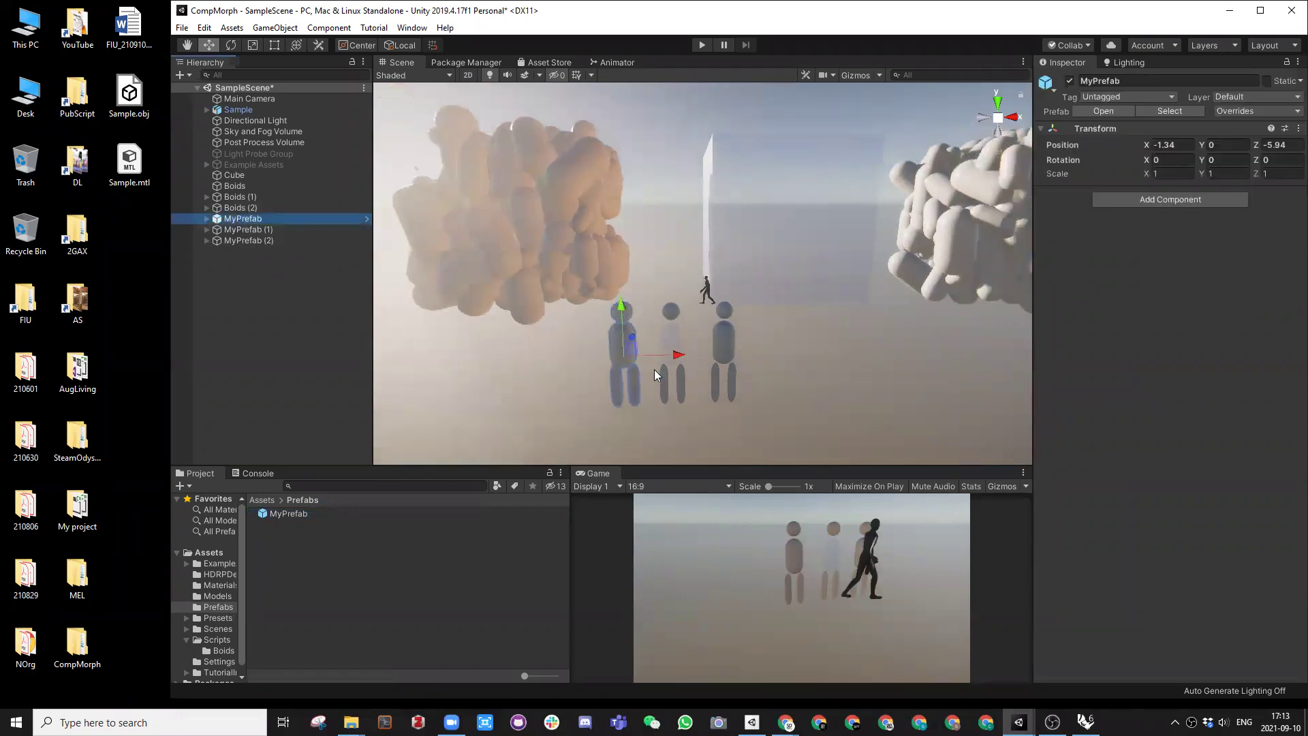
left_click_drag(687, 353, 878, 364)
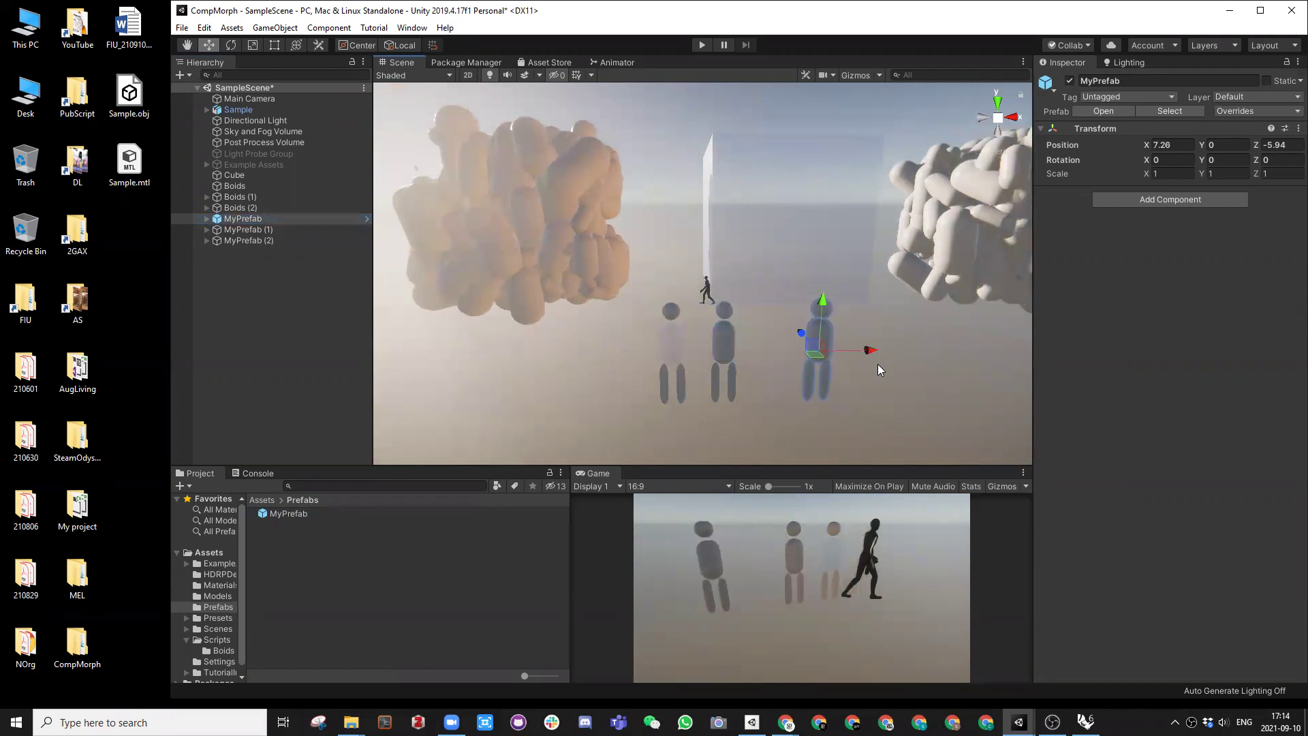
left_click_drag(770, 384, 736, 389, "alt")
middle_click_drag(736, 389, 650, 360)
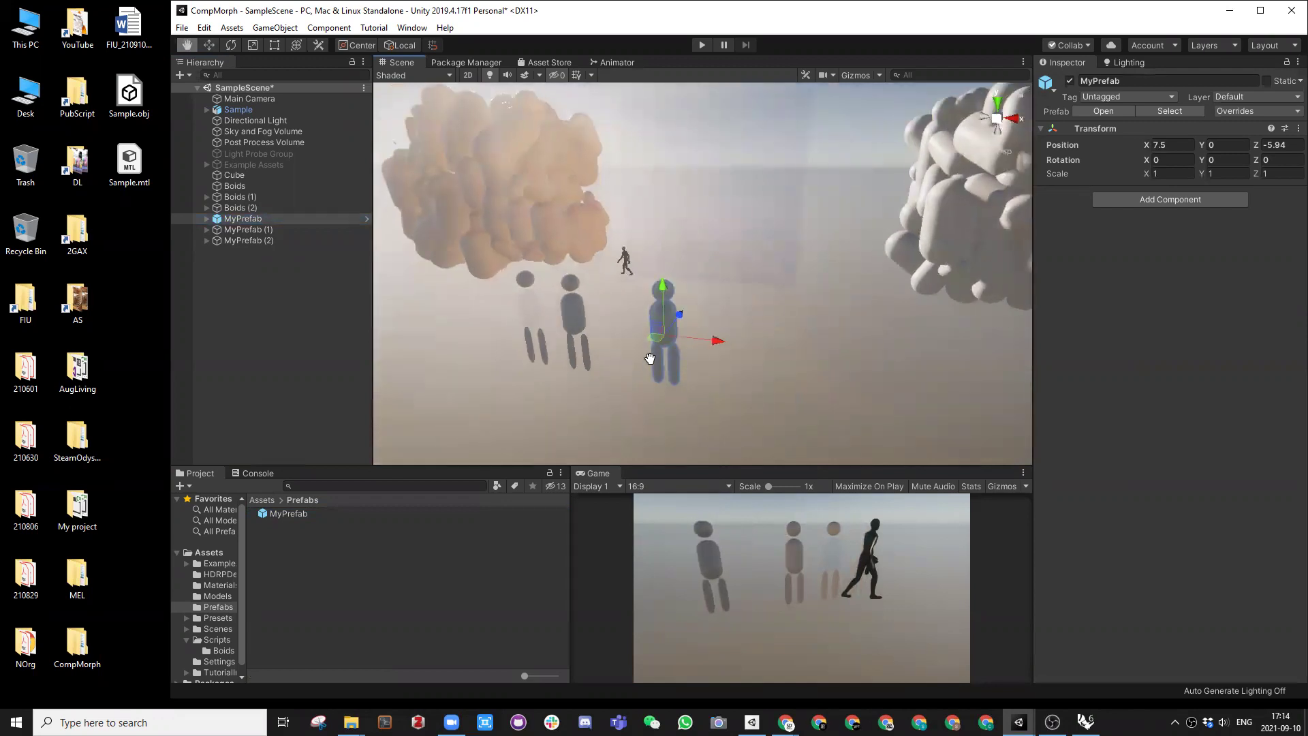
Step: Duplicate the MyPrefab instance twice and space the copies along X, the last at about X 11.36
key("ctrl+d")
left_click_drag(700, 348, 727, 356)
key("ctrl+d")
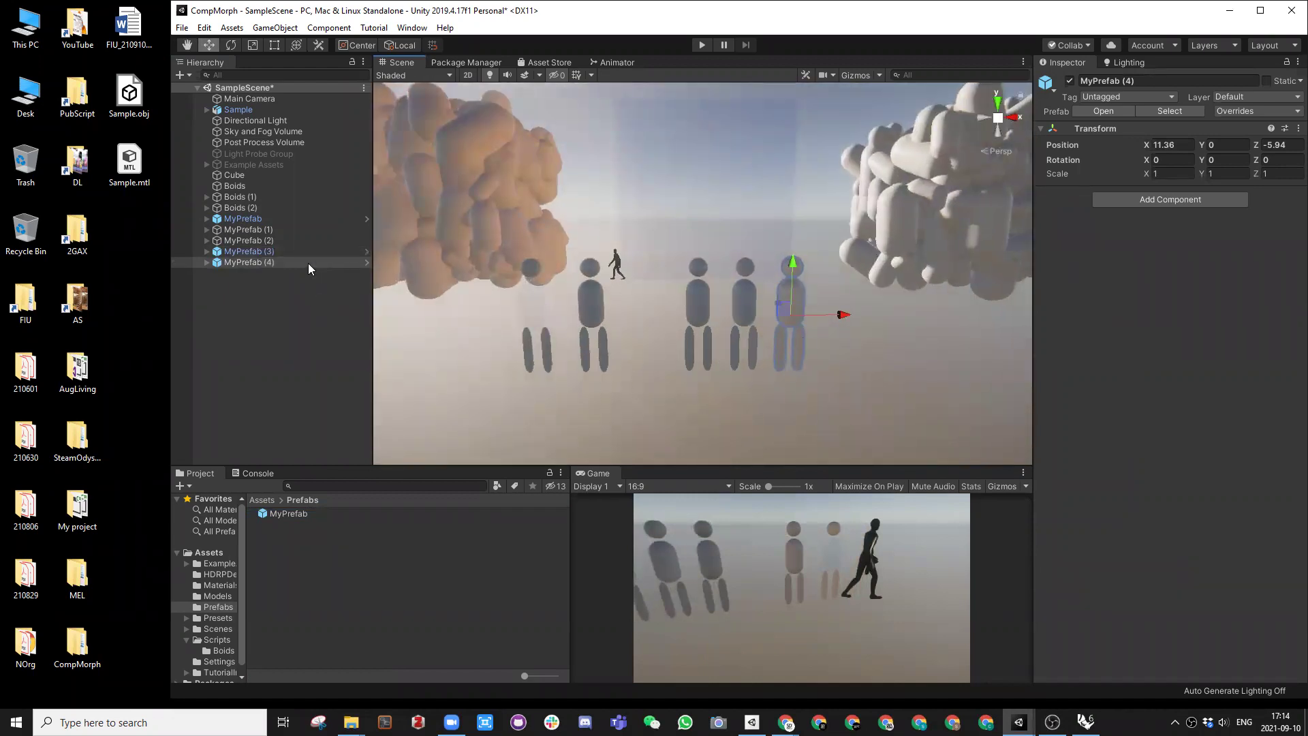
Step: Open the MyPrefab prefab for isolated editing and select its root object
left_click(304, 220)
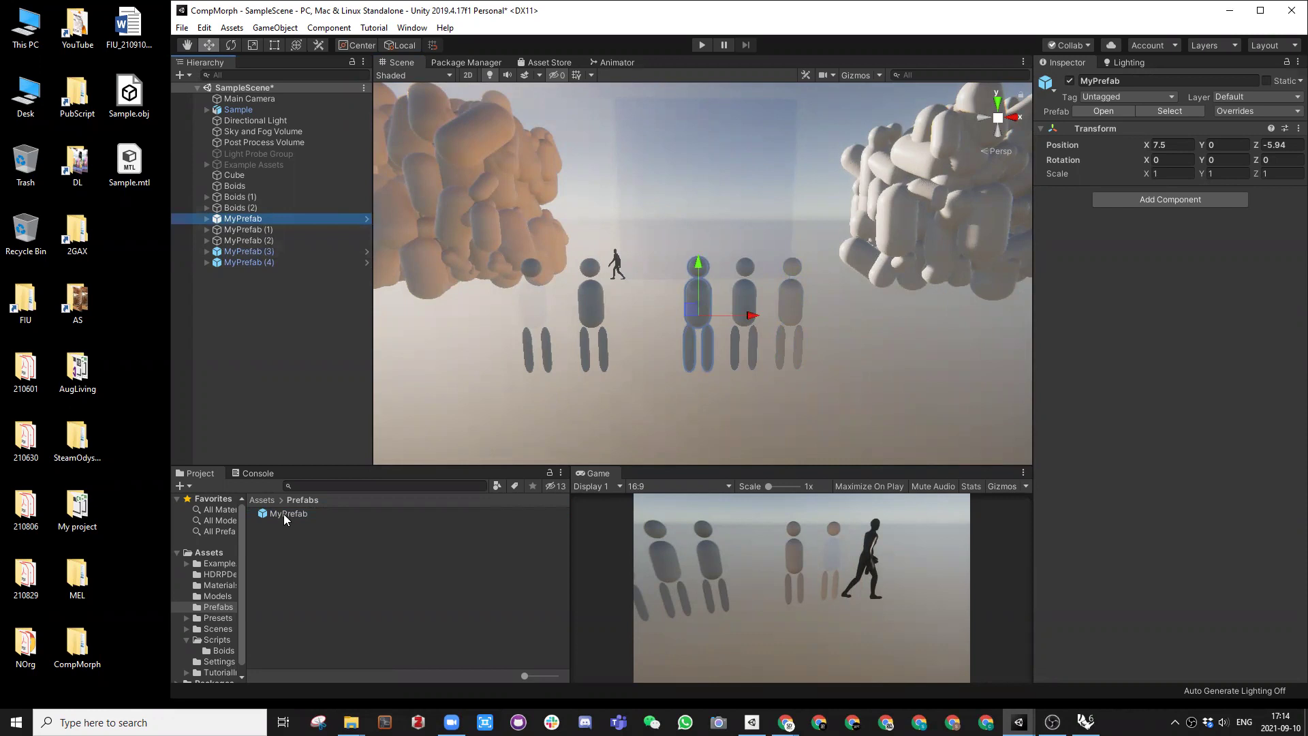
left_click(366, 218)
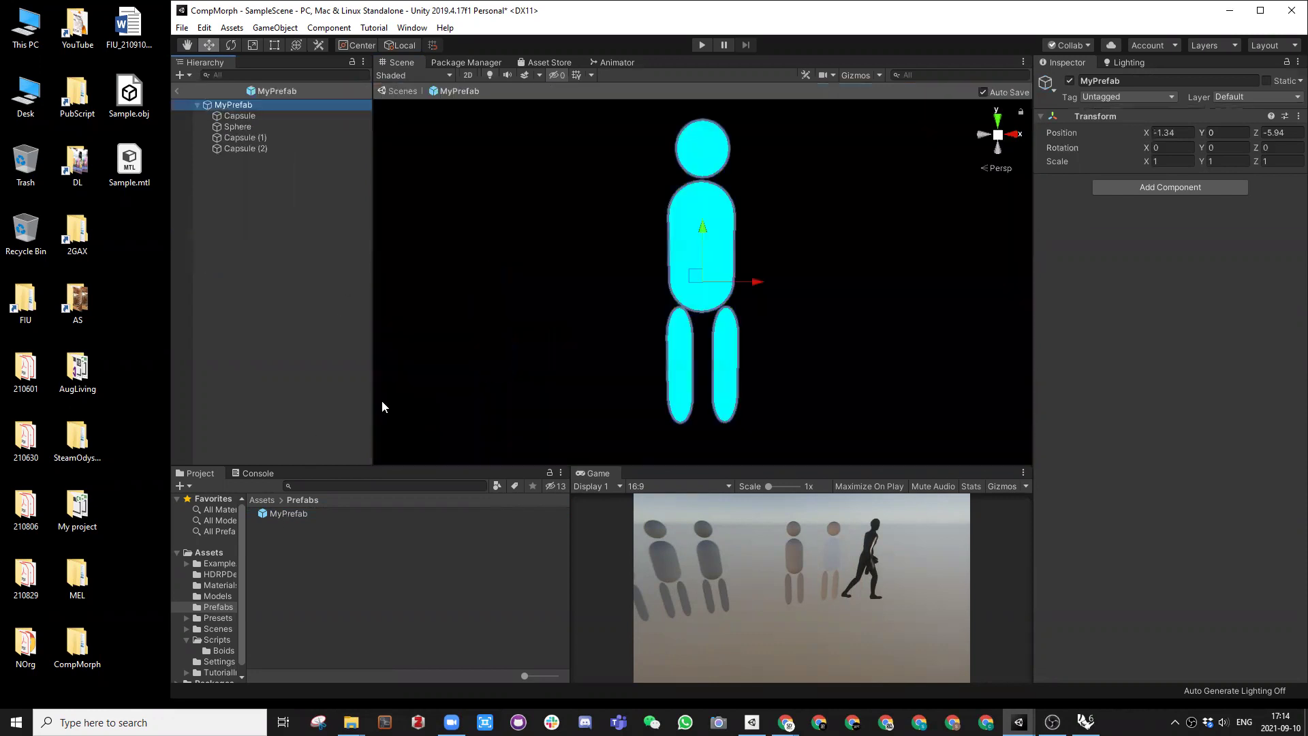
scroll(526, 275, "down", 5)
left_click_drag(640, 237, 577, 324, "alt")
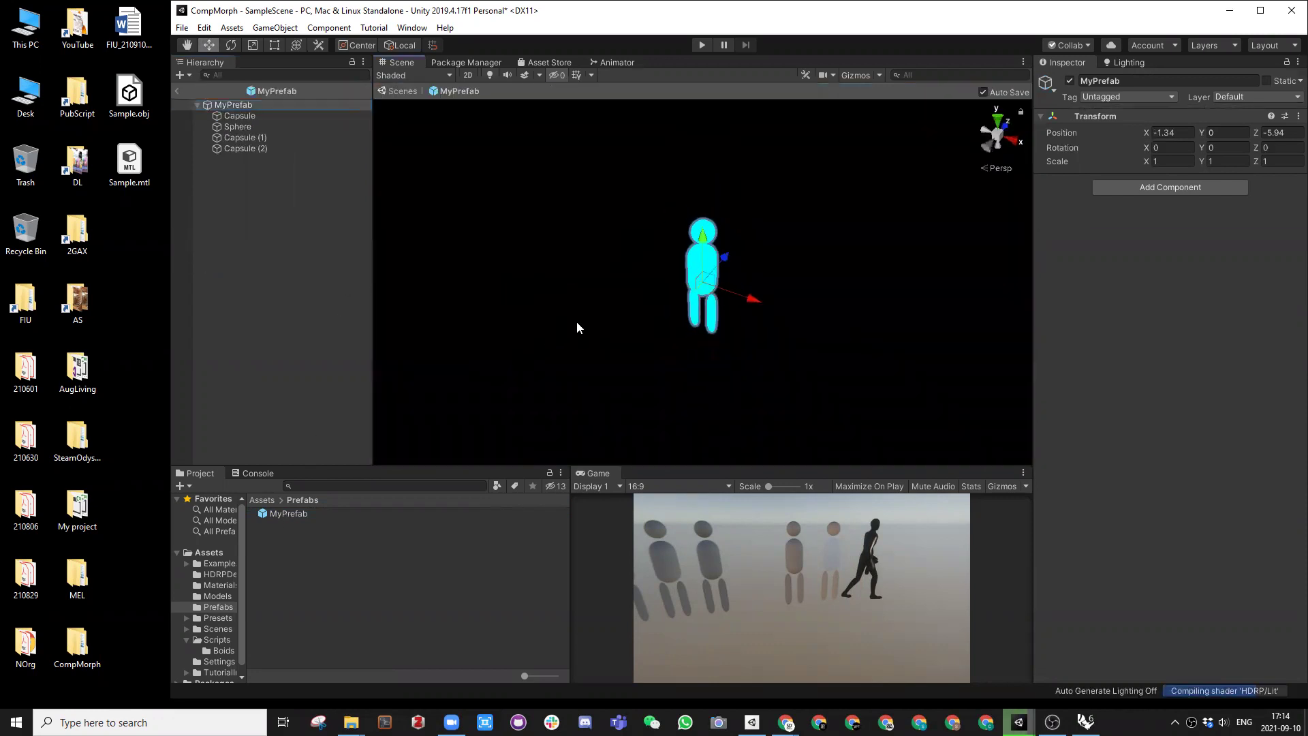
left_click(577, 325)
scroll(699, 281, "up", 3)
middle_click_drag(695, 279, 656, 296)
left_click_drag(656, 296, 680, 266, "alt")
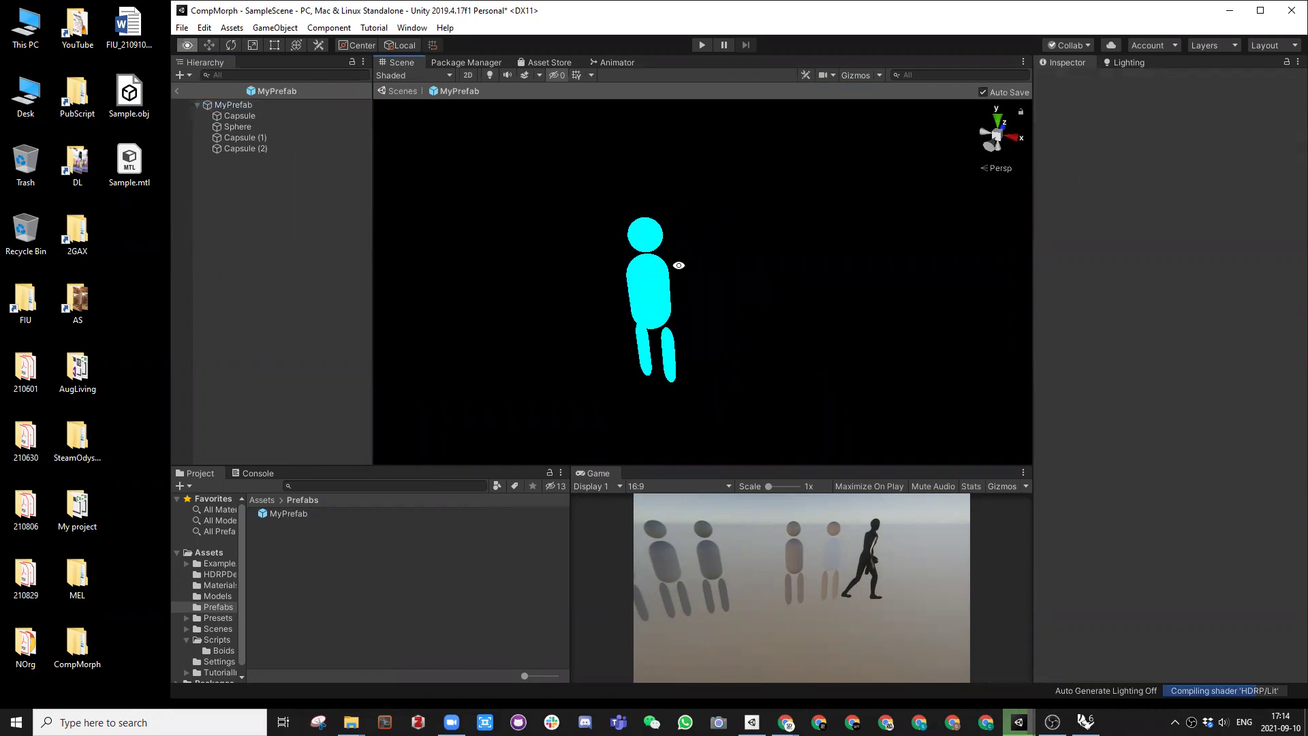
left_click(237, 105)
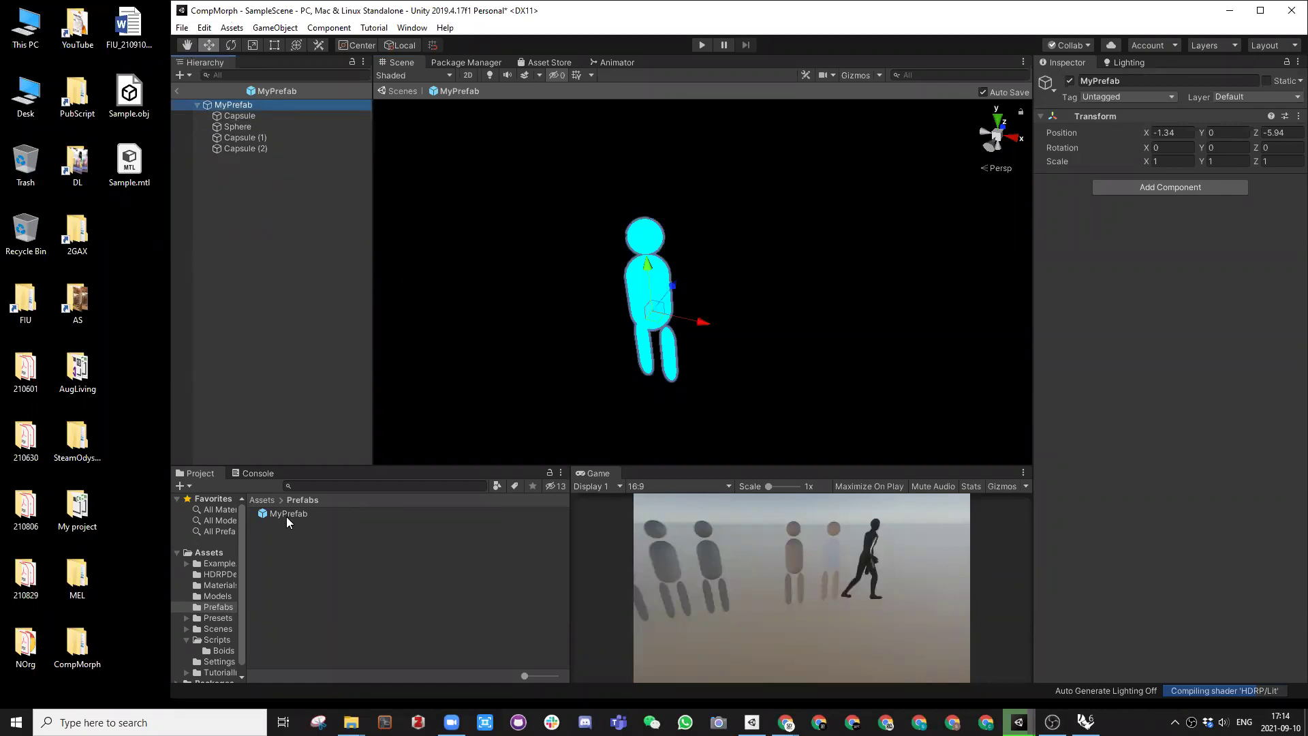
Step: Create a new material named Pink in the Materials folder
left_click(261, 499)
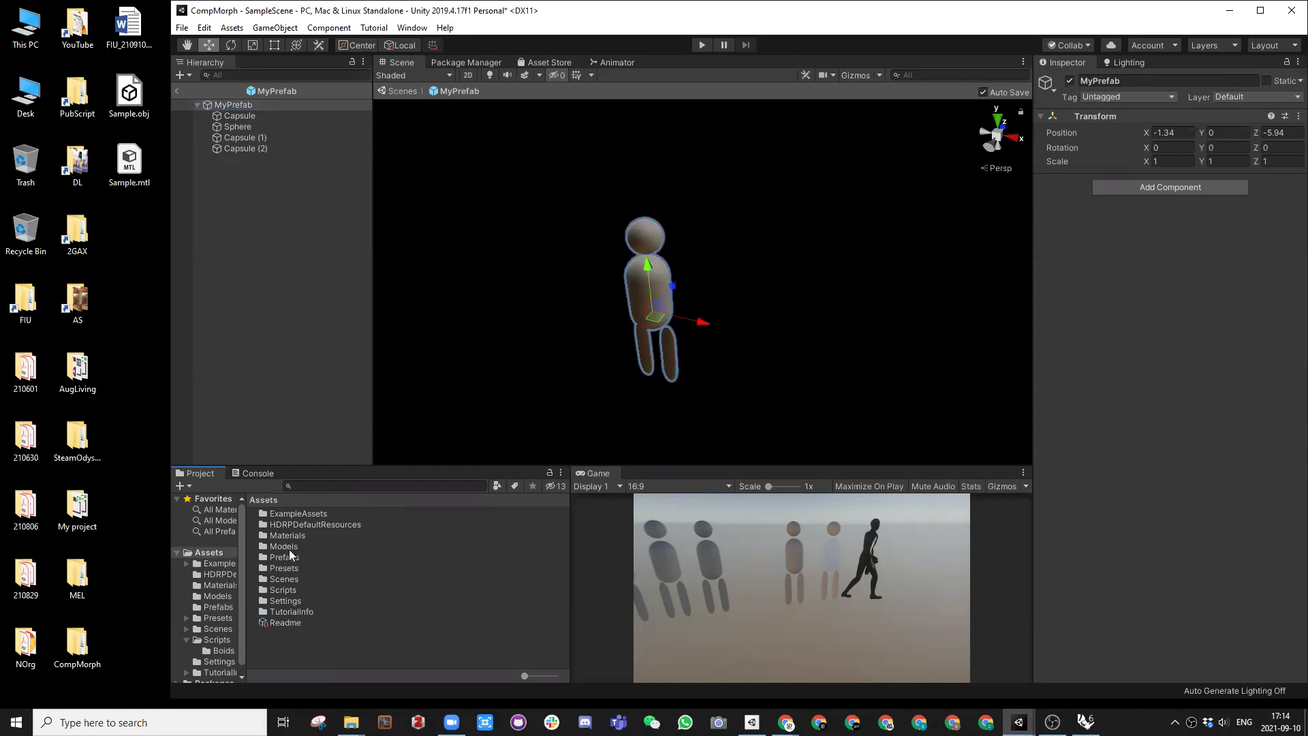
double_click(289, 537)
right_click(301, 556)
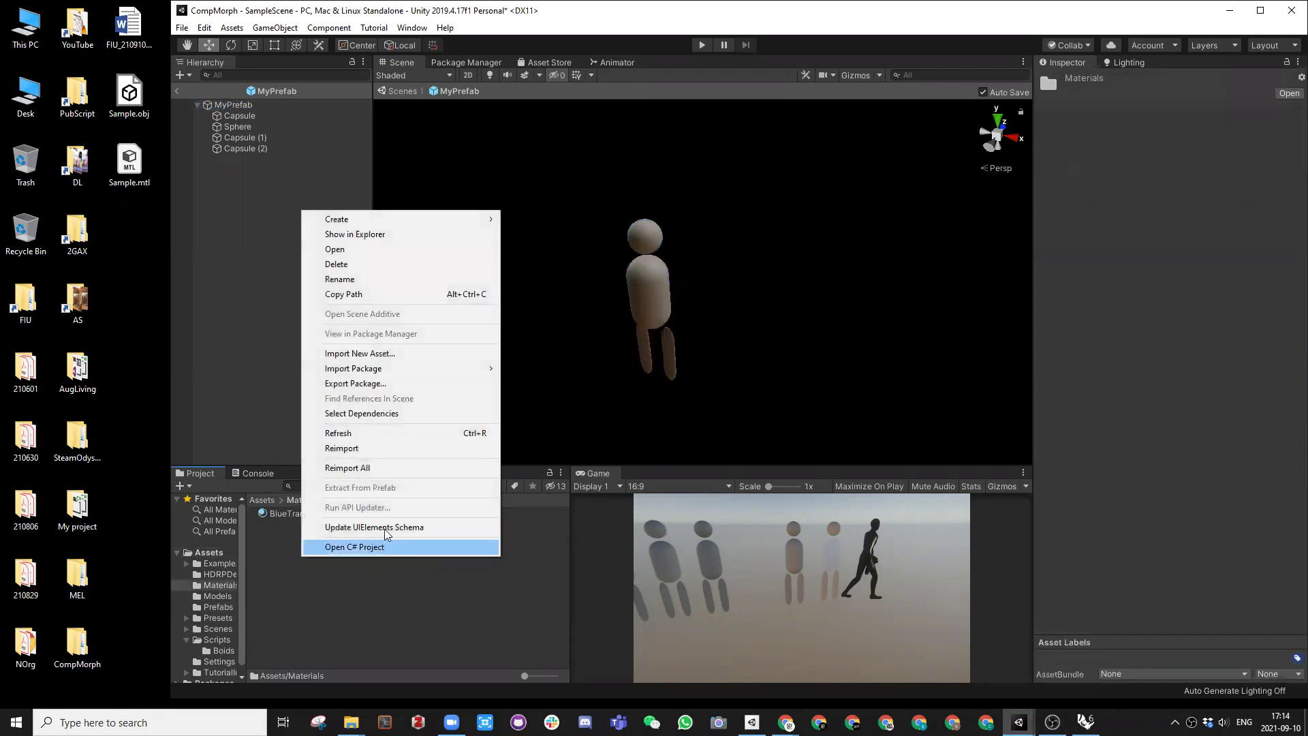
mouse_move(400, 220)
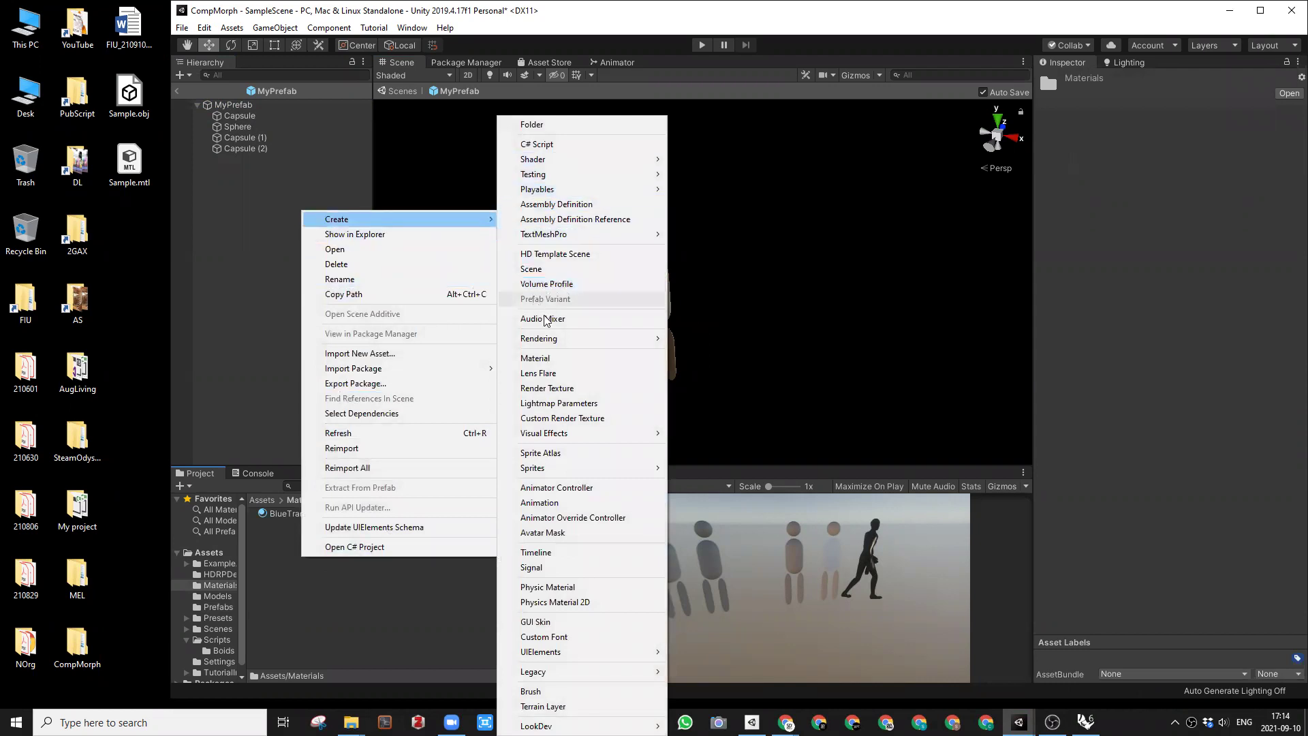
left_click(537, 357)
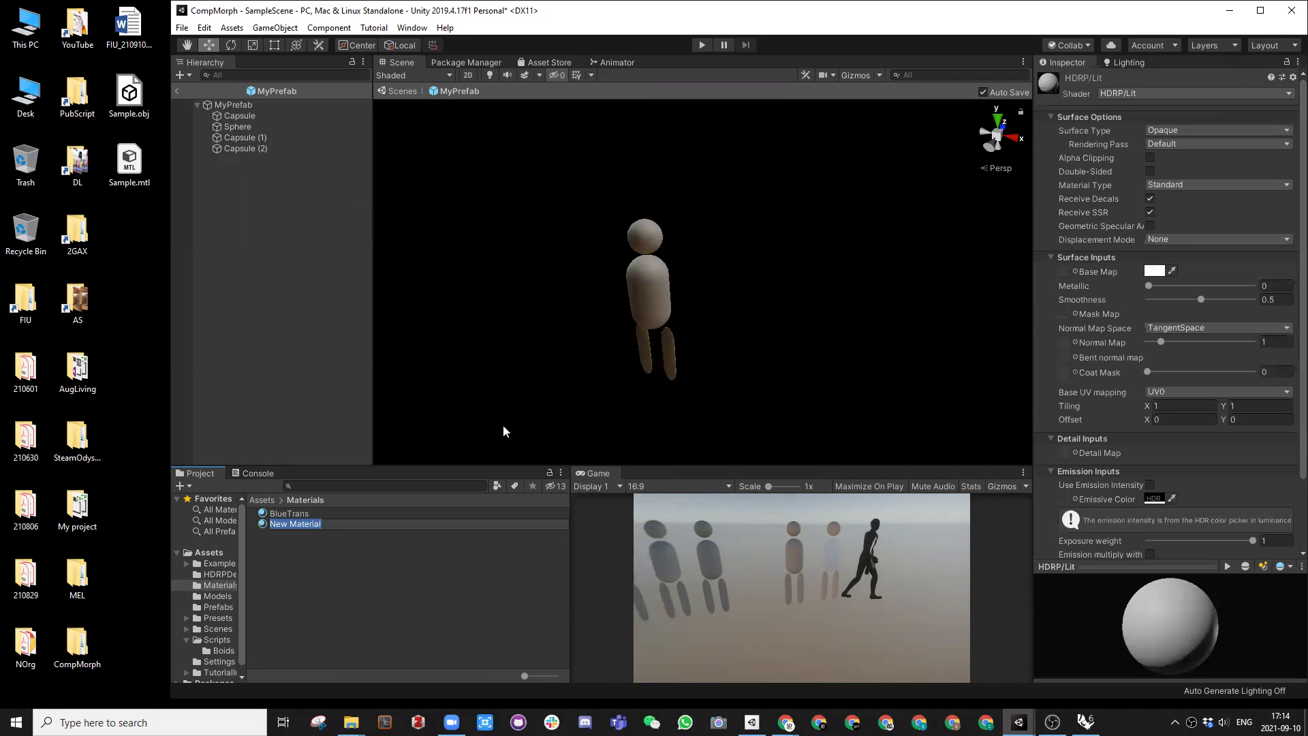
type("Pink")
key("Return")
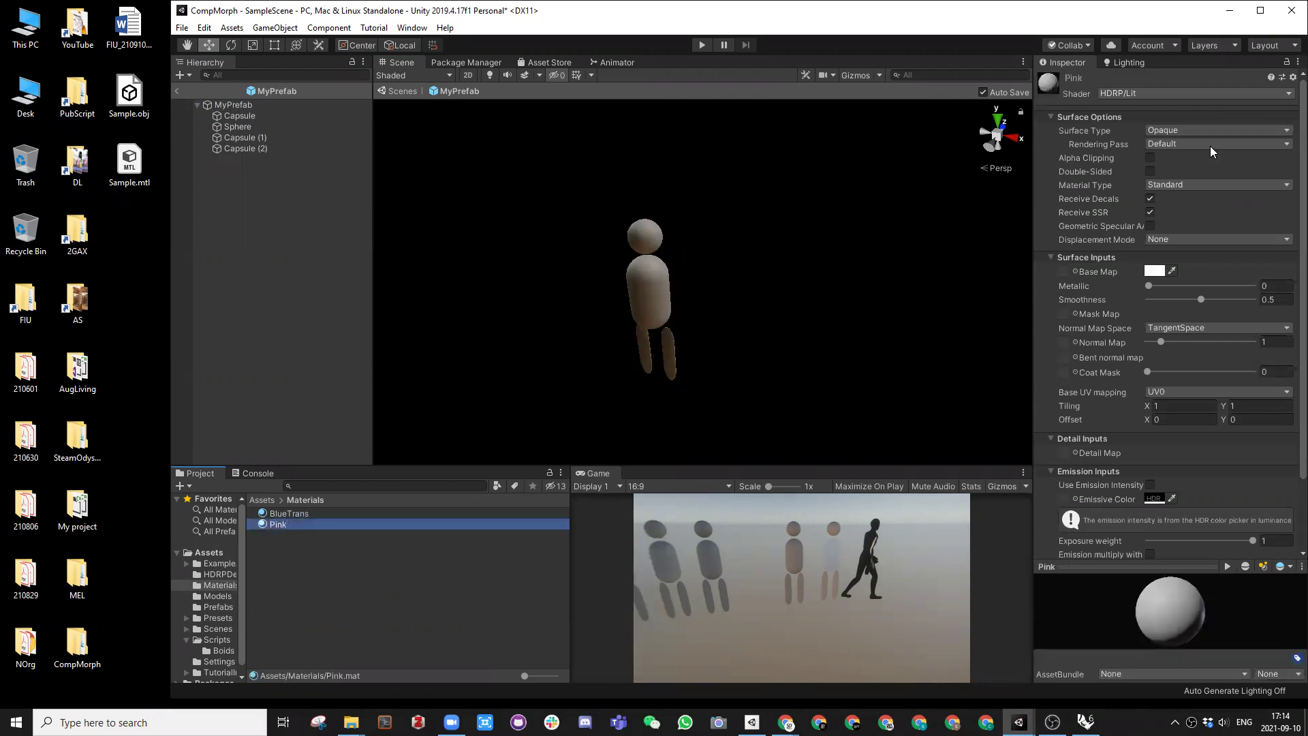
Step: Set the Pink material's base map colour to a vivid pink and apply the material to the figure's torso capsule
left_click(1151, 272)
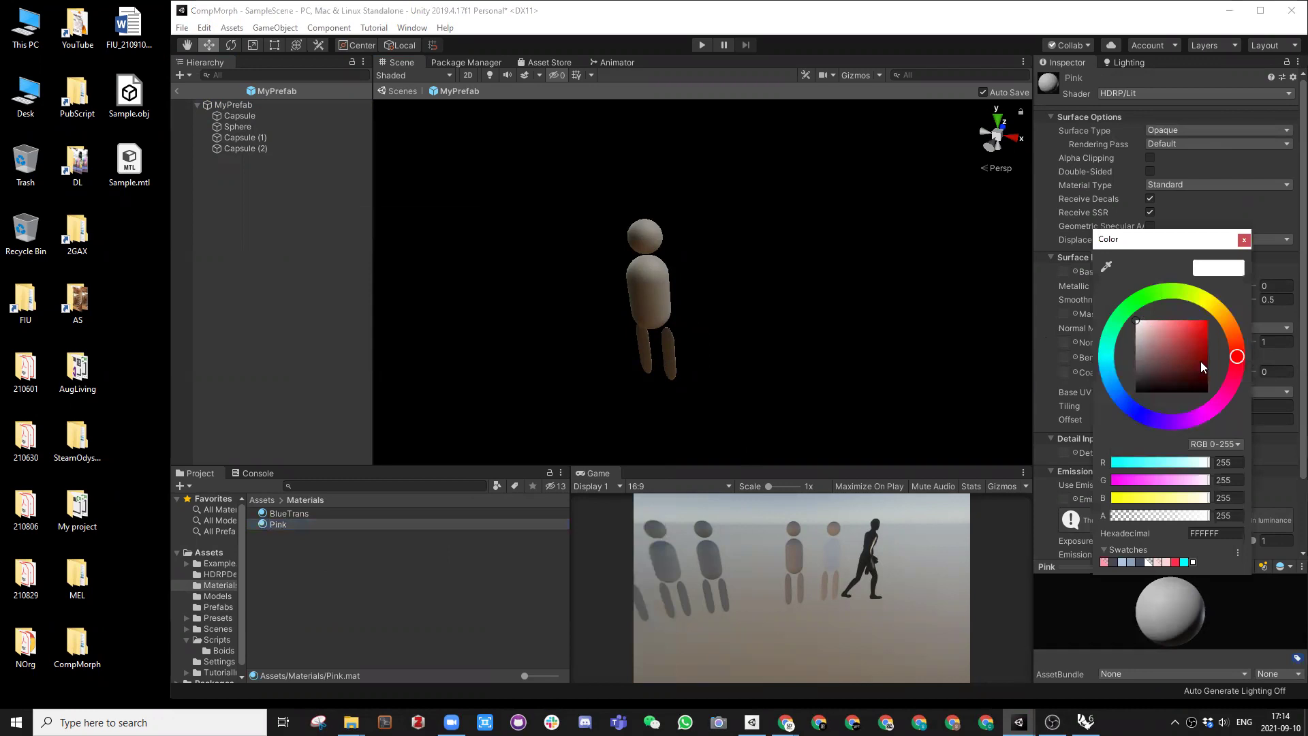
mouse_move(1207, 414)
left_mouse_down()
mouse_move(1224, 394)
mouse_move(1208, 315)
left_mouse_up()
left_click(1244, 240)
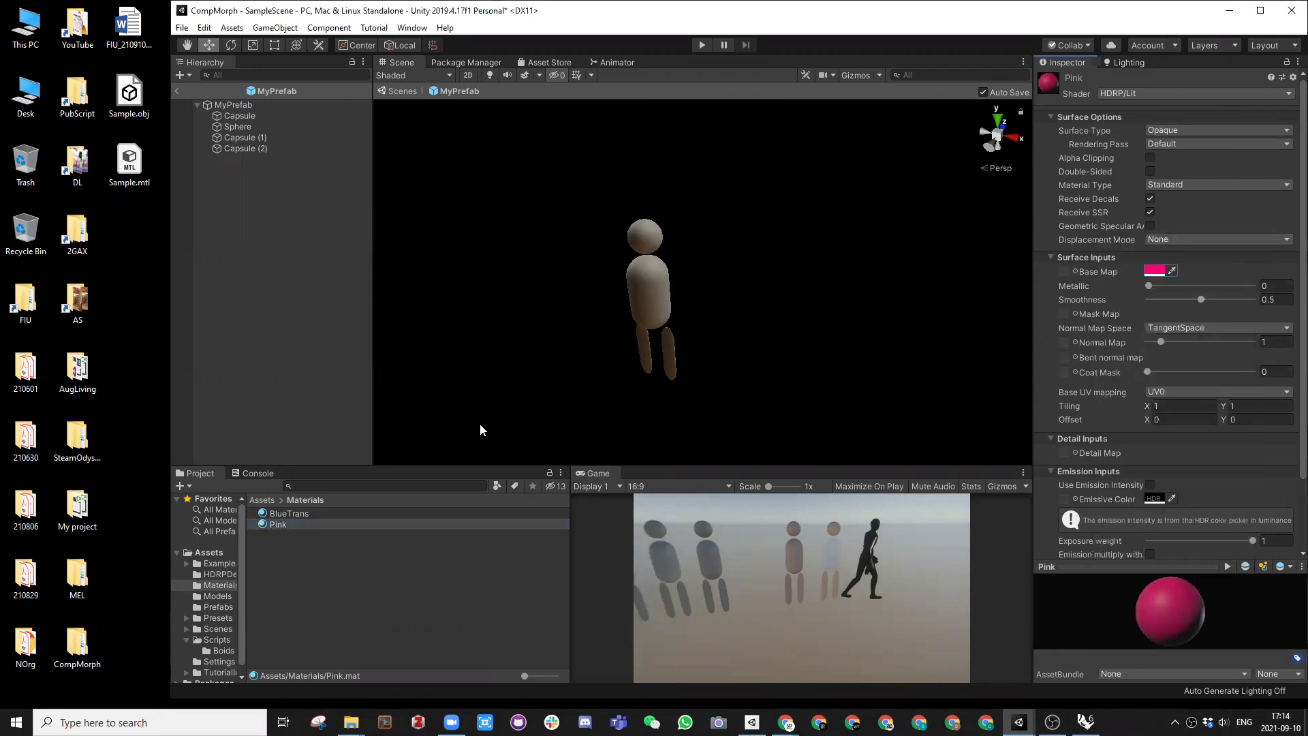
left_click_drag(279, 525, 634, 294)
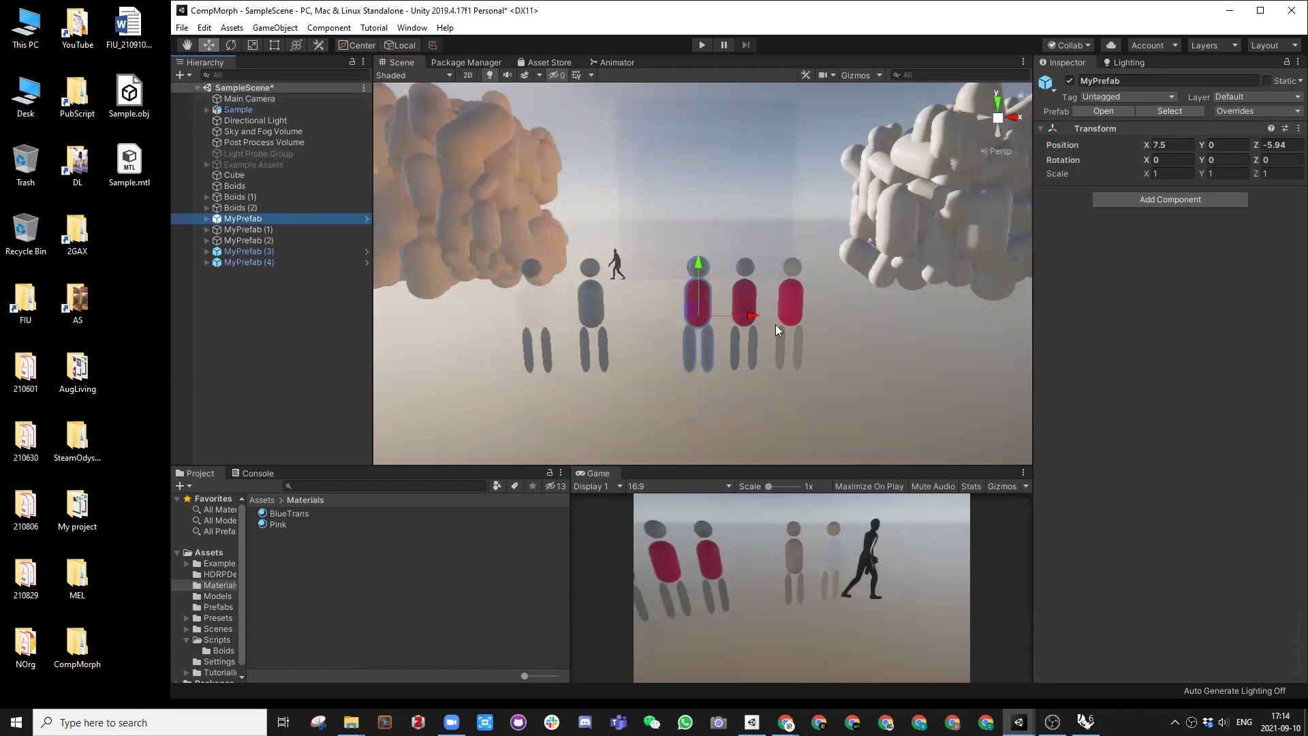
Step: Examine the MyPrefab instances in the main scene to compare their torsos with those of the two unlinked figures
left_click_drag(775, 325, 539, 309, "alt")
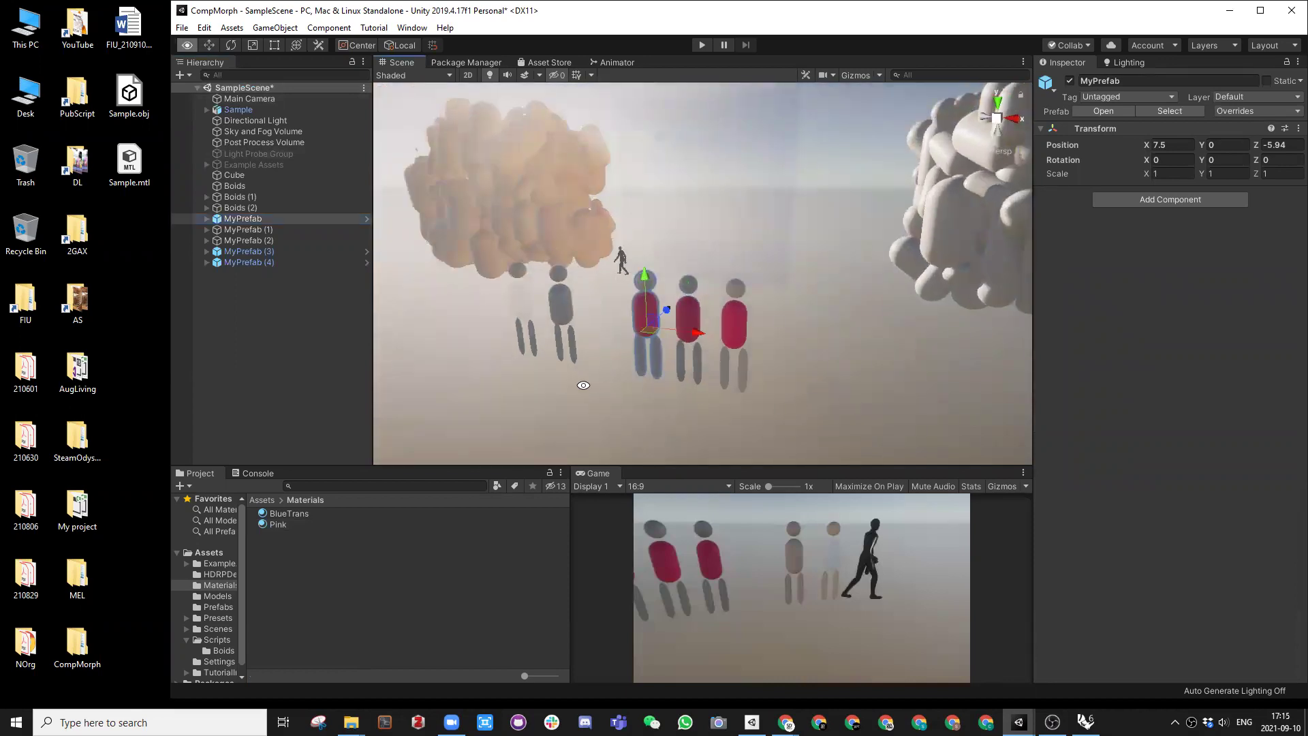
left_click_drag(650, 368, 669, 411, "alt")
left_click(669, 412)
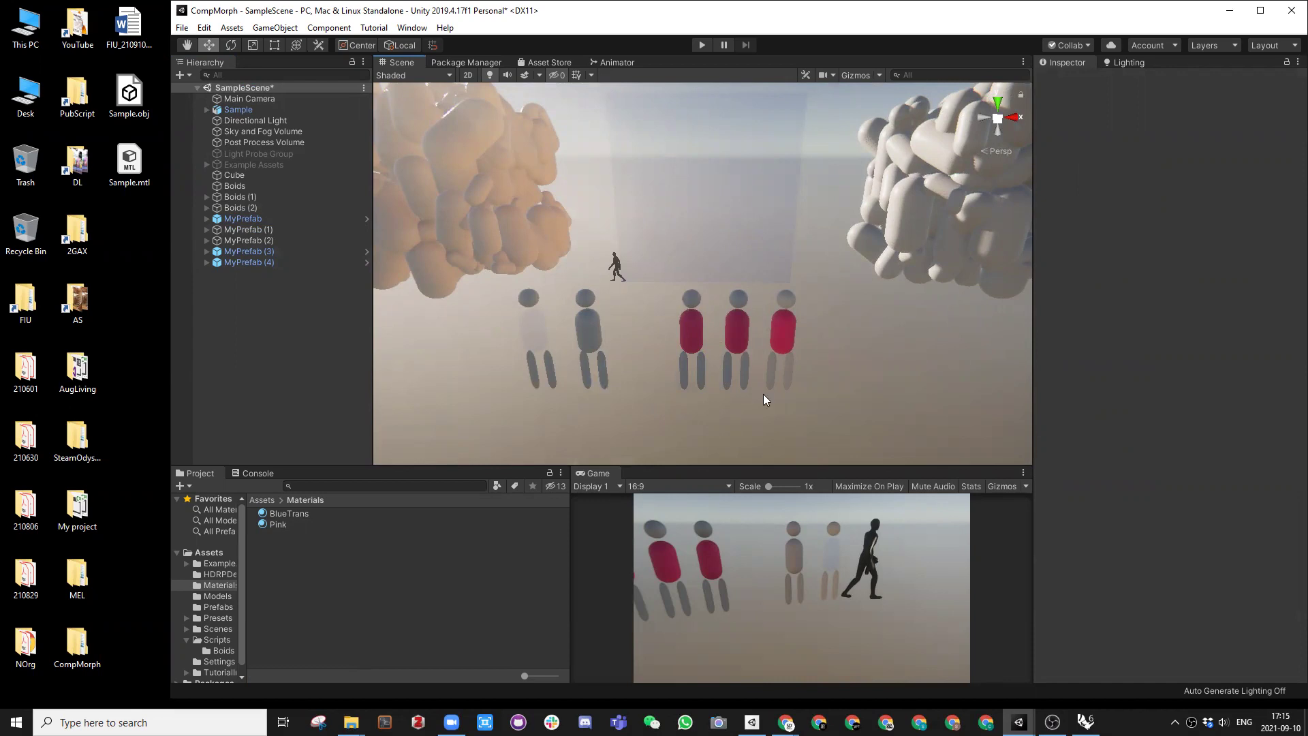
scroll(763, 394, "down", 5)
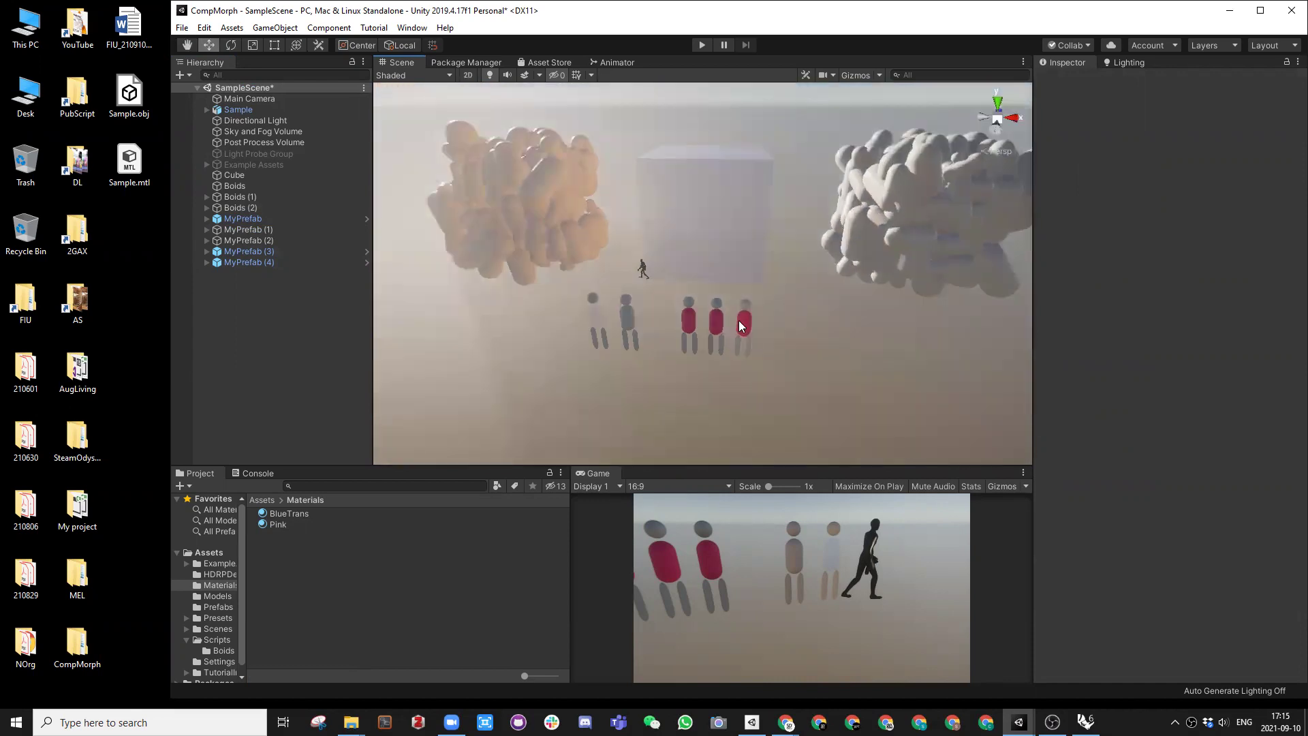
left_click(743, 327)
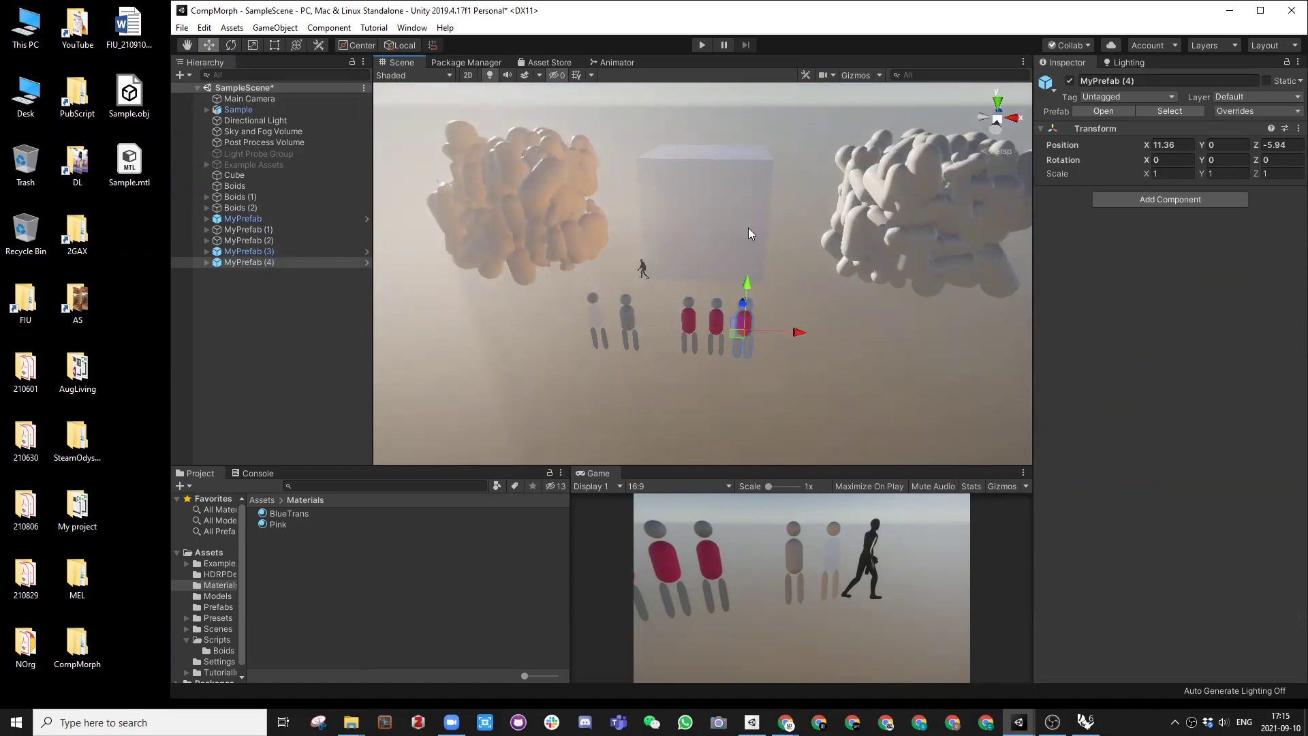
left_click(781, 313)
left_click_drag(774, 294, 833, 233, "alt")
left_click(792, 244)
left_click(778, 331)
scroll(304, 288, "up", 15)
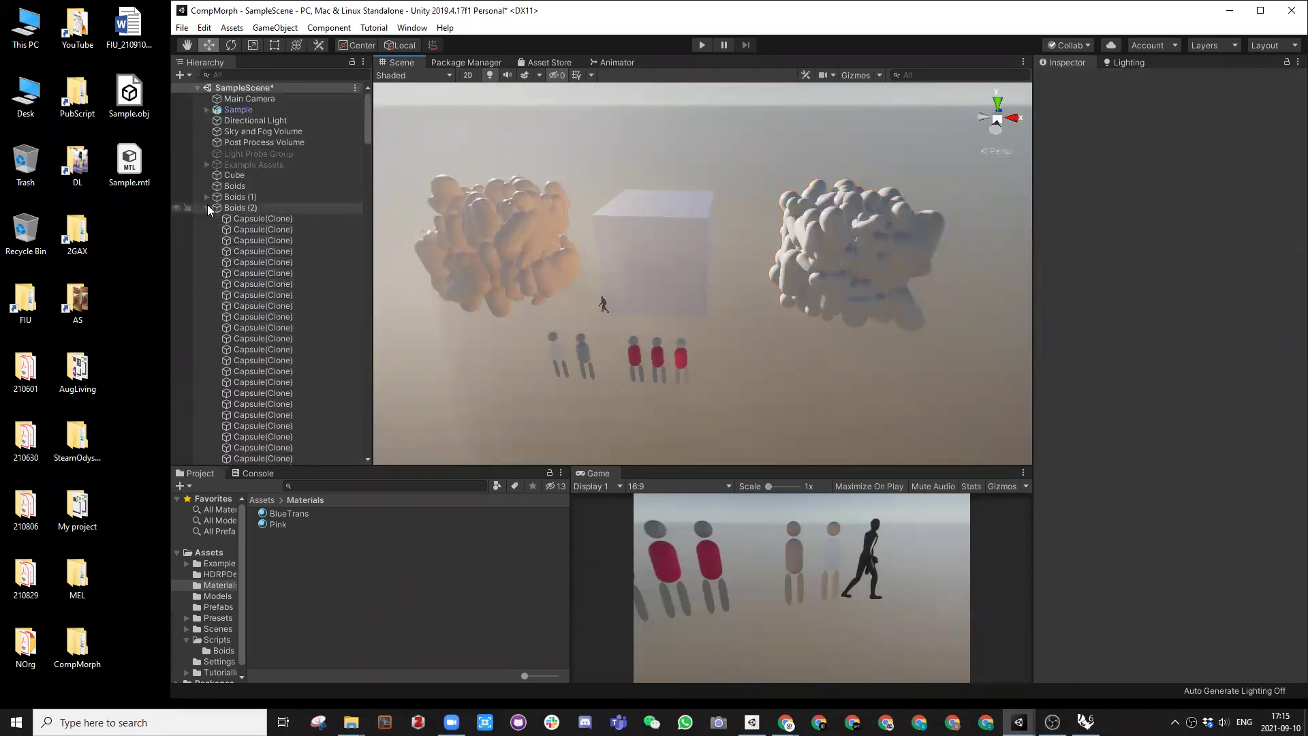
Step: Collapse the Boids (2) children and assign the MyPrefab instance as the Agent Prefab of the Boids object
left_click(206, 208)
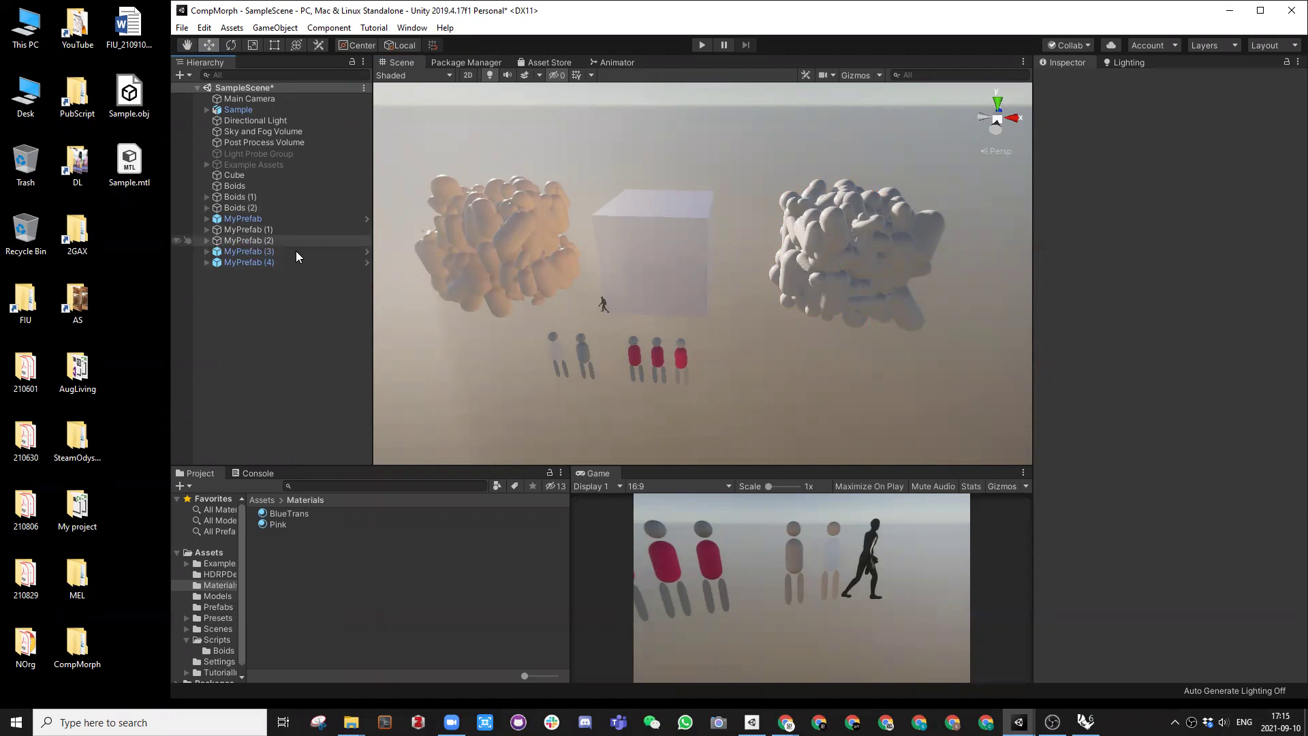
left_click(235, 186)
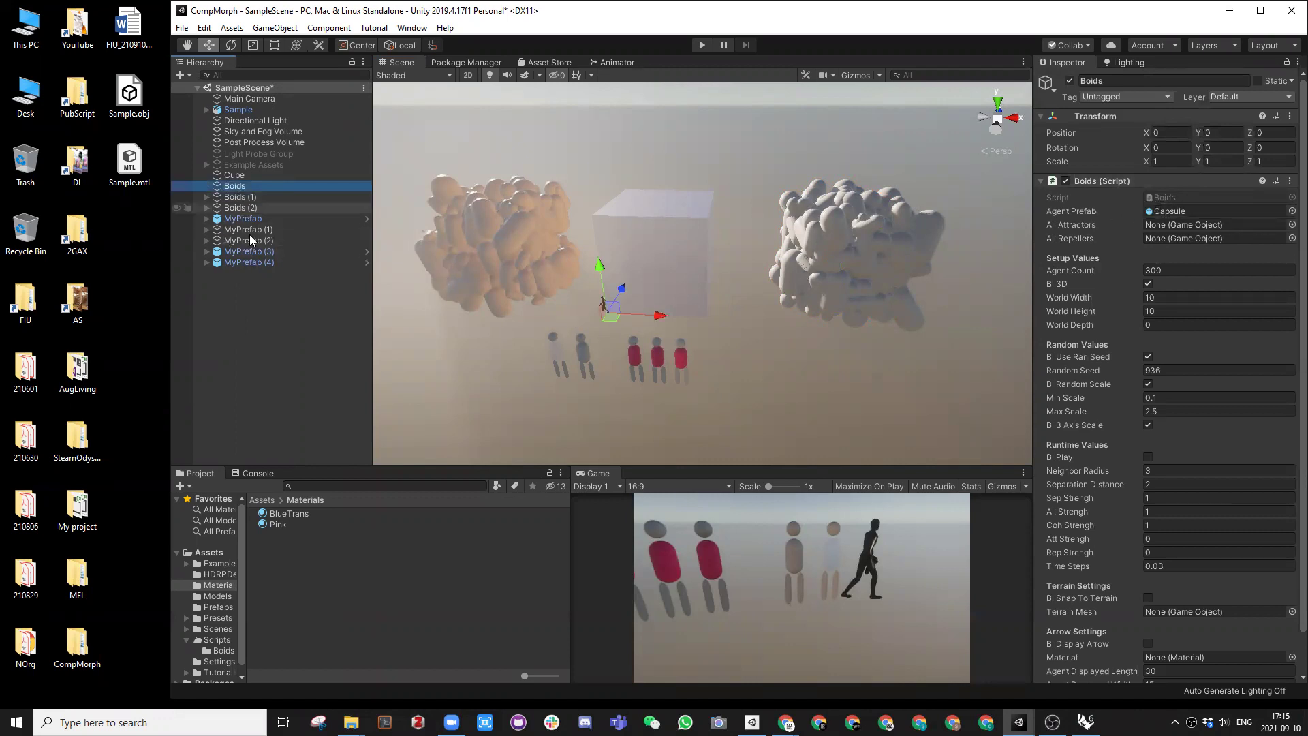
left_click_drag(235, 220, 1170, 208)
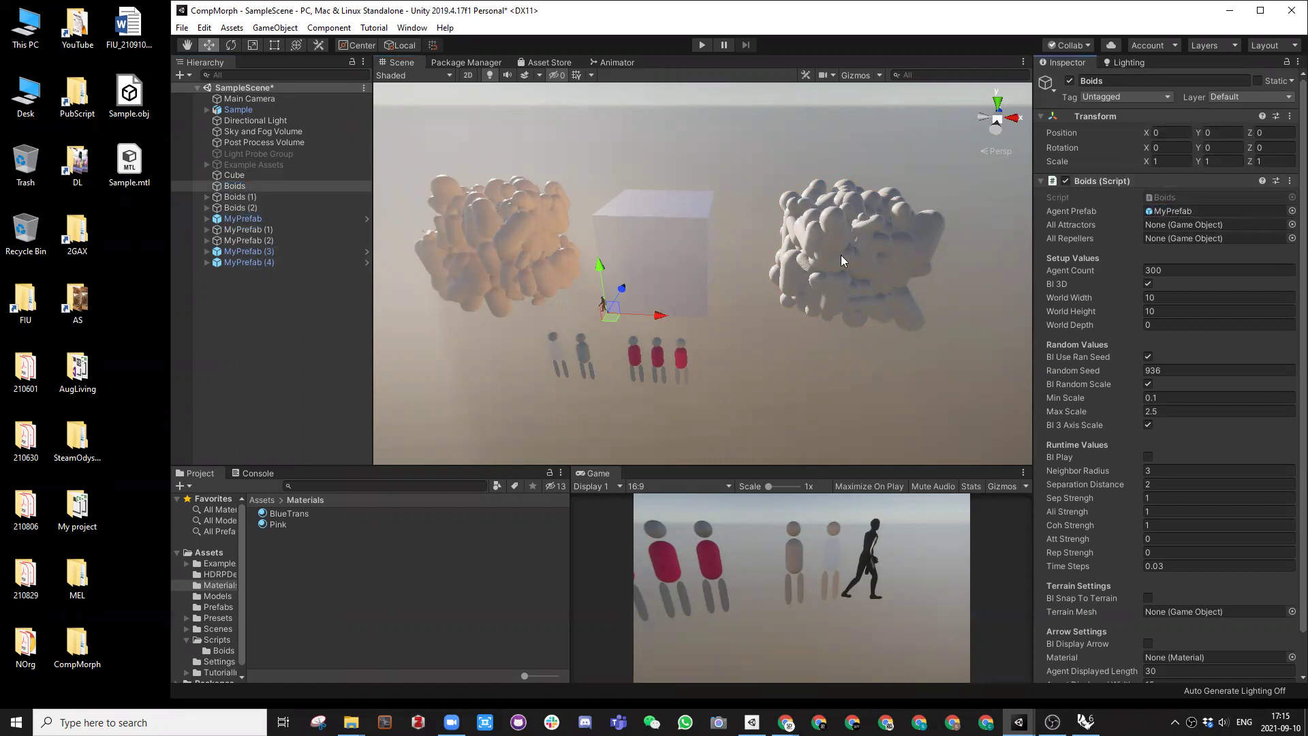
Step: Open the MyPrefab prefab, set its root position to X 0 and Z 0, and return to the scene
left_click(248, 219)
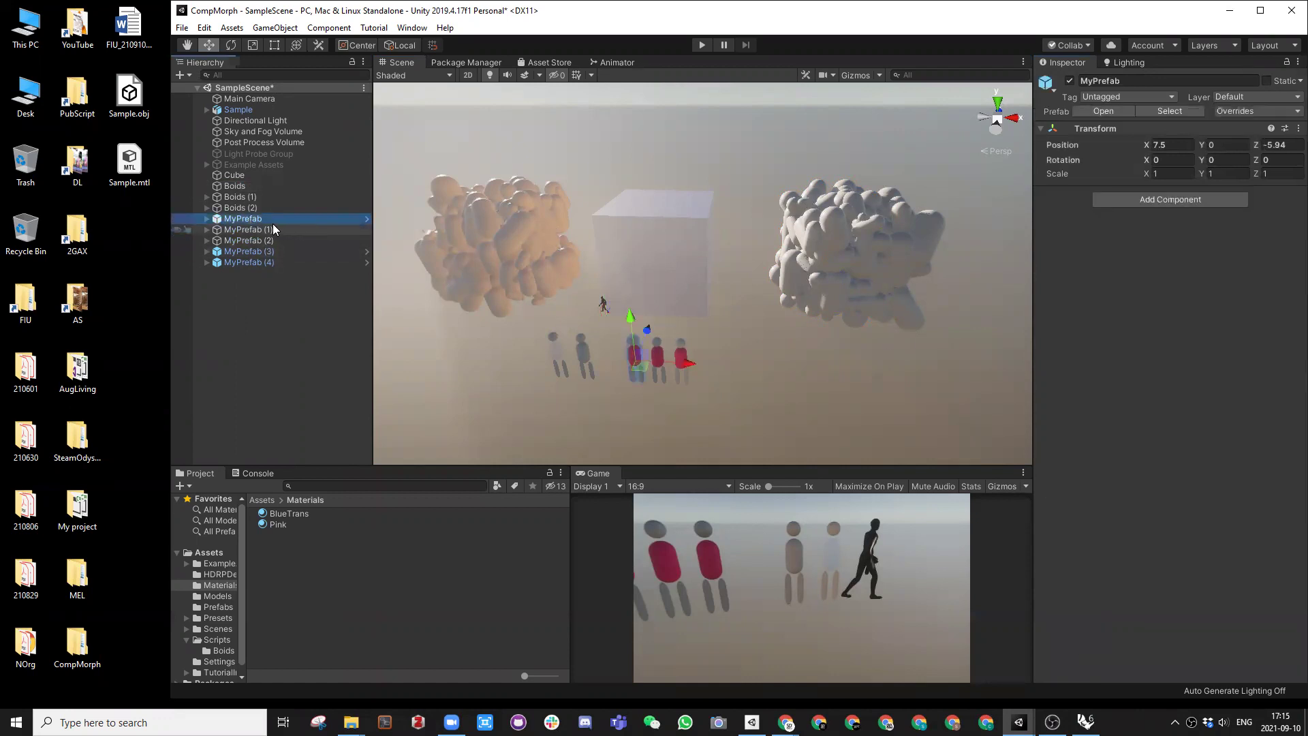
left_click(368, 218)
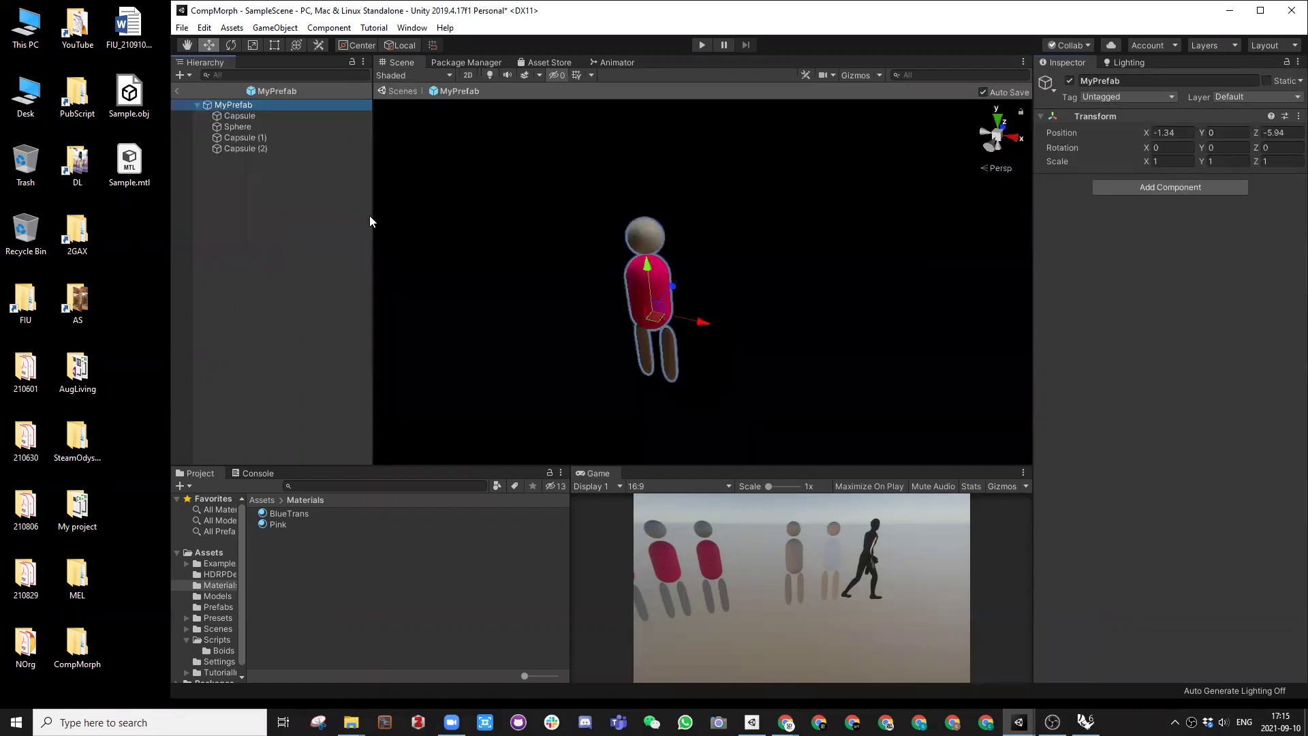
left_click(1172, 132)
type("0")
left_click(1276, 132)
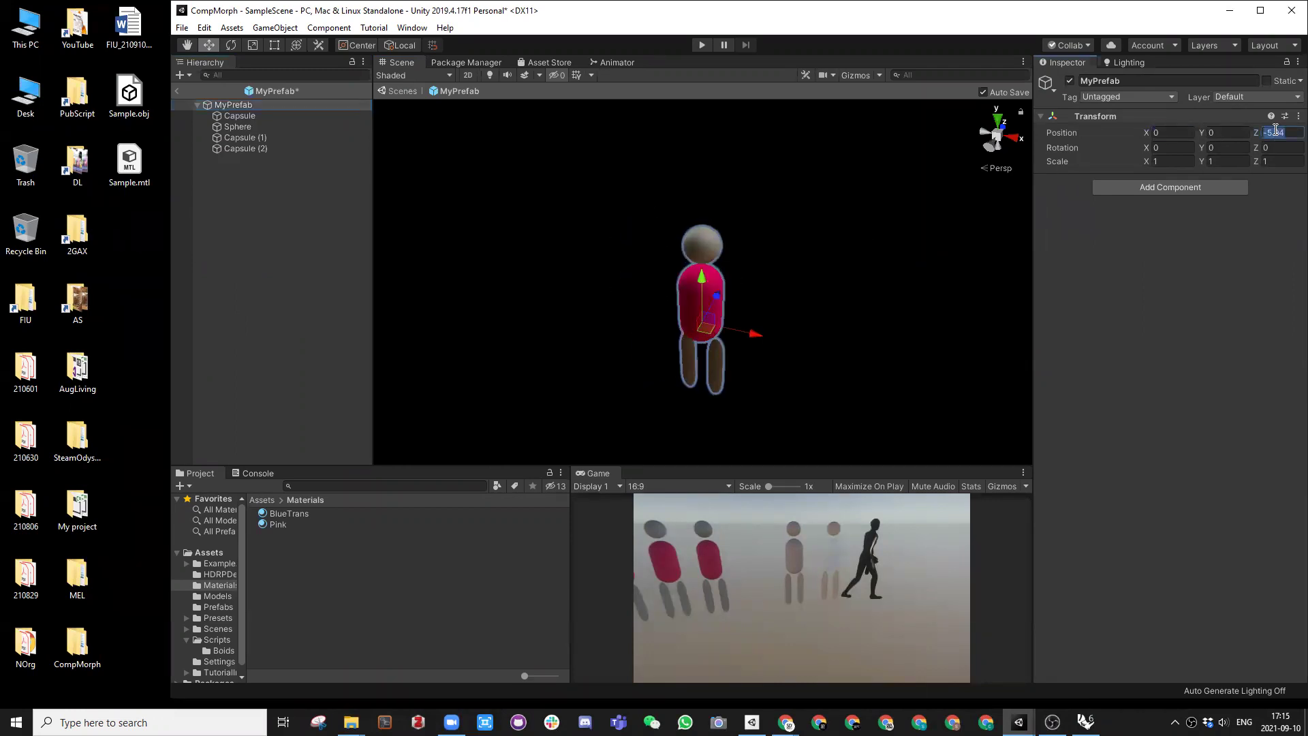
type("0")
left_click_drag(666, 248, 700, 272, "alt")
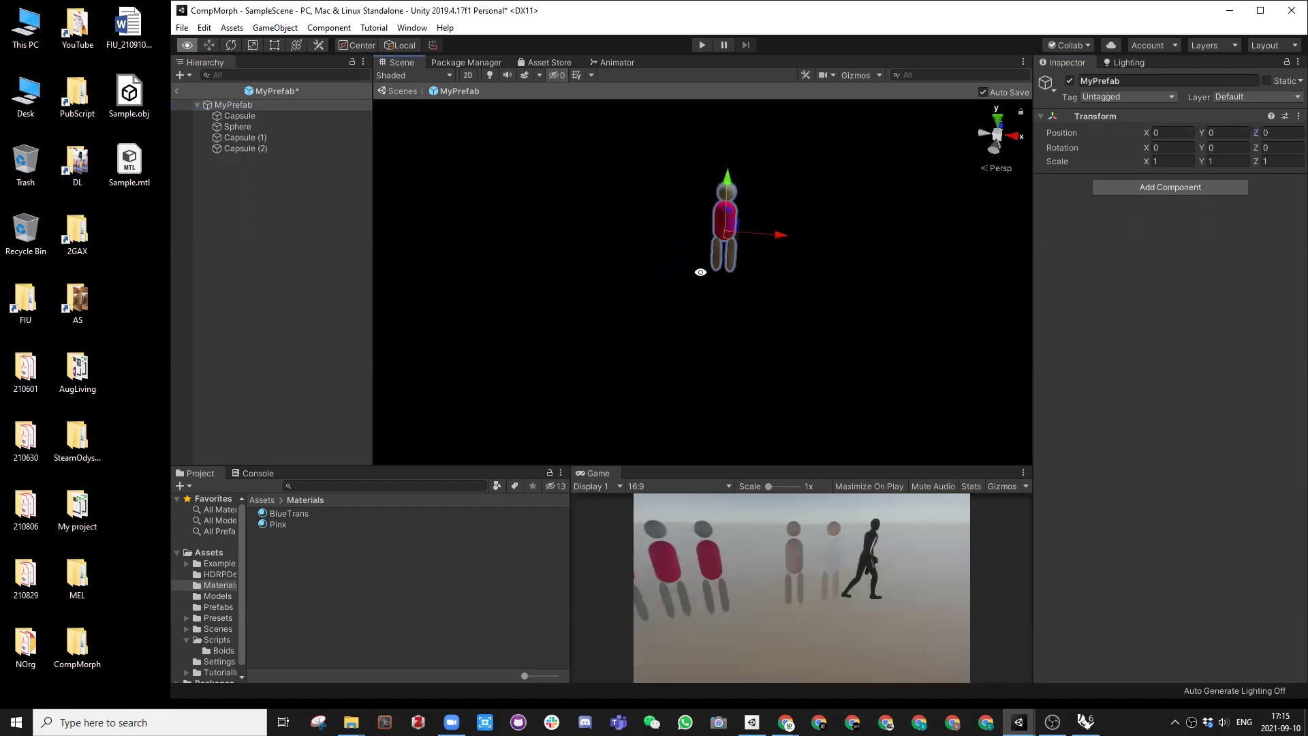
scroll(652, 259, "down", 3)
scroll(651, 260, "down", 2)
mouse_move(603, 246)
left_mouse_down("alt")
mouse_move(657, 269)
mouse_move(771, 266)
mouse_move(616, 235)
left_mouse_up("alt")
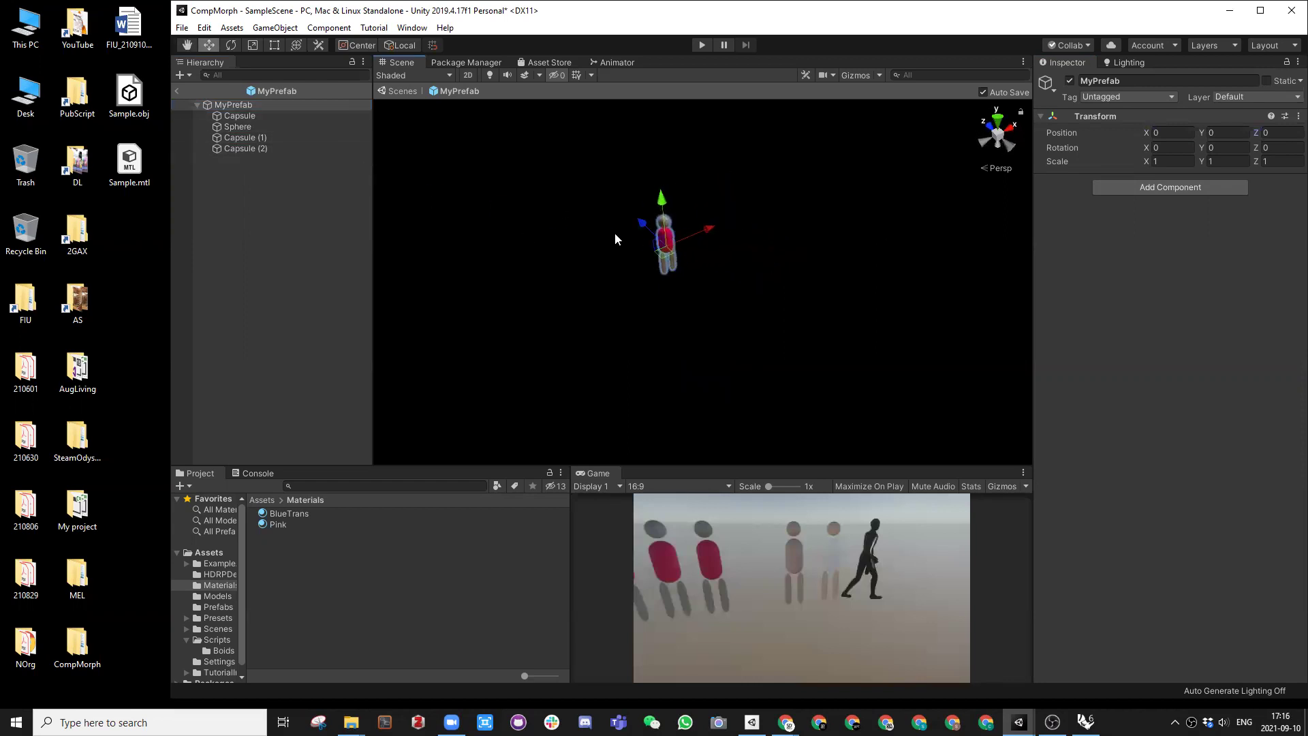
left_click(177, 89)
Step: Set the first MyPrefab instance's position to X 0 and Z 0 and inspect its placement from above
left_click(643, 396)
left_click(635, 355)
left_click(1169, 145)
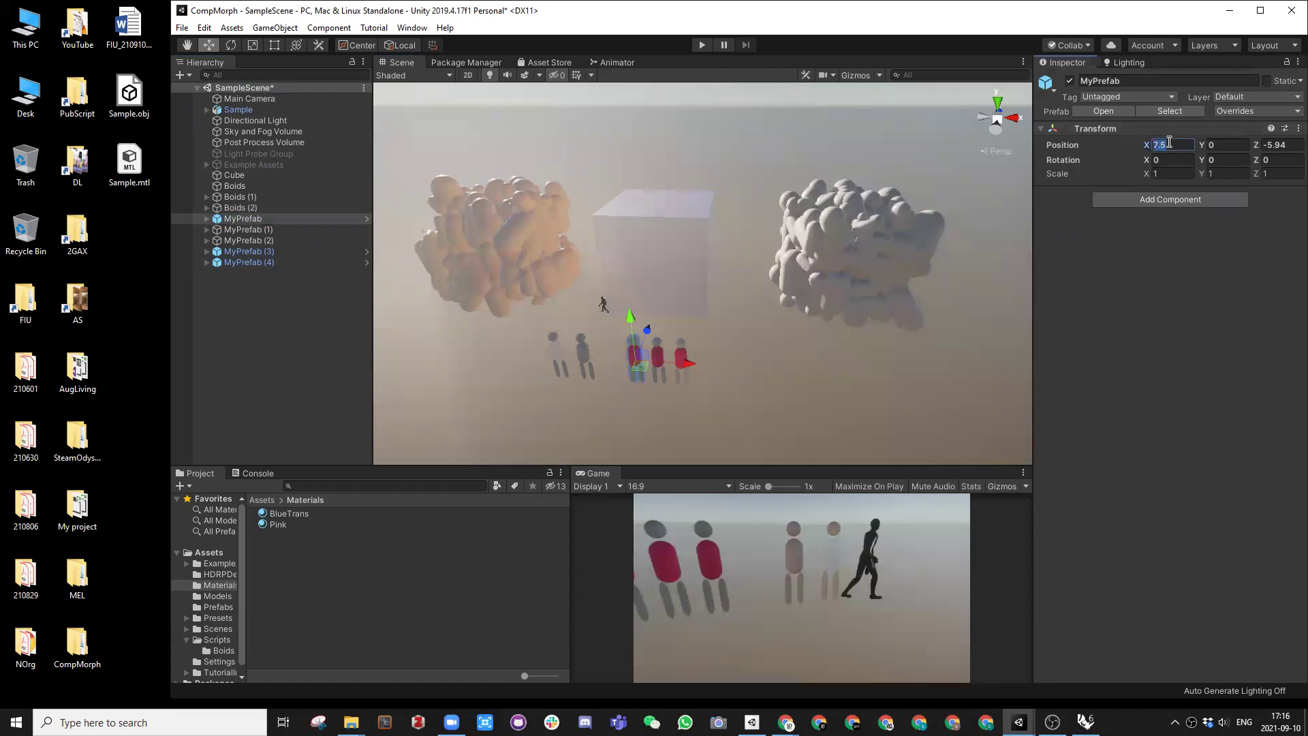
type("0")
left_click(1284, 144)
type("0")
left_click_drag(439, 300, 622, 392, "alt")
middle_click_drag(639, 333, 689, 276)
scroll(689, 275, "up", 4)
scroll(690, 275, "up", 3)
left_click_drag(690, 276, 610, 389, "alt")
left_click_drag(661, 304, 628, 289, "alt")
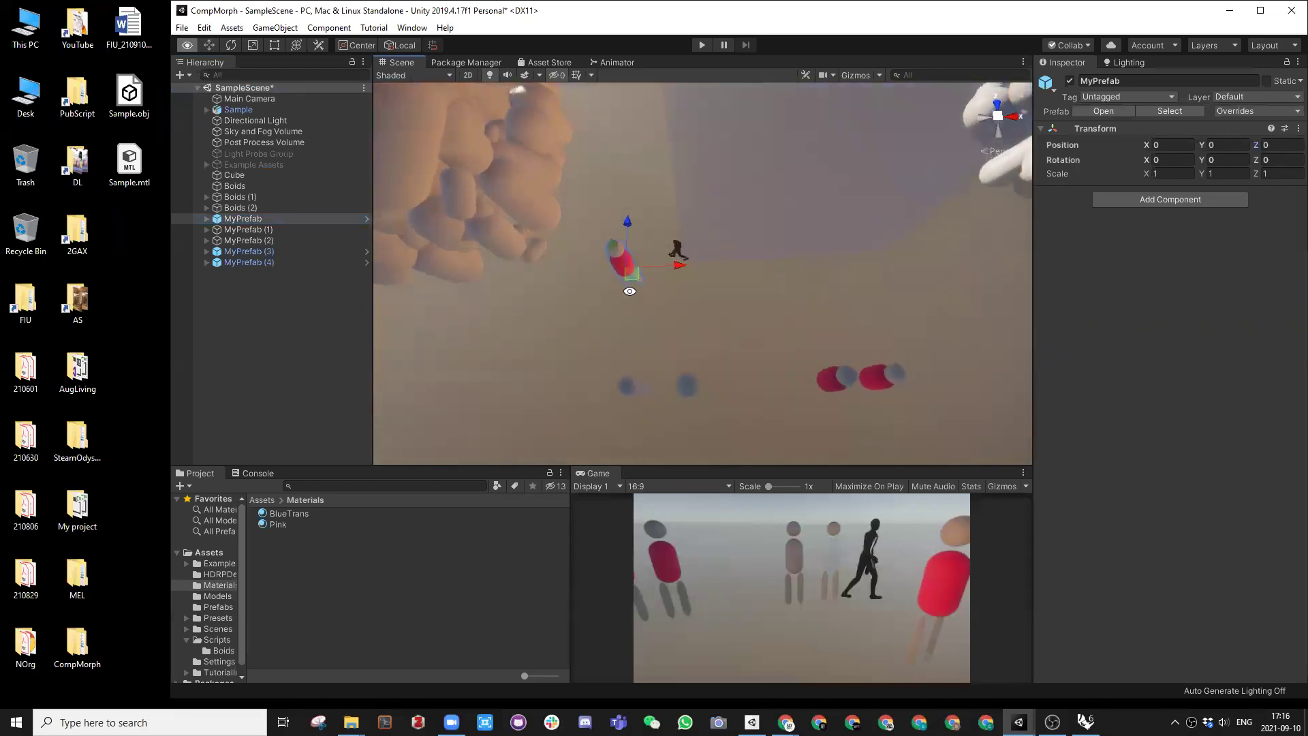
Step: Reopen the MyPrefab prefab for isolated editing and show the scene grid
left_click(366, 217)
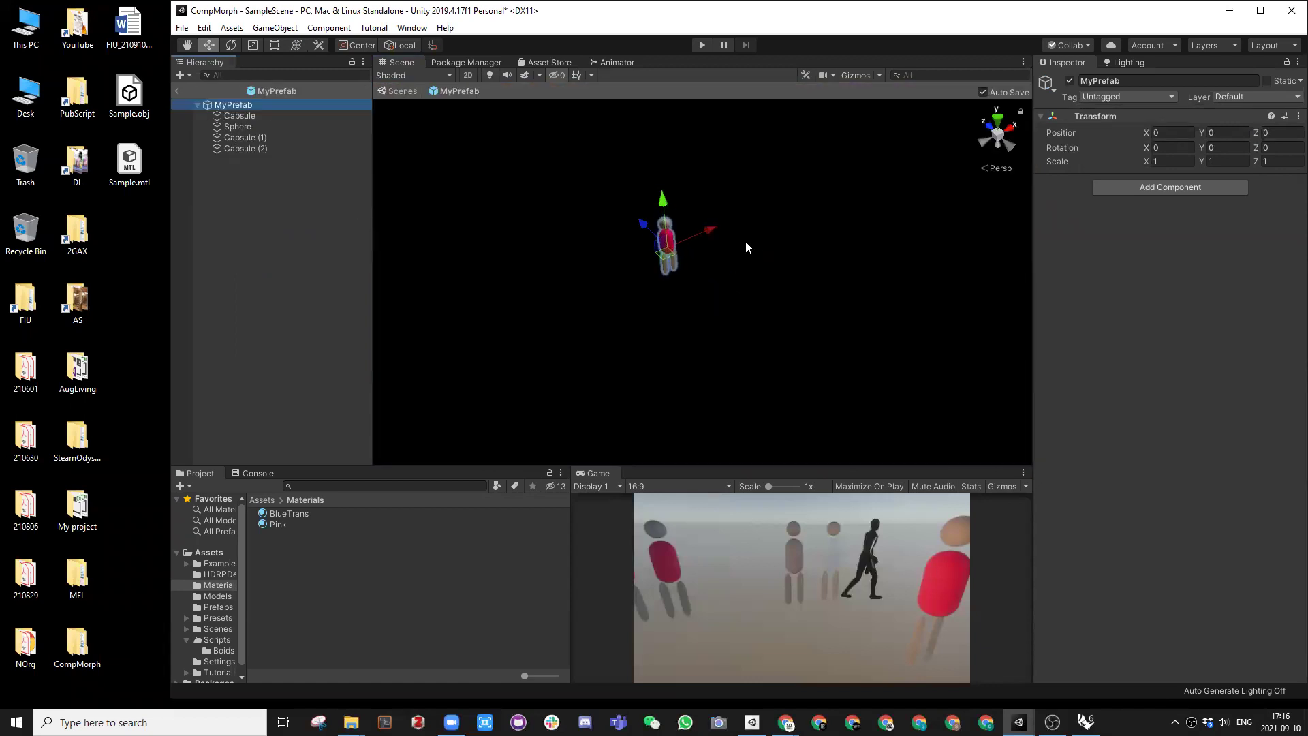
left_click(577, 73)
left_click_drag(707, 235, 568, 268, "alt")
Step: Move all four body parts of MyPrefab along X to centre the figure on the grid origin, and return to the scene
left_click(236, 116)
left_click(240, 149, "shift")
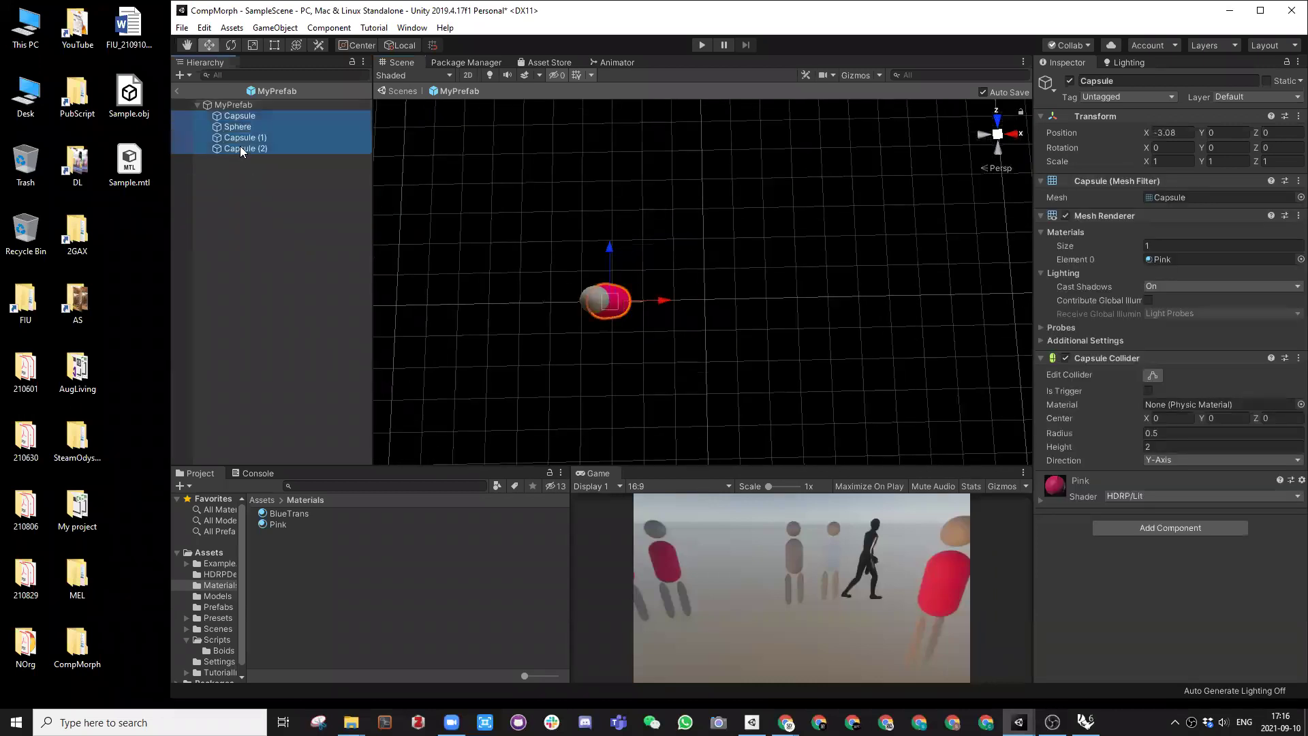
left_click_drag(664, 300, 696, 171)
left_click_drag(707, 271, 831, 201, "alt")
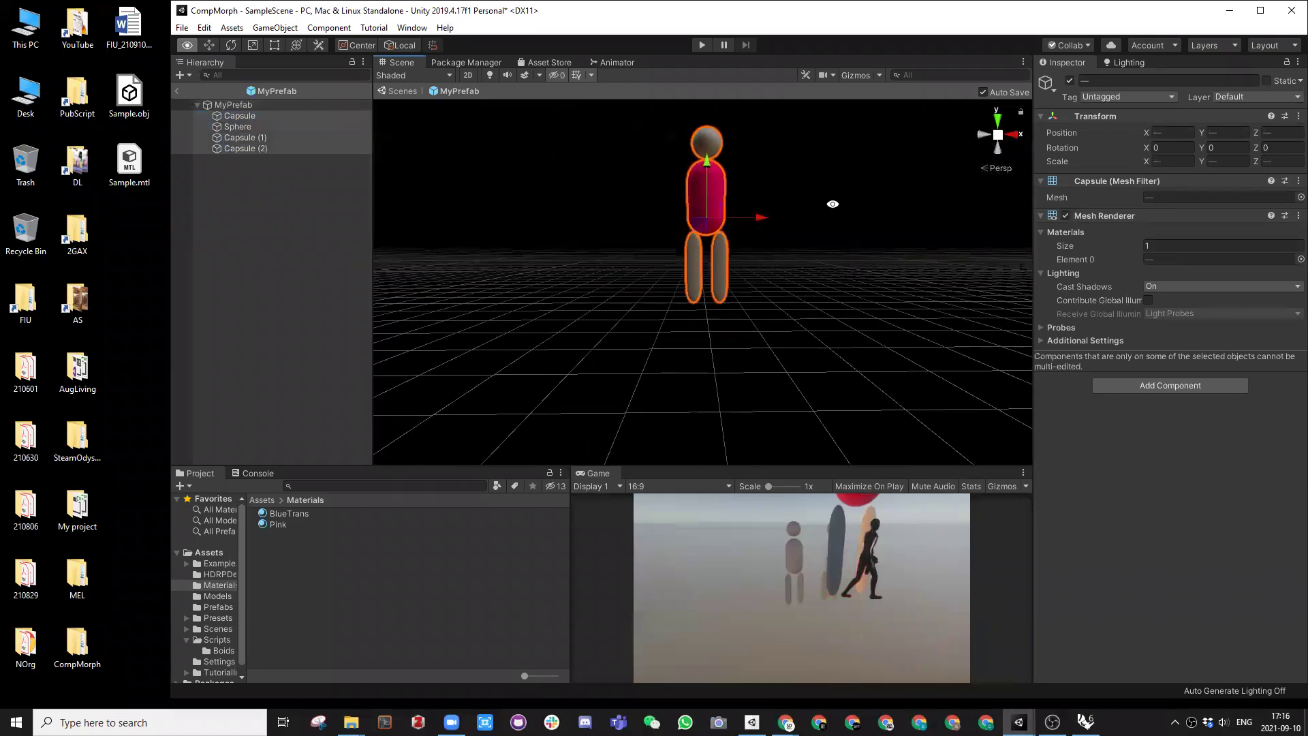
left_click(178, 89)
Step: Assign the recentred MyPrefab instance as the Agent Prefab of the Boids object and start Play mode
left_click_drag(713, 334, 832, 330, "alt")
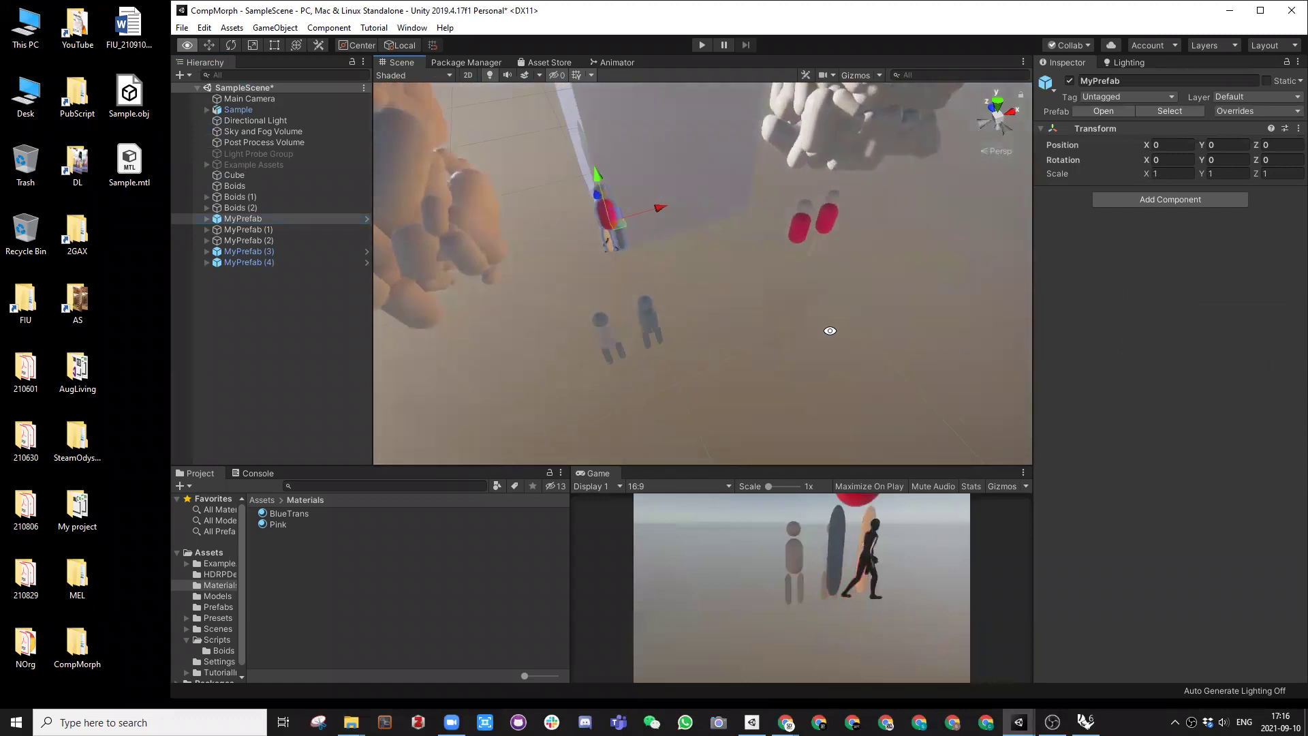
scroll(691, 240, "down", 3)
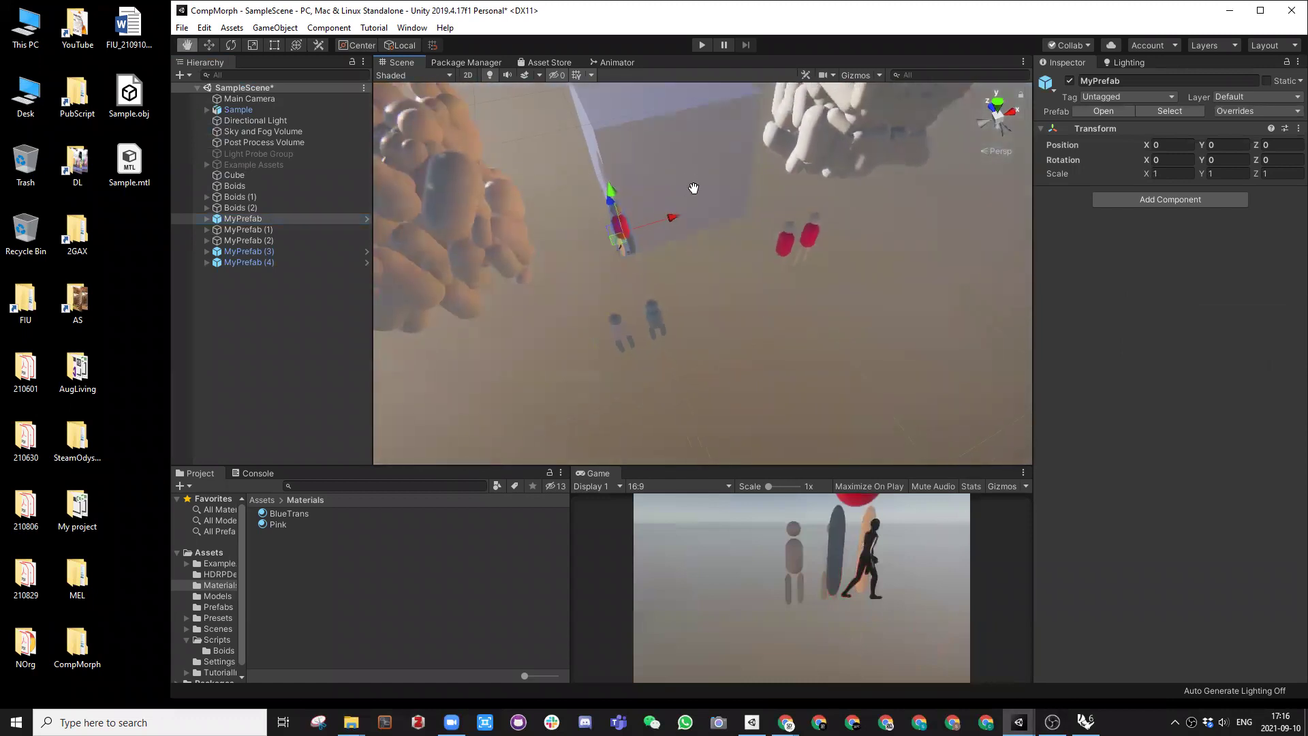
middle_click_drag(692, 190, 709, 221)
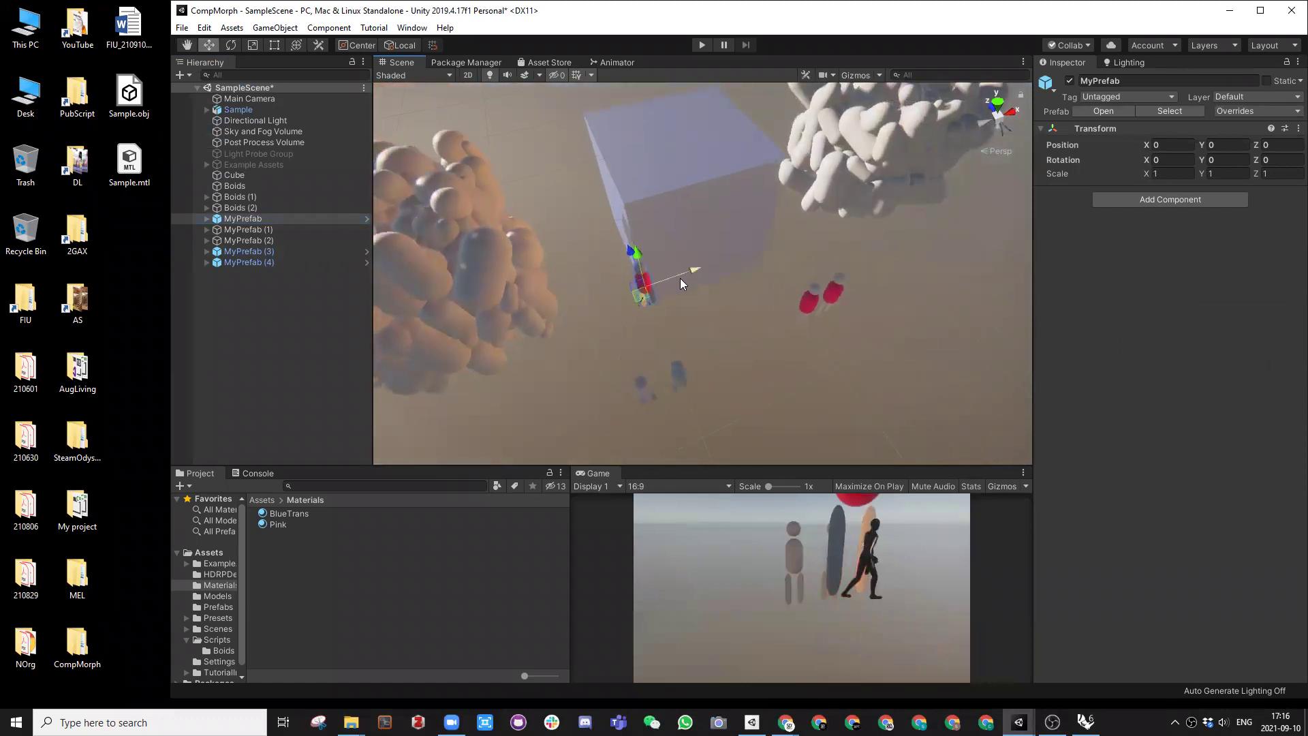
left_click(235, 186)
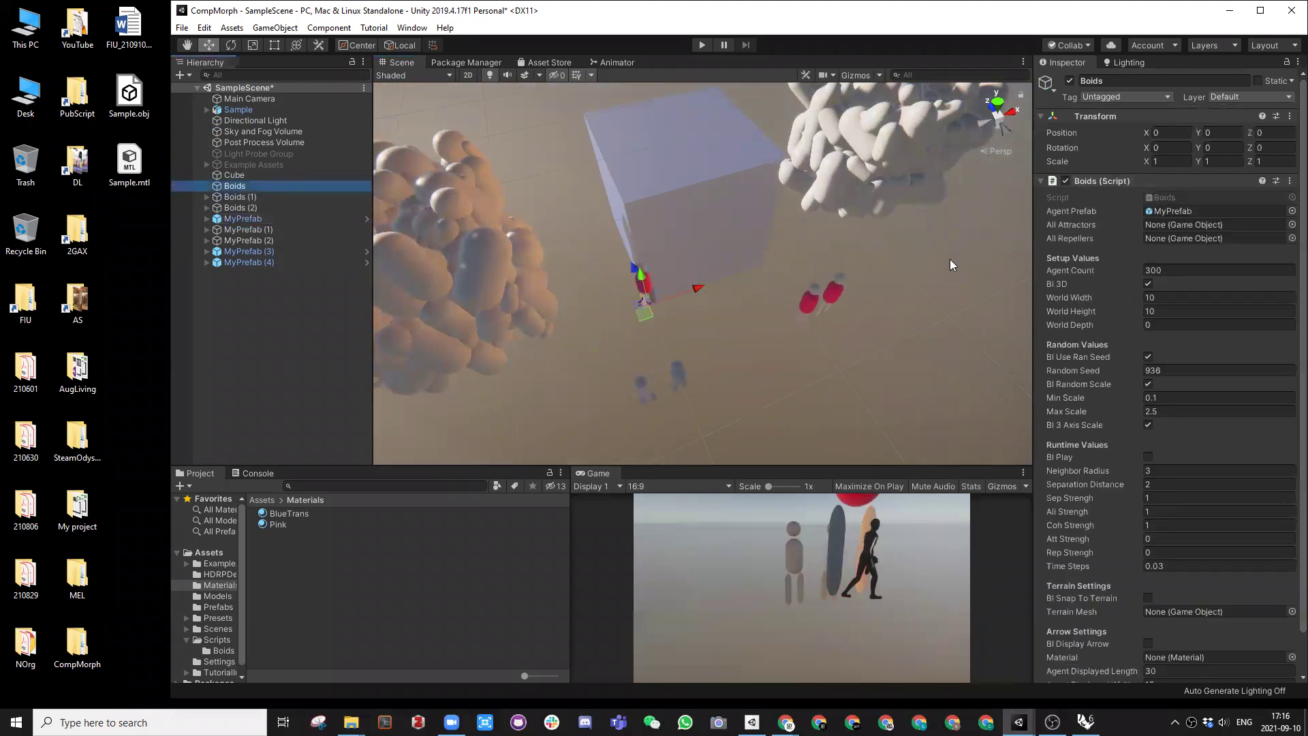
left_click_drag(247, 220, 1161, 215)
left_click(702, 44)
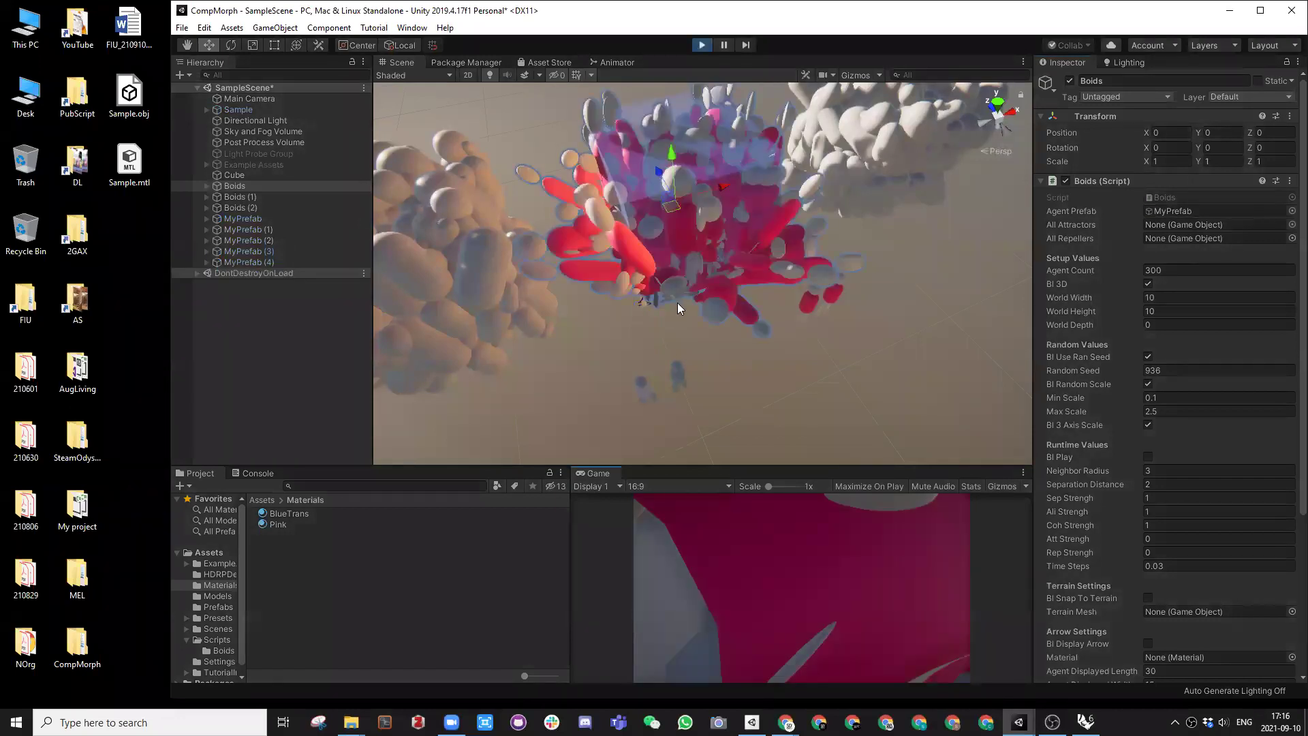
Step: Run the flocking simulation by enabling BI Play on Boids, view it from the front, and stop it by disabling BI Play
left_click(1004, 126)
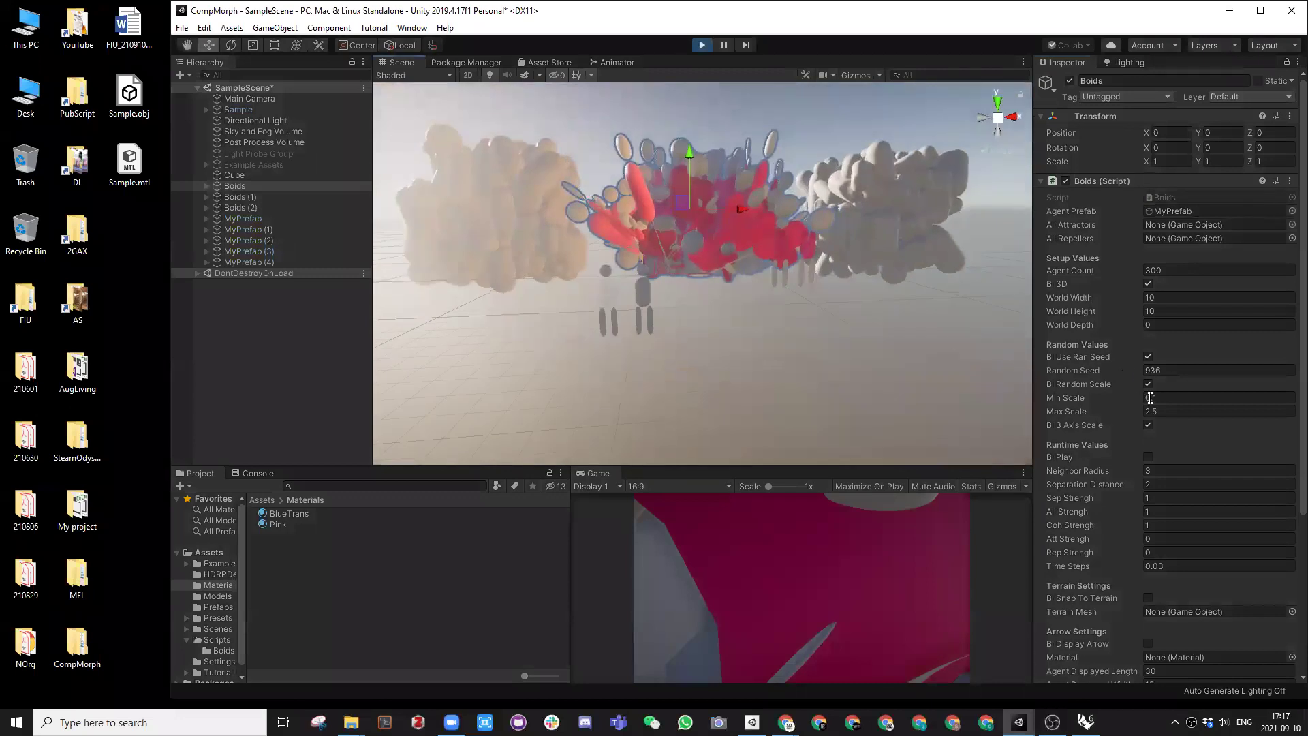
left_click(1148, 456)
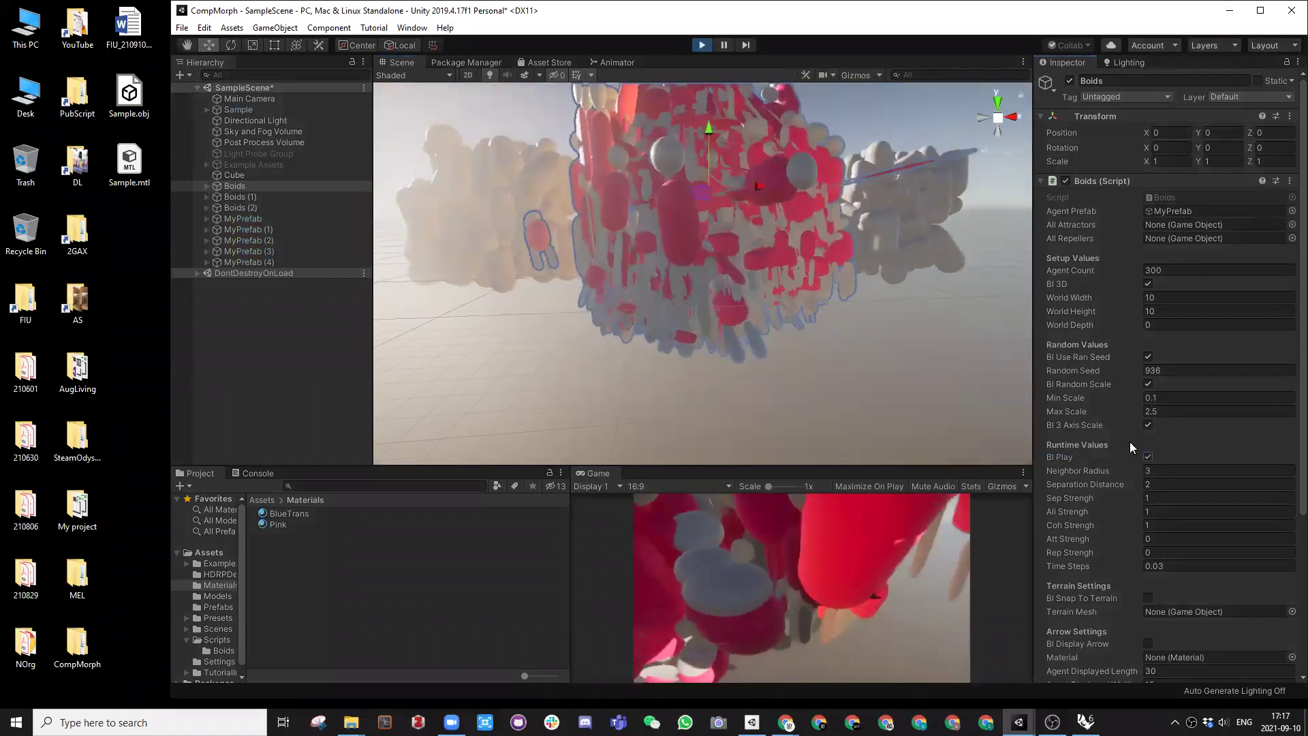
left_click_drag(722, 219, 828, 232, "alt")
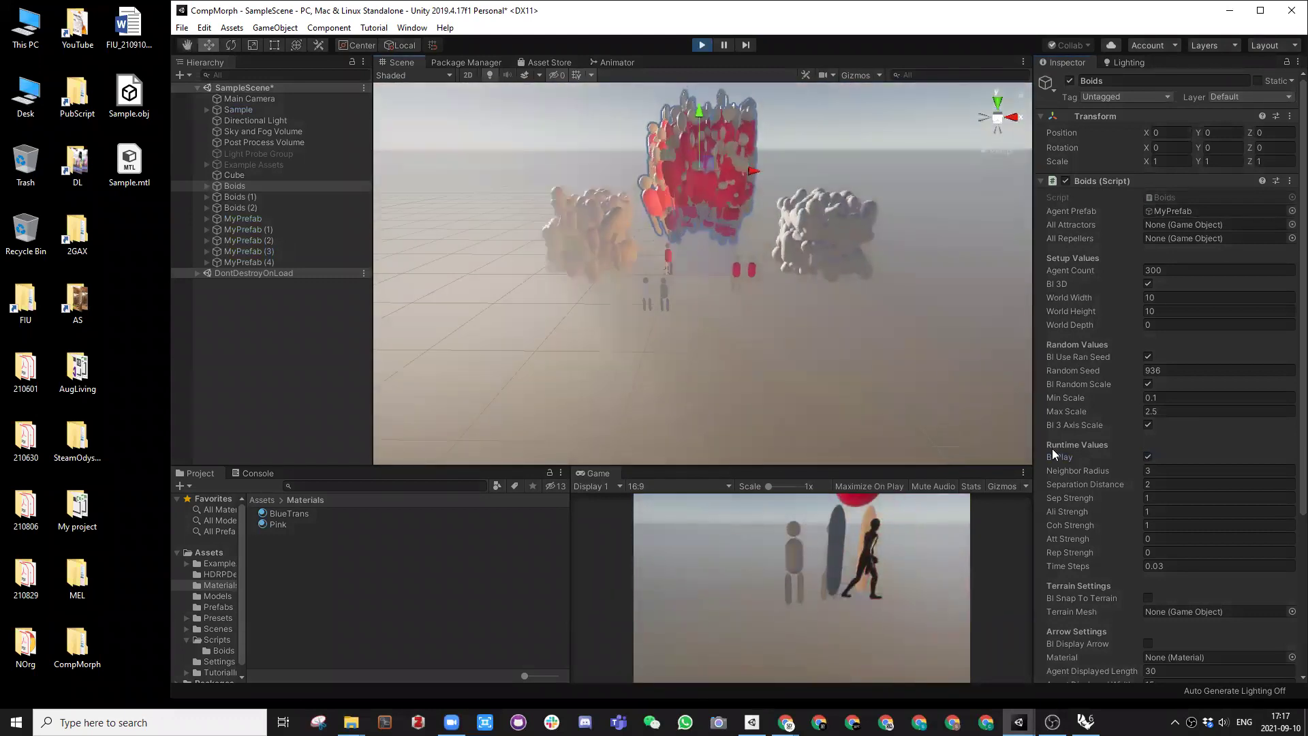
left_click(1148, 457)
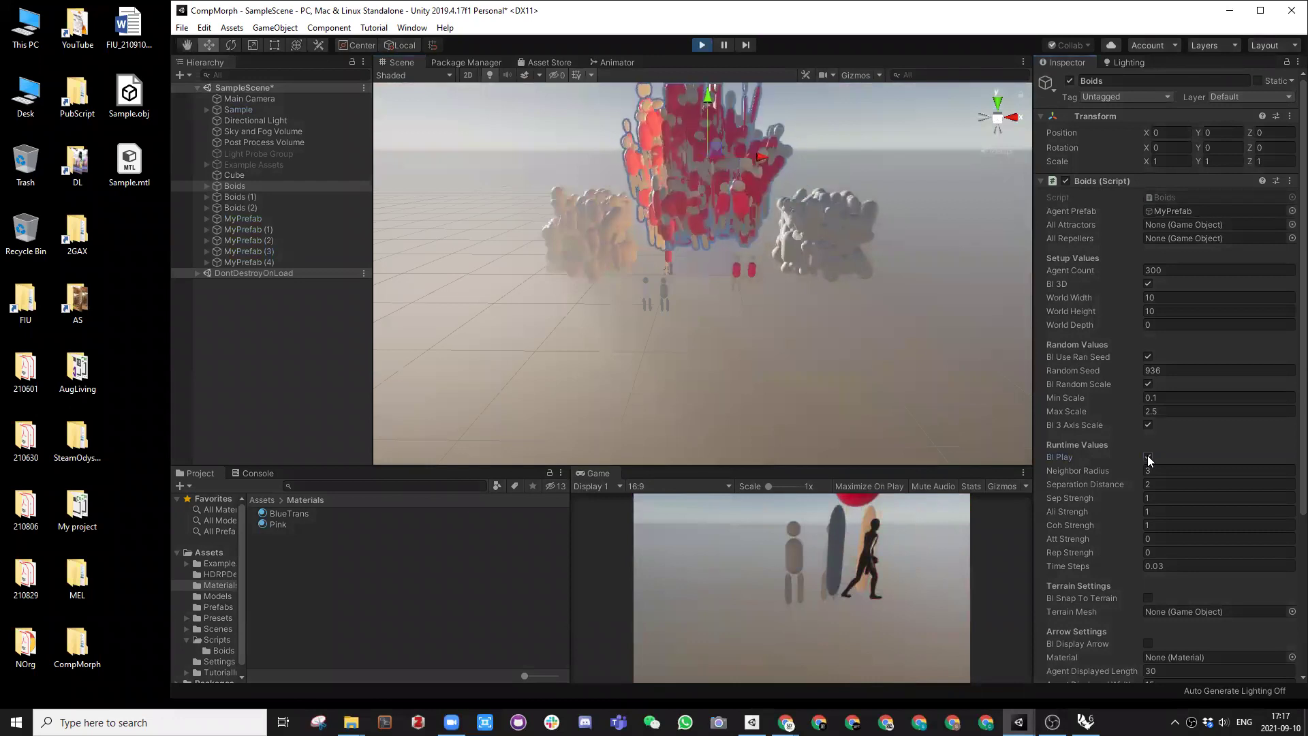
Step: Try to duplicate the Boids object during Play mode, and undo the duplication
double_click(232, 184)
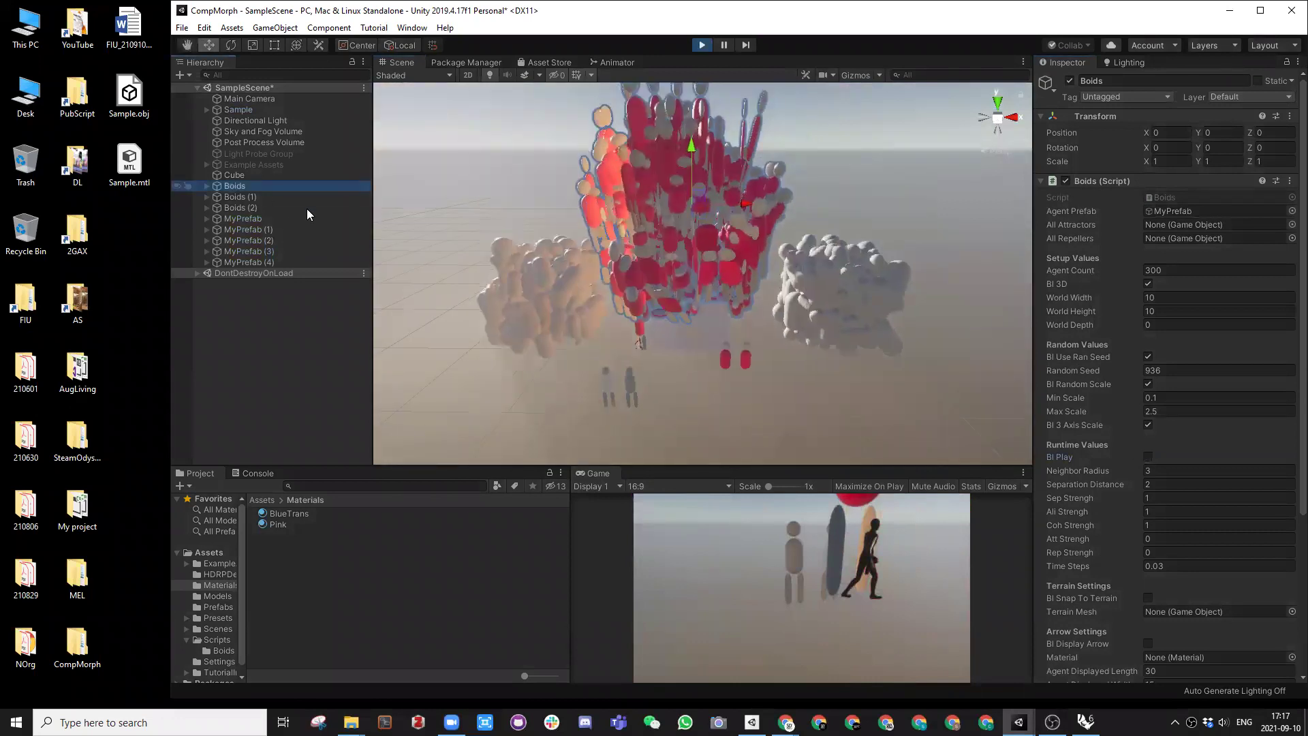
key("ctrl+d")
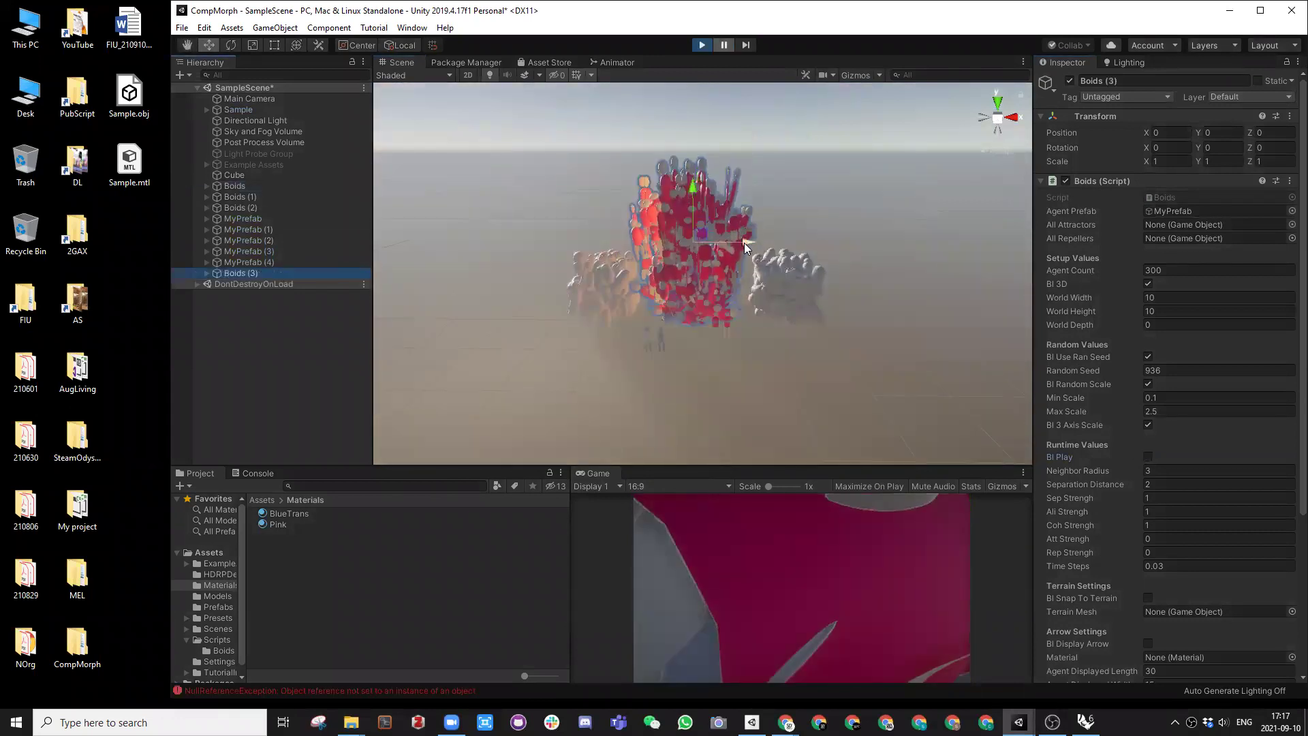
key("ctrl+z")
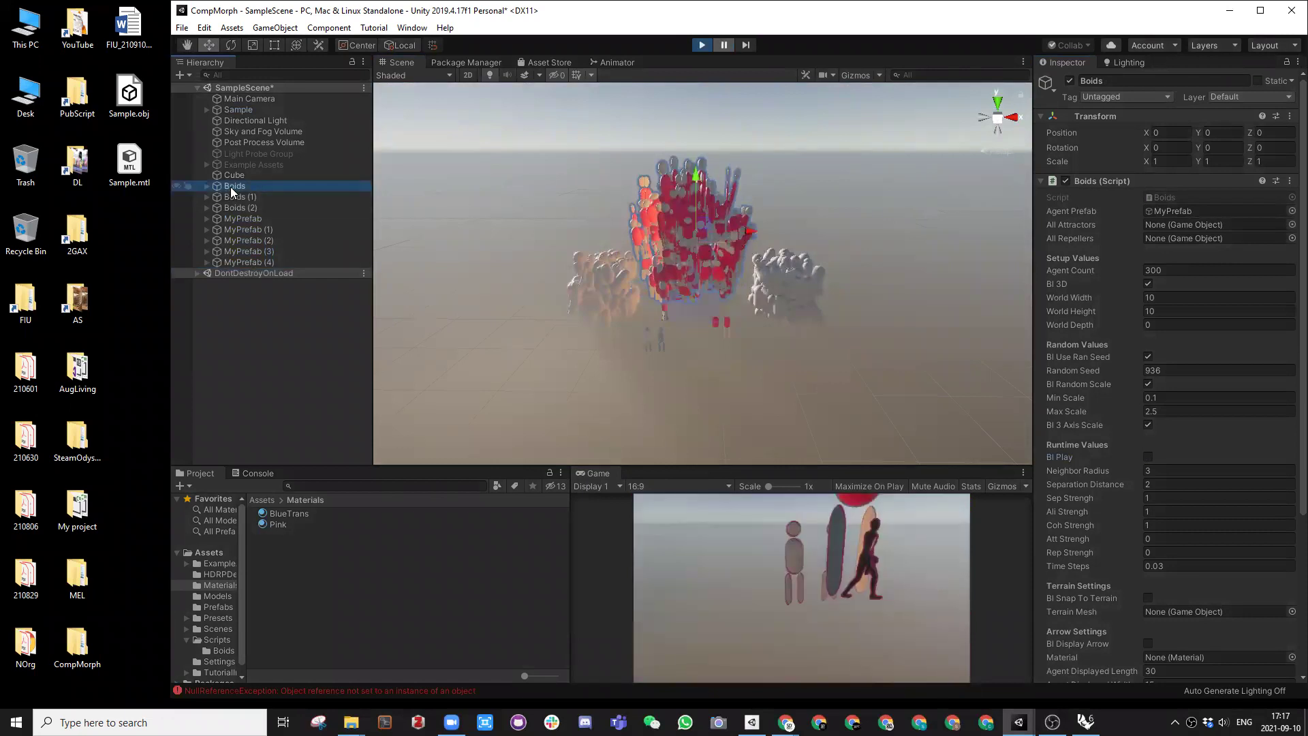
Step: Stop Play mode and select the Boids object again
left_click(701, 45)
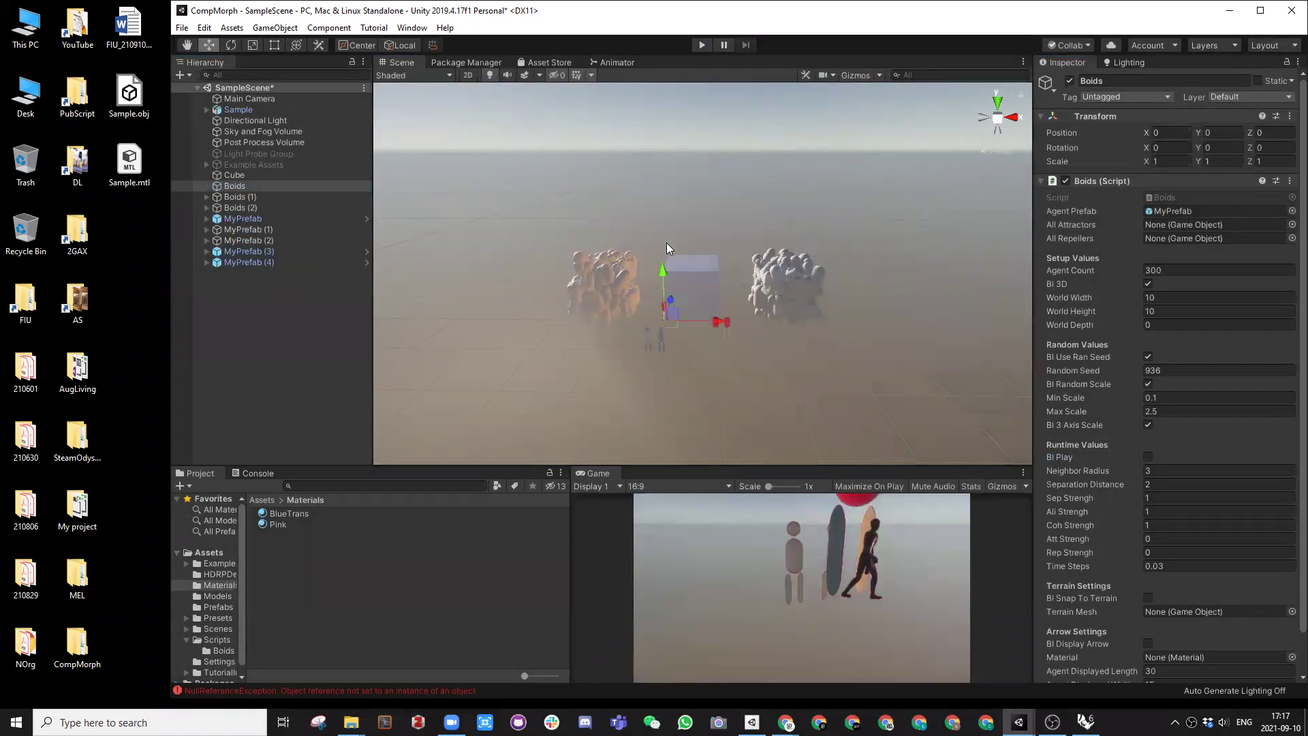
left_click(253, 185)
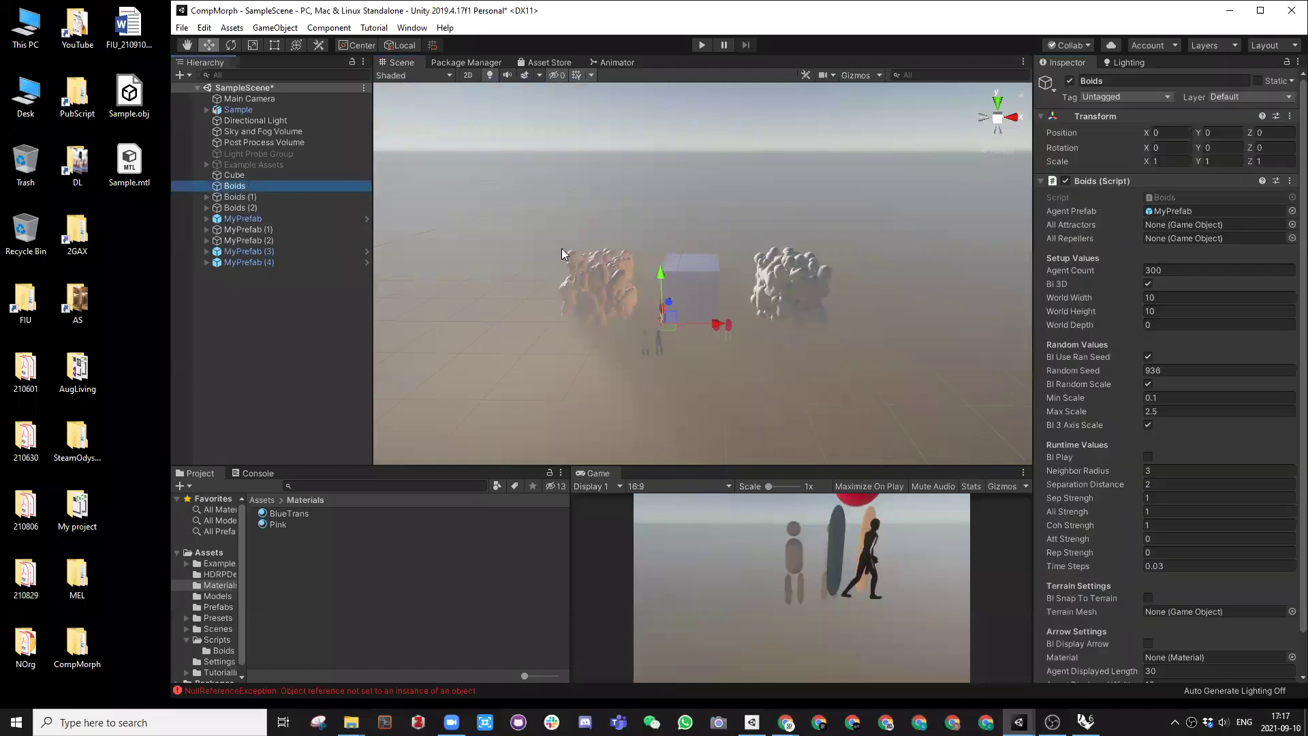
Step: Open the NullReferenceException in the console, clear the console and return to the project's Materials folder
scroll(654, 308, "up", 3)
middle_click_drag(659, 181, 674, 130)
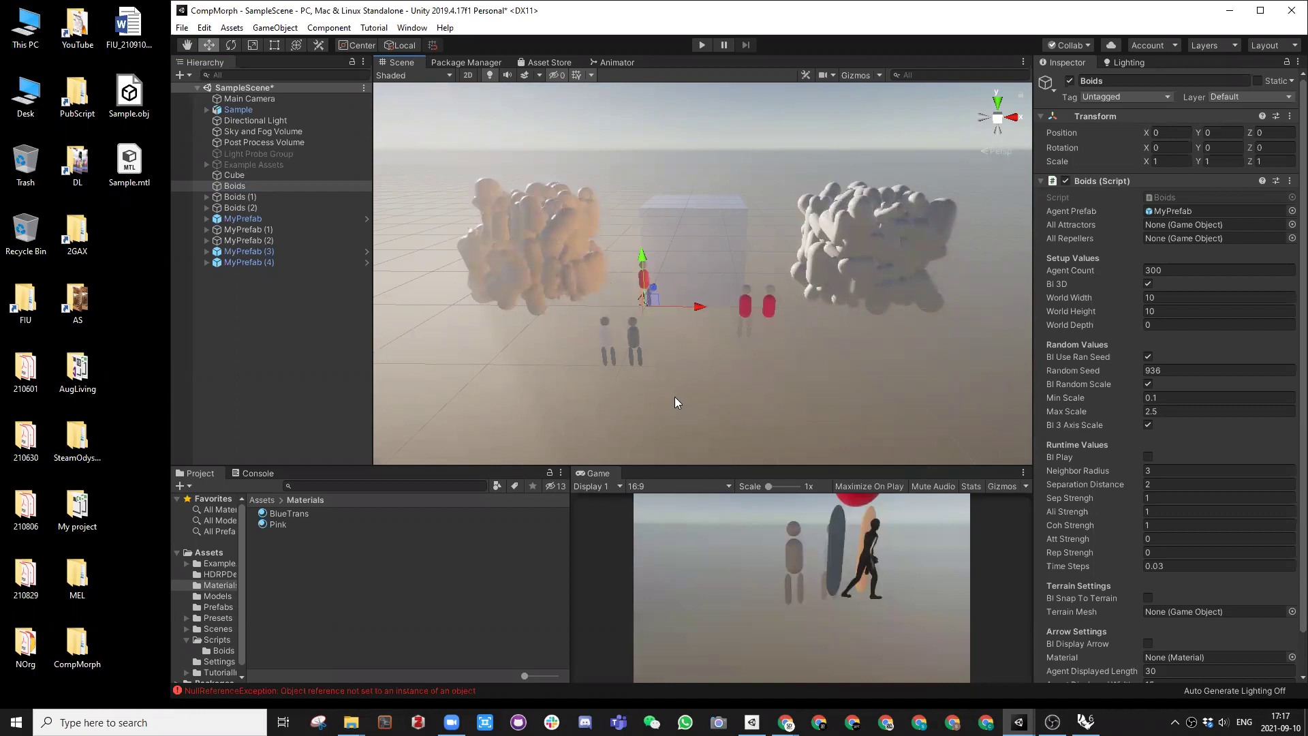
left_click(305, 622)
left_click(302, 691)
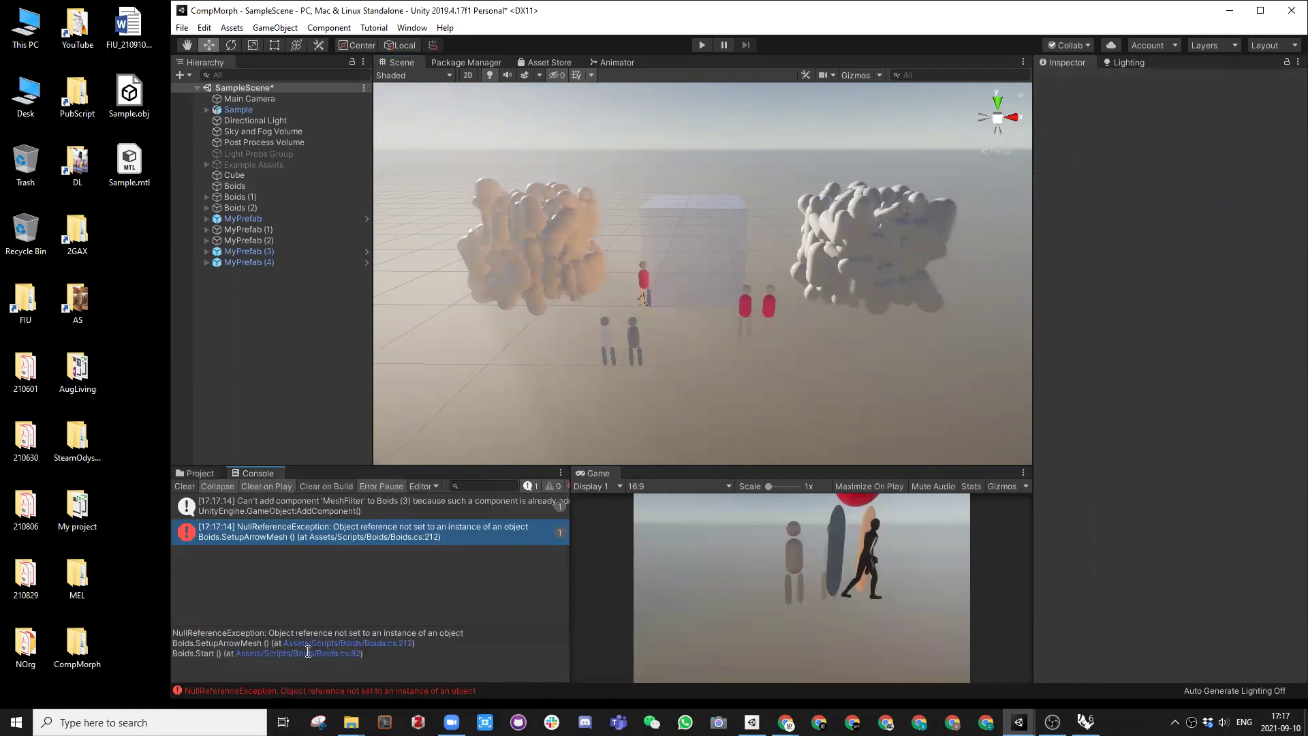
left_click(198, 472)
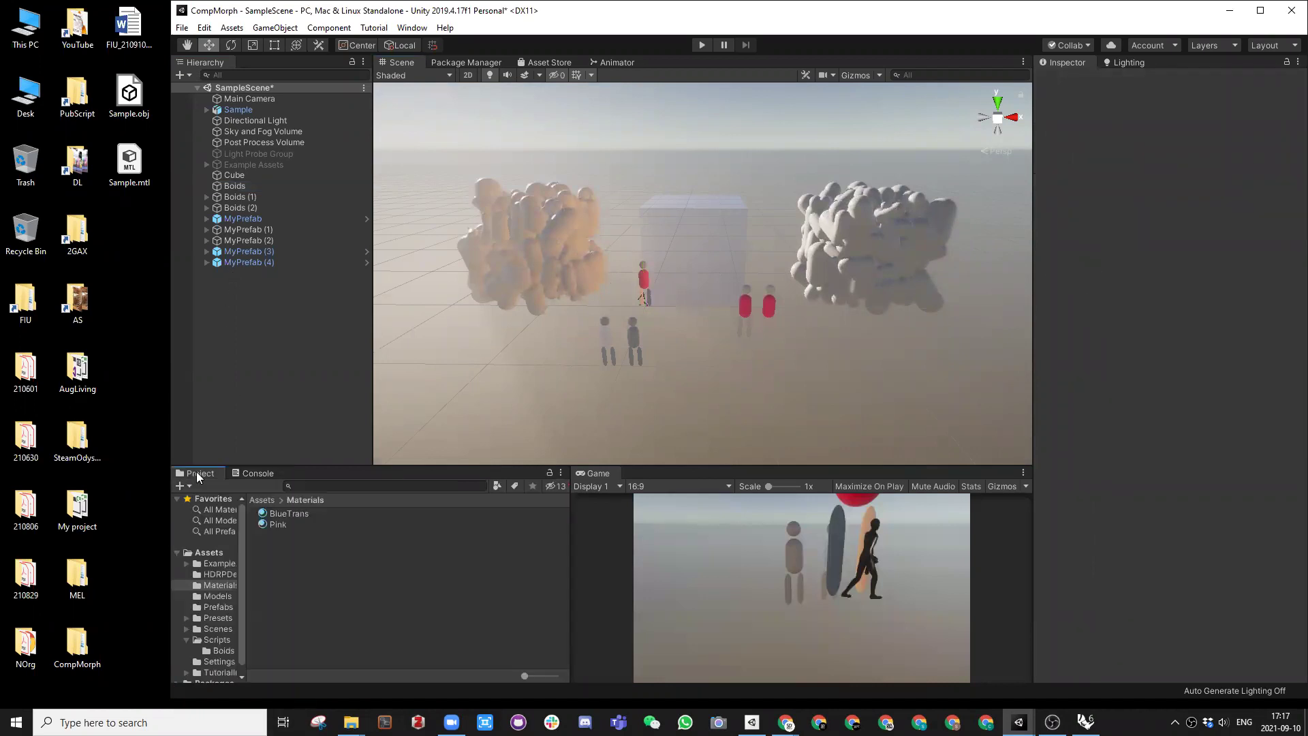
Step: Delete all the MyPrefab figures, from MyPrefab through MyPrefab (4), from the scene
scroll(650, 320, "up", 5)
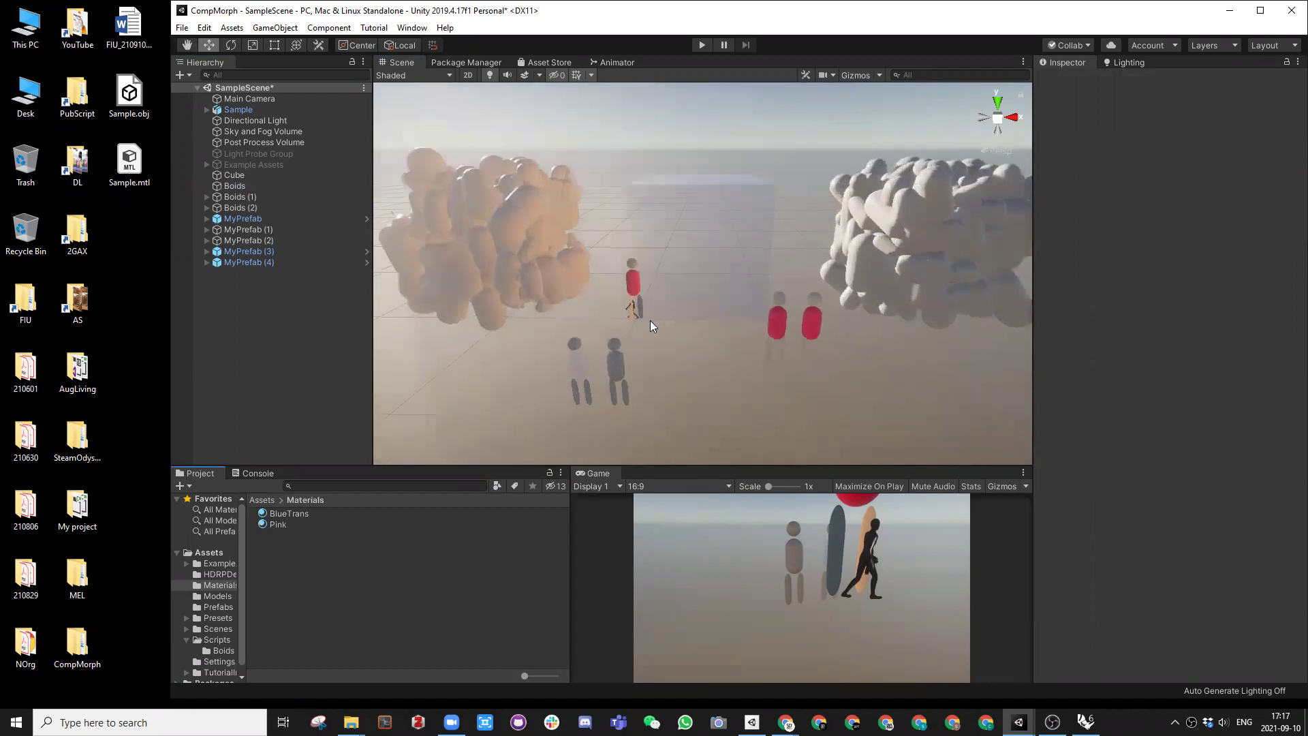
left_click(554, 372)
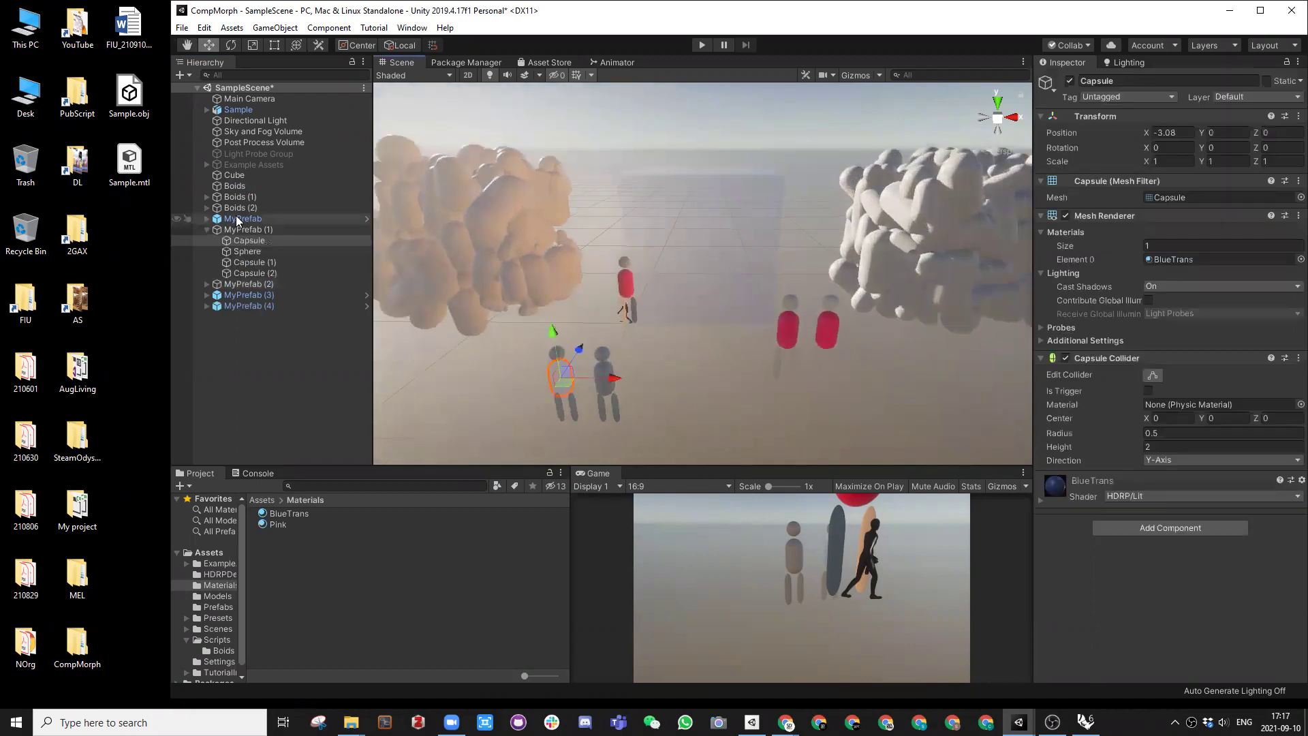
left_click(239, 219)
left_click_drag(663, 282, 792, 320, "alt")
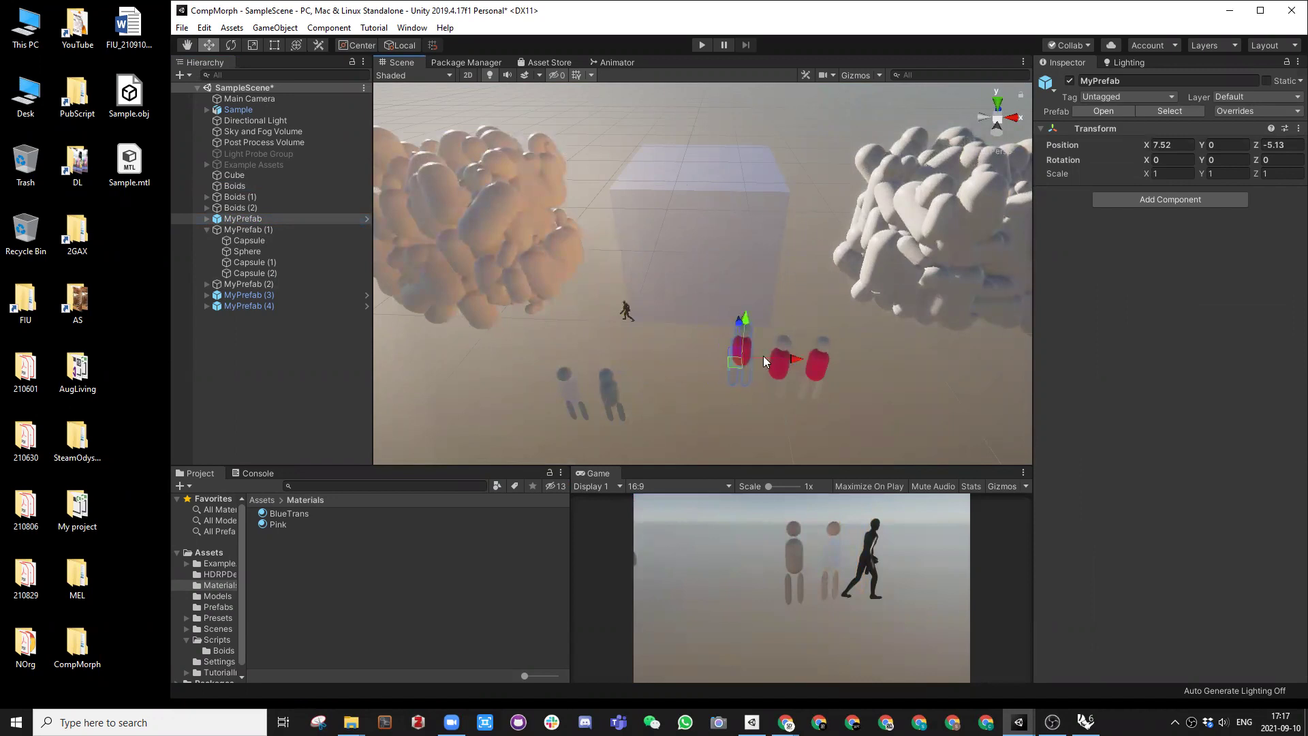
left_click_drag(782, 340, 727, 338, "alt")
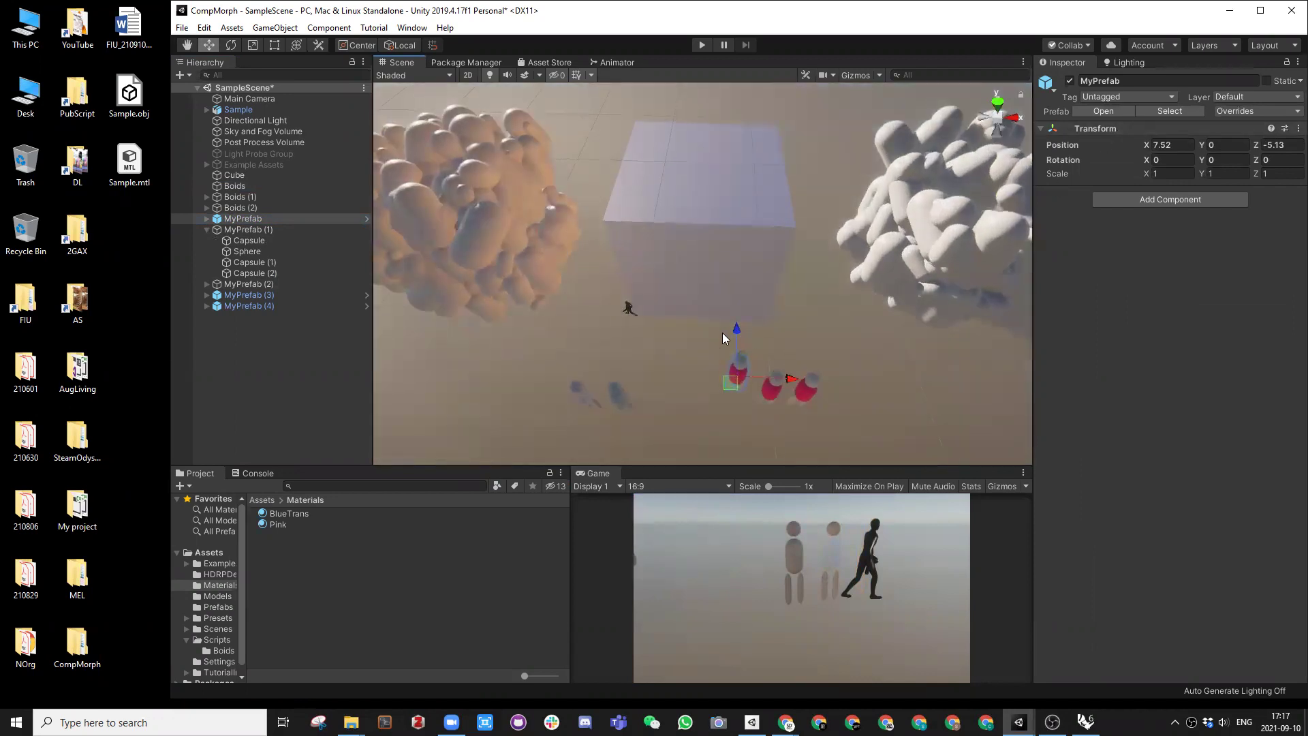
left_click(240, 218)
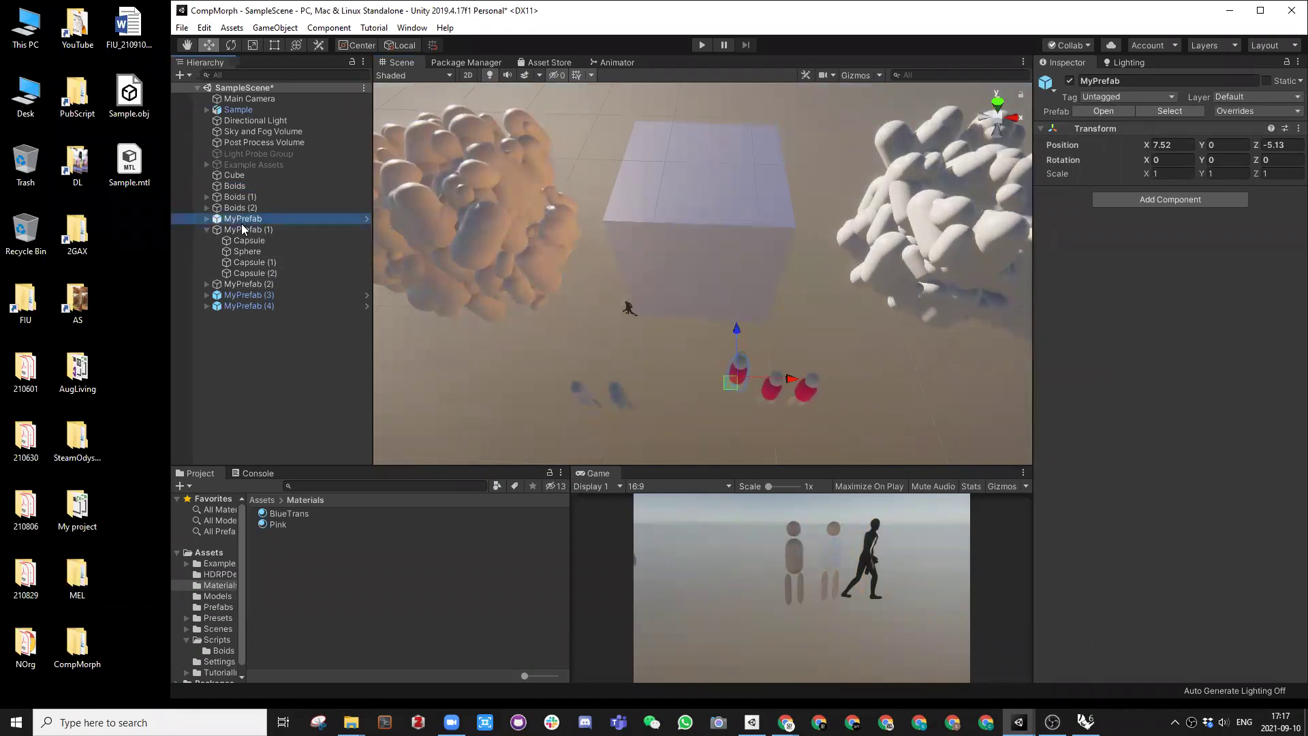
left_click(248, 305, "shift")
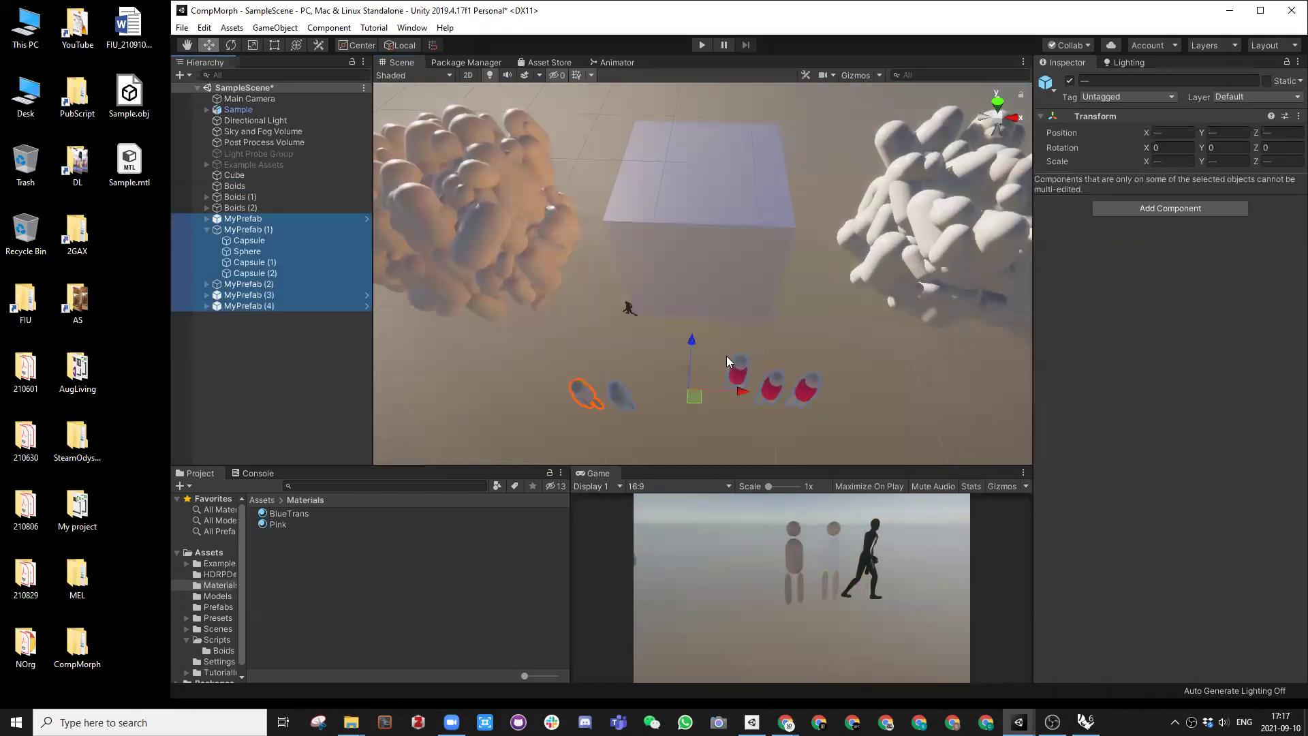
key("Delete")
Step: Select the black walking Sample figure and set its X position to 0
left_click_drag(646, 351, 689, 181, "alt")
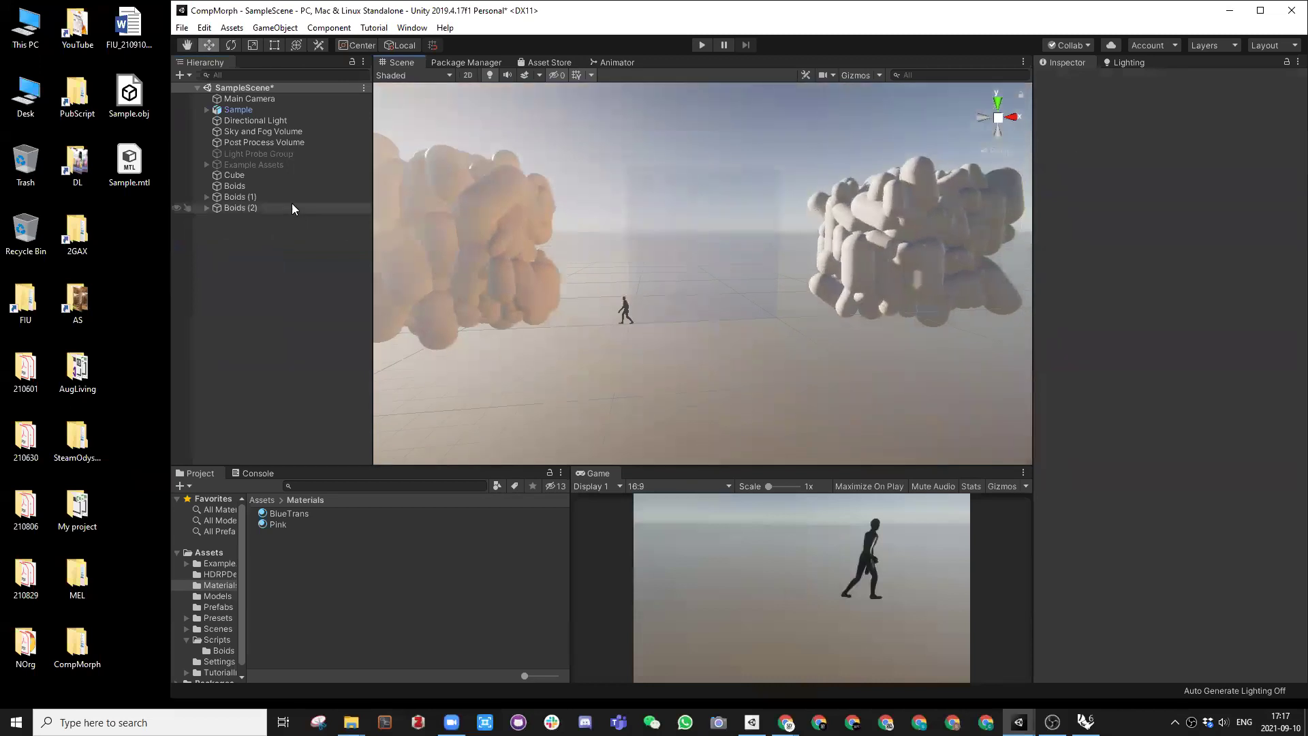
right_click_drag(619, 310, 668, 304)
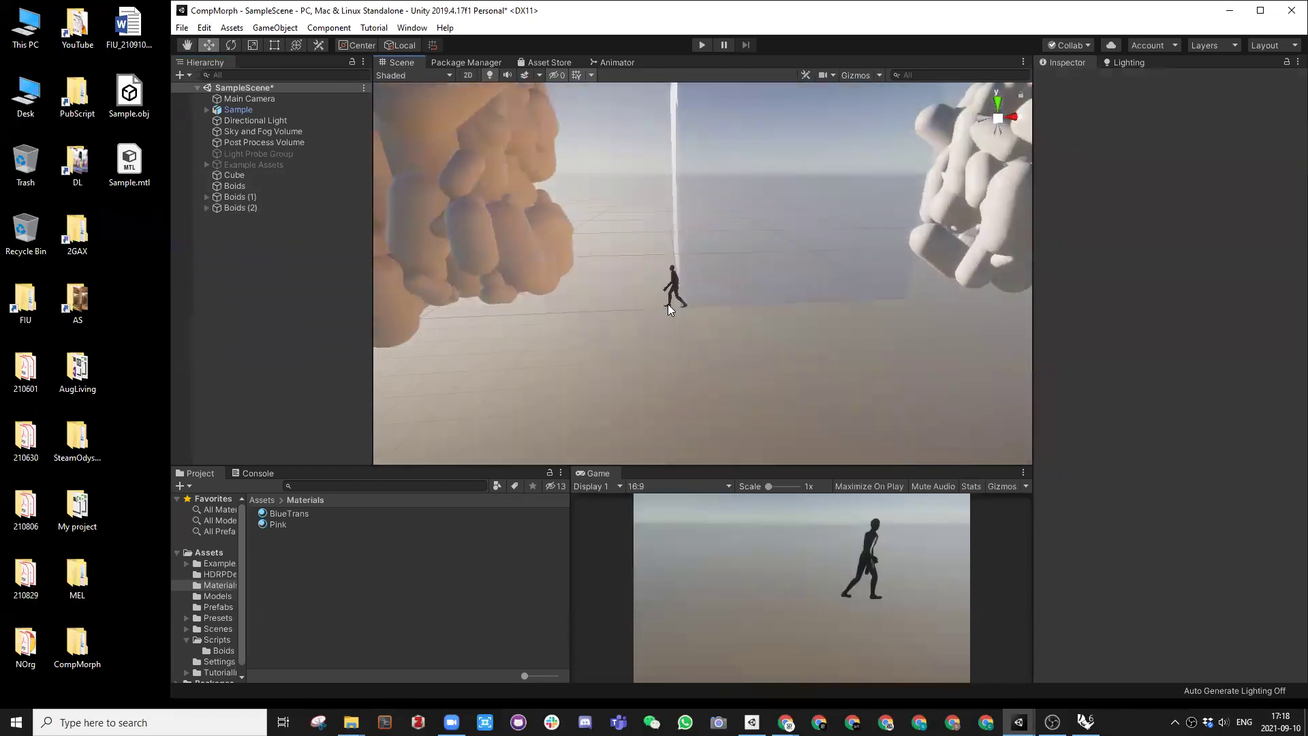
left_click(668, 304)
left_click_drag(697, 282, 725, 297, "alt")
left_click(1170, 146)
type("0")
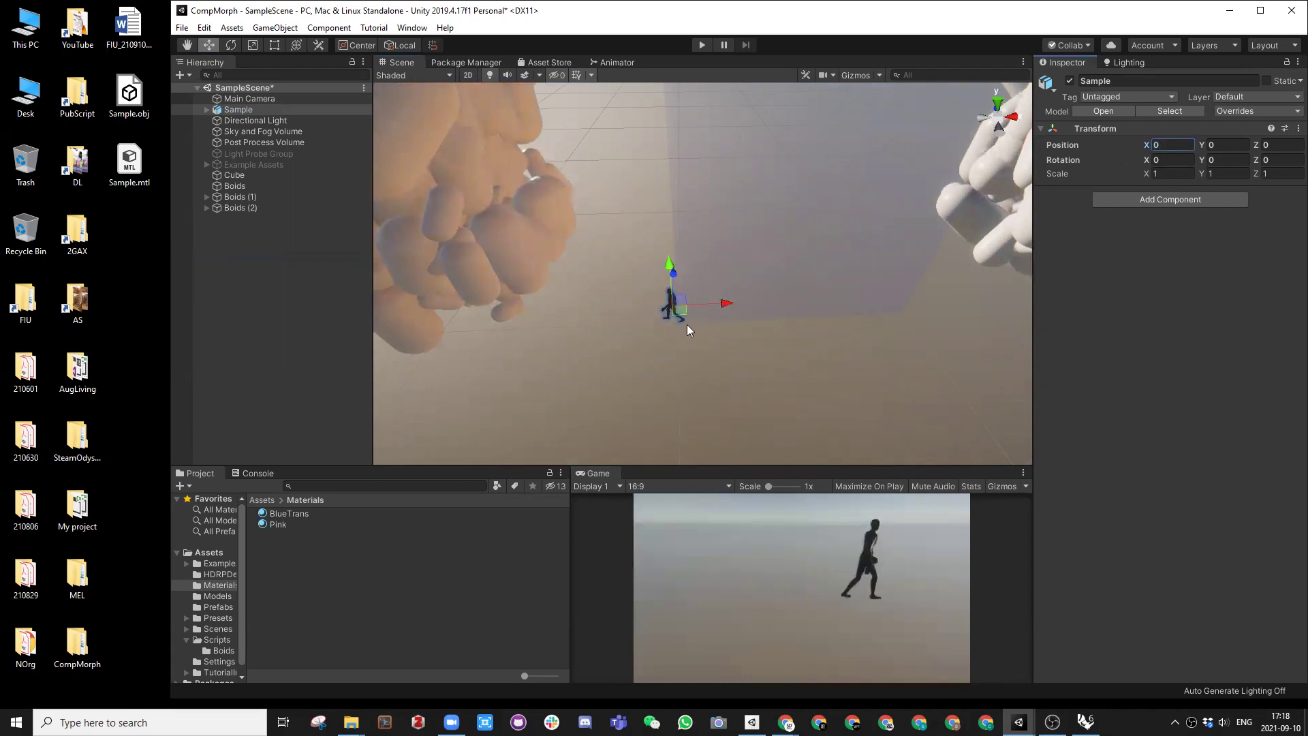
Step: Try moving the Sample figure to X -5.69, Z -4, and return it to the origin
left_click_drag(650, 345, 545, 402, "alt")
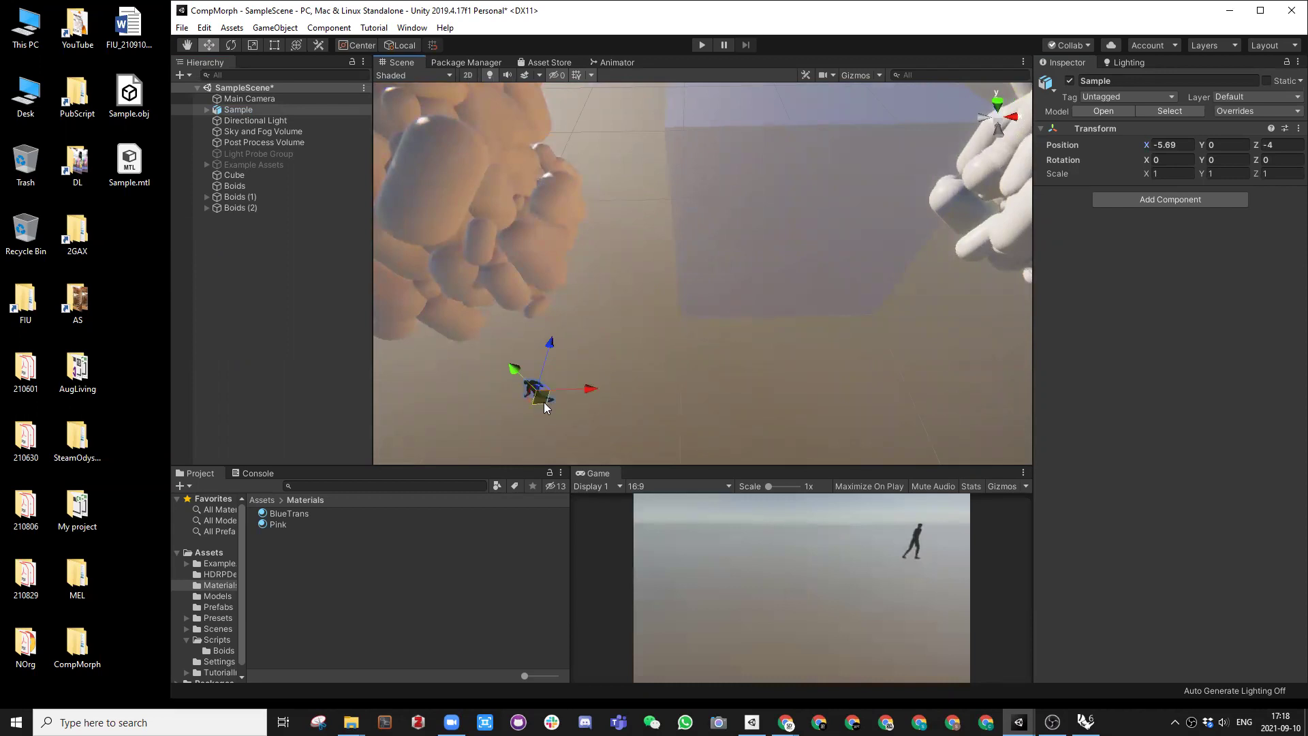
left_click_drag(544, 402, 661, 301)
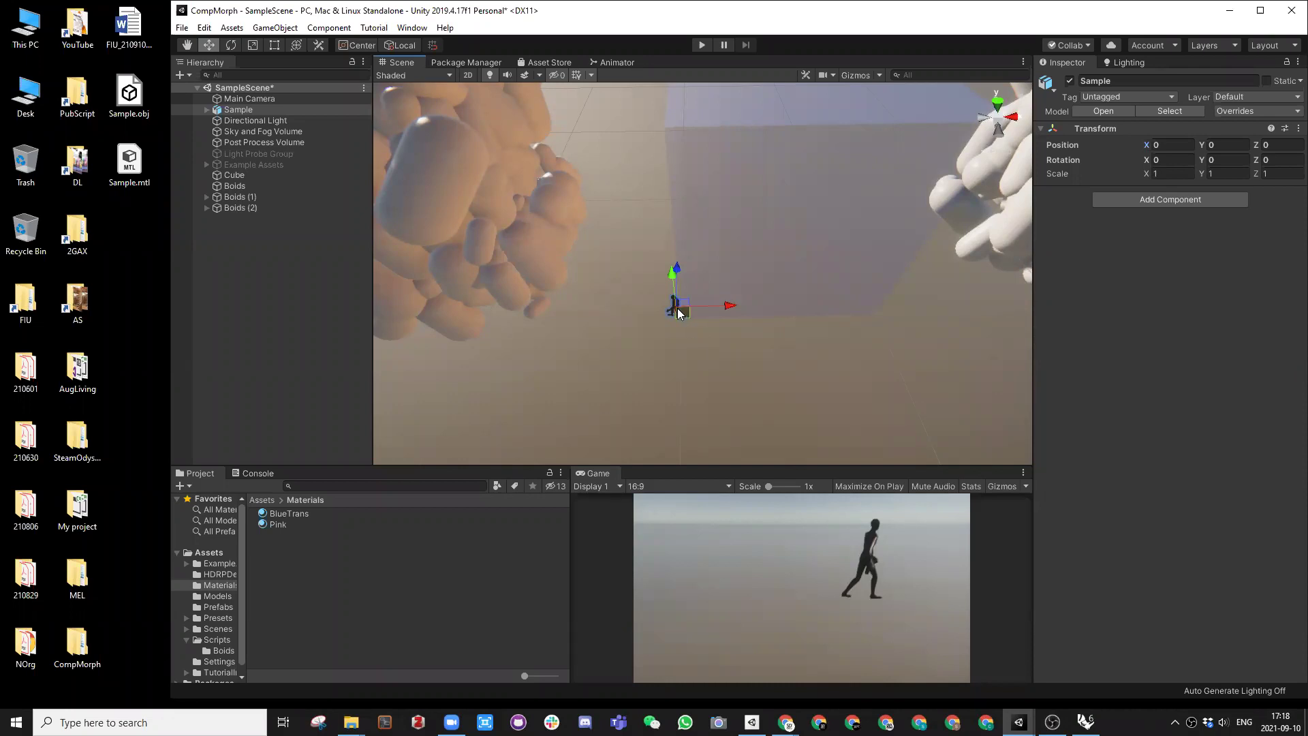
Step: Examine the Sample figure and its pivot from several angles, with the project's Assets folder open
scroll(675, 334, "up", 5)
left_click_drag(674, 340, 687, 239, "alt")
left_click_drag(675, 338, 717, 278, "alt")
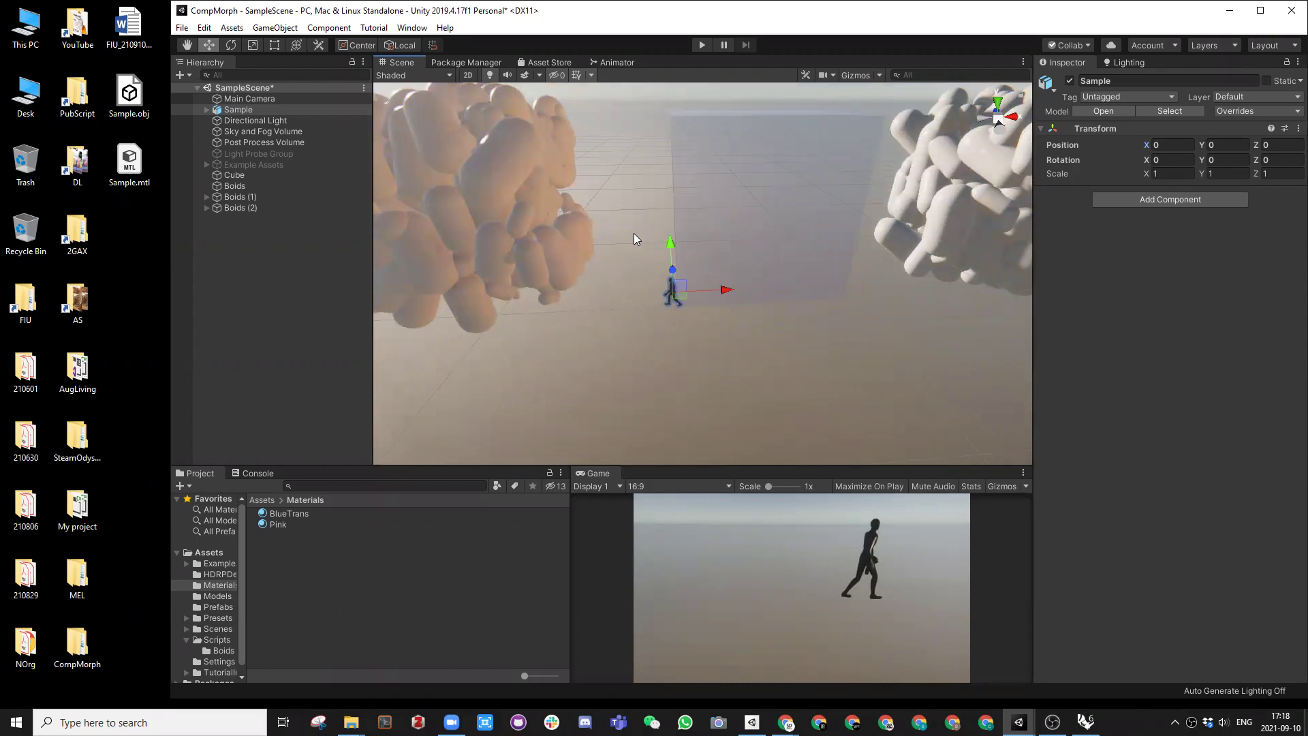
left_click_drag(654, 278, 648, 295, "alt")
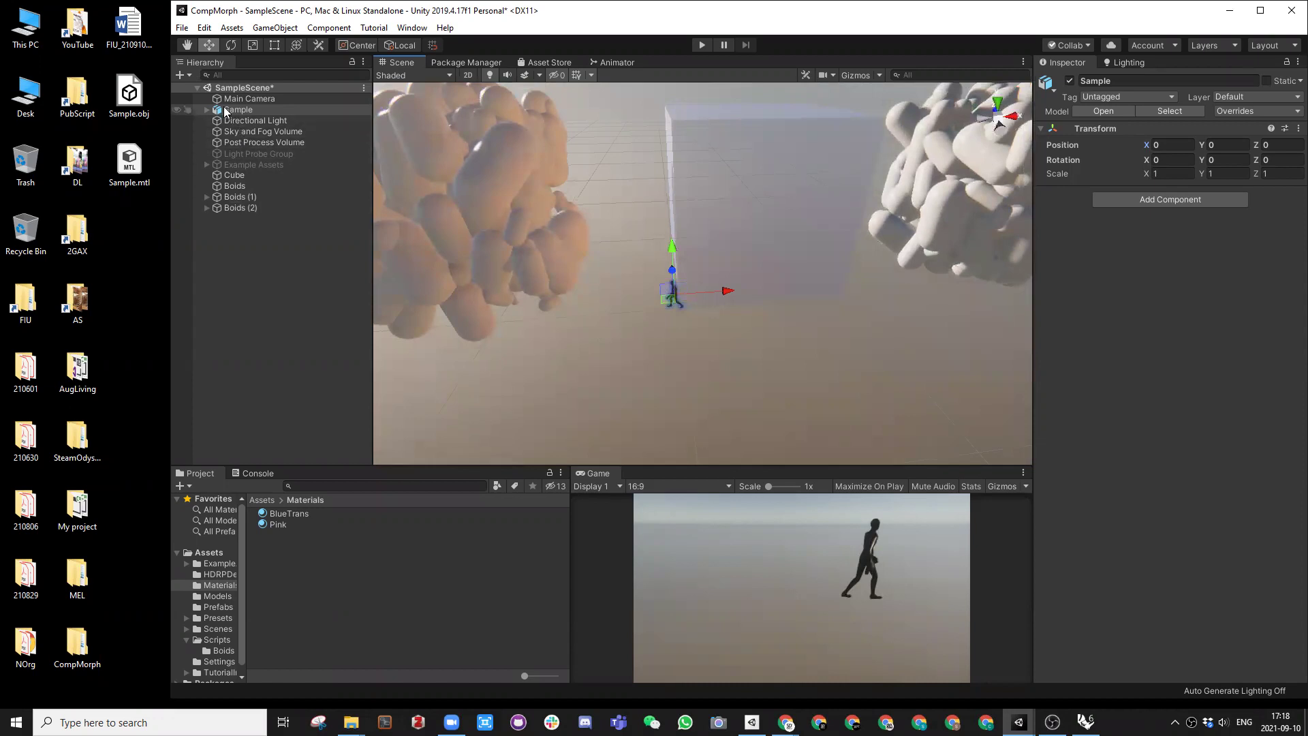
left_click_drag(838, 251, 687, 312, "alt")
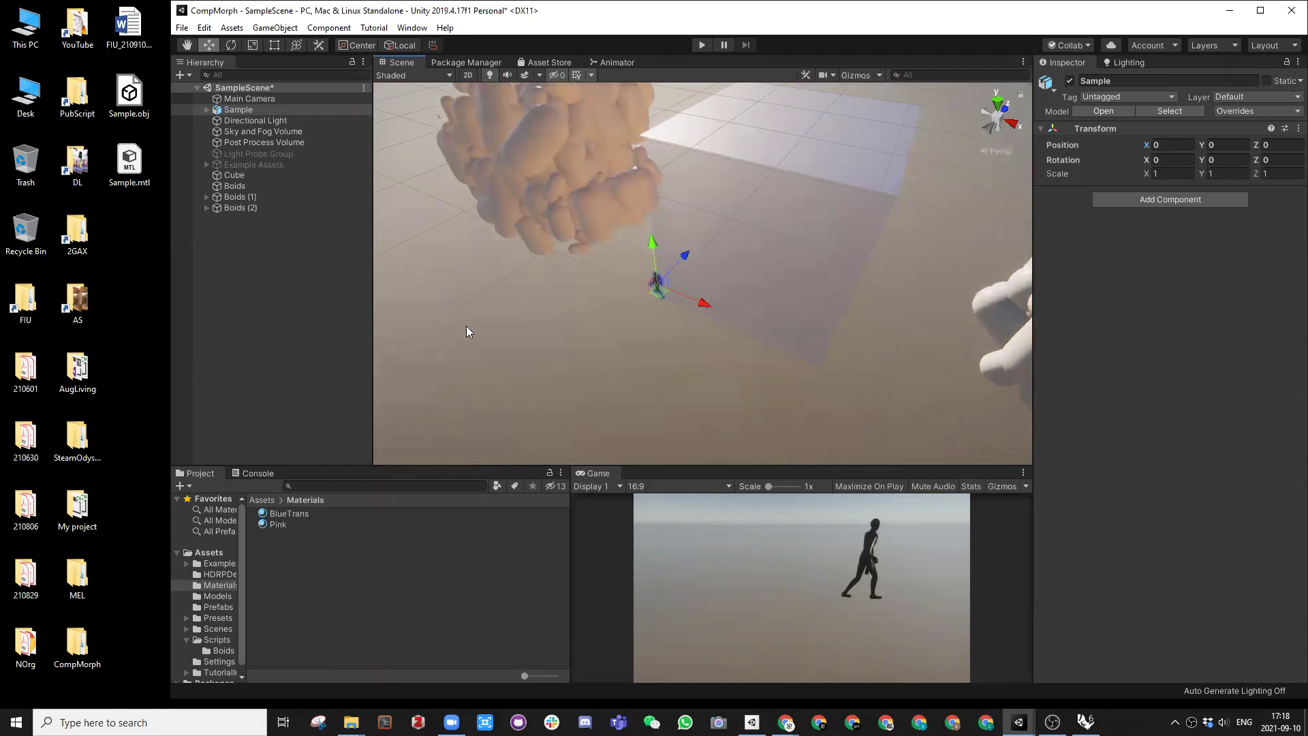
left_click(257, 499)
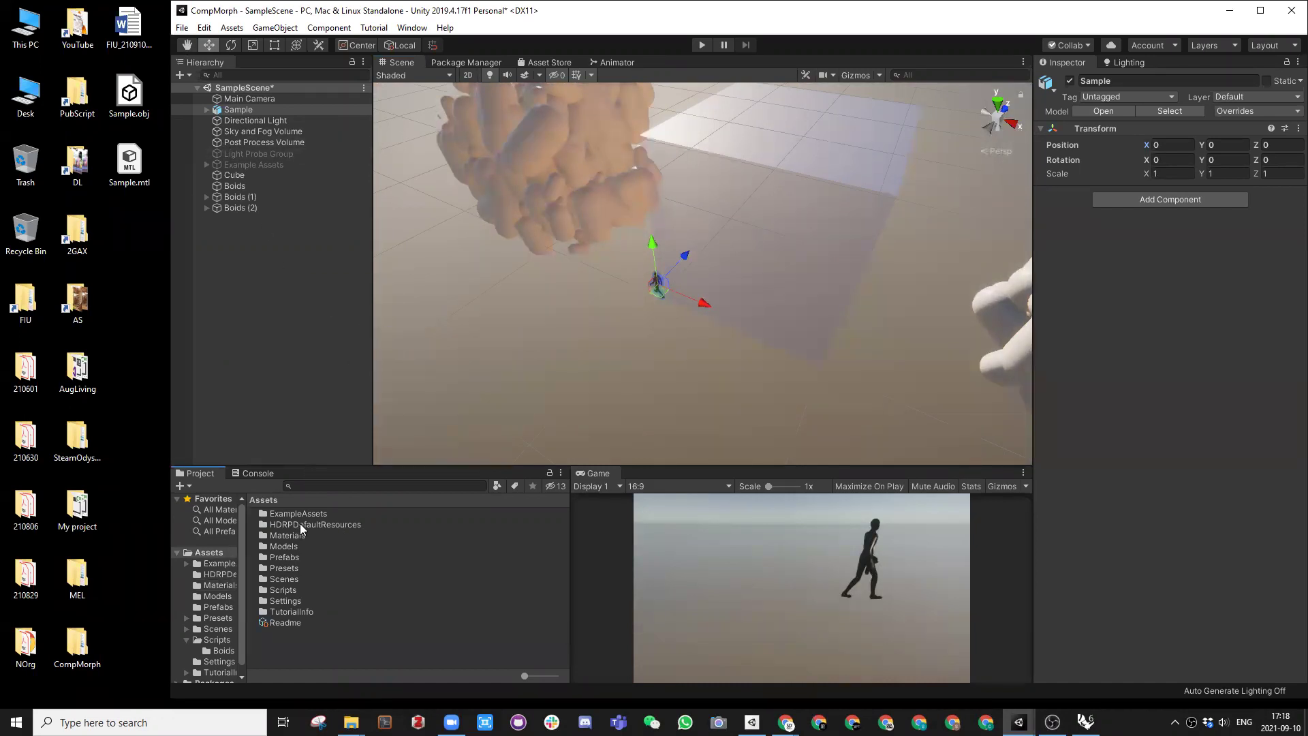
left_click_drag(586, 284, 520, 327, "alt")
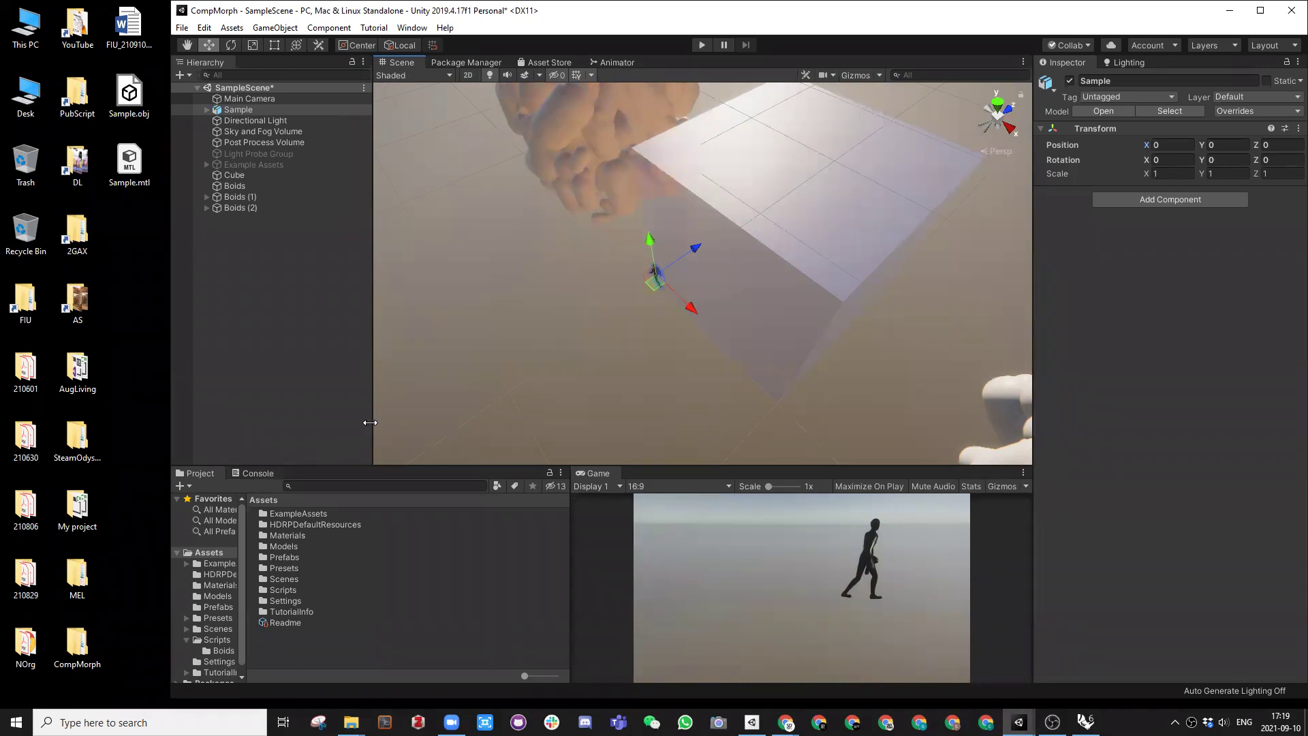
left_click_drag(528, 334, 723, 315, "alt")
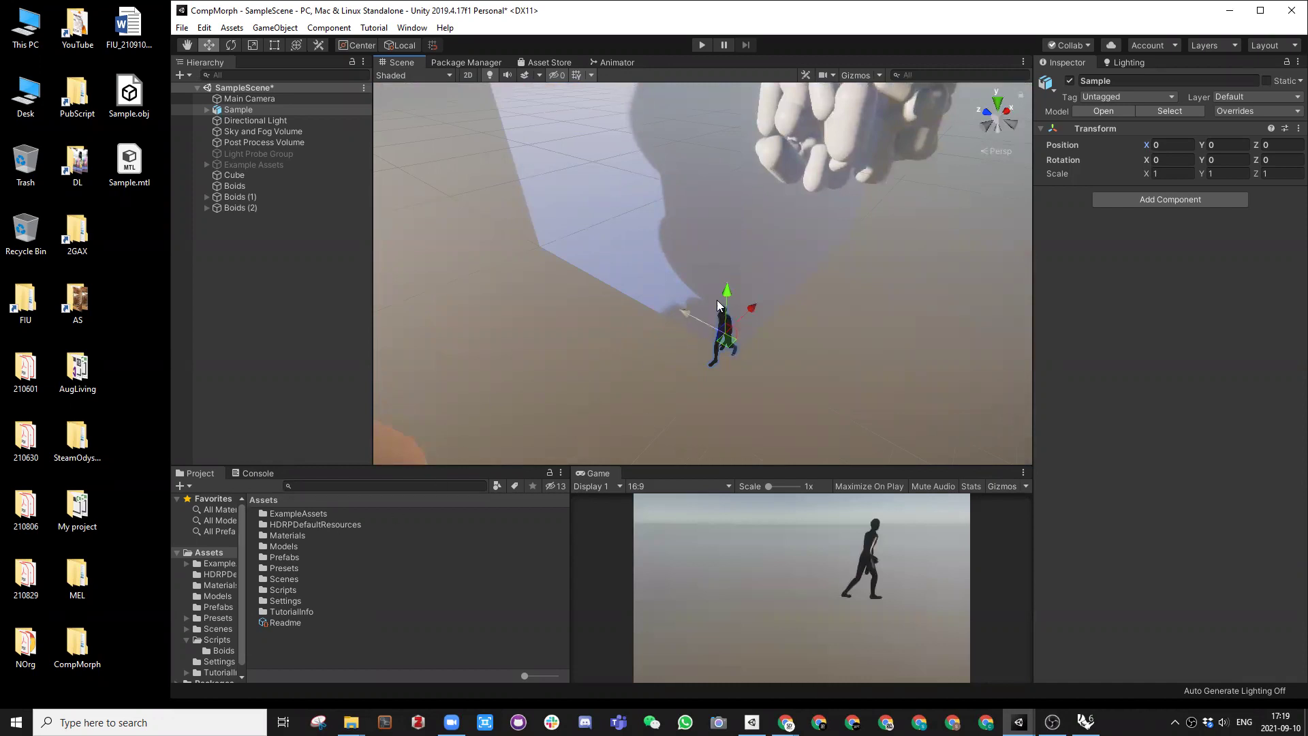
left_click_drag(610, 354, 654, 297, "alt")
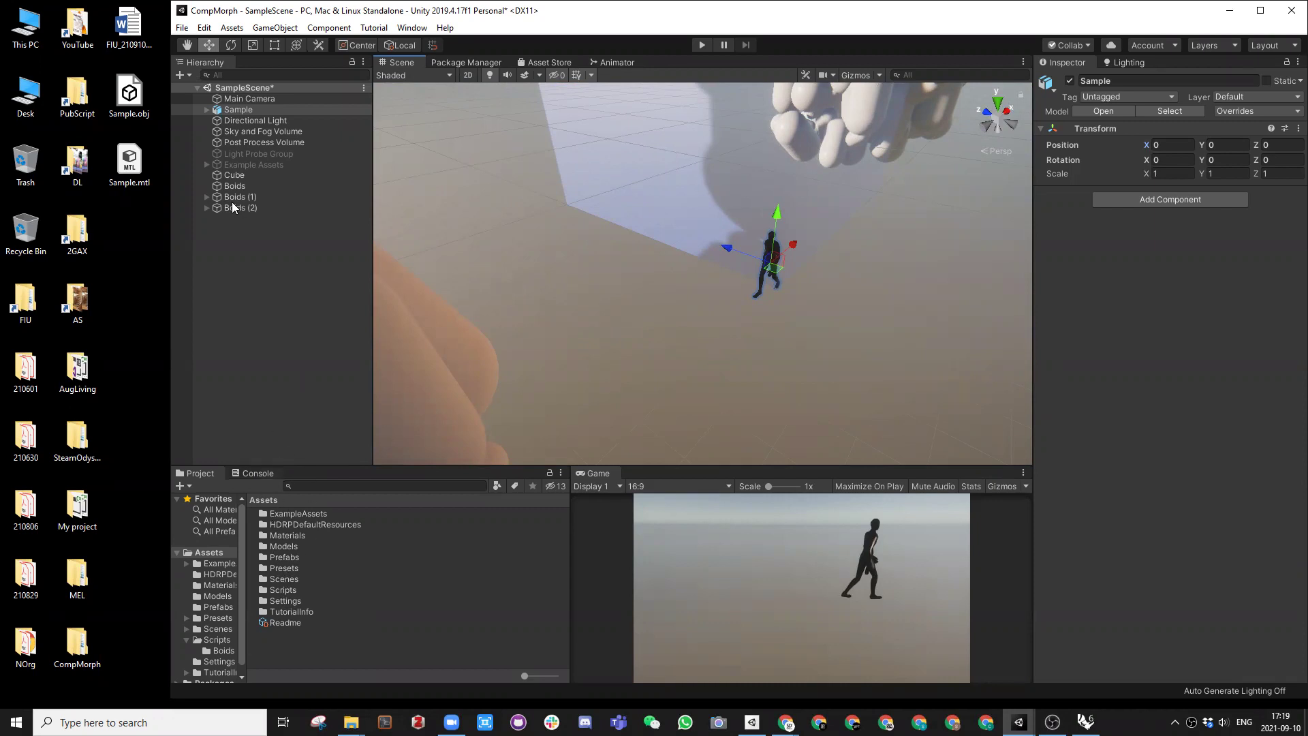
left_click(231, 112)
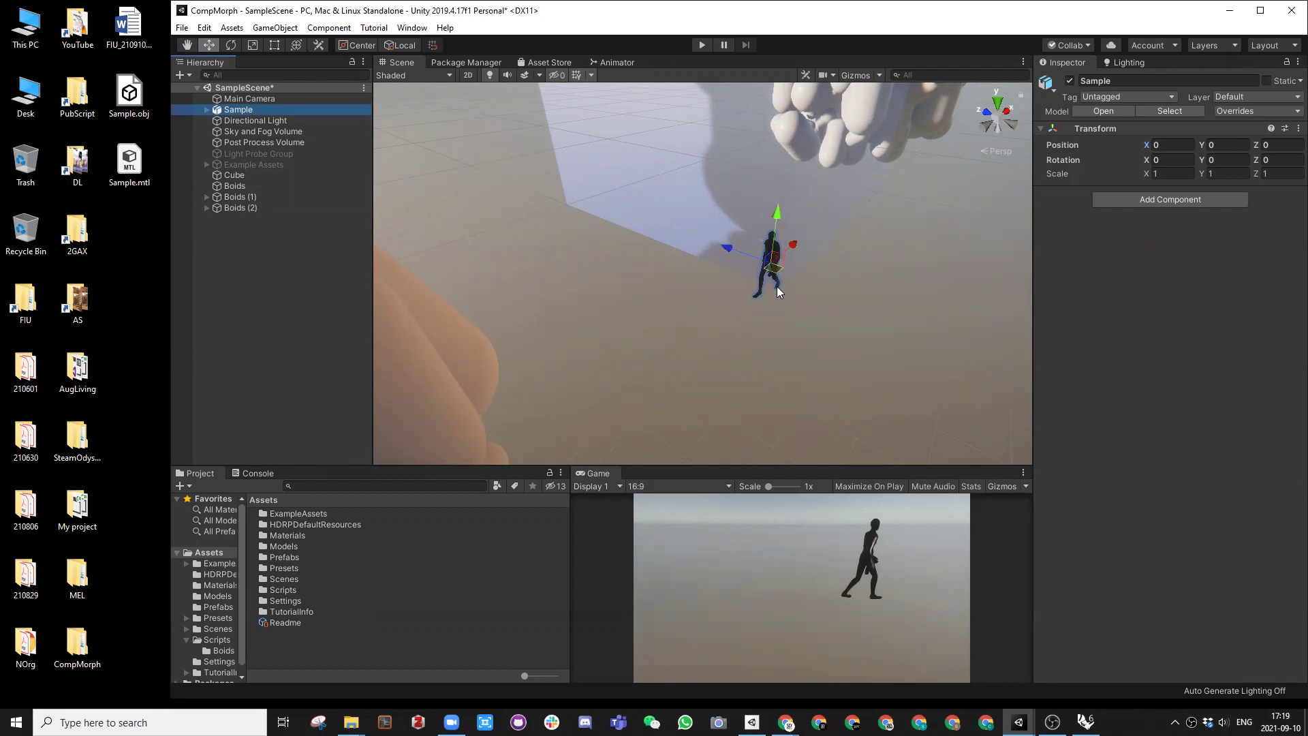
left_click_drag(756, 263, 791, 291, "alt")
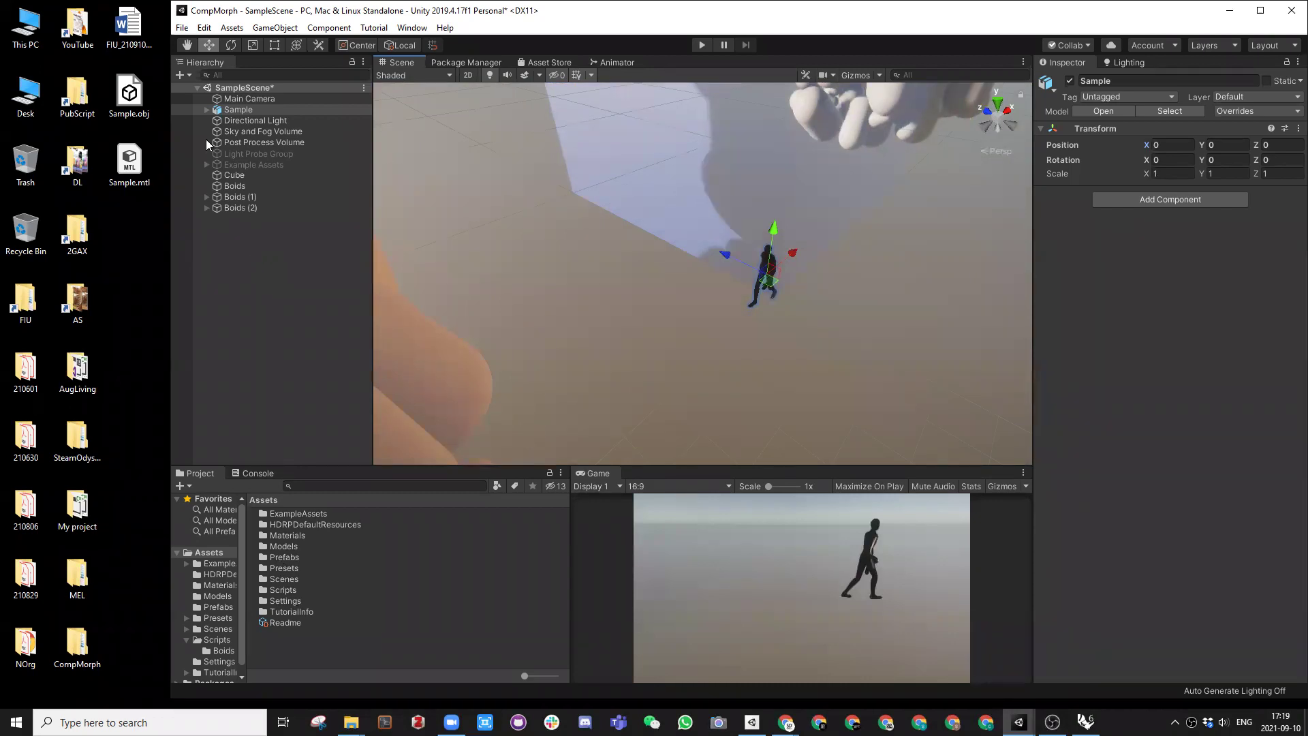
Step: Expand the Sample object to reach its child mesh, and unpack the Sample prefab
left_click(205, 109)
left_click(245, 262)
left_click(243, 120)
left_click(243, 111)
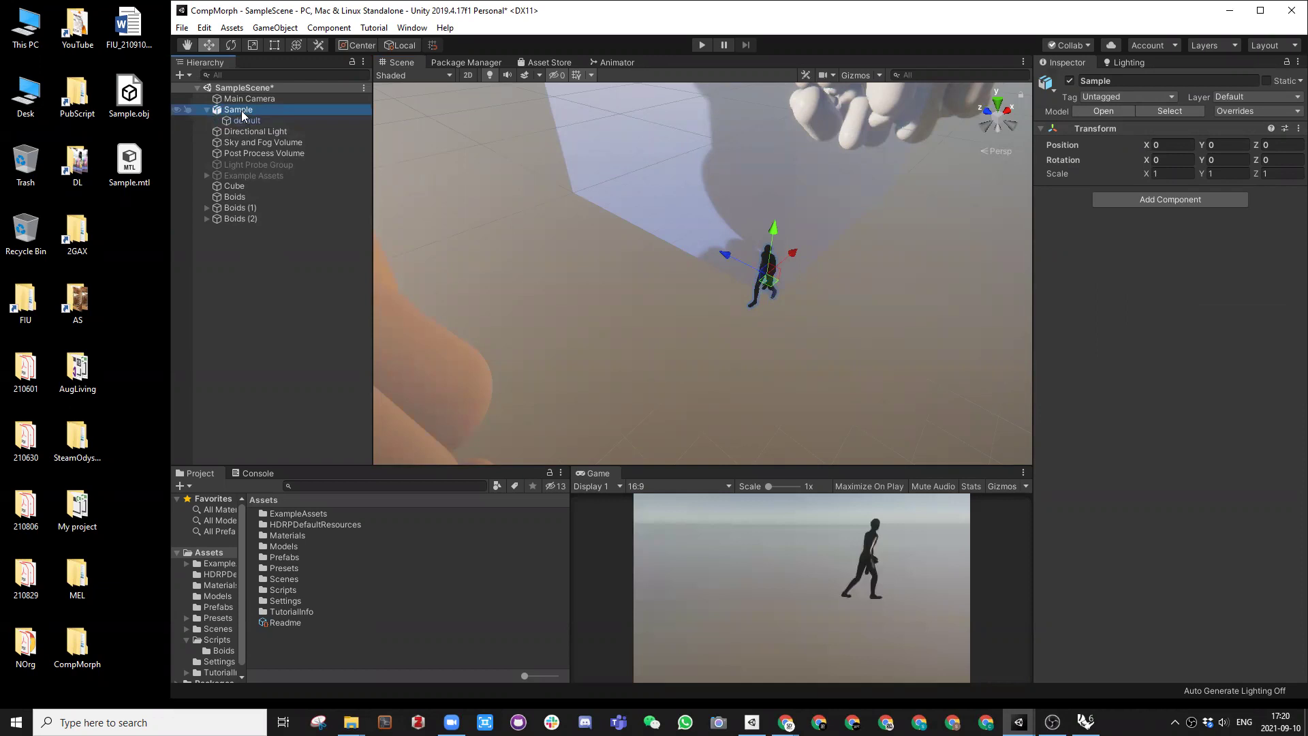
right_click(243, 115)
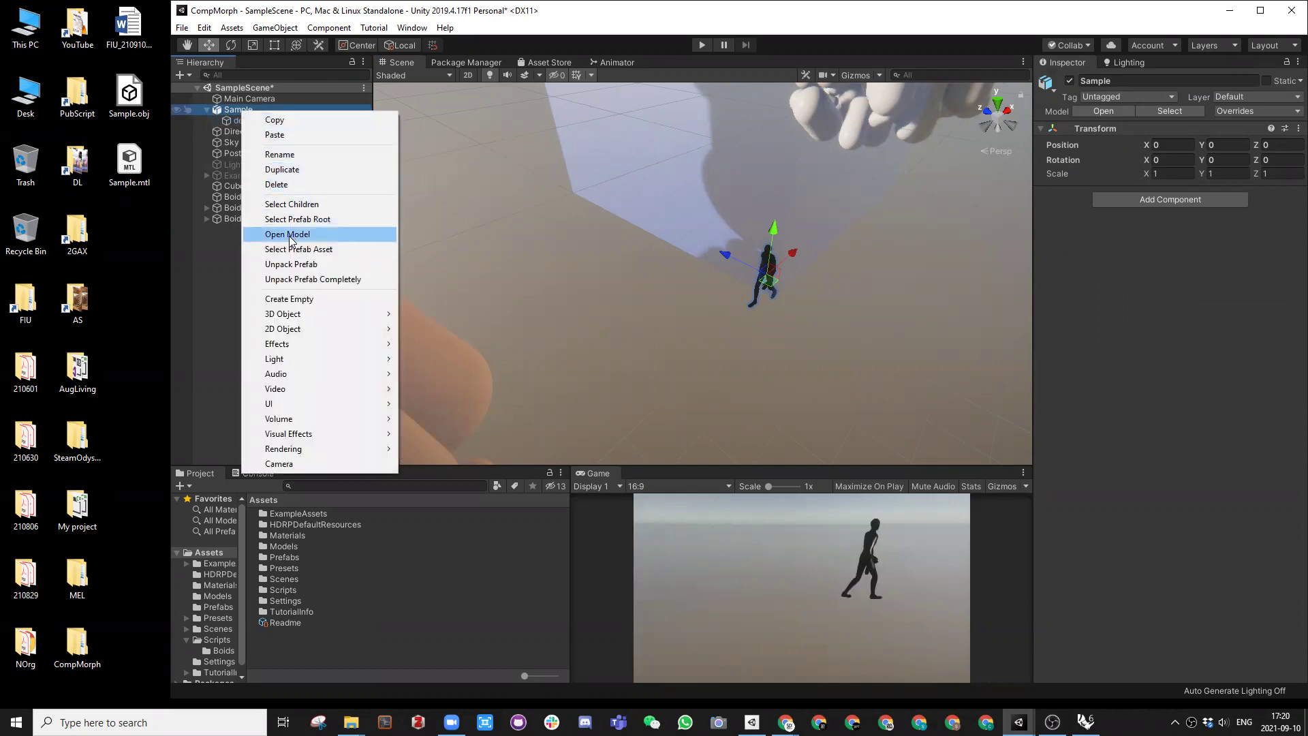
left_click(292, 264)
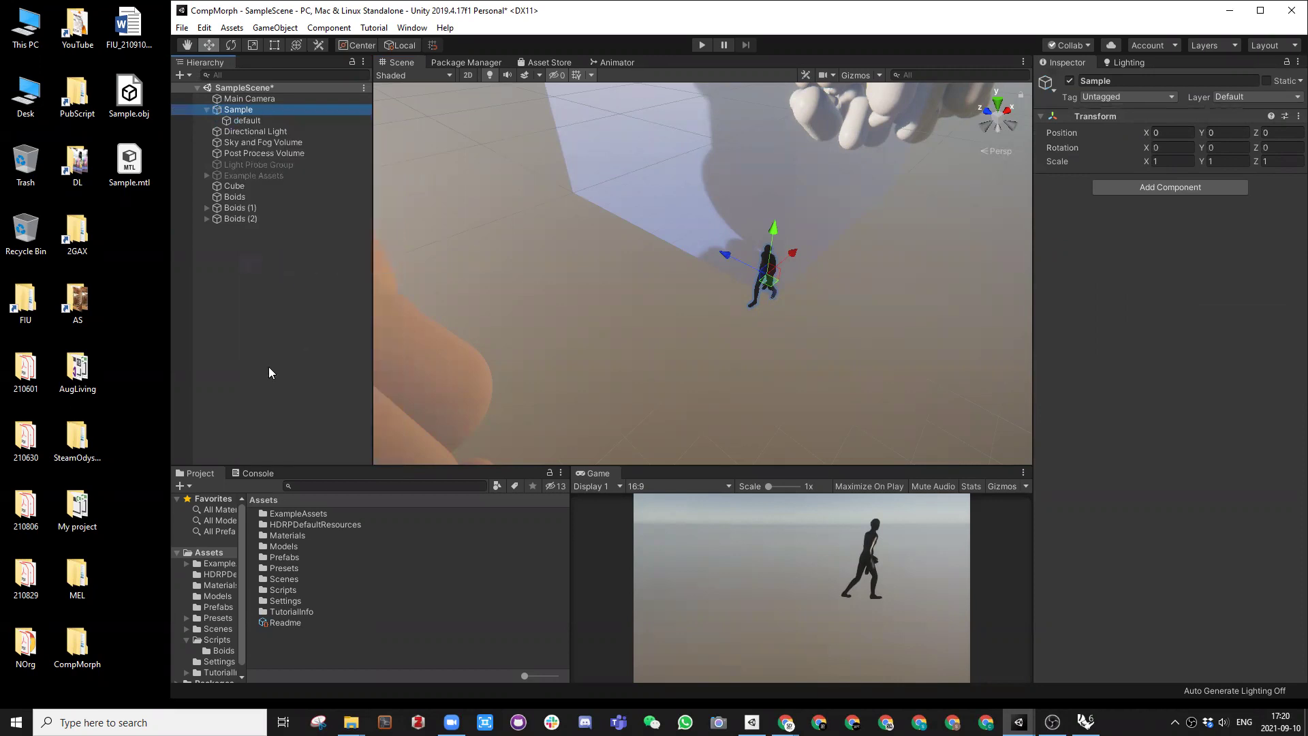
Step: Move the default mesh out of Sample to the scene's root level and delete the empty Sample object
left_click(261, 122)
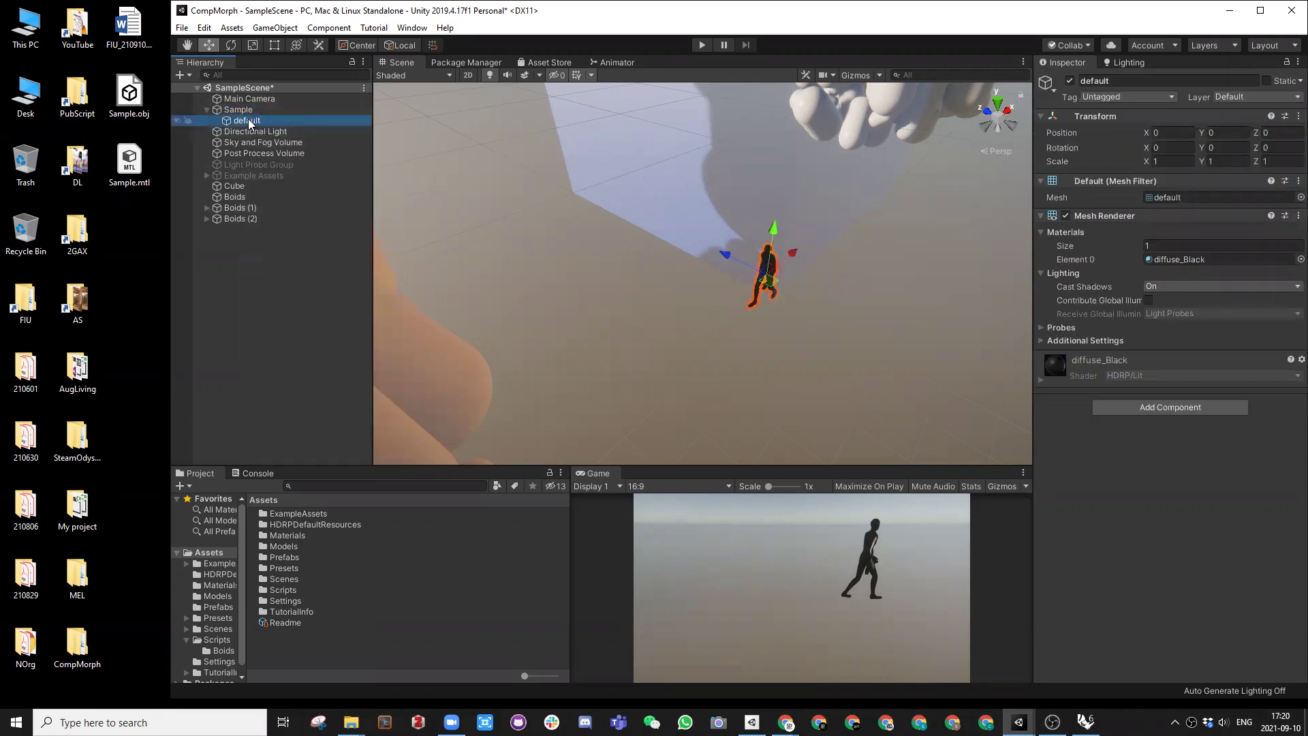
left_click_drag(251, 123, 267, 352)
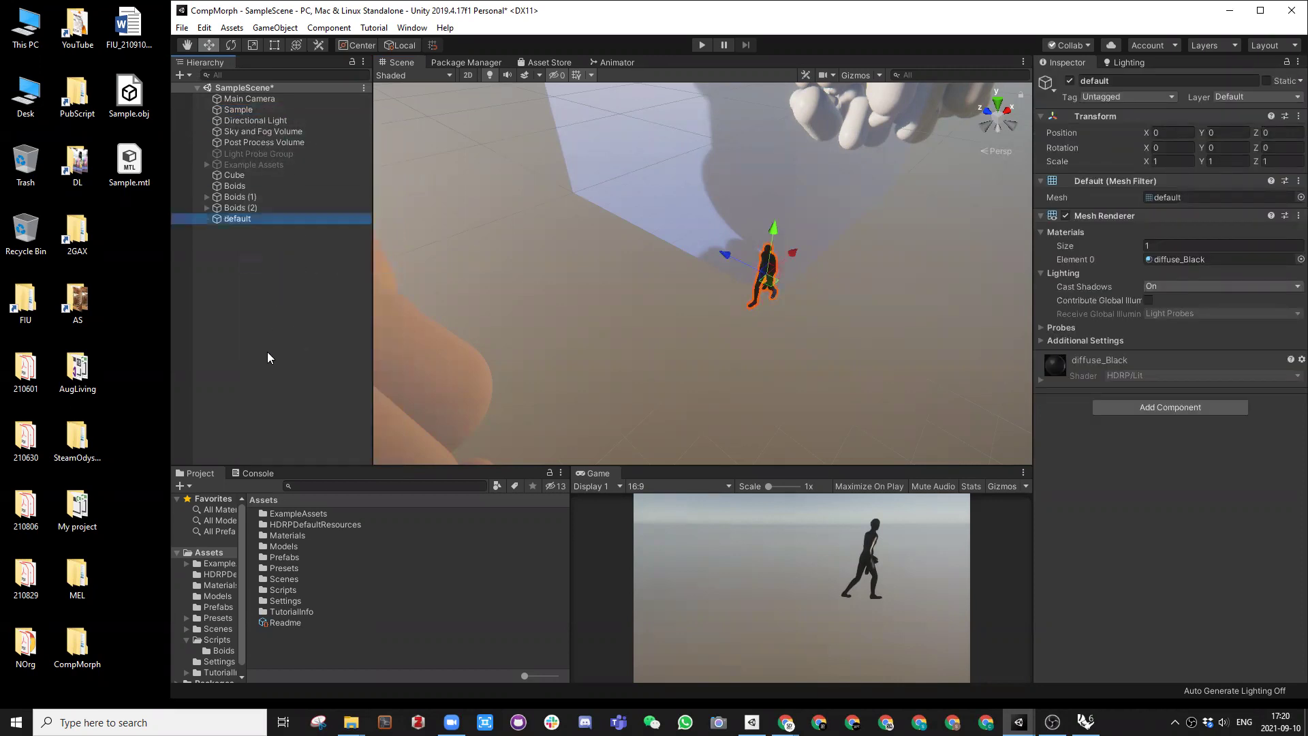
left_click(251, 111)
key("Delete")
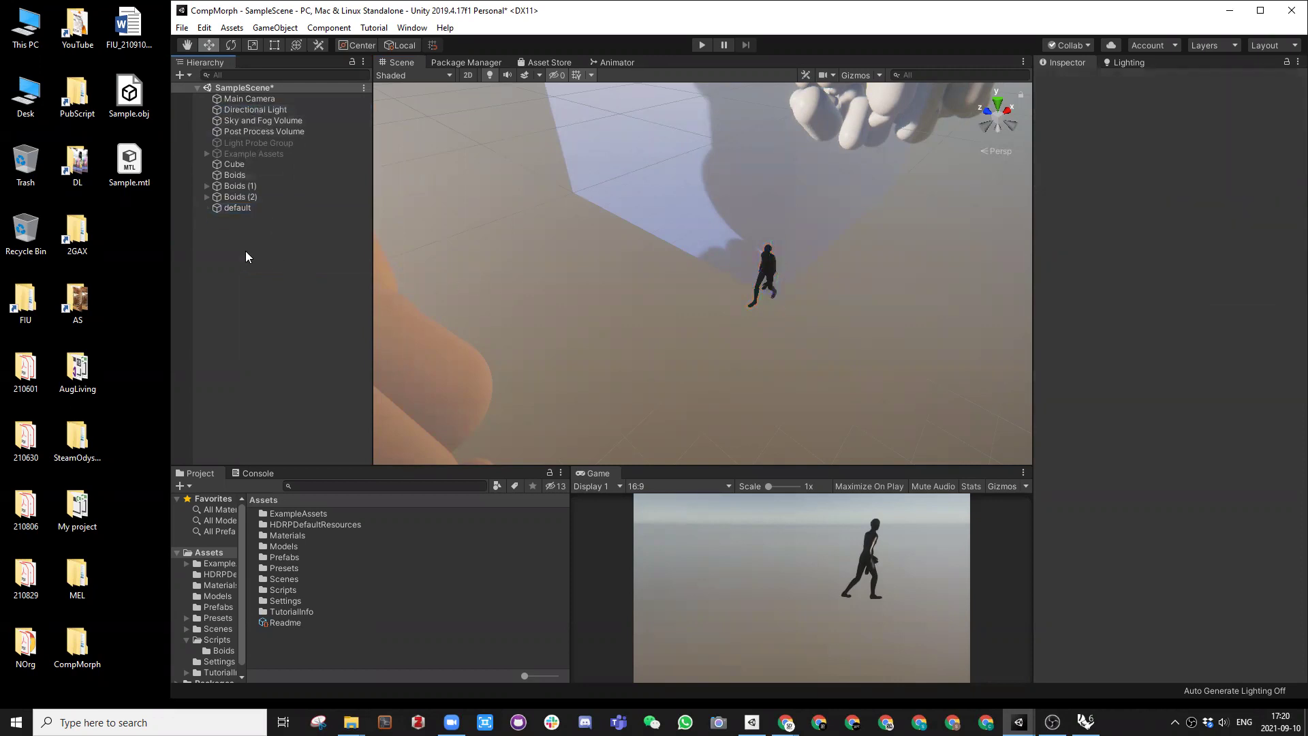
Step: Select the default figure and set its X rotation to 90
left_click(238, 207)
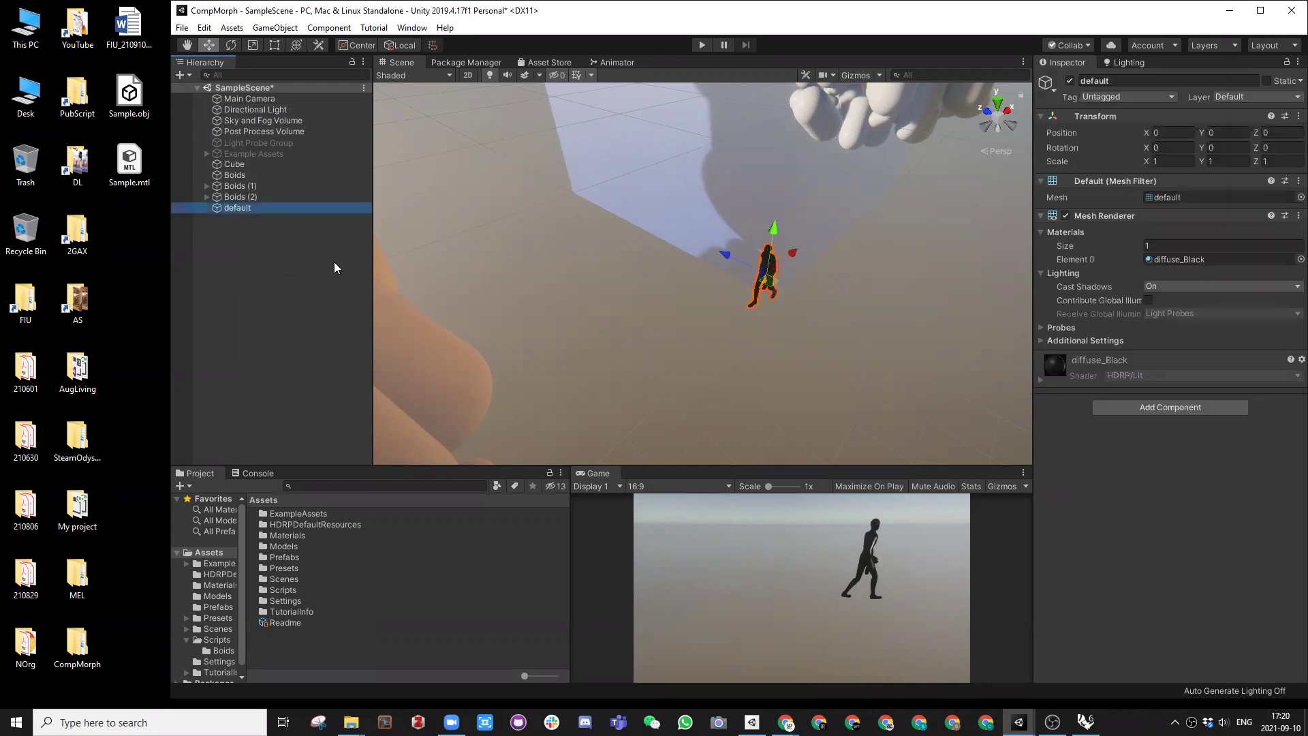
left_click_drag(733, 283, 708, 252, "alt")
double_click(1179, 148)
type("90")
key("Return")
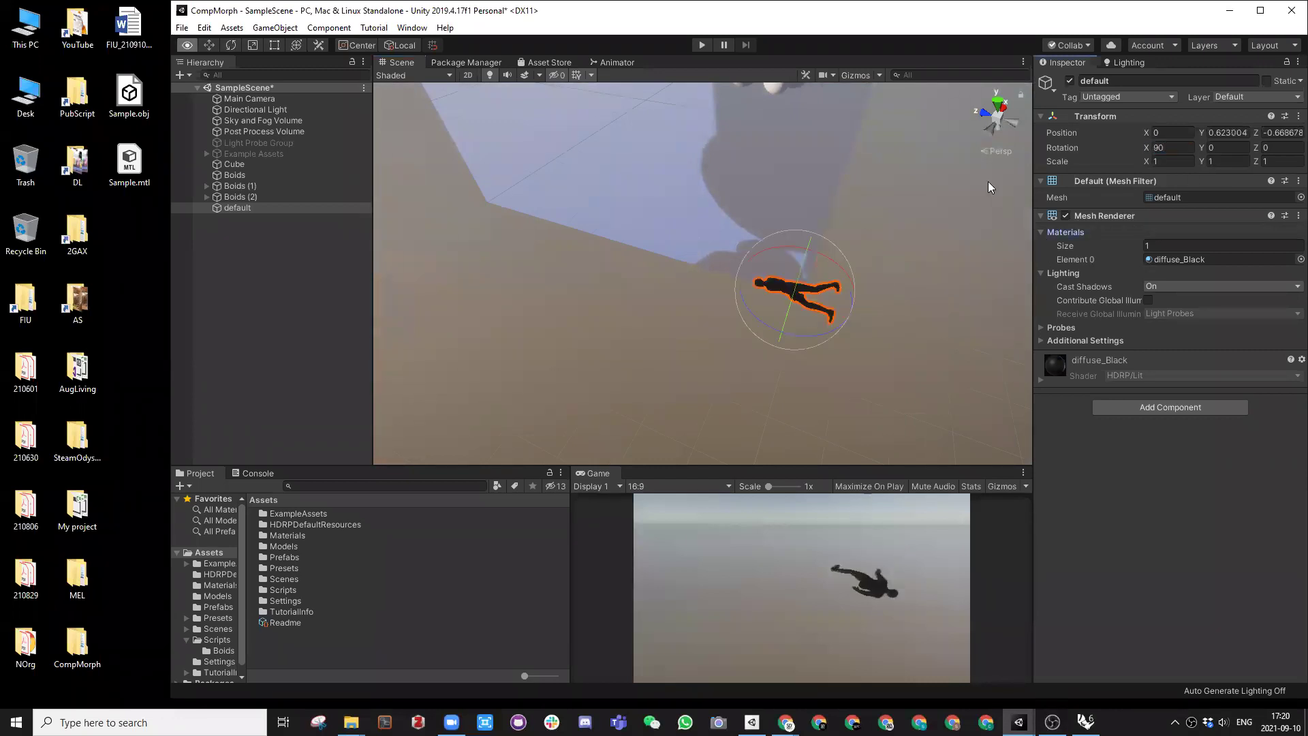
Step: Move the rotated default figure to about X 0.34, Y 0.17, Z -0.876
left_click_drag(874, 257, 756, 194, "alt")
key("w")
left_click_drag(756, 279, 710, 307, "alt")
left_click_drag(709, 365, 804, 402, "alt")
left_click_drag(785, 335, 796, 317)
key("f")
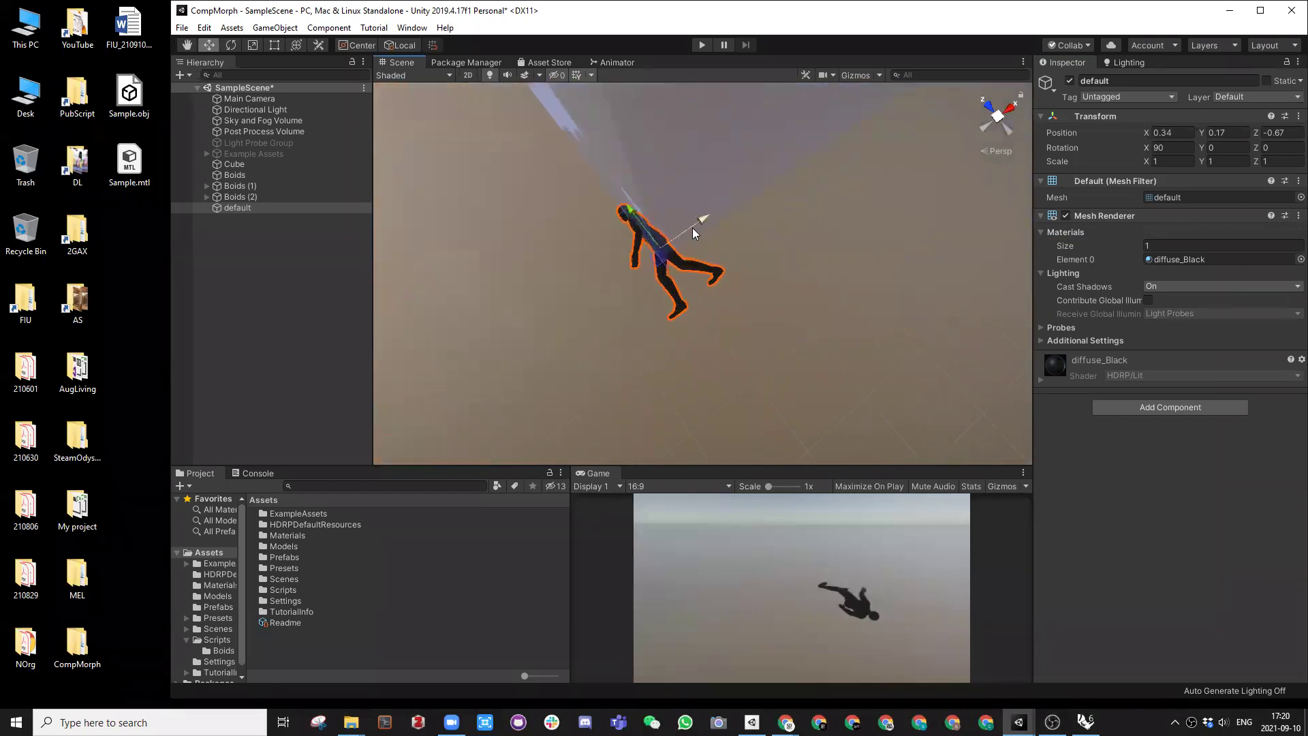
left_click_drag(630, 226, 701, 253)
left_click_drag(744, 375, 682, 239, "alt")
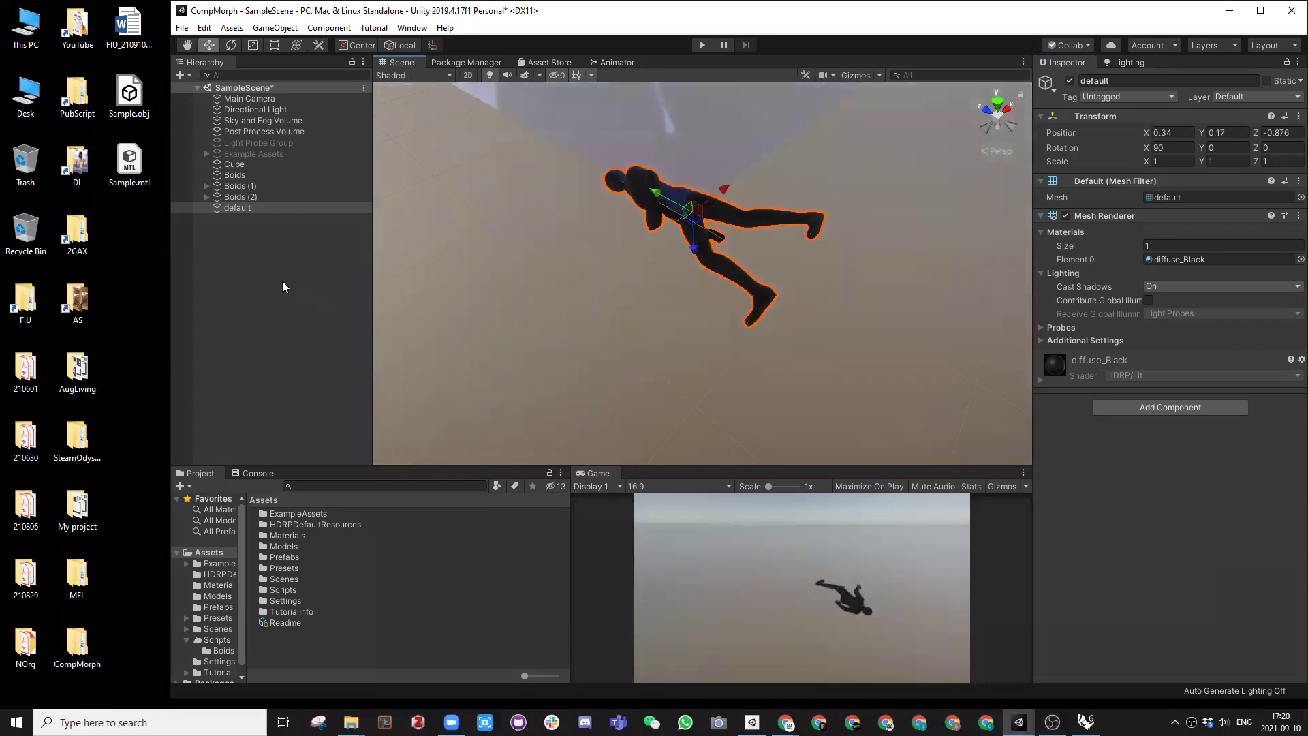
Step: Create an empty game object at the scene's root level
left_click(250, 254)
right_click(251, 255)
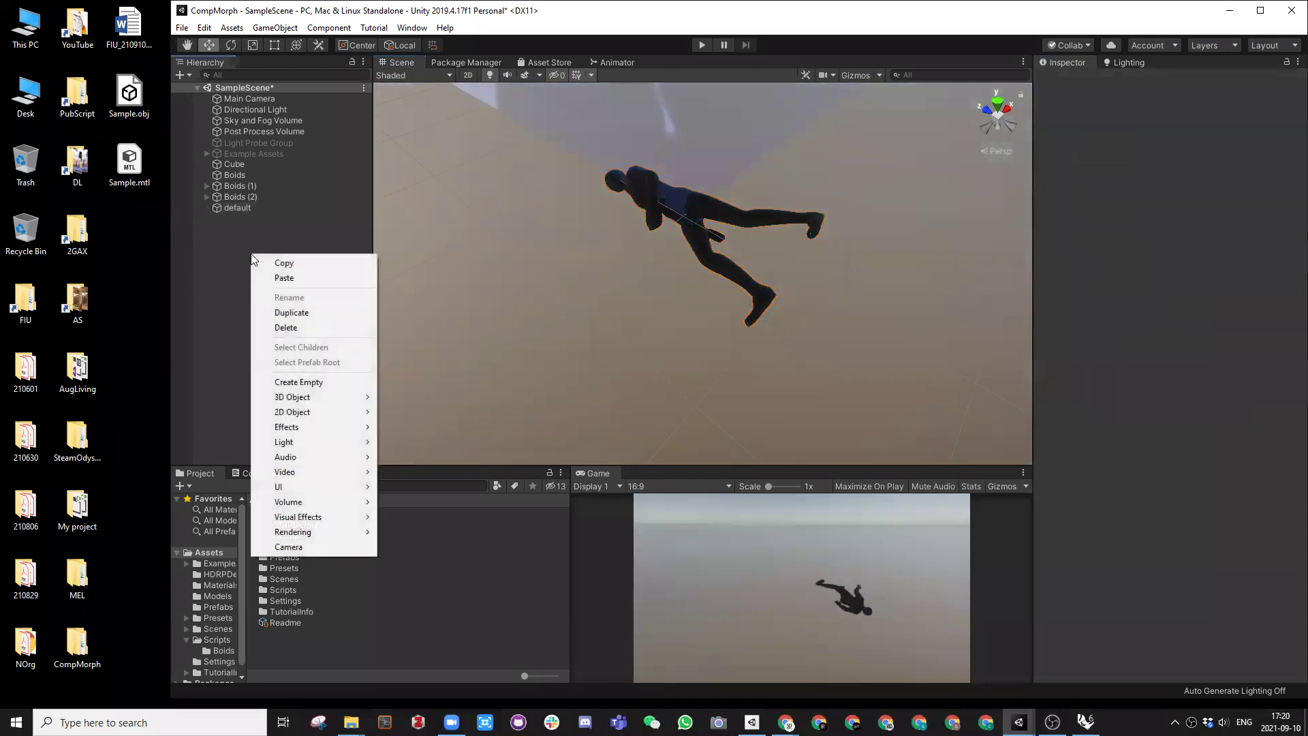
left_click(313, 382)
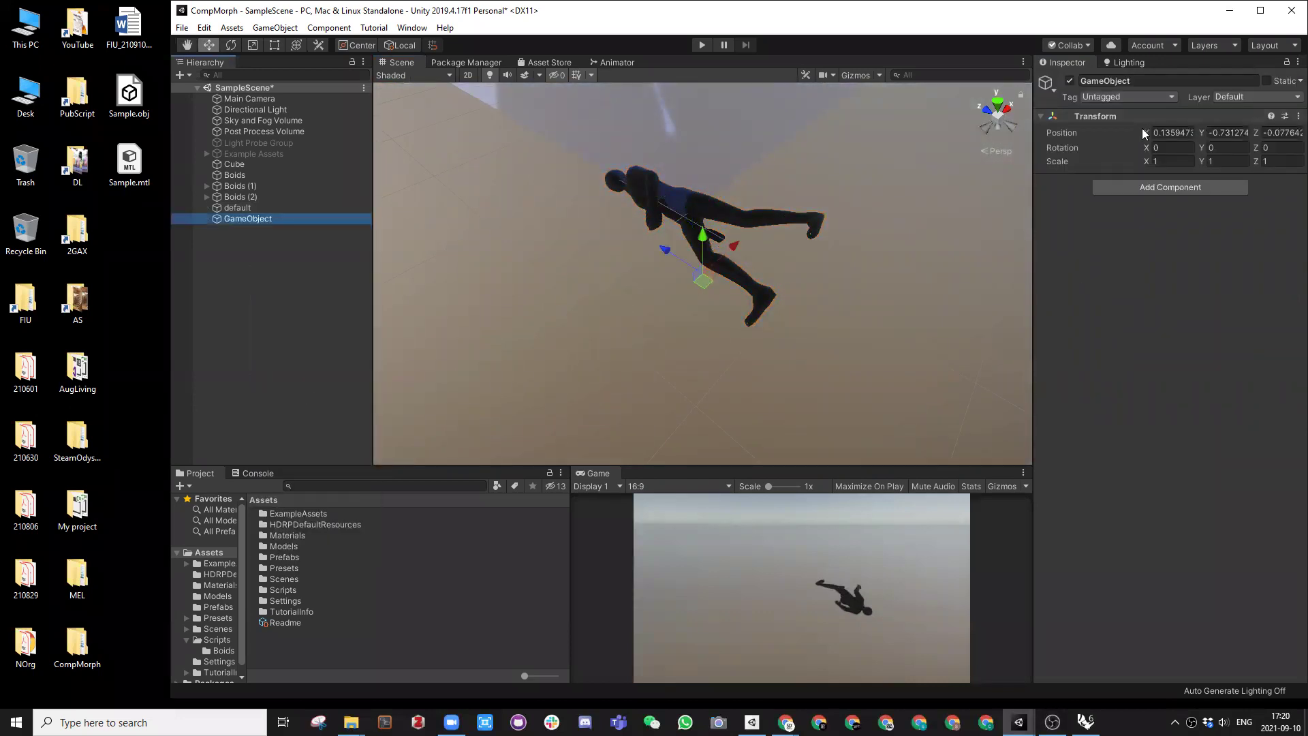
Step: Reset the empty GameObject's transform so its position and rotation are 0, 0, 0
right_click(1111, 118)
left_click(1122, 124)
left_click_drag(801, 176, 564, 379, "alt")
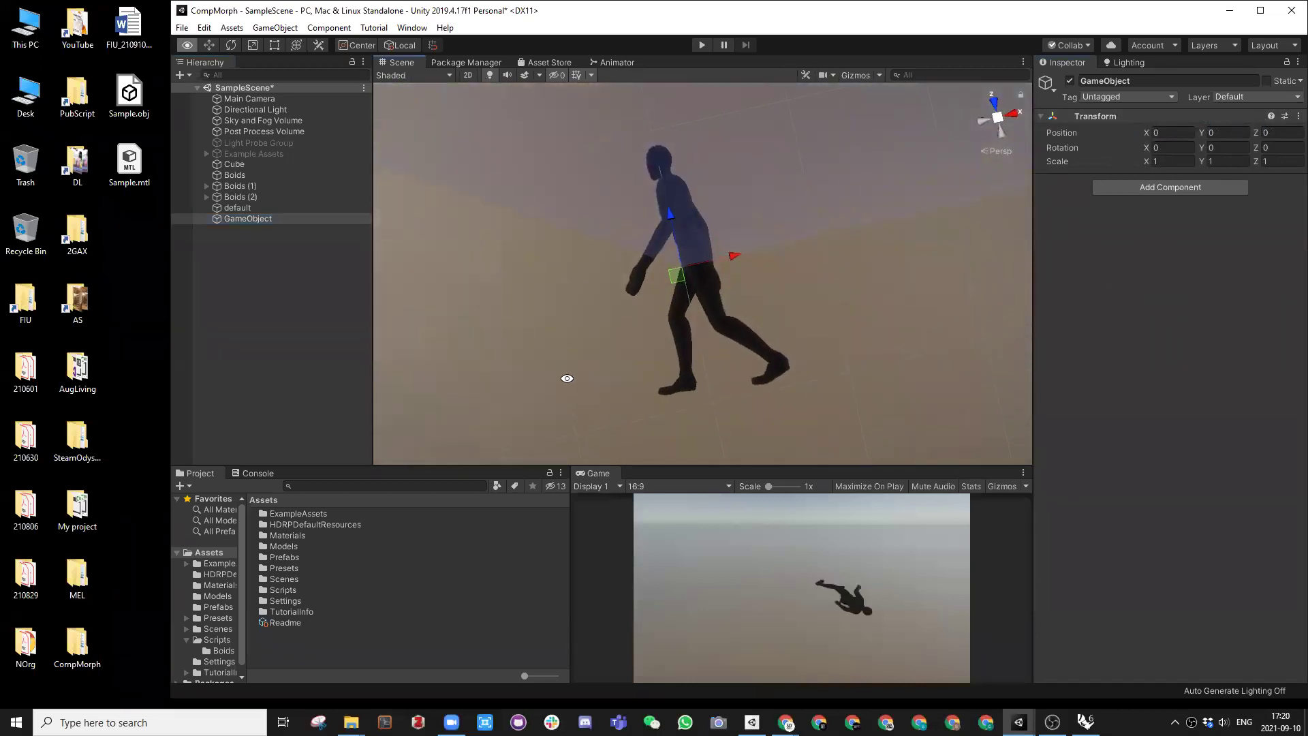
Step: Rename the empty GameObject as HumanPrefab
left_click(1101, 82)
type("HumanPRe")
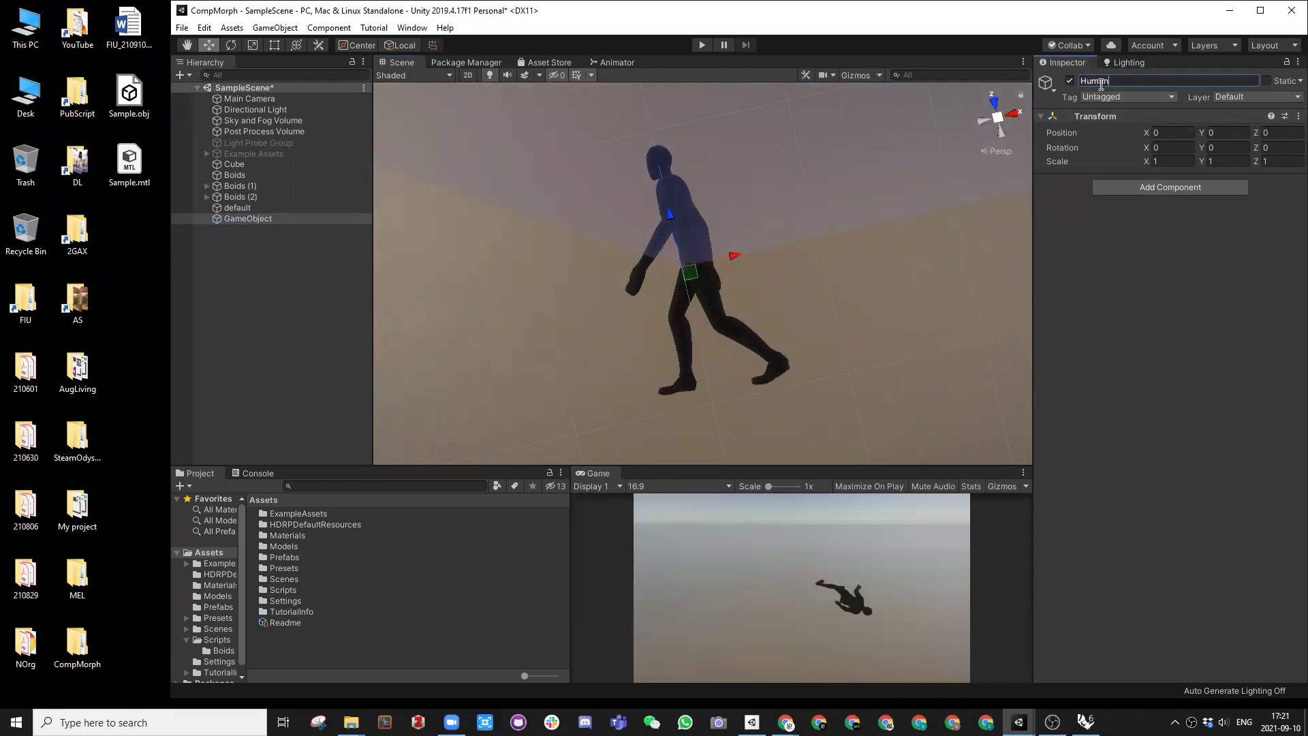
key("BackSpace")
key("BackSpace")
type("refab")
key("Return")
Step: Make the default figure a child of HumanPrefab and check the parent's pivot orientation against the figure
left_click_drag(235, 206, 257, 217)
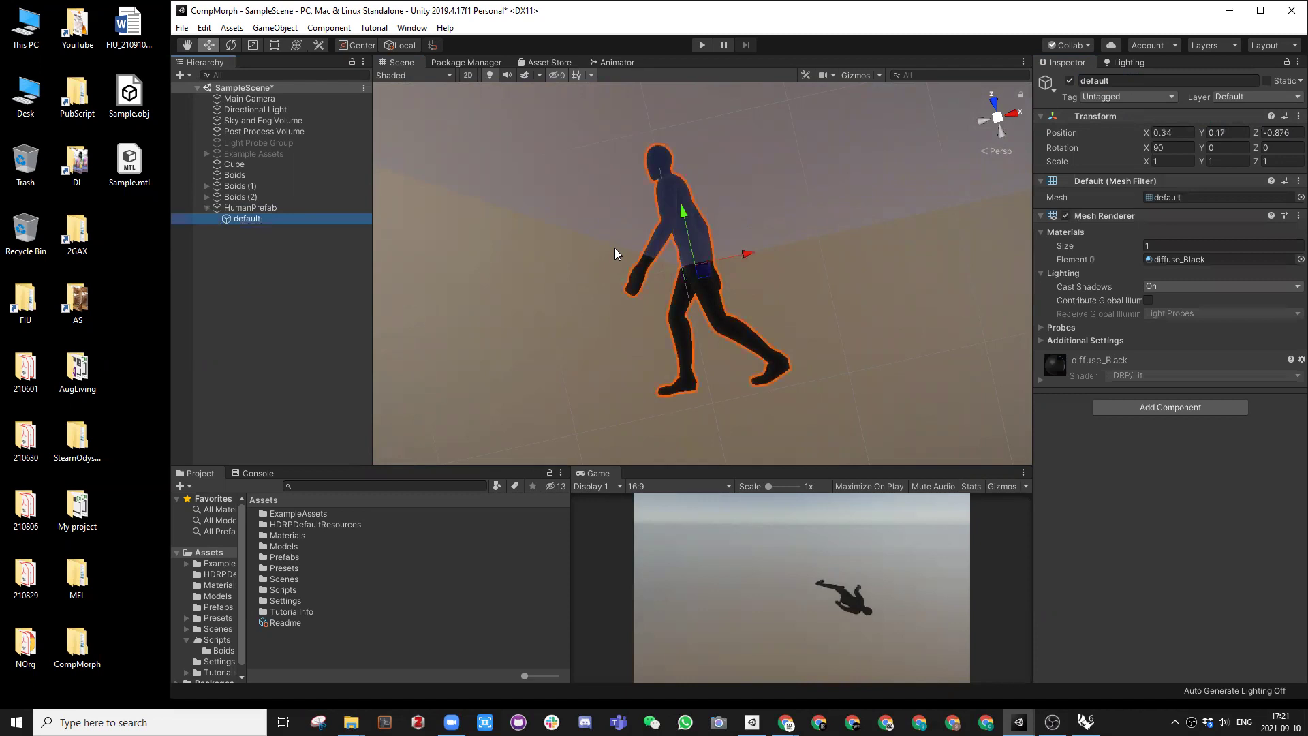
left_click_drag(578, 286, 729, 190, "alt")
left_click(265, 209)
left_click_drag(634, 184, 570, 229, "alt")
left_click_drag(664, 216, 674, 243, "alt")
key("w")
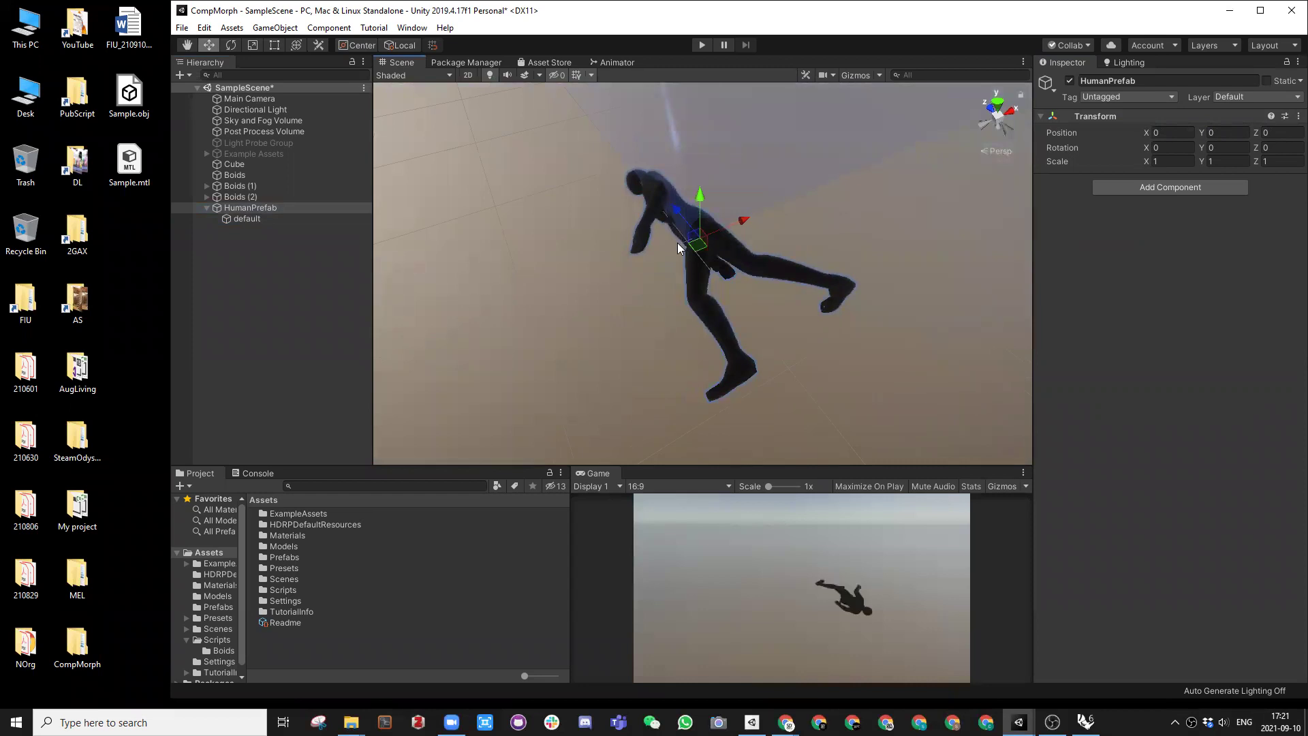
Step: Save the HumanPrefab object as a prefab asset in the Prefabs folder
double_click(287, 560)
left_click_drag(241, 207, 275, 257)
left_click_drag(292, 387, 261, 286)
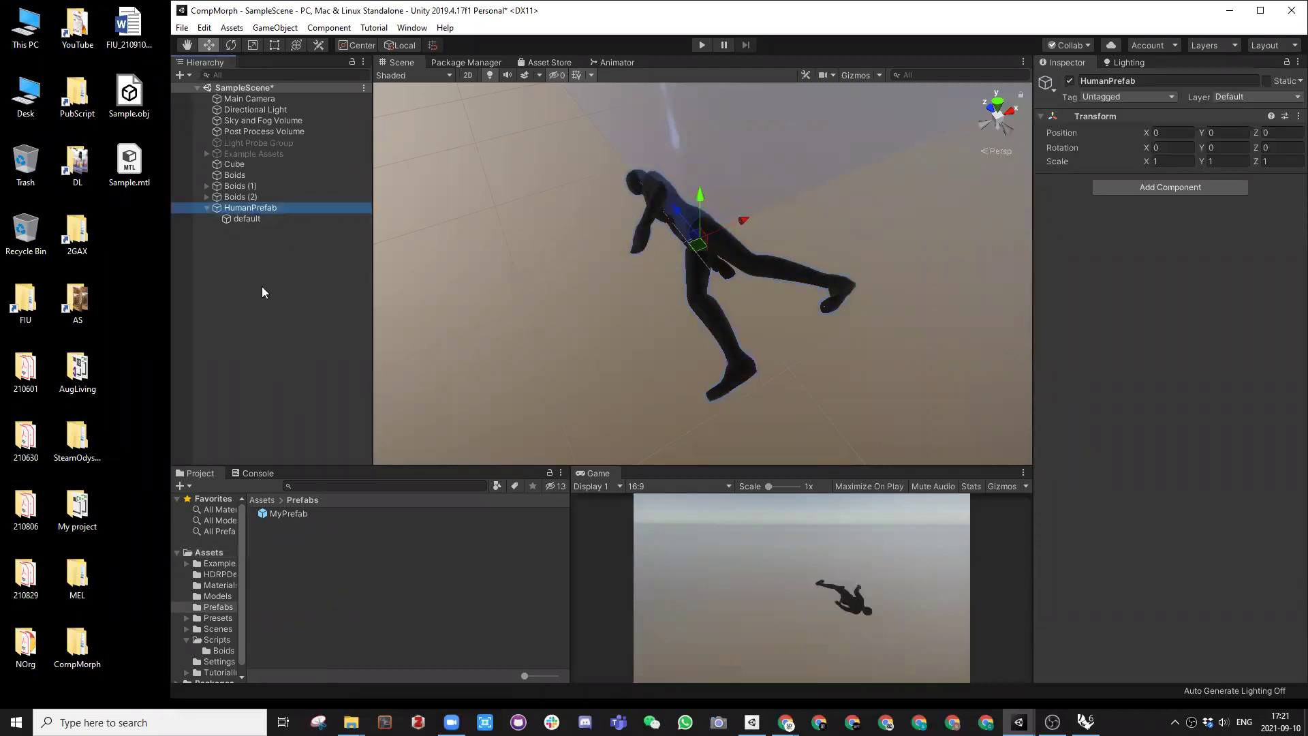
left_click(207, 207)
left_click(245, 291)
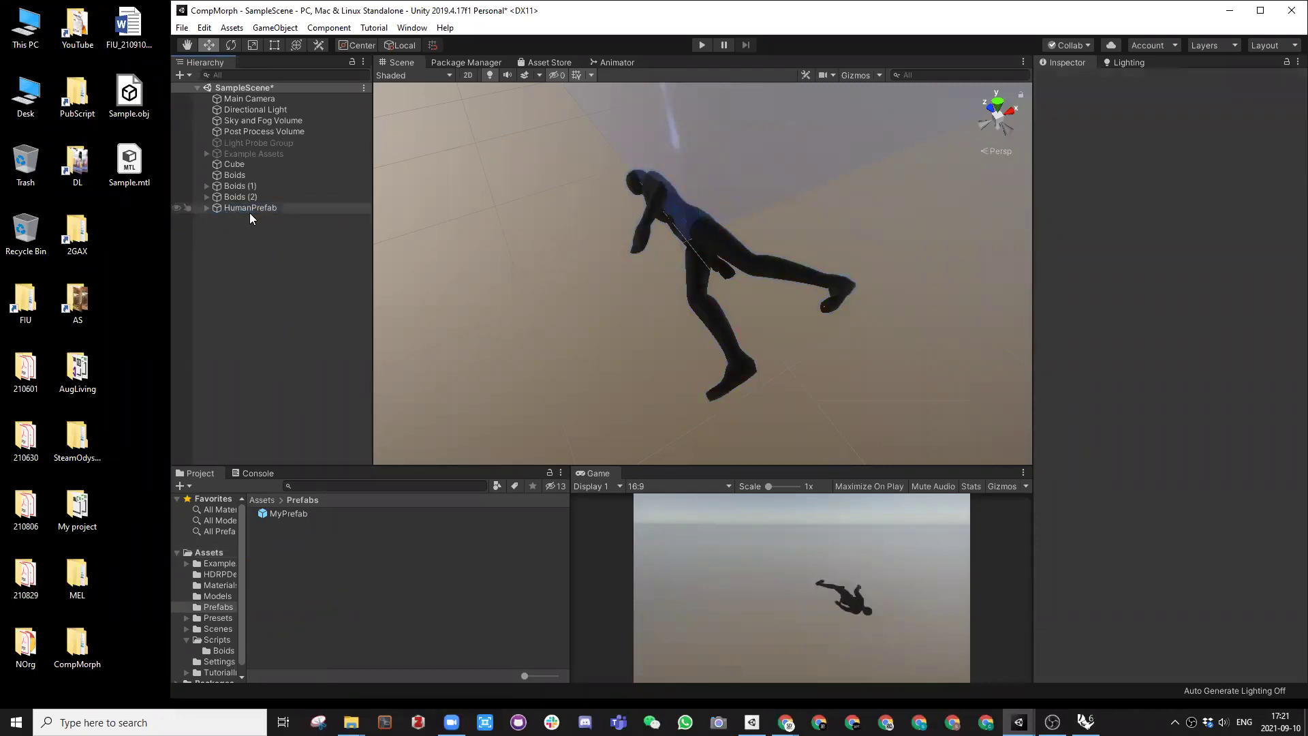
left_click_drag(249, 208, 365, 578)
Step: Delete the HumanPrefab instance from the scene
right_click_drag(531, 306, 708, 270)
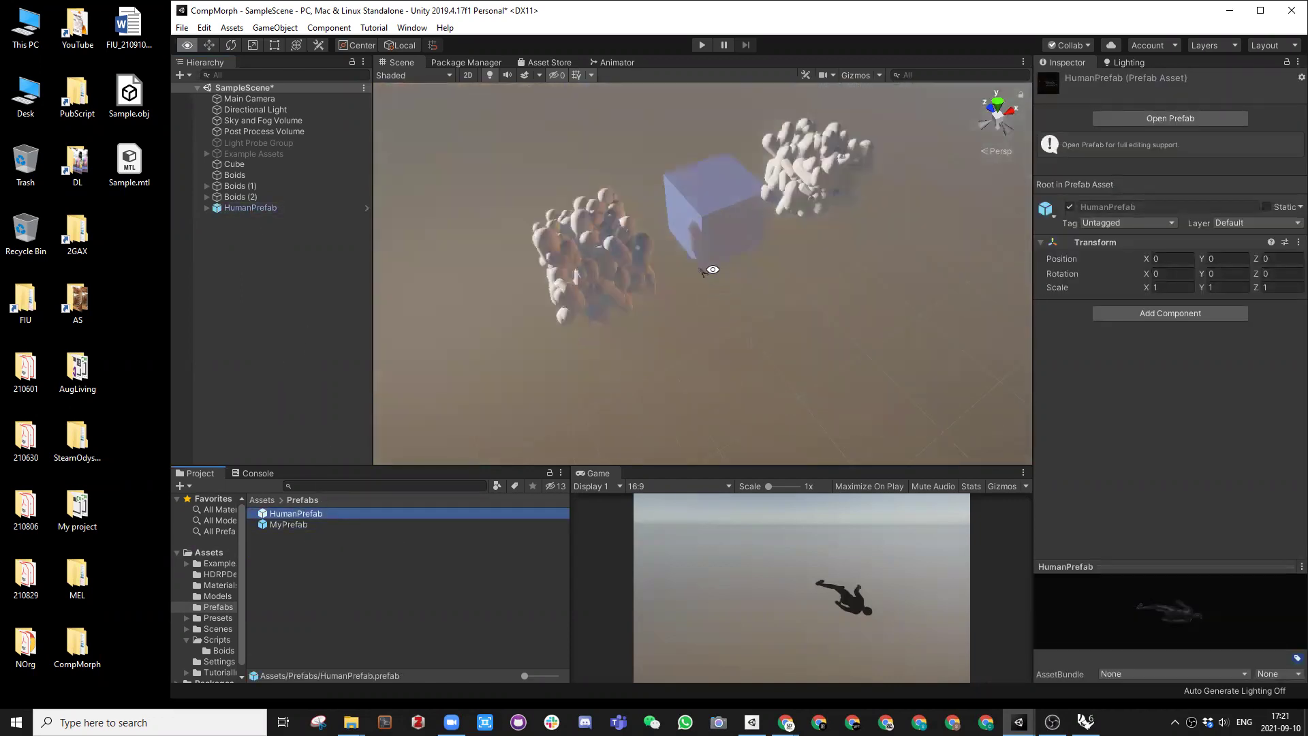
left_click(251, 211)
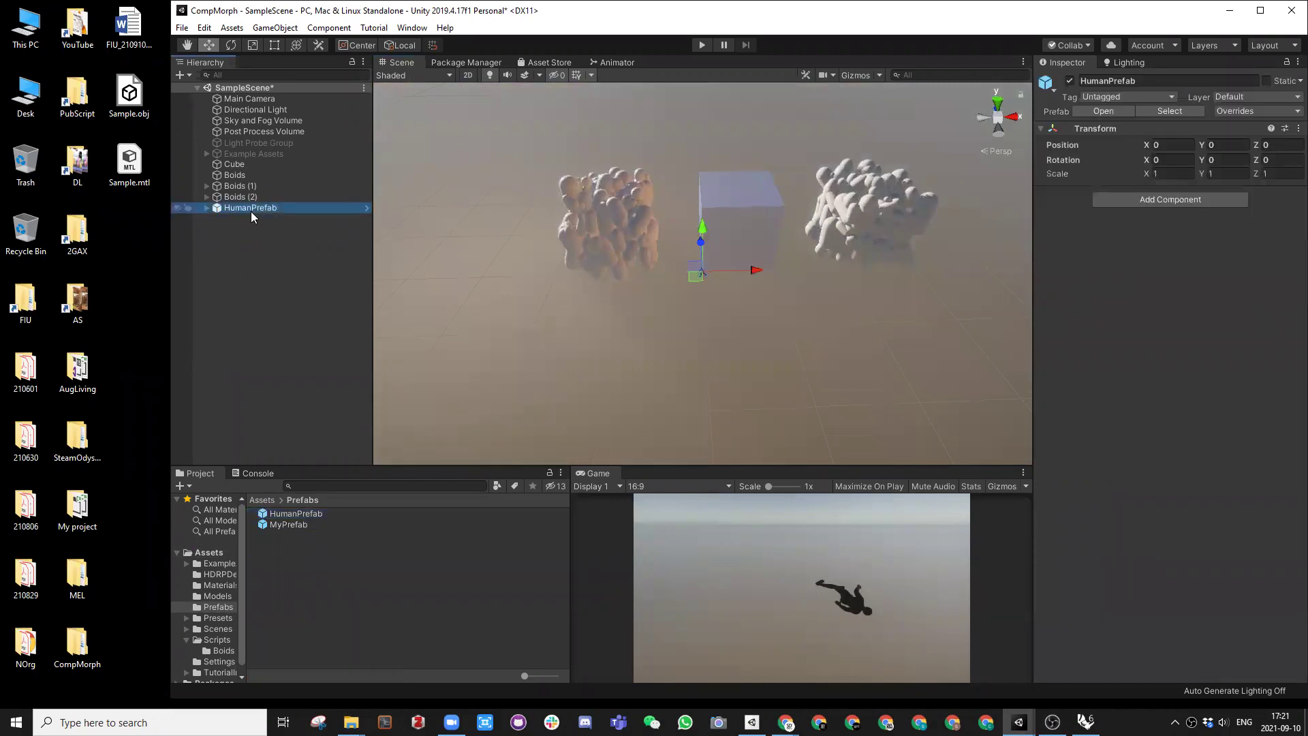
key("Delete")
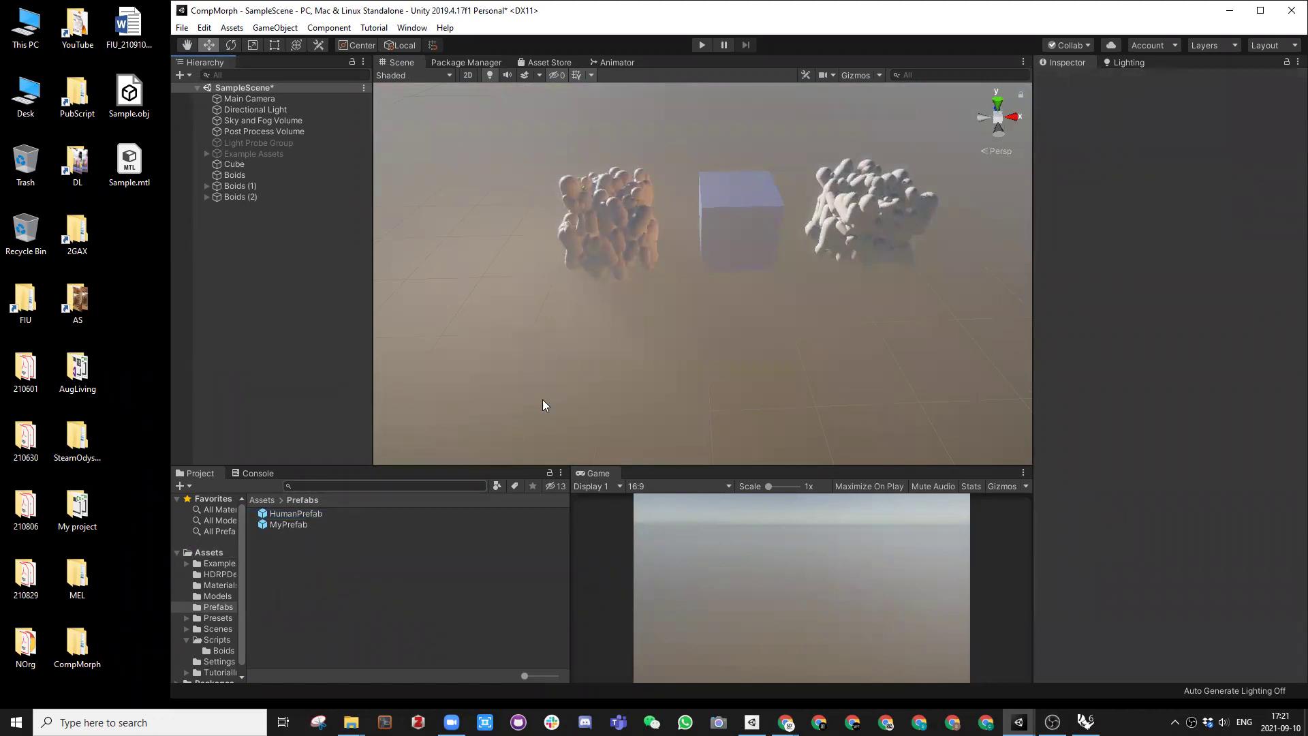
Step: Delete the Boids (1) and Boids (2) objects from the scene
left_click(245, 186)
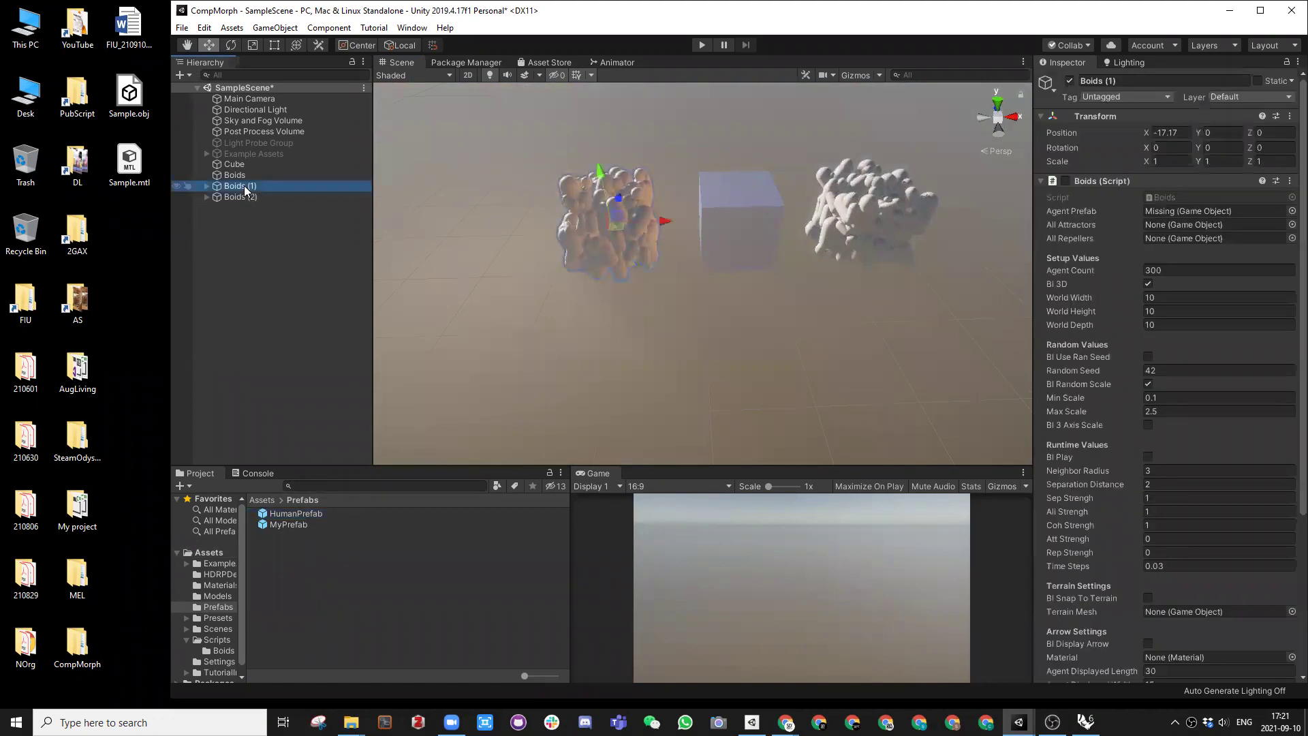
key("Delete")
left_click(245, 186)
key("Delete")
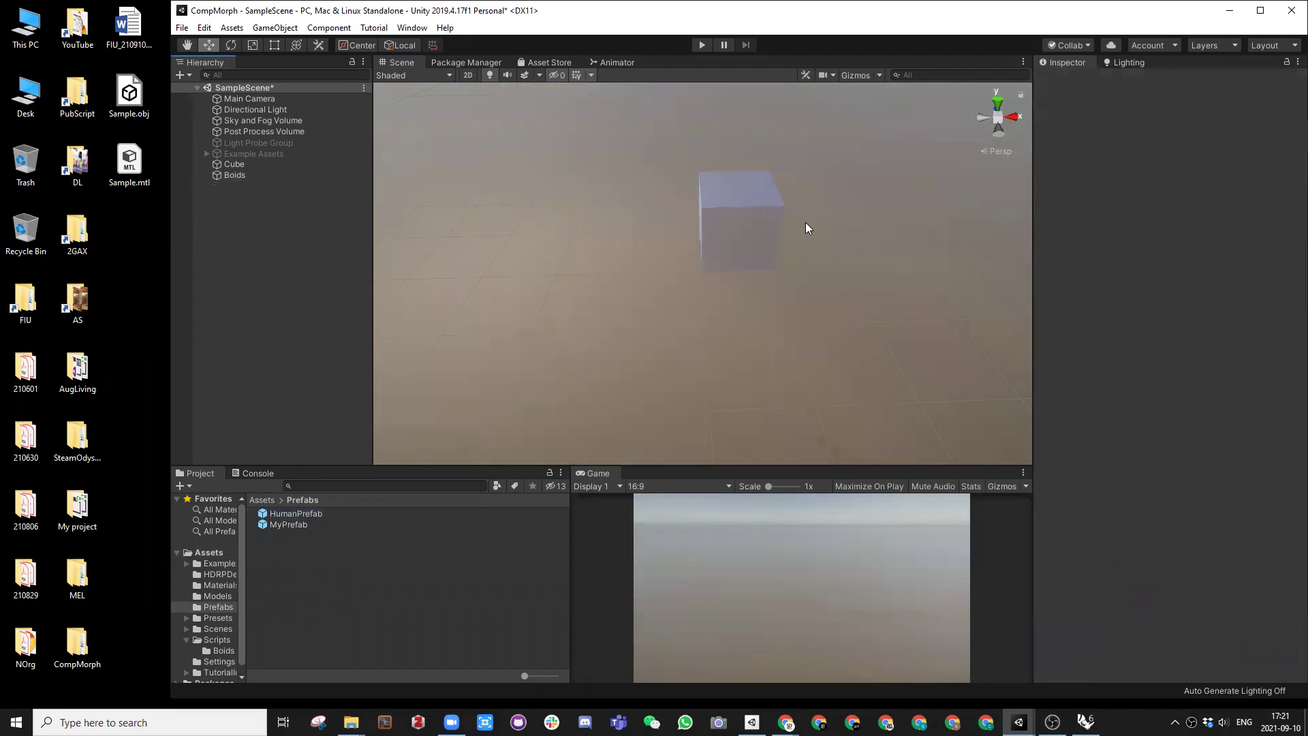
Step: Test-run the scene with only the original Boids object, pause it, and stop the run
scroll(811, 222, "up", 2)
middle_click_drag(819, 222, 721, 283)
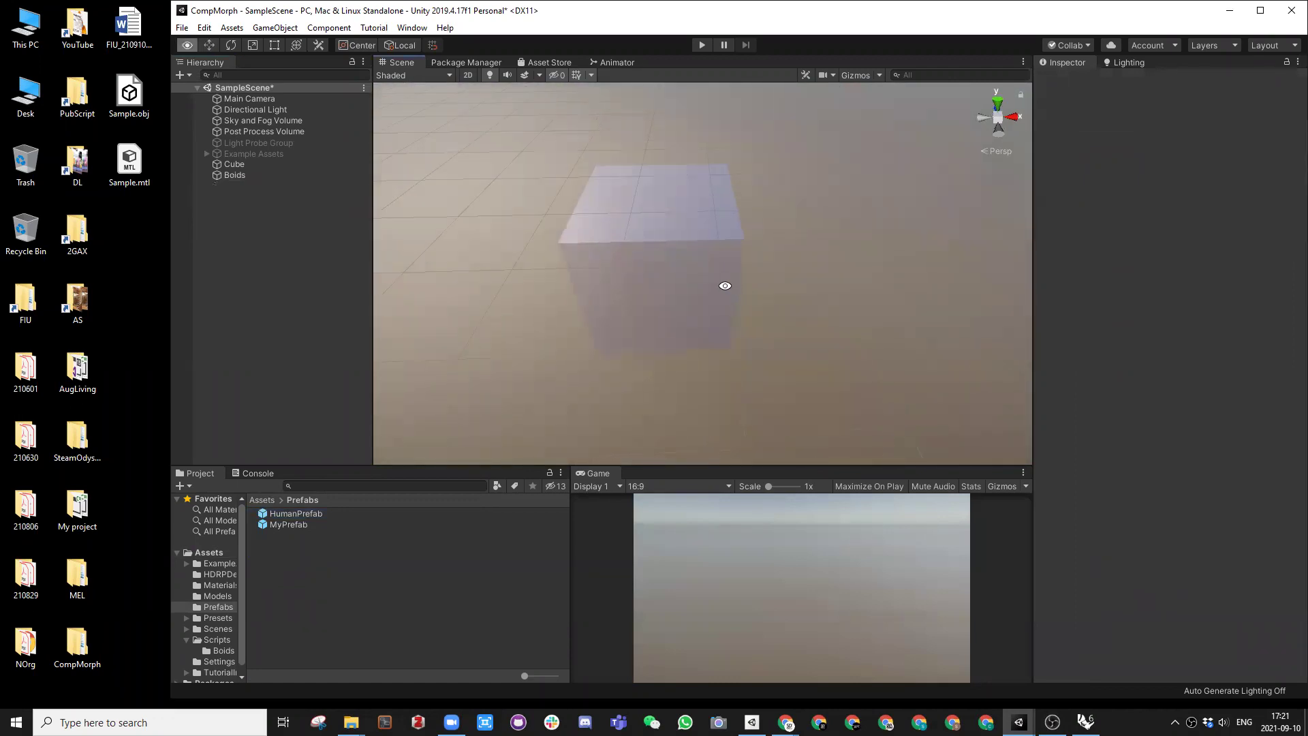
left_click(695, 46)
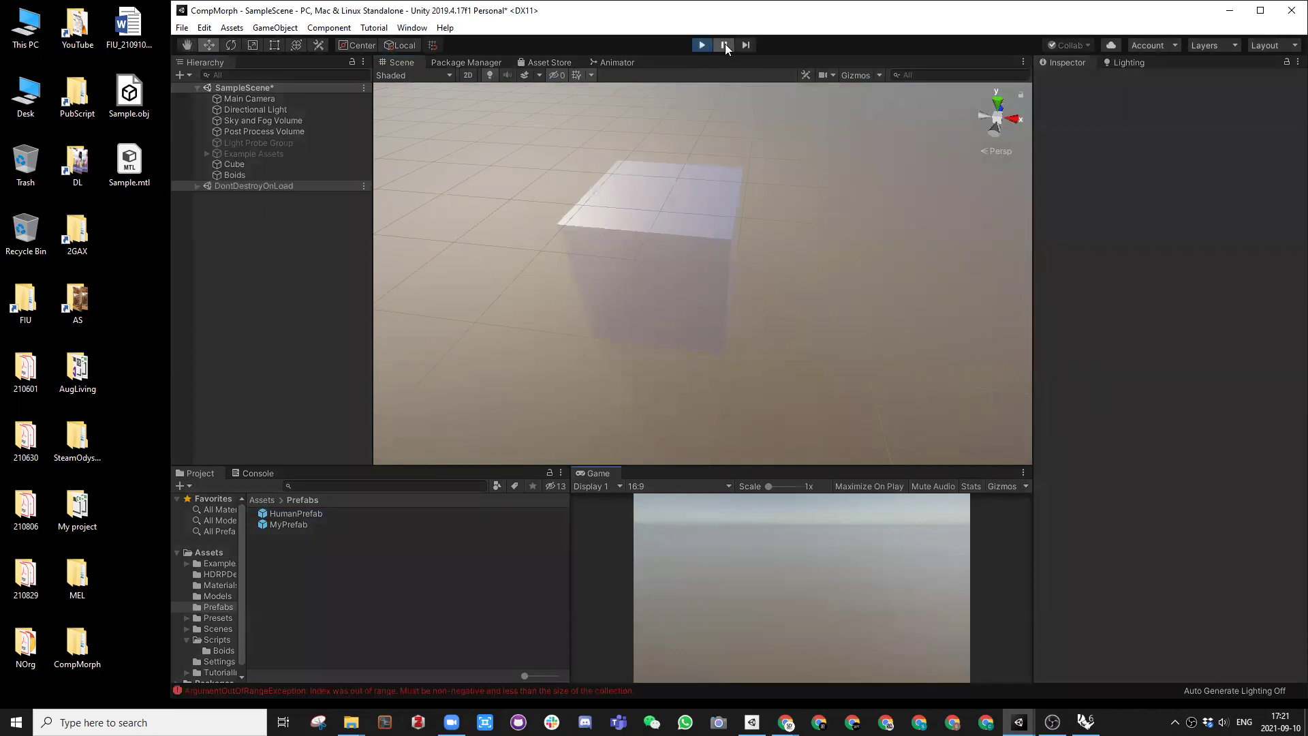
left_click(723, 45)
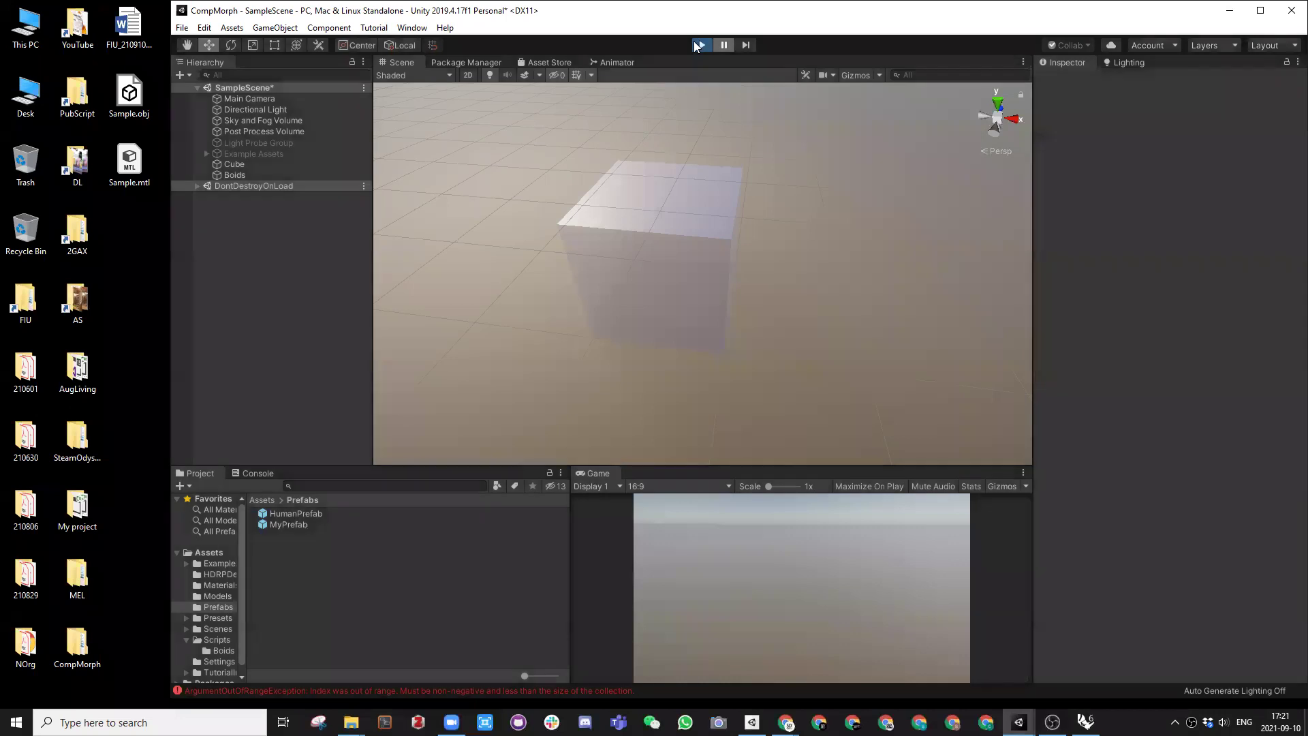
left_click(698, 47)
Step: Assign HumanPrefab as the Agent Prefab of the Boids object and test-run the scene
left_click(234, 176)
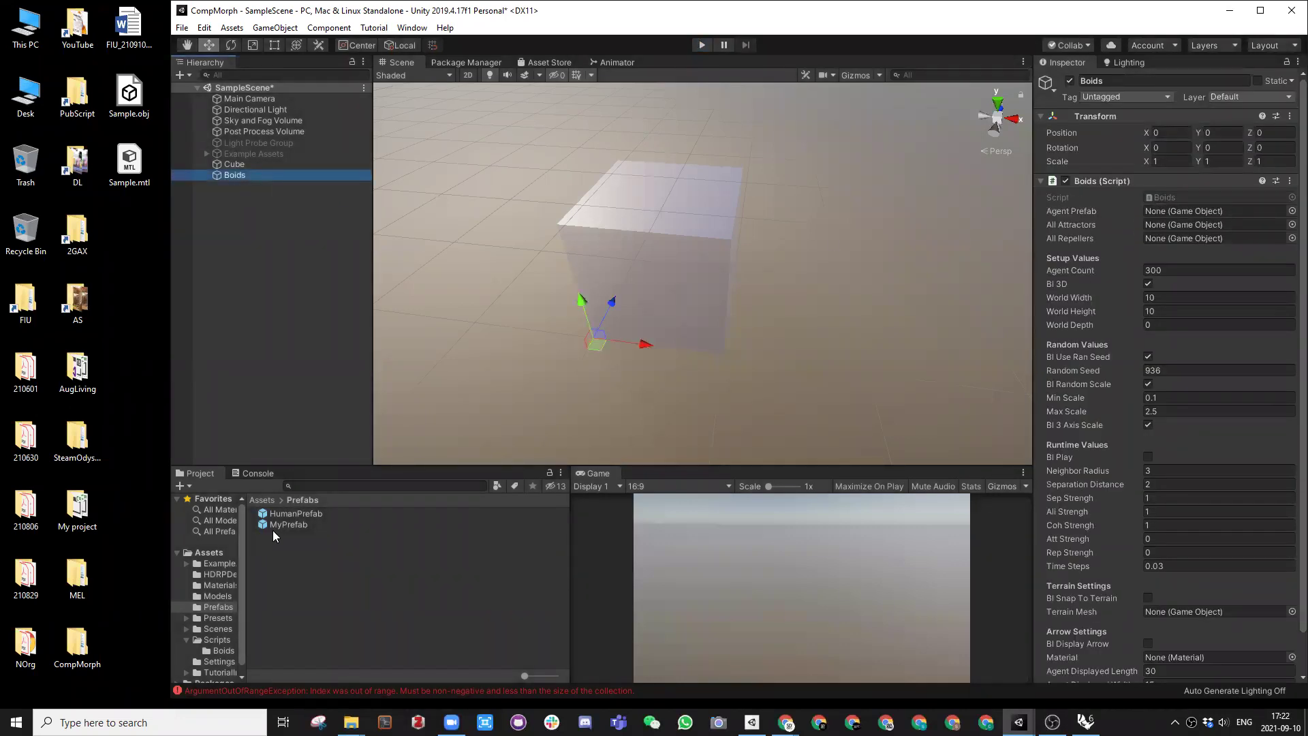
left_click_drag(291, 512, 1161, 210)
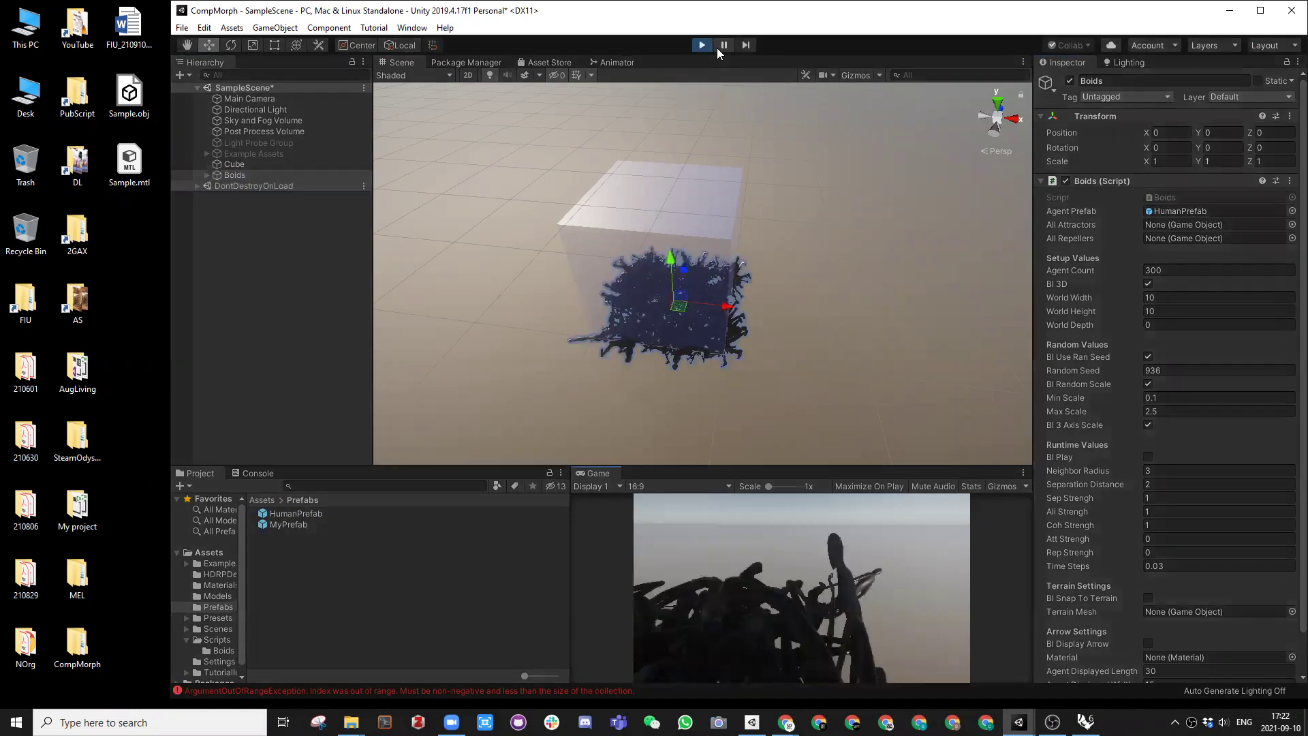
left_click_drag(716, 342, 728, 266, "alt")
left_click(702, 45)
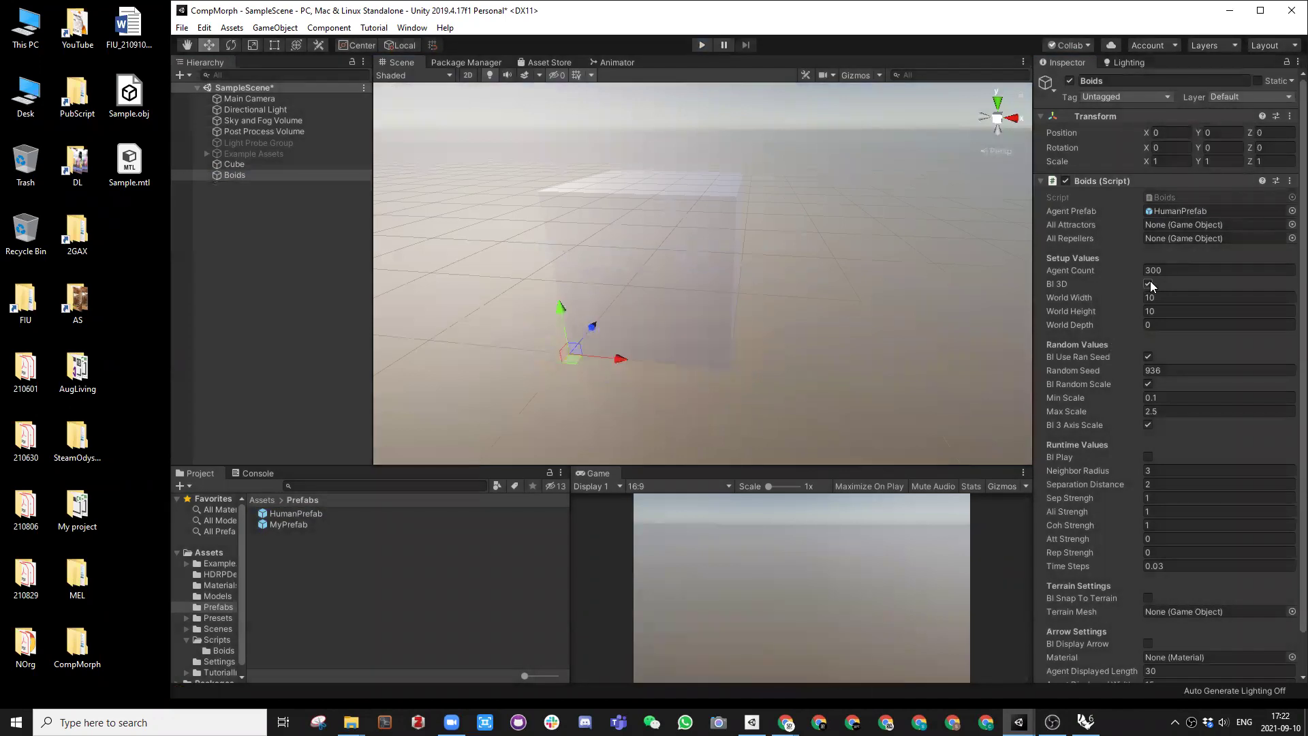
Step: Set the Boids script's World Depth to 10 and save the scene
left_click(1155, 326)
key("ctrl+s")
Step: Run the scene in the maximized editor, toggle Bl Play on and off, and examine the human agents' orientation and proportions up close
left_click(703, 45)
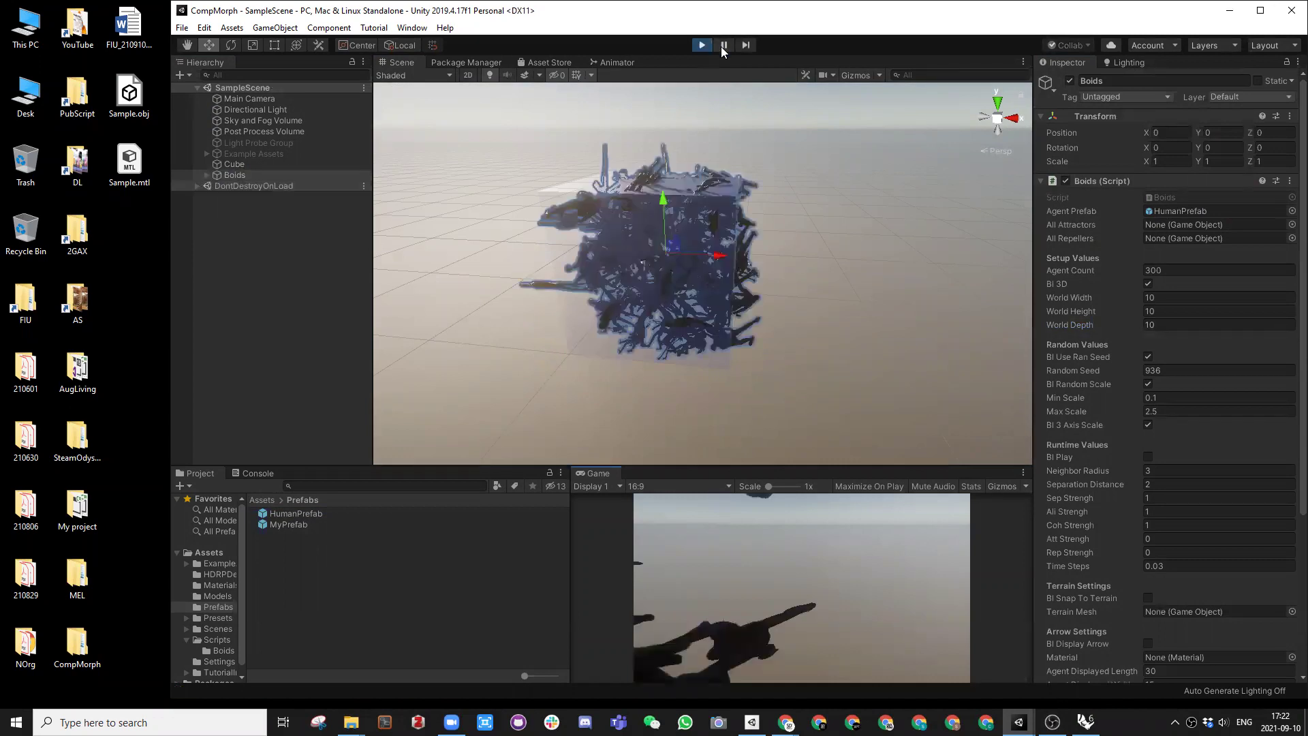
double_click(720, 15)
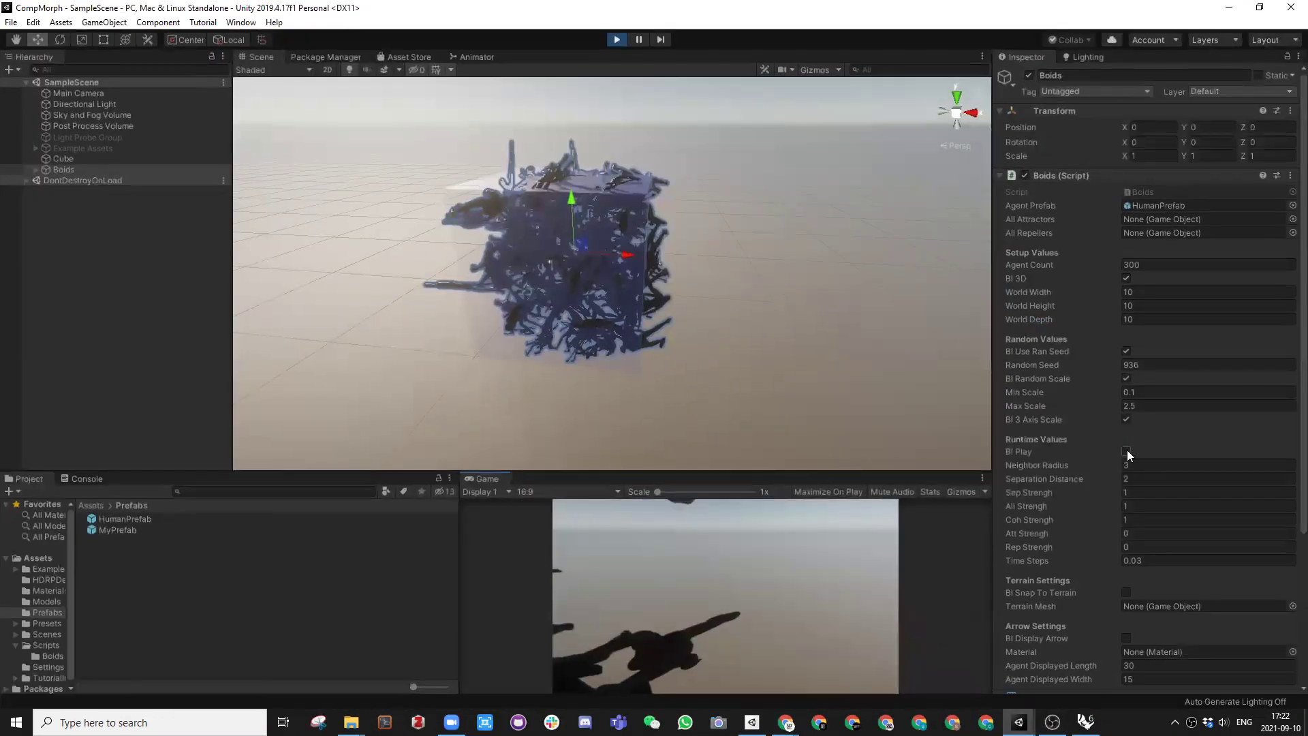
left_click(1125, 450)
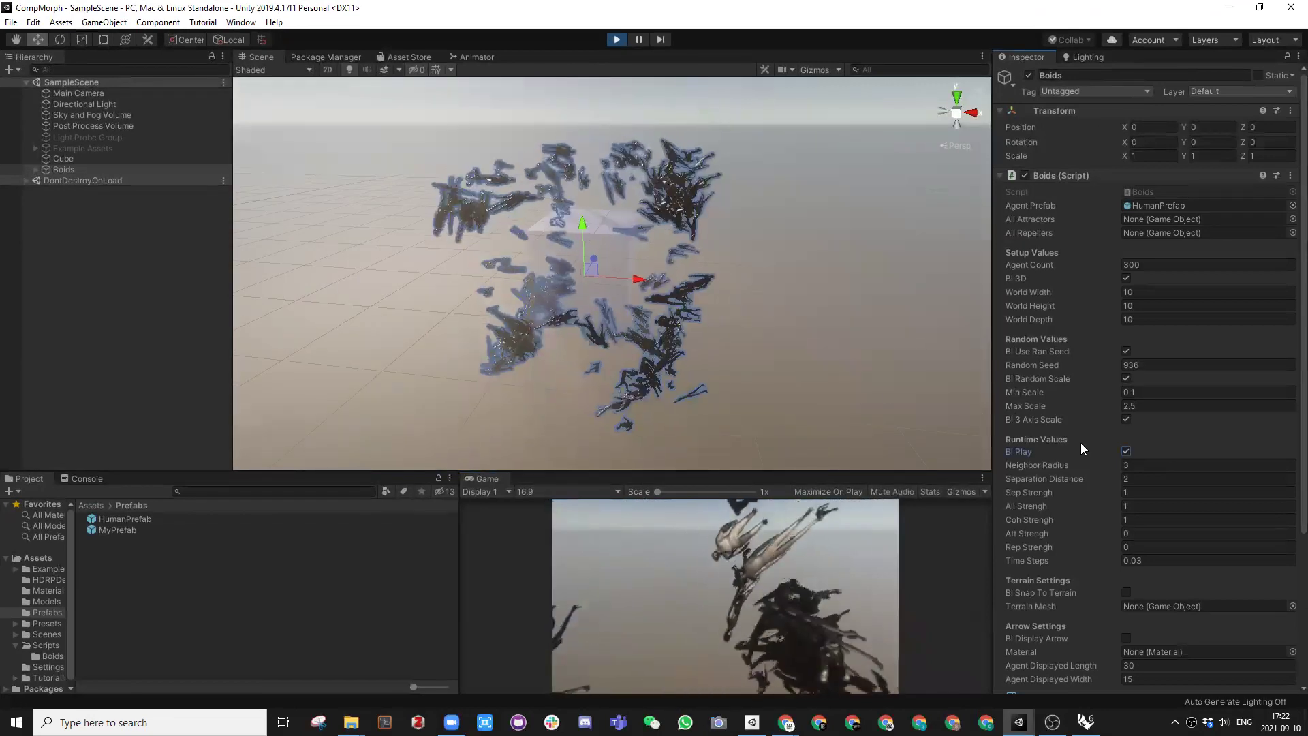
left_click(1125, 450)
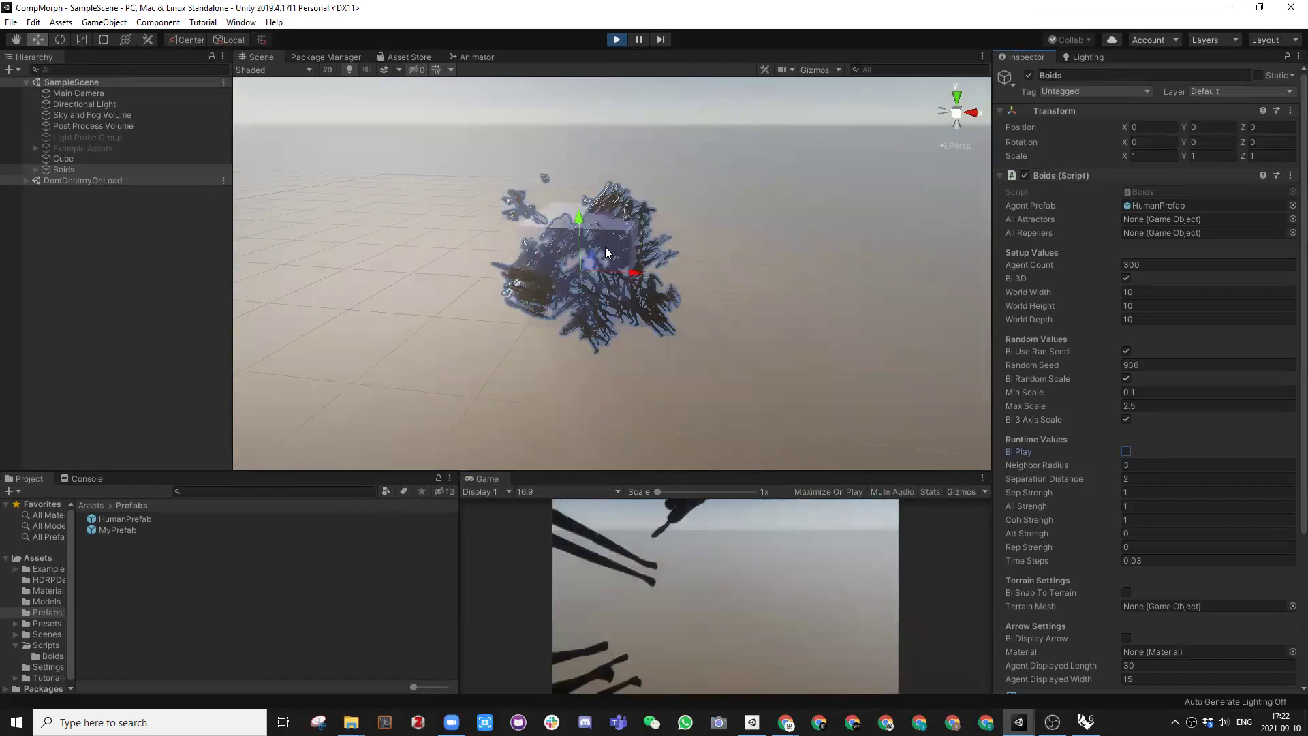
left_click_drag(544, 230, 736, 289, "alt")
scroll(733, 270, "up", 4)
middle_click_drag(731, 252, 756, 212)
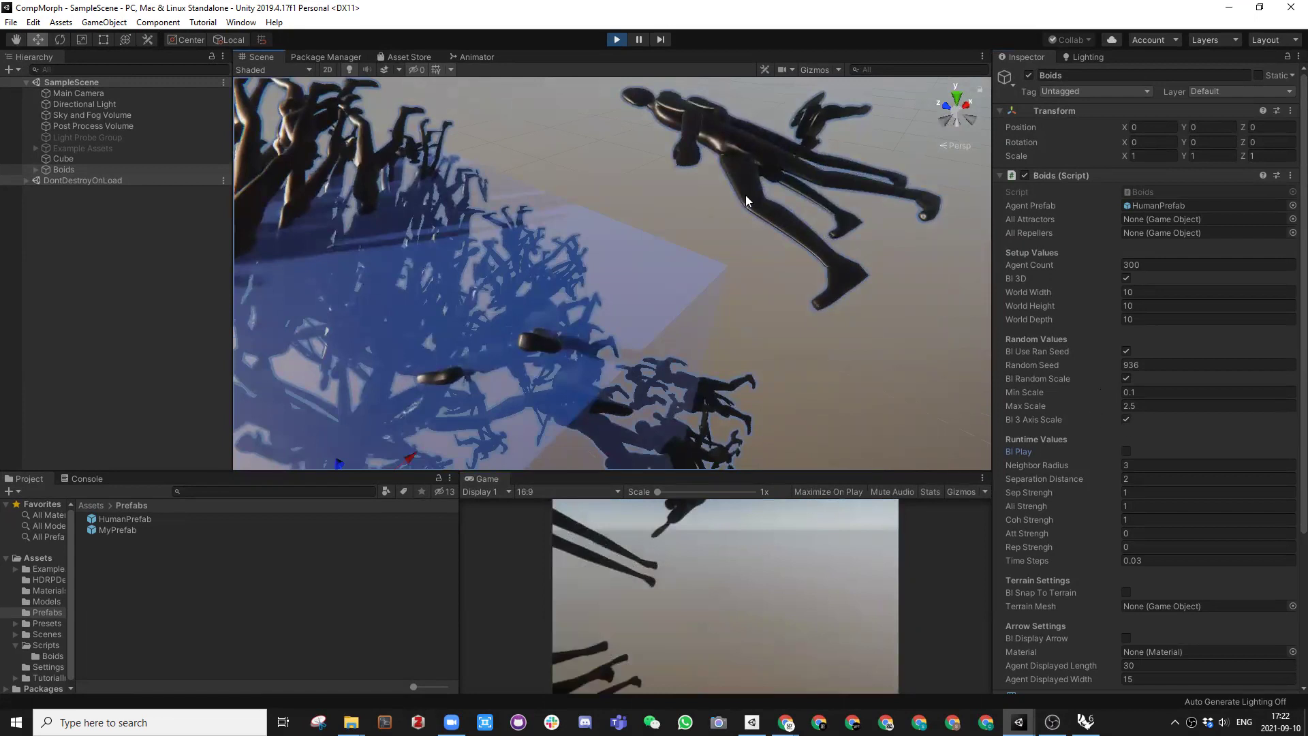
left_click_drag(745, 196, 721, 243, "alt")
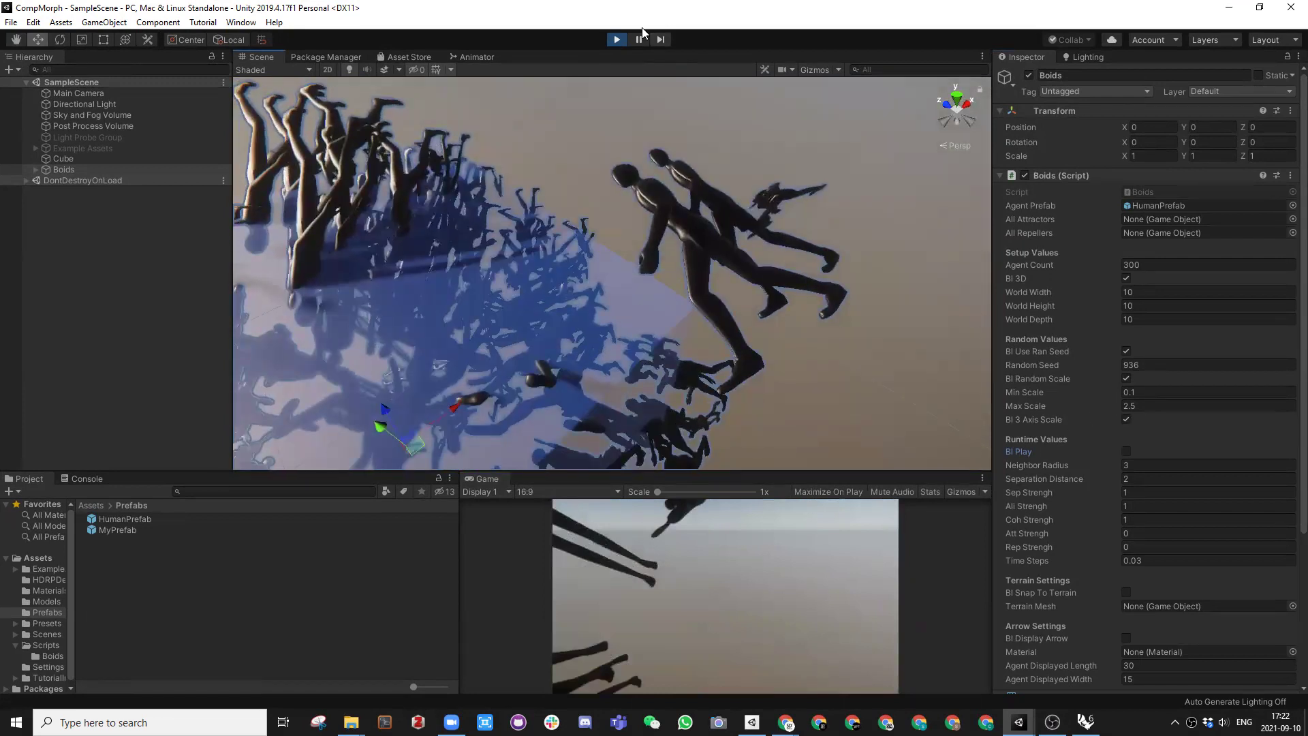
Step: Stop the run and disable Bl 3 Axis Scale on the Boids script
left_click(617, 39)
left_click(1127, 420)
left_click_drag(828, 256, 635, 192, "alt")
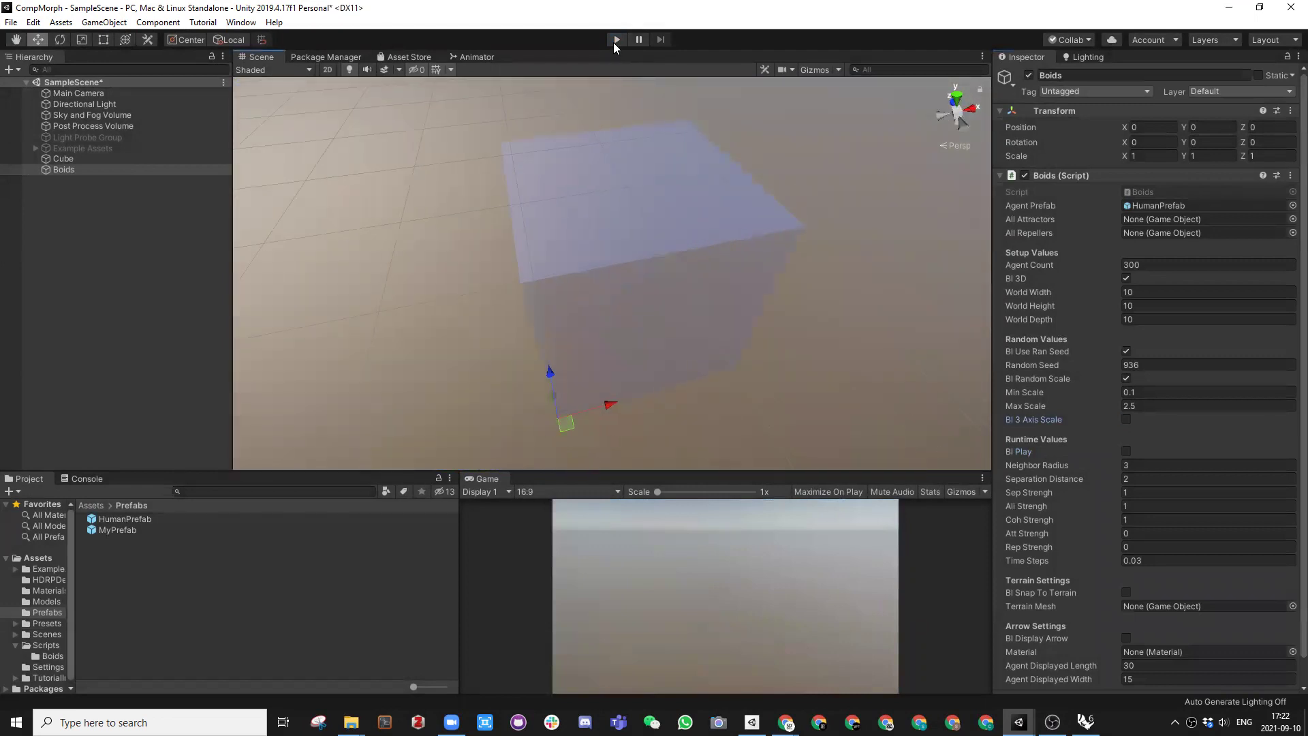
Step: Run the scene with Bl Play enabled and examine the uniformly scaled human flock from several angles
left_click(615, 39)
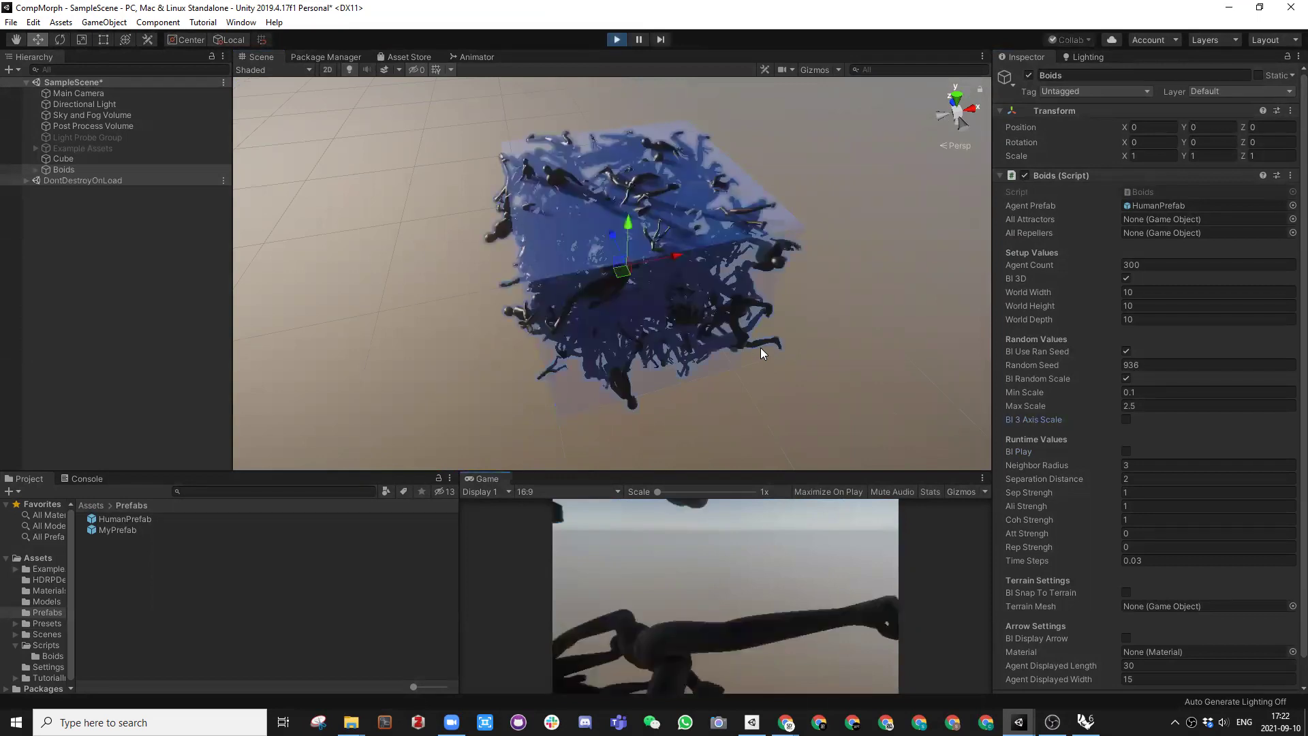
left_click(1127, 451)
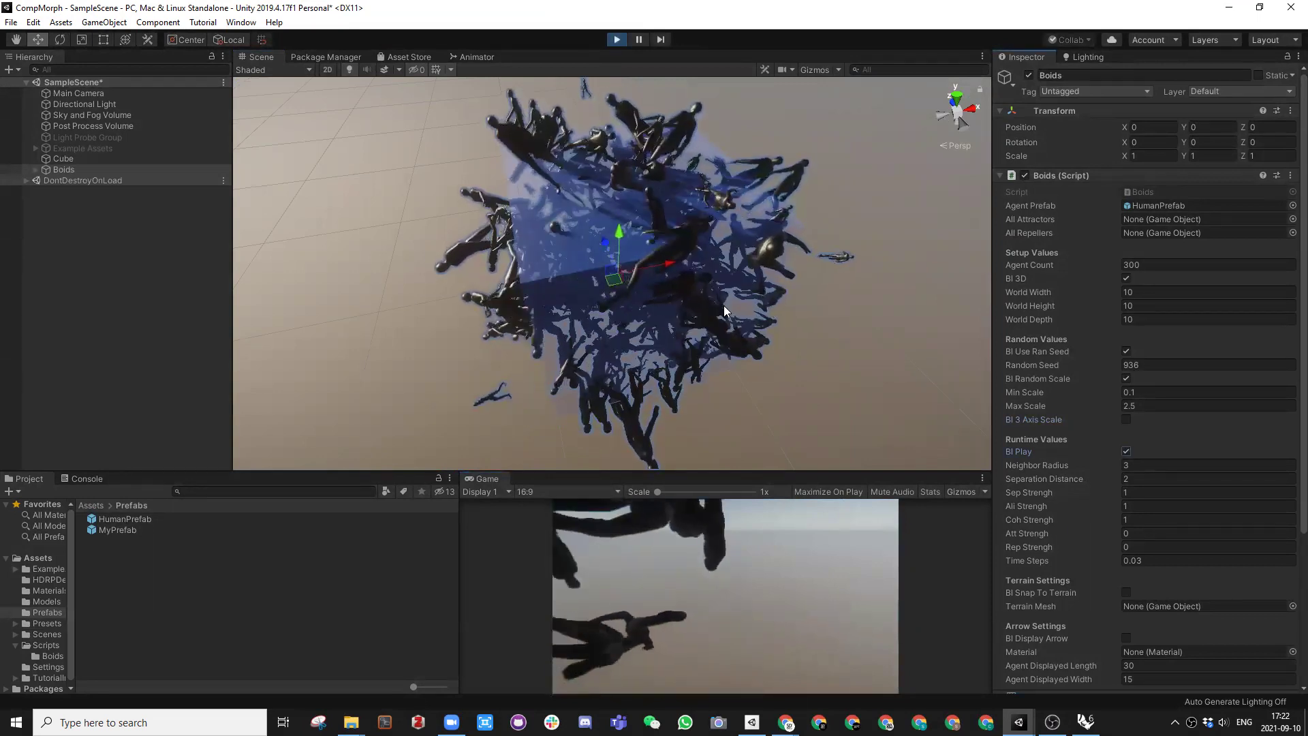
left_click_drag(640, 325, 789, 239, "alt")
scroll(783, 268, "up", 2)
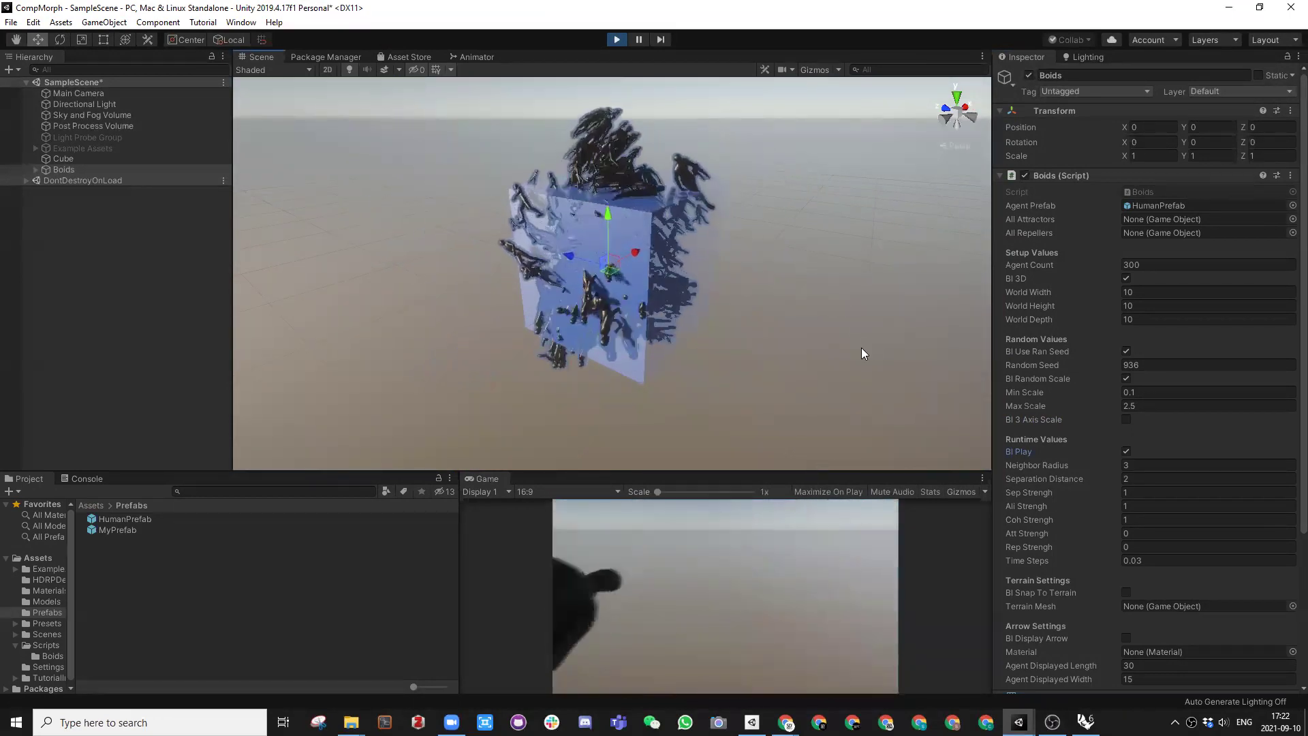
left_click_drag(806, 315, 613, 294, "alt")
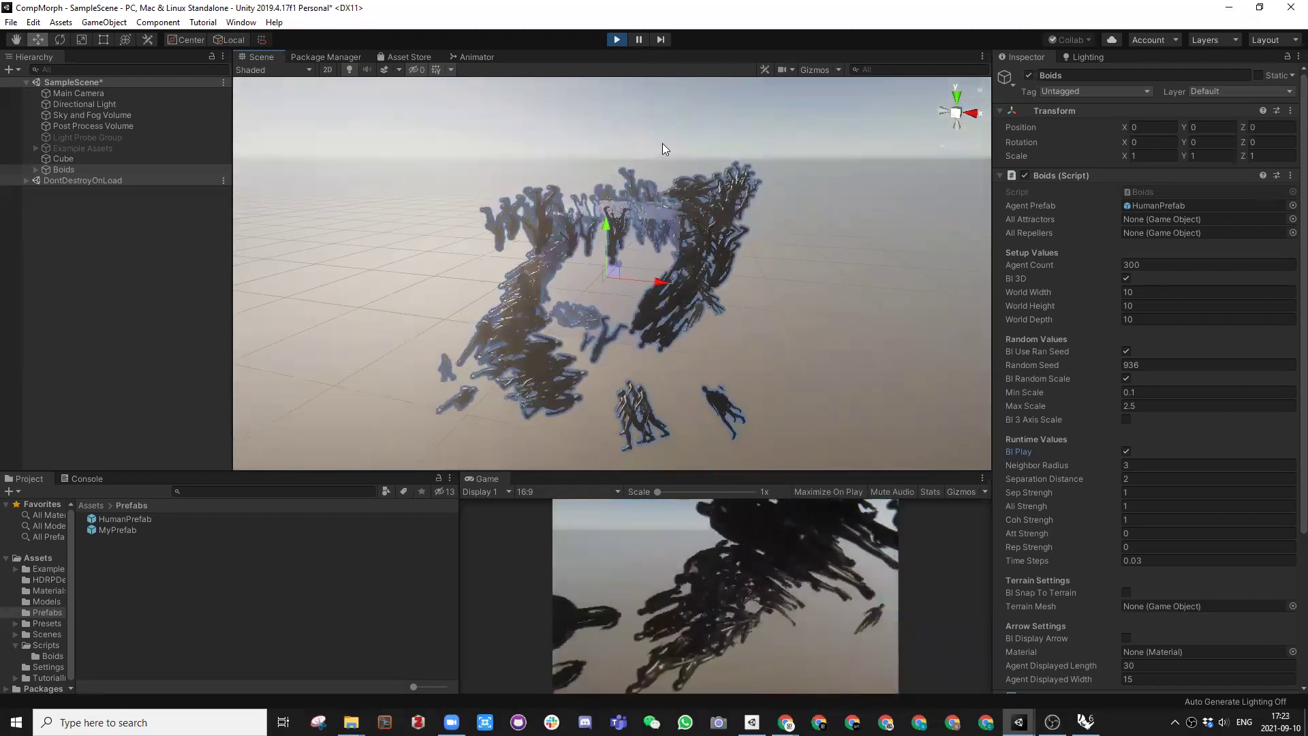
Step: Pause and resume the running simulation repeatedly to examine the human flock's formations around the cube
left_click(640, 40)
left_click_drag(722, 182, 768, 317, "alt")
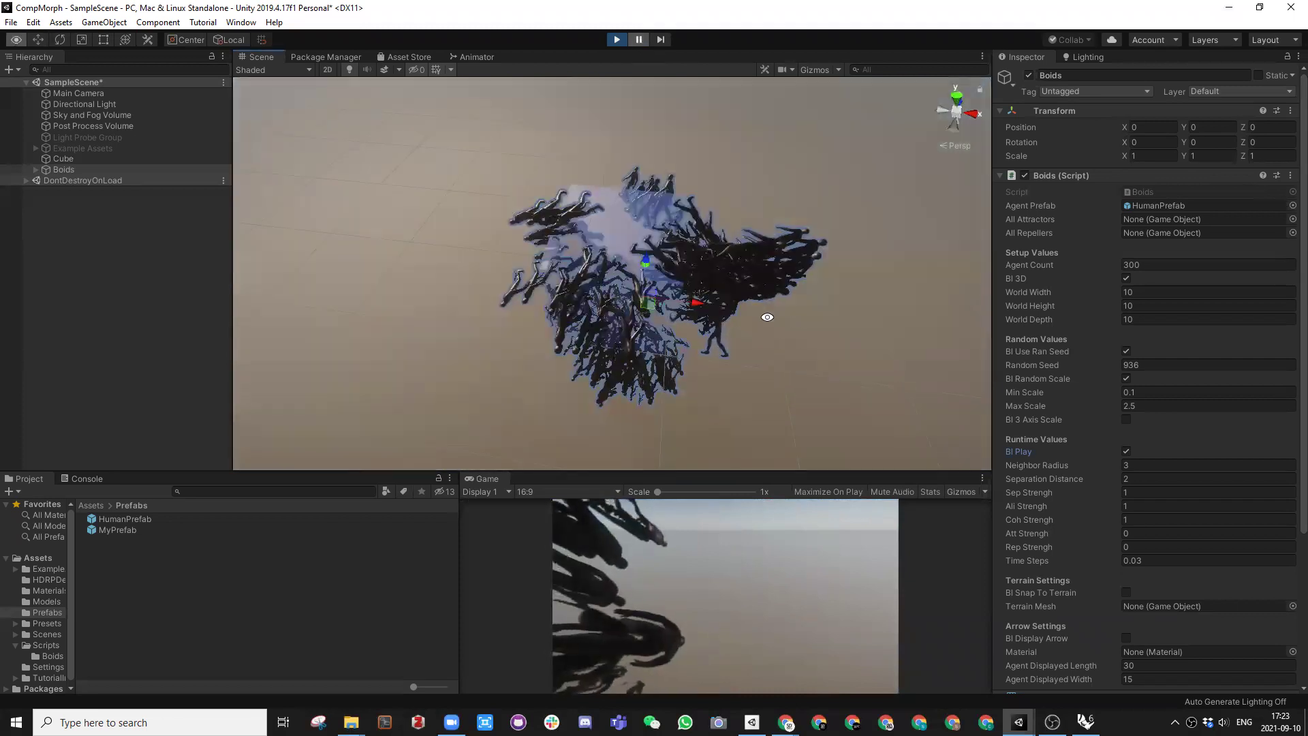
scroll(818, 293, "up", 2)
left_click_drag(844, 281, 757, 220, "alt")
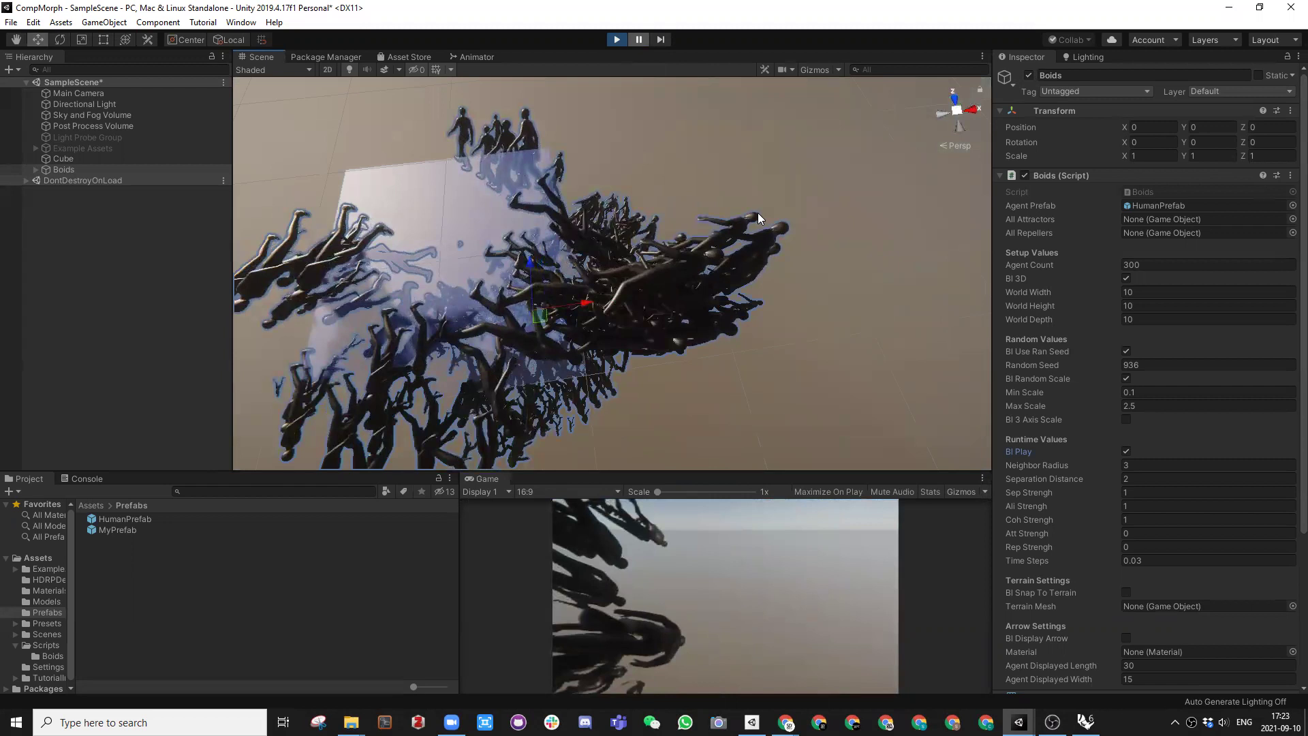
key("f")
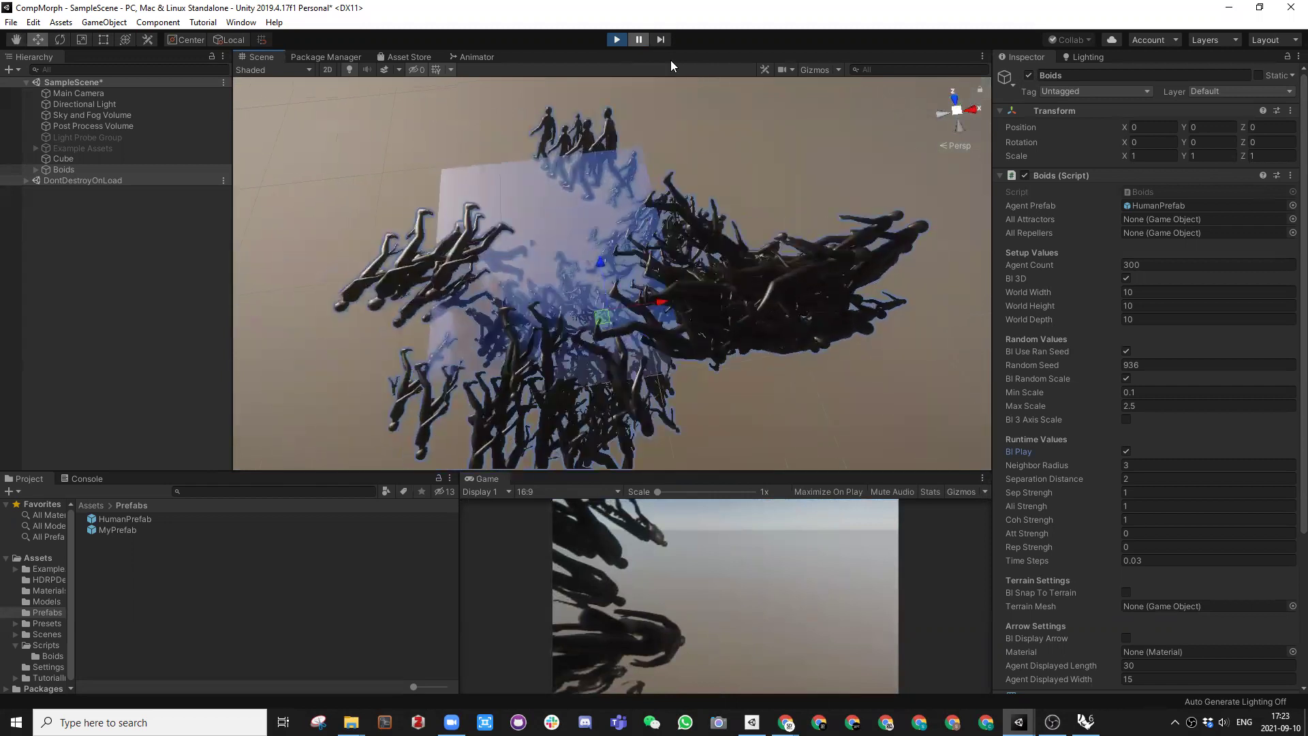
left_click(640, 40)
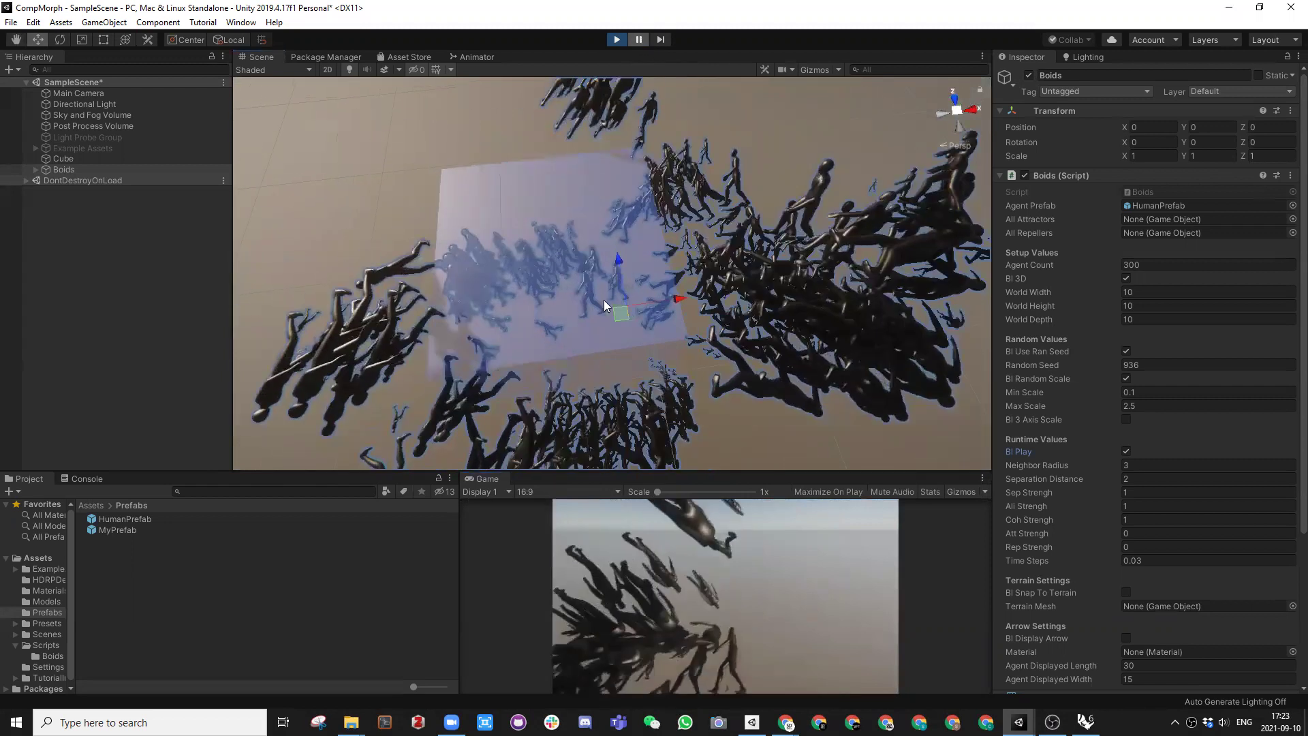
left_click_drag(603, 300, 730, 207, "alt")
left_click(641, 40)
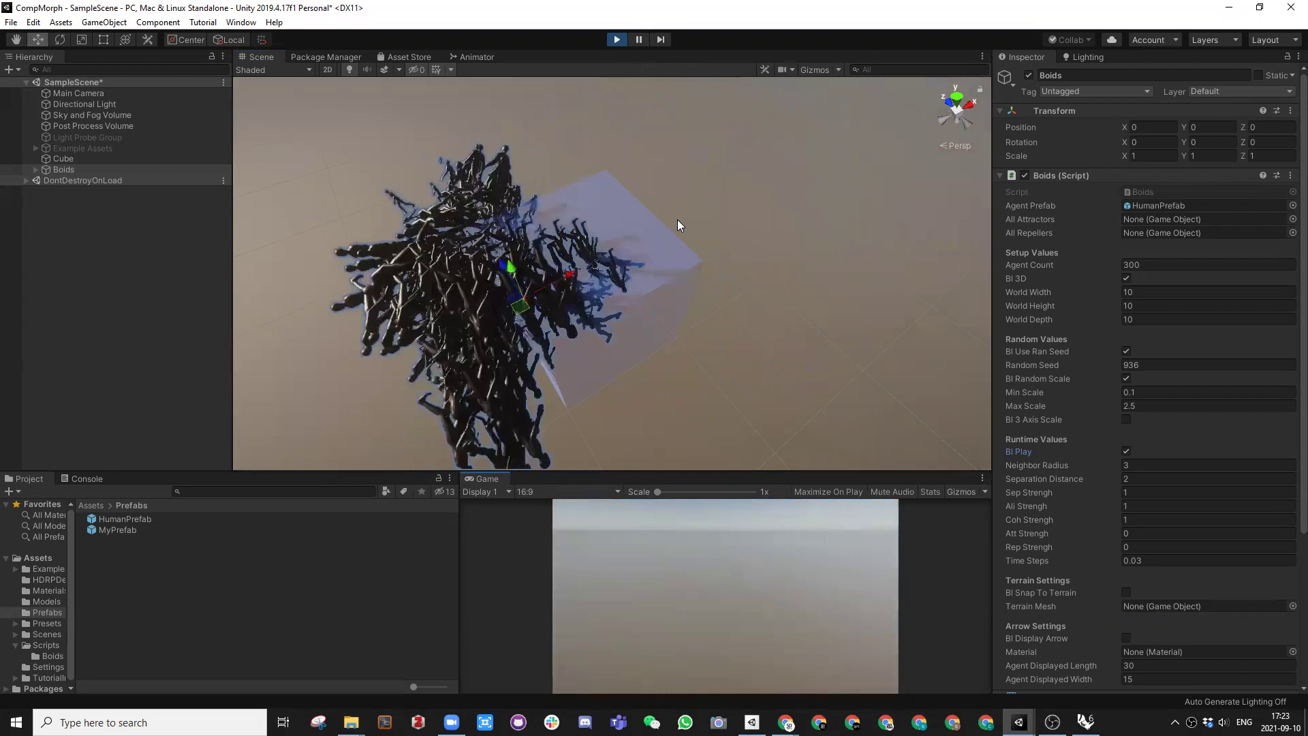
left_click(641, 43)
left_click_drag(749, 380, 713, 293, "alt")
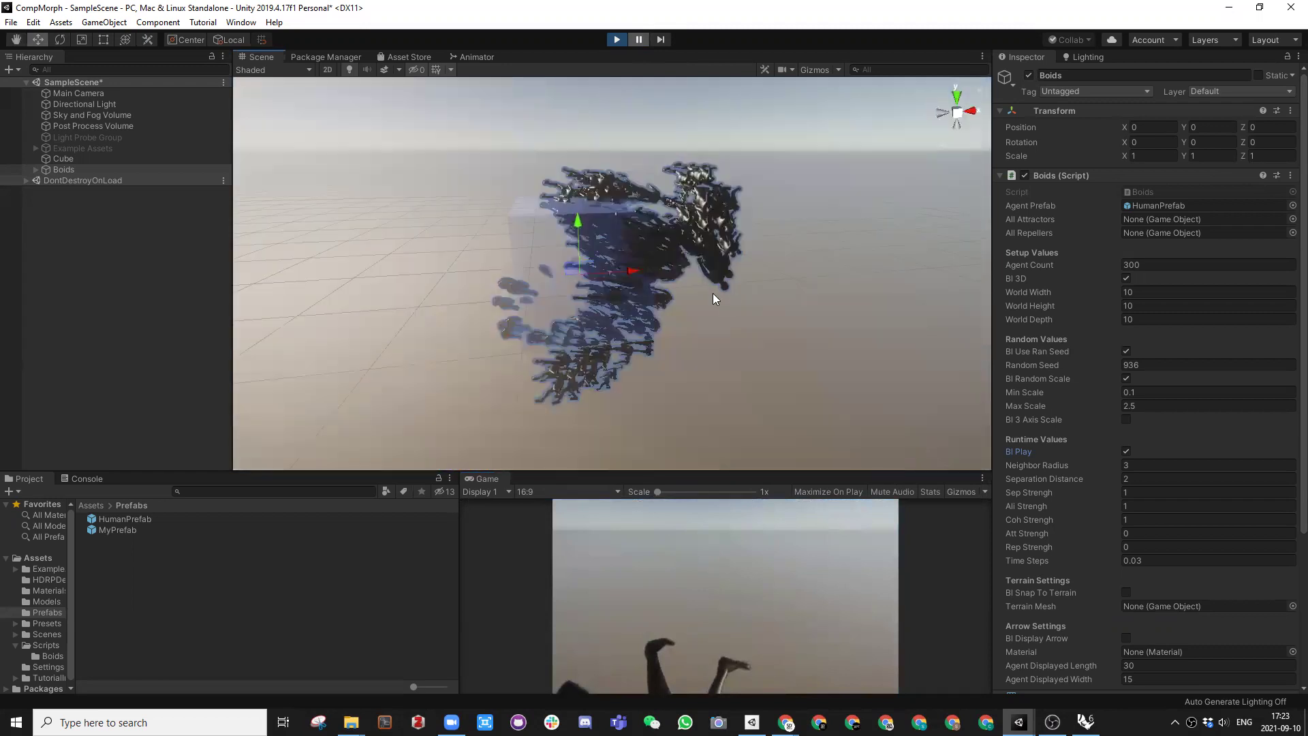
left_click_drag(605, 229, 721, 316, "alt")
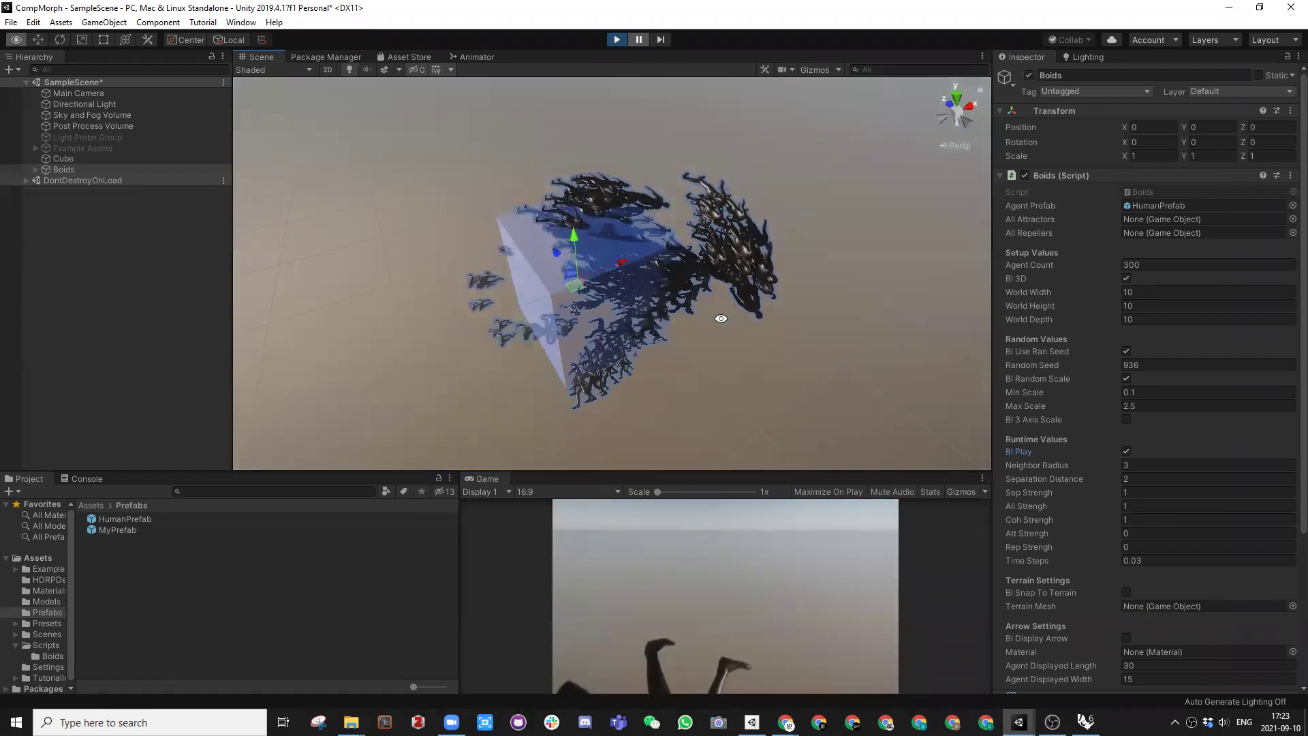
Step: Deactivate the Cube object in the running scene and examine the human flock on its own
left_click_drag(538, 279, 387, 183, "alt")
left_click_drag(545, 259, 652, 368, "alt")
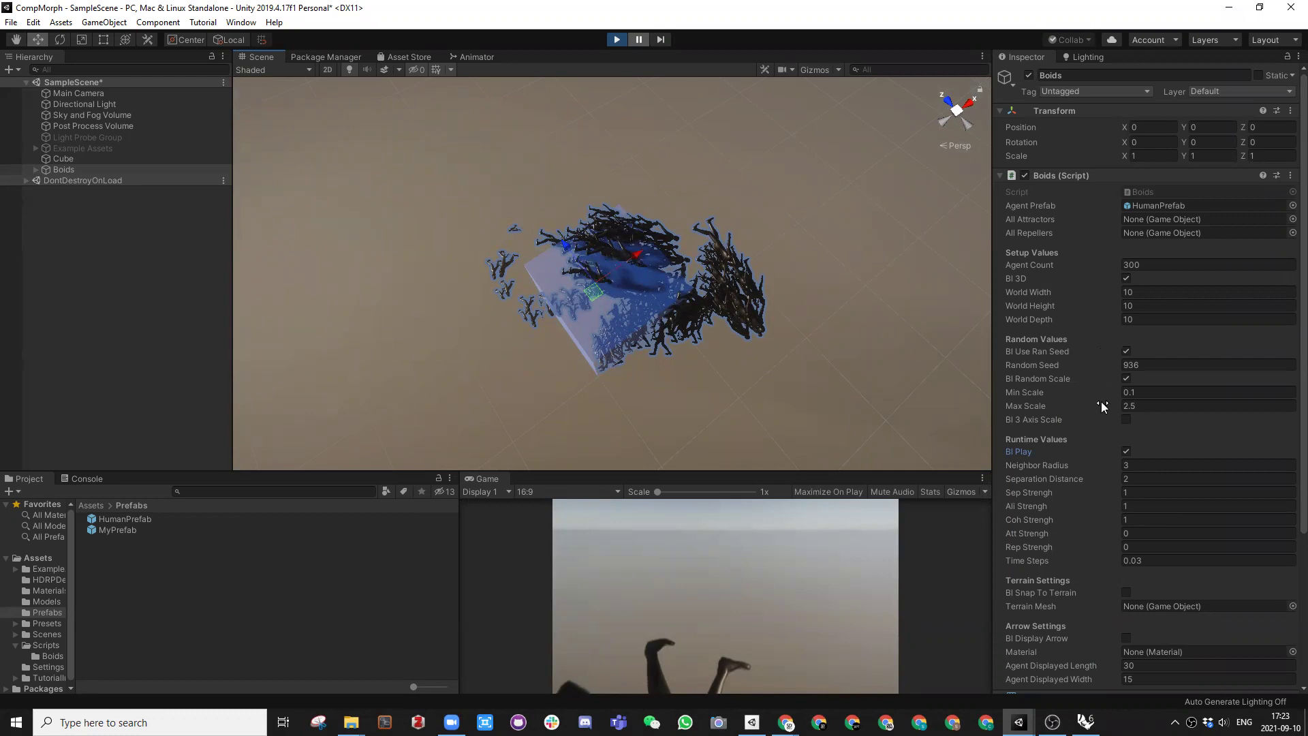
scroll(1088, 442, "down", 3)
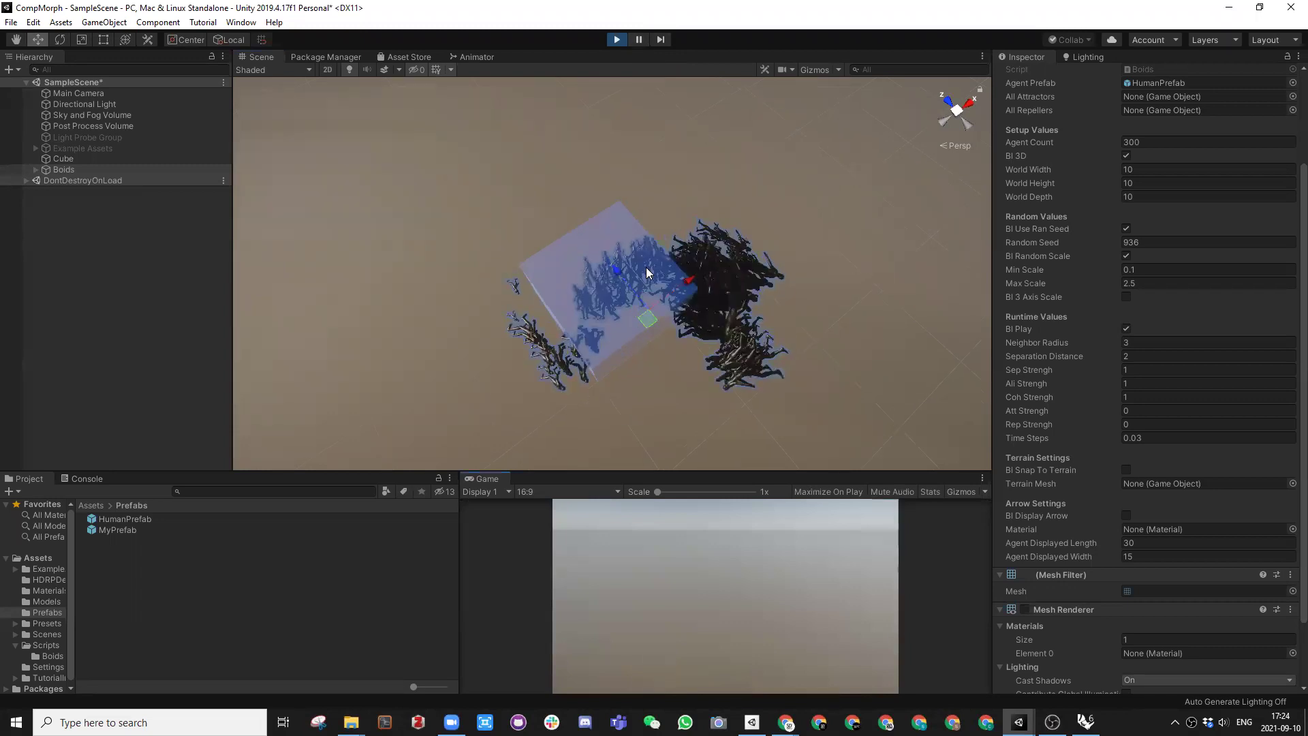
left_click_drag(645, 267, 572, 160, "alt")
left_click(403, 245)
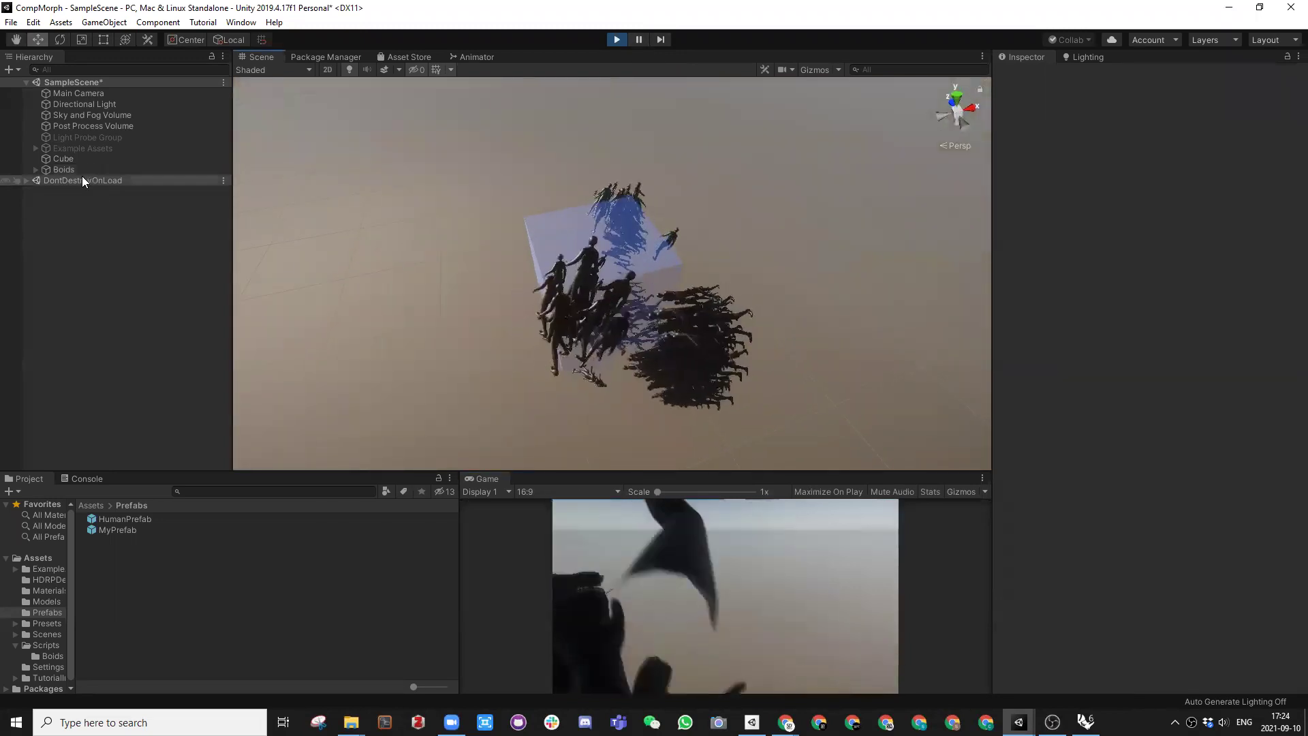
left_click(77, 159)
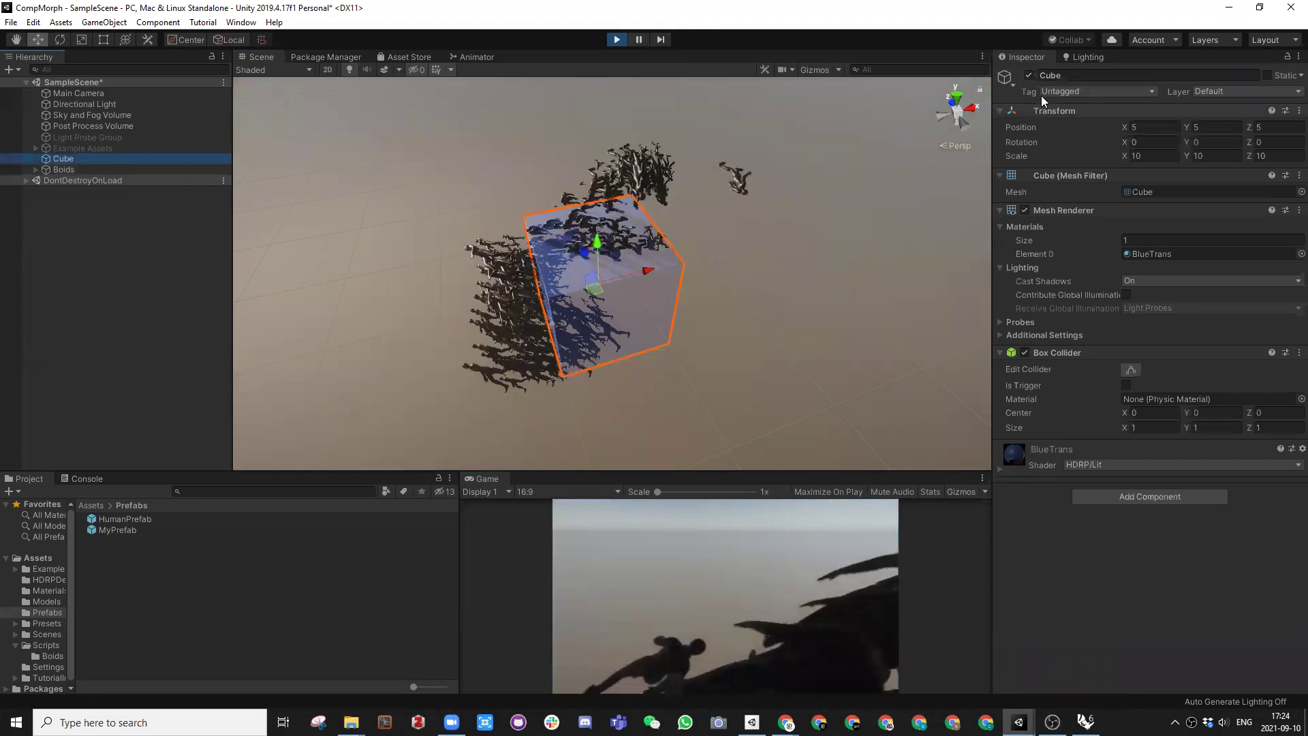
left_click(1029, 75)
left_click_drag(809, 211, 642, 197, "alt")
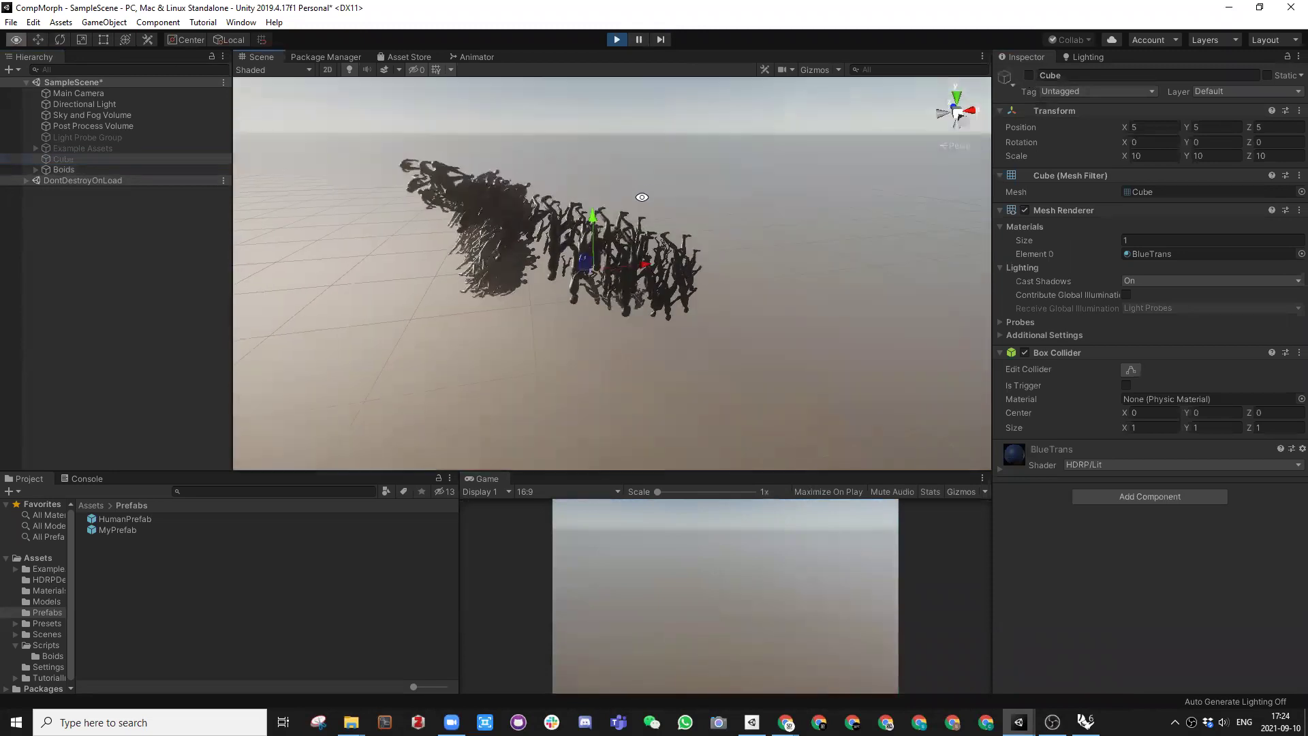
Step: Try adjusting Time Steps to -0.26 on the Boids script while the simulation is running
left_click(75, 169)
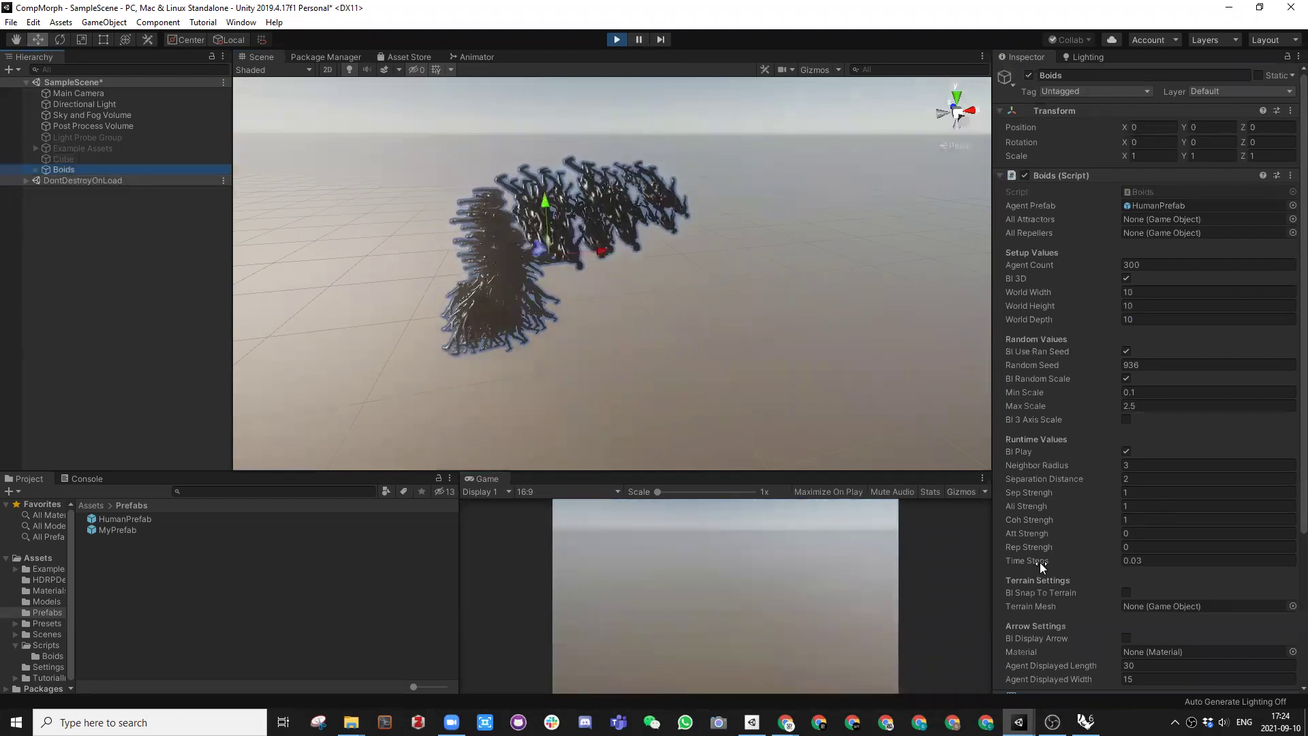
left_click(1142, 560)
left_click_drag(1142, 560, 1026, 562)
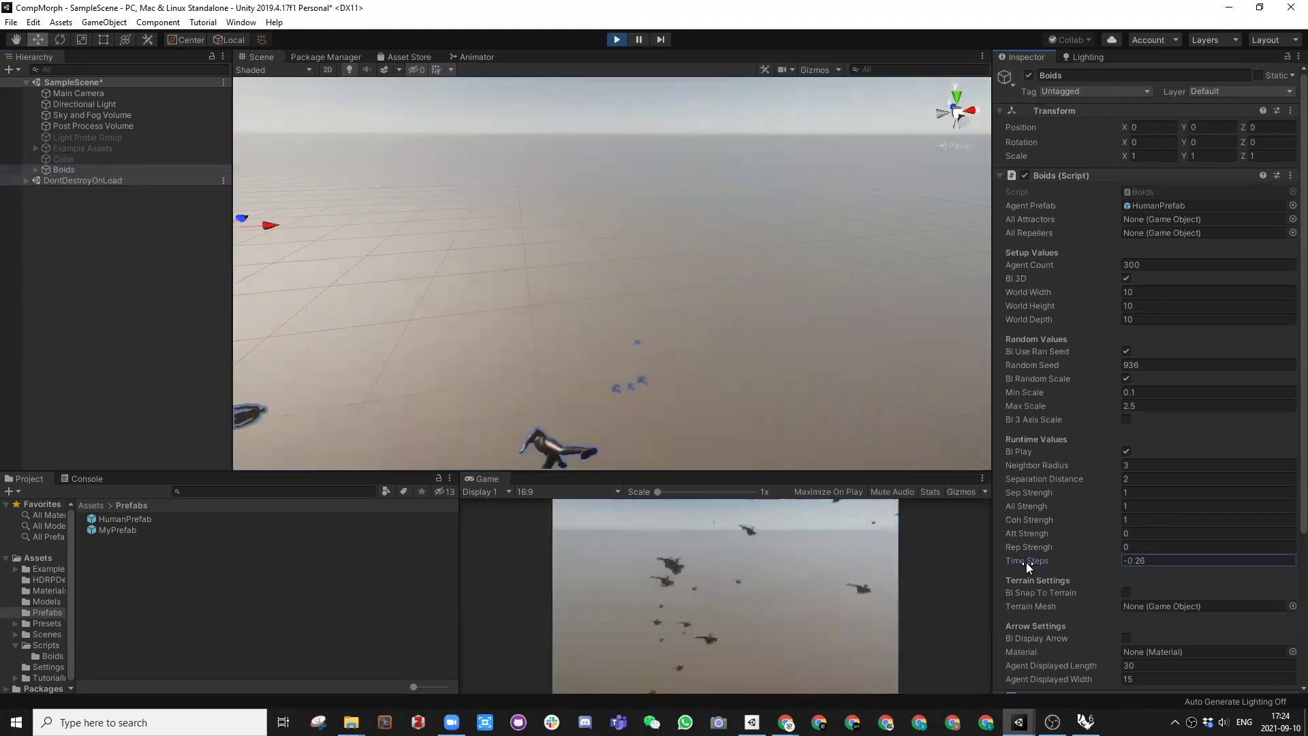
scroll(1038, 539, "down", 5)
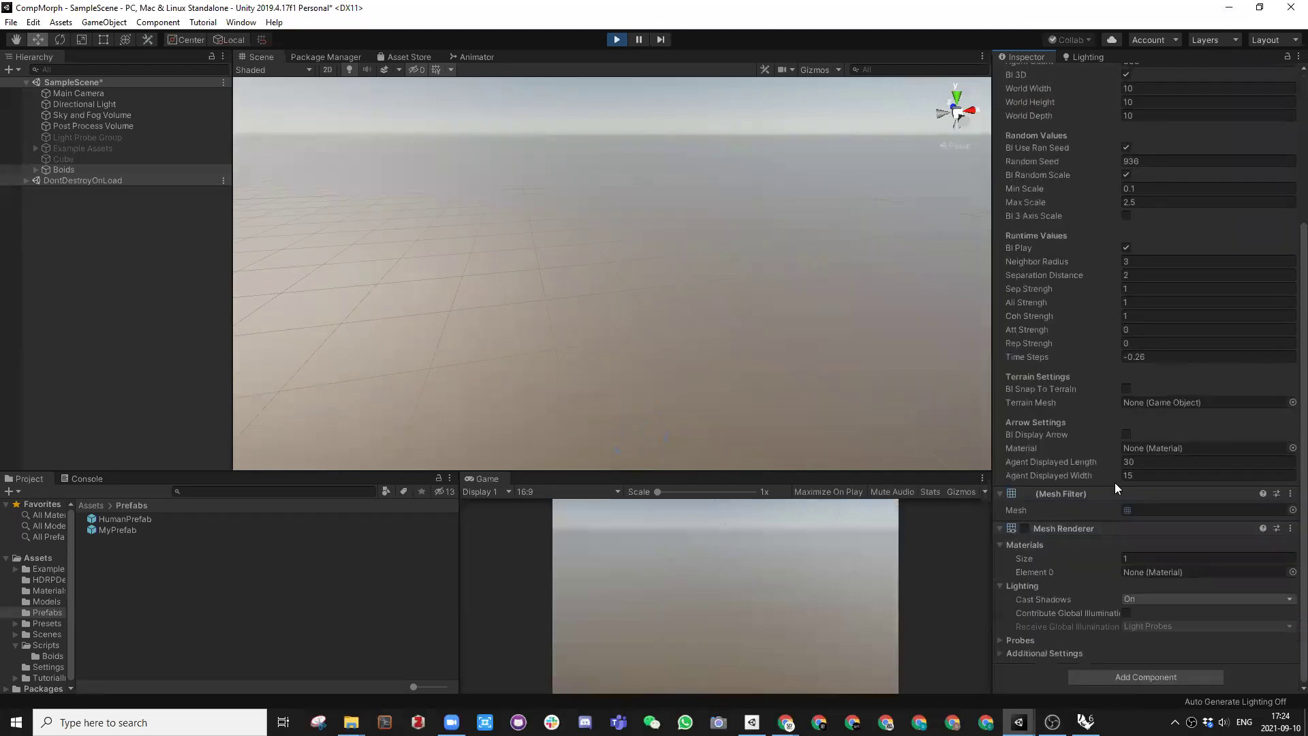
scroll(1097, 464, "up", 5)
Step: Stop the run and set Time Steps to 0.01 on the Boids script
key("ctrl+p")
left_click(1137, 560)
left_click(1153, 560)
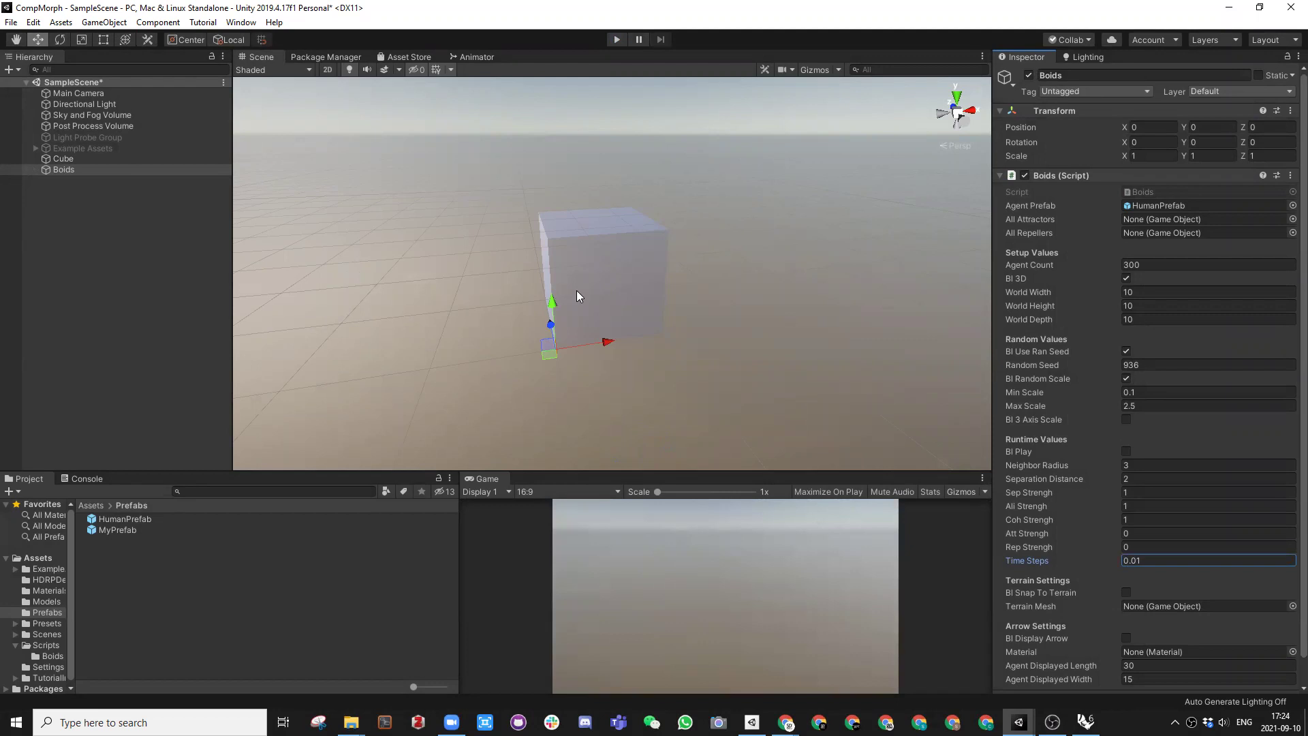
Step: Deactivate the Cube object, run the scene, and enable Bl Play on the Boids script
left_click(75, 159)
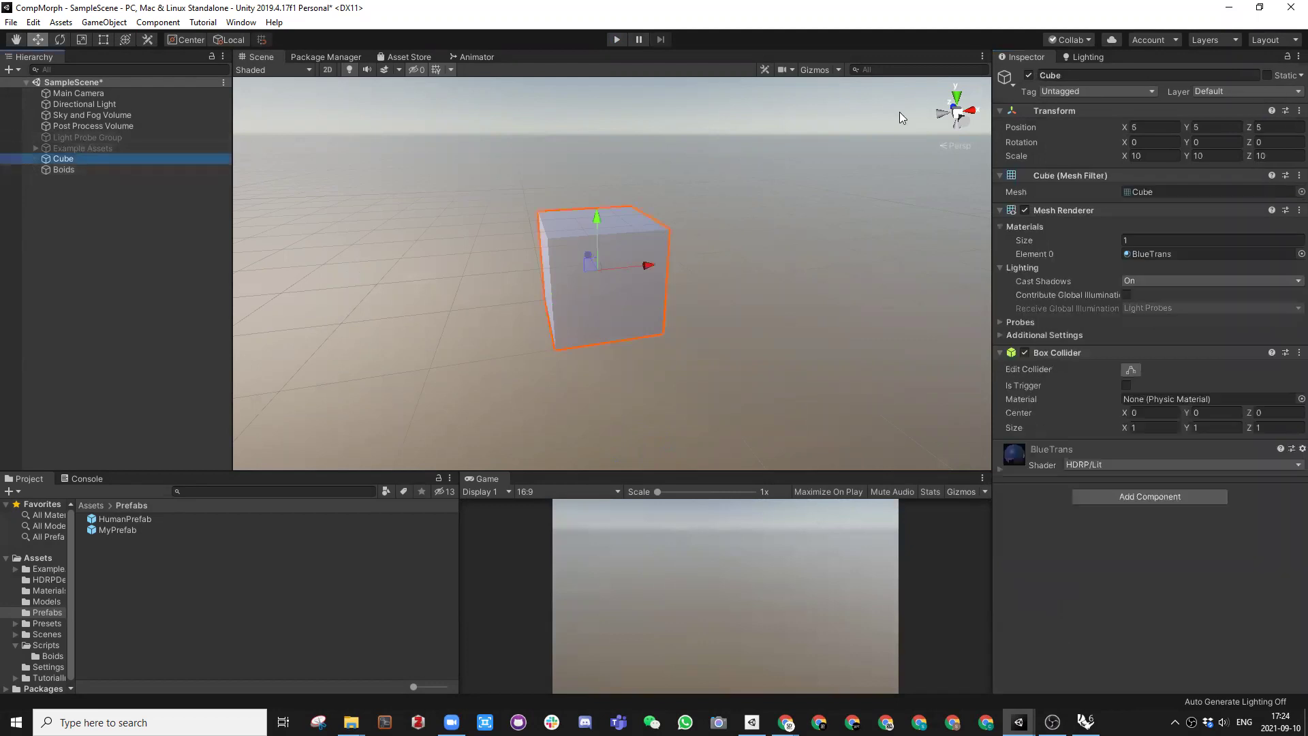
left_click(1028, 75)
left_click(612, 40)
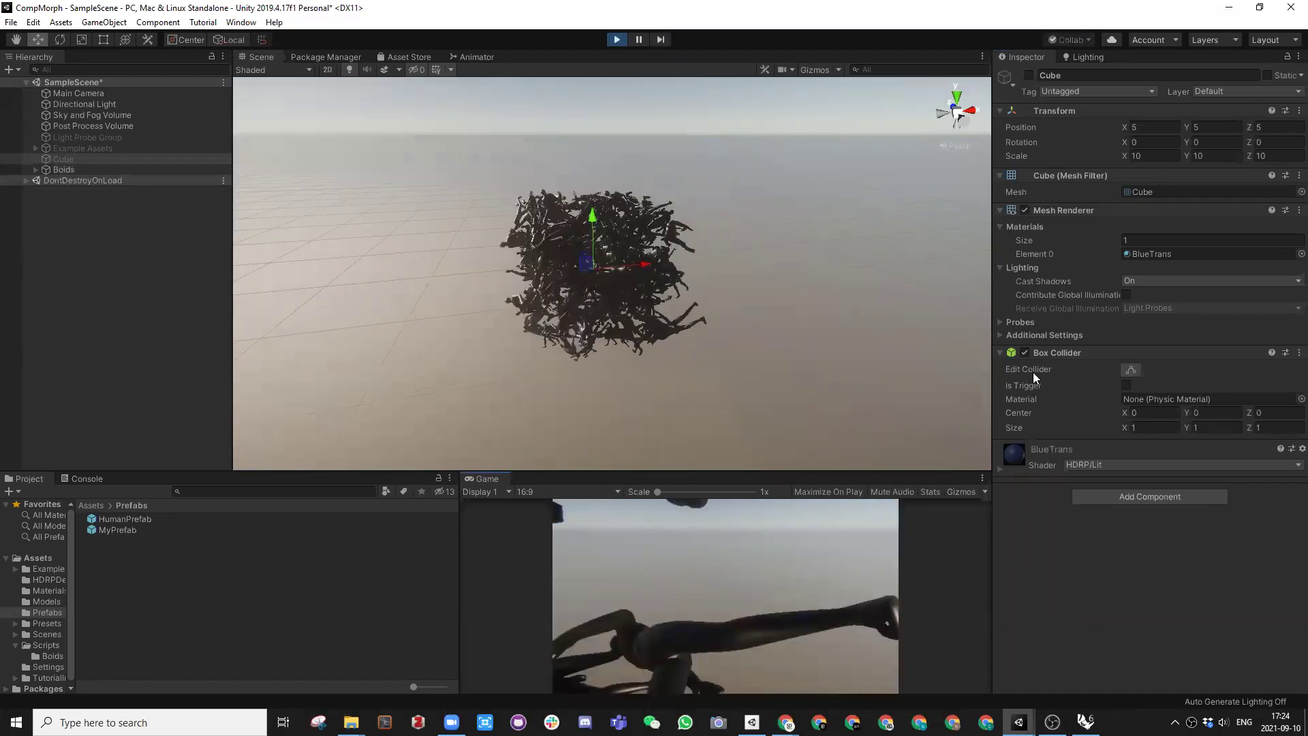
left_click(126, 168)
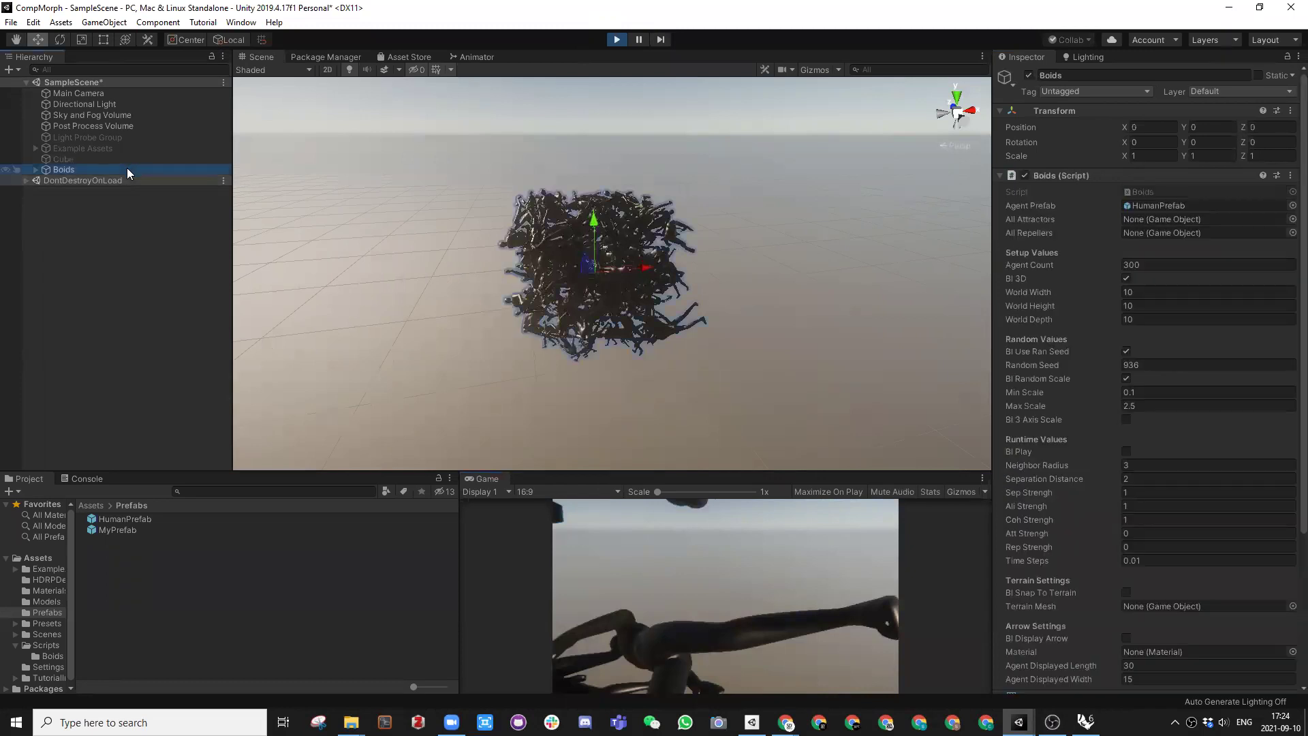
left_click(1127, 451)
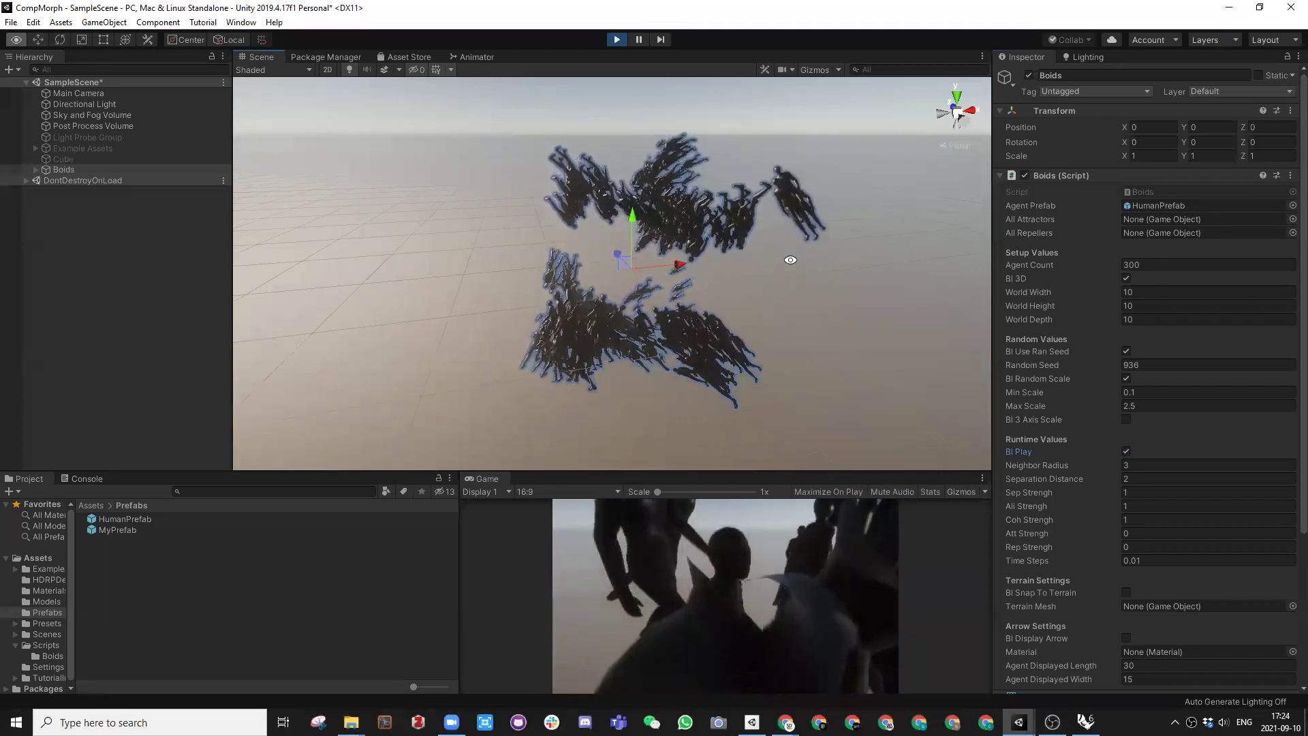
Step: Examine the slower flock from several angles, pause the simulation, and select one outlying human agent's mesh
left_click_drag(788, 257, 911, 391, "alt")
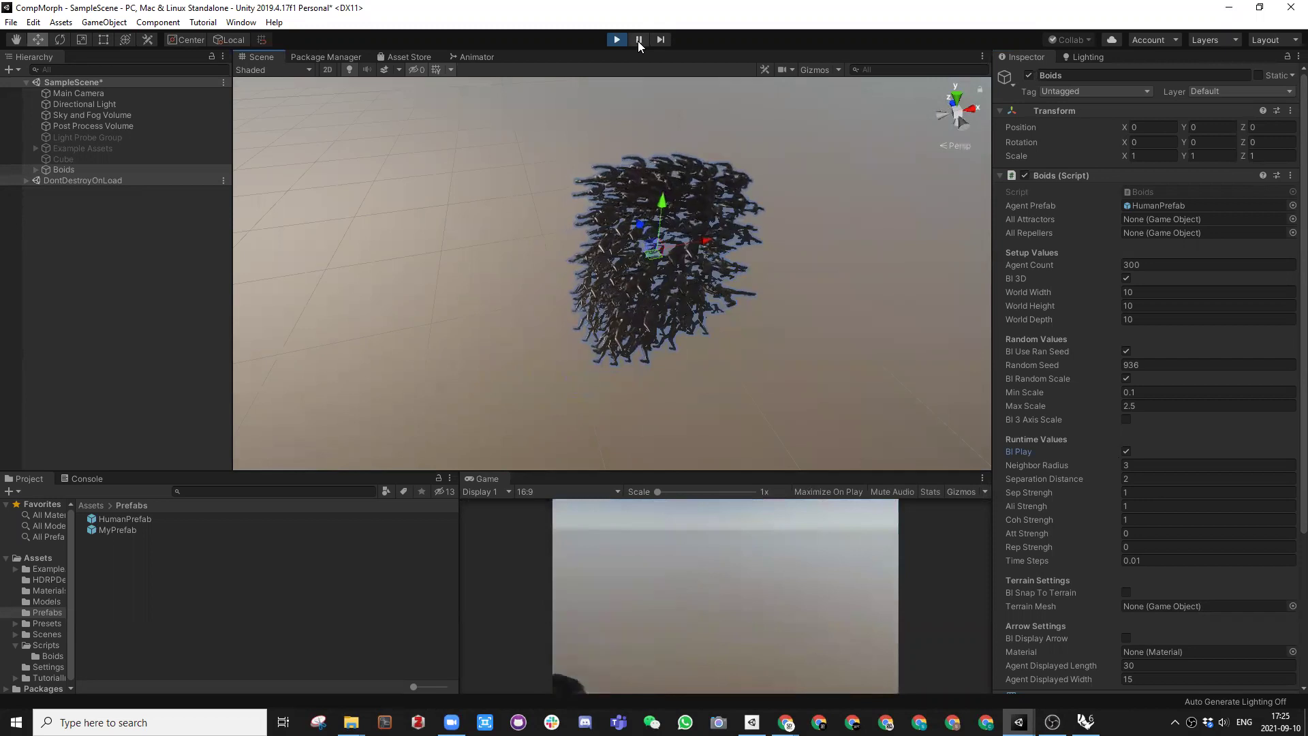
left_click_drag(578, 242, 744, 174, "alt")
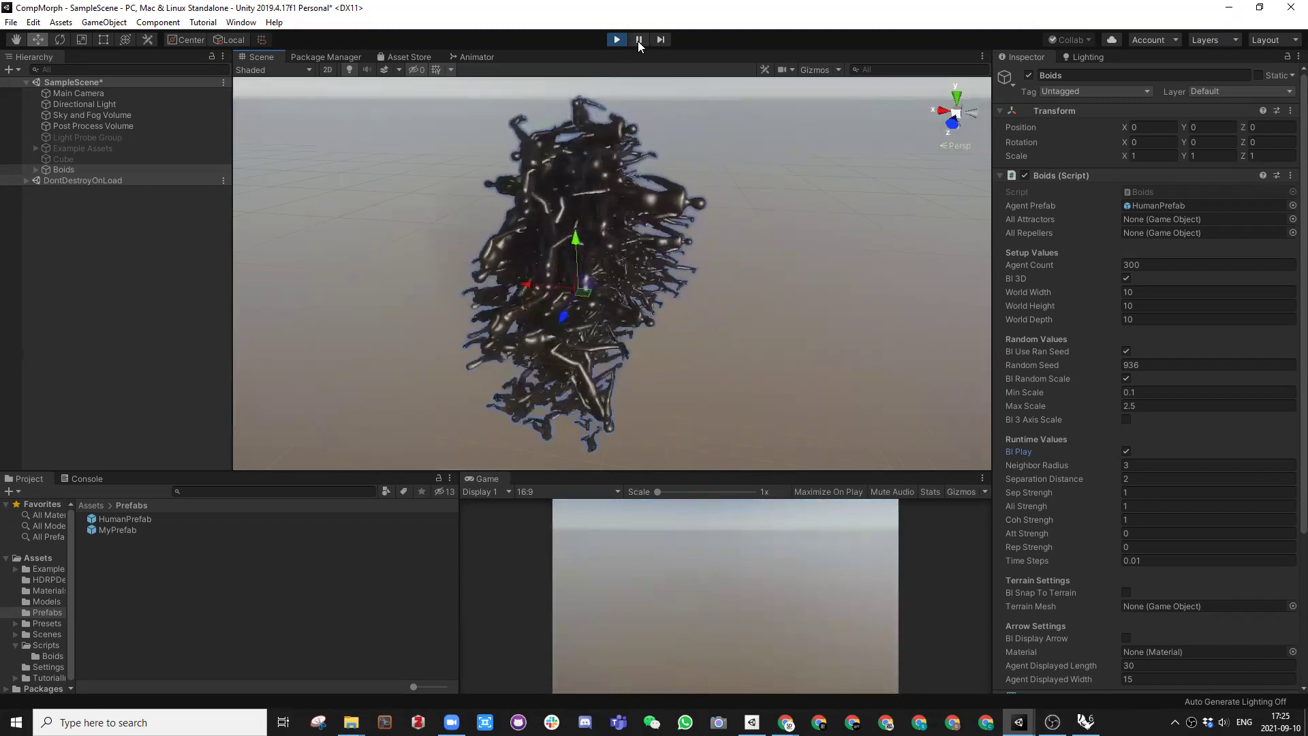
left_click(638, 41)
left_click_drag(715, 207, 474, 257, "alt")
left_click(495, 278)
left_click(494, 239)
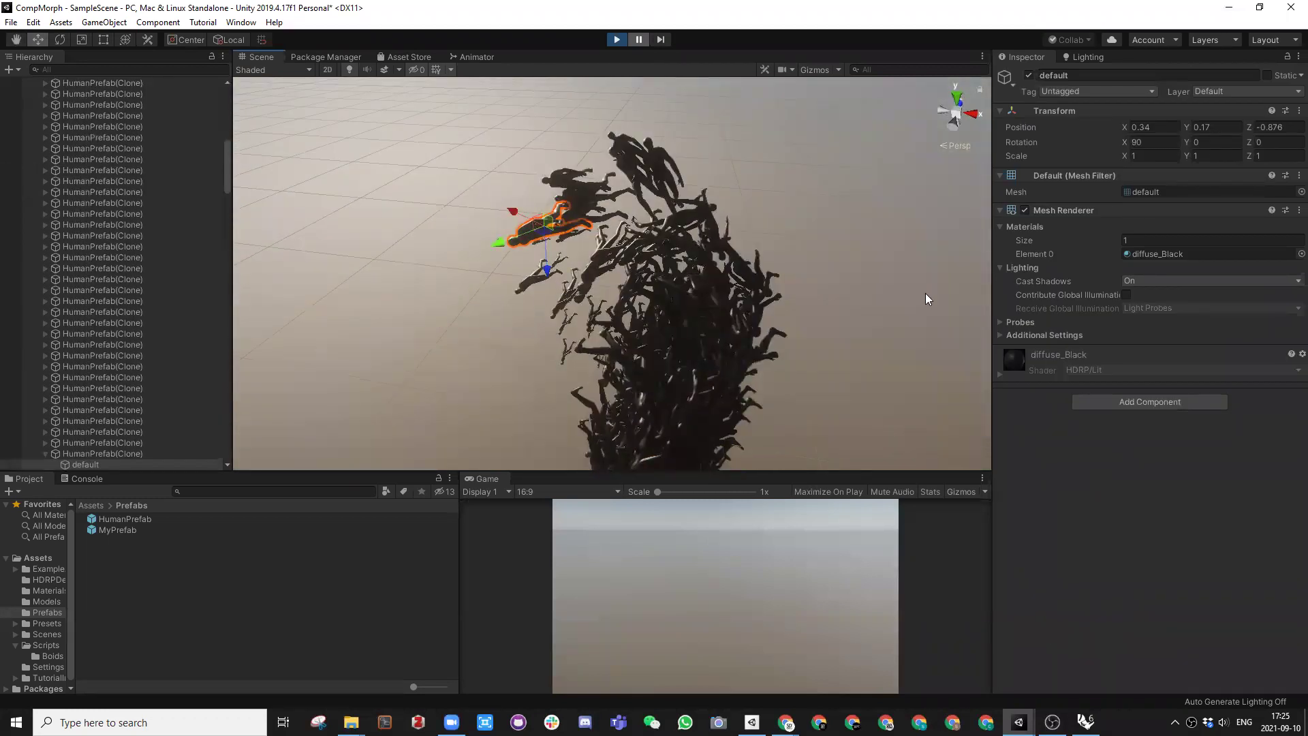
left_click(963, 140)
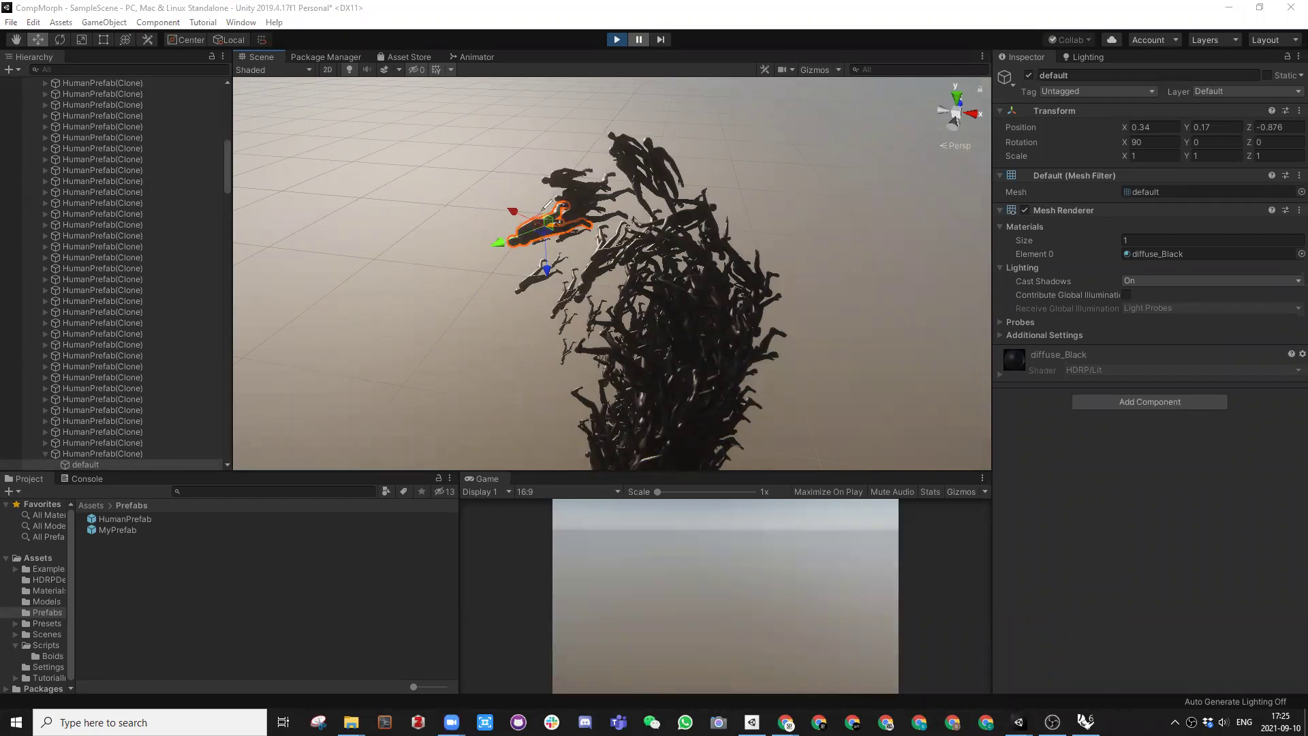
mouse_move(547, 206)
left_mouse_down()
mouse_move(545, 109)
mouse_move(400, 189)
mouse_move(436, 349)
mouse_move(613, 364)
mouse_move(676, 275)
mouse_move(648, 126)
mouse_move(524, 94)
left_mouse_up()
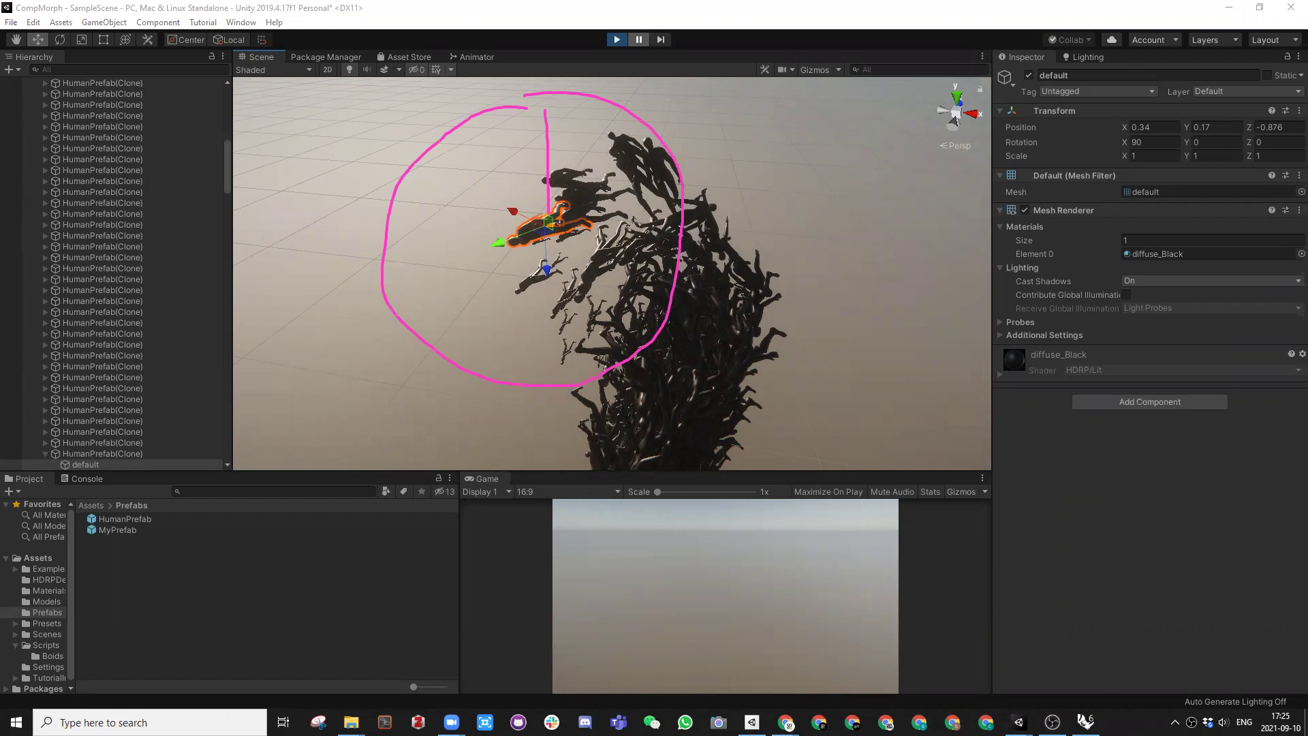
mouse_move(558, 300)
left_mouse_down()
mouse_move(562, 324)
mouse_move(584, 293)
mouse_move(586, 324)
left_mouse_up()
left_click_drag(601, 247, 601, 252)
left_click_drag(581, 191, 583, 205)
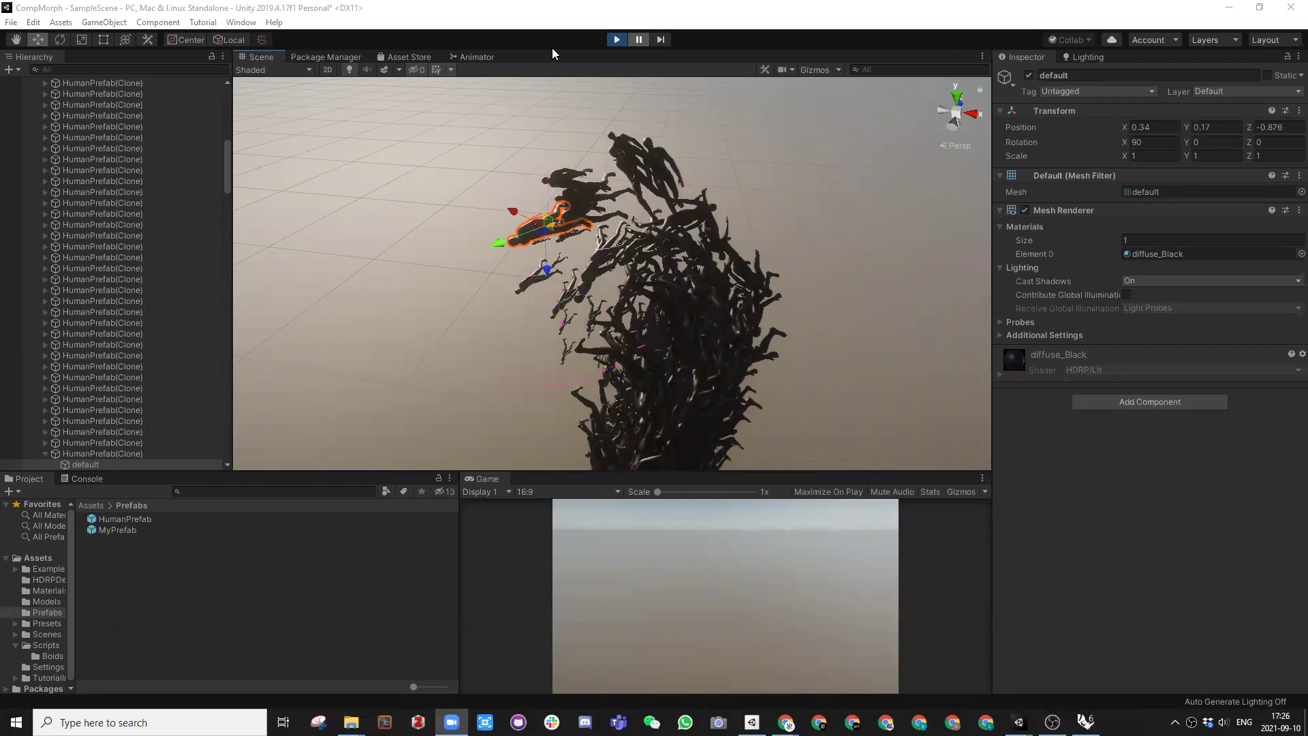
Step: Reselect the Boids object and collapse its list of HumanPrefab clones
scroll(94, 186, "up", 10)
left_click(72, 169)
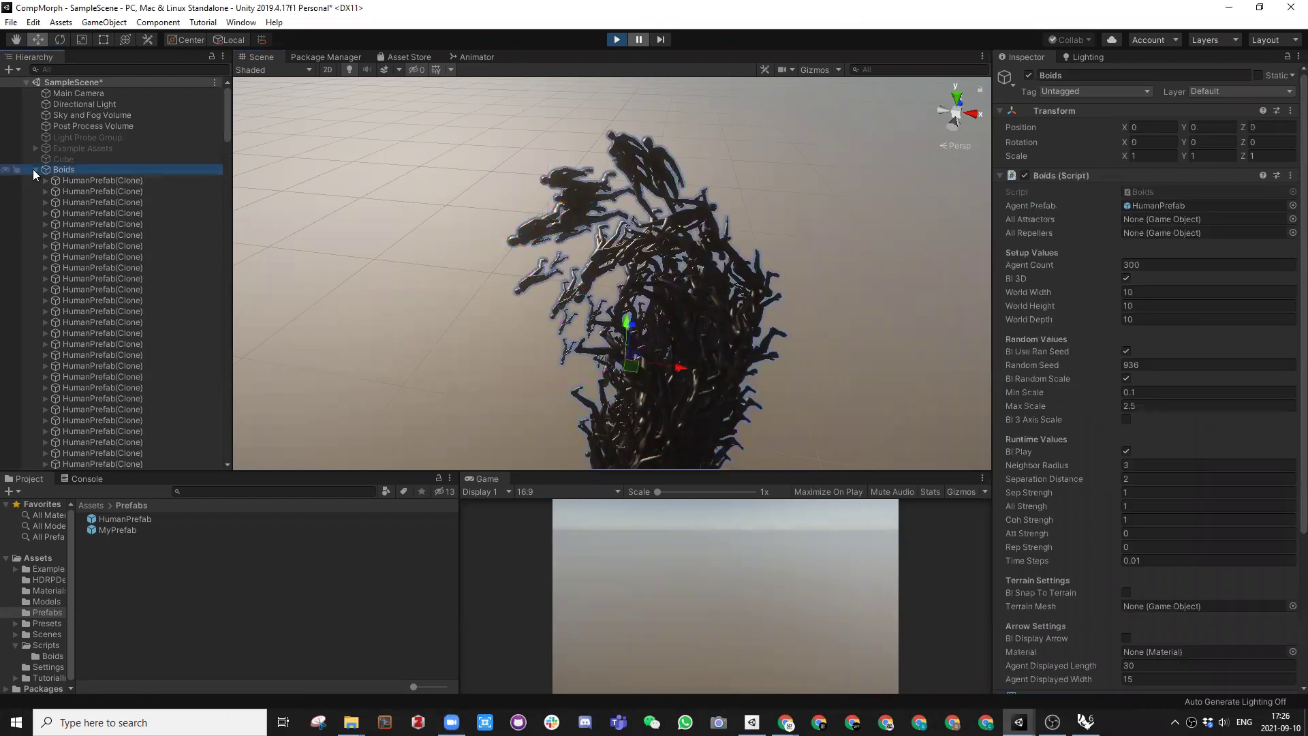
left_click(35, 169)
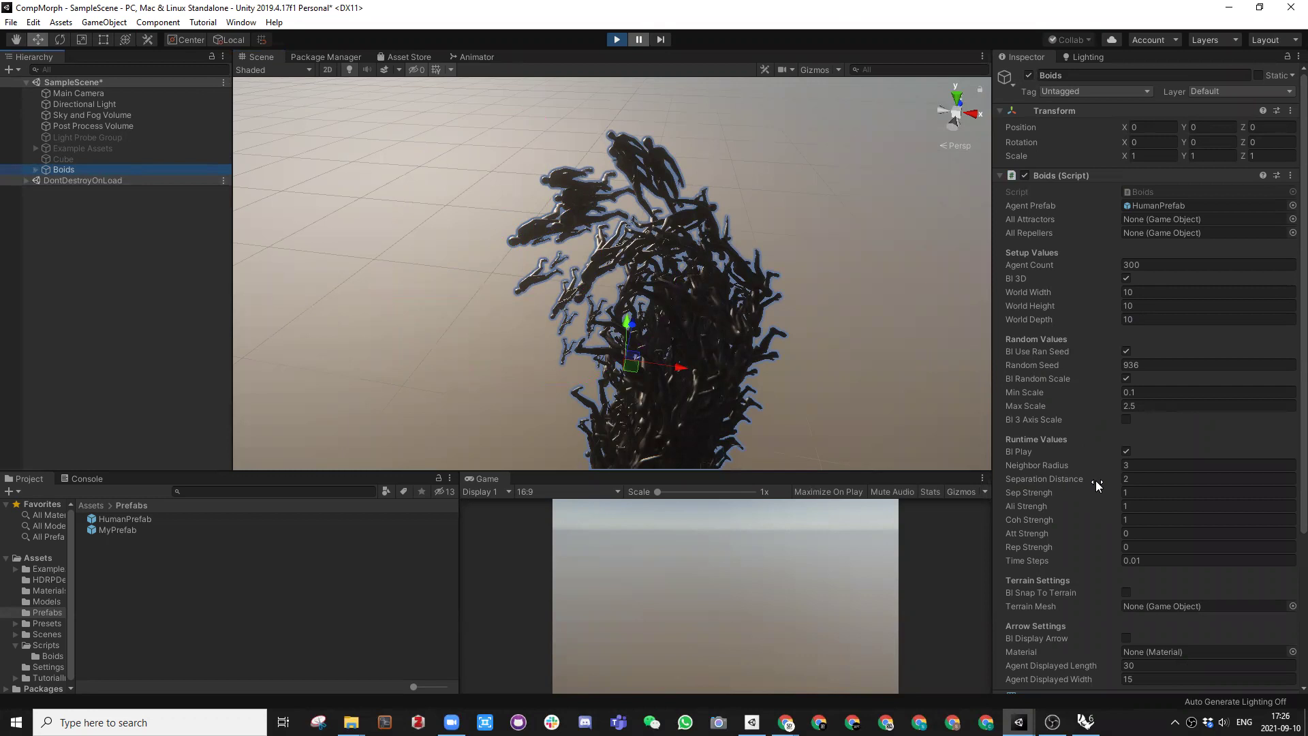
Step: Switch to the Boids Wikipedia article in Chrome, find the flocking rule diagrams, and narrow the window to expose the Boids script settings
mouse_move(785, 721)
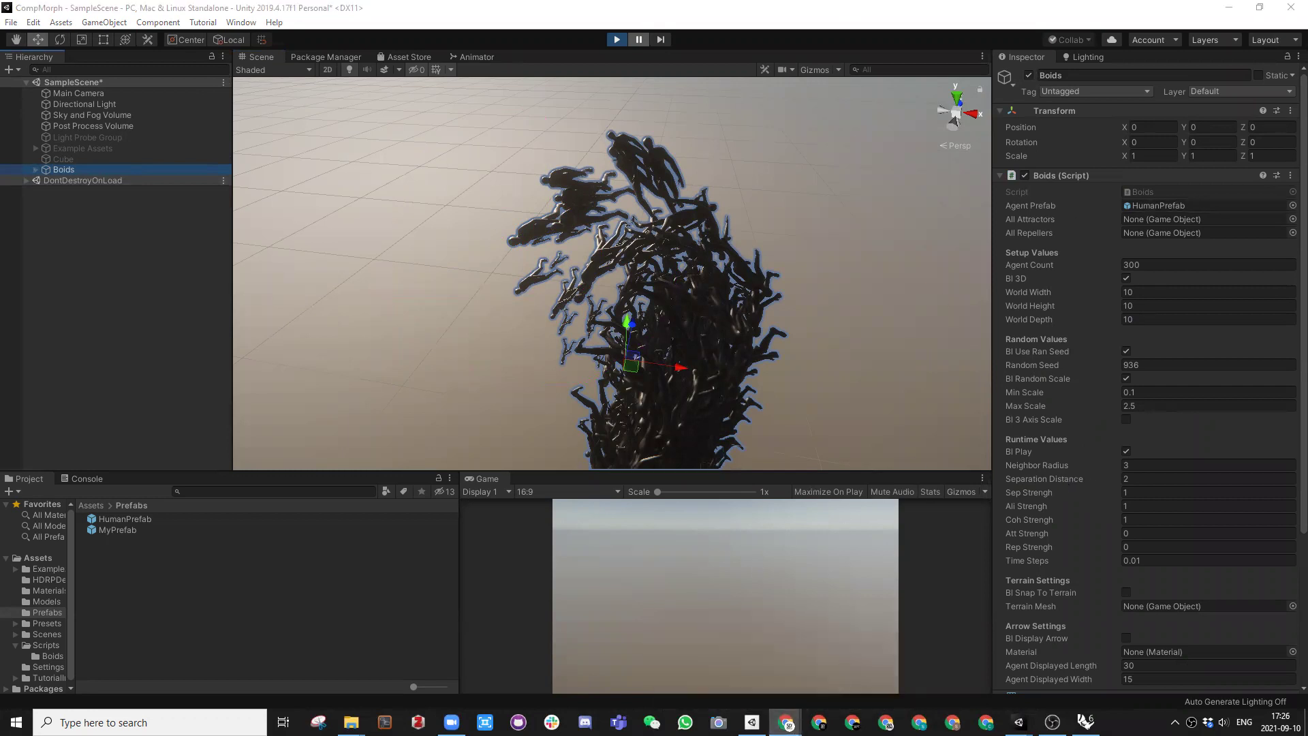
key("alt+Tab")
scroll(973, 456, "down", 5)
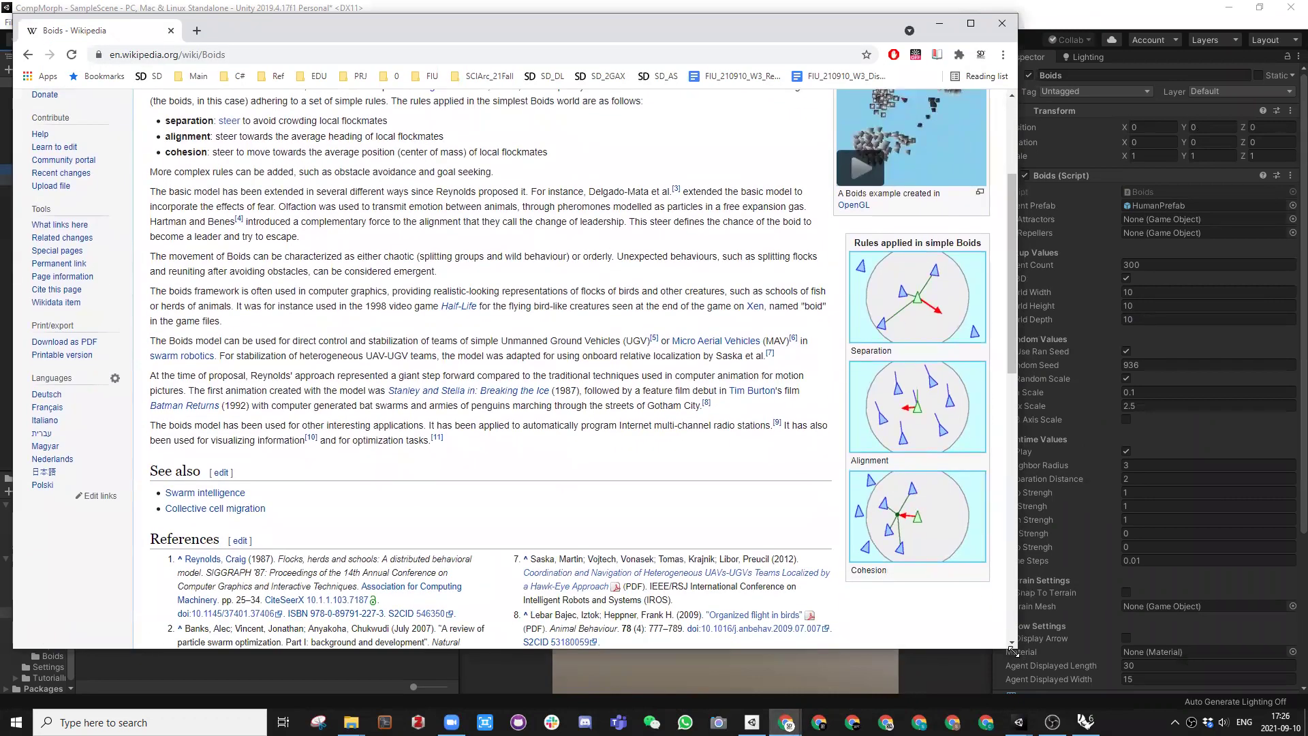
left_click_drag(1013, 651, 842, 645)
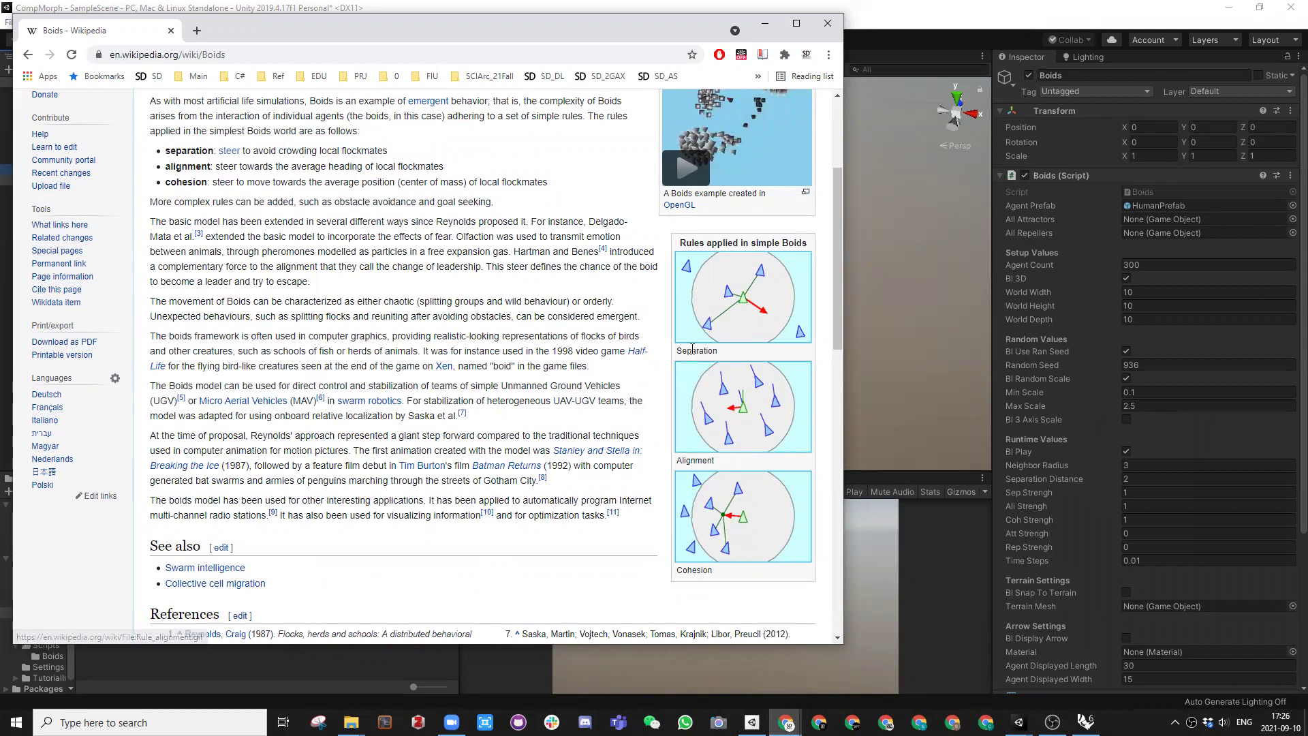
Step: Highlight the Separation rule's caption in the article, compare the rules with the Boids runtime values, and move the browser aside to expose the flock
left_click_drag(717, 351, 675, 355)
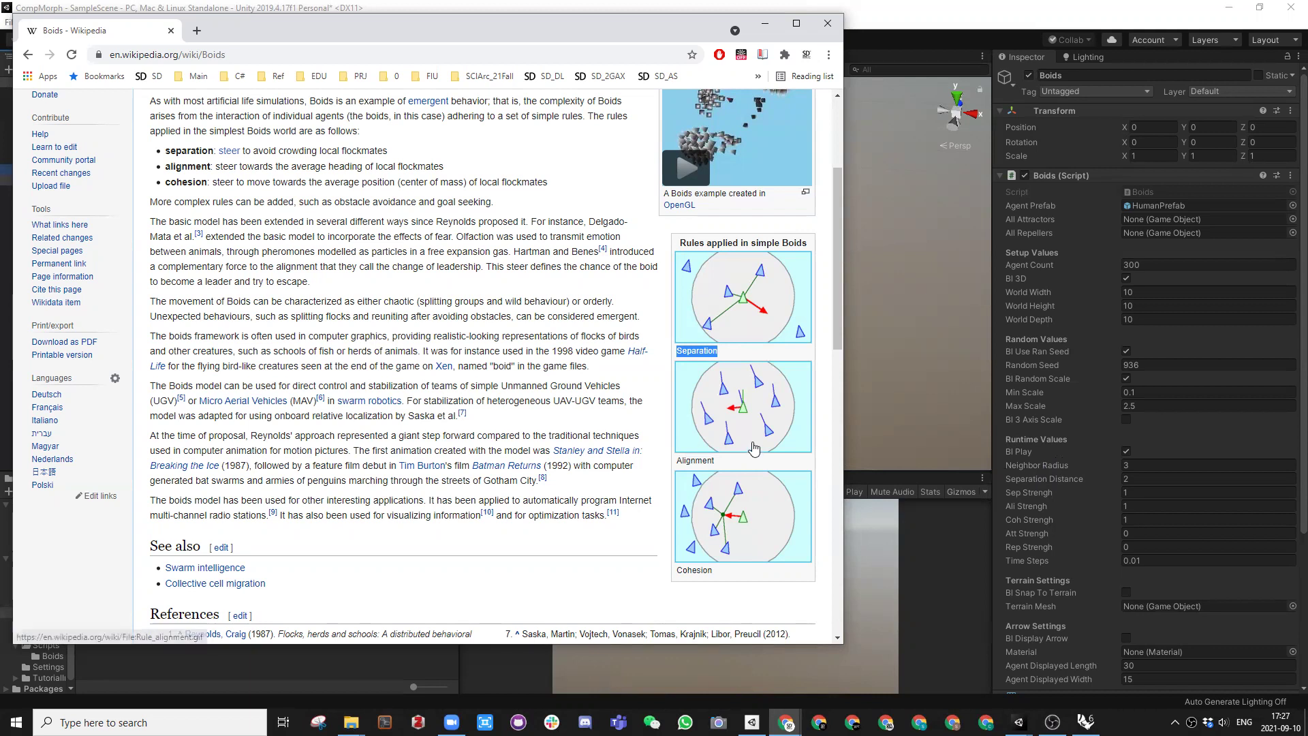
left_click(1125, 488)
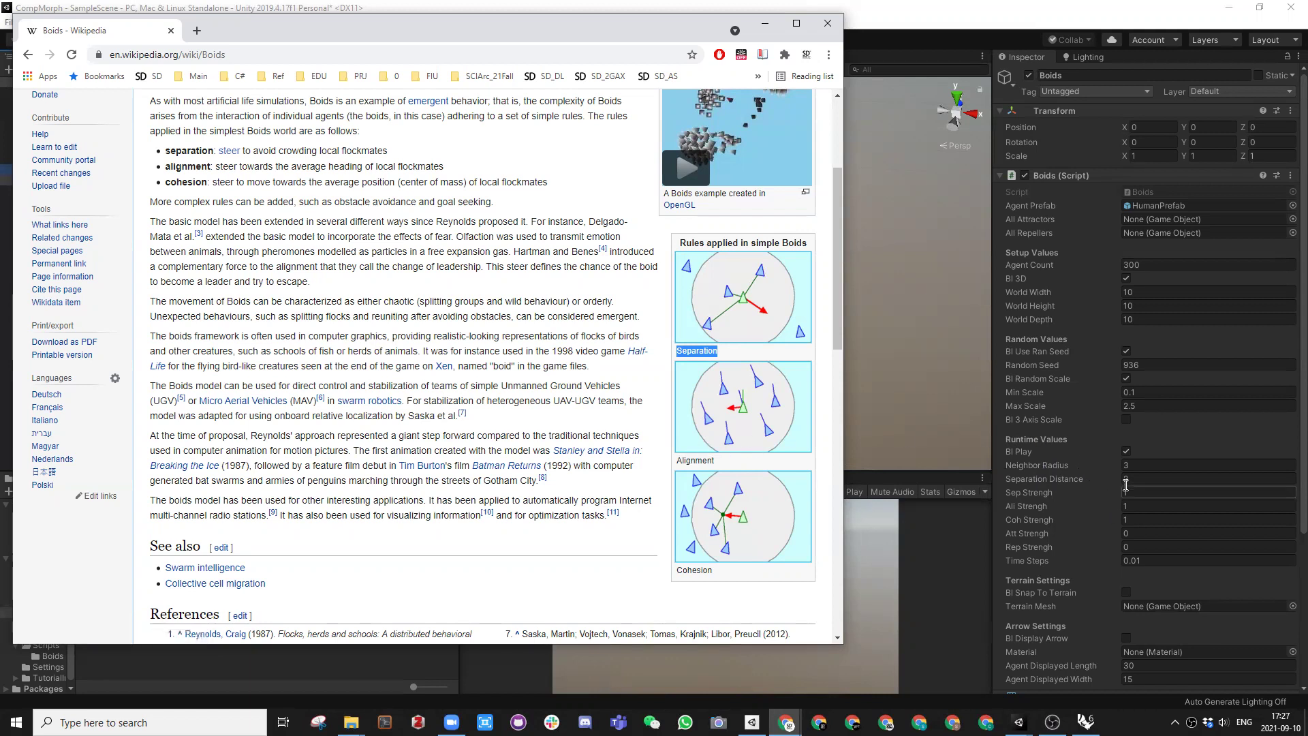
key("Return")
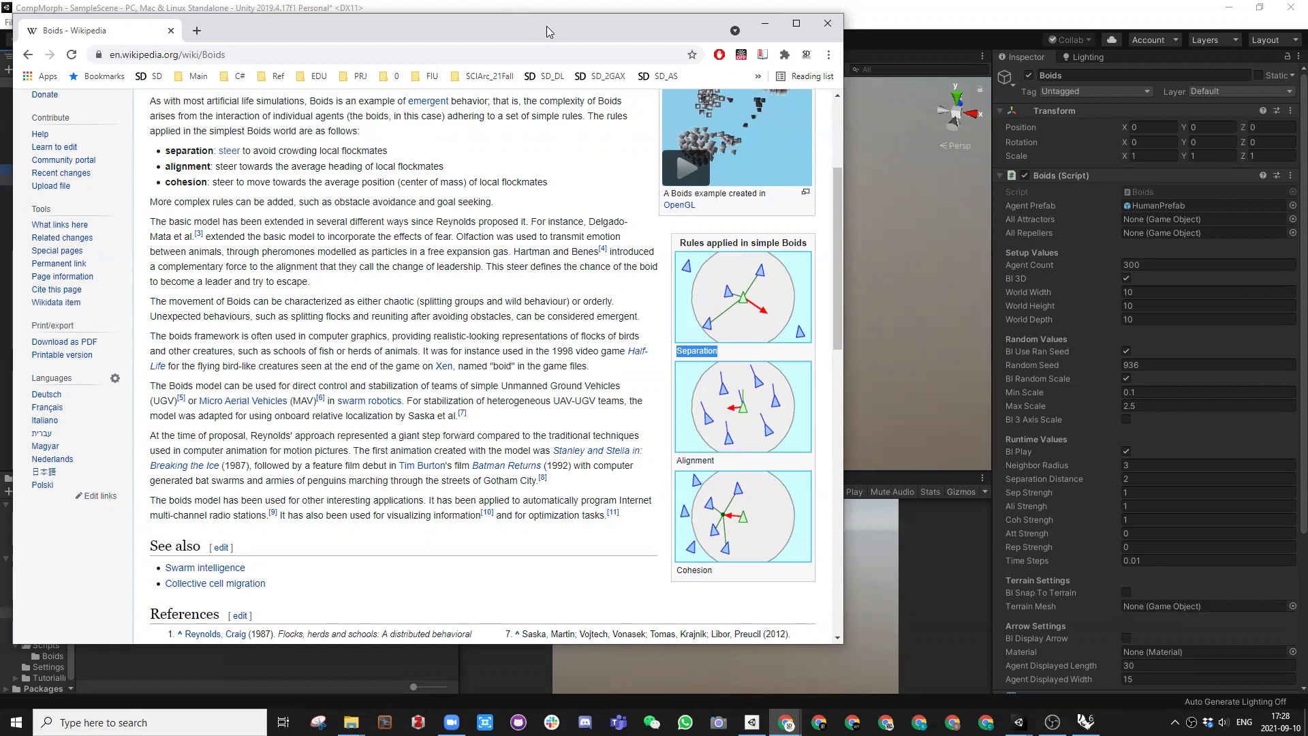
left_click_drag(546, 26, 358, 32)
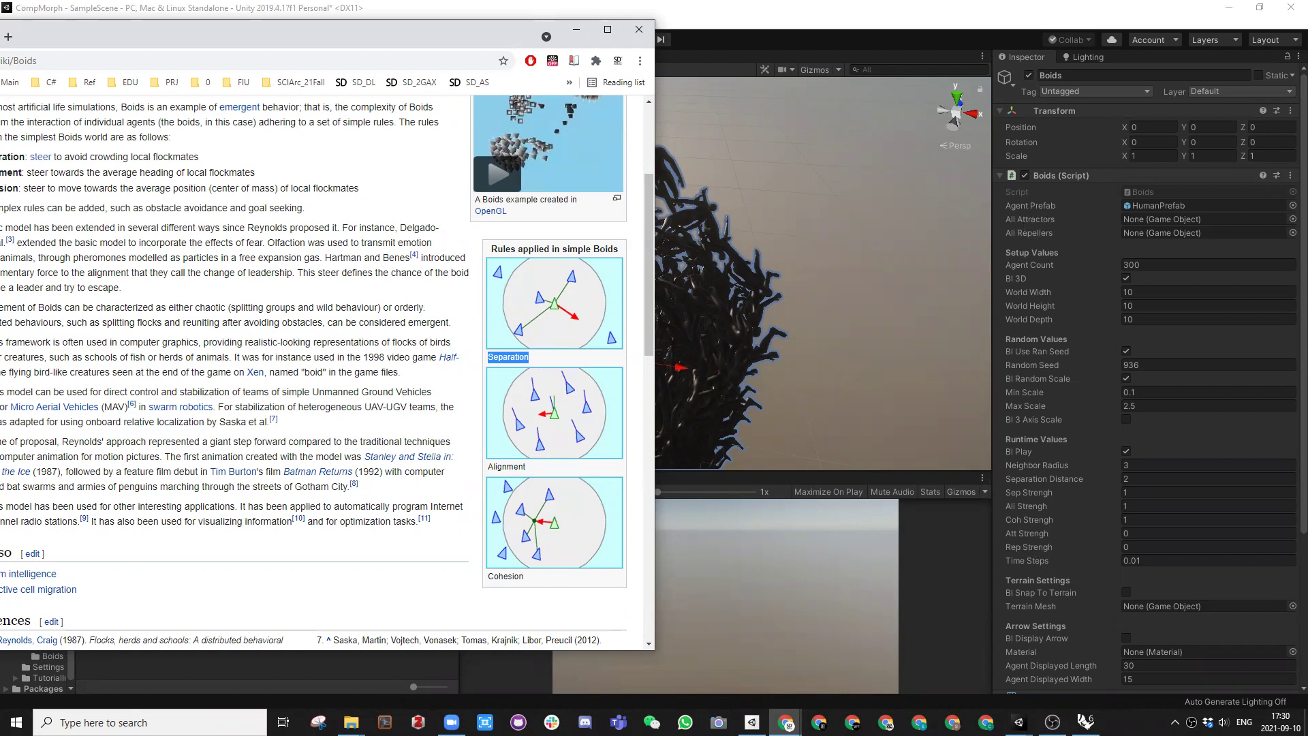
mouse_move(1007, 235)
left_mouse_down()
mouse_move(1197, 226)
mouse_move(1034, 214)
mouse_move(1011, 239)
left_mouse_up()
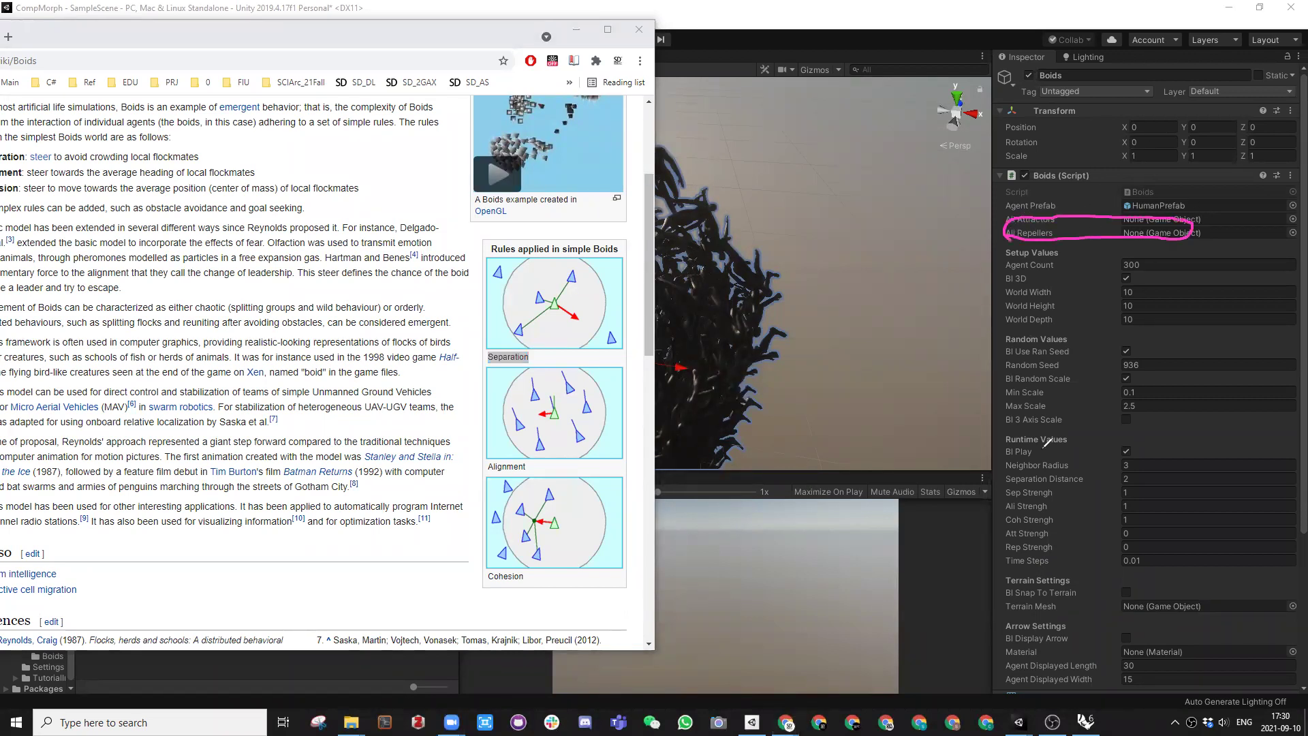
mouse_move(1014, 548)
left_mouse_down()
mouse_move(1136, 551)
mouse_move(1142, 530)
mouse_move(999, 535)
mouse_move(1015, 549)
left_mouse_up()
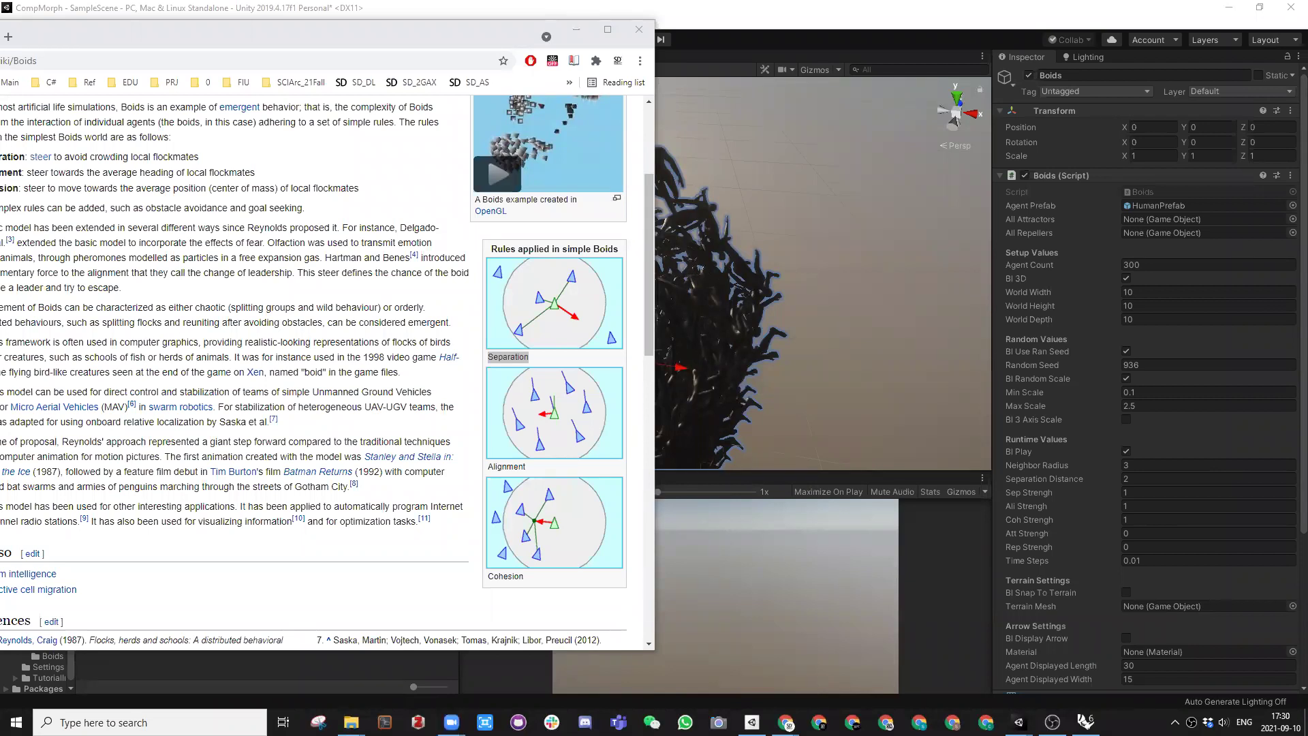
Step: Switch back to Unity, review the Boids script settings, then resume the simulation and examine the flock from farther away and above
left_click(825, 441)
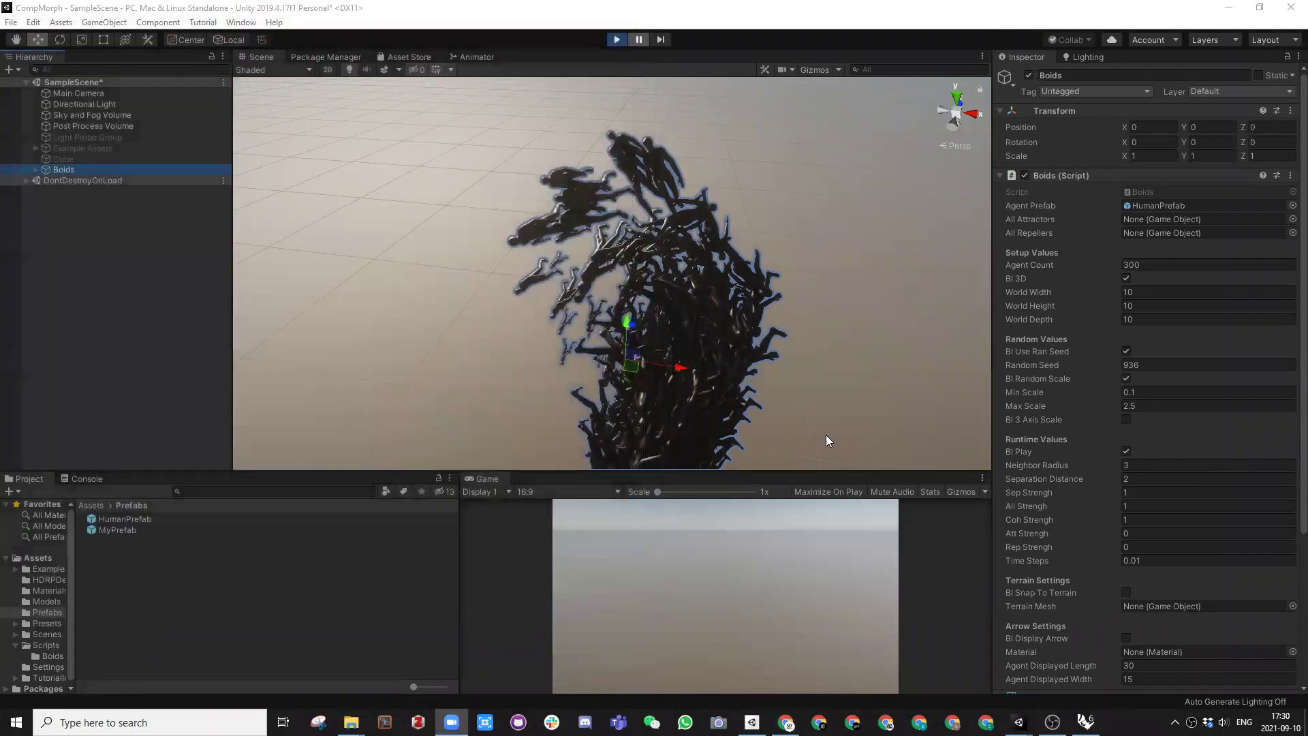
scroll(1114, 543, "down", 3)
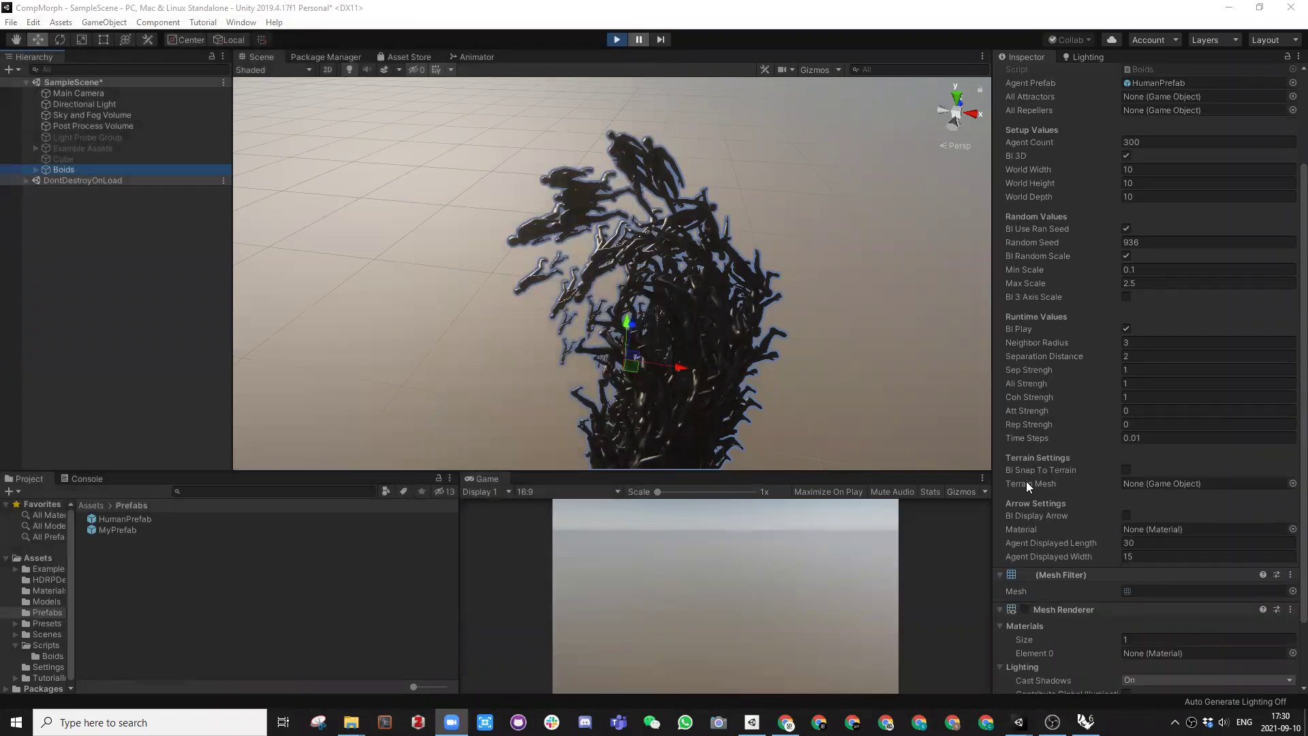
scroll(1083, 525, "up", 3)
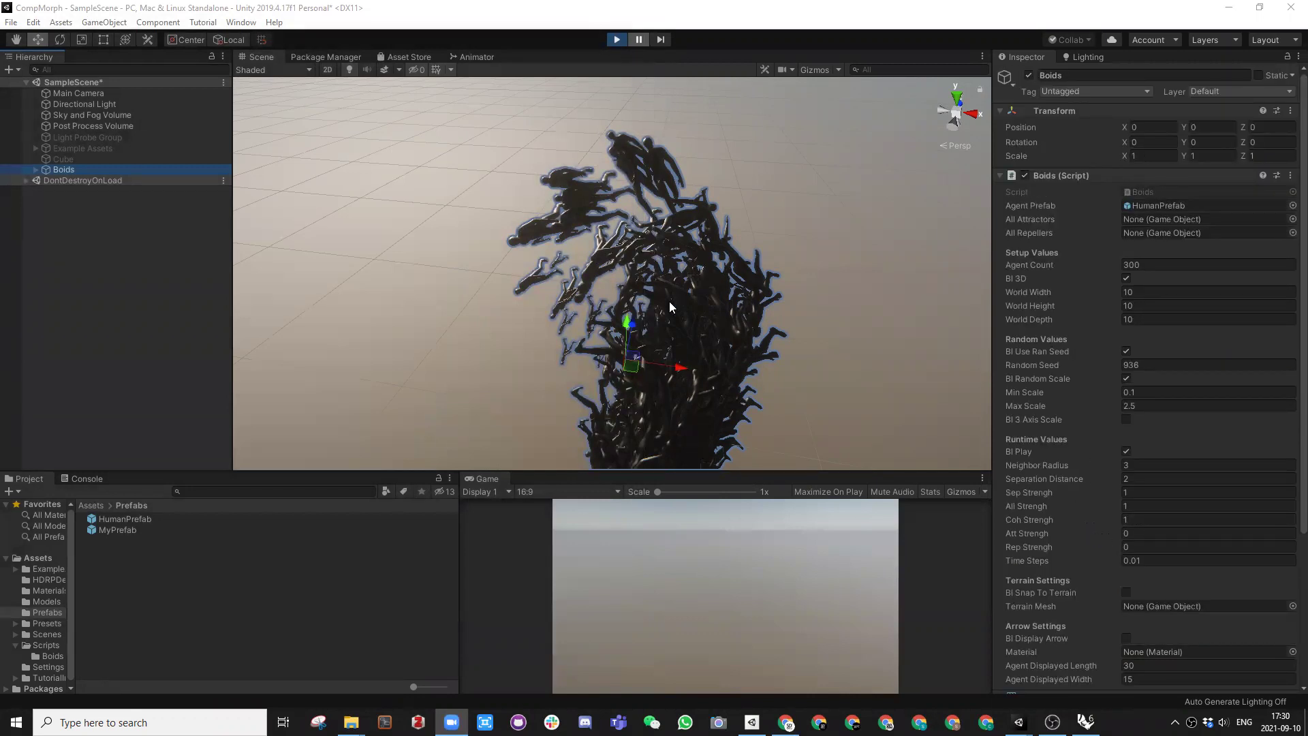
left_click(722, 511)
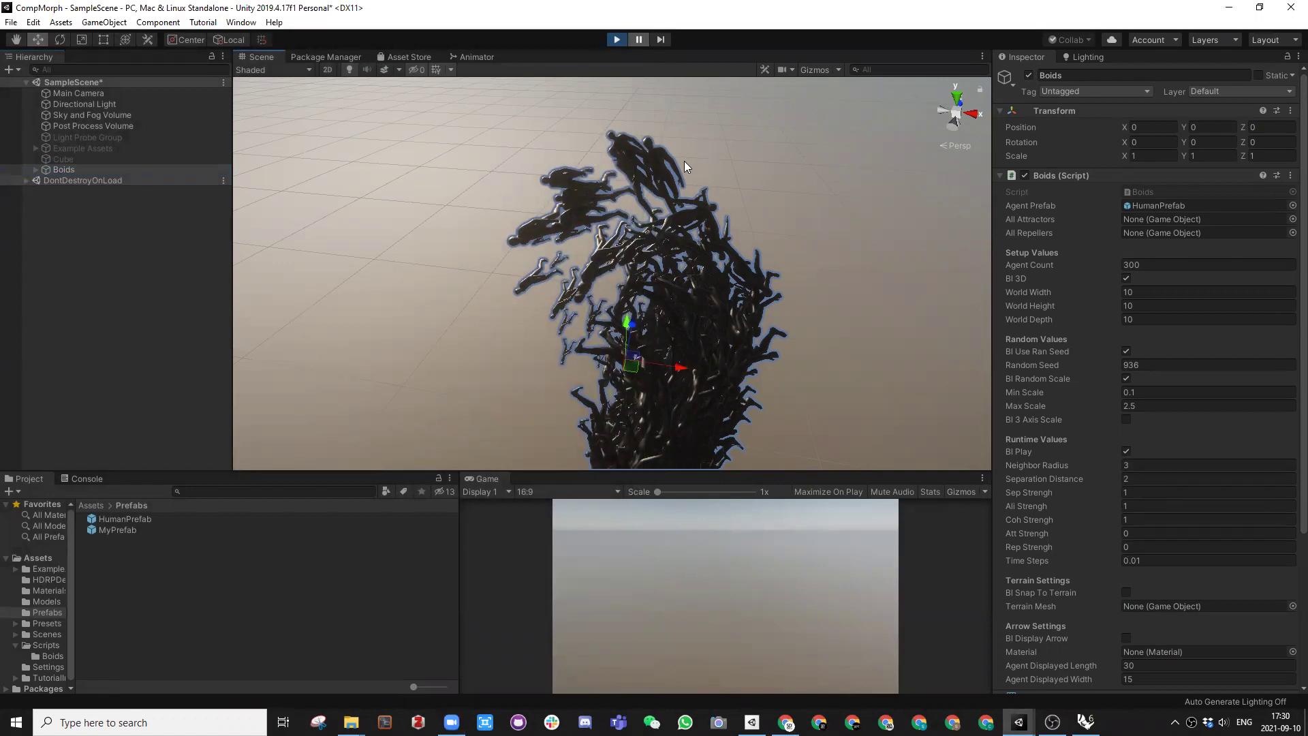
left_click_drag(636, 238, 616, 180, "alt")
scroll(717, 228, "down", 10)
left_click_drag(716, 227, 757, 329, "alt")
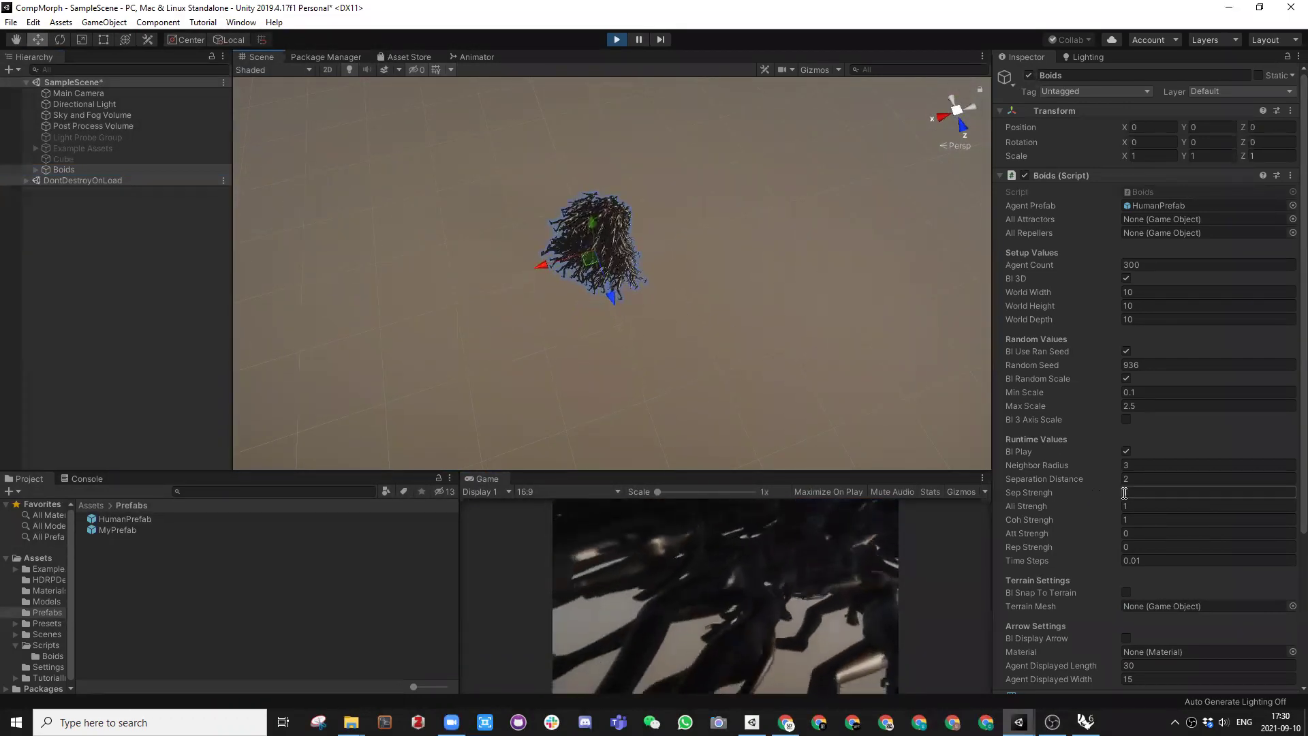
Step: Try the Boids separation strength at 6.29 and then at 1.73, viewing the flock from the side and from above
left_click_drag(1030, 492, 1158, 491)
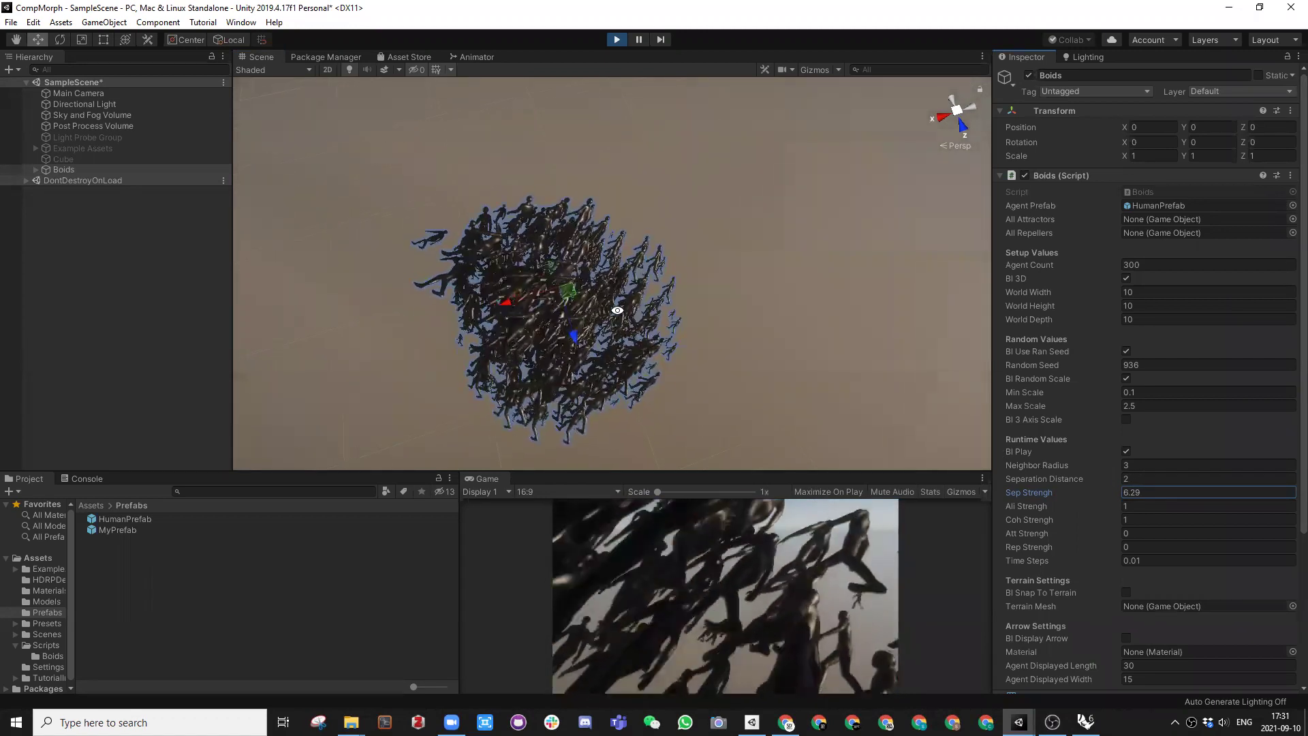
left_click(1034, 496)
left_click_drag(1035, 496, 1004, 493)
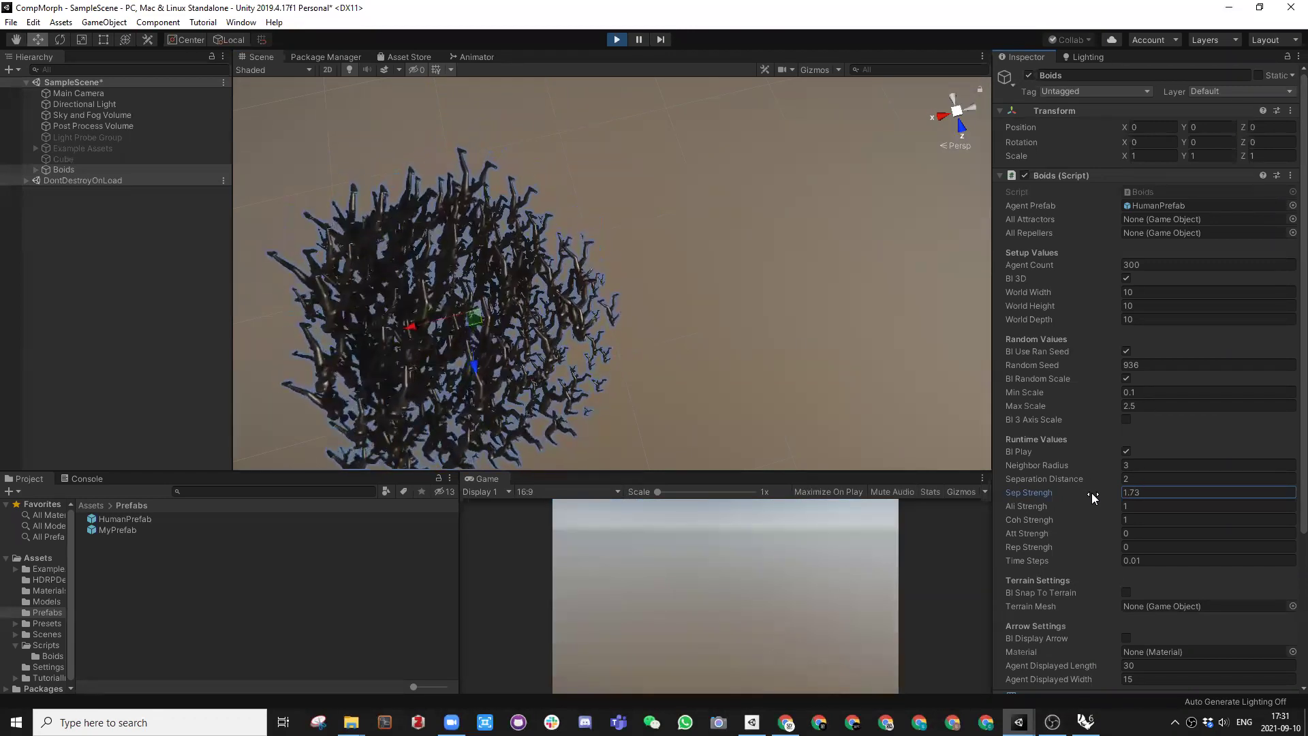
left_click_drag(575, 304, 526, 163, "alt")
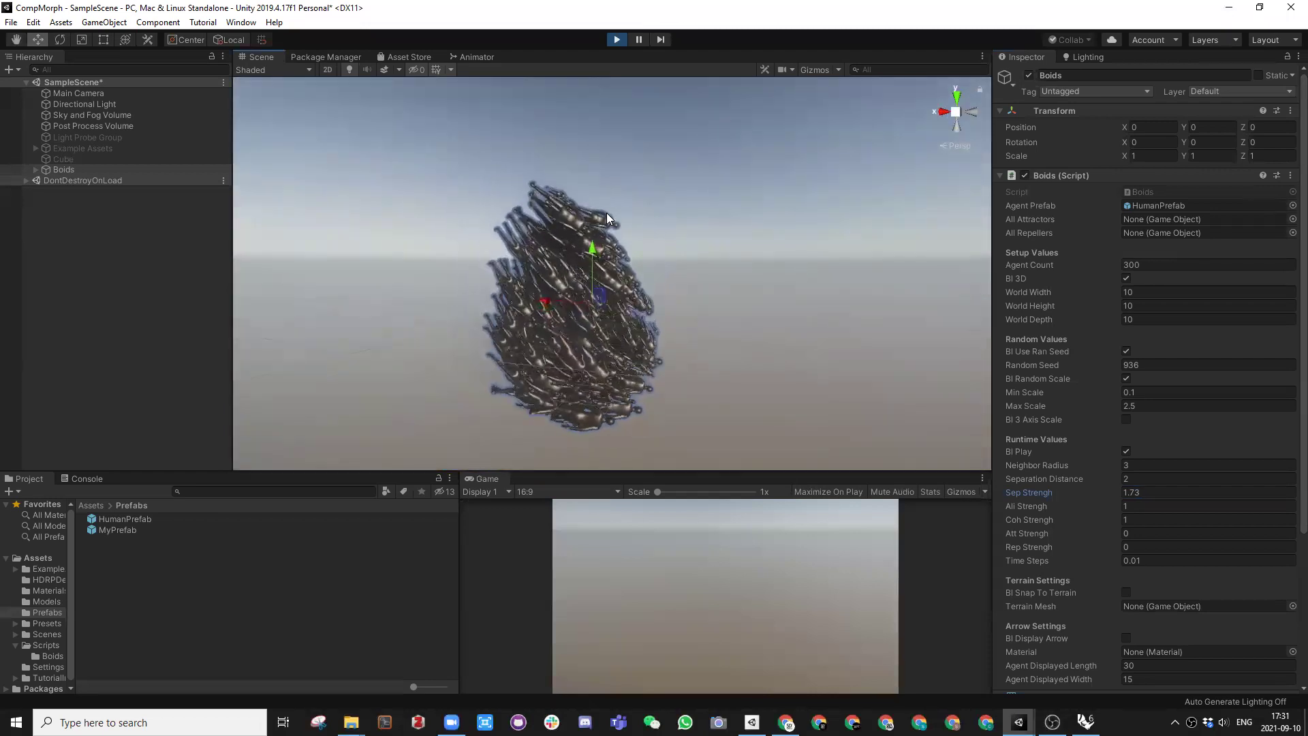
left_click_drag(606, 212, 584, 327, "alt")
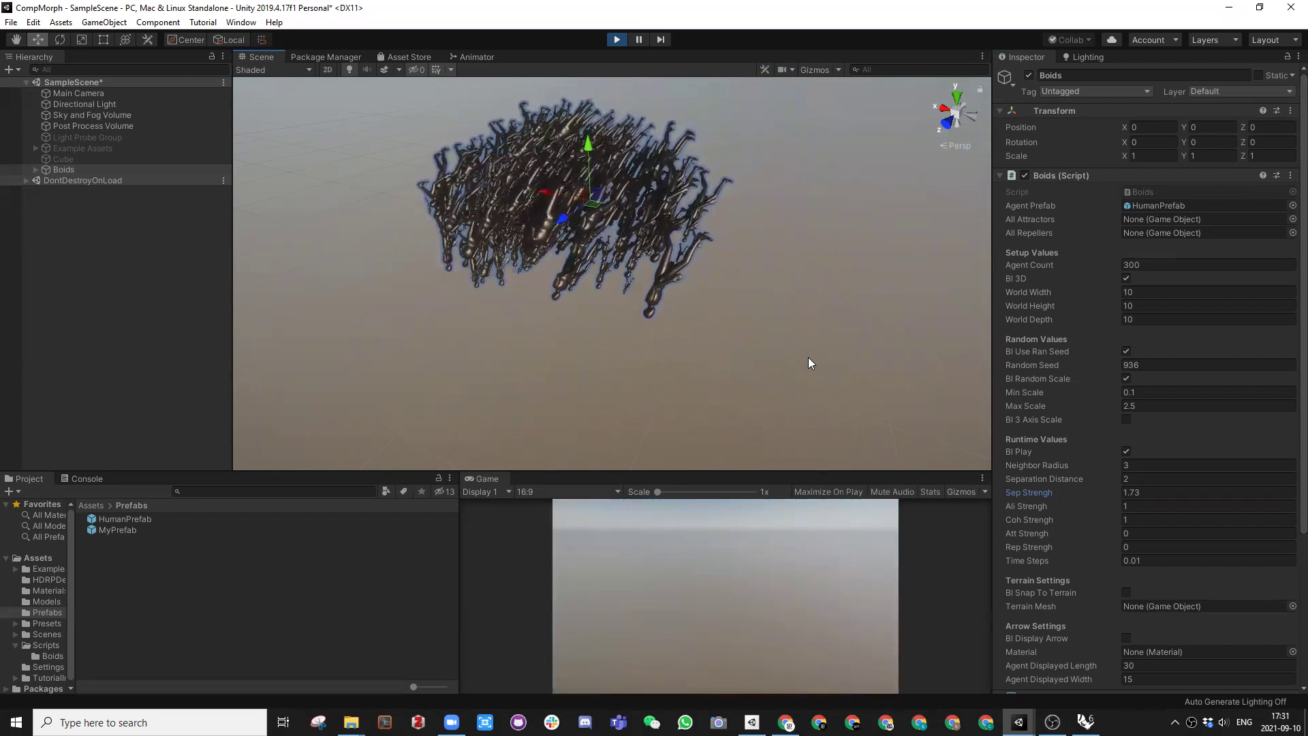
Step: Examine the spacing between the human agents up close, from above and from farther away
scroll(613, 252, "up", 4)
left_click_drag(623, 263, 626, 301, "alt")
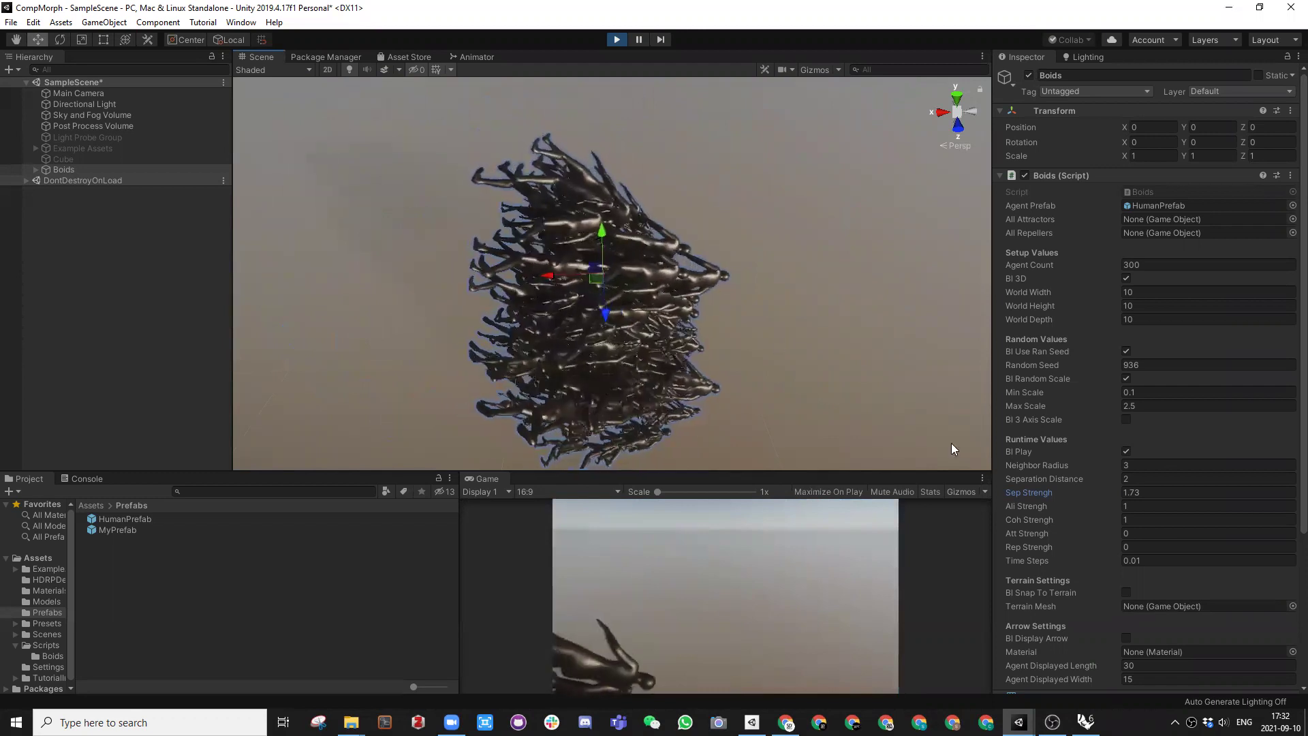
left_click_drag(722, 229, 809, 282, "alt")
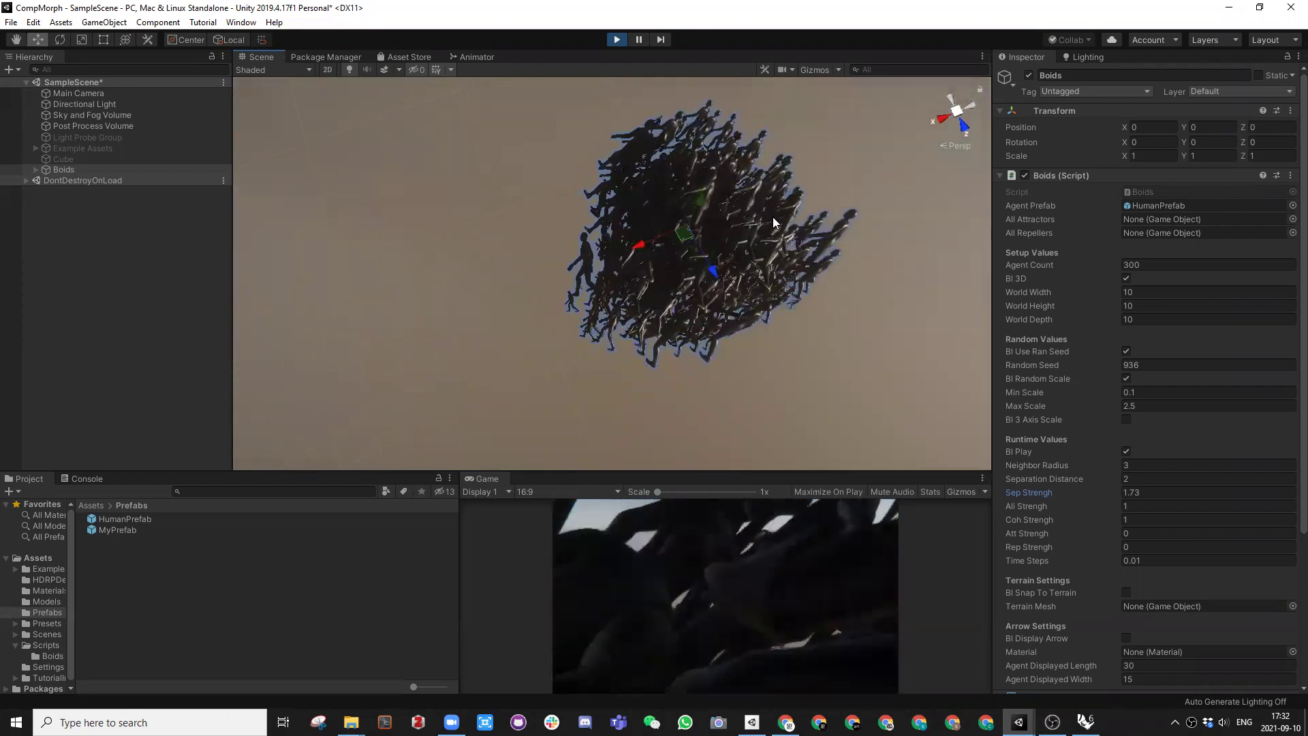
left_click(1129, 478)
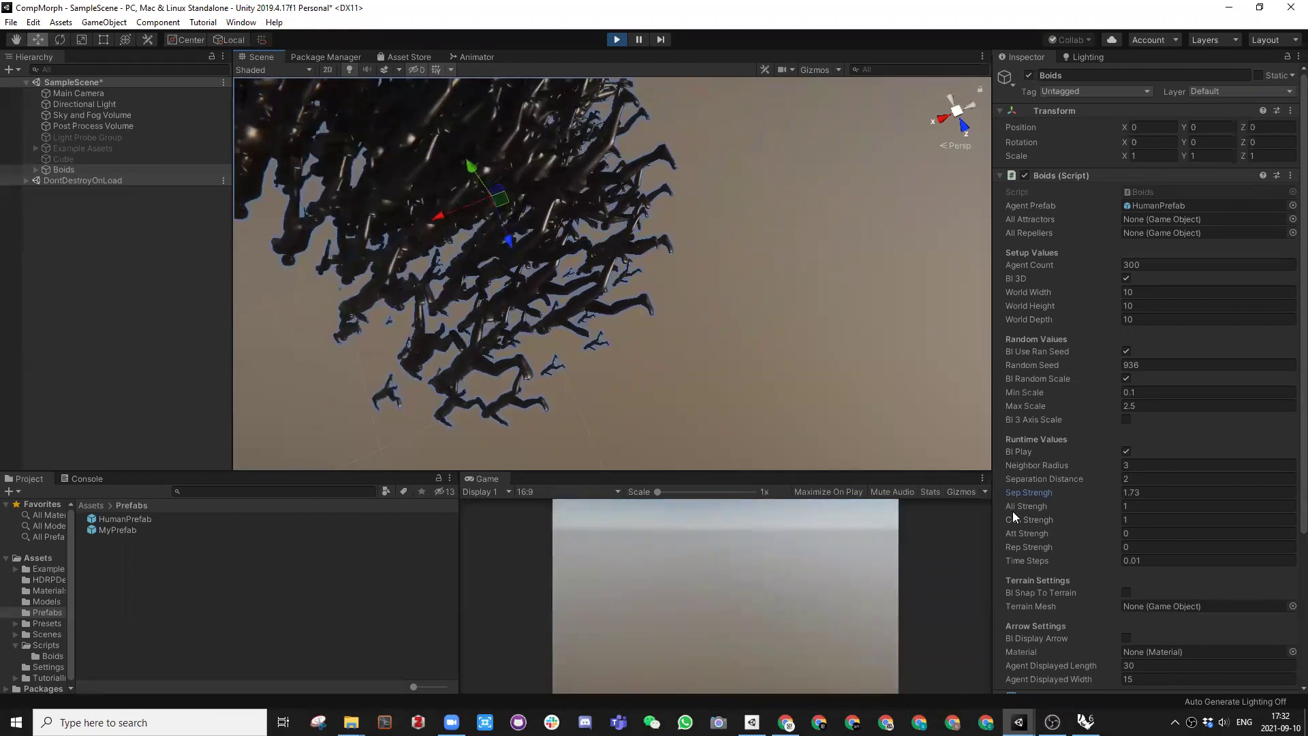
scroll(751, 352, "down", 5)
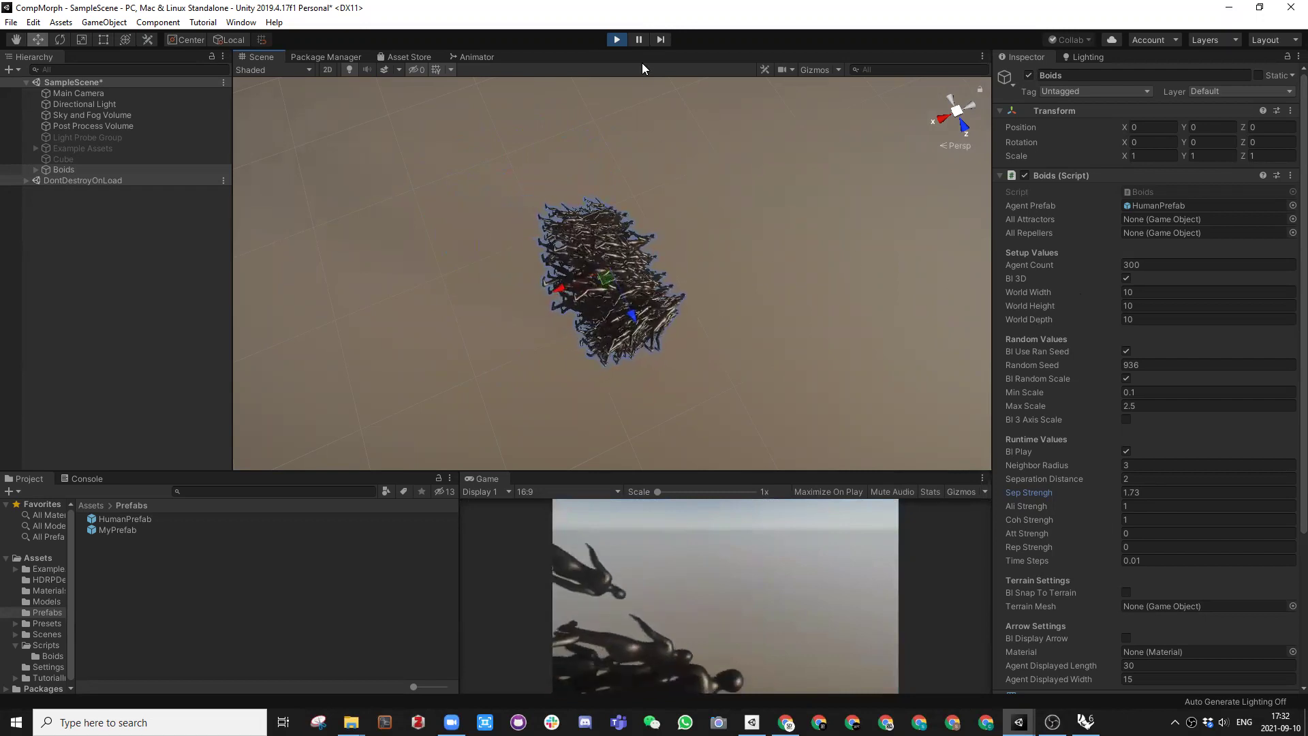
Step: Restart the simulation to reset the runtime values and turn on Bl Play for the Boids script
left_click(616, 40)
left_click(616, 39)
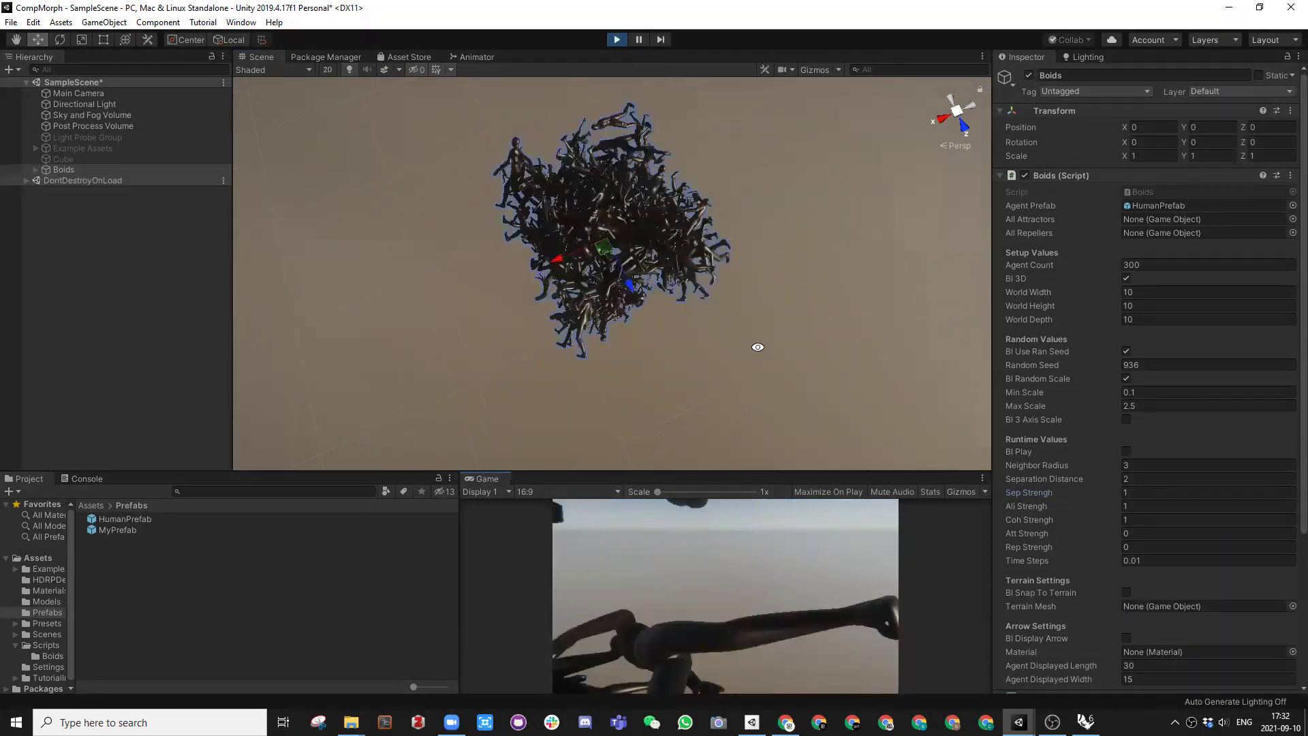
left_click_drag(757, 346, 768, 259, "alt")
left_click(1126, 452)
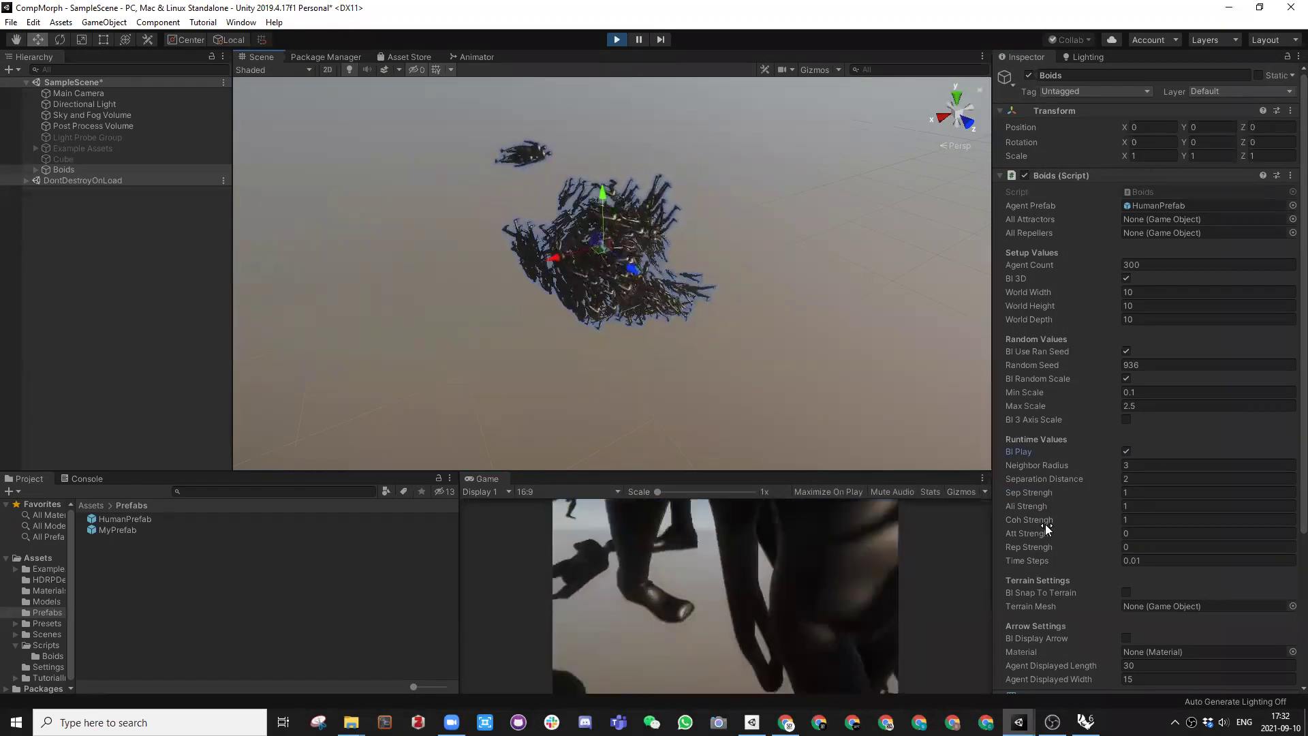
Step: Try a cohesion strength of 7.6 on the Boids script and examine the flock's clustering from several angles
left_click_drag(1034, 520, 1190, 530)
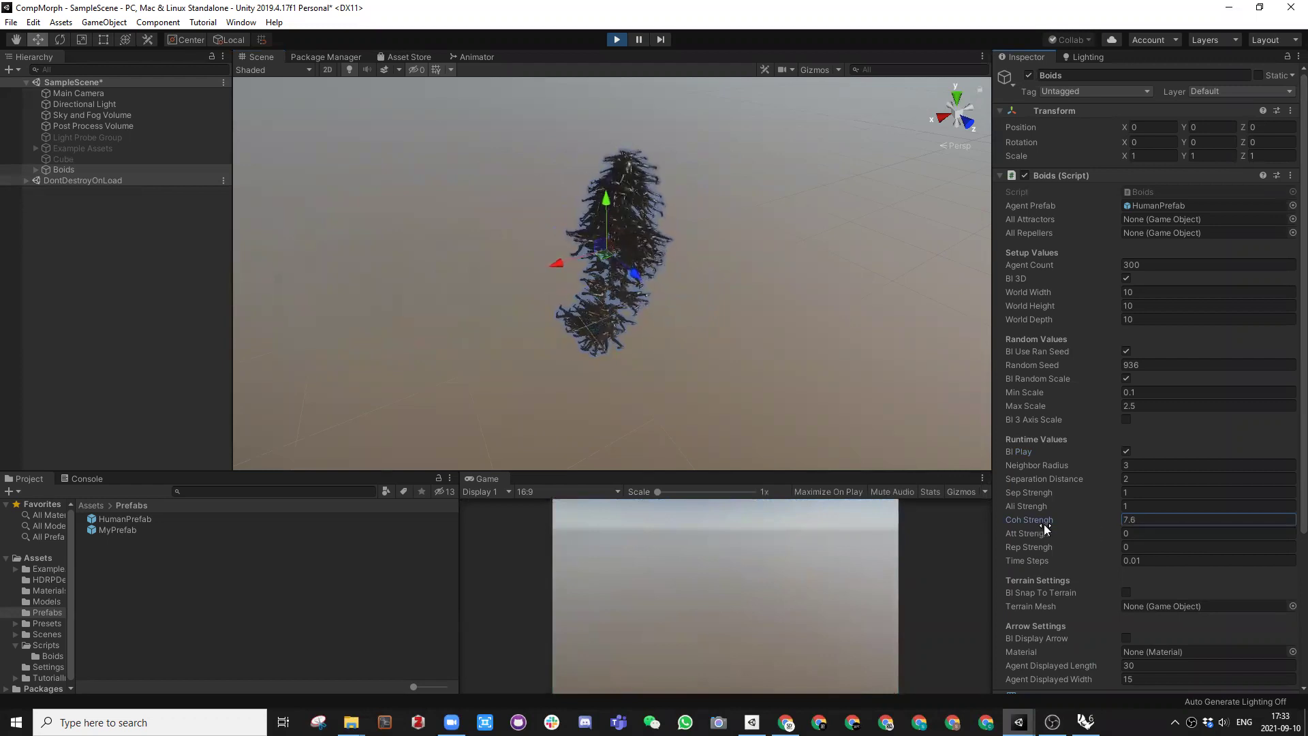
mouse_move(709, 284)
middle_mouse_down()
mouse_move(744, 272)
mouse_move(728, 275)
middle_mouse_up()
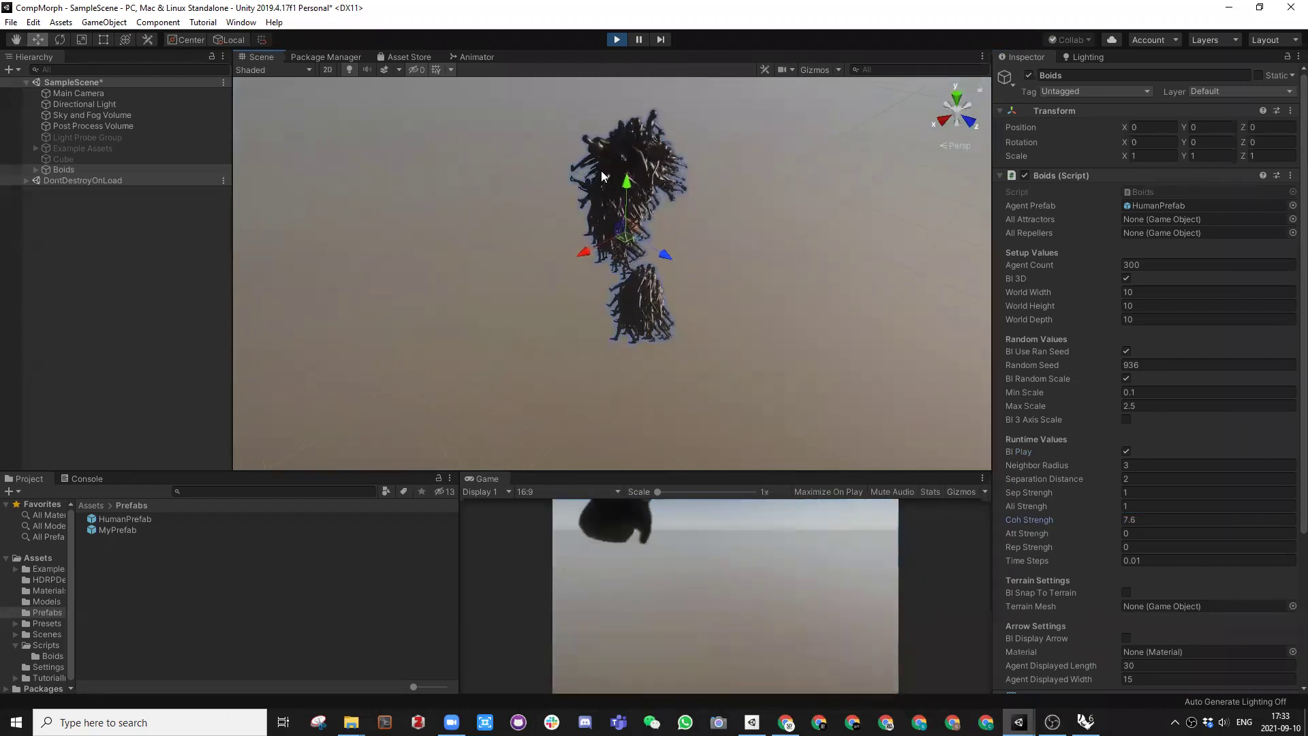
middle_click_drag(685, 239, 689, 257)
left_click_drag(696, 267, 535, 231, "alt")
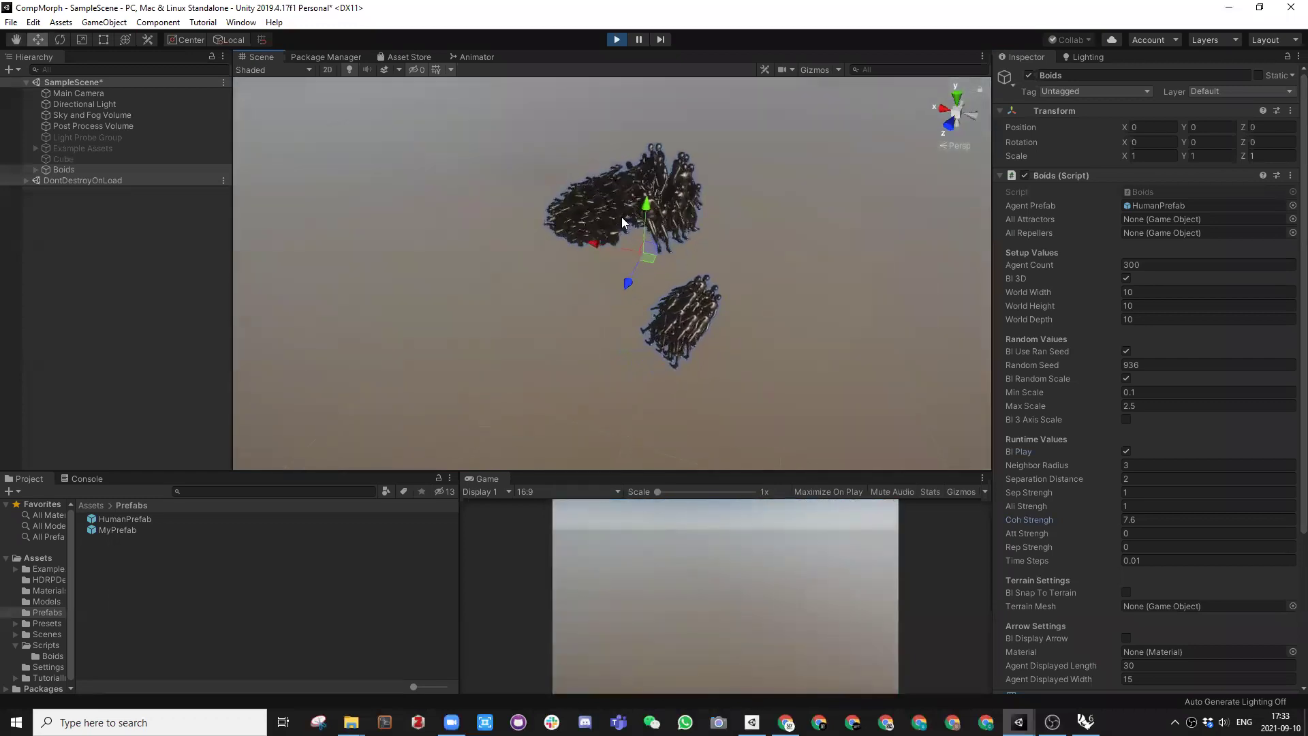
left_click_drag(726, 315, 751, 245, "alt")
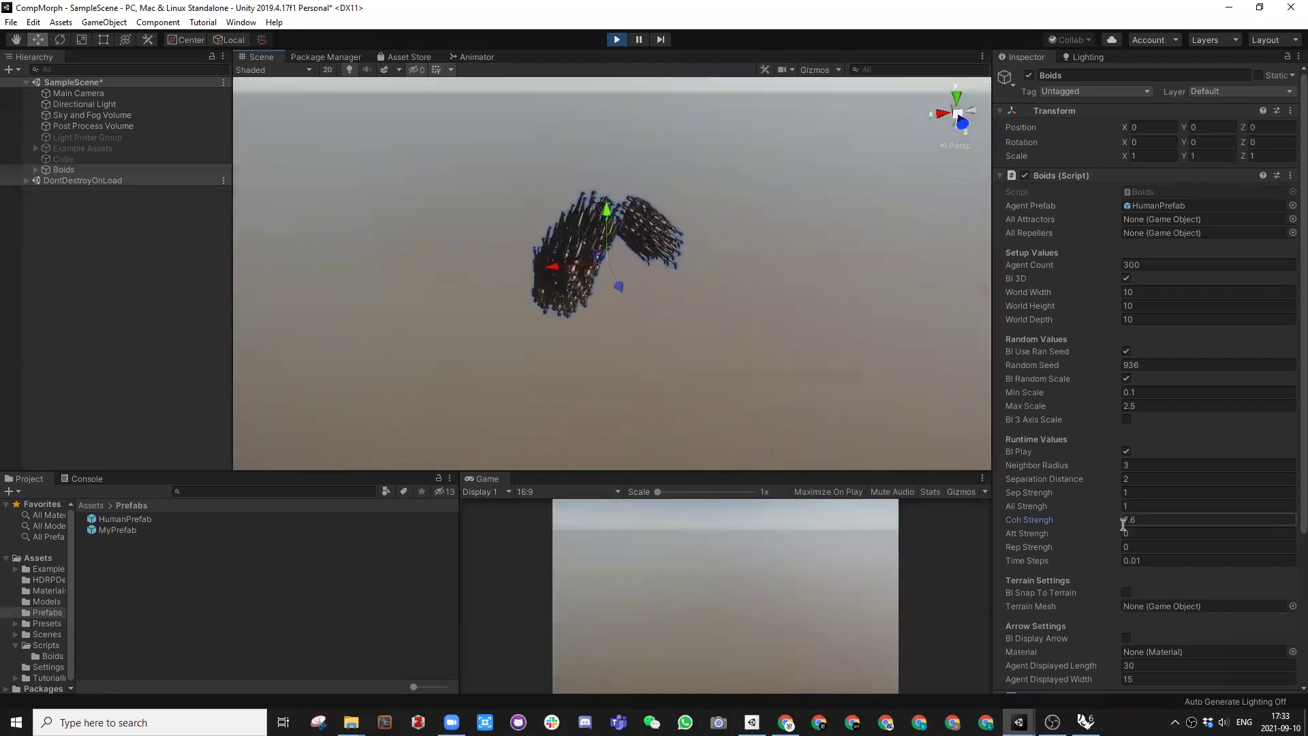
Step: Try a cohesion strength of -0.68 and then 2.46, viewing the flock from farther away and around its sides
left_click_drag(1007, 518, 852, 518)
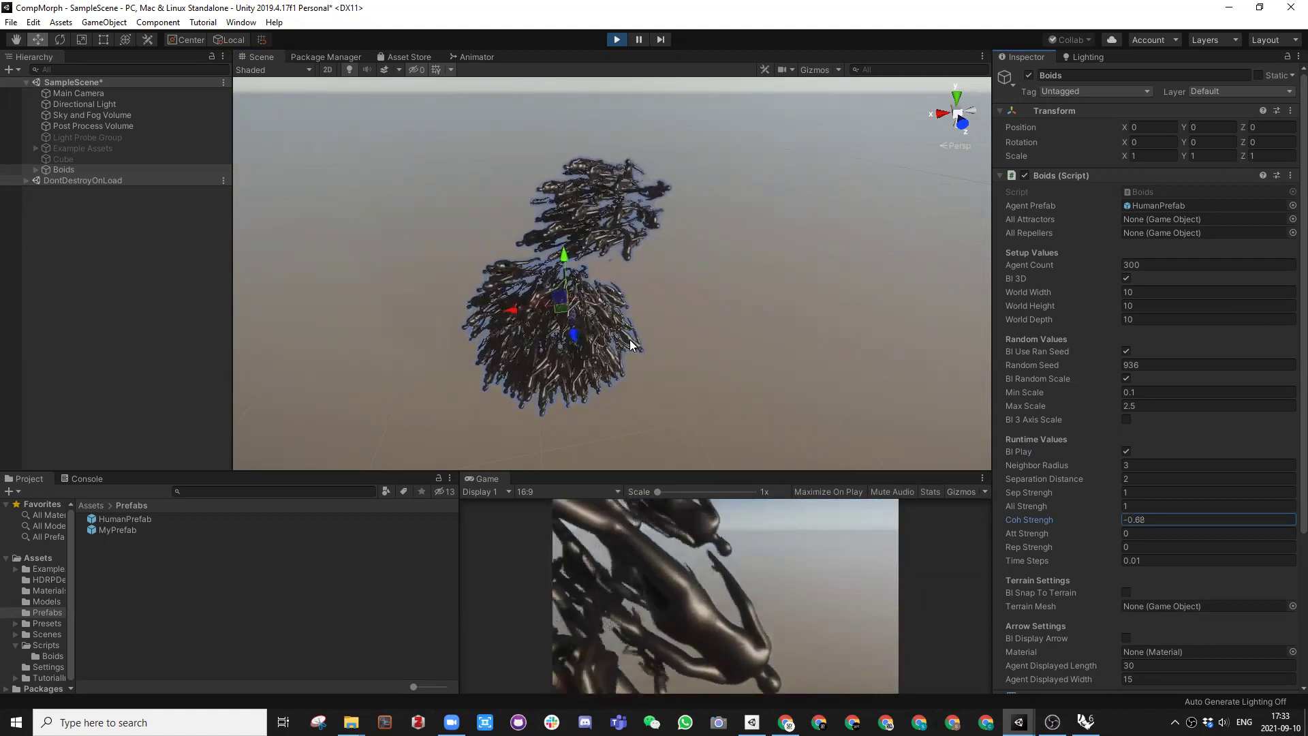
left_click_drag(1028, 521, 1053, 518)
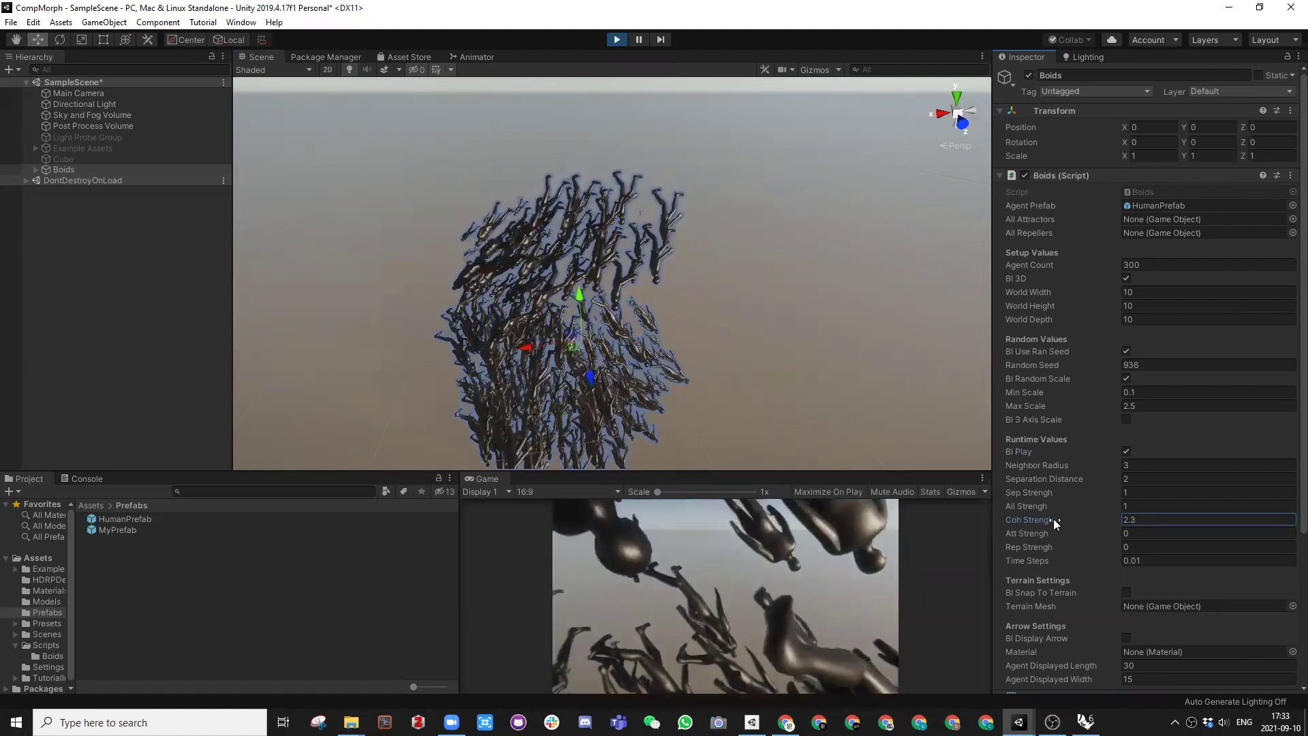
scroll(677, 241, "down", 5)
left_click_drag(671, 266, 776, 237, "alt")
middle_click_drag(698, 287, 715, 233)
left_click_drag(774, 277, 470, 321, "alt")
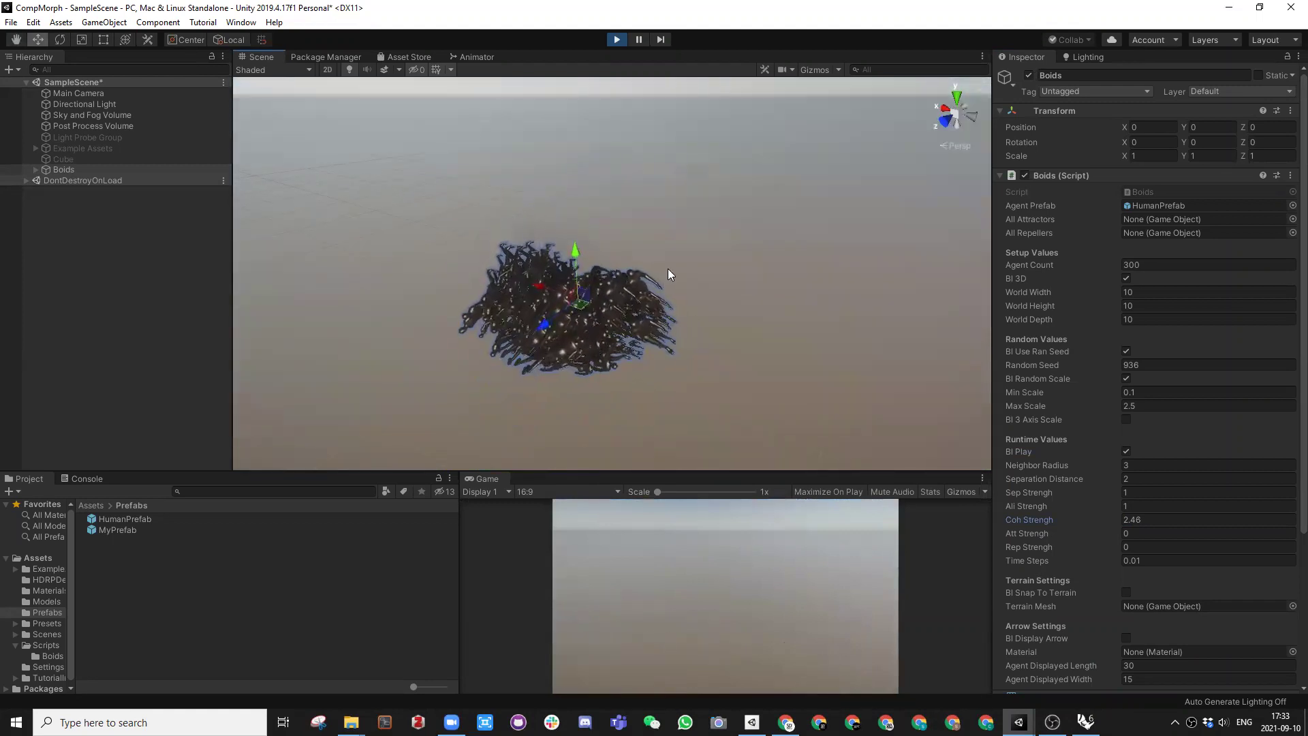
left_click_drag(701, 336, 858, 303, "alt")
Step: Reduce the cohesion strength to 0.86 and examine the flock from above and from the side
left_click_drag(1035, 520, 1002, 526)
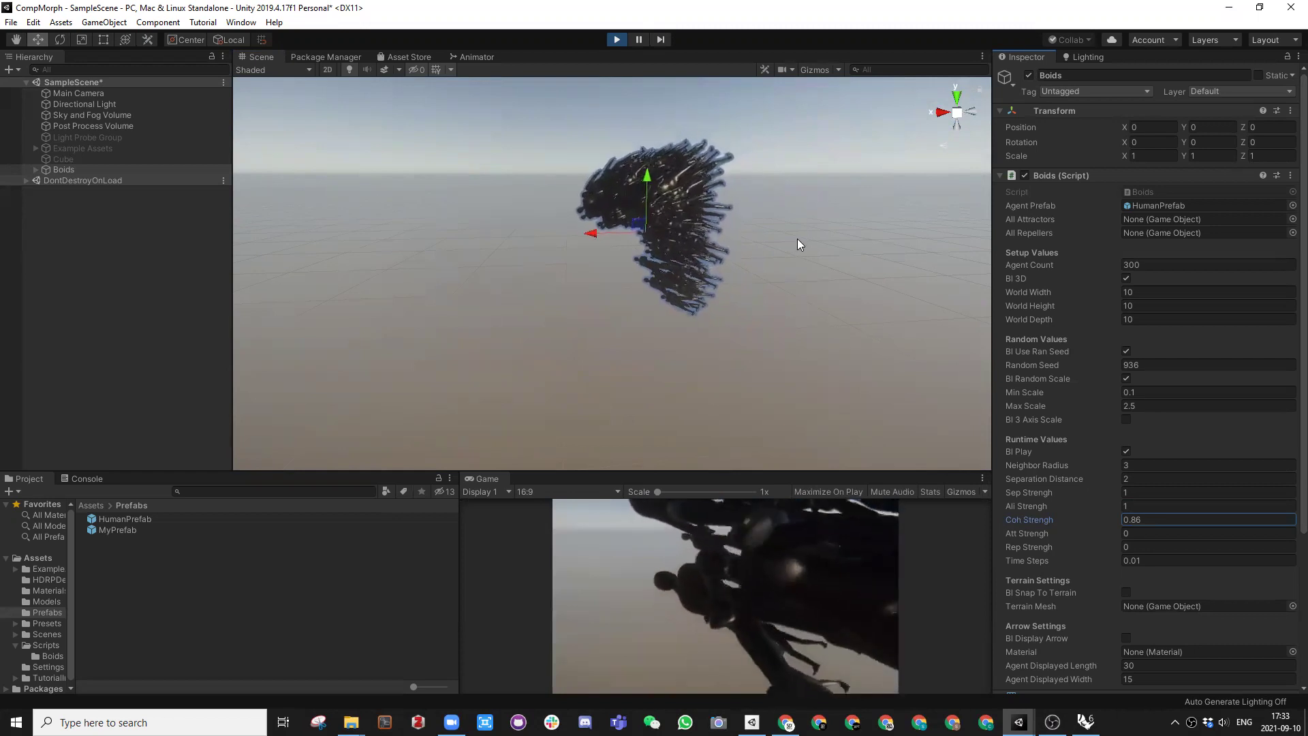
left_click_drag(797, 237, 704, 289, "alt")
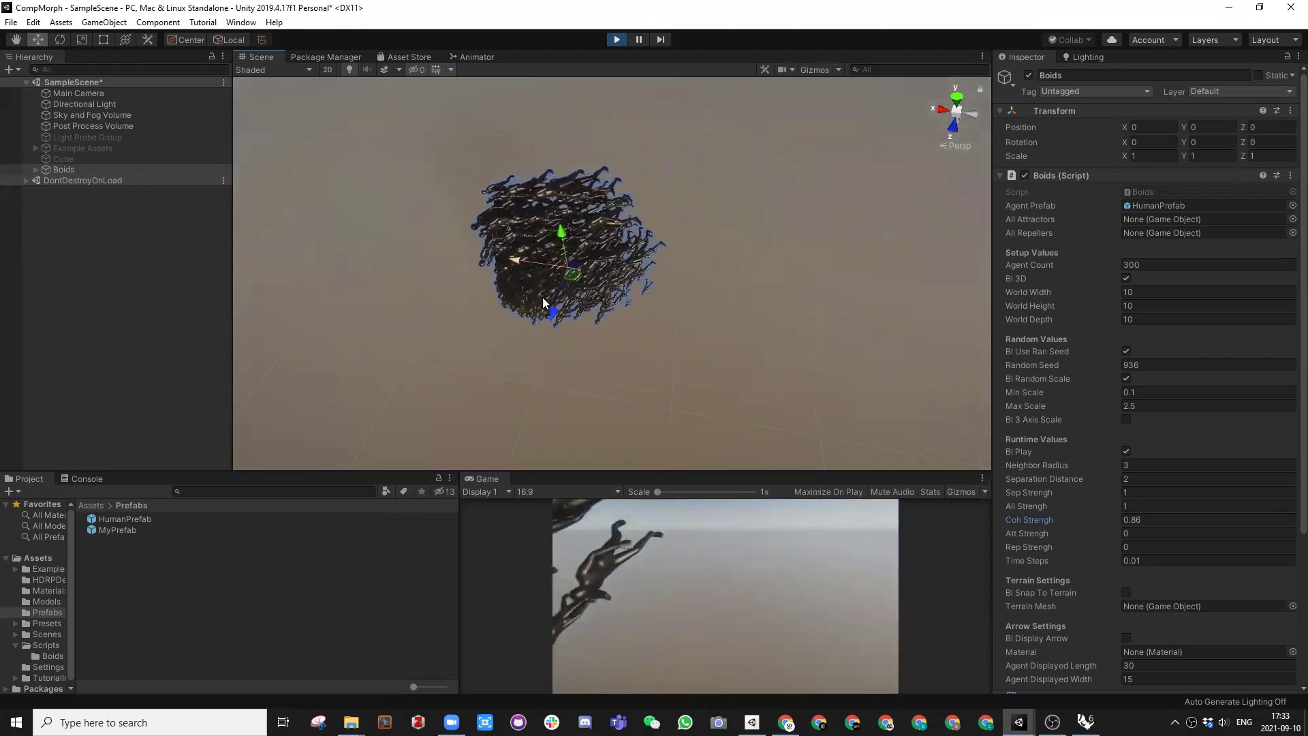
scroll(696, 272, "up", 2)
left_click_drag(696, 272, 751, 188, "alt")
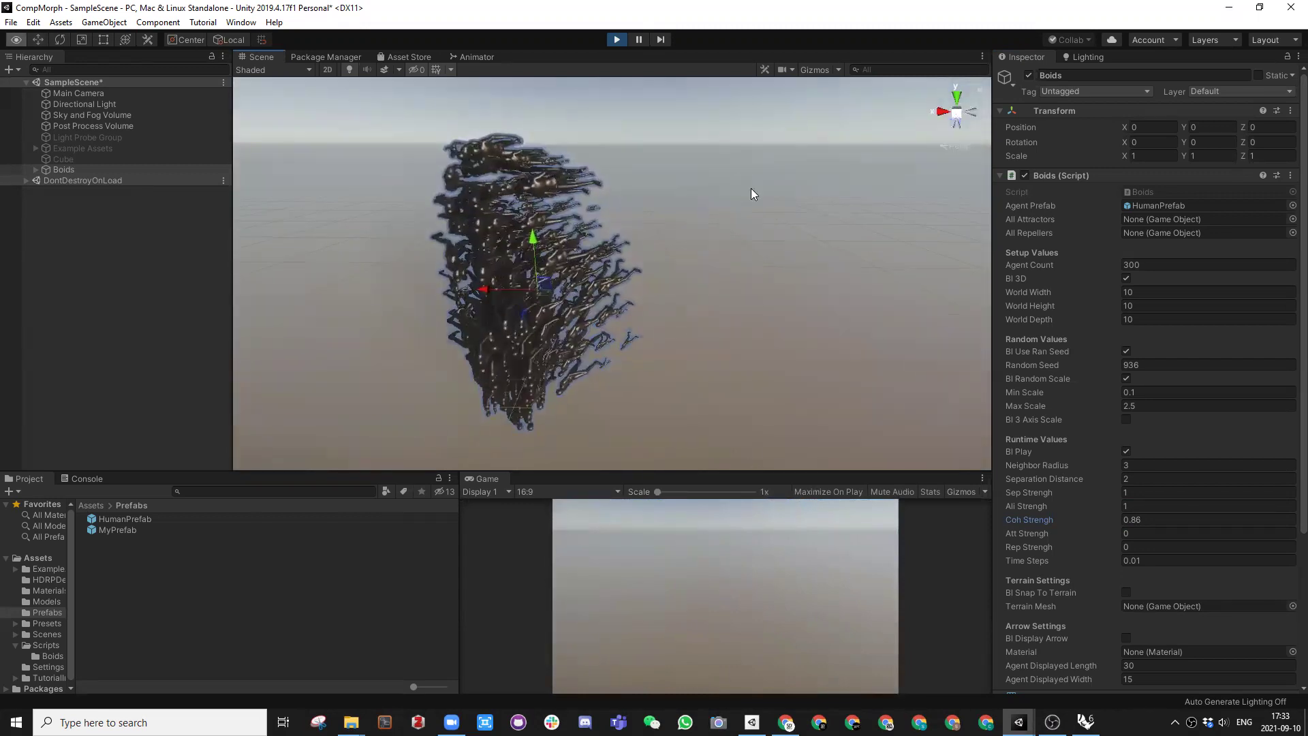
Step: Try an alignment strength of 6.94 and examine the agents' shared heading from different sides
left_click(1028, 505)
left_click_drag(1041, 506, 1104, 507)
left_click_drag(768, 328, 494, 311, "alt")
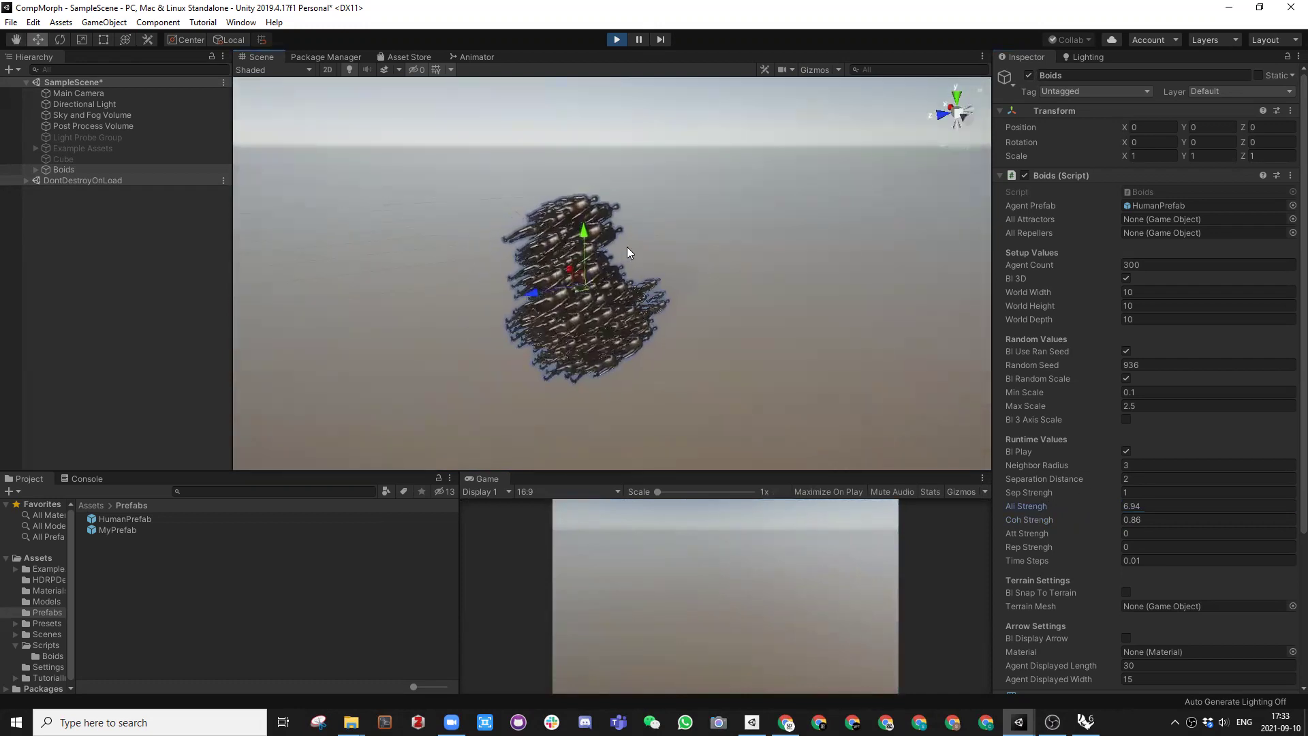
left_click_drag(524, 269, 733, 282, "alt")
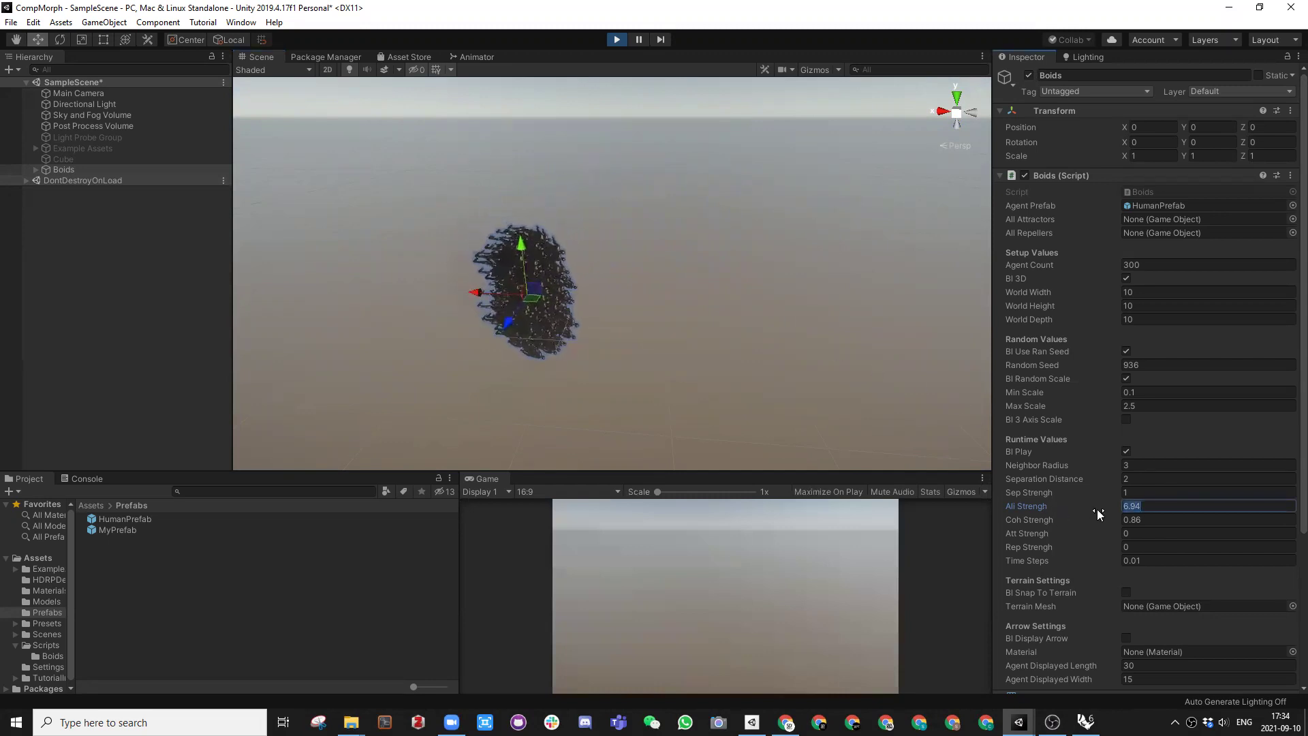
Step: Try a negative alignment strength of -2.77 and examine the agents' directions up close
type("1.75")
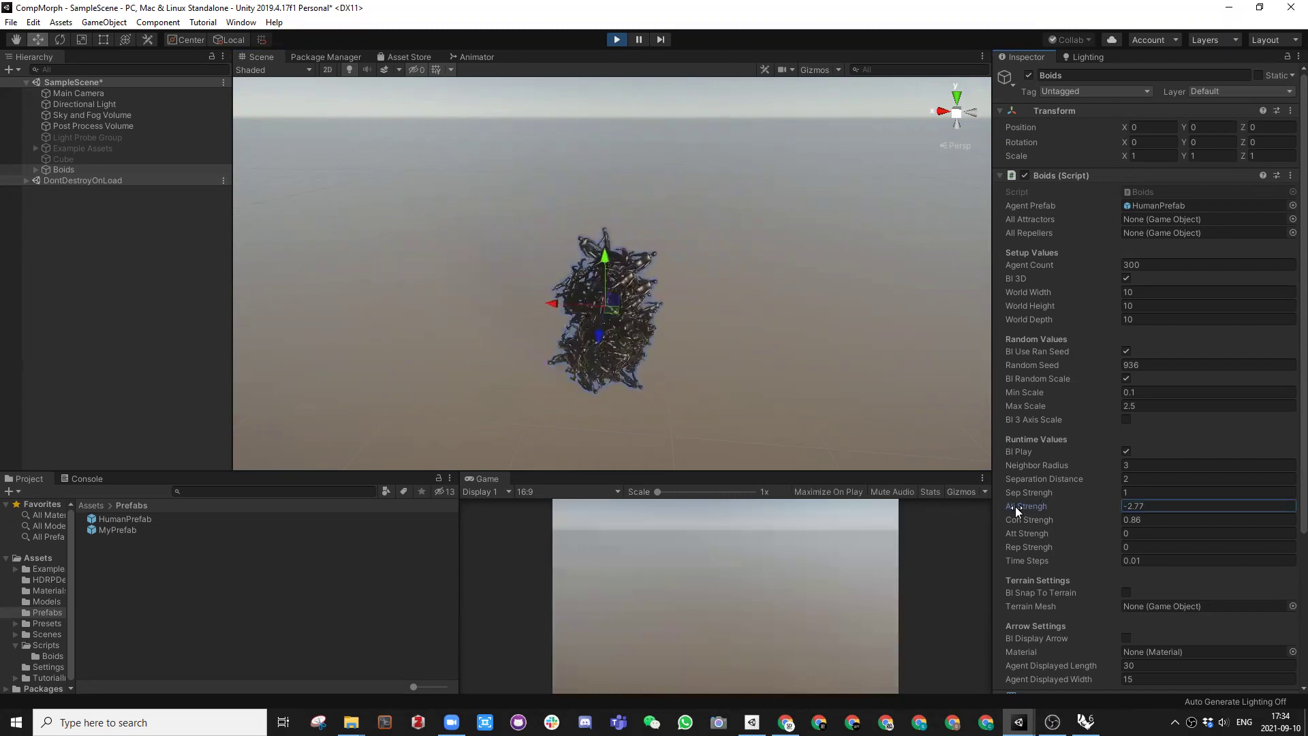
scroll(620, 321, "up", 5)
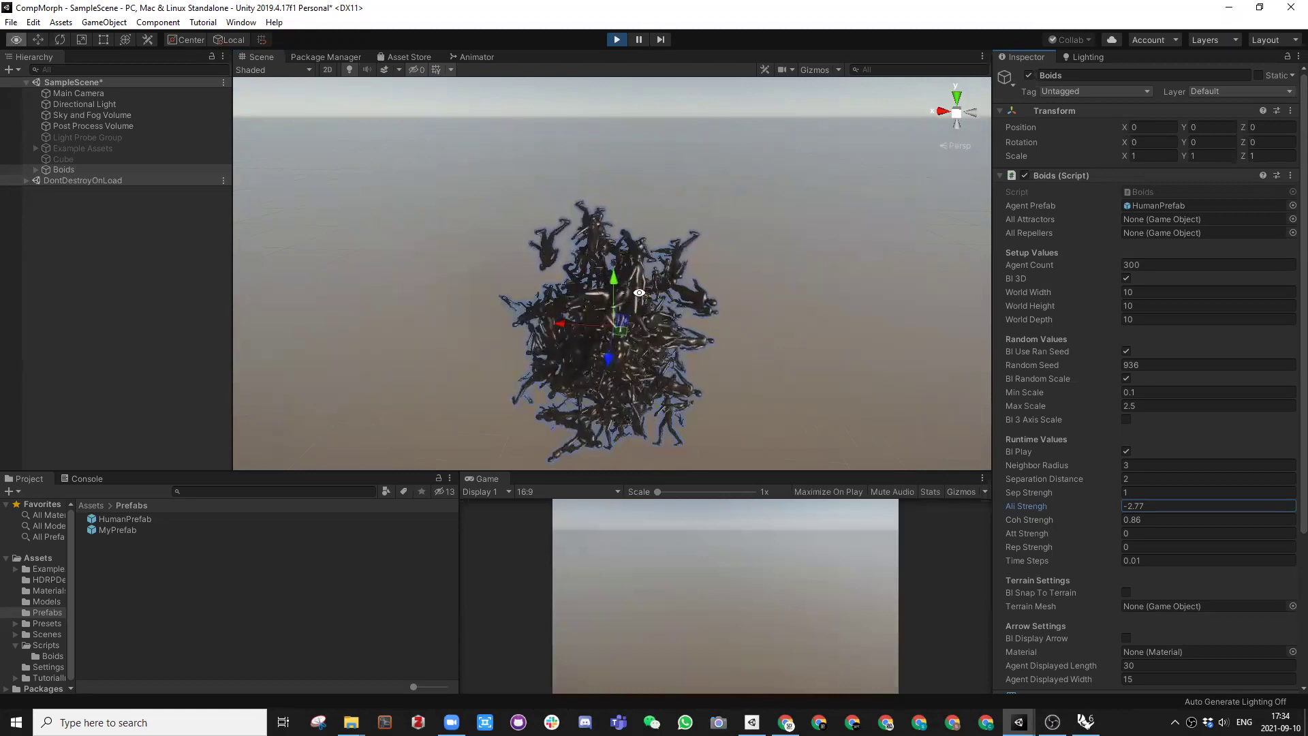
middle_click_drag(635, 294, 645, 229)
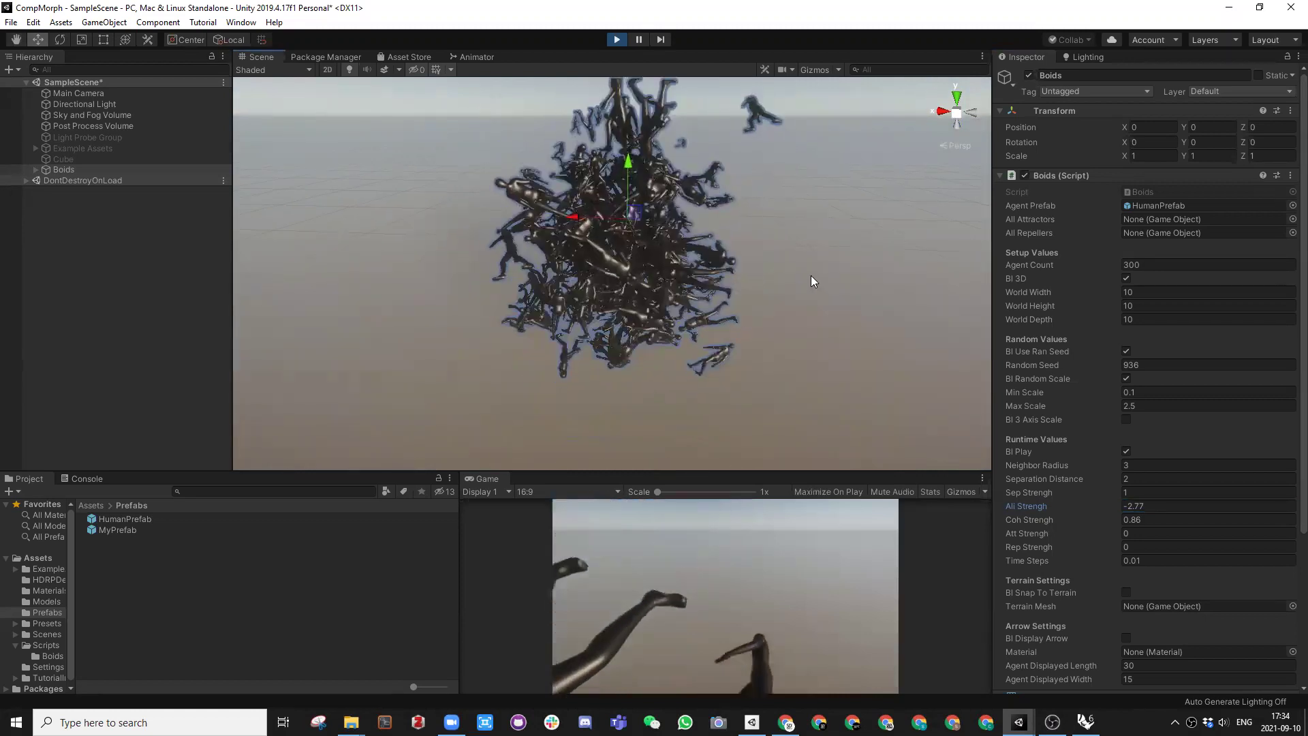
left_click_drag(783, 263, 579, 218, "alt")
left_click_drag(814, 355, 857, 373, "alt")
Step: Bring the alignment strength back up to 1.38 and examine the flock from the side and from above
left_click_drag(1033, 506, 1069, 503)
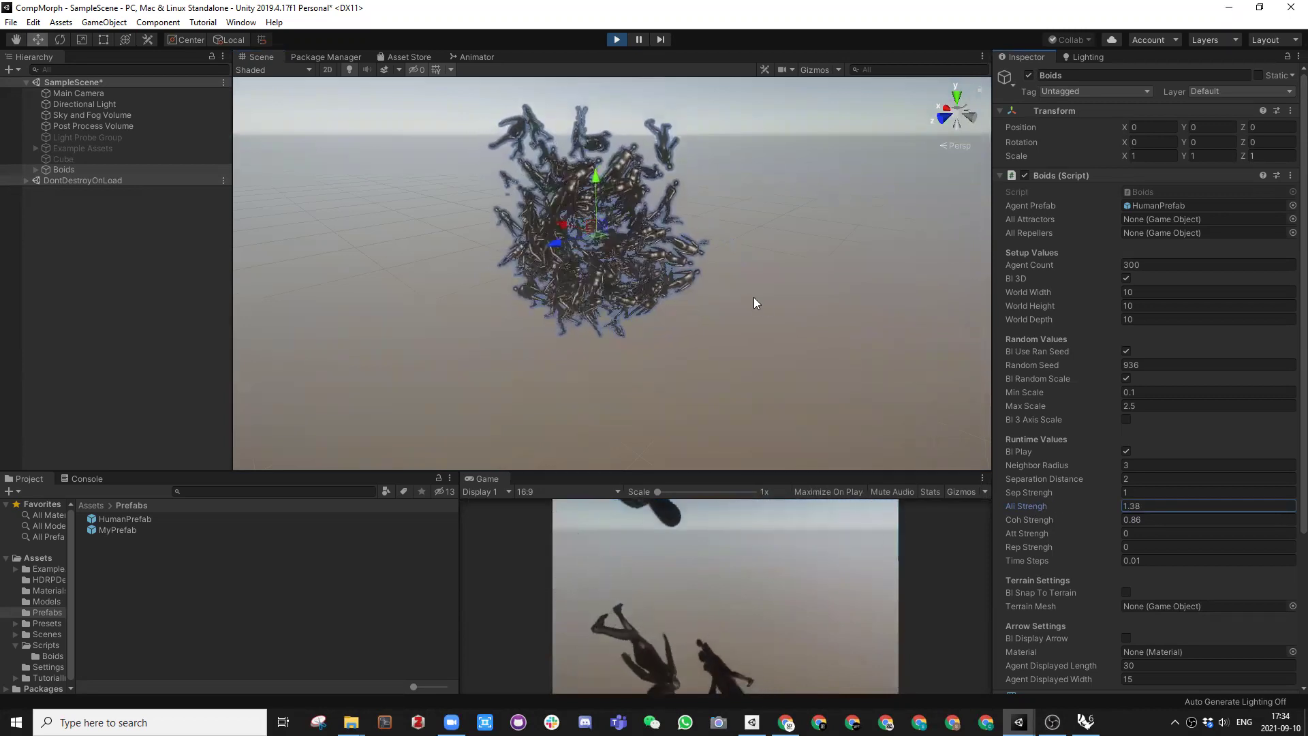
left_click_drag(727, 283, 797, 274, "alt")
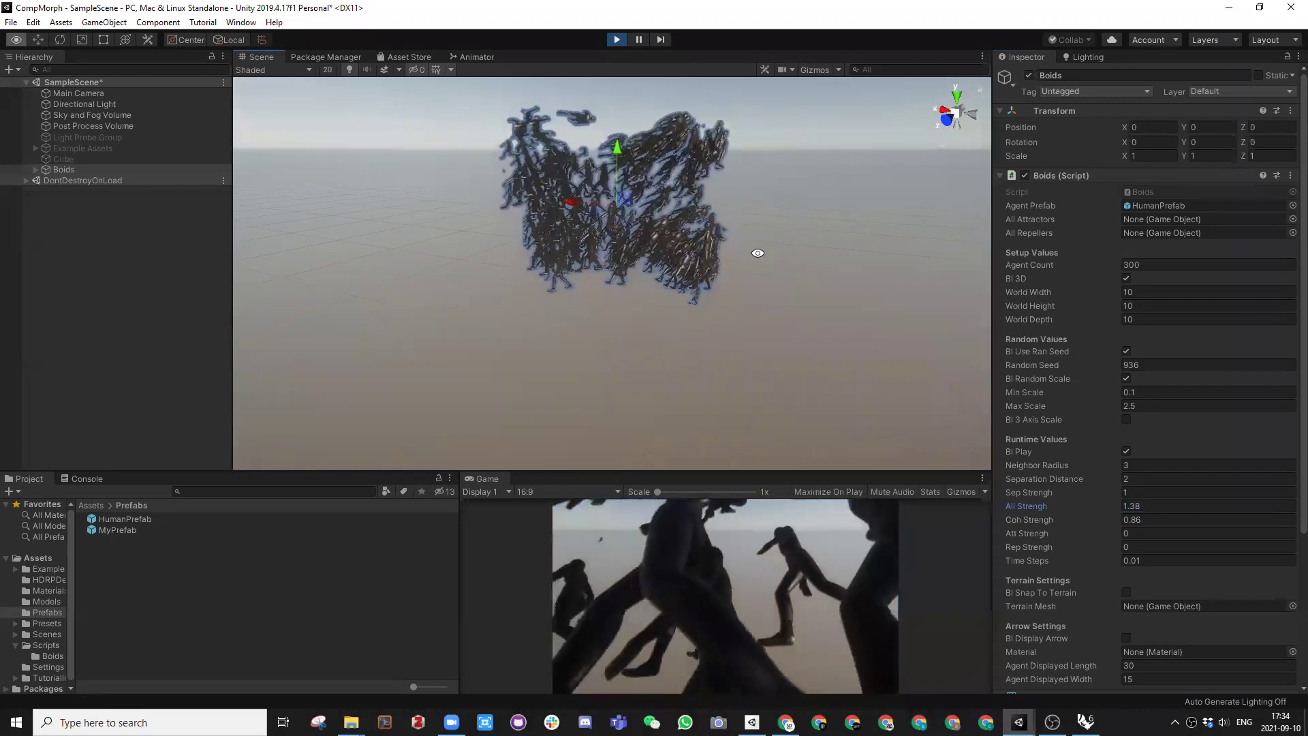
left_click_drag(613, 259, 653, 404, "alt")
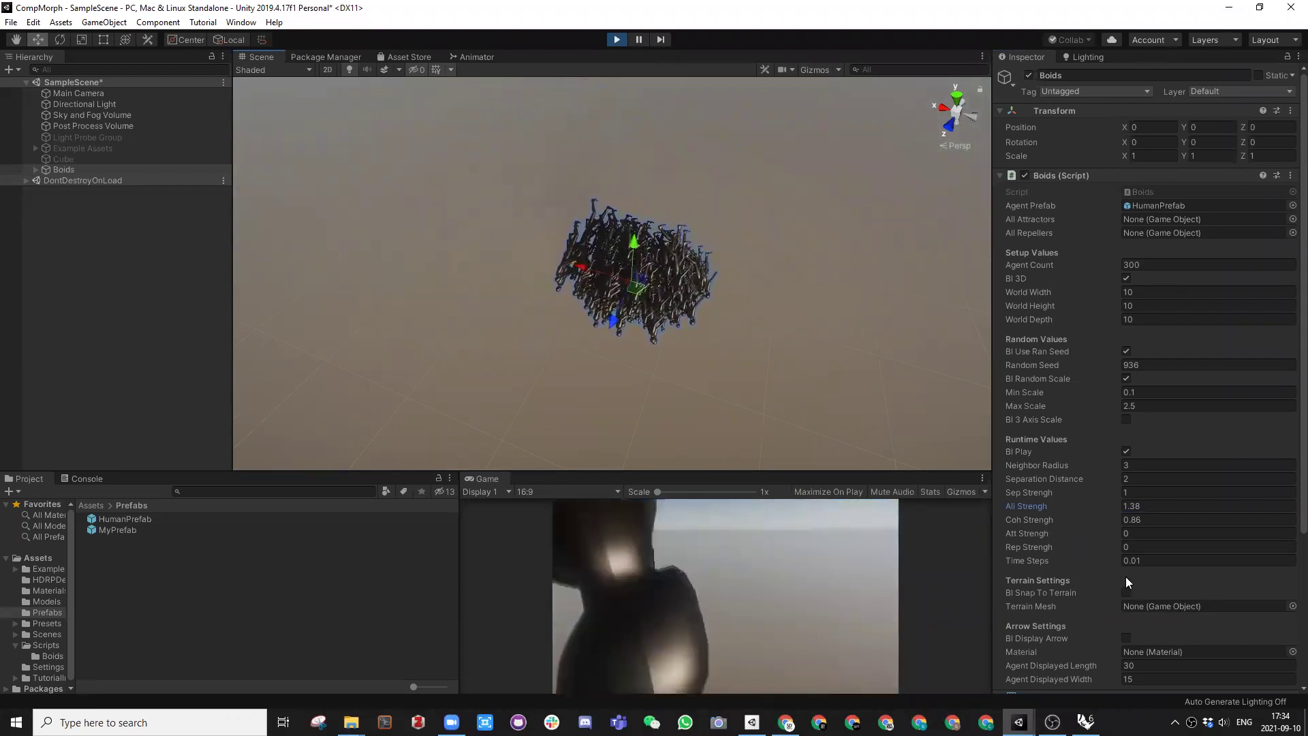
scroll(1104, 566, "down", 5)
scroll(1105, 557, "up", 3)
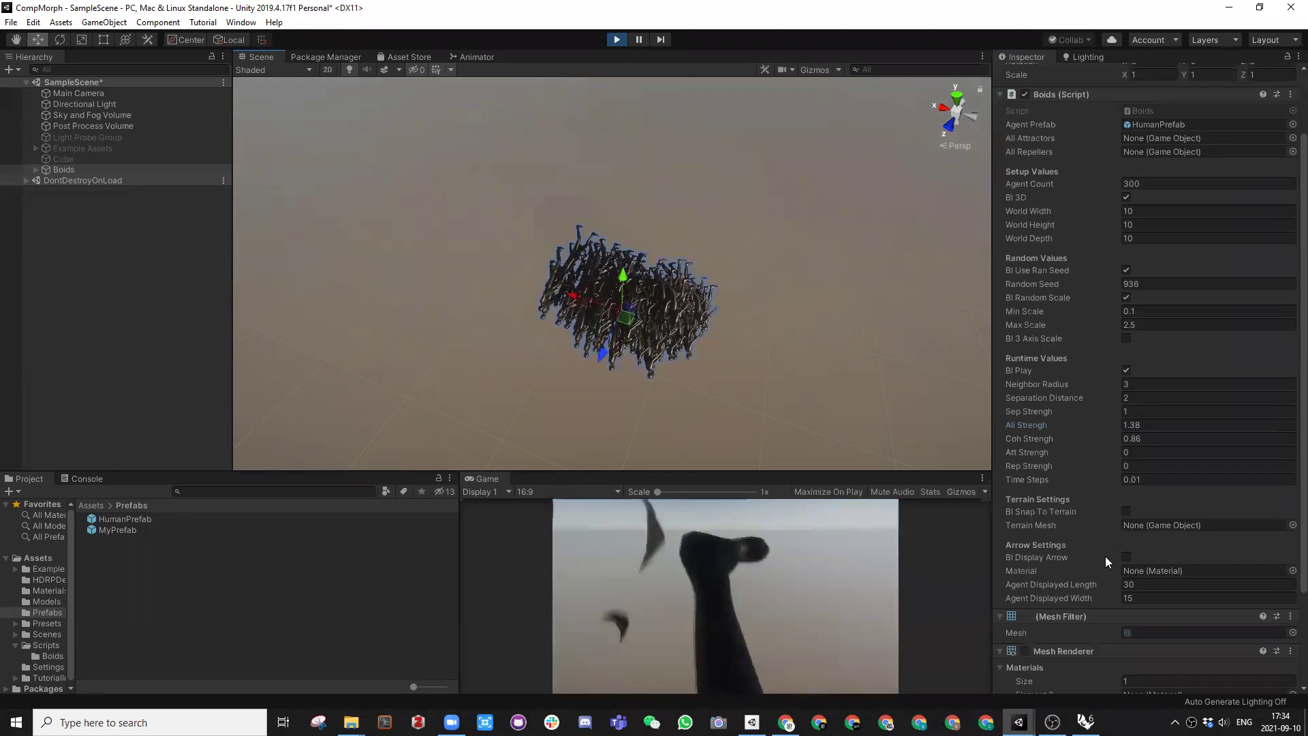
Step: Stop and restart the simulation to restore the saved Boids values, and enable Bl Play again
left_click(617, 39)
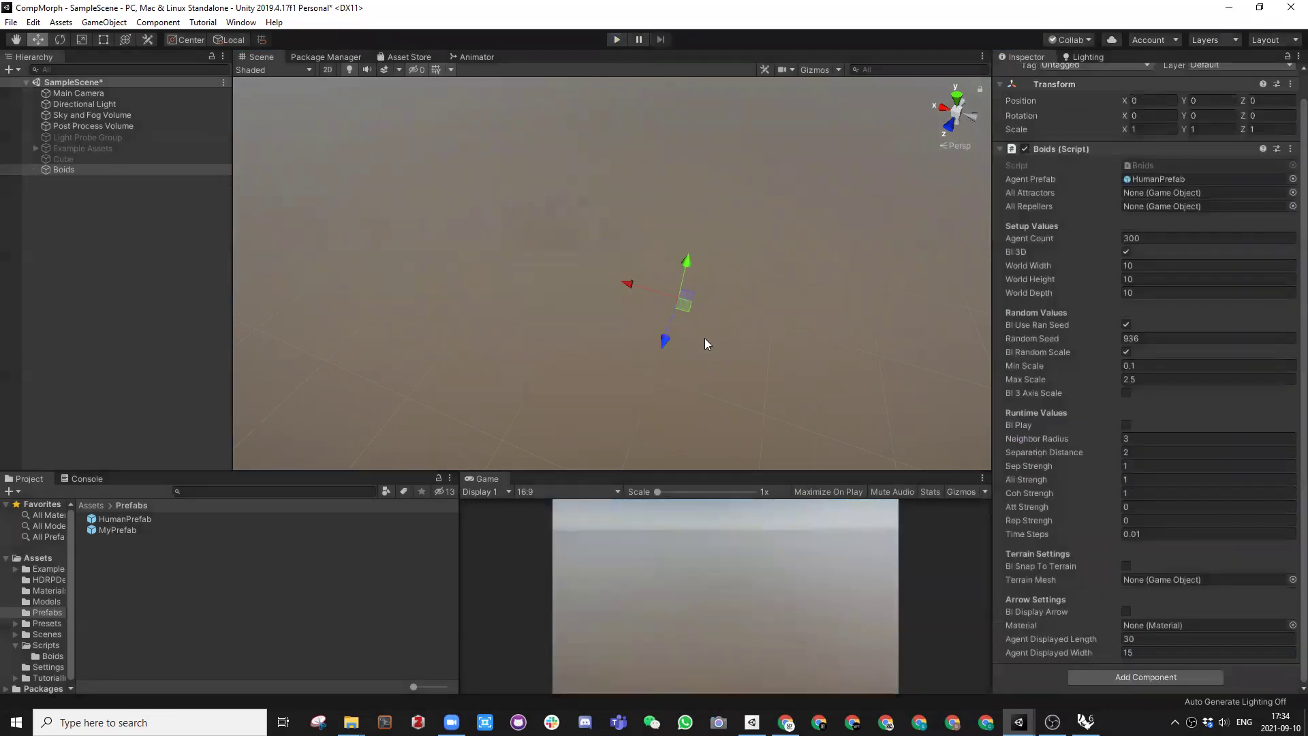
scroll(701, 323, "down", 3)
middle_click_drag(759, 270, 731, 301)
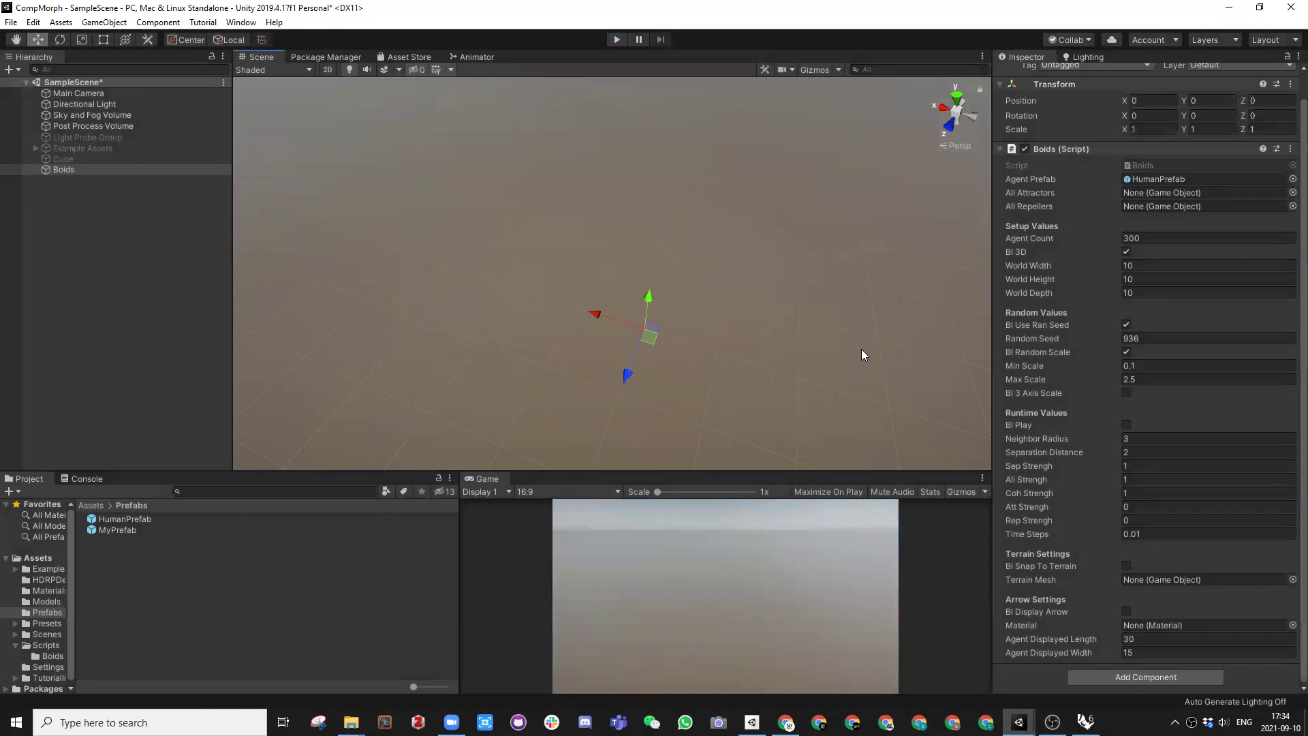
left_click(618, 39)
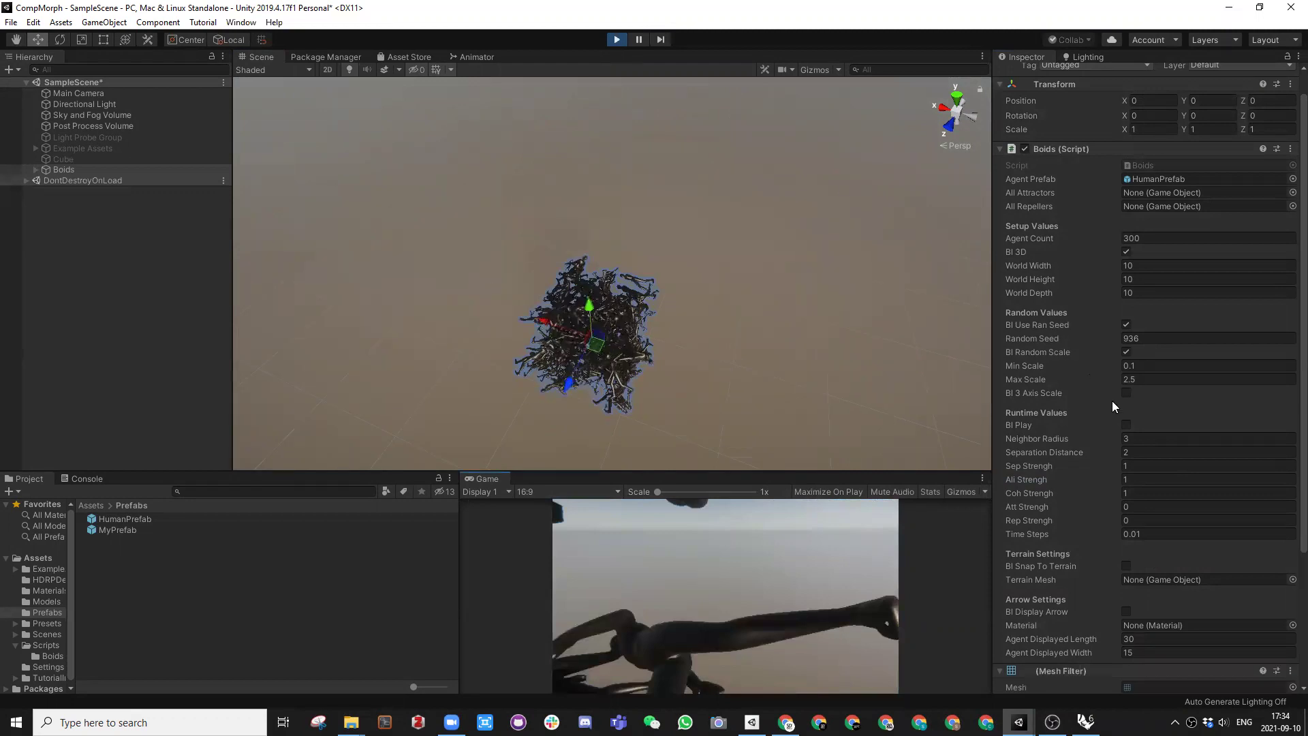
left_click(1126, 425)
Step: Examine the restarted flock from several angles and deselect the Boids object to view the agents without selection outlines
left_click_drag(721, 274, 580, 155, "alt")
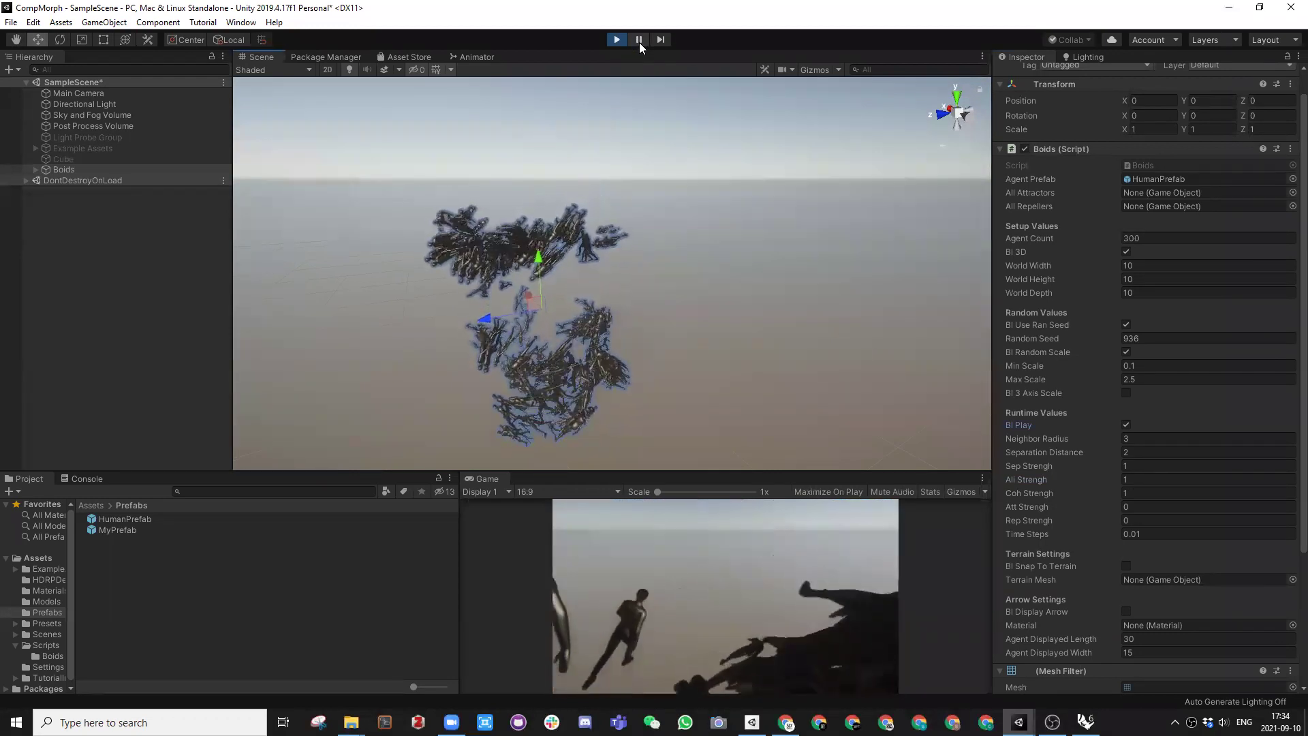
left_click_drag(634, 202, 763, 272, "alt")
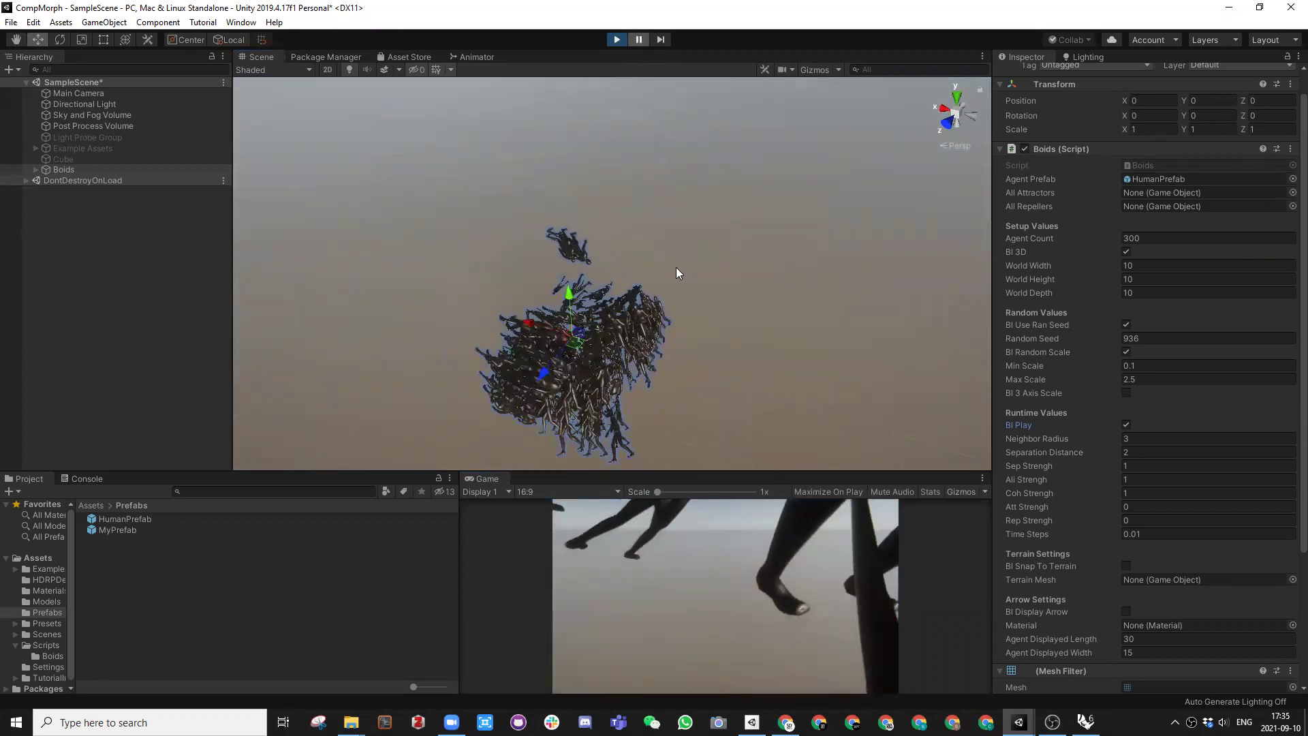
left_click_drag(741, 184, 520, 250, "alt")
left_click(815, 243)
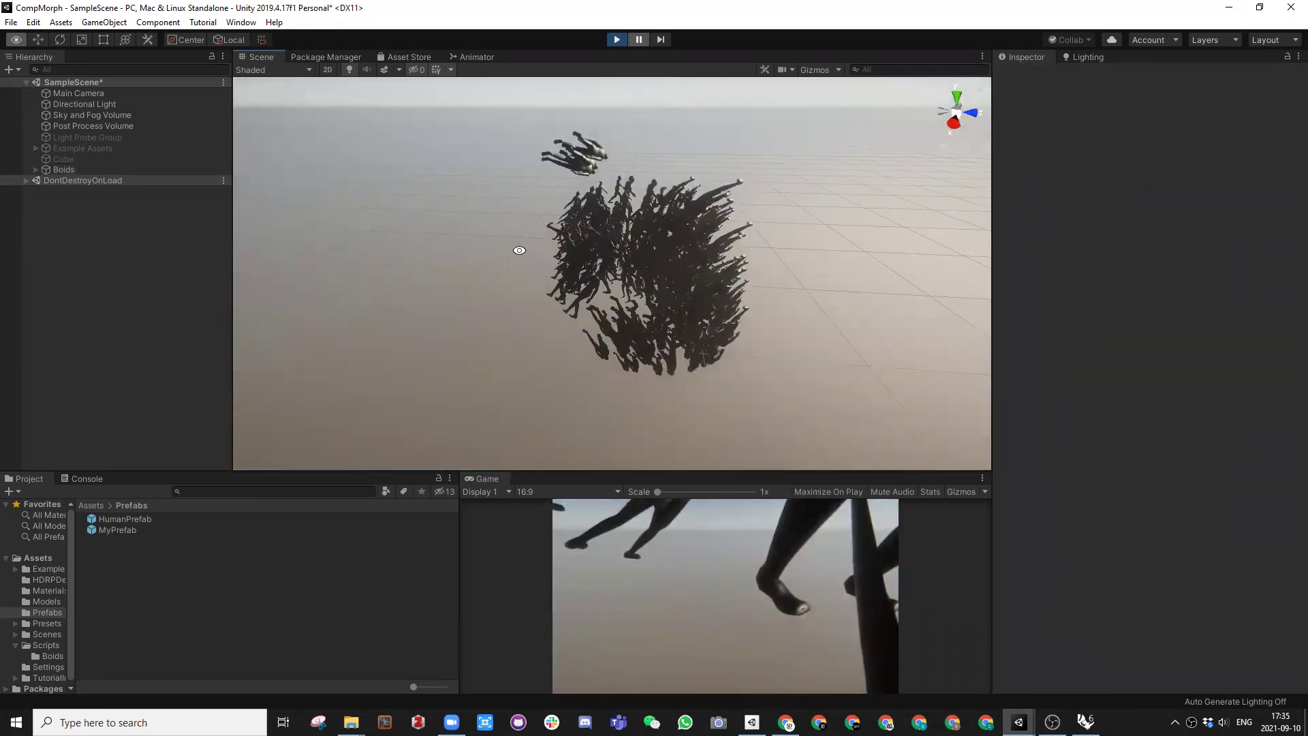
Step: Copy the running Boids object with its agents, stop the simulation, and paste the copy into the scene
left_click(59, 169)
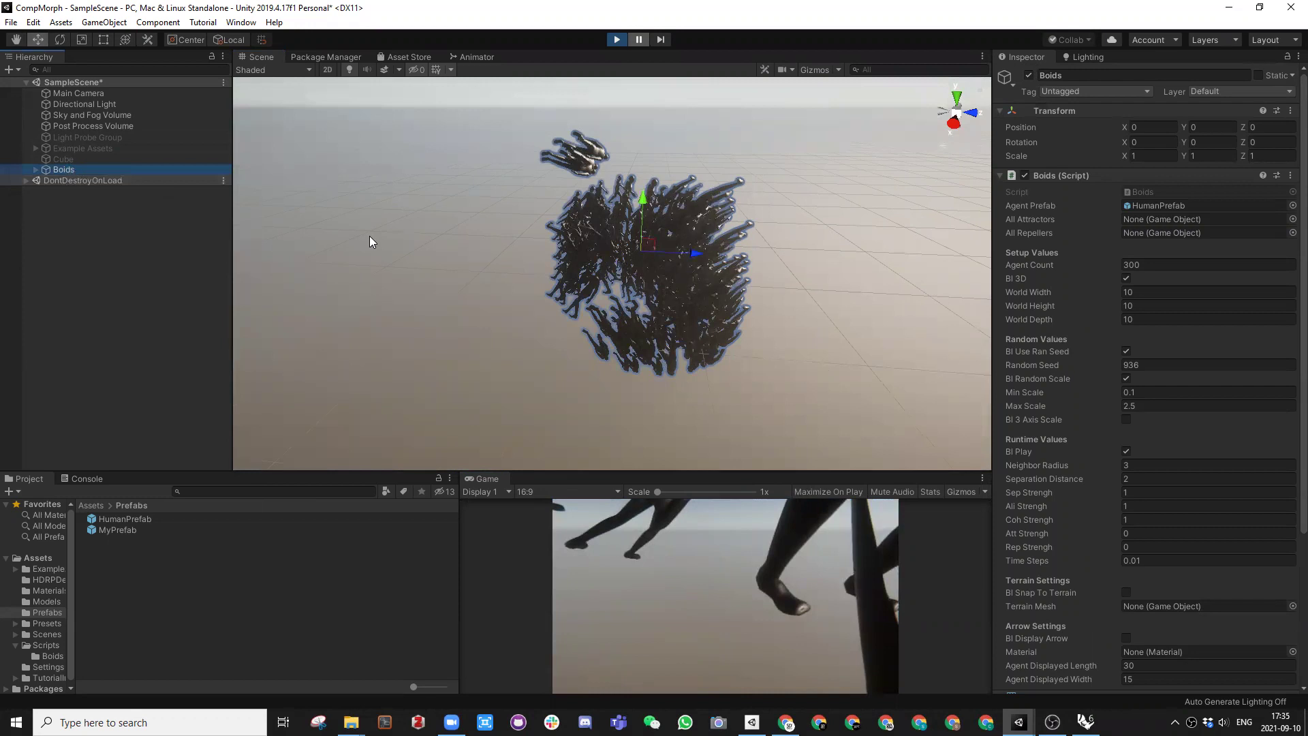
left_click(617, 40)
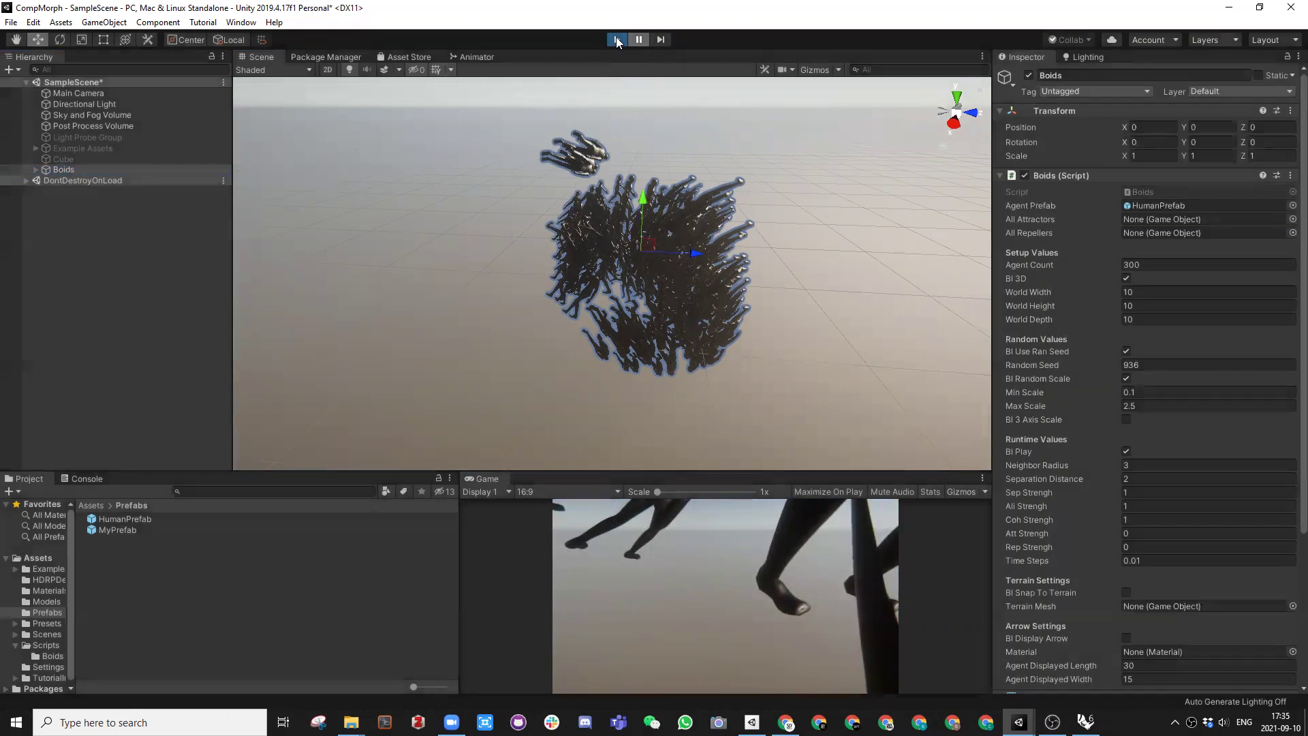
left_click(501, 185)
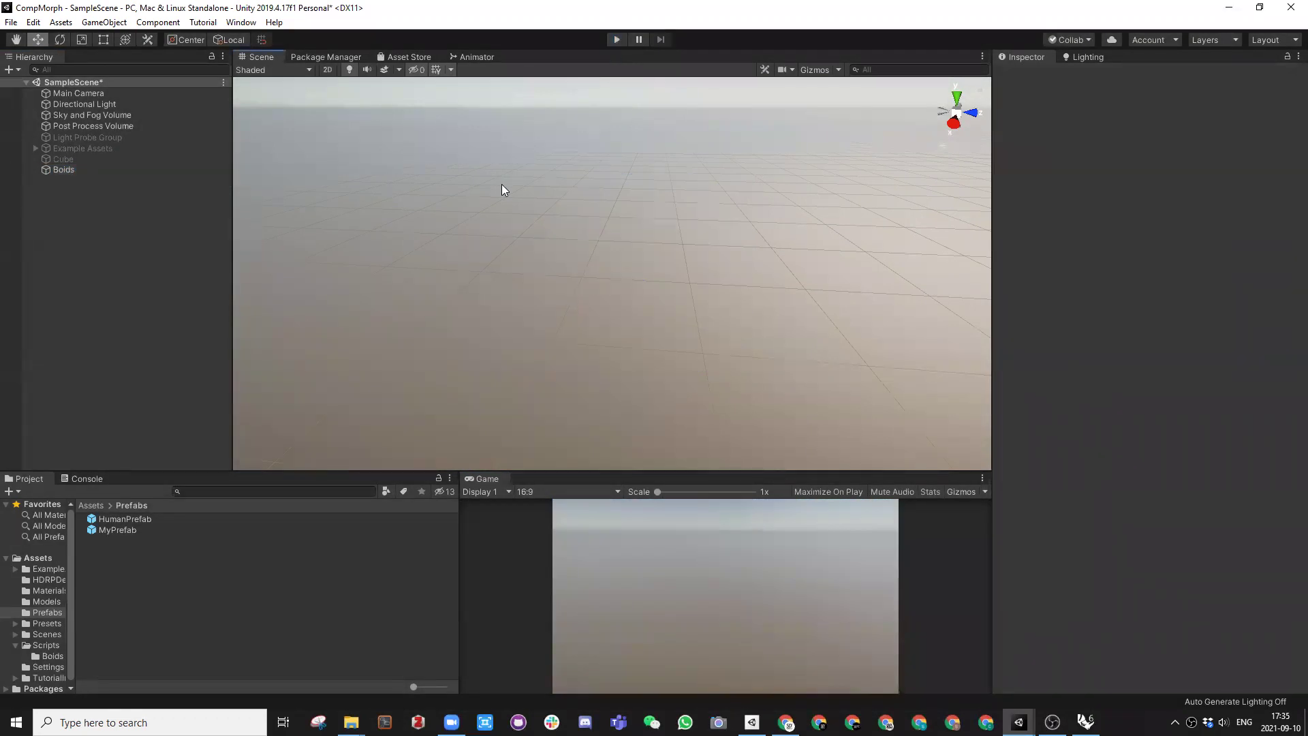
key("ctrl+v")
left_click_drag(547, 210, 586, 315, "alt")
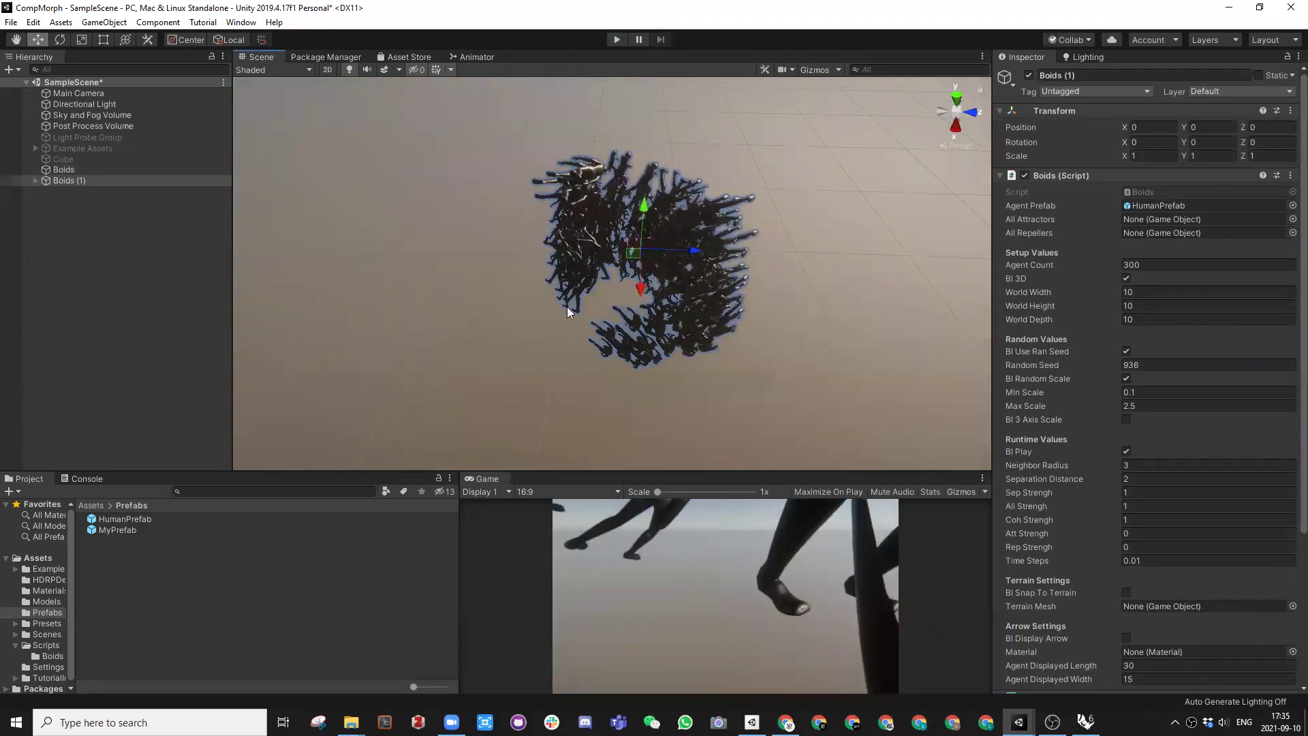
left_click(382, 232)
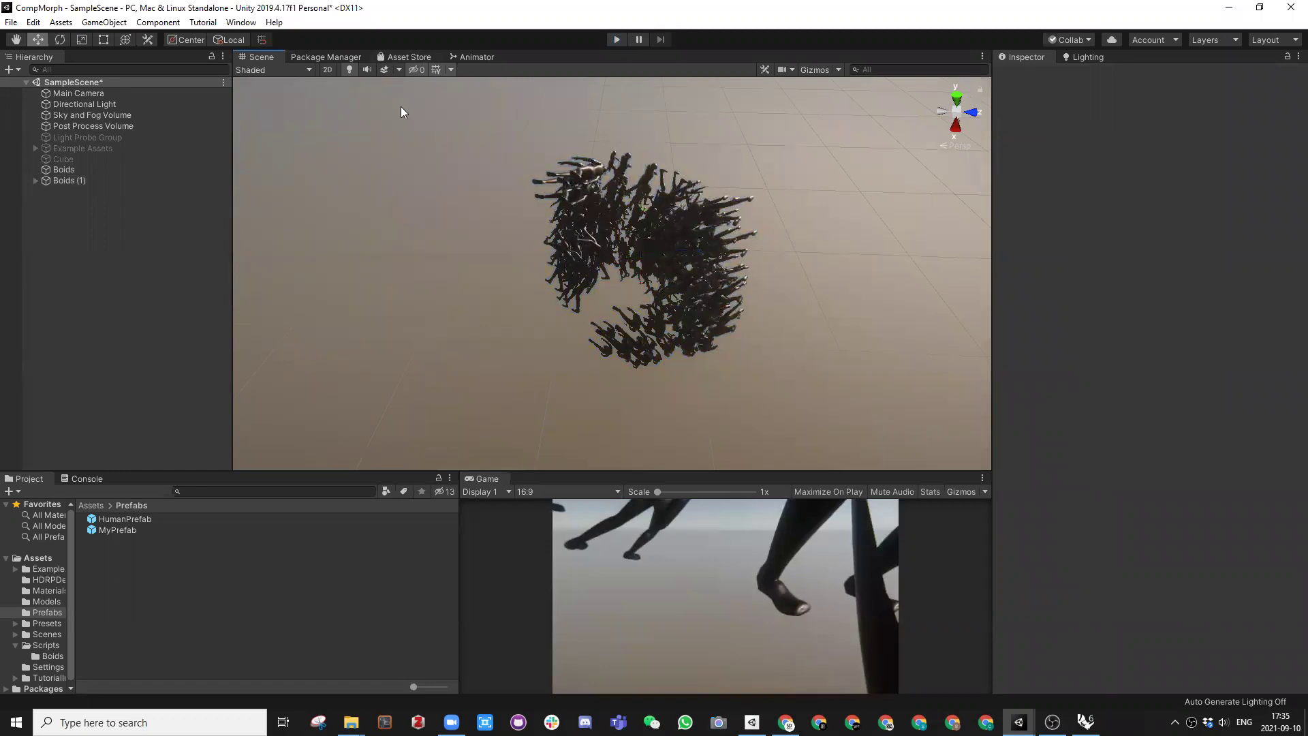
Step: Search the Asset Store for "obj export"
left_click(409, 57)
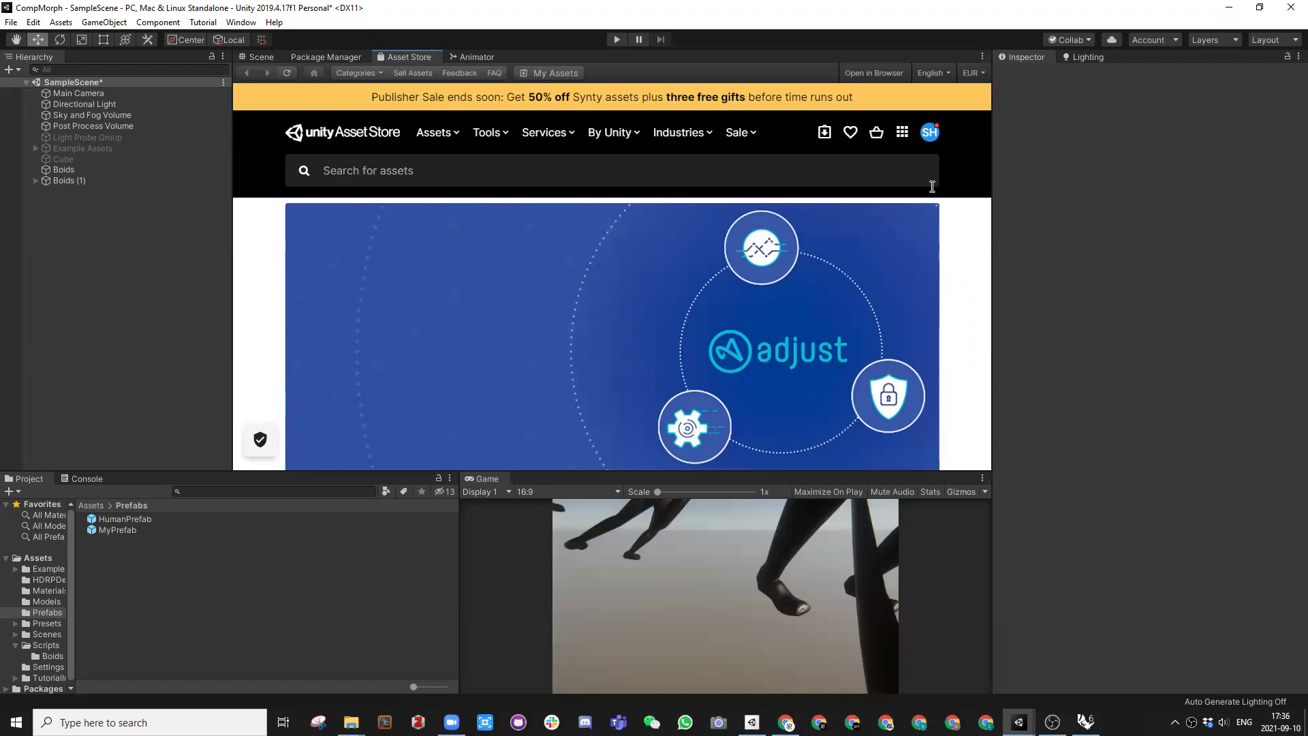
left_click(388, 171)
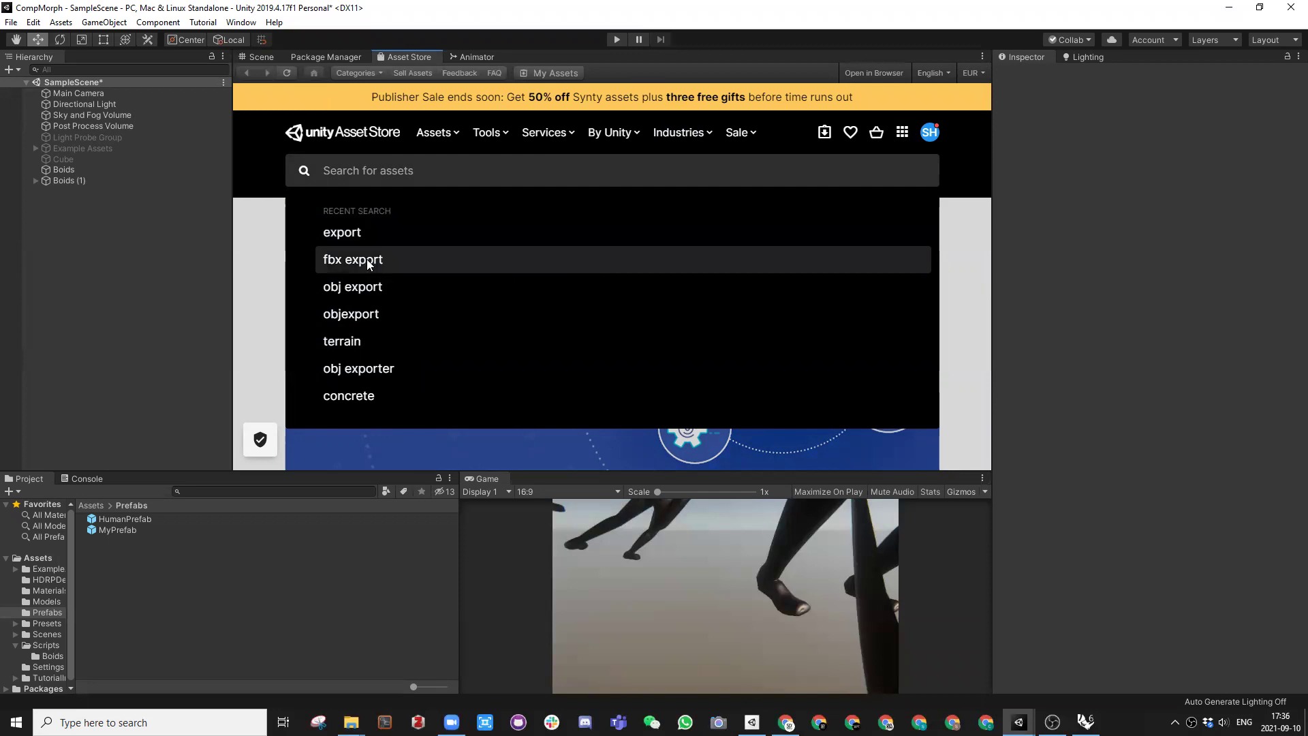
type("obj")
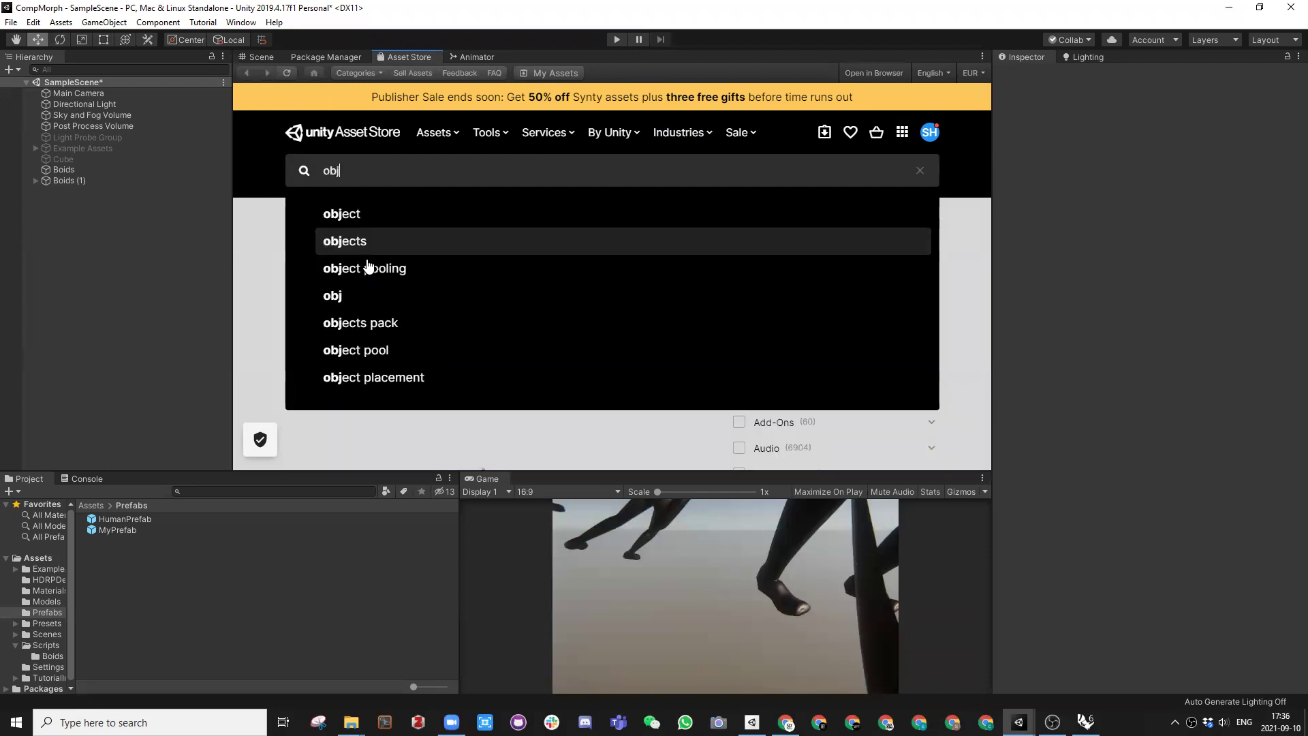
type(" export")
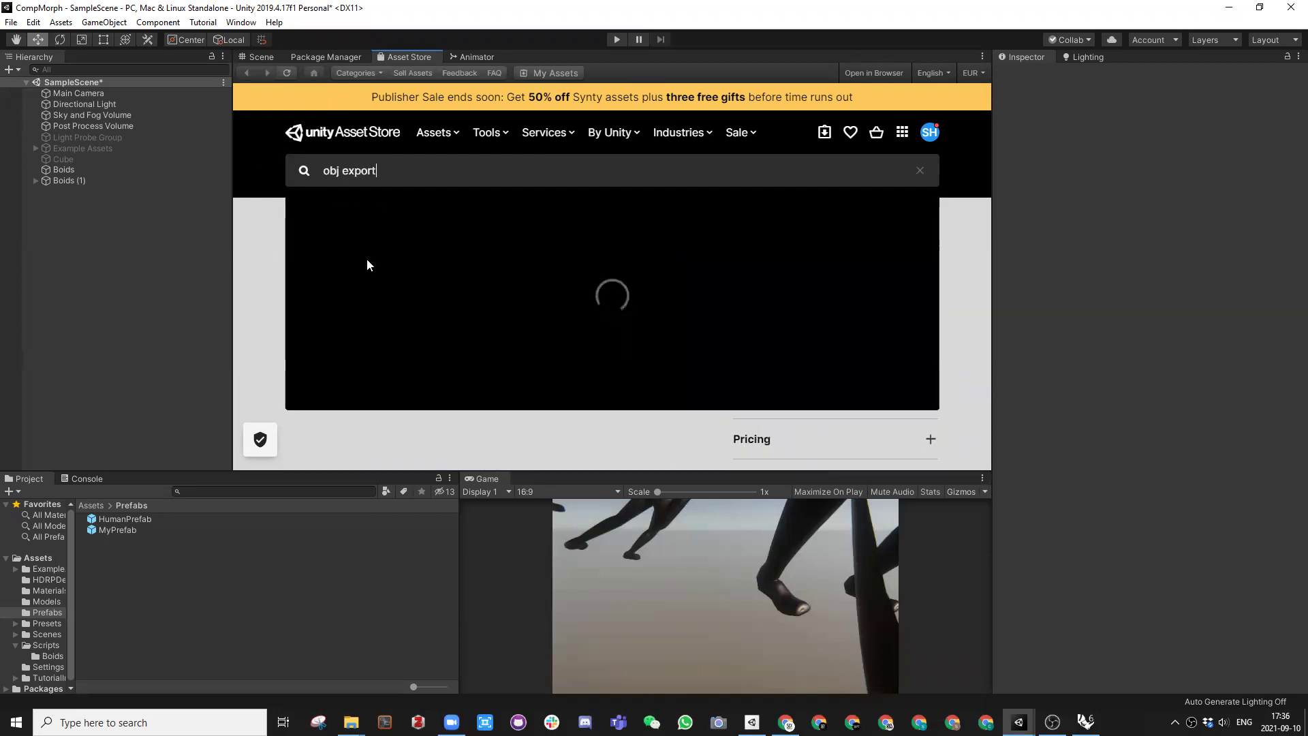
key("Return")
Step: Open the free Scene OBJ Exporter asset from the search results and review its page
scroll(483, 284, "down", 3)
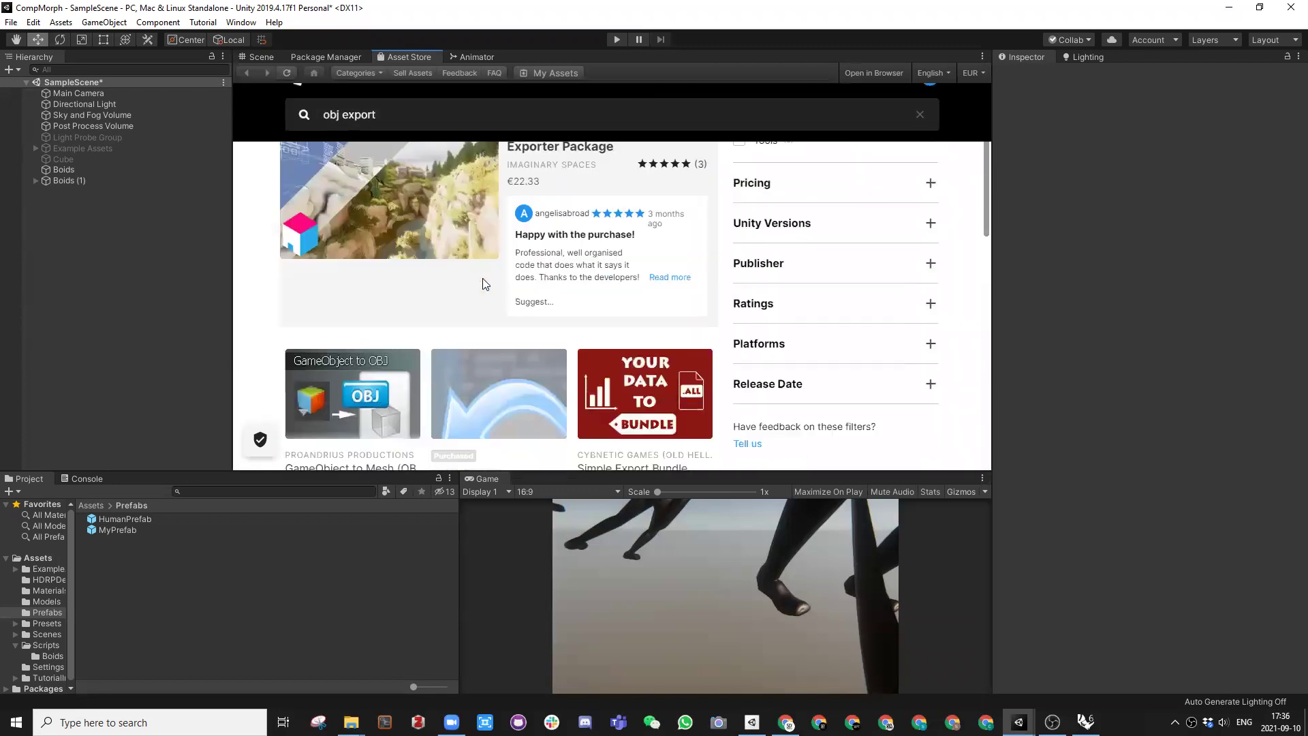
scroll(483, 284, "down", 2)
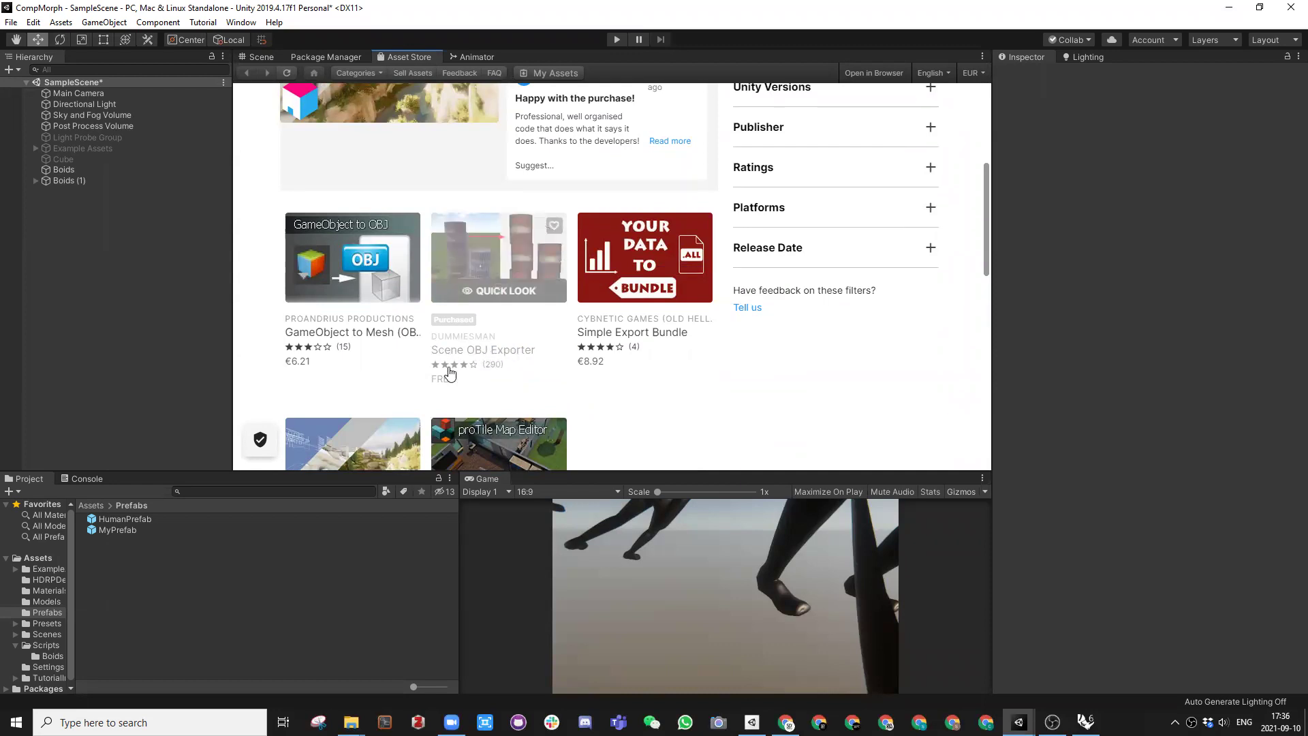
left_click(497, 353)
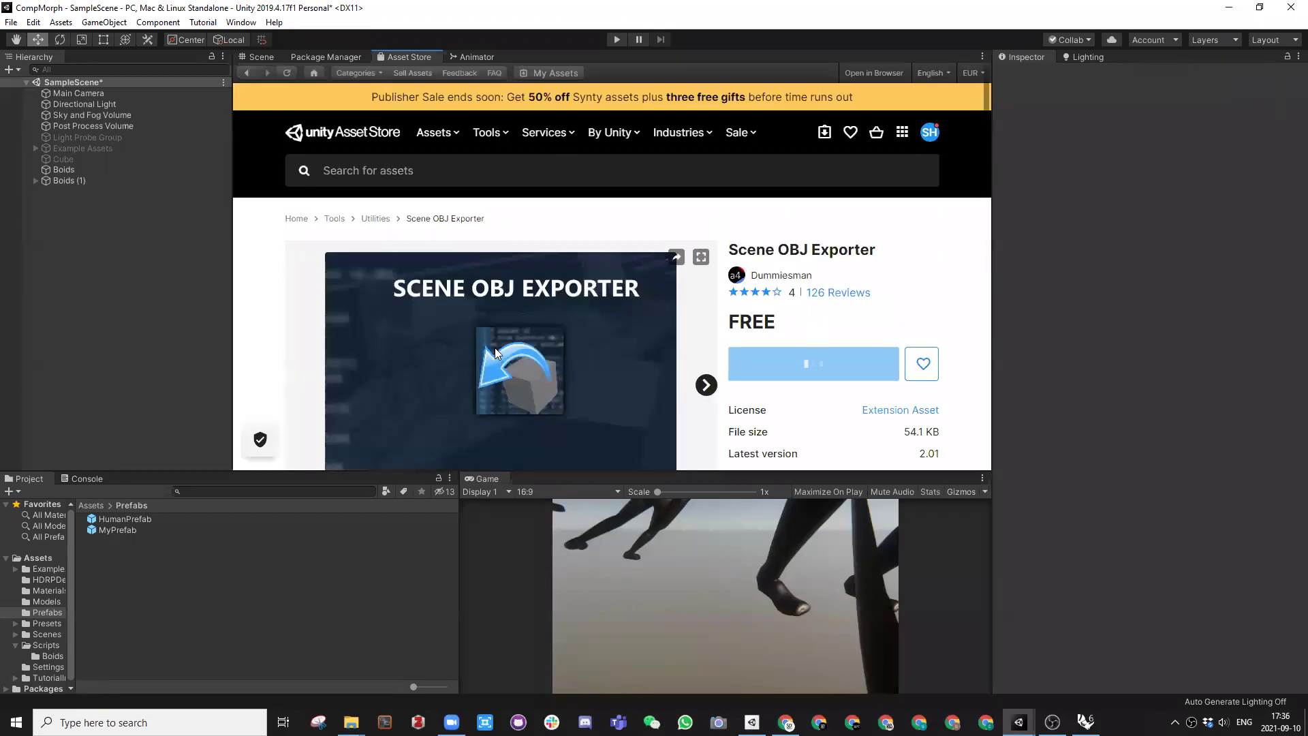
scroll(541, 312, "down", 4)
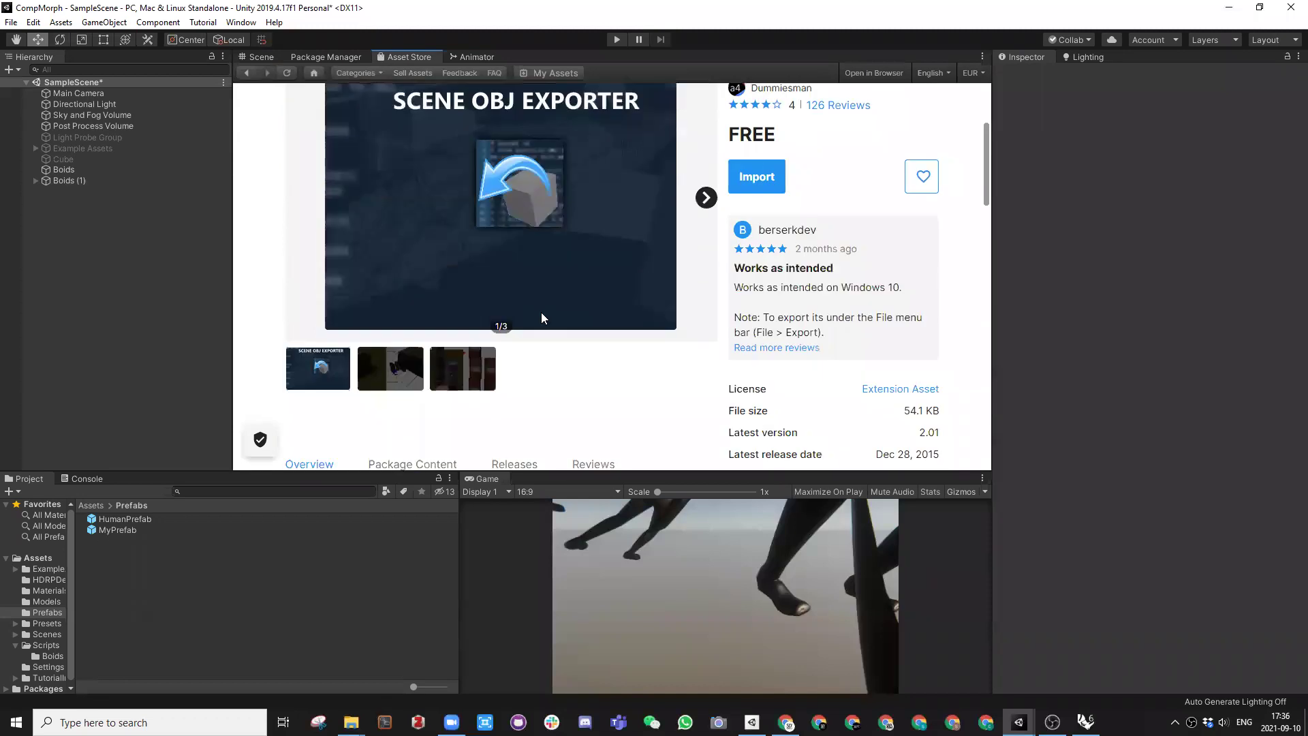
scroll(541, 313, "up", 2)
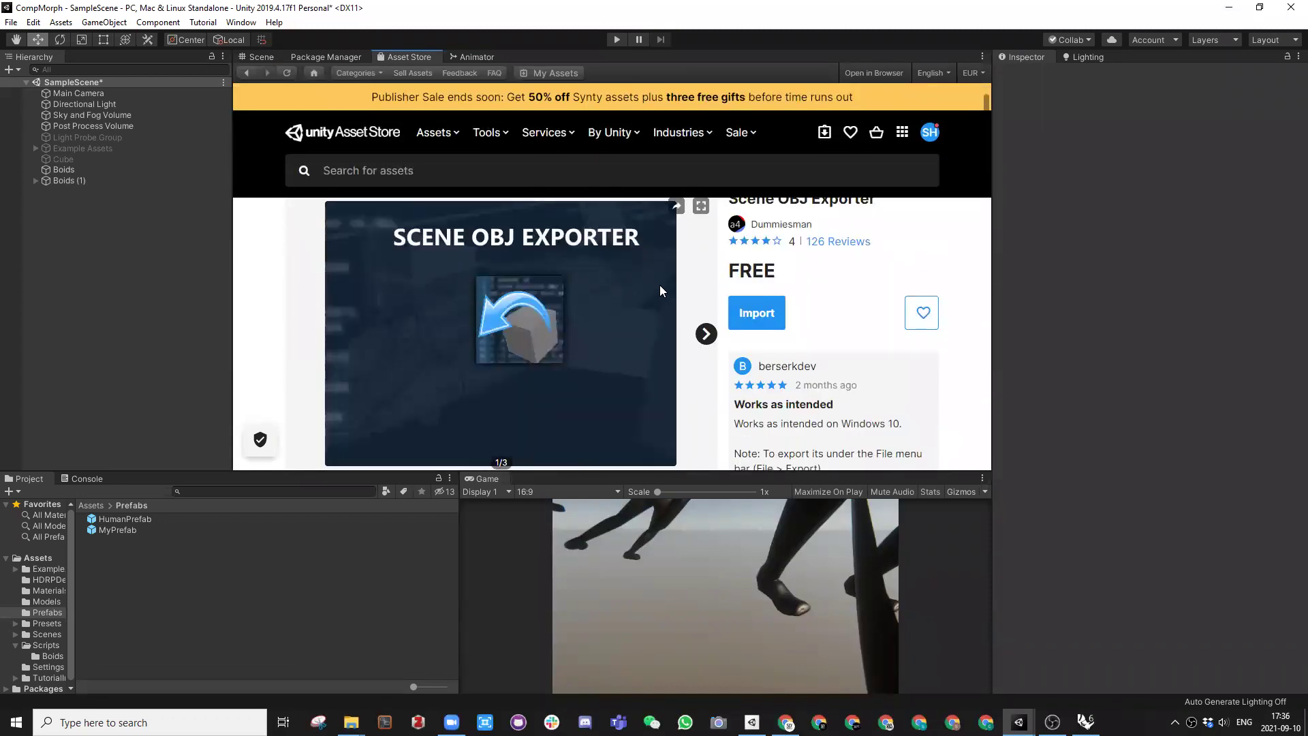
Step: Import all files of the Scene OBJ Exporter package and accept the automatic API update
left_click(758, 313)
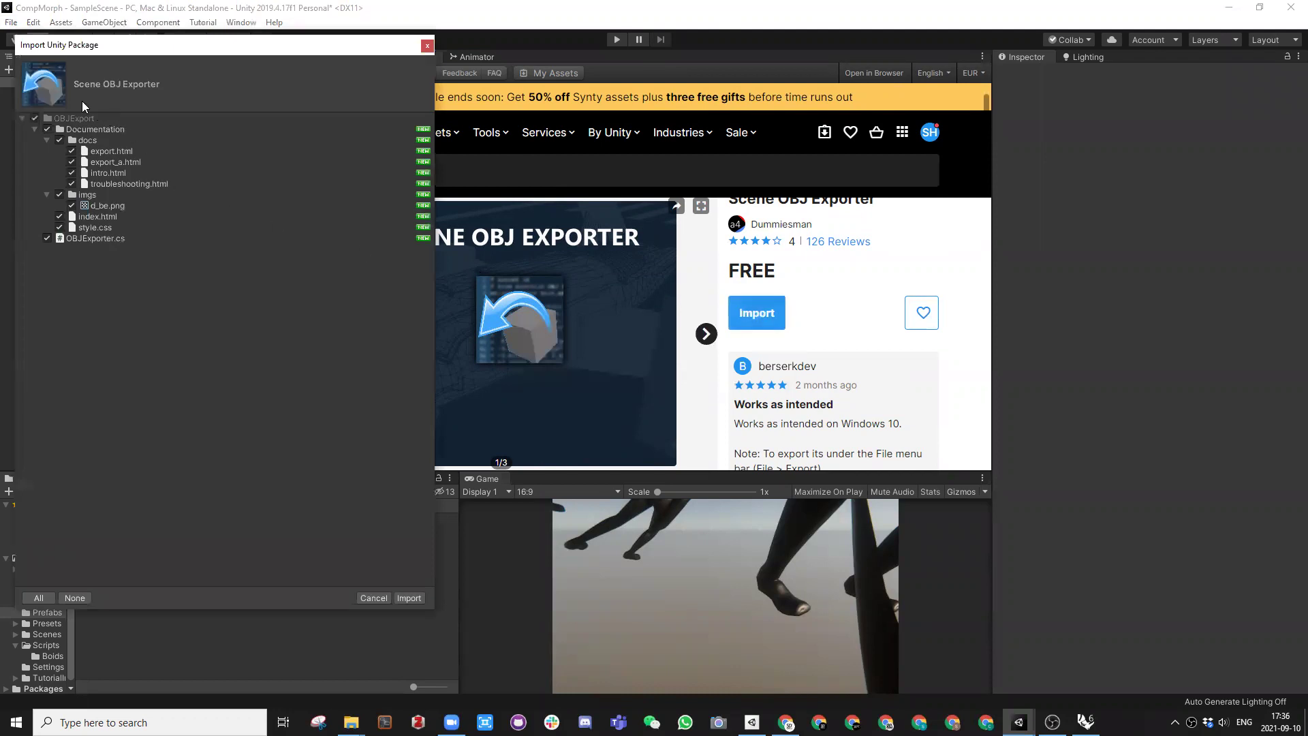
left_click(409, 597)
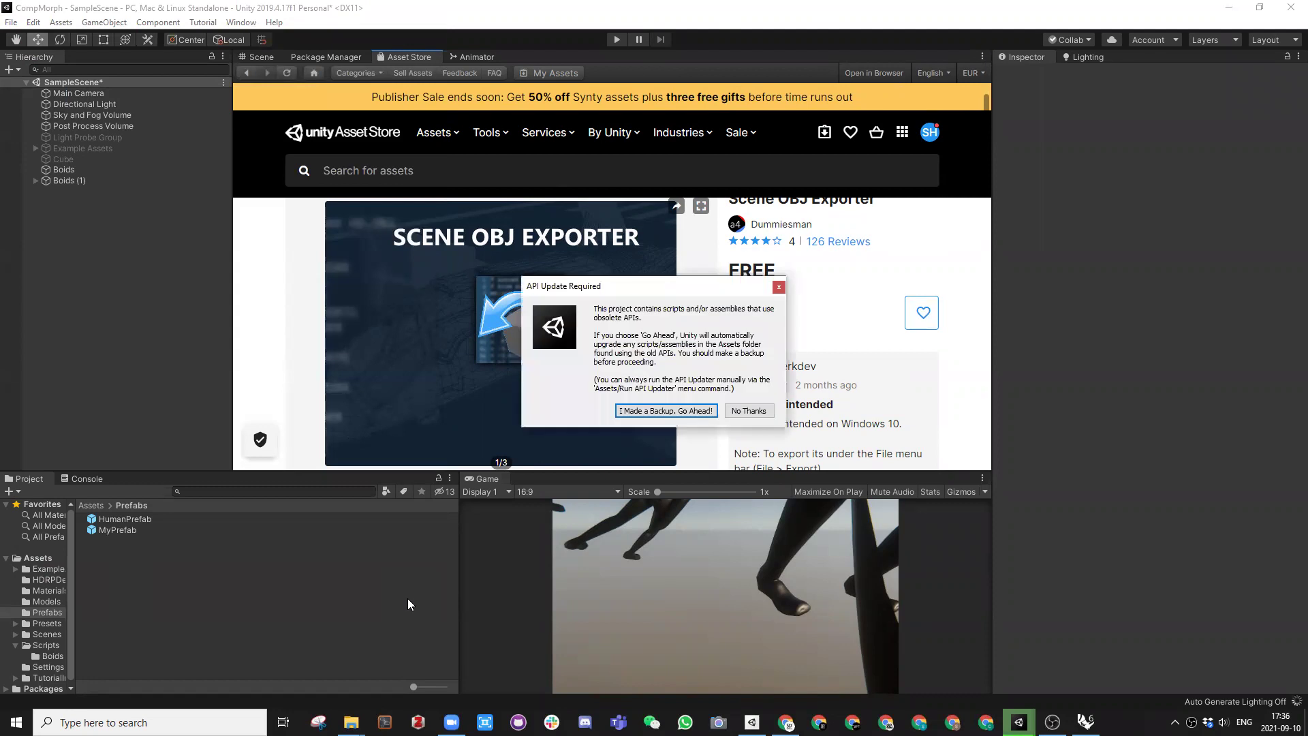
left_click(671, 412)
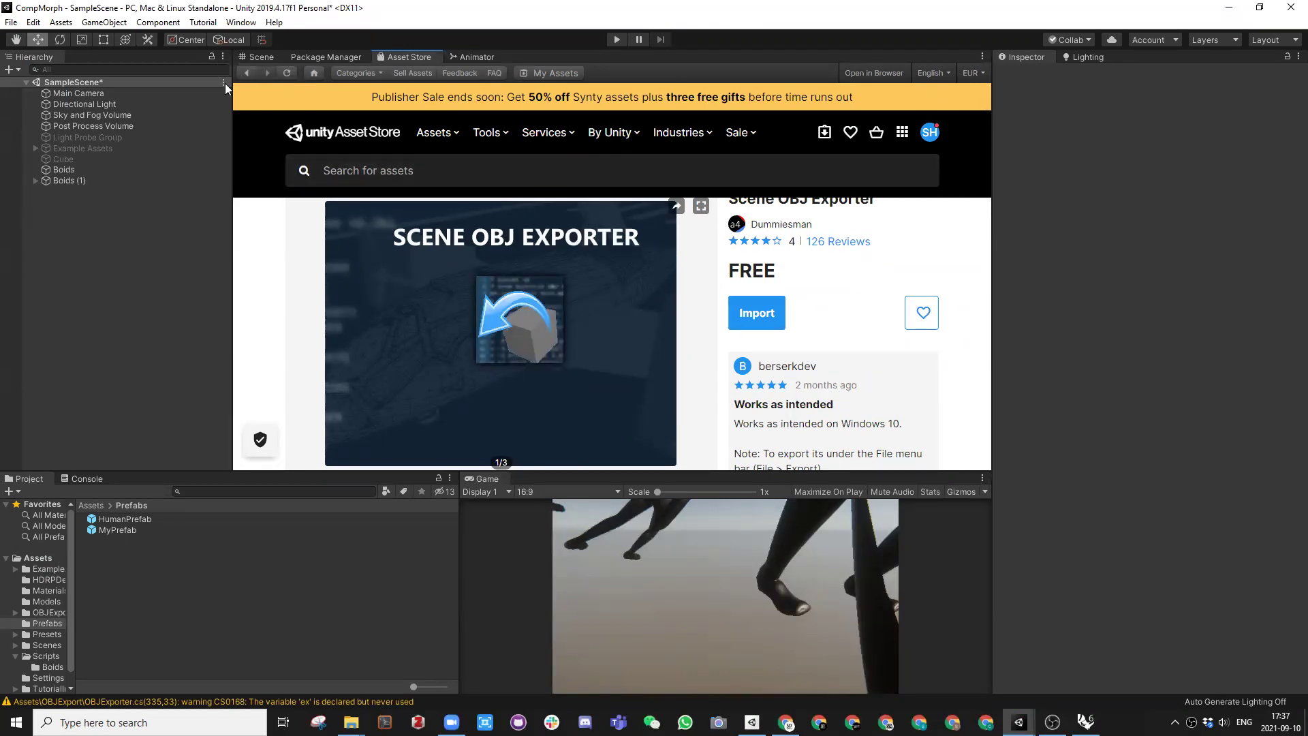
Step: Return to the Scene view, check the available Wavefront OBJ export command, and view the pasted flock from the side
left_click(259, 53)
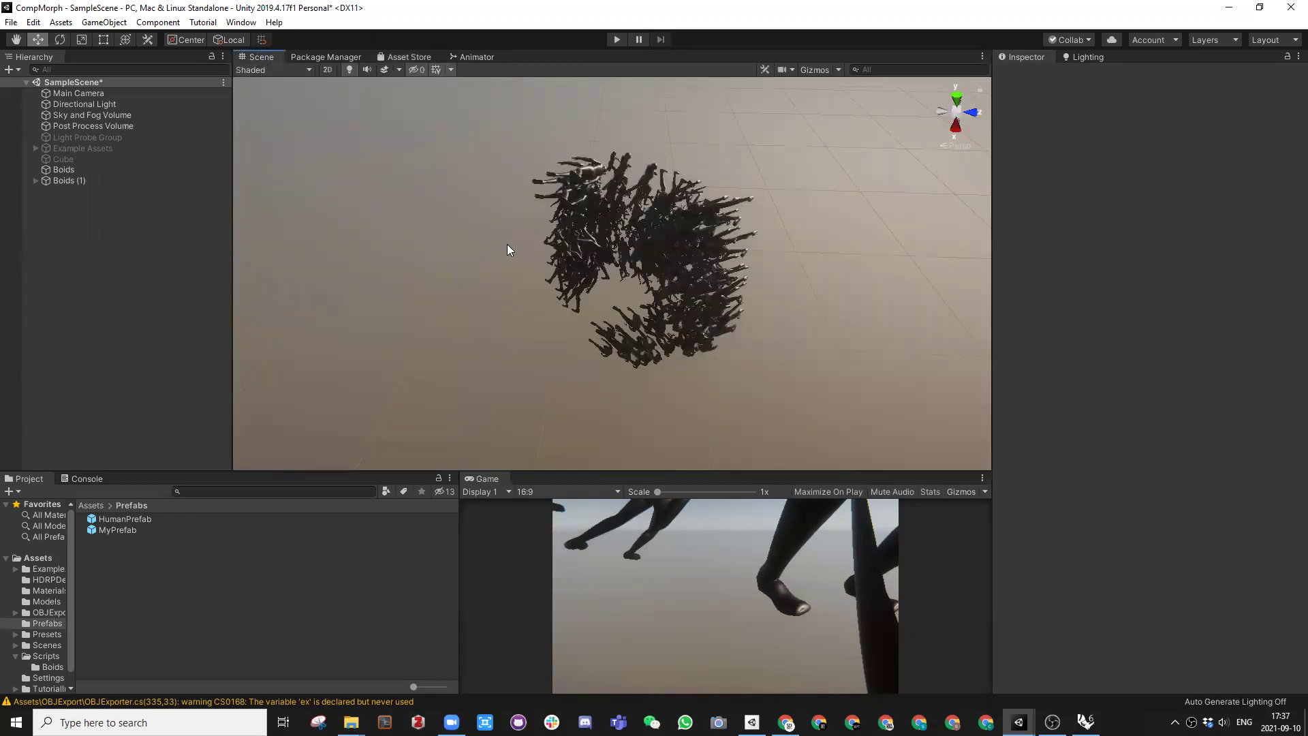
left_click(11, 23)
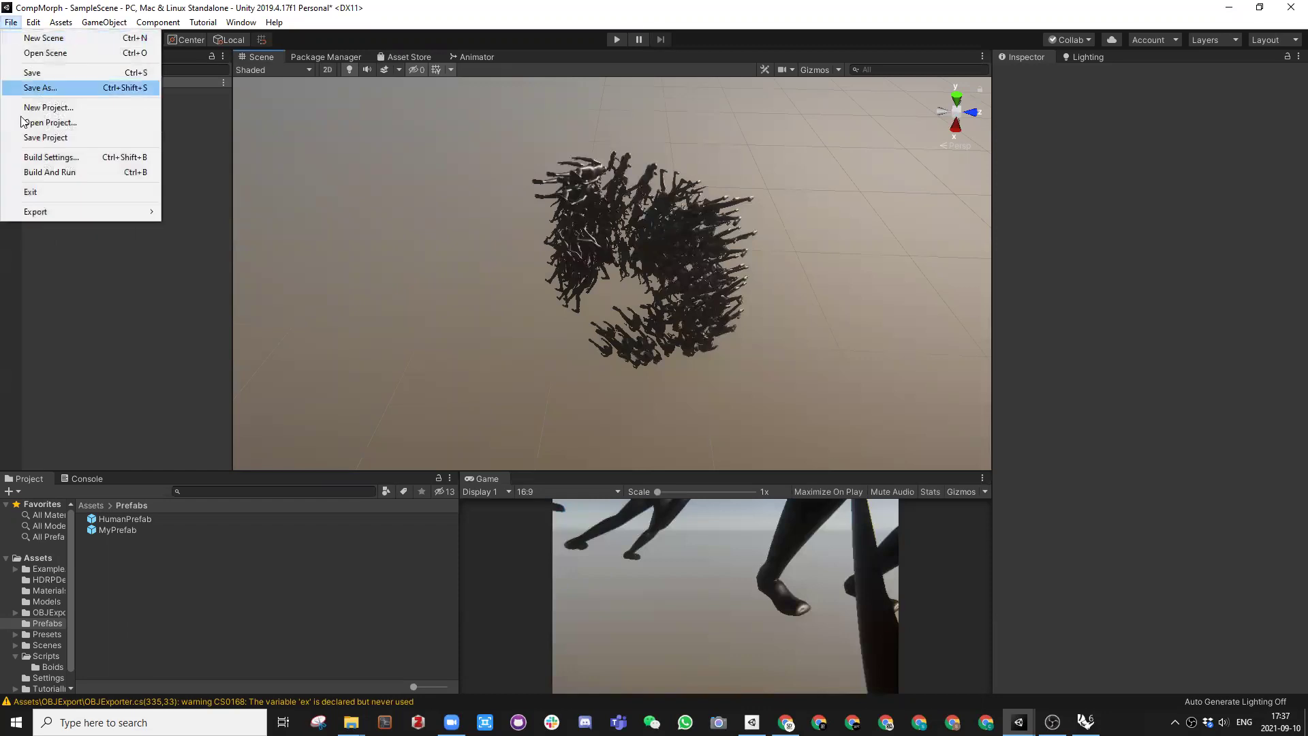
mouse_move(31, 214)
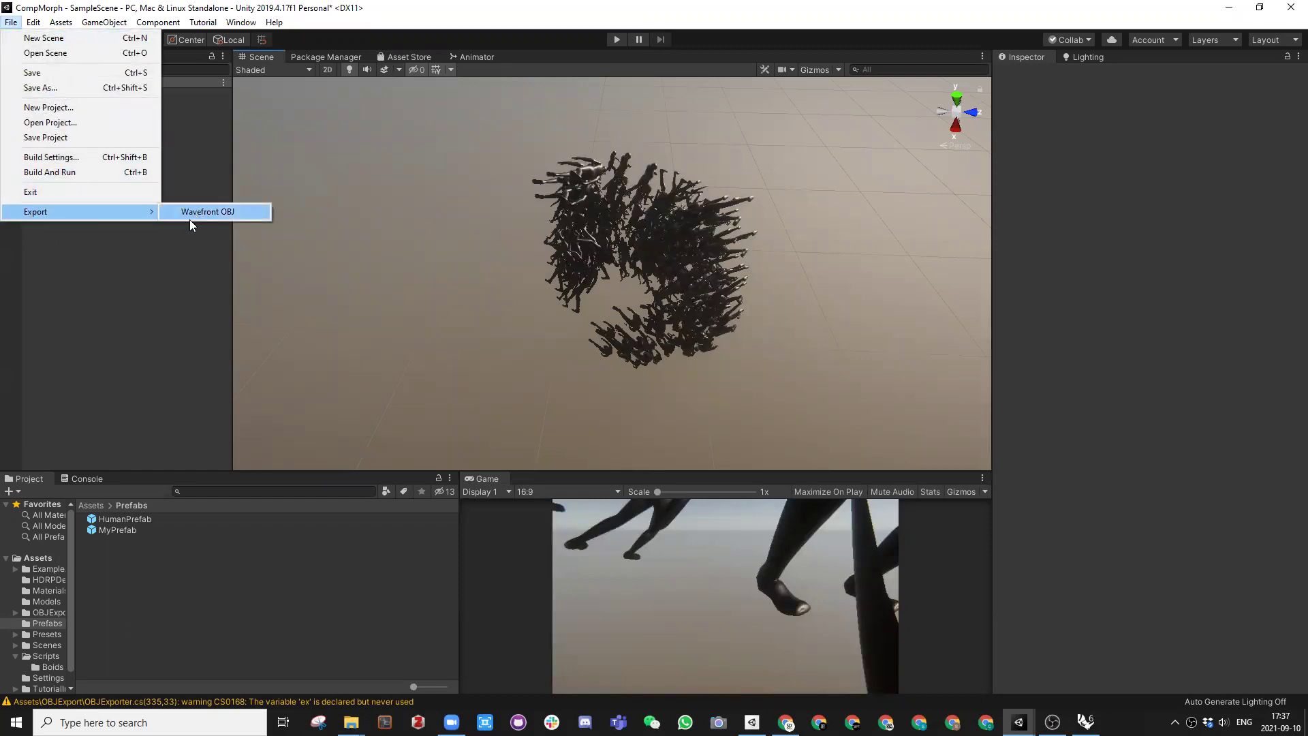
left_click(174, 252)
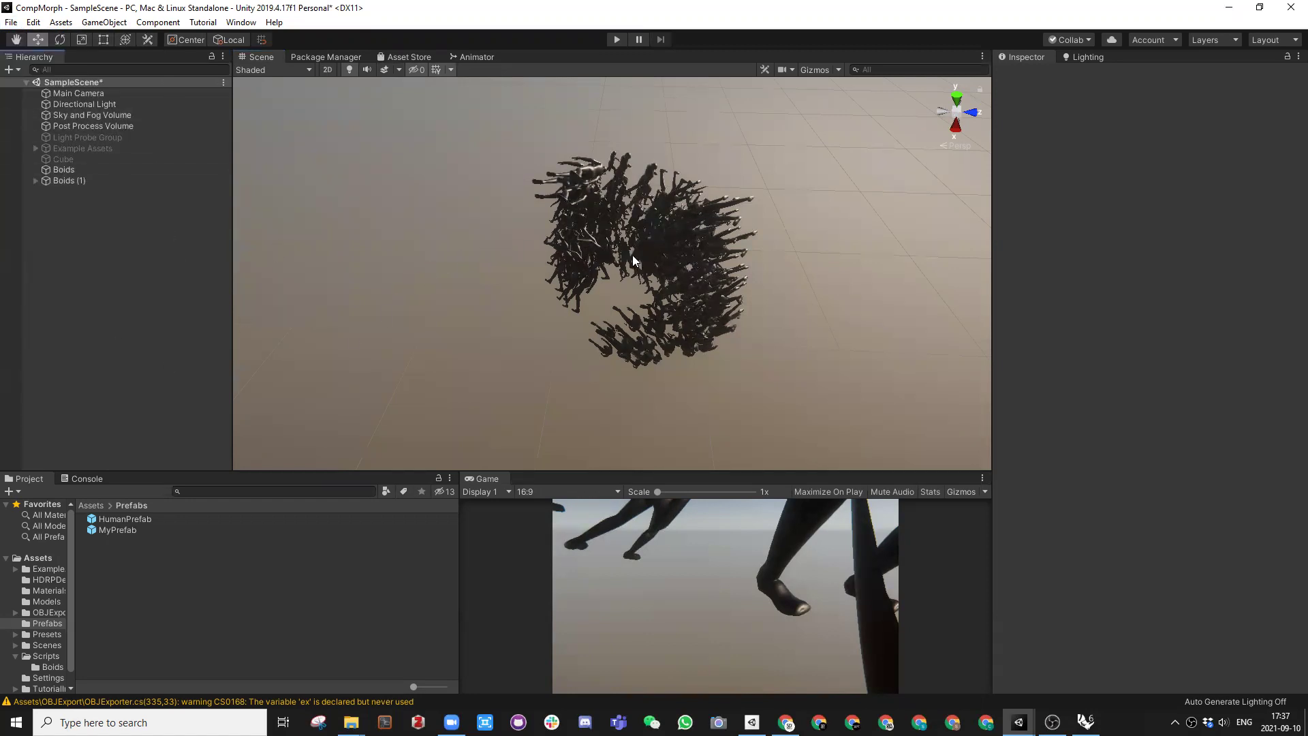
left_click_drag(596, 258, 586, 218, "alt")
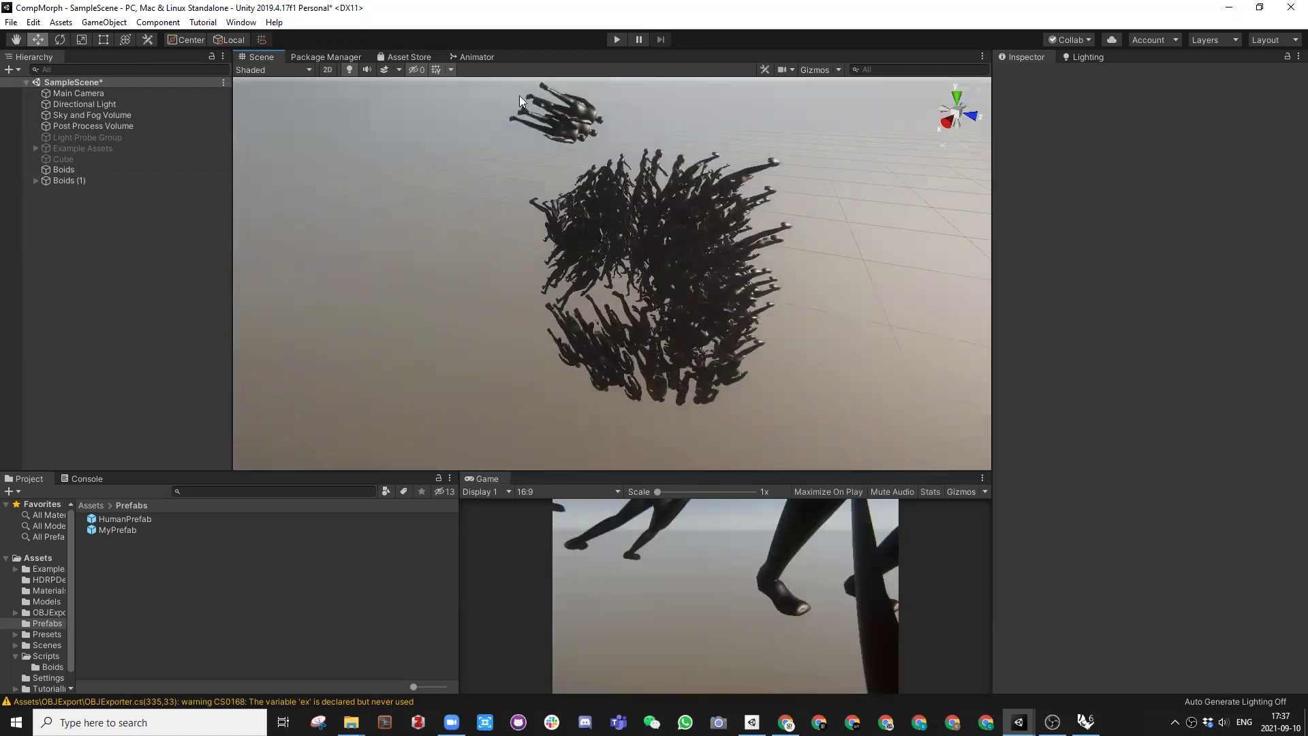
Step: Expand Boids (1) in the hierarchy and check which scene agents its HumanPrefab(Clone) children correspond to
left_click(66, 180)
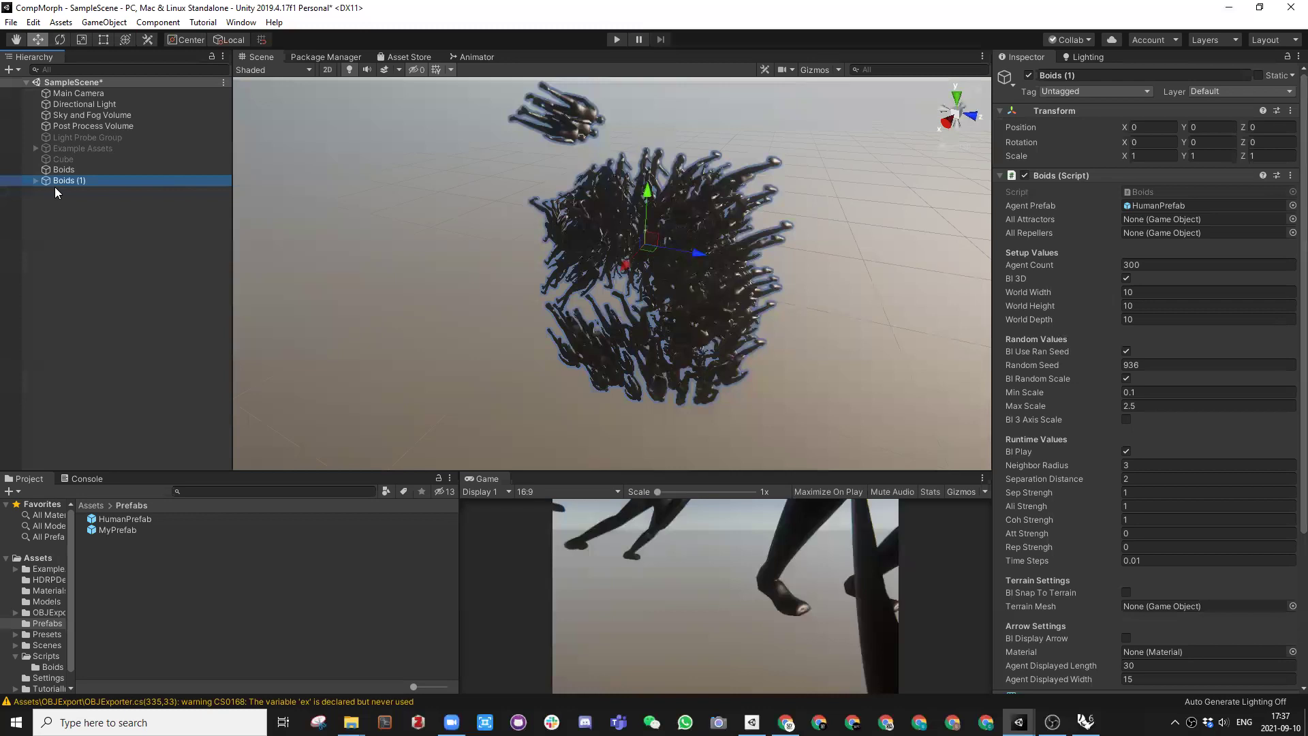
left_click(35, 181)
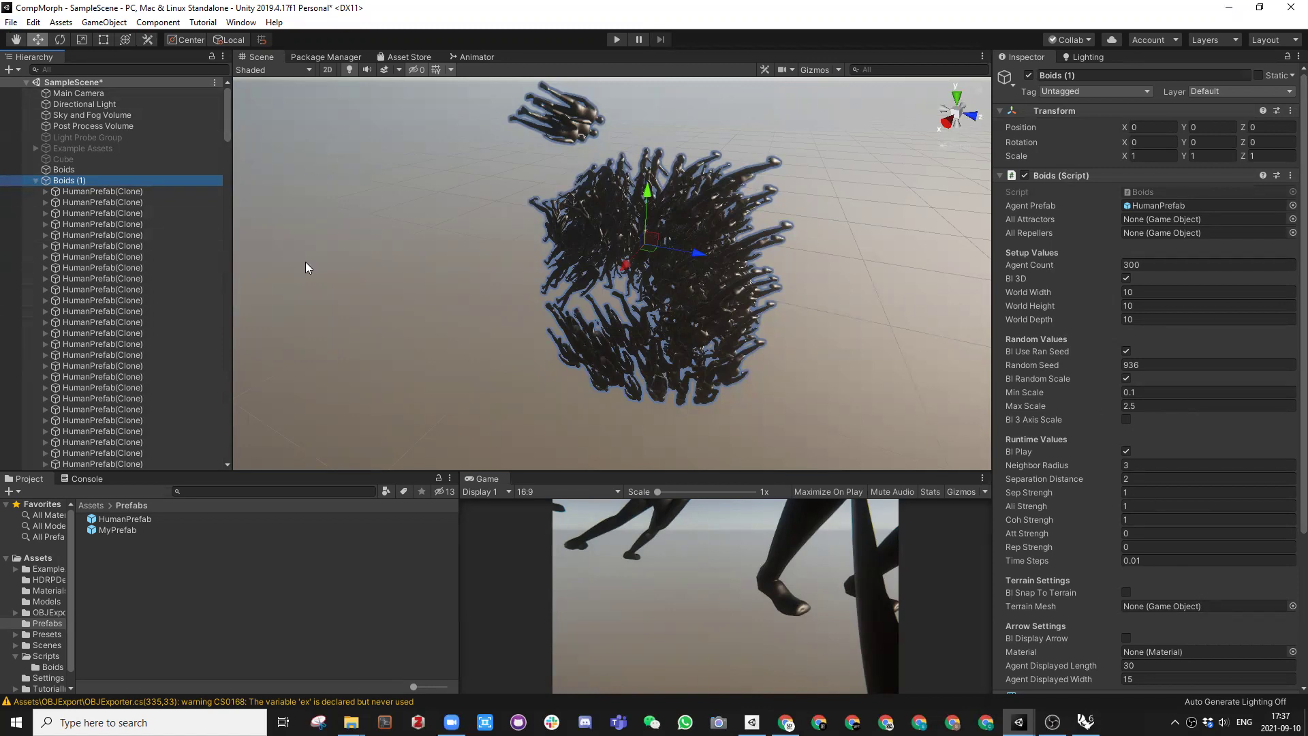
left_click(88, 191)
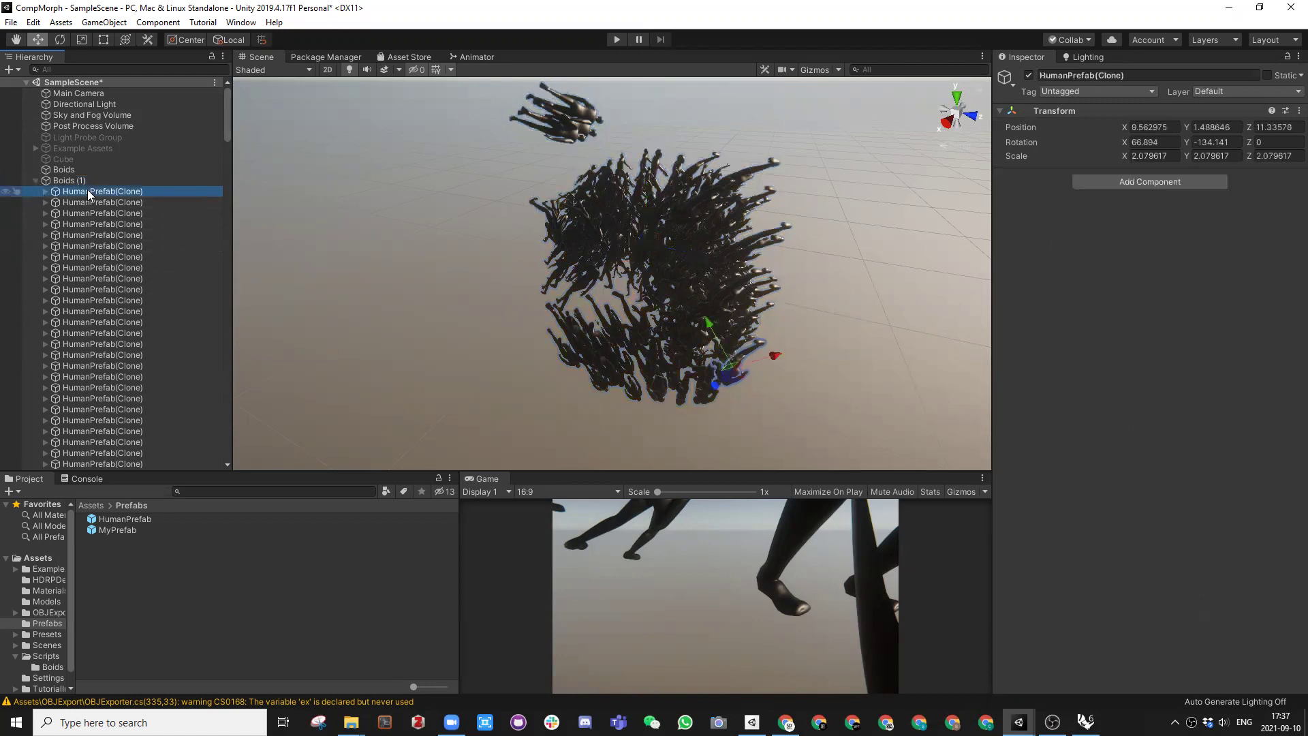
left_click(98, 352, "shift")
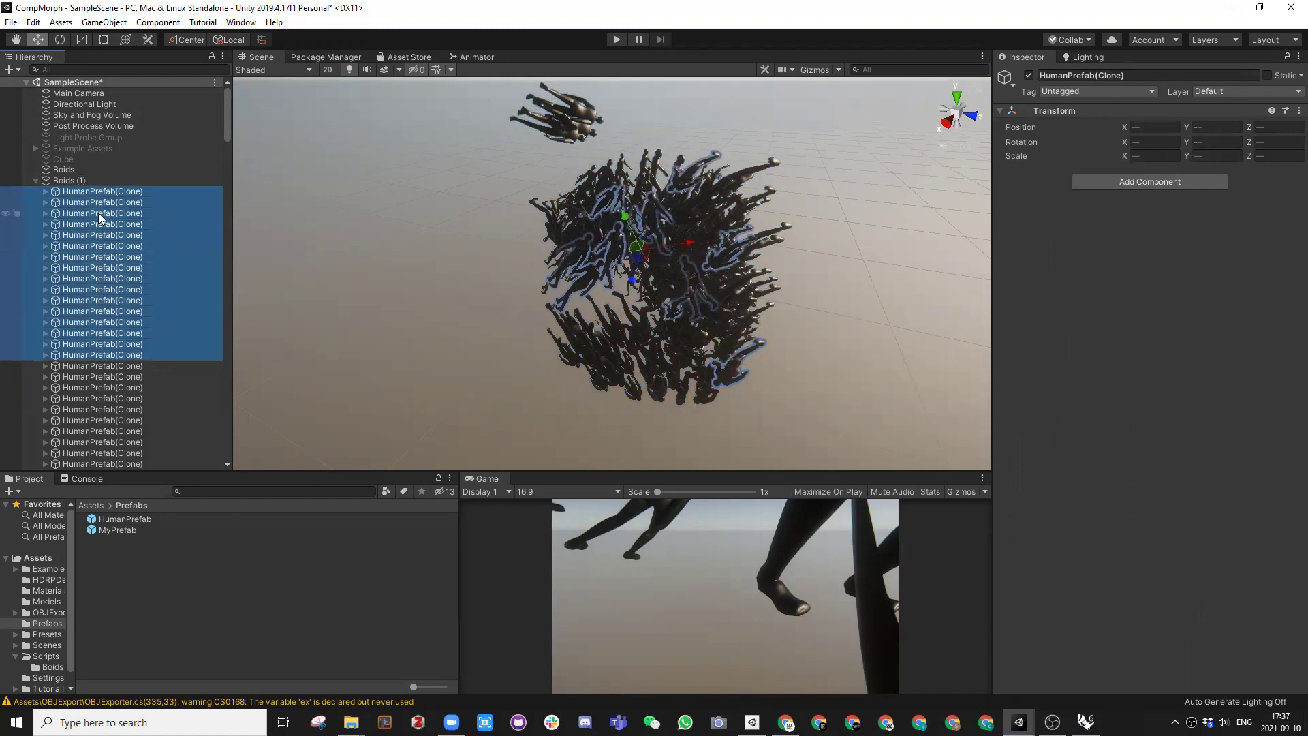
left_click(286, 222)
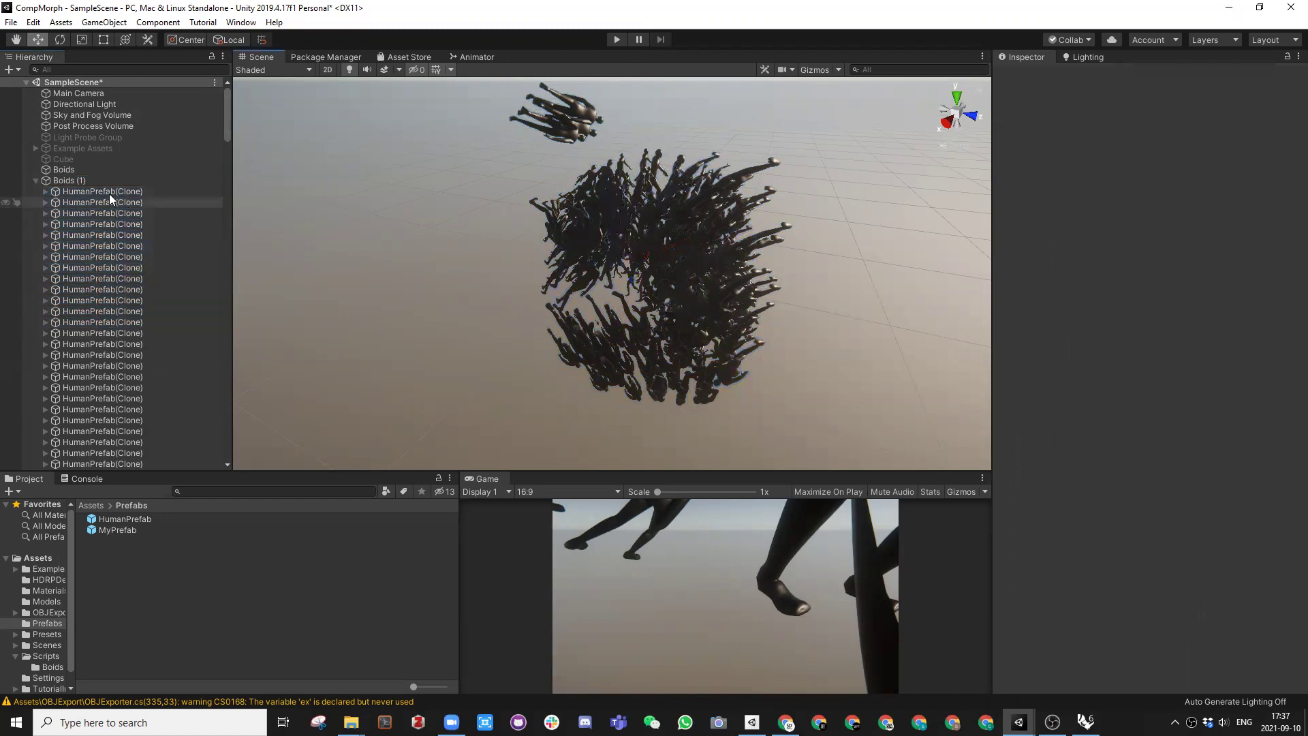
Step: Expand the first HumanPrefab(Clone) and examine the mesh components of its default child
left_click(96, 192)
left_click(44, 191)
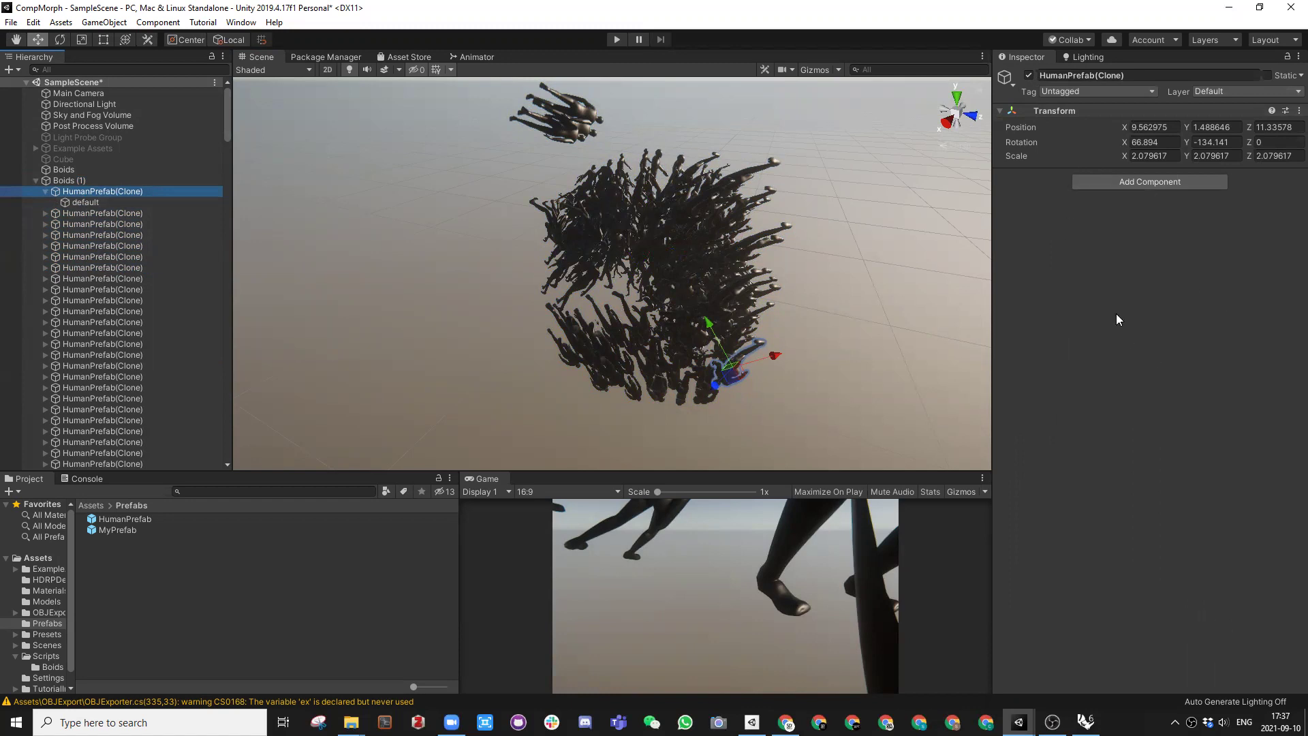
left_click(402, 217)
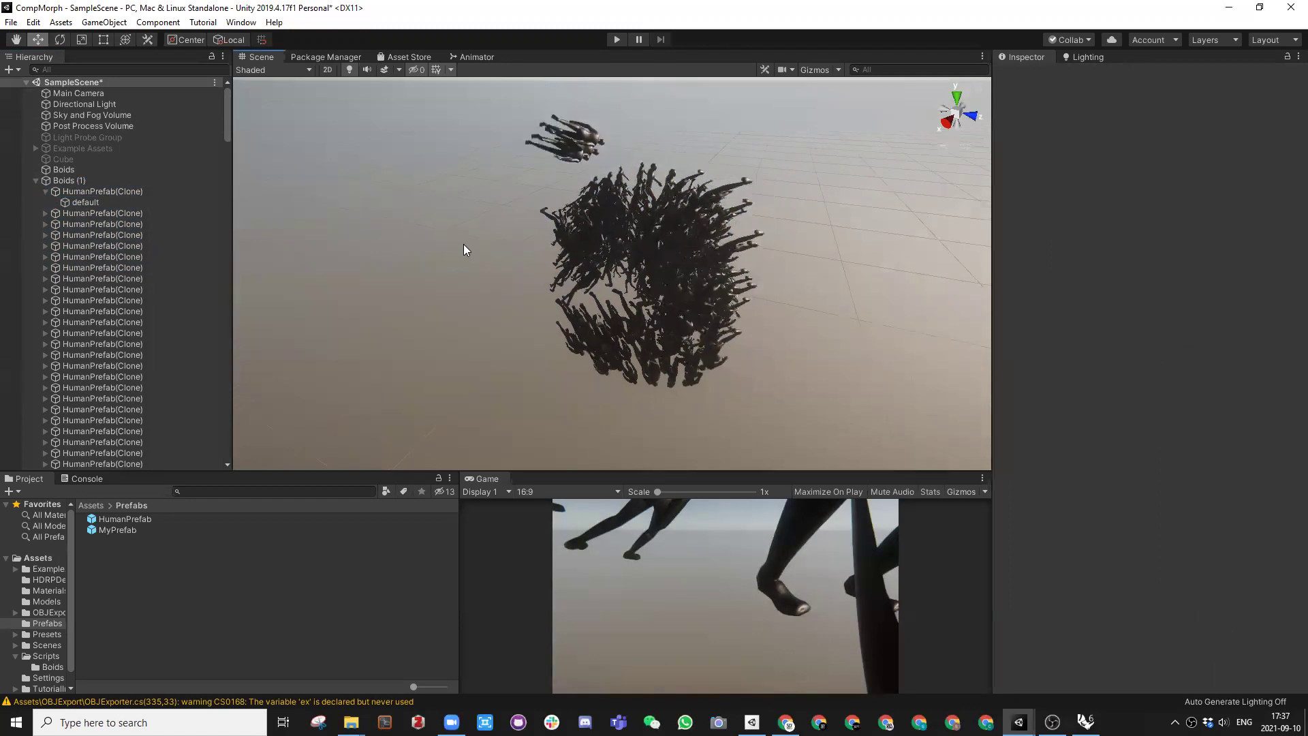
left_click(83, 202)
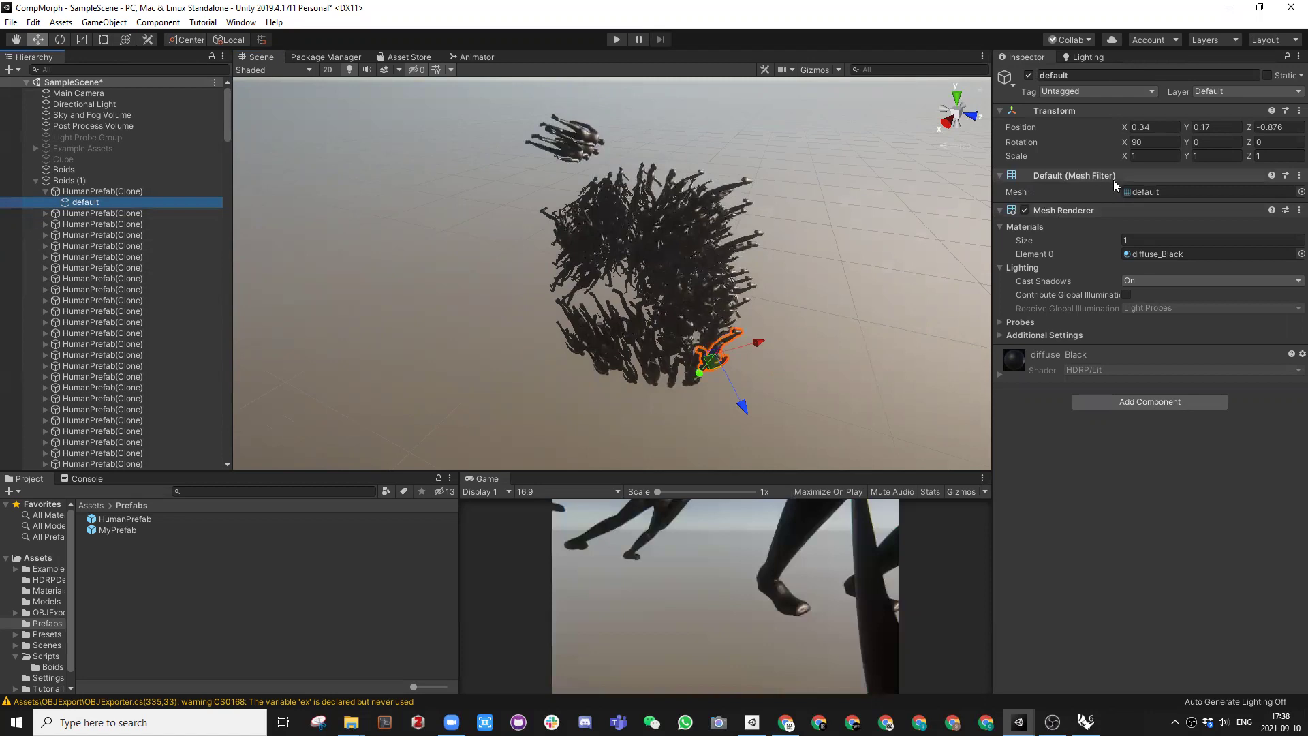
left_click(842, 232)
Step: Select the default meshes of all agents together with a selection window around the whole flock in the Scene view
left_click_drag(505, 312, 594, 254, "alt")
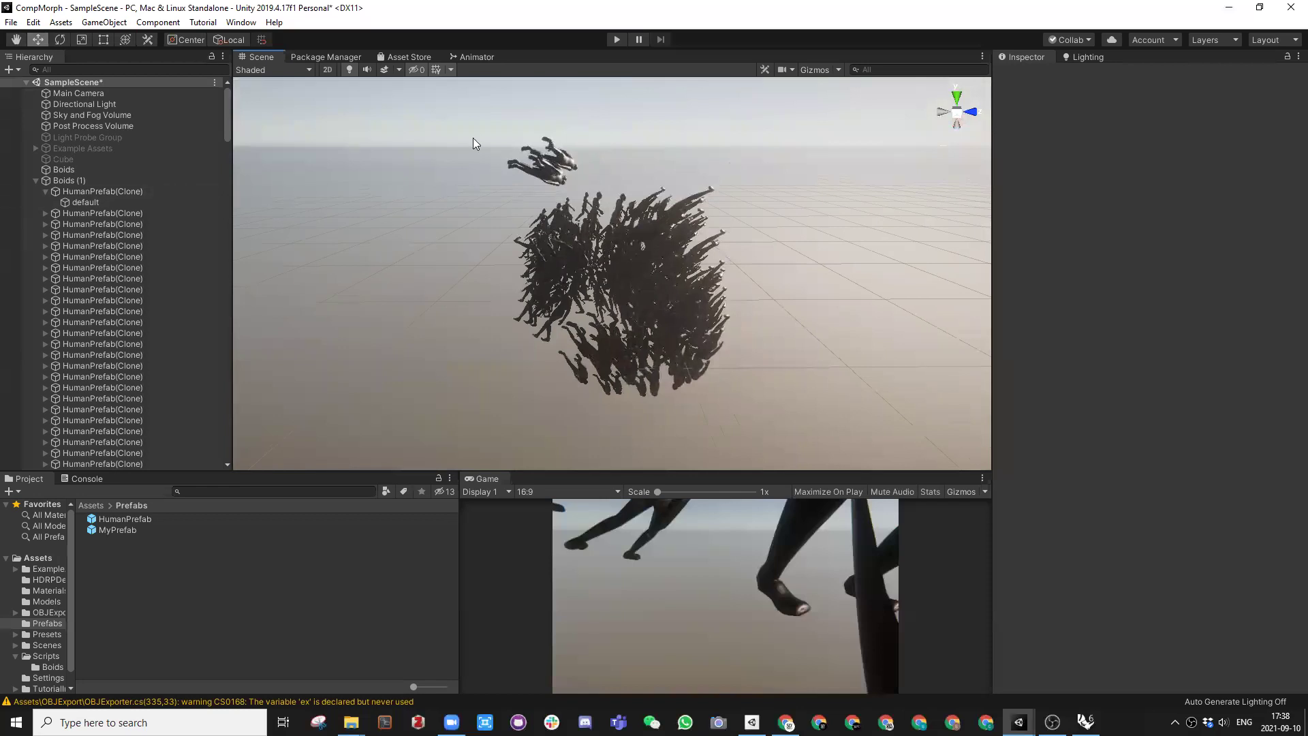
left_click_drag(464, 124, 796, 443)
left_click_drag(499, 297, 477, 318, "alt")
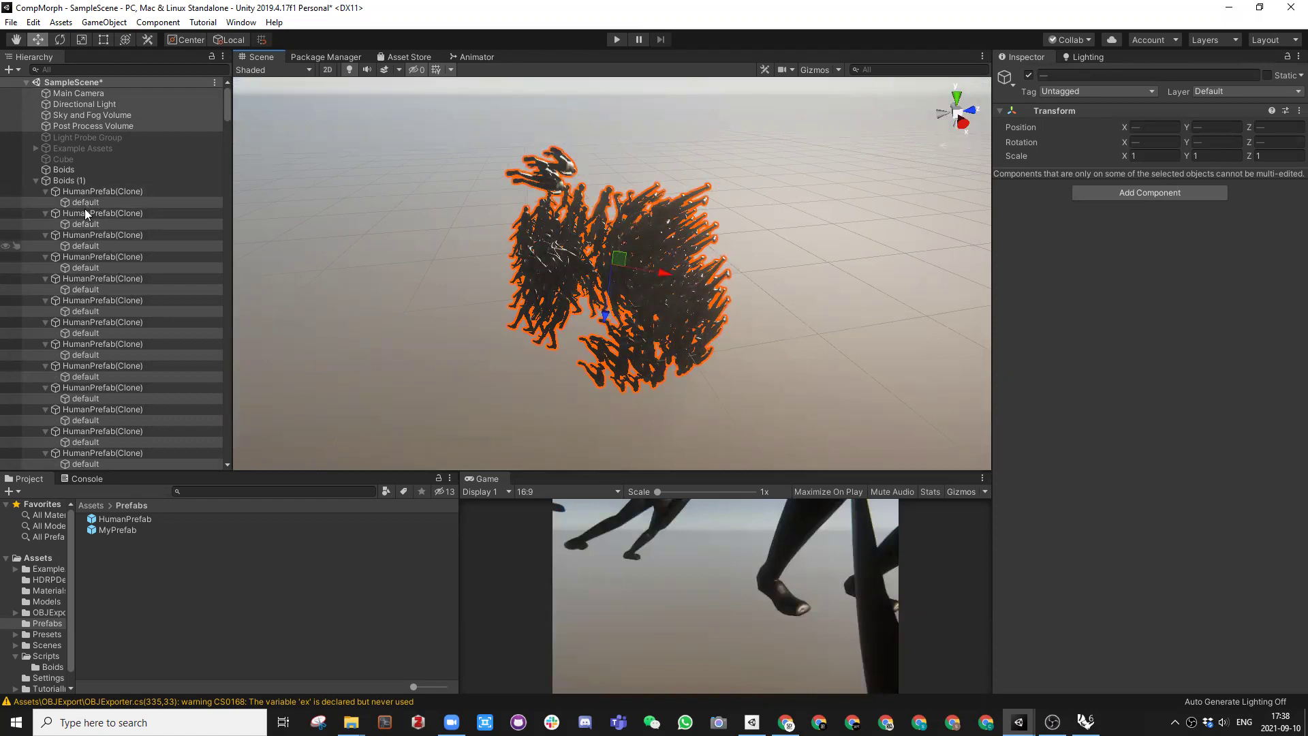
Step: Remove Main Camera, Directional Light, Sky and Fog Volume and Post Process Volume from the selection and check the remaining default meshes
left_click(92, 93, "ctrl")
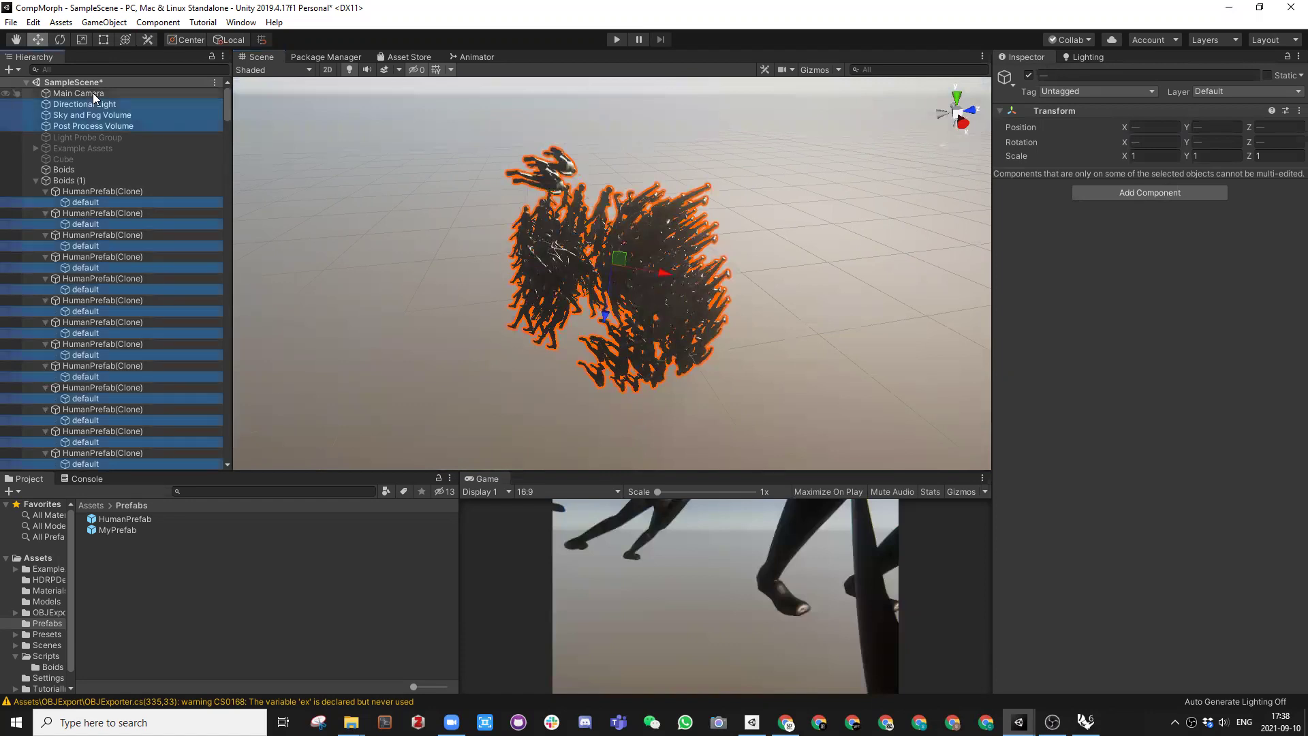
left_click(96, 116, "ctrl")
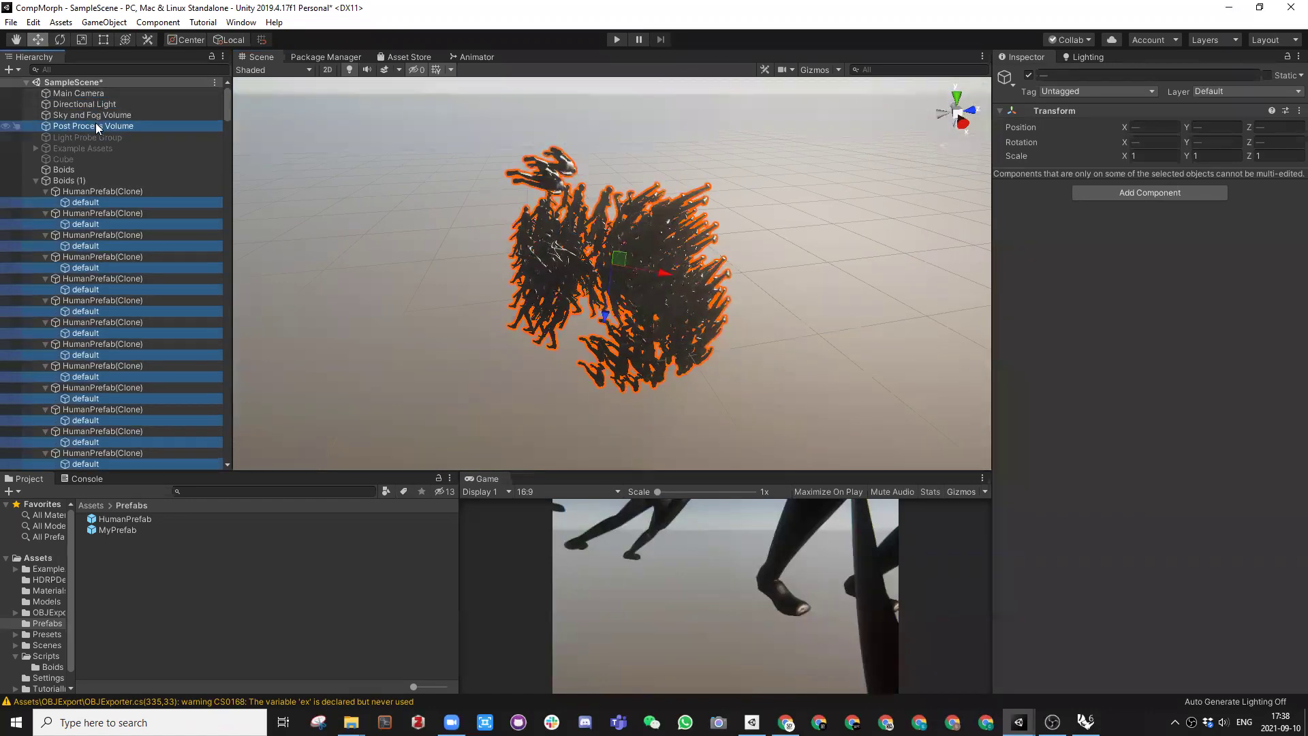
left_click(96, 124, "ctrl")
scroll(137, 211, "down", 3)
scroll(136, 218, "down", 15)
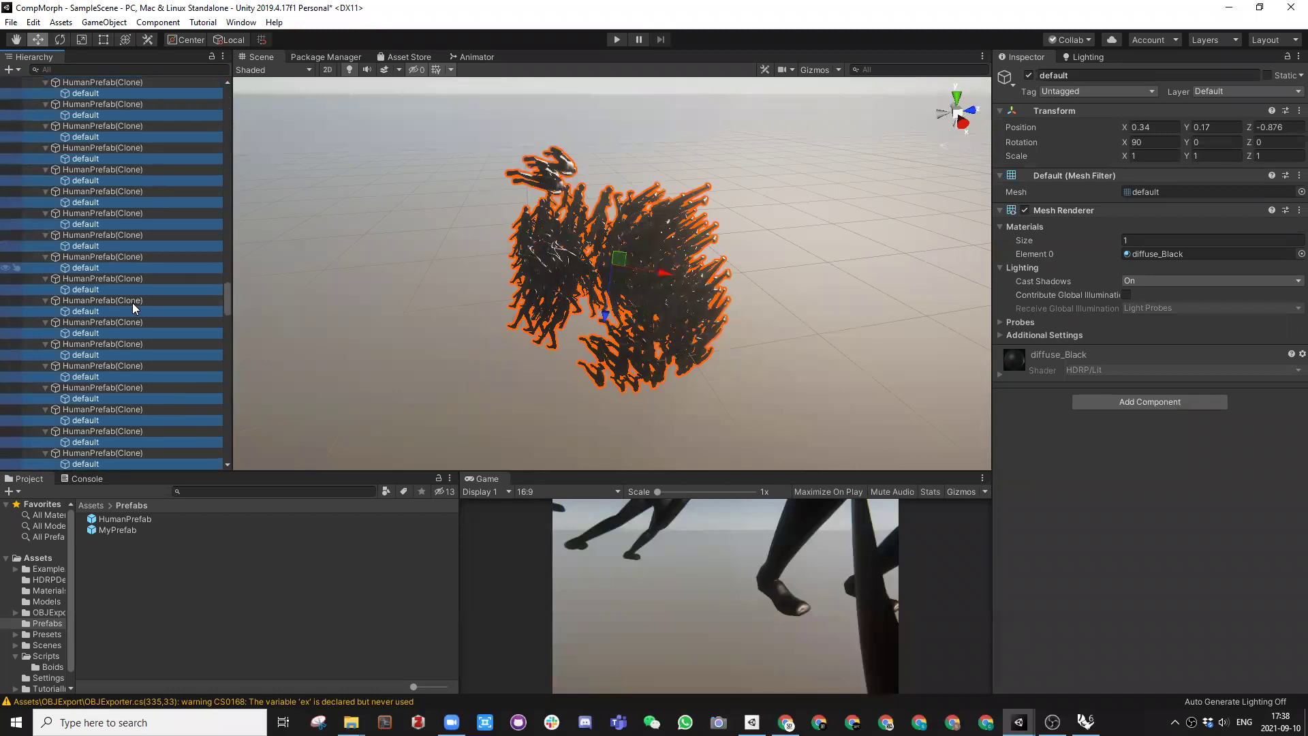
Step: Export only the selected default meshes of the flock to the Desktop as TestExport.obj with the OBJ exporter
left_click_drag(226, 442, 231, 83)
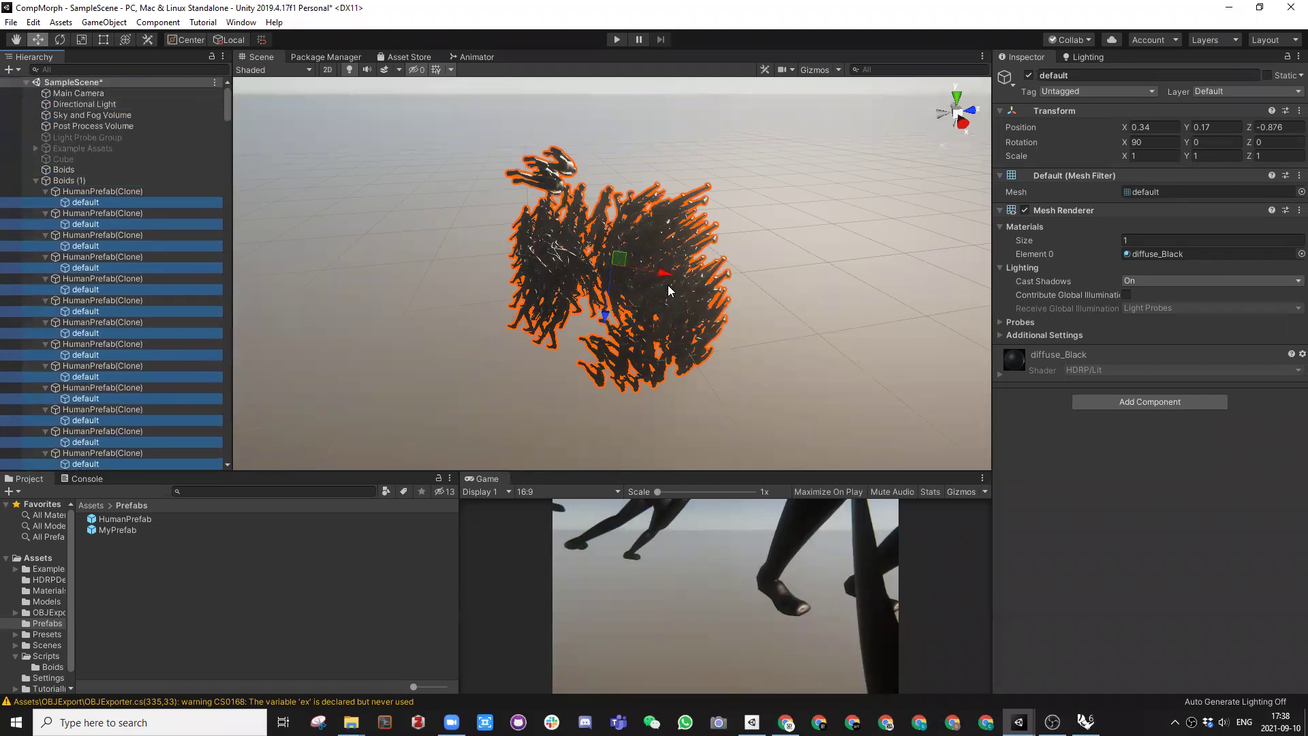
left_click(11, 23)
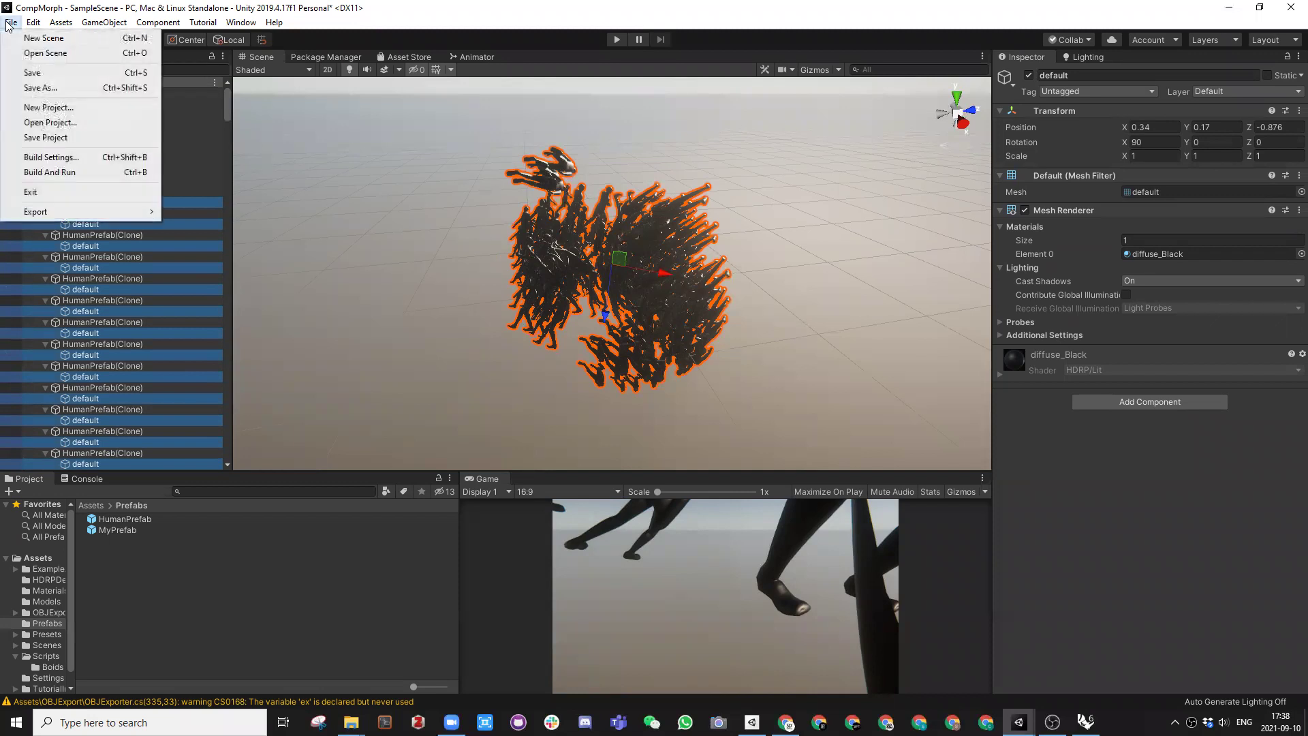
mouse_move(54, 212)
left_click(205, 212)
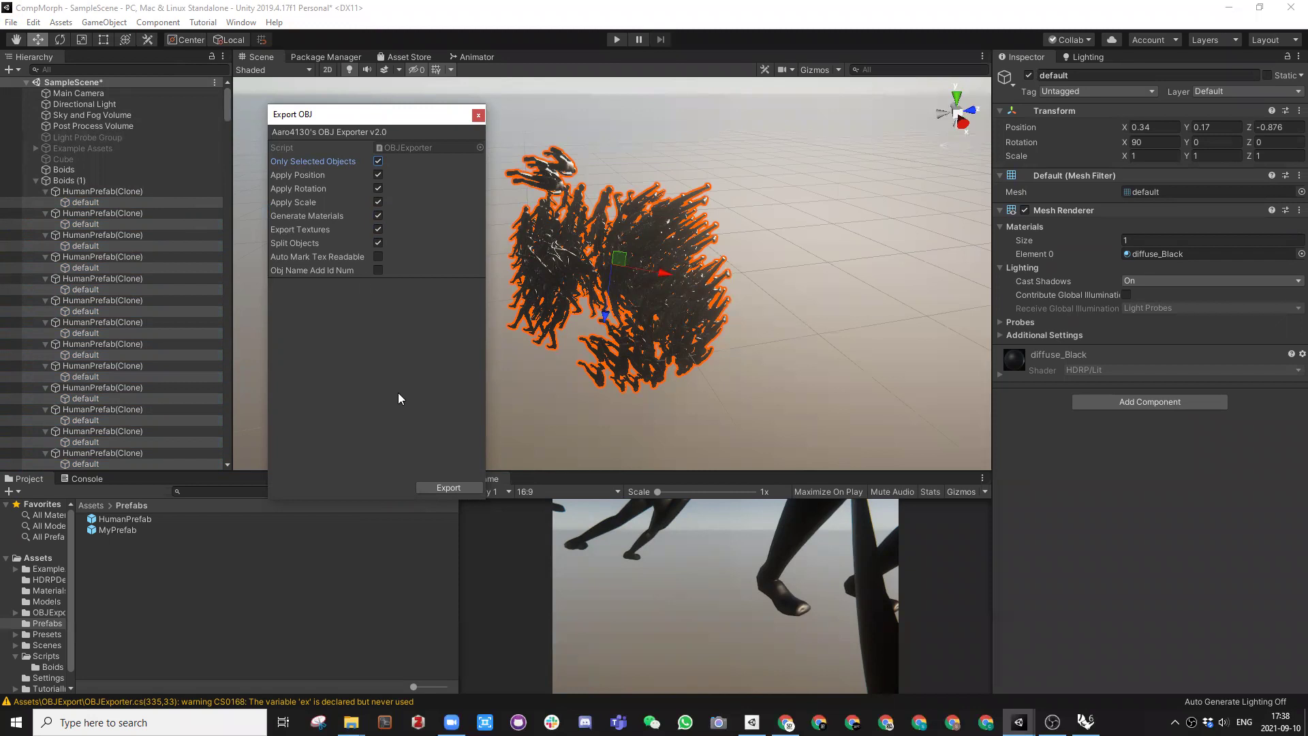
left_click(449, 488)
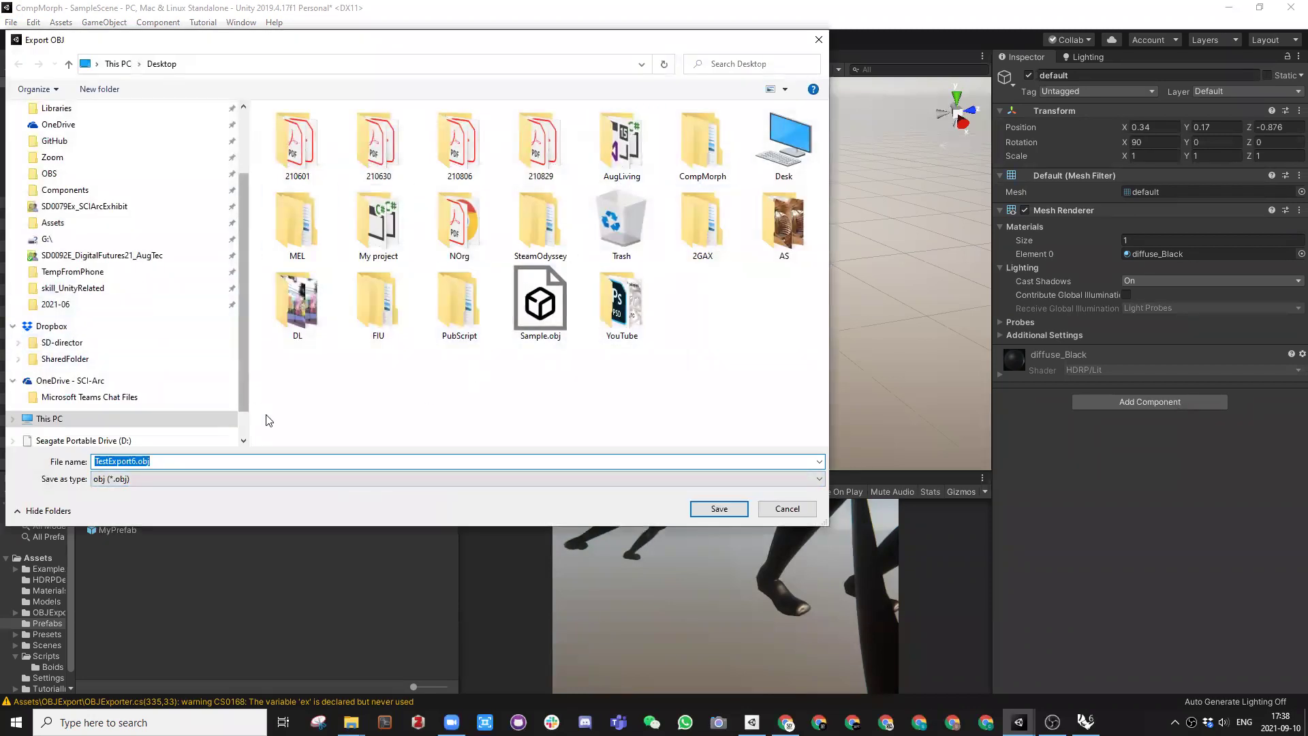
left_click(136, 462)
key("BackSpace")
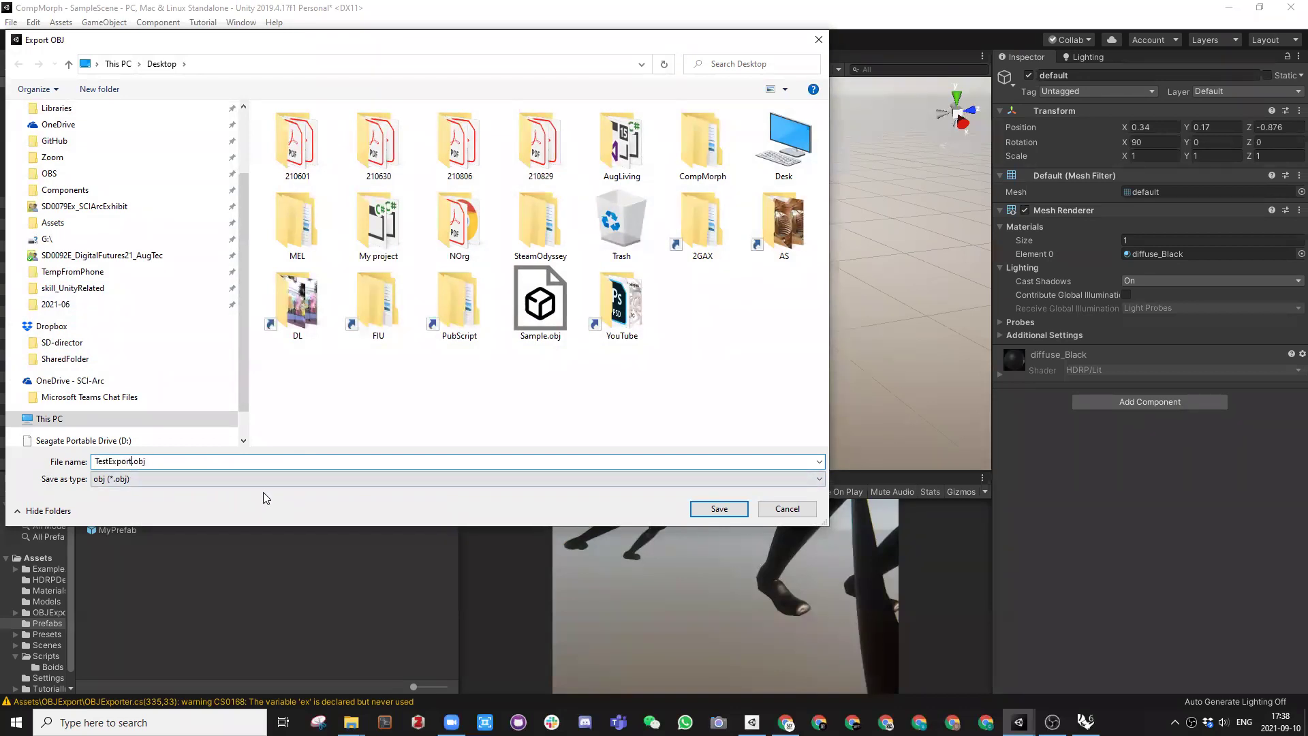
left_click(714, 509)
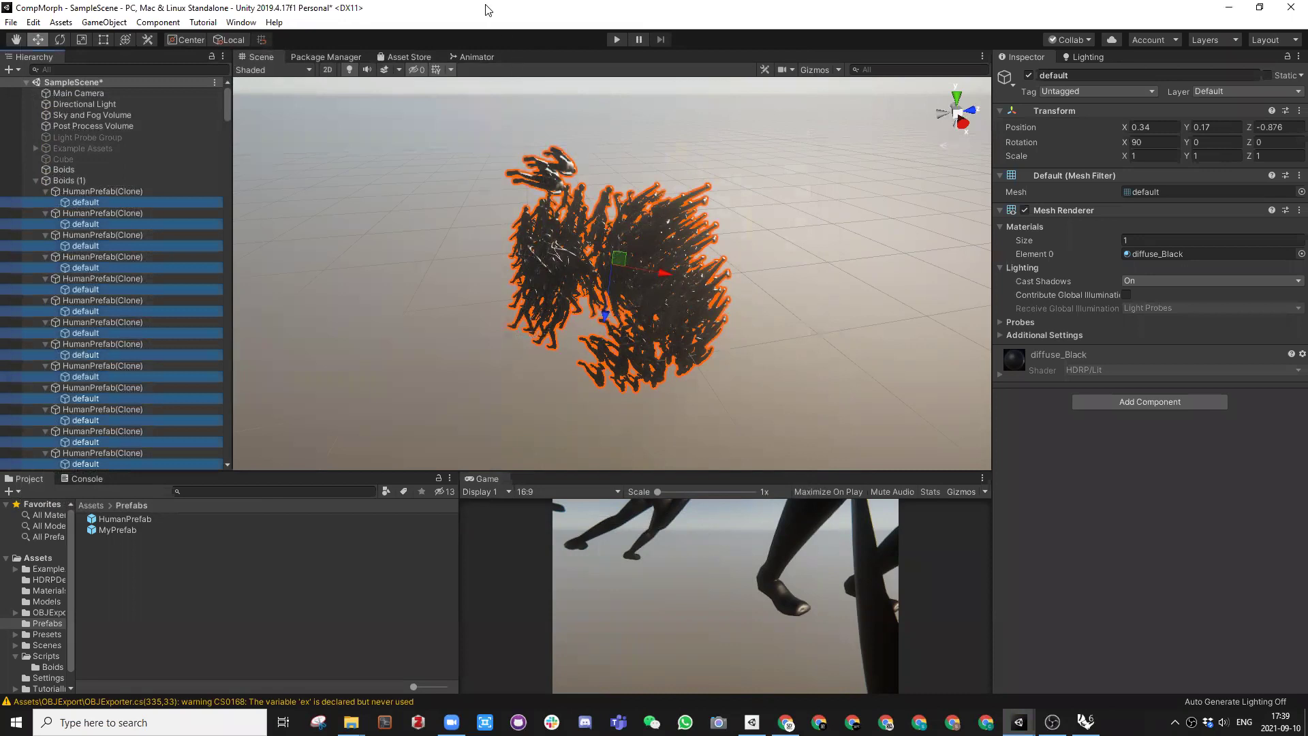
Step: Minimize Unity and check the exported TestExport OBJ and MTL files on the desktop
left_click(1229, 8)
left_click(129, 232)
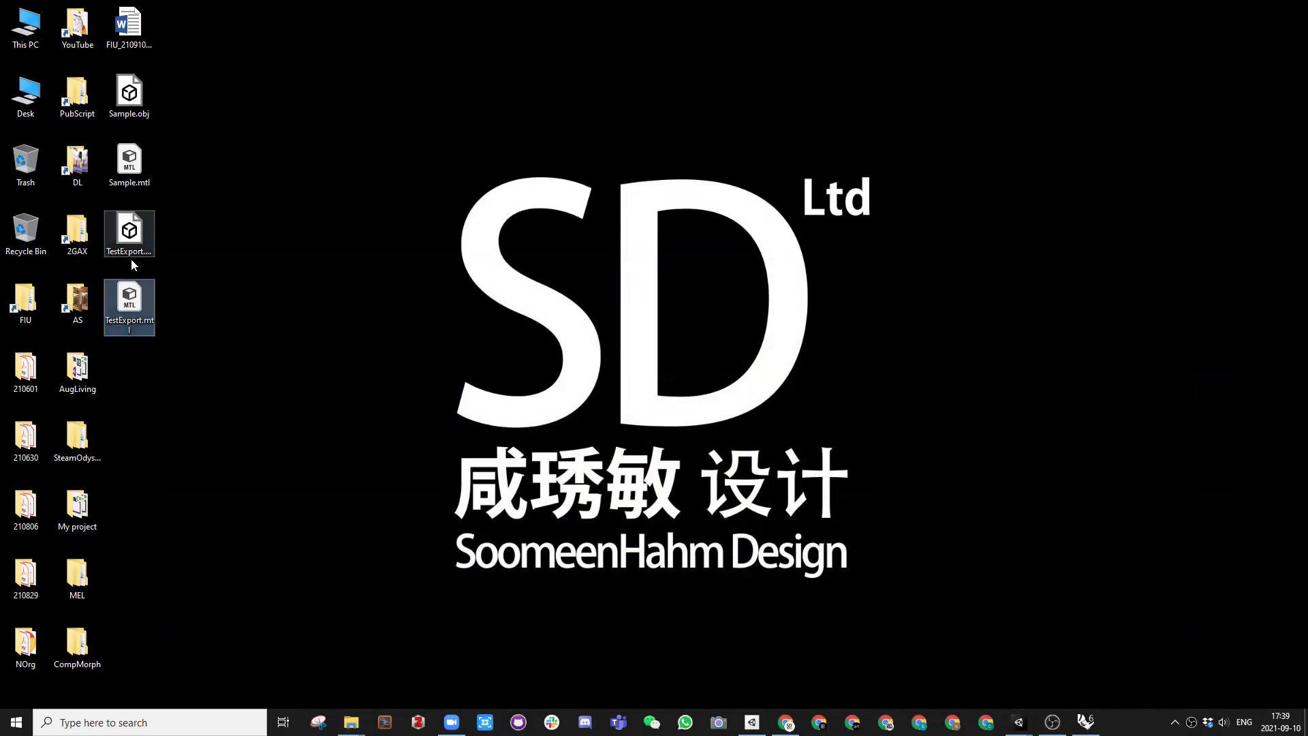
left_click(131, 300)
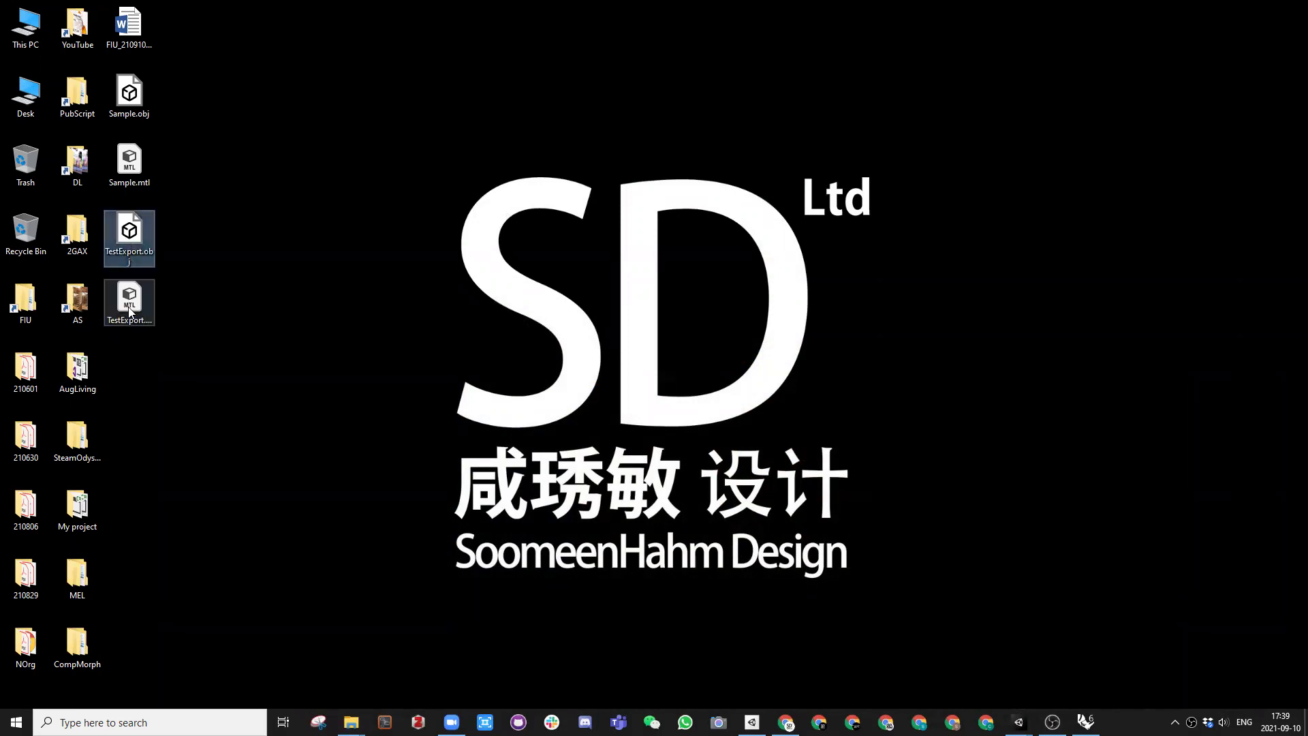
left_click(199, 327)
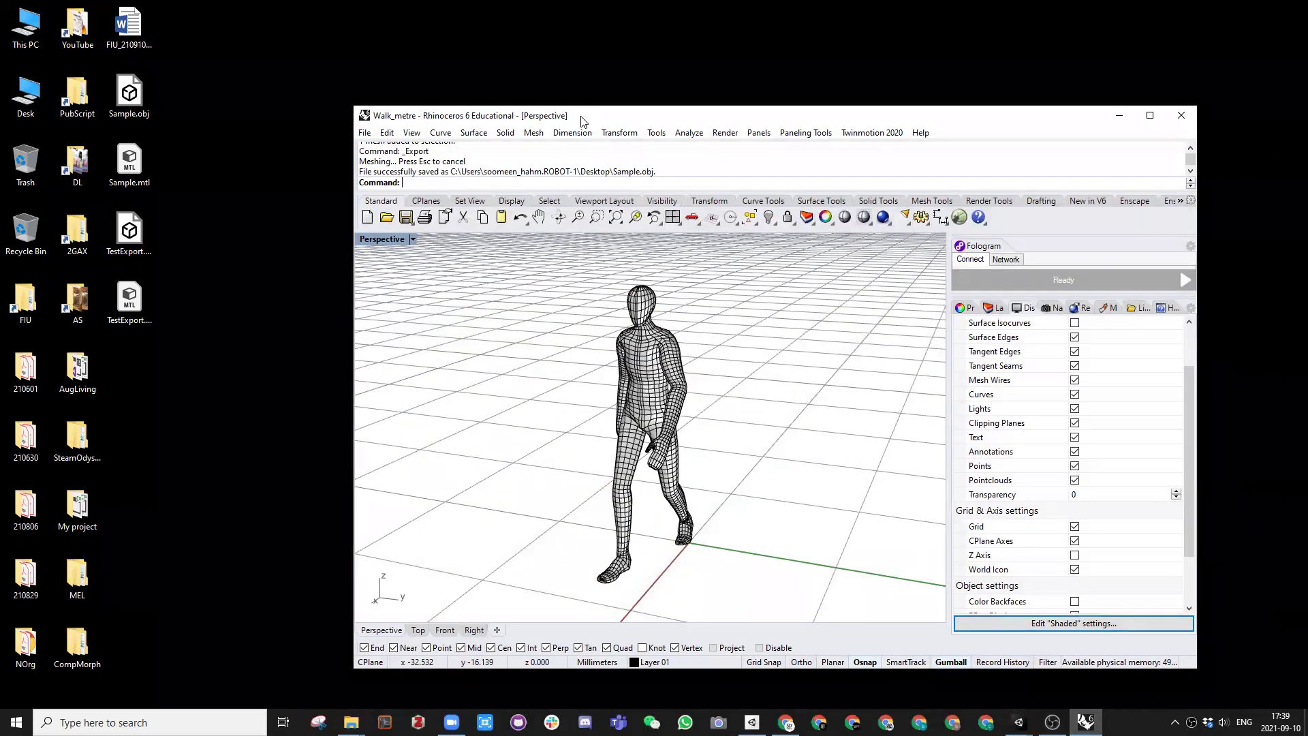
Step: Switch to Rhino, shrink its window so the desktop files stay reachable, and create a new document from a template
double_click(584, 116)
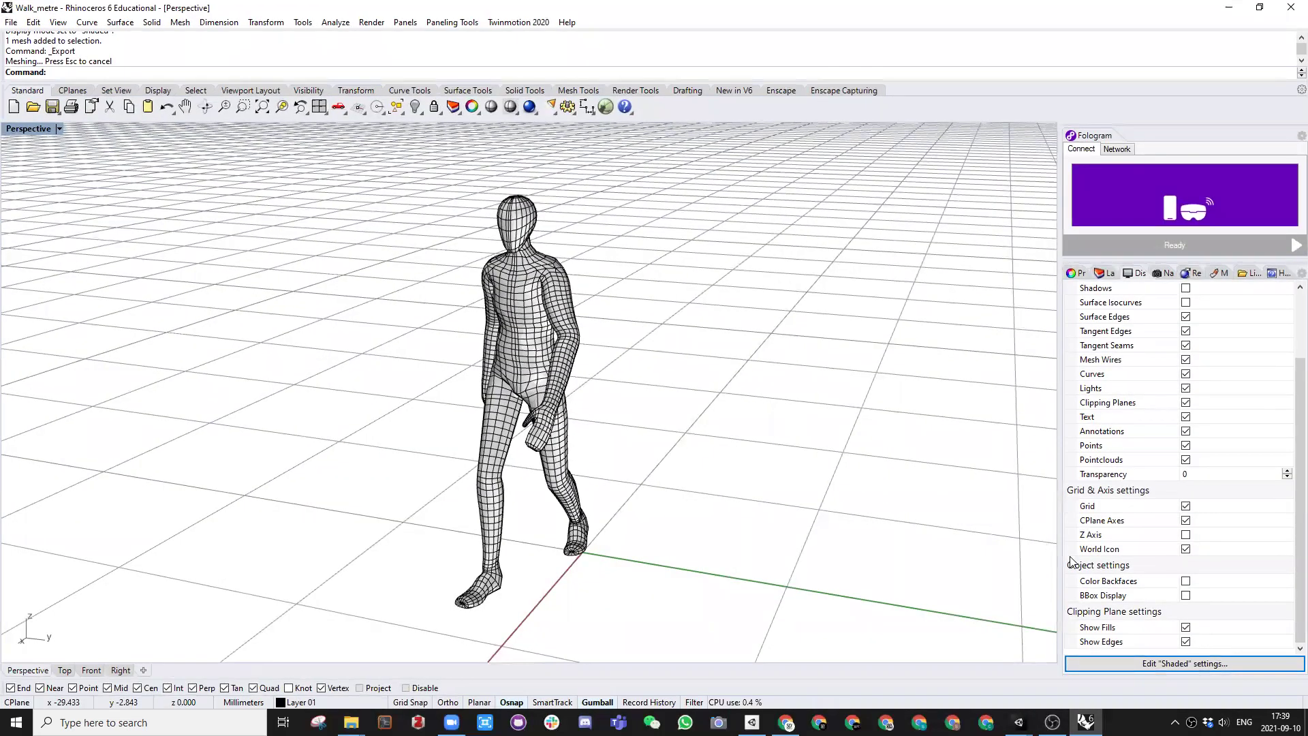
double_click(729, 18)
left_click_drag(1102, 578, 1280, 677)
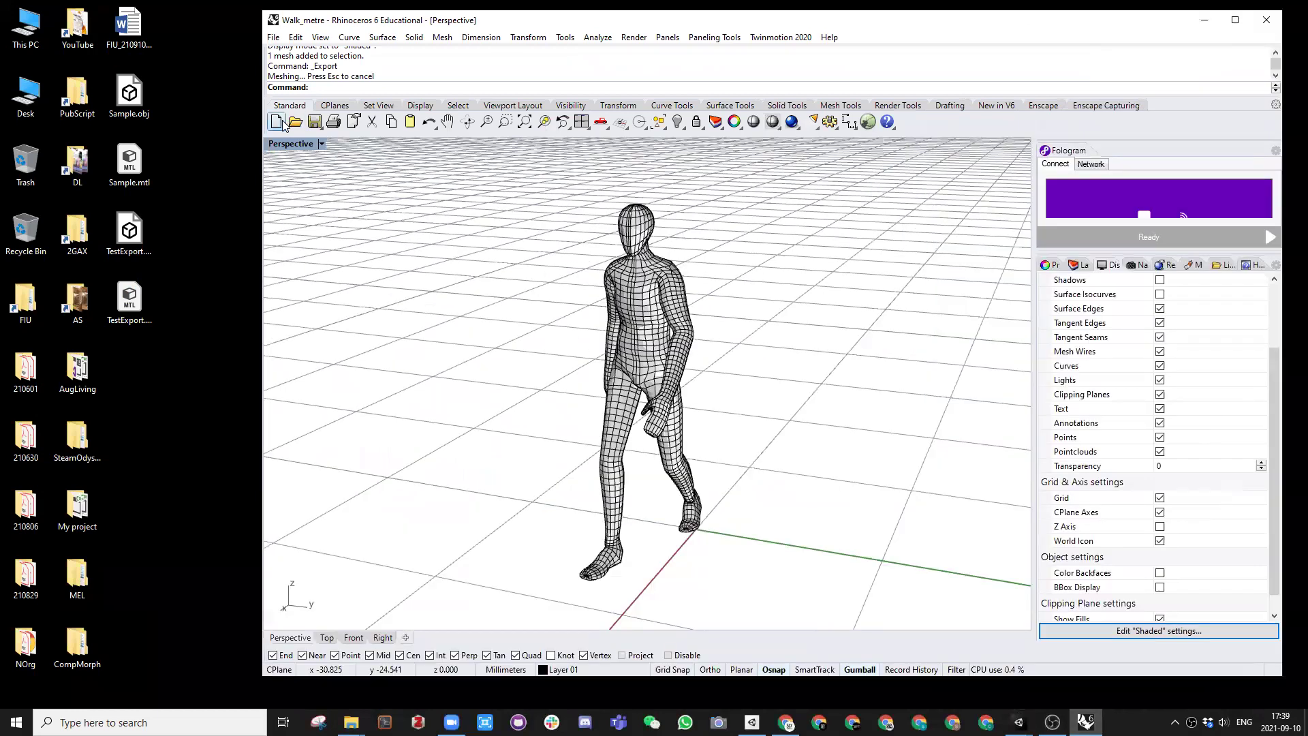
left_click(282, 121)
left_click(645, 411)
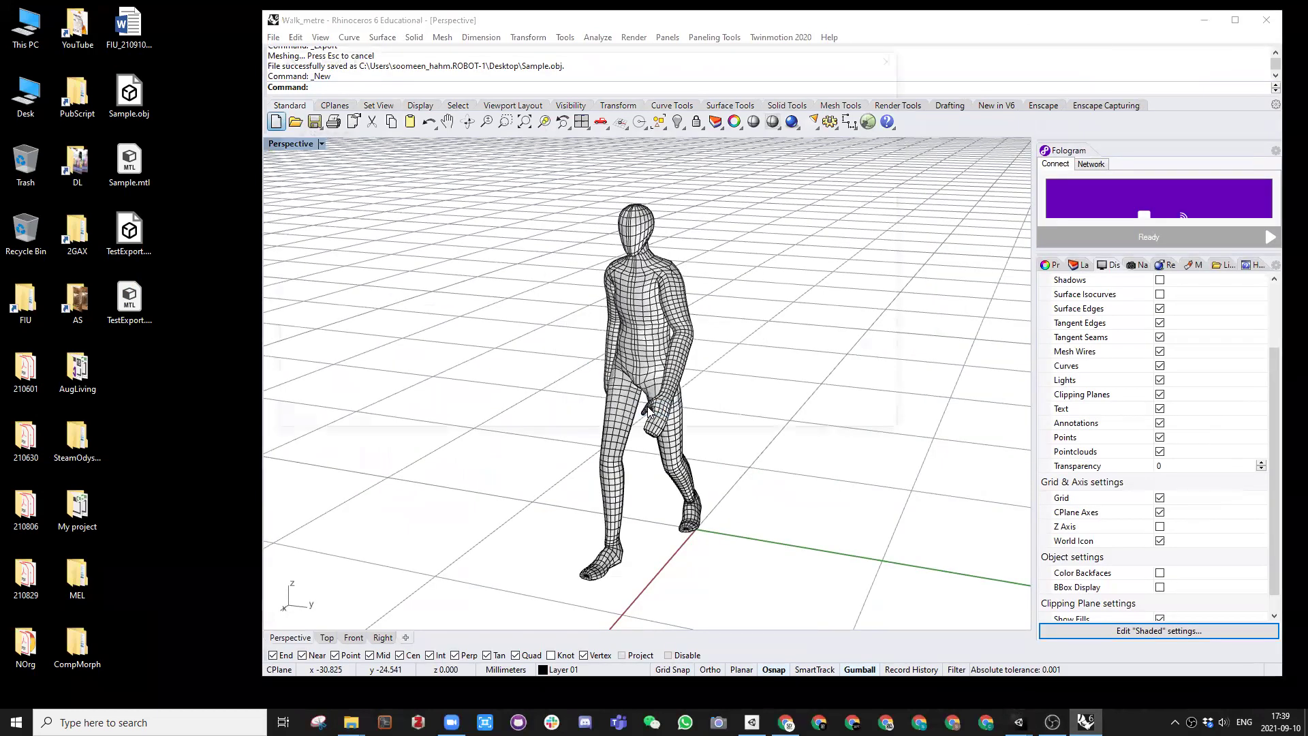
left_click(611, 368)
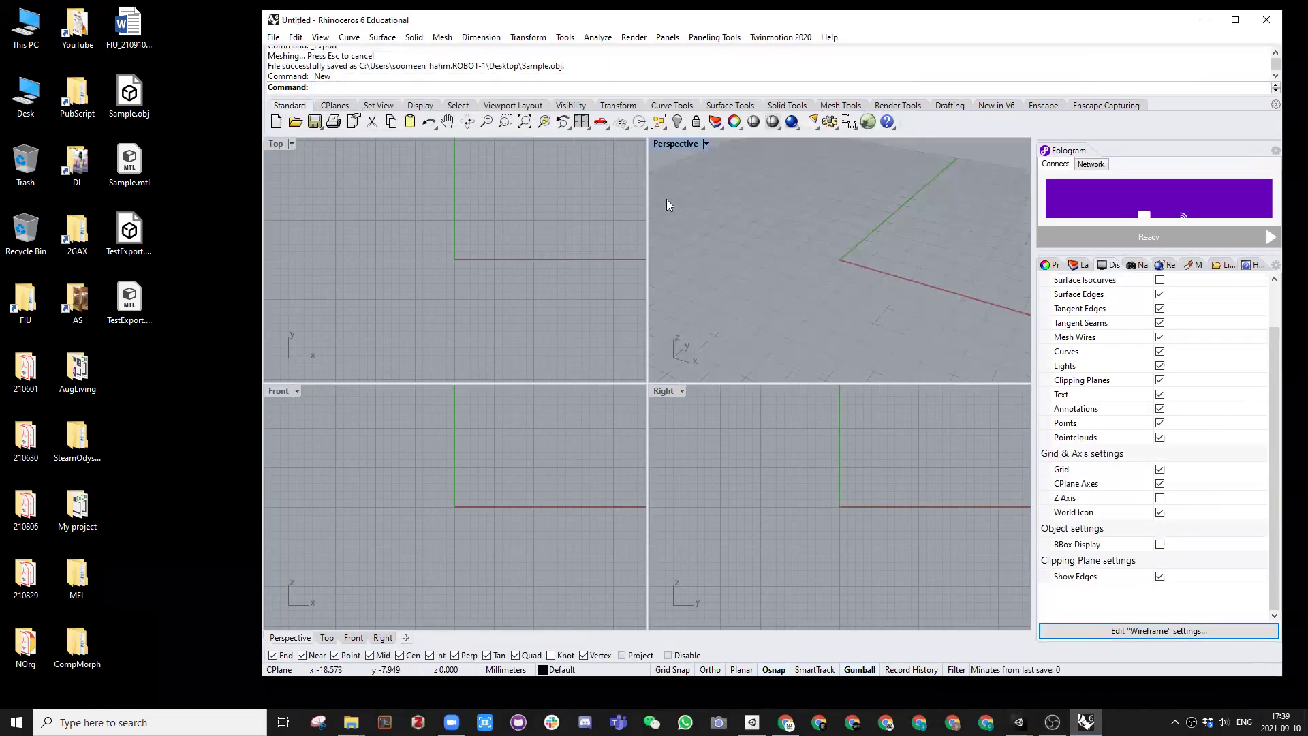
Step: Open TestExport.obj from the desktop in Rhino, accepting the OBJ import options
left_click_drag(137, 242, 443, 236)
left_click_drag(721, 260, 720, 260)
left_click(1021, 365)
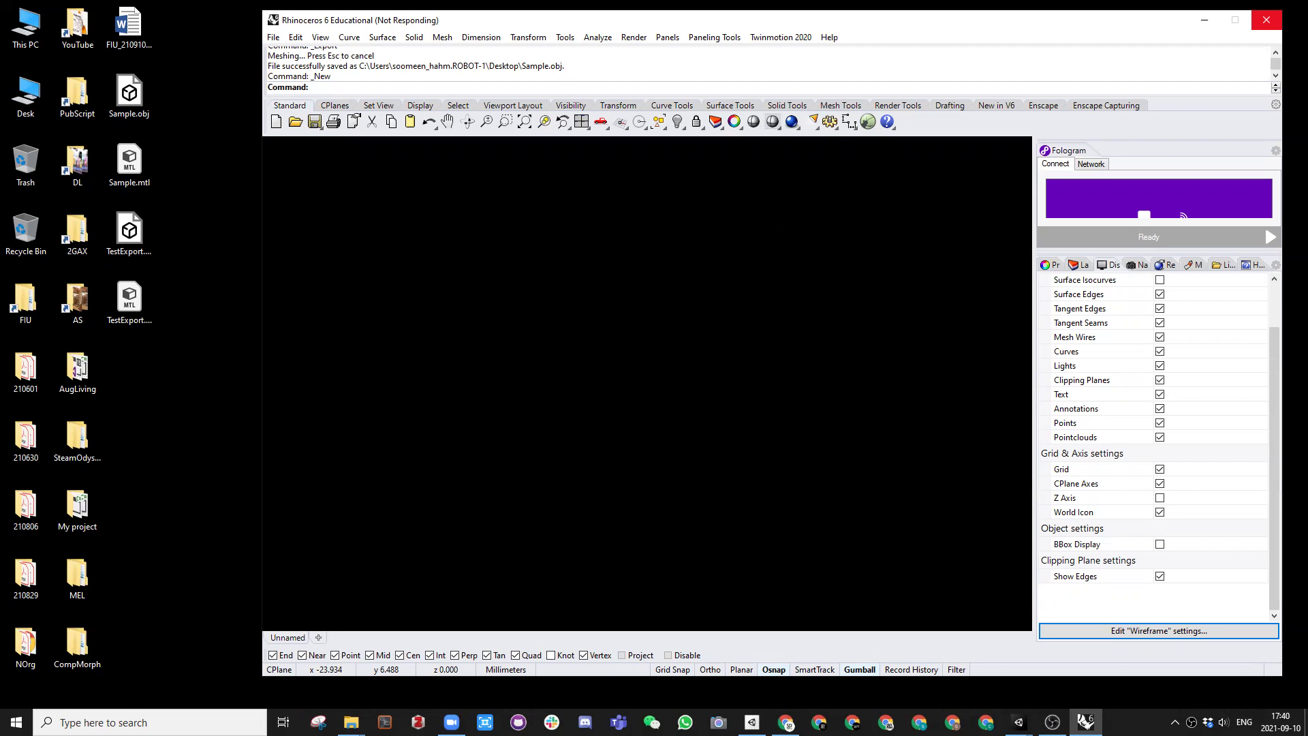
left_click(1267, 20)
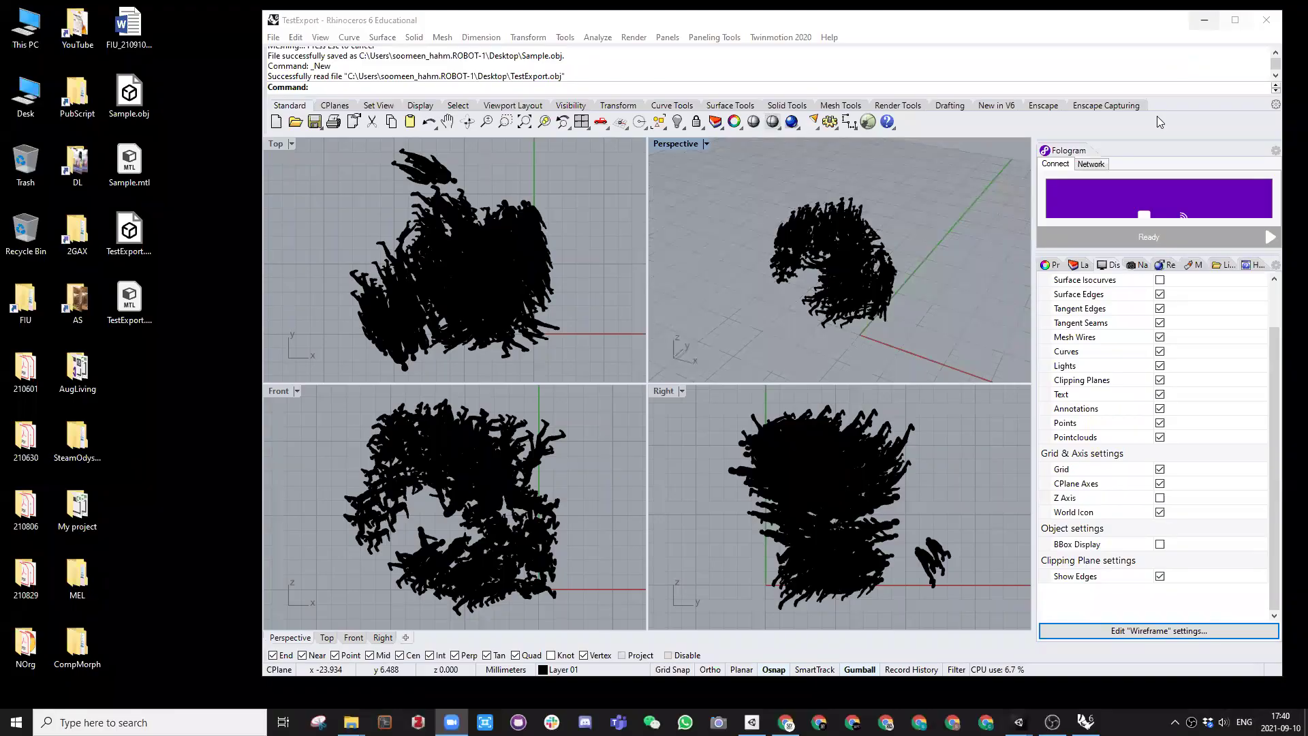
Step: Set the Perspective viewport to Rendered display and maximize both the Rhino window and that viewport
left_click(671, 144)
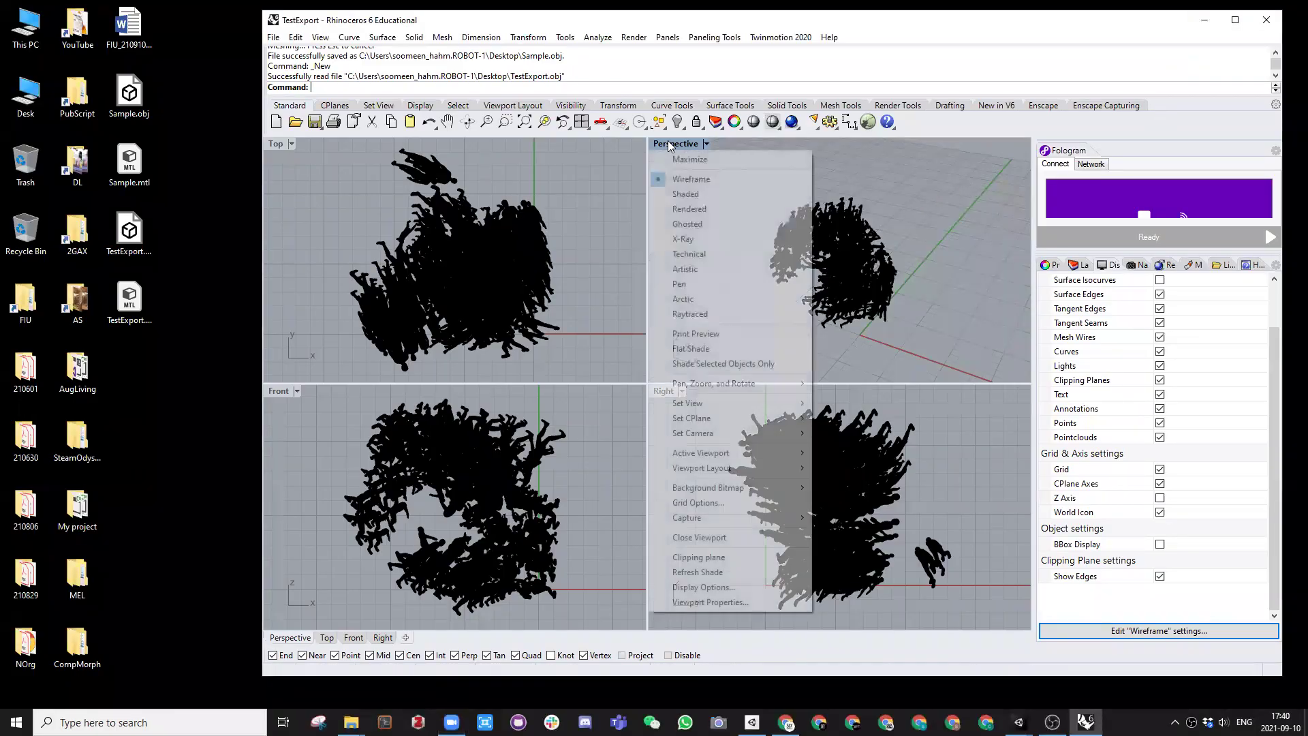
left_click(689, 209)
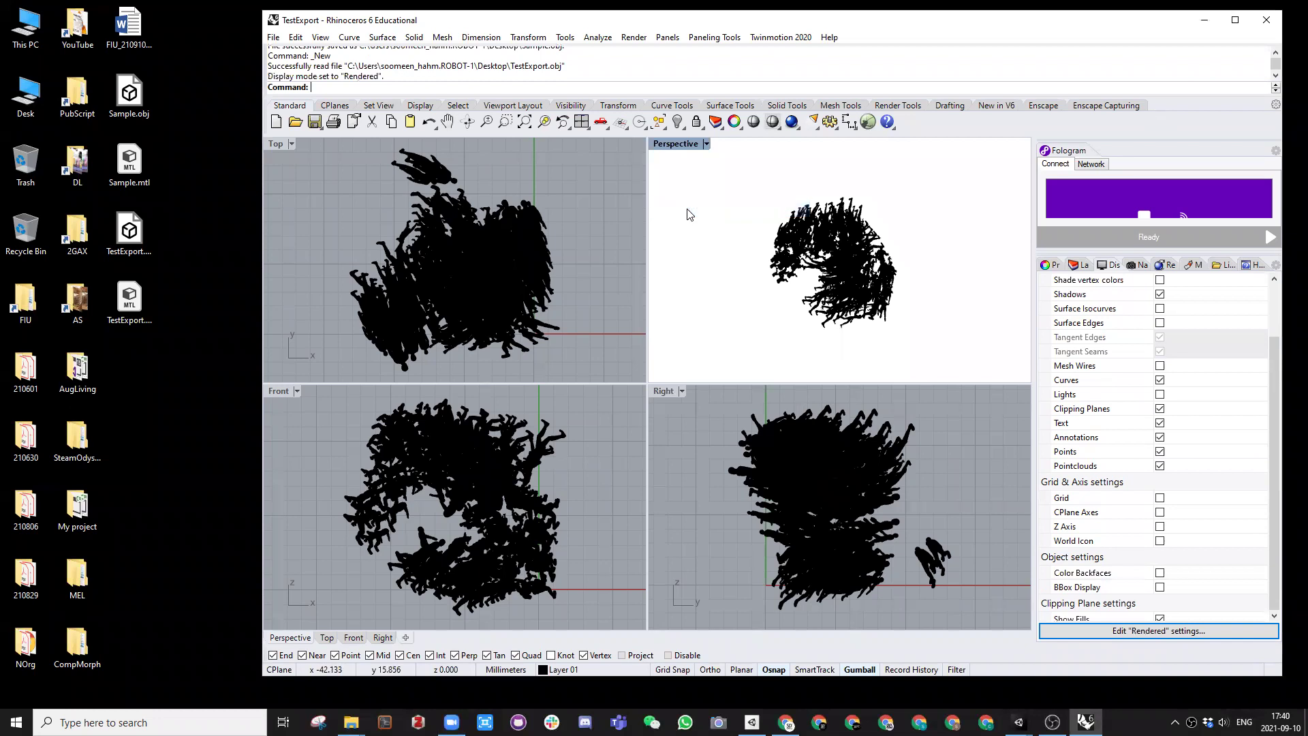
left_click(1234, 21)
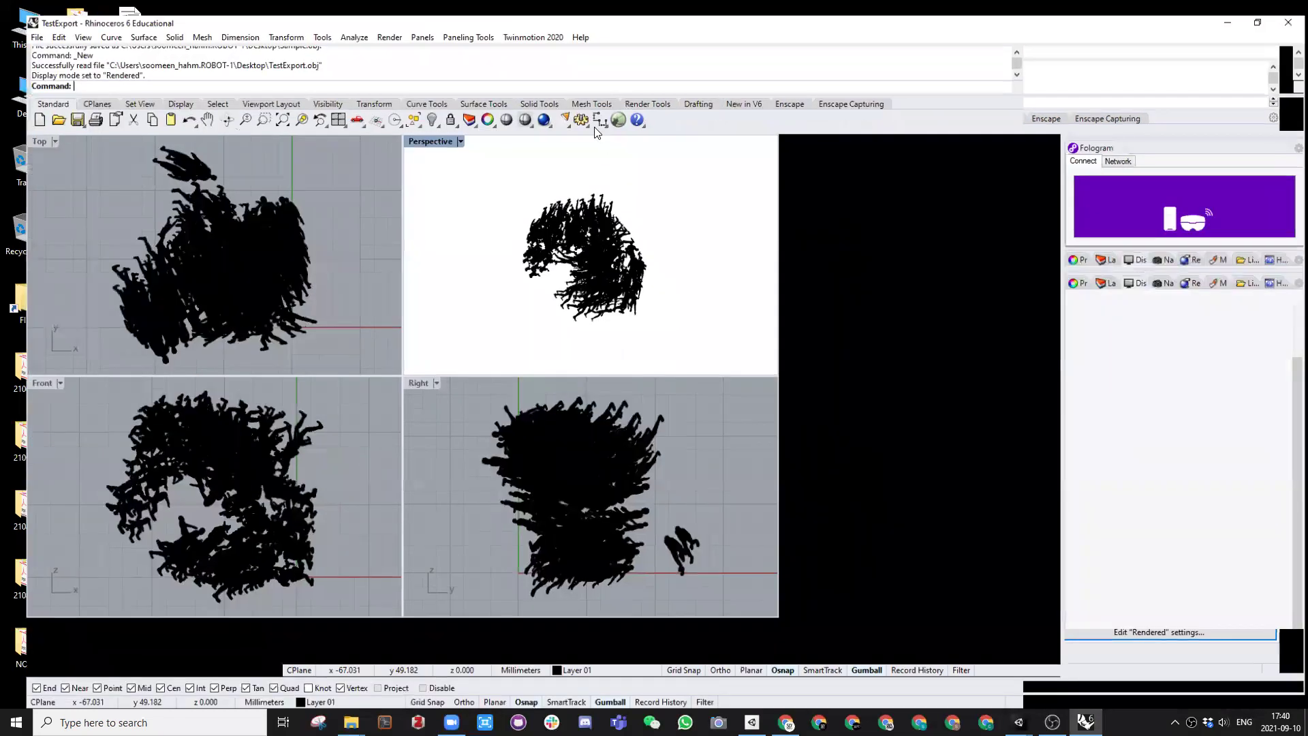
double_click(576, 129)
Step: Select the imported flock mesh and examine it from near and far in the Perspective viewport
scroll(523, 398, "up", 10)
scroll(523, 398, "down", 10)
right_click_drag(524, 398, 499, 386)
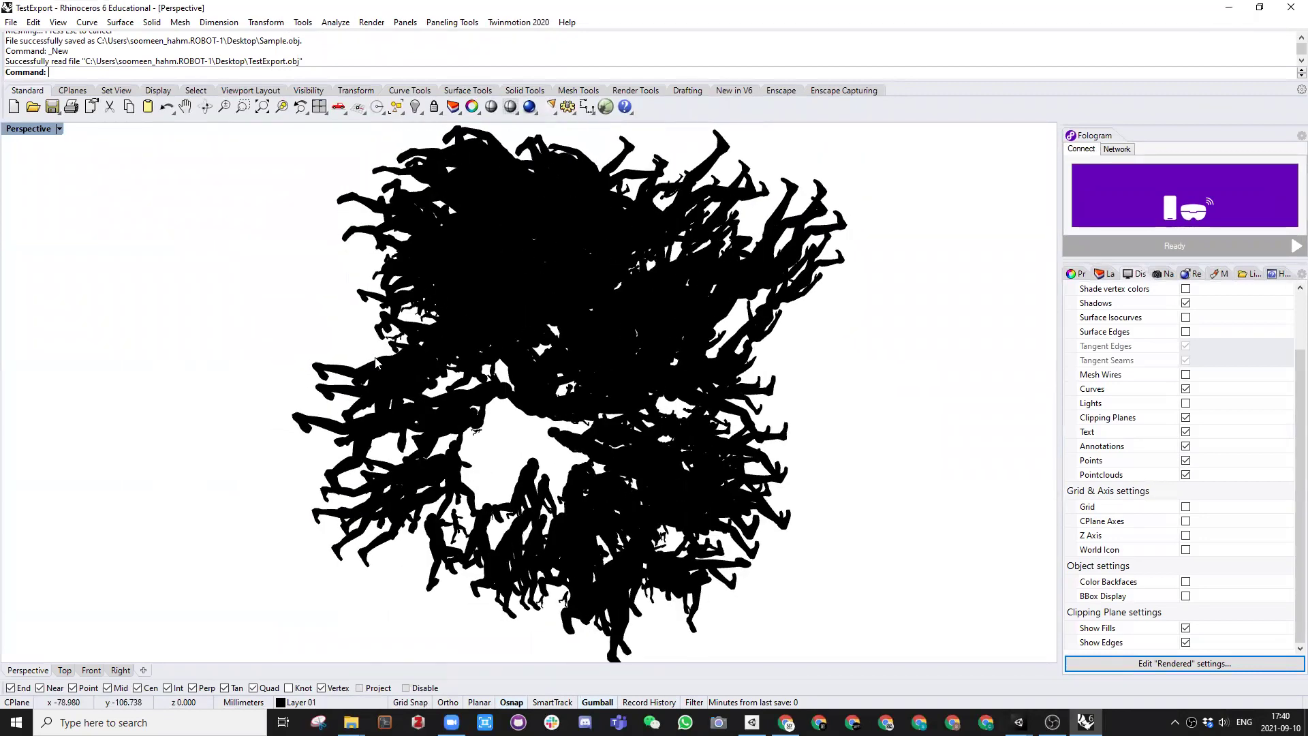
scroll(499, 386, "up", 8)
left_click(498, 387)
scroll(394, 336, "down", 5)
right_click_drag(393, 337, 857, 243)
scroll(855, 237, "down", 6)
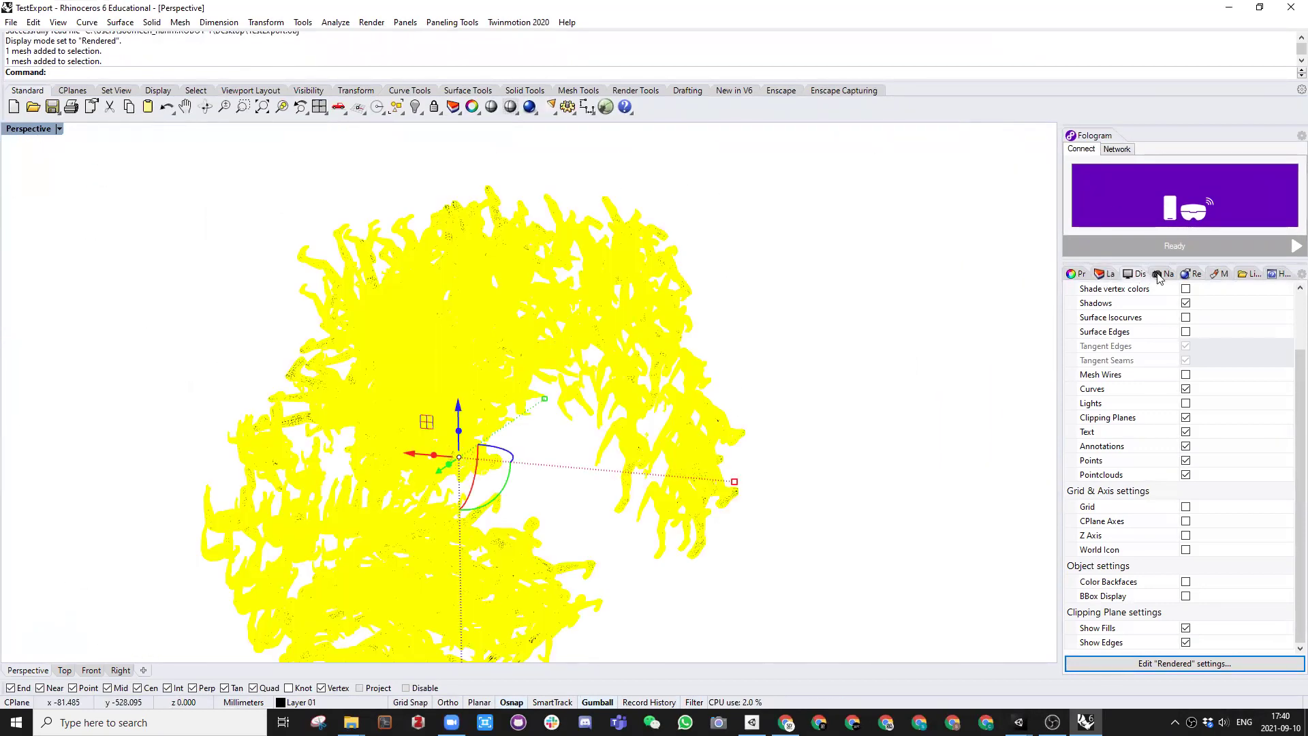
Step: Change the color of the diffuse_Black material to a medium gray and deselect the flock mesh
left_click(1220, 273)
left_click_drag(1200, 259, 1201, 197)
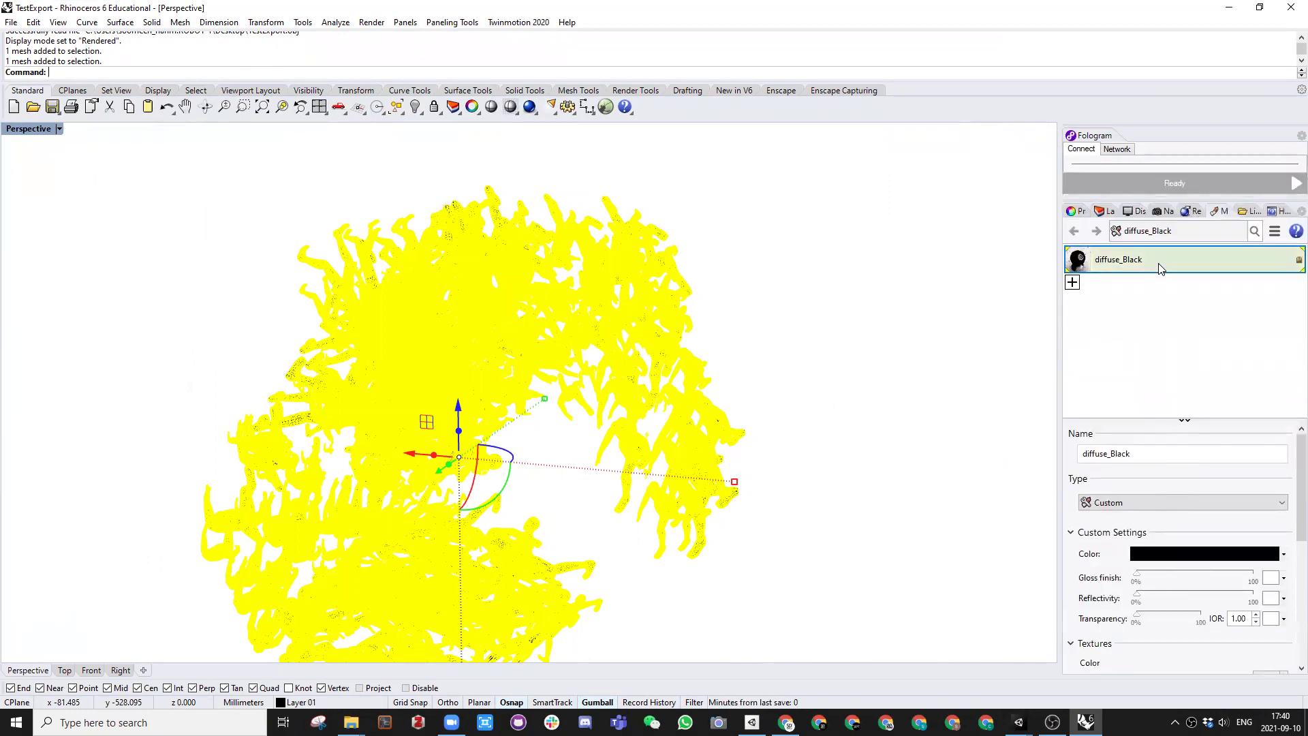
left_click(1189, 557)
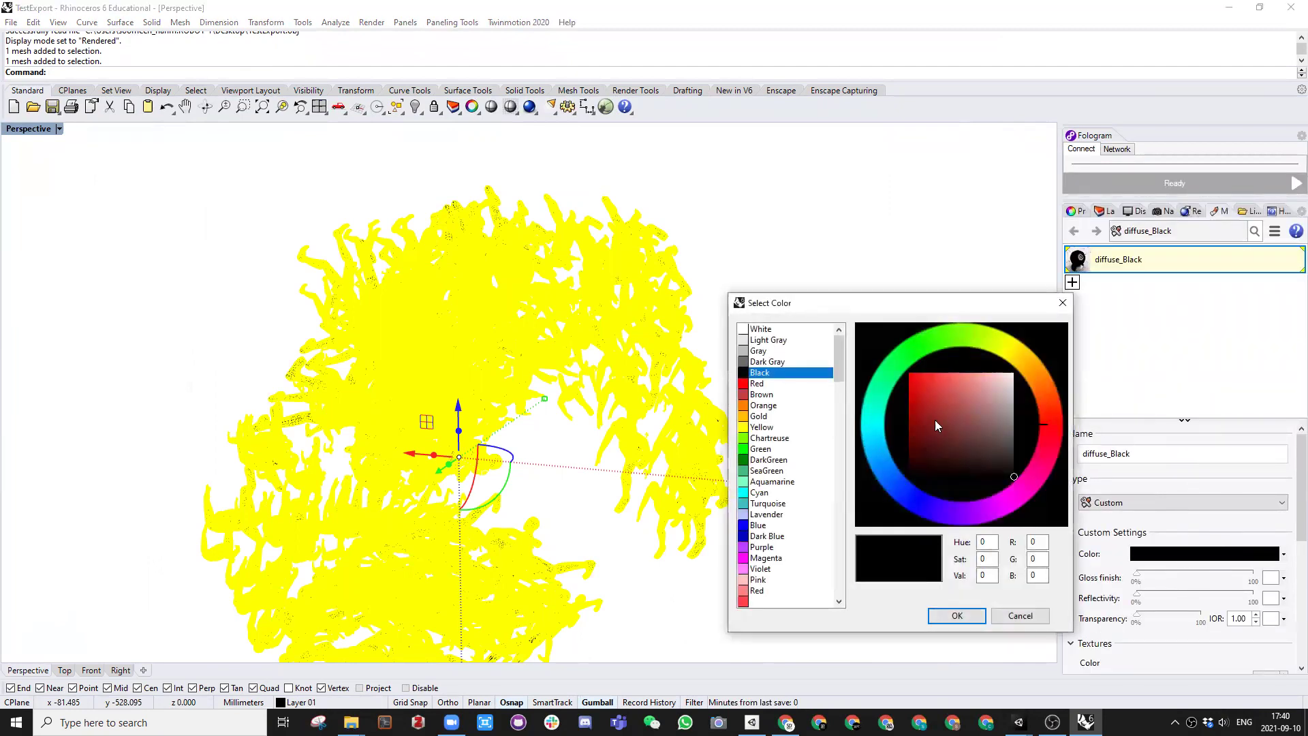
left_click(983, 409)
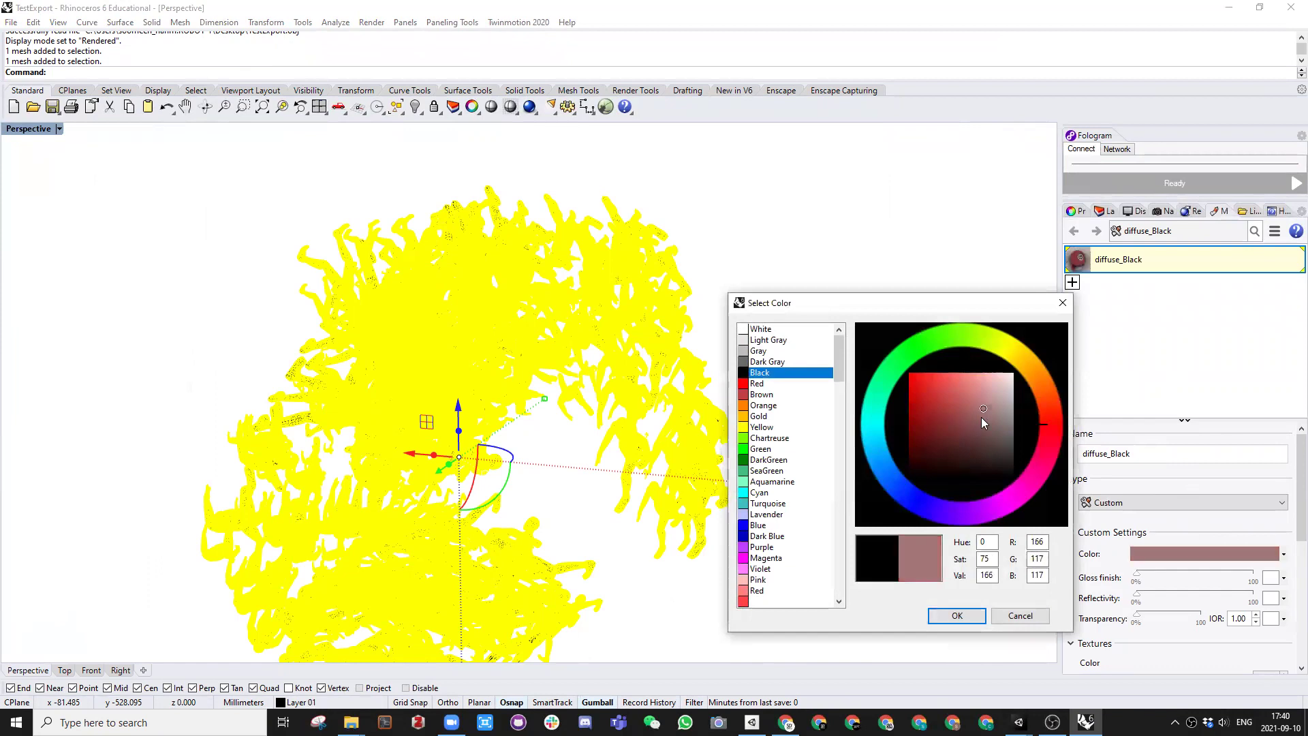
left_click(954, 615)
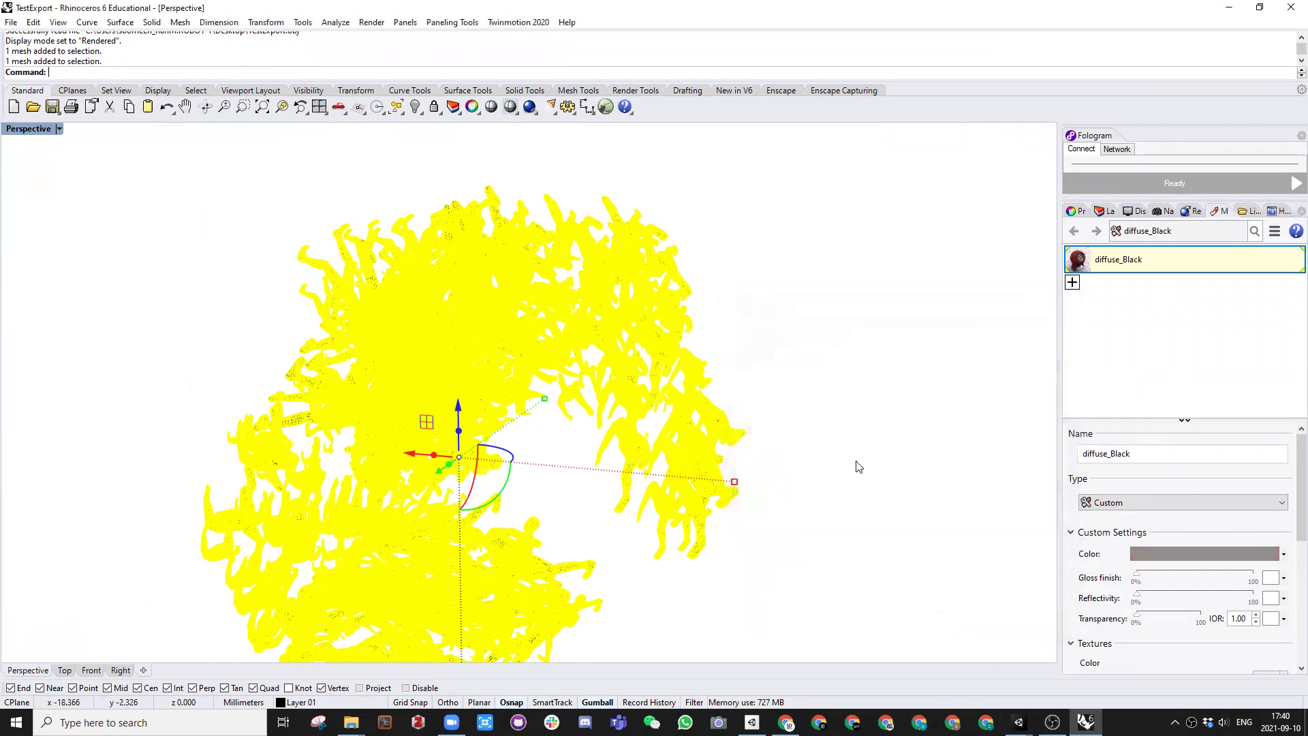
left_click(756, 419)
Step: Examine the gray flock's individual human figures and overall shape from several angles
right_click_drag(512, 339, 693, 419)
scroll(693, 426, "up", 3)
scroll(693, 426, "up", 6)
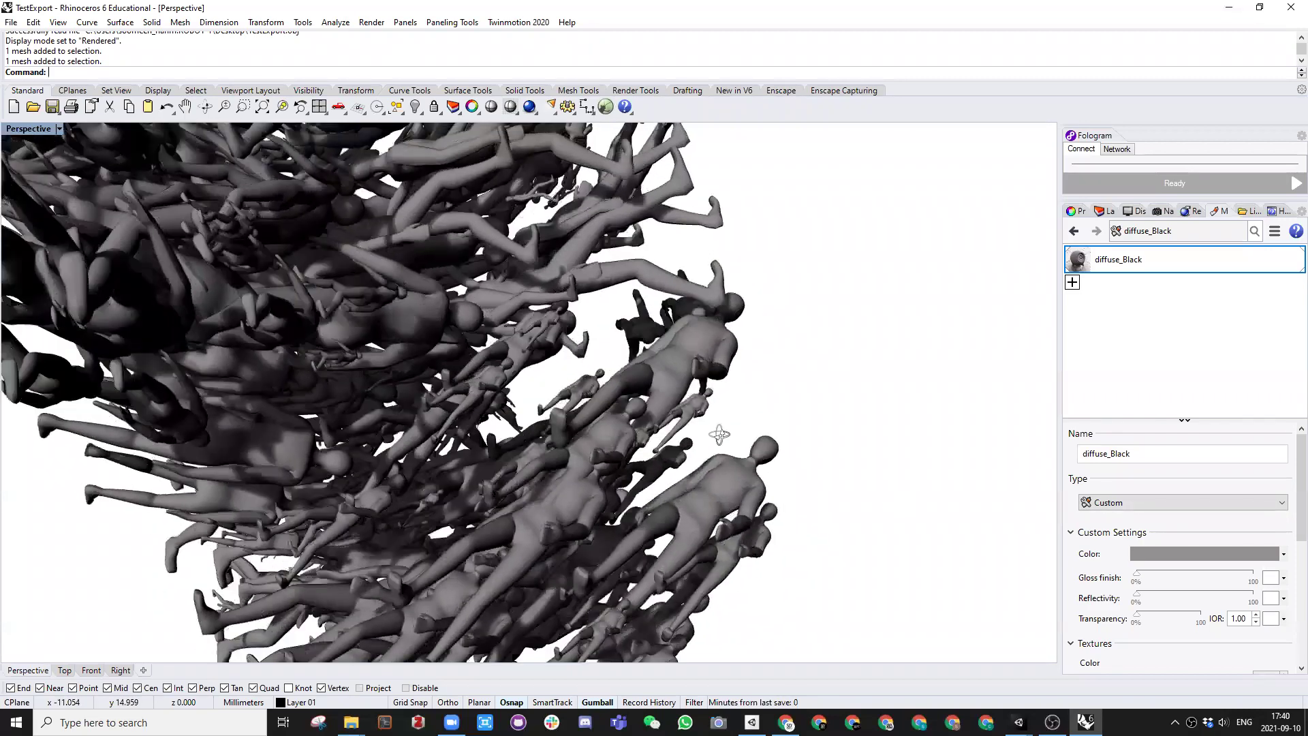
scroll(757, 373, "down", 8)
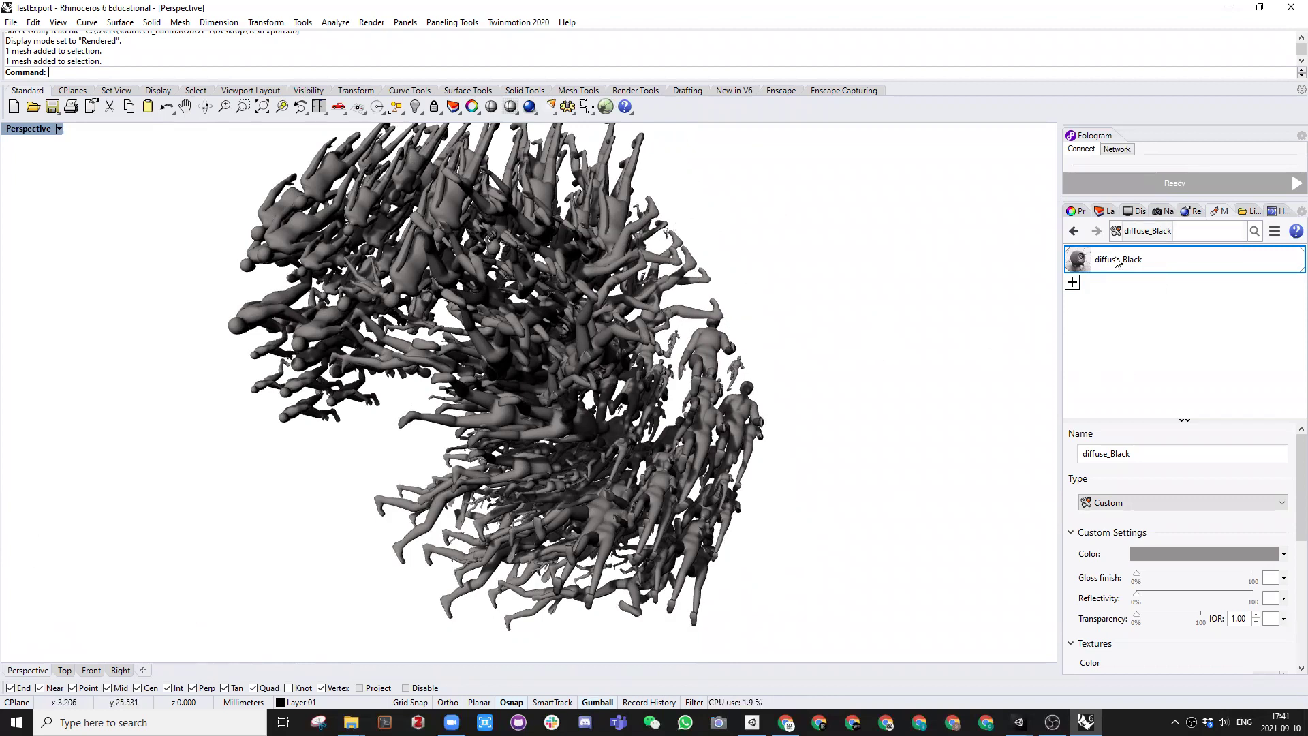
right_click_drag(890, 327, 994, 16)
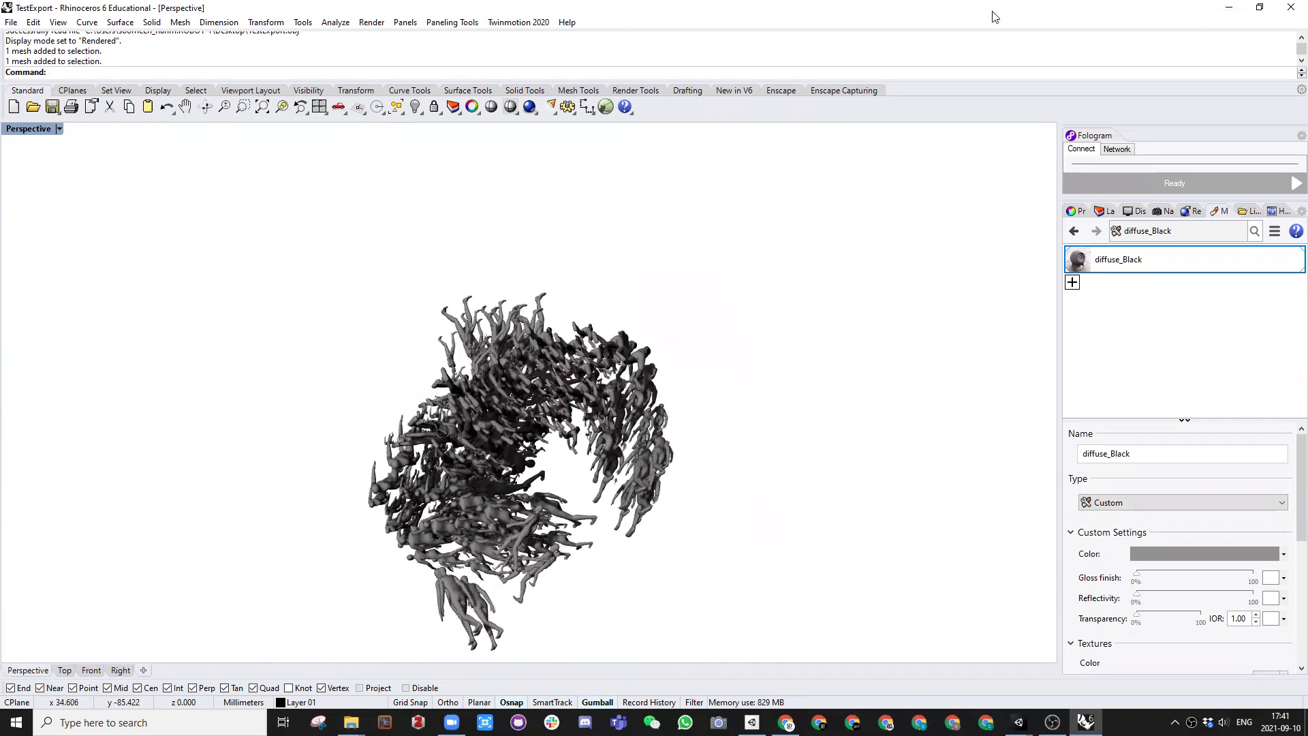
Step: Switch to the Unity project with the Boids01 scene and review the Boids object's script settings
left_click(1260, 7)
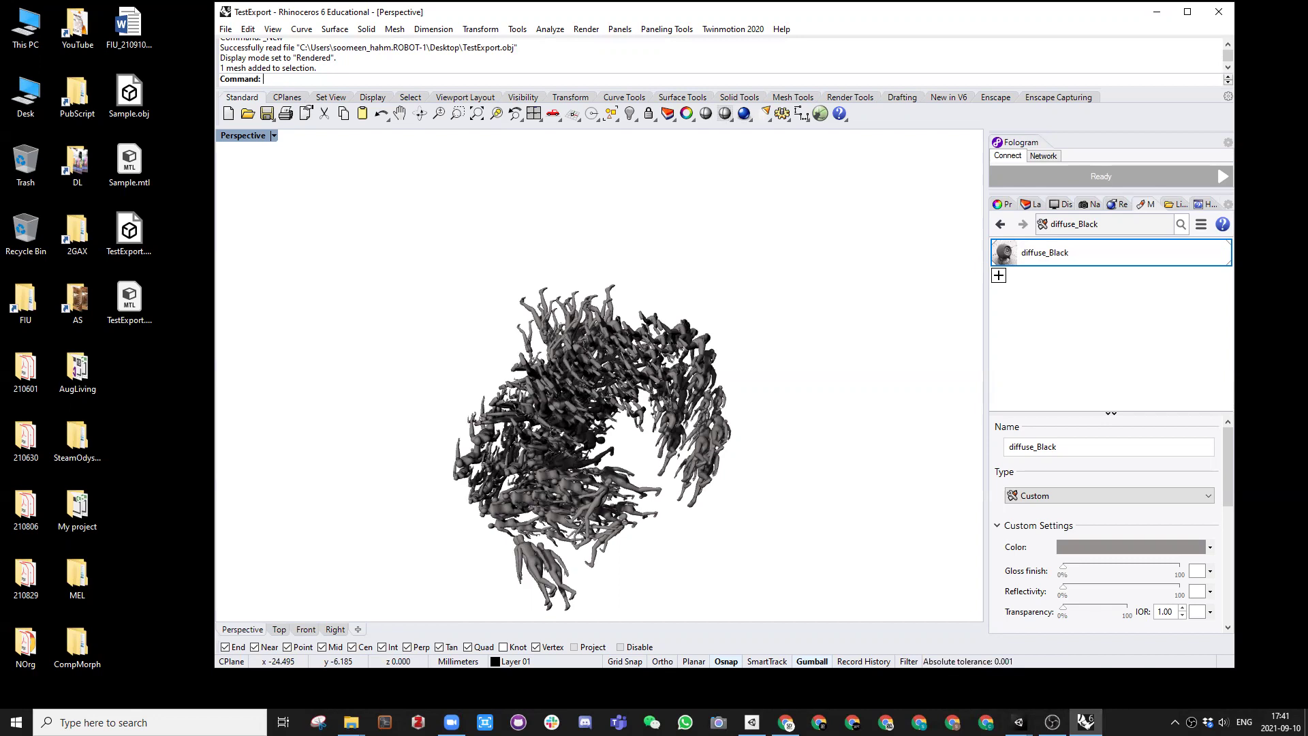
left_click(1019, 721)
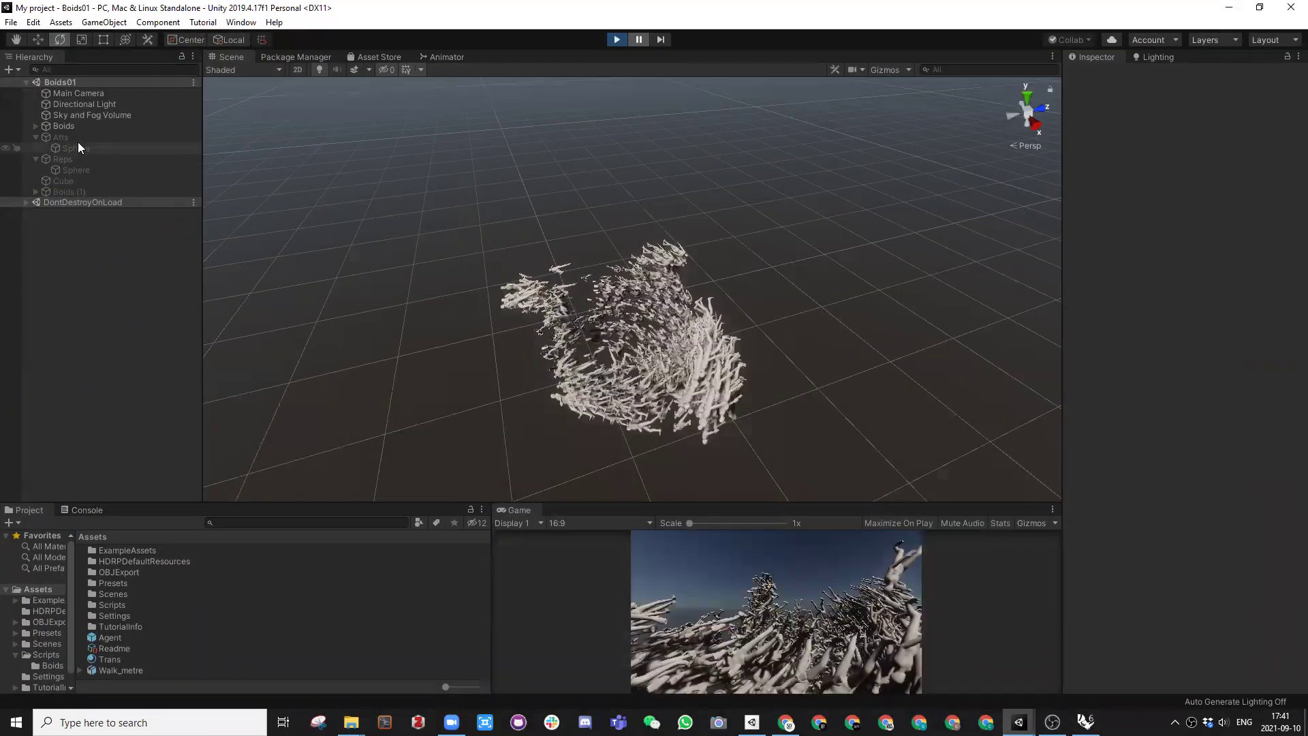
left_click(62, 125)
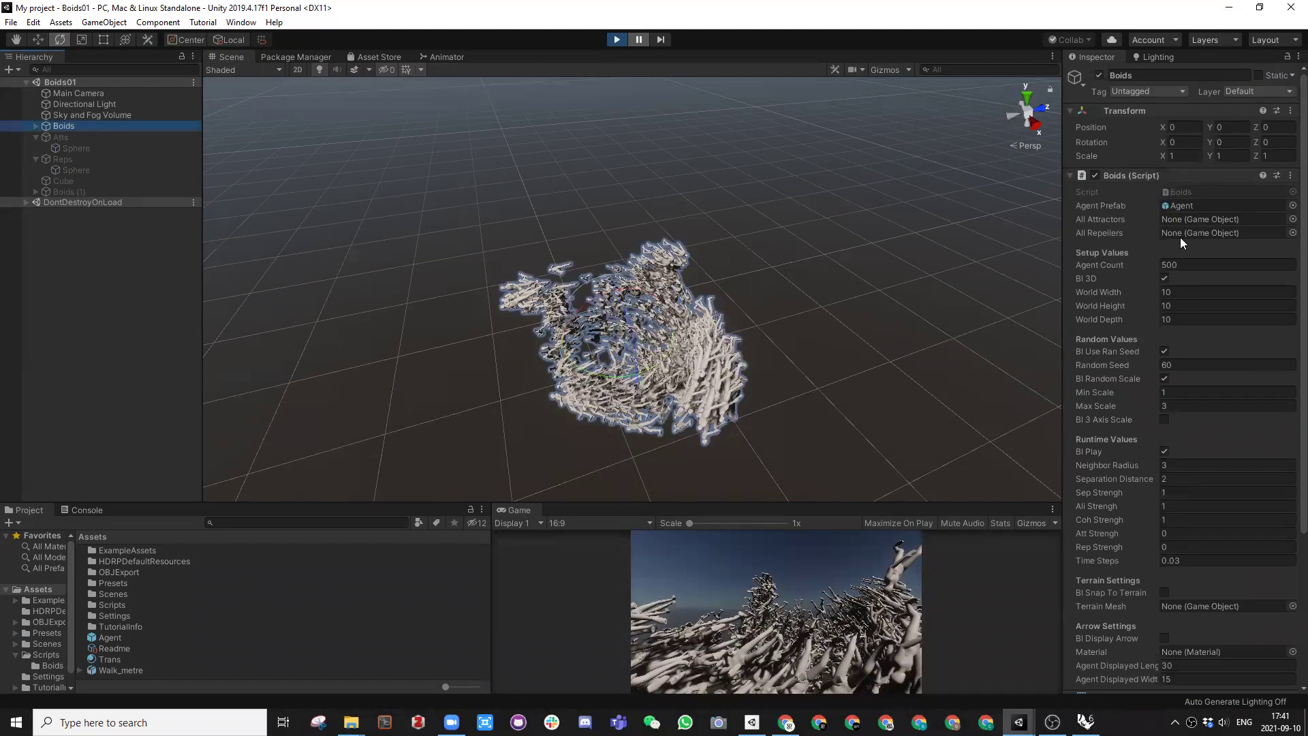
scroll(1137, 351, "down", 5)
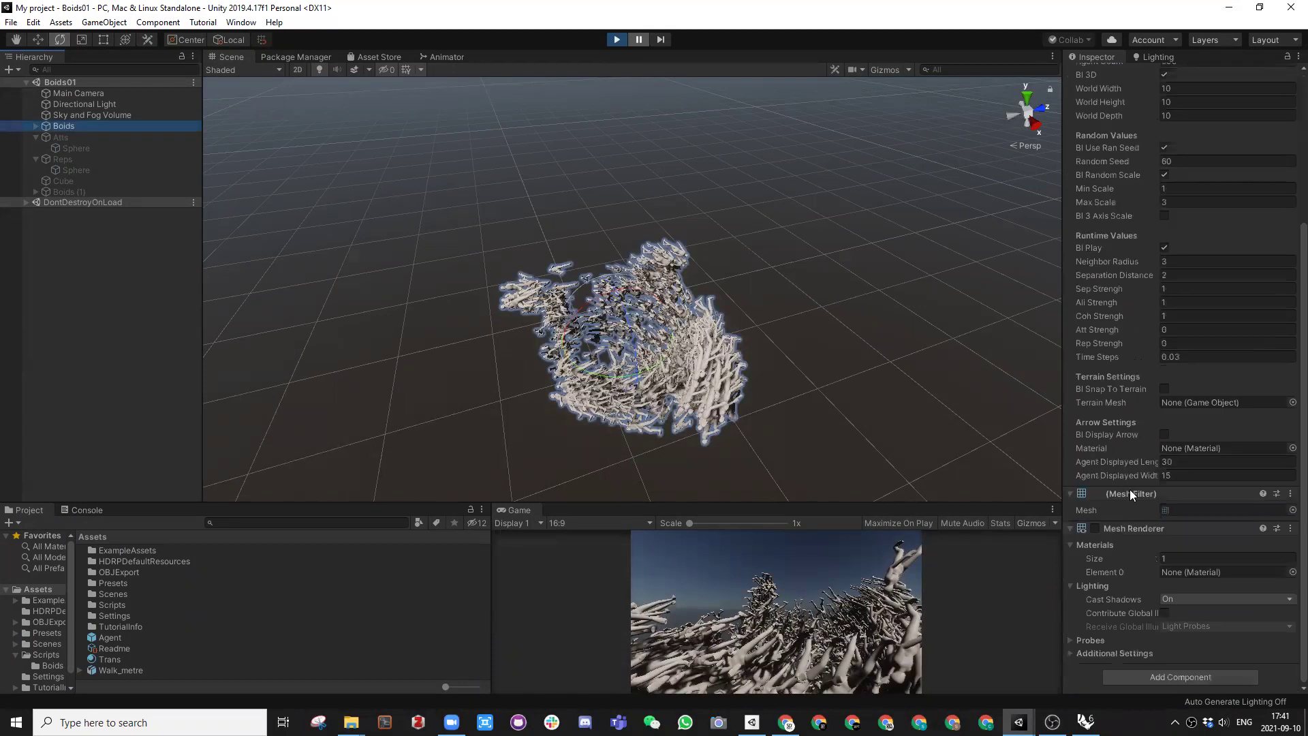